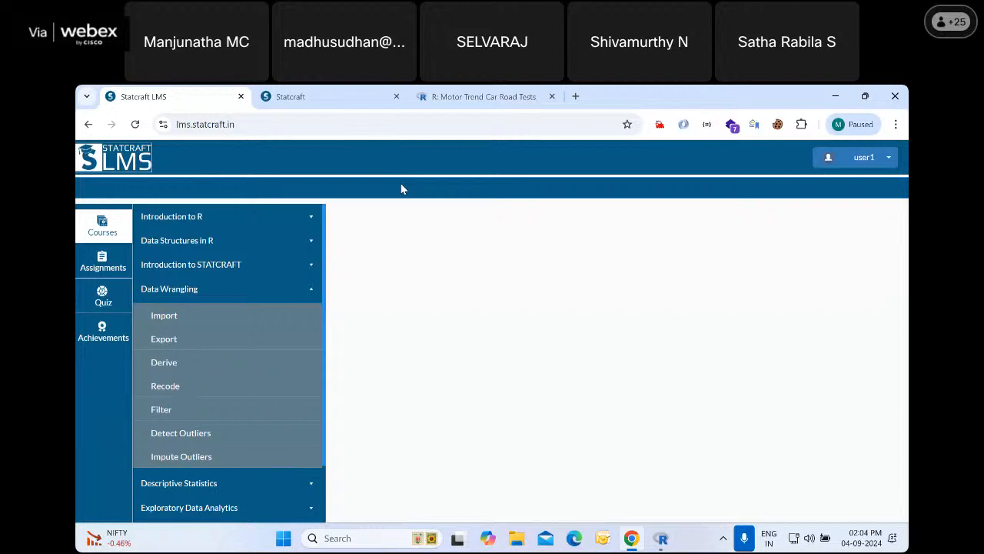
Open the User Interface topic of the Introduction to STATCRAFT course in the LMS
{"action": "left_click", "coordinate": [221, 264]}
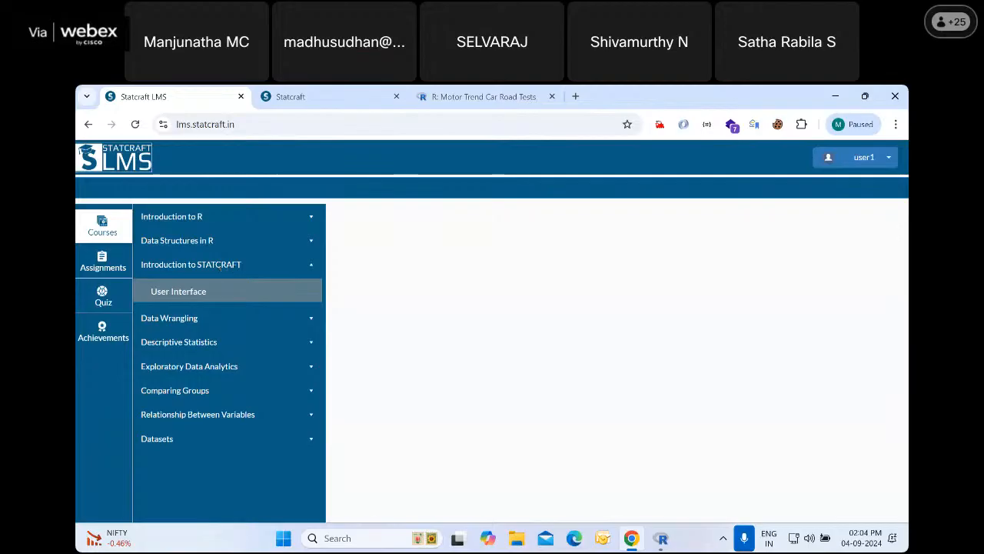
{"action": "left_click", "coordinate": [193, 318]}
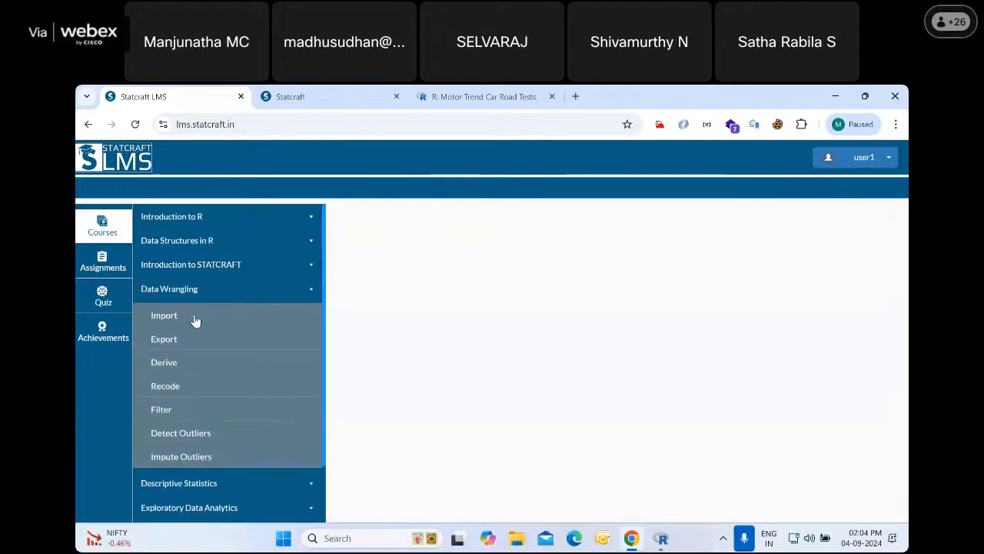
{"action": "left_click", "coordinate": [203, 269]}
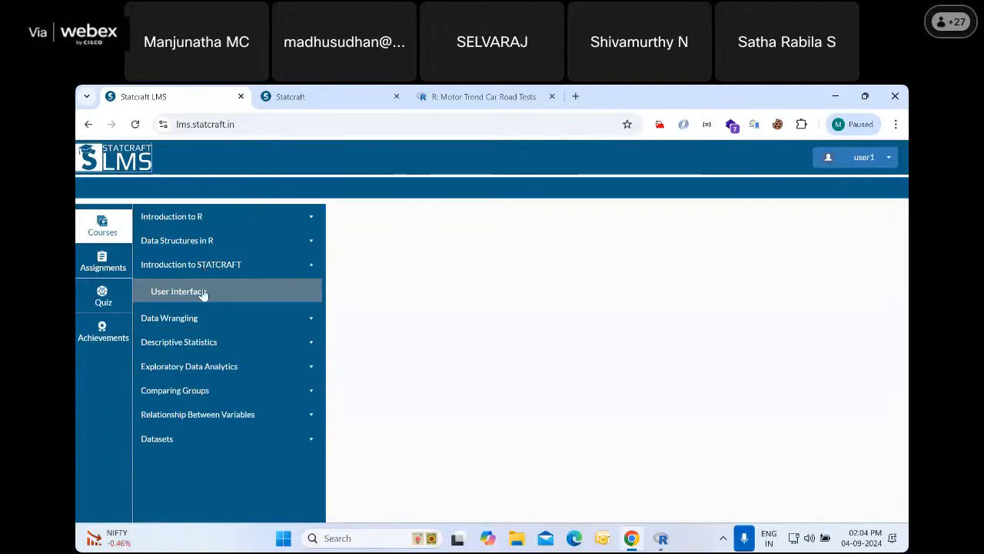
{"action": "left_click", "coordinate": [203, 293]}
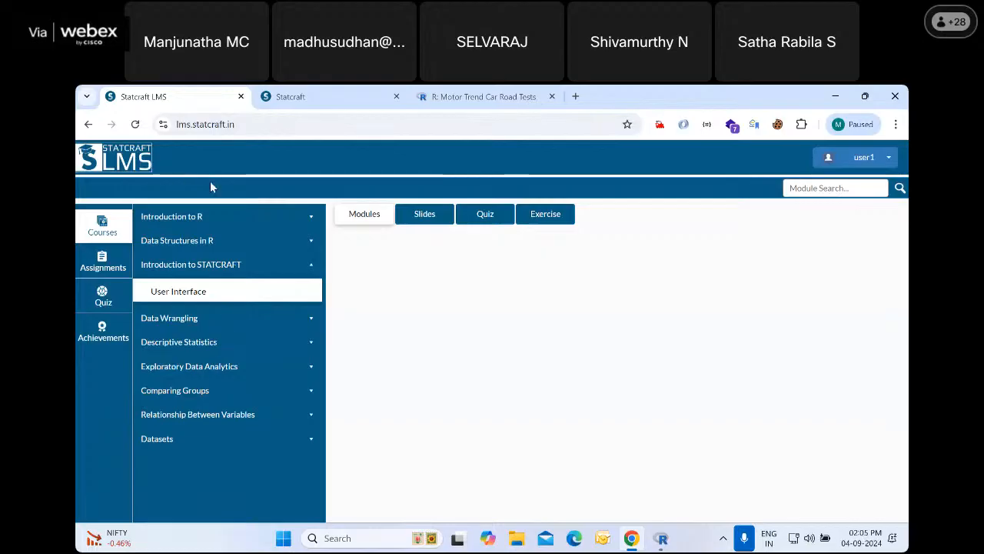
Switch to the Statcraft application's login page and sign in with the account username and password
{"action": "left_click", "coordinate": [298, 103]}
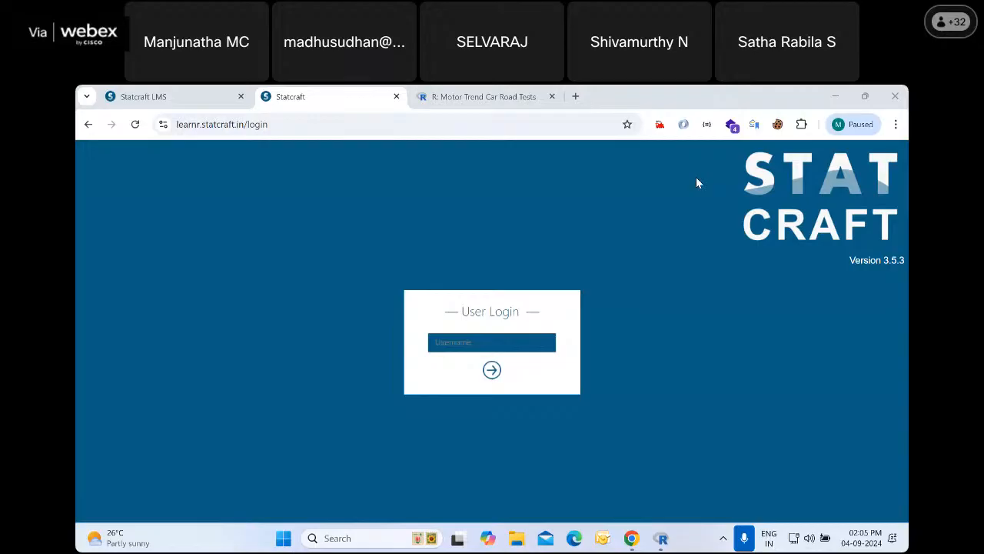
{"action": "left_click", "coordinate": [487, 344]}
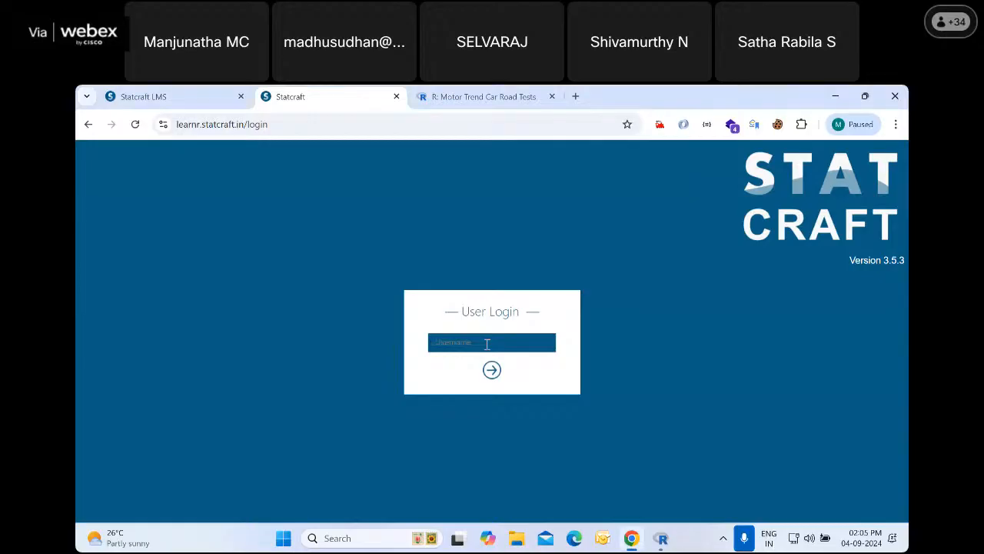
{"action": "type", "text": "manju"}
{"action": "key", "text": "Return"}
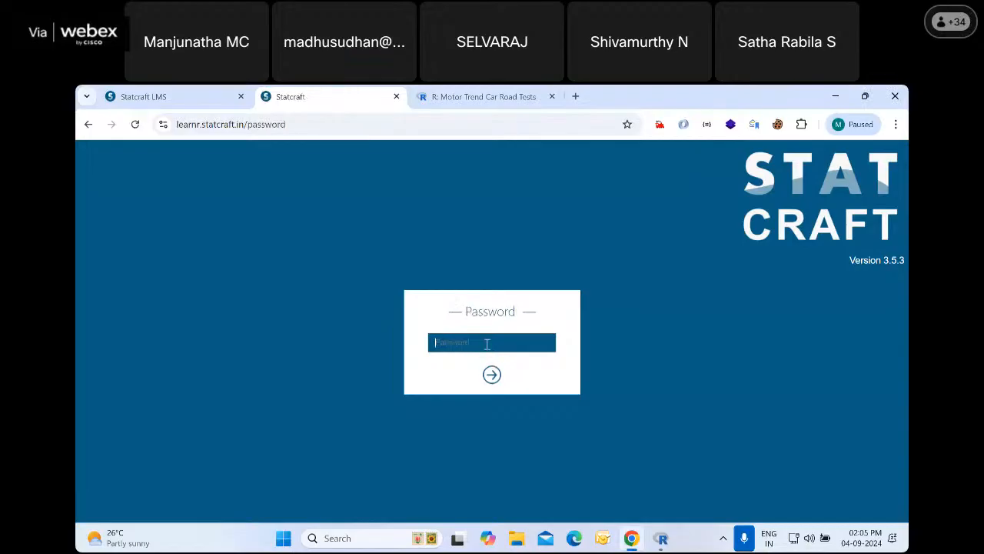
{"action": "type", "text": "****"}
{"action": "key", "text": "Return"}
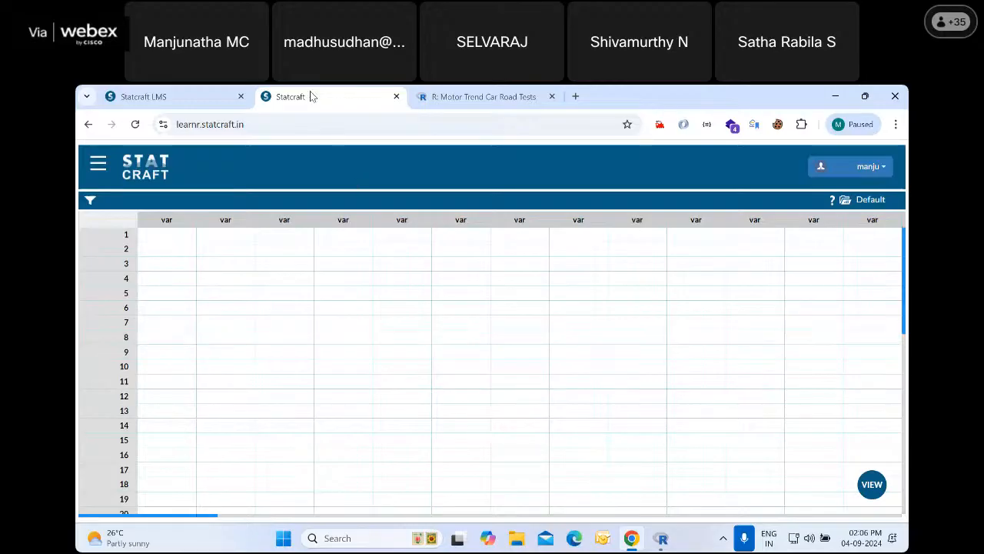
Browse the main navigation categories, expanding and collapsing the options under Data and Reports
{"action": "left_click", "coordinate": [98, 165]}
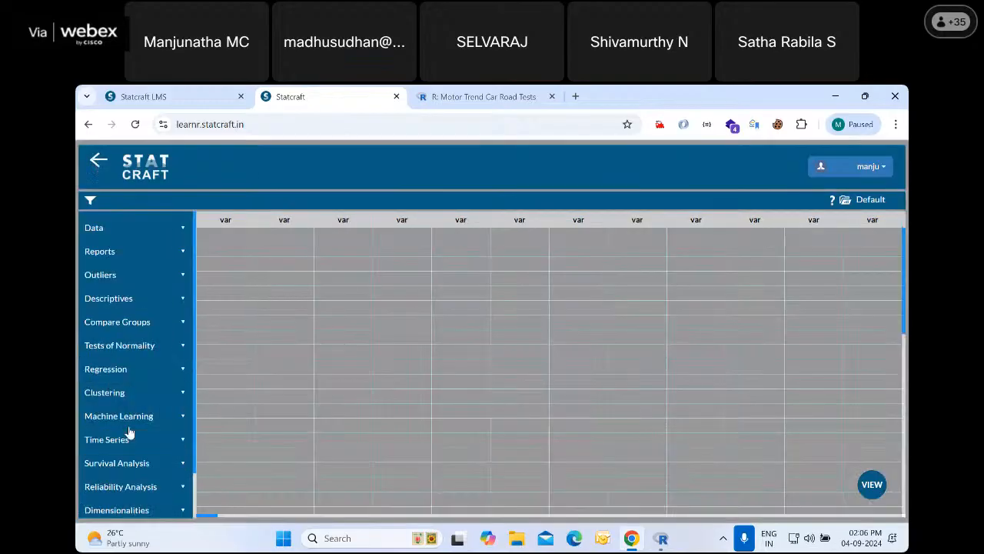
{"action": "left_click", "coordinate": [127, 230]}
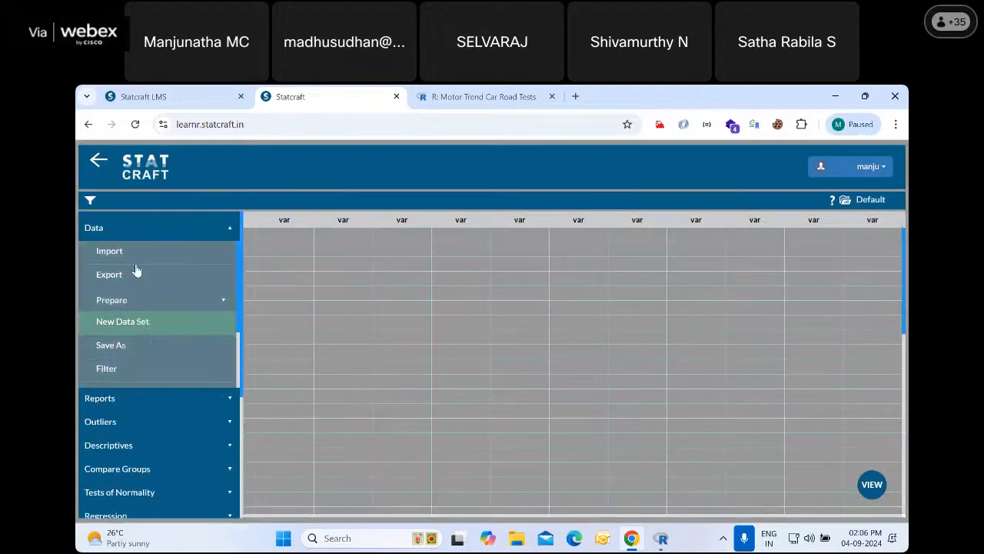
{"action": "left_click", "coordinate": [124, 235]}
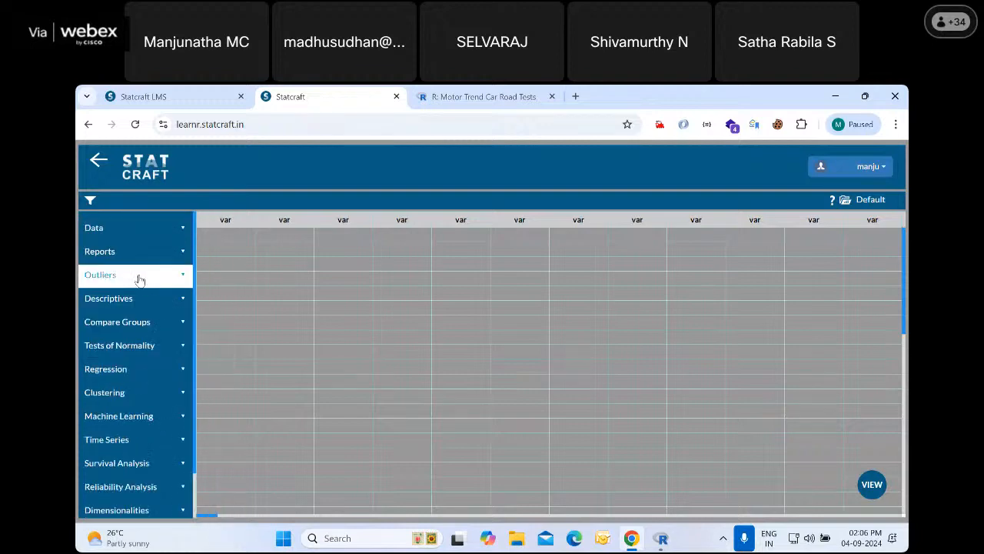
{"action": "left_click", "coordinate": [124, 254]}
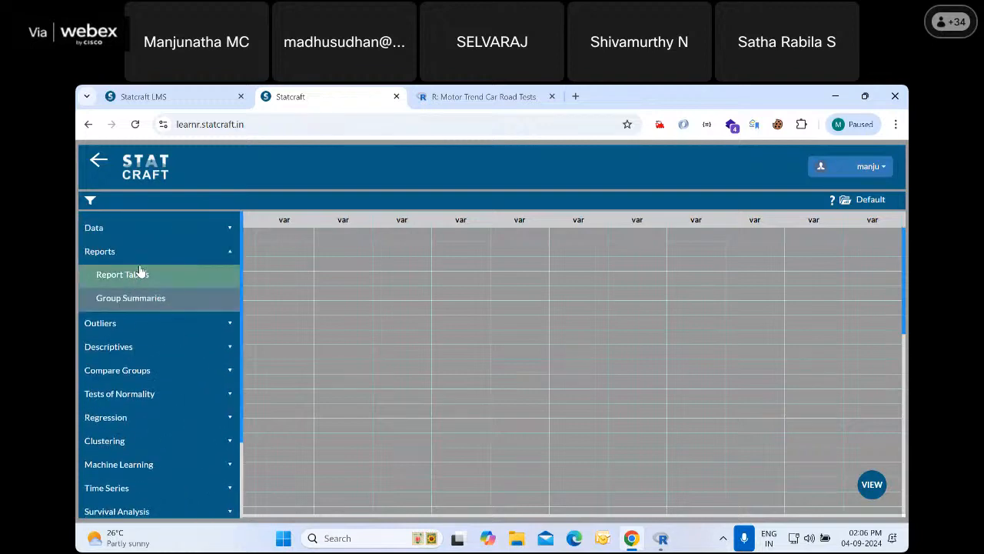
{"action": "left_click", "coordinate": [108, 252]}
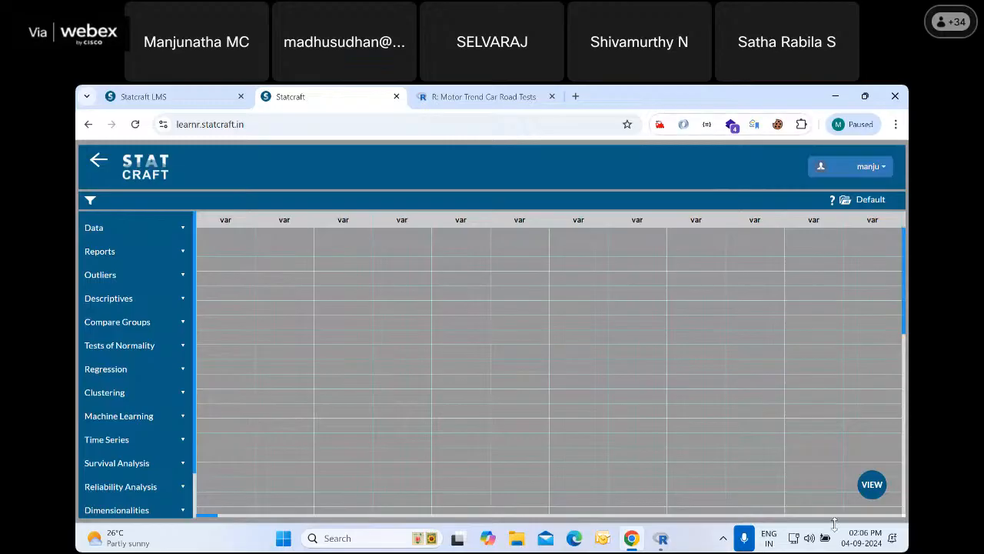
Reveal the available workspace views and switch to the Output view
{"action": "left_click", "coordinate": [872, 484]}
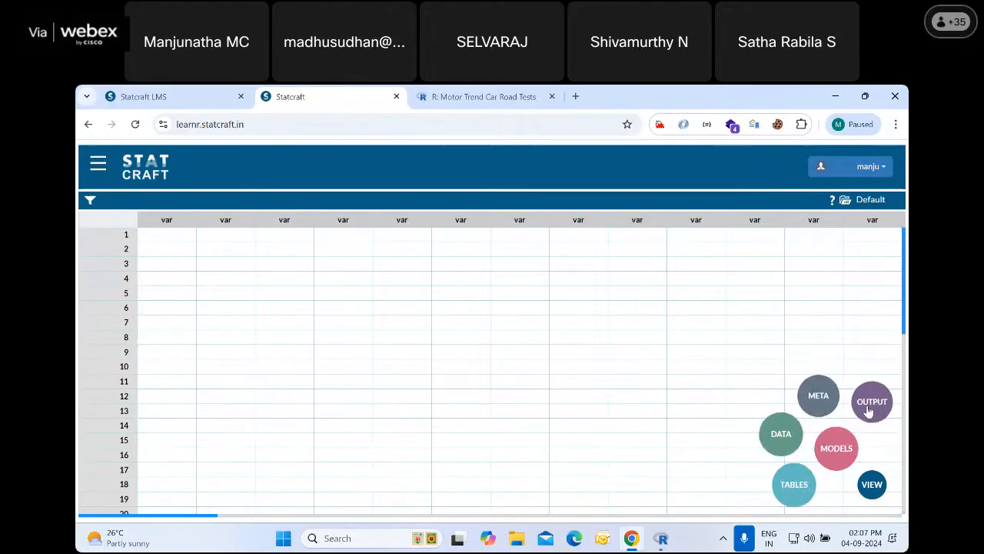
{"action": "left_click", "coordinate": [874, 486]}
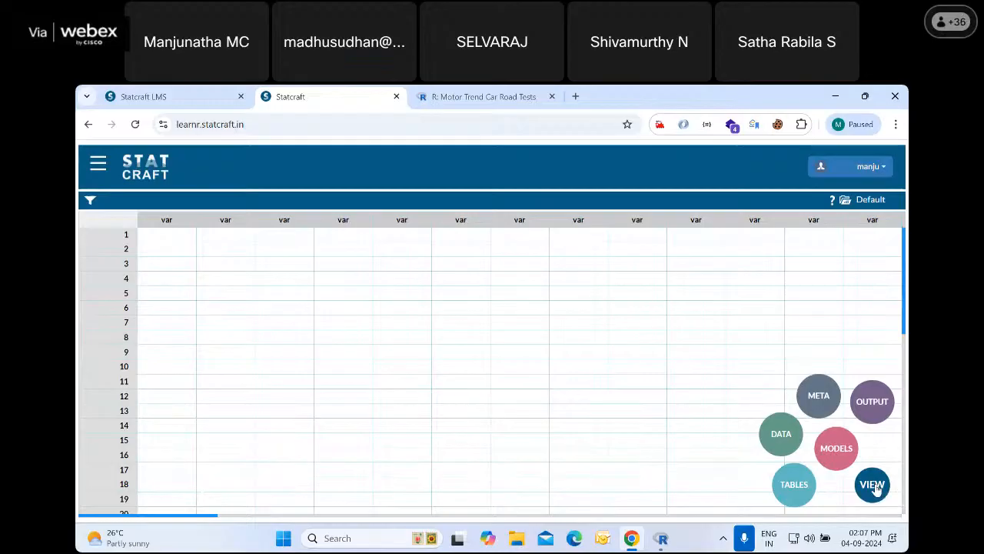
{"action": "left_click", "coordinate": [873, 486]}
{"action": "left_click", "coordinate": [873, 486]}
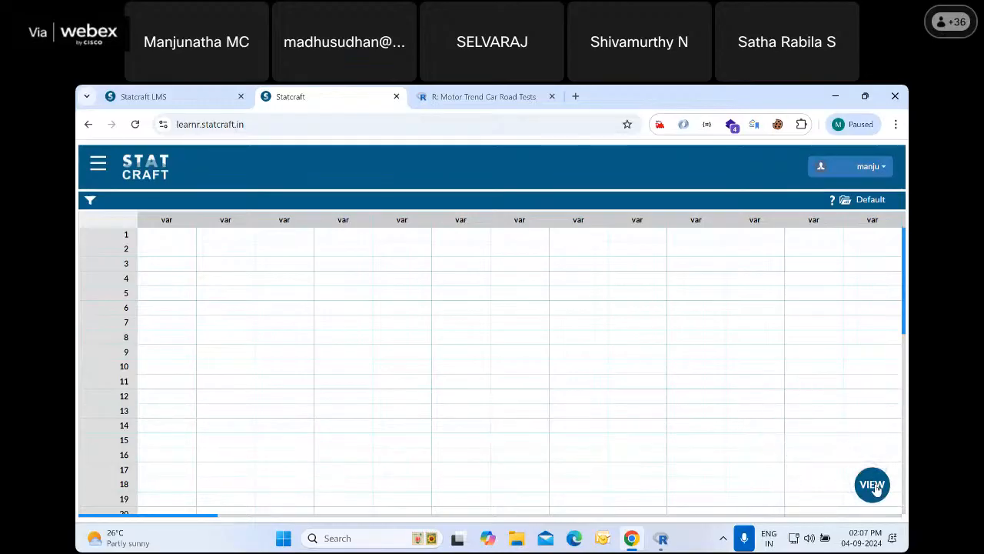
{"action": "left_click", "coordinate": [873, 486]}
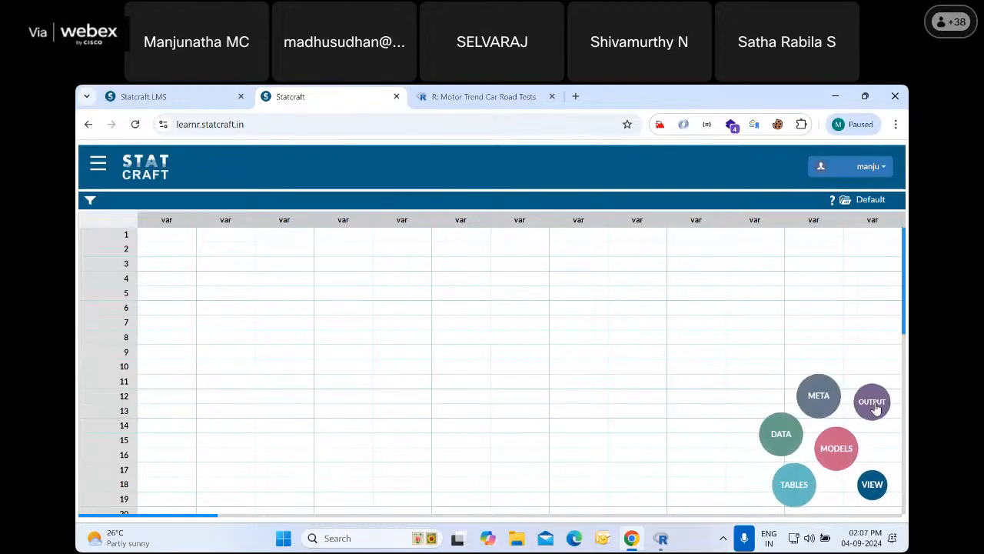
{"action": "left_click", "coordinate": [874, 403]}
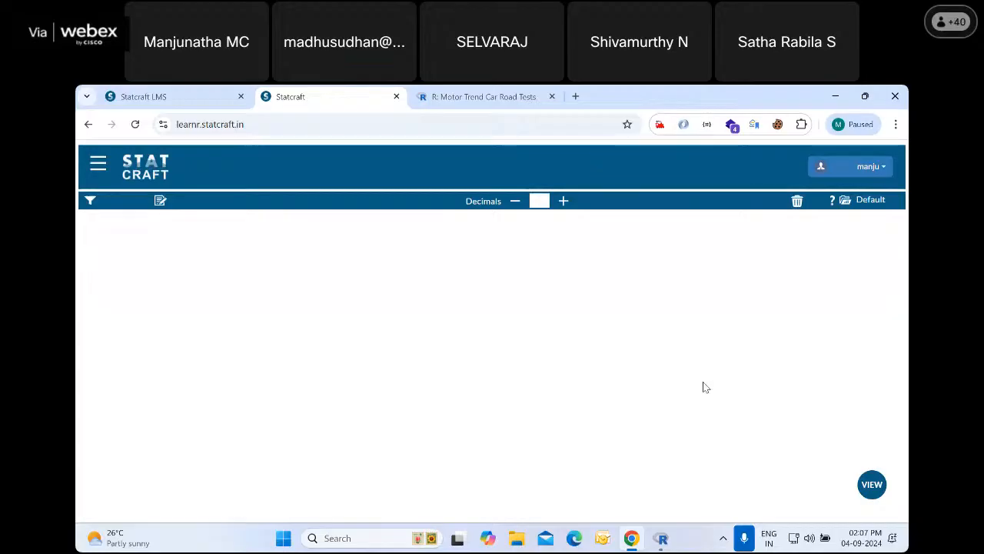
Look at the Tables view and return to the Data view
{"action": "left_click", "coordinate": [876, 486]}
{"action": "left_click", "coordinate": [800, 486]}
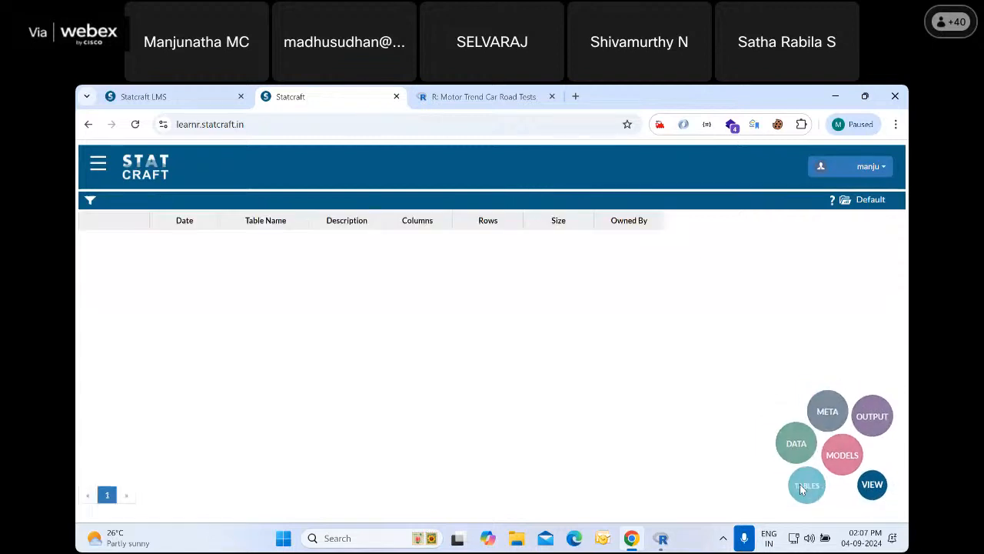
{"action": "left_click", "coordinate": [879, 494]}
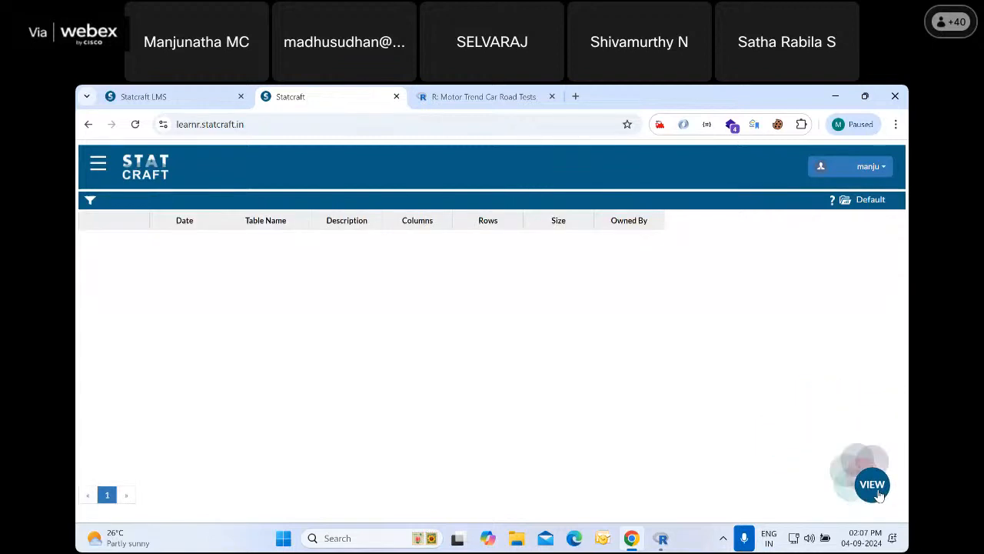
{"action": "left_click", "coordinate": [784, 441]}
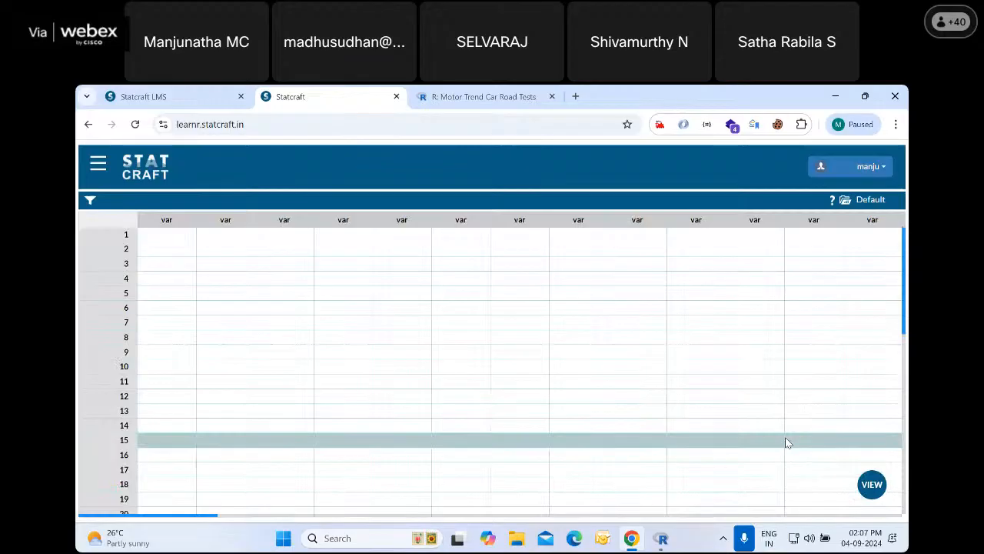
Launch Excel and create a blank workbook
{"action": "left_click", "coordinate": [350, 538]}
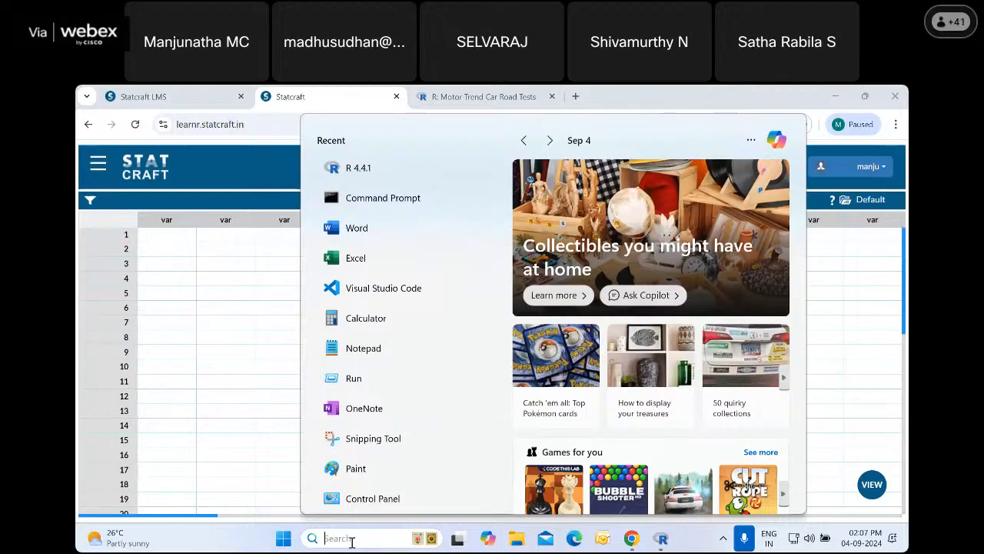
{"action": "type", "text": "excel"}
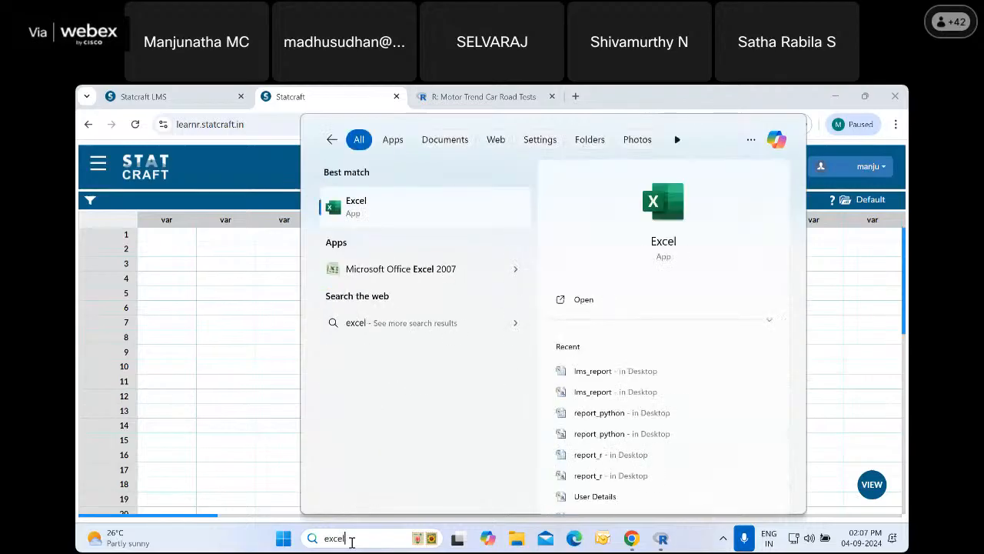
{"action": "left_click", "coordinate": [356, 205]}
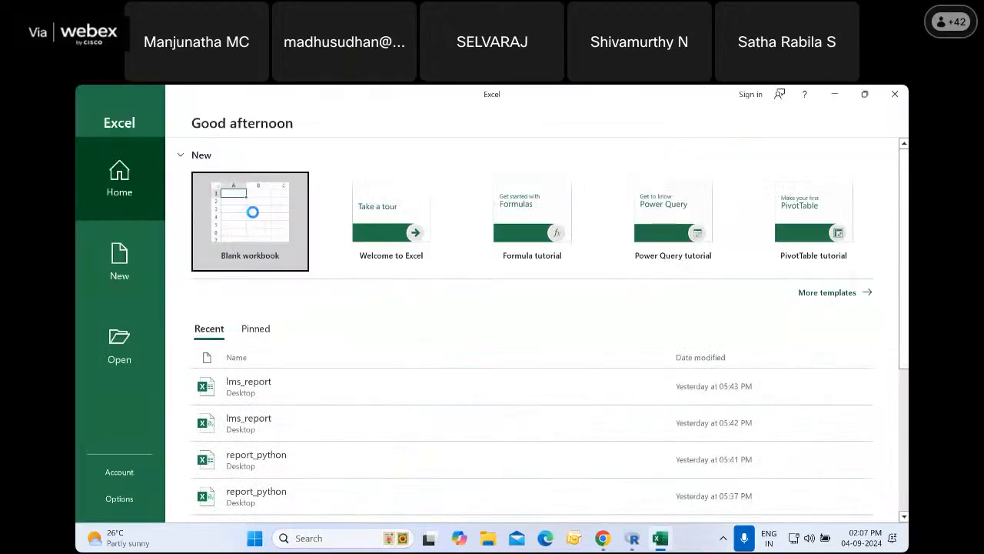
{"action": "left_click", "coordinate": [252, 212]}
Open the mtcars data file from the Desktop folder, listing all file types and sorting by date modified
{"action": "left_click", "coordinate": [95, 114]}
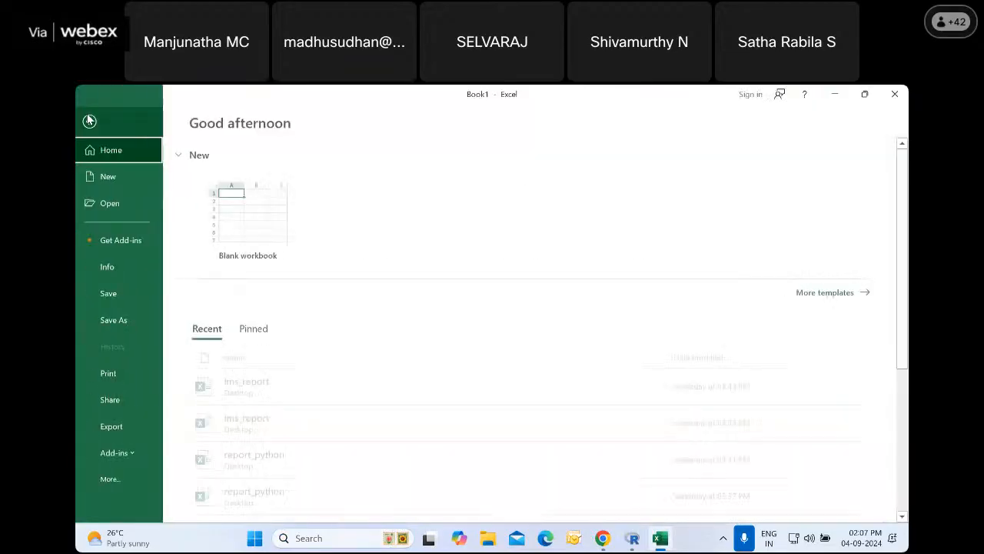
{"action": "left_click", "coordinate": [112, 203]}
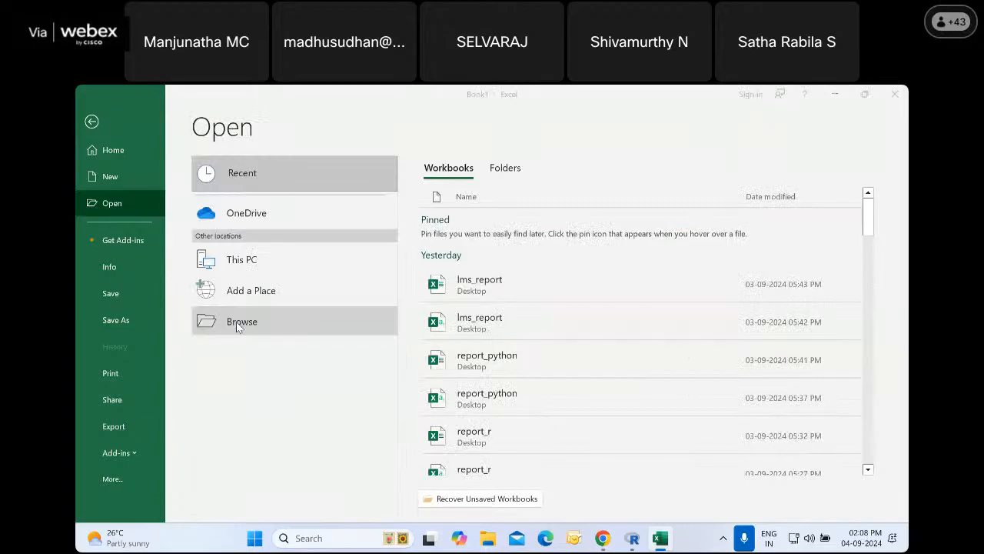
{"action": "left_click", "coordinate": [236, 321]}
{"action": "left_click", "coordinate": [129, 209]}
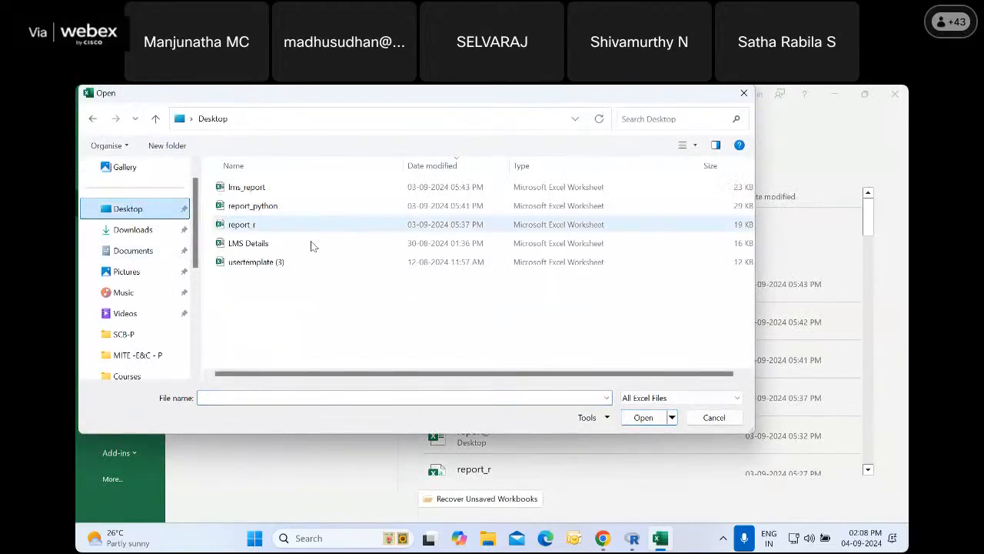
{"action": "left_click", "coordinate": [638, 398]}
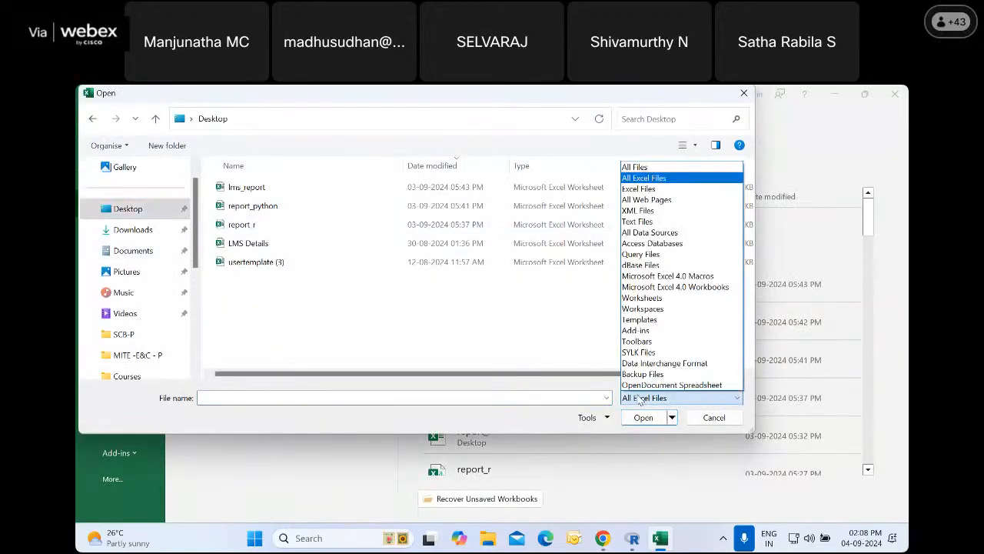
{"action": "left_click", "coordinate": [635, 167]}
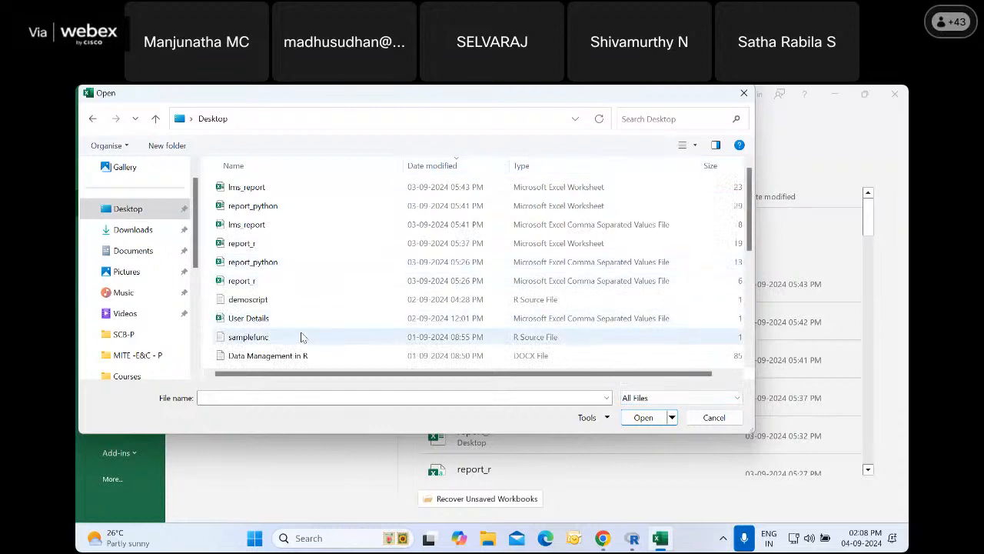
{"action": "scroll", "coordinate": [301, 337], "scroll_direction": "down", "scroll_amount": 2}
{"action": "scroll", "coordinate": [300, 334], "scroll_direction": "up", "scroll_amount": 2}
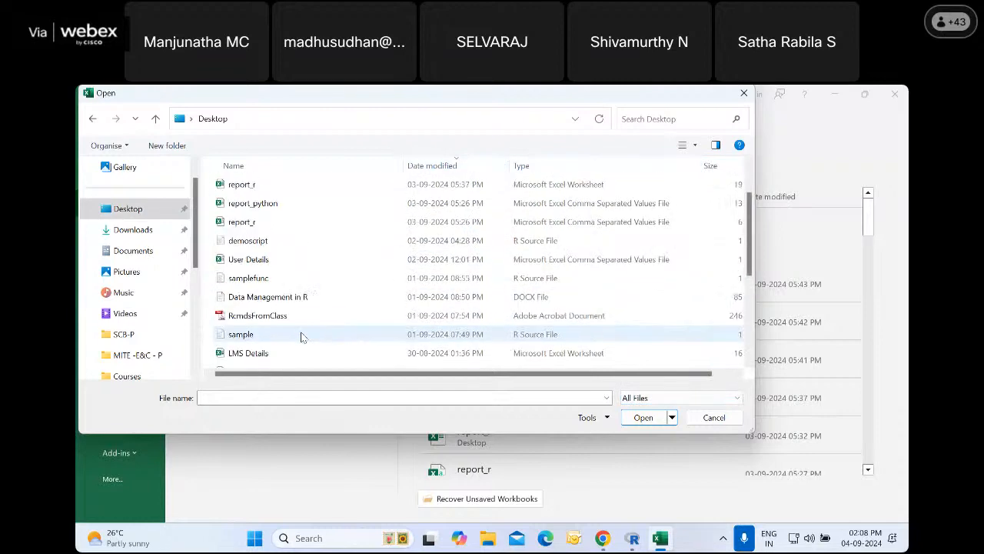
{"action": "left_click", "coordinate": [437, 169]}
{"action": "double_click", "coordinate": [270, 187]}
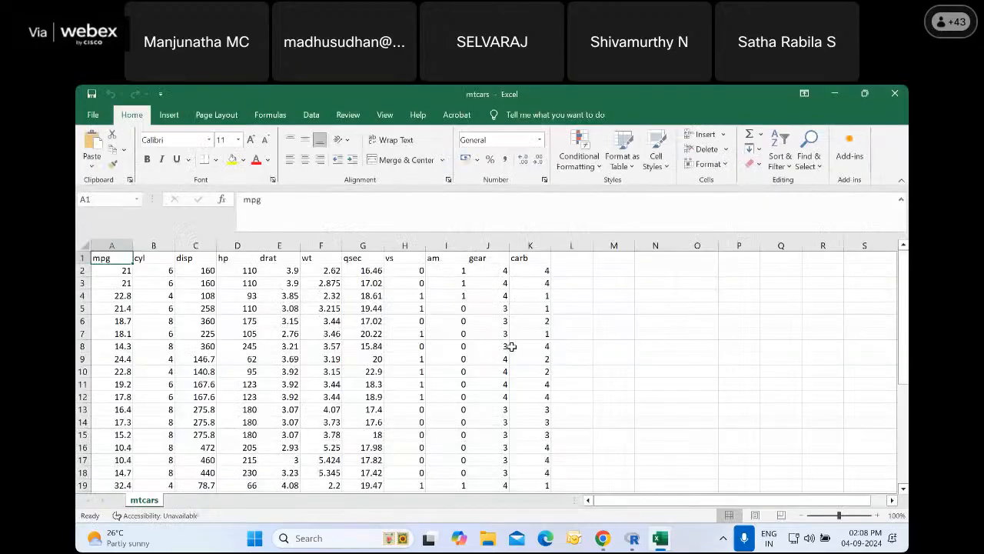
Auto-fit all column widths in the mtcars sheet and clear the whole-sheet selection
{"action": "left_click", "coordinate": [84, 245]}
{"action": "double_click", "coordinate": [133, 245]}
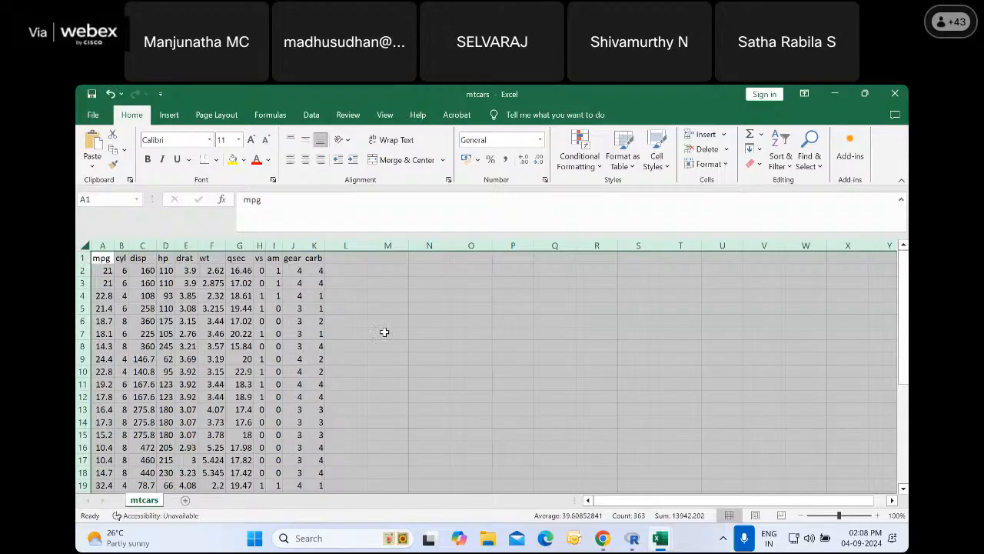
{"action": "left_click", "coordinate": [417, 321]}
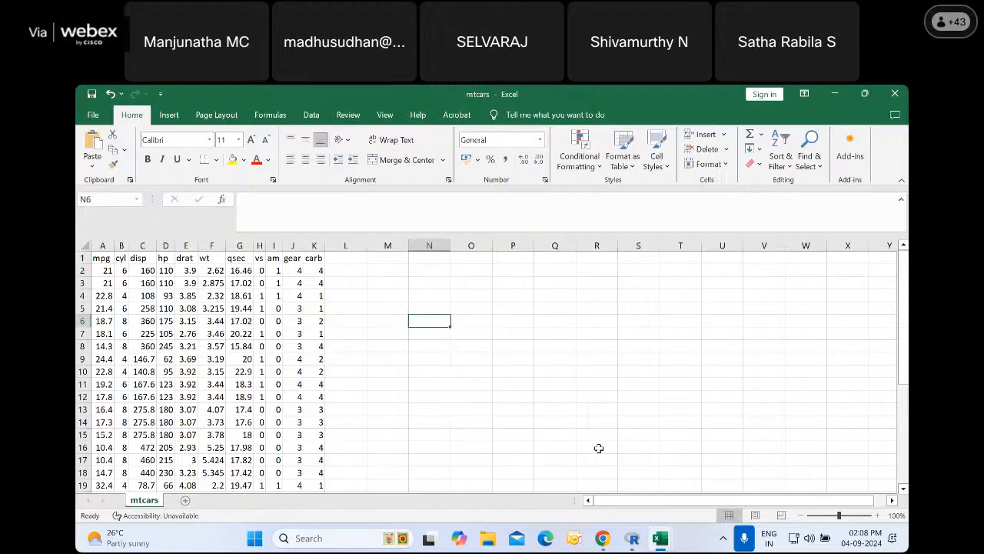
Switch to Chrome and view the R documentation page for the Motor Trend Car Road Tests dataset
{"action": "left_click", "coordinate": [603, 538]}
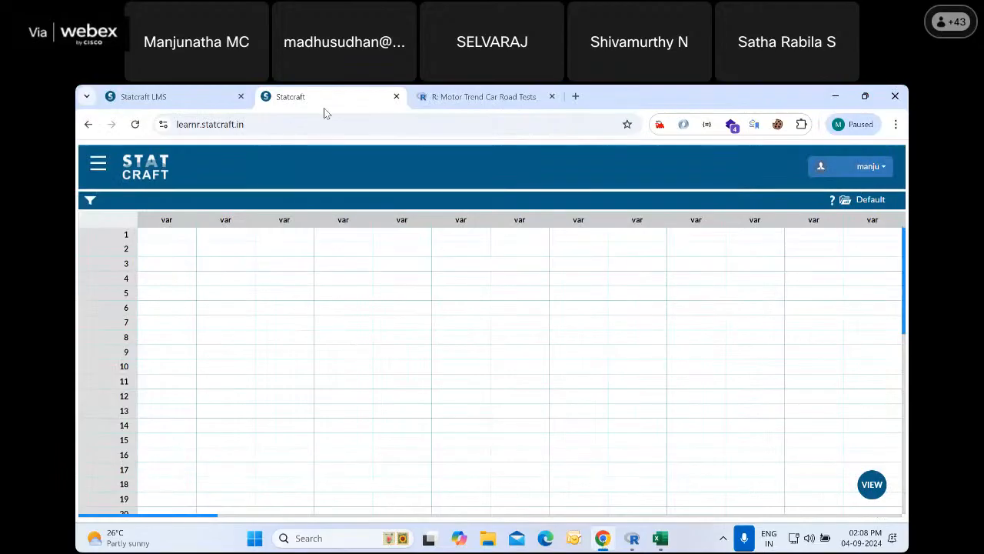
{"action": "left_click", "coordinate": [454, 97]}
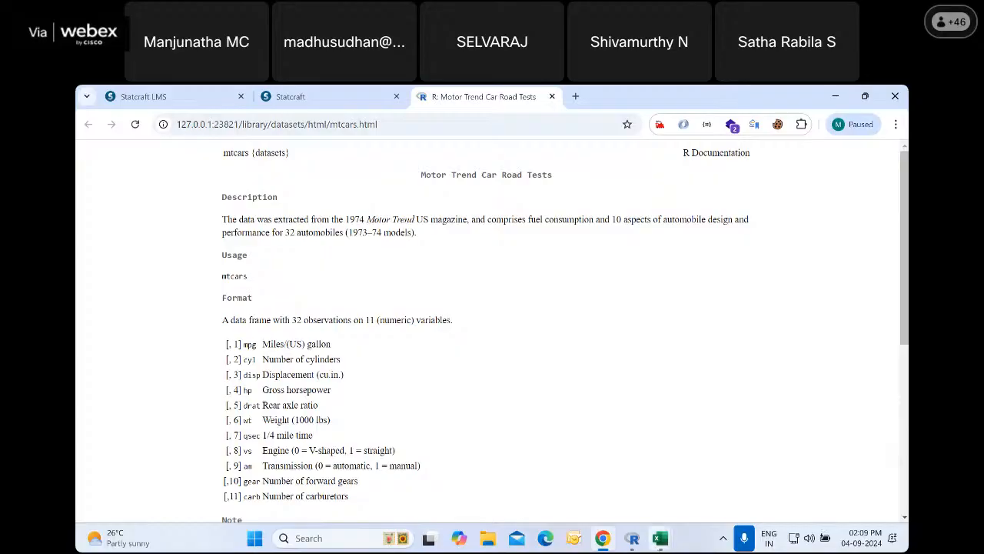
Switch to the mtcars workbook in Excel and look through all its data rows from the header to the last record
{"action": "left_click", "coordinate": [660, 538]}
{"action": "left_click", "coordinate": [709, 435]}
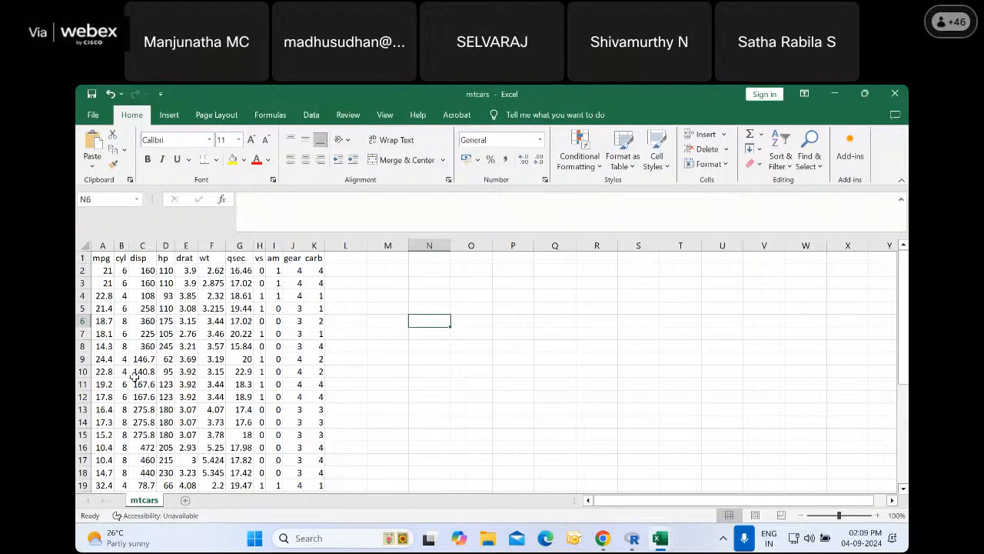
{"action": "scroll", "coordinate": [133, 390], "scroll_direction": "down", "scroll_amount": 1}
{"action": "scroll", "coordinate": [132, 391], "scroll_direction": "down", "scroll_amount": 7}
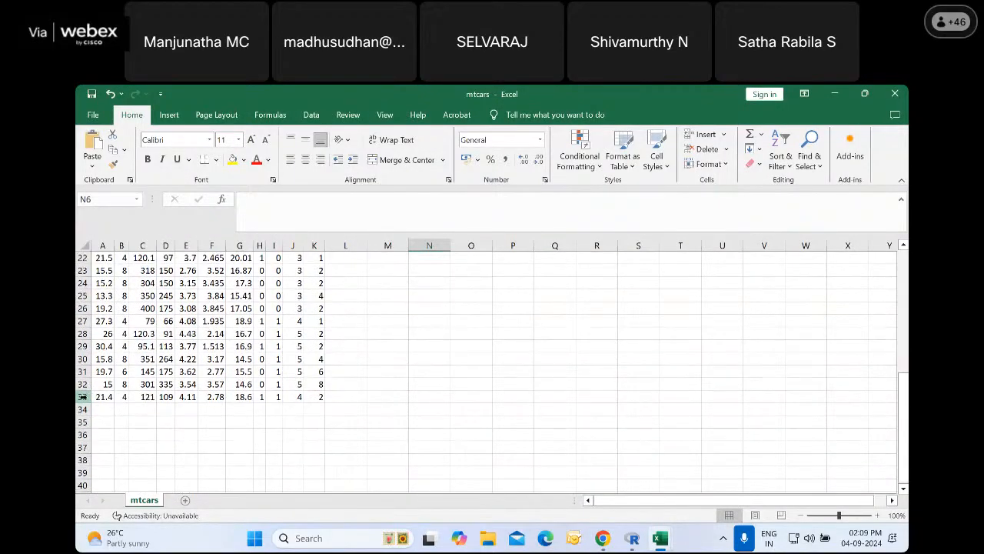
{"action": "scroll", "coordinate": [100, 396], "scroll_direction": "up", "scroll_amount": 7}
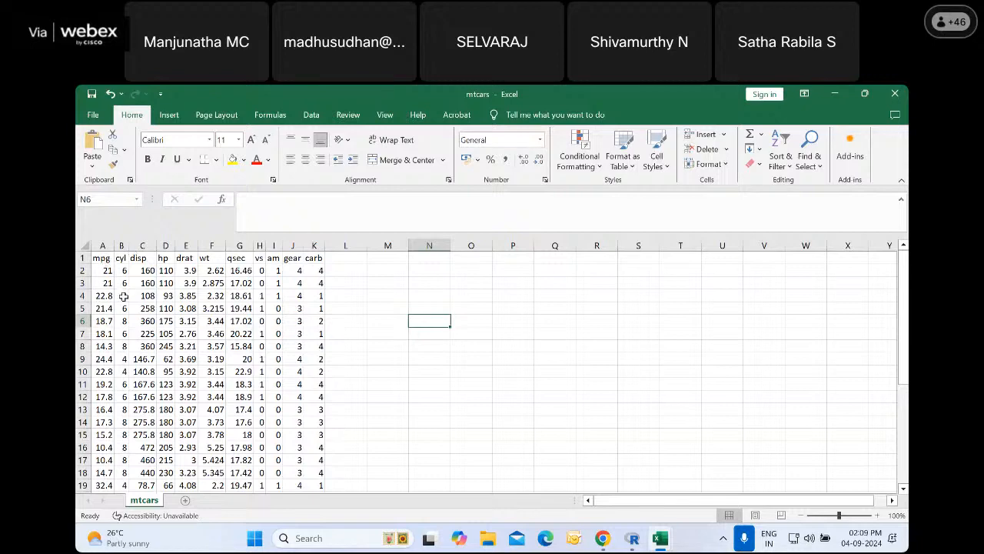
{"action": "scroll", "coordinate": [120, 306], "scroll_direction": "down", "scroll_amount": 1}
{"action": "scroll", "coordinate": [118, 308], "scroll_direction": "down", "scroll_amount": 8}
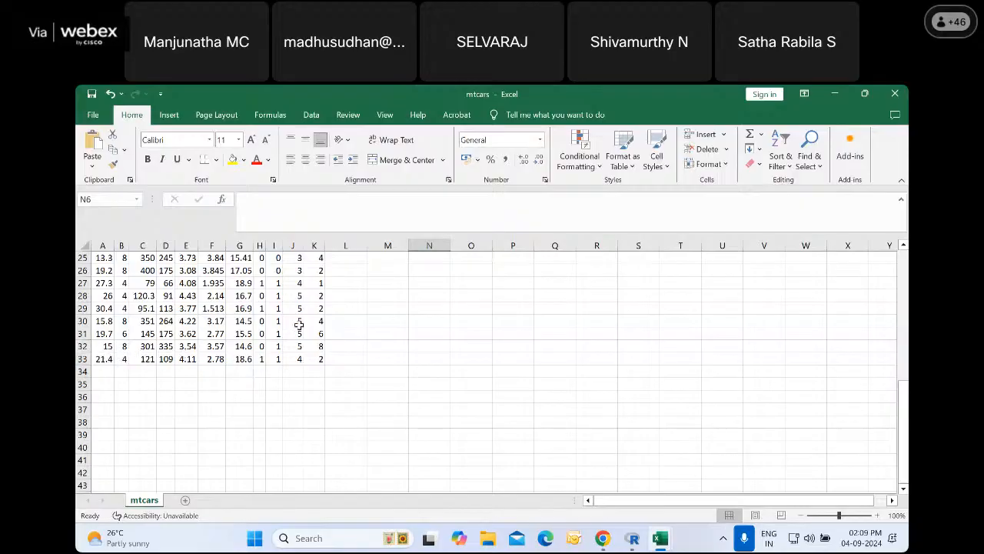
Highlight the mpg definition on the R documentation page in Chrome, and compare it with the mtcars columns in Excel
{"action": "left_click", "coordinate": [632, 538]}
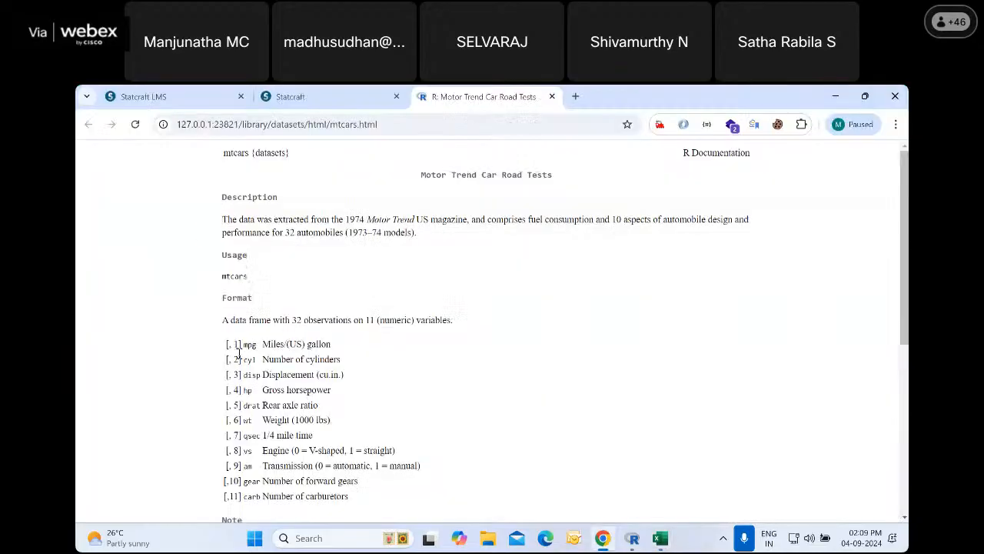
{"action": "left_click_drag", "start_coordinate": [242, 346], "coordinate": [338, 345]}
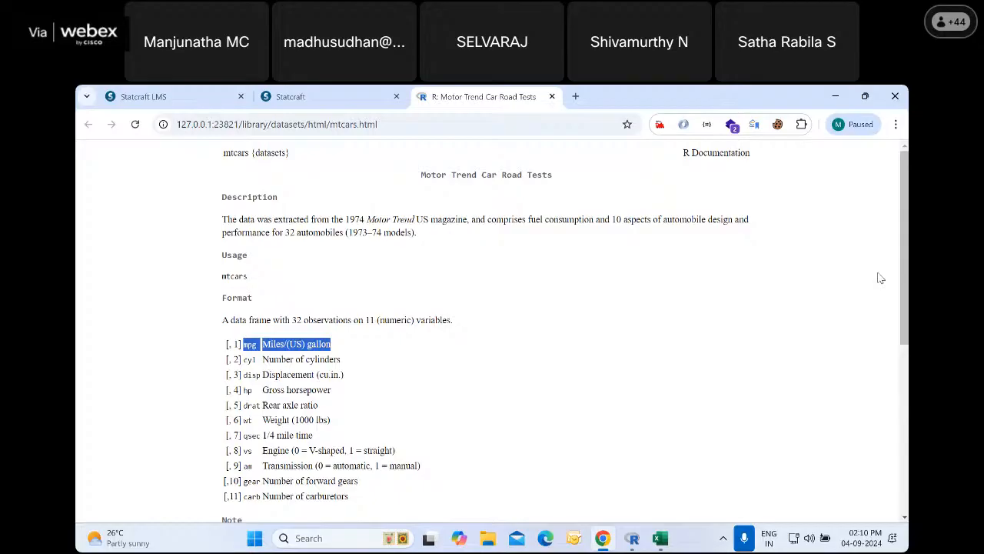
{"action": "left_click", "coordinate": [659, 537]}
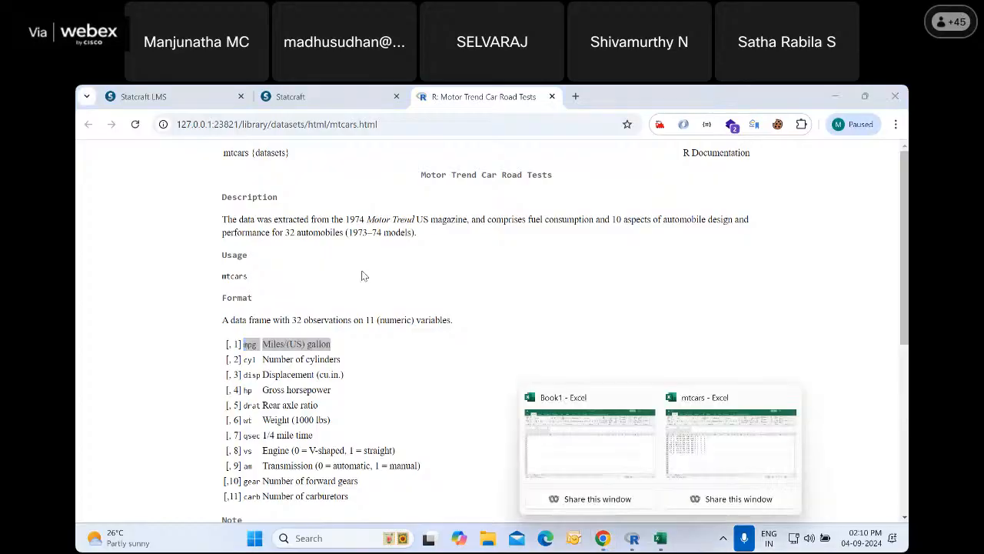
{"action": "left_click", "coordinate": [714, 450]}
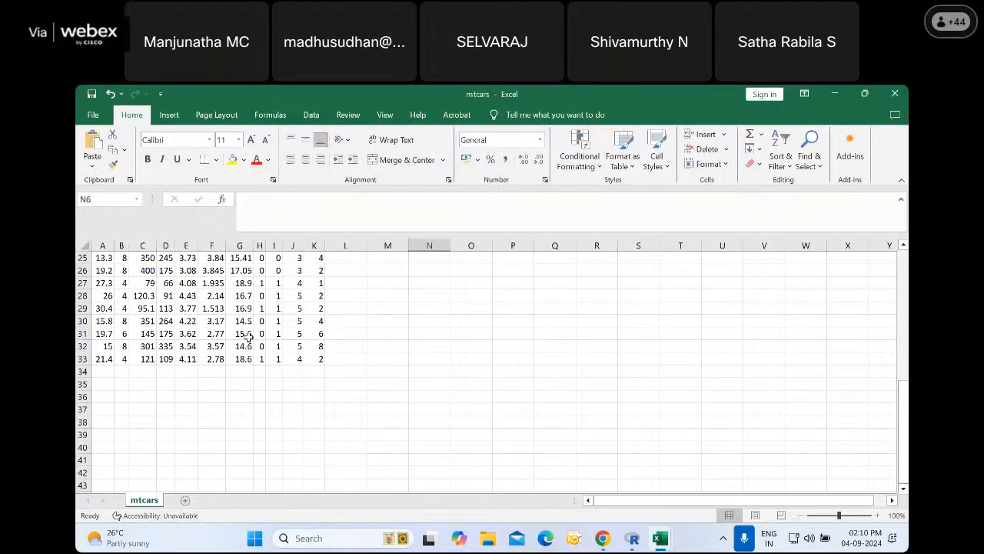
{"action": "scroll", "coordinate": [230, 353], "scroll_direction": "up", "scroll_amount": 8}
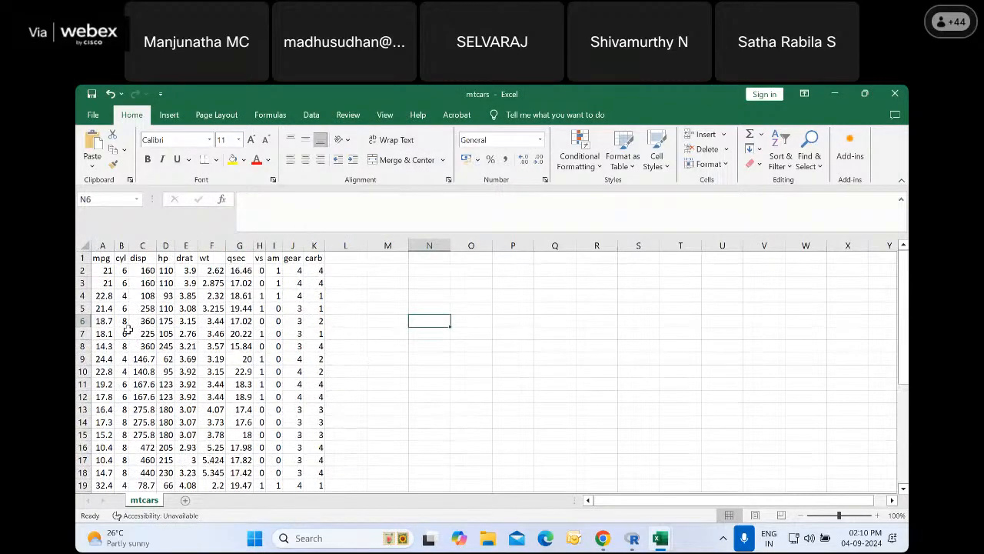
Switch to Statcraft in Chrome and open the form for importing data
{"action": "left_click", "coordinate": [603, 538]}
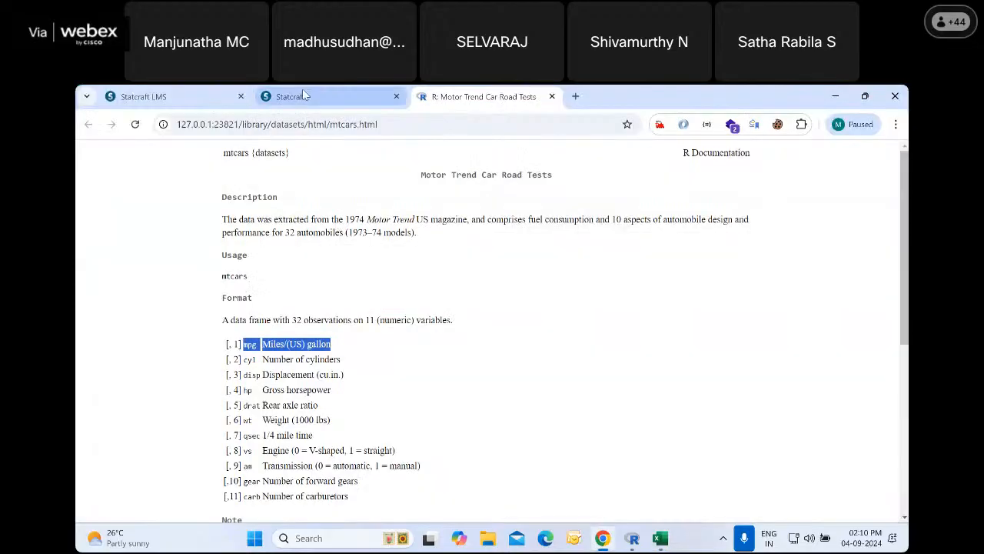
{"action": "left_click", "coordinate": [302, 91]}
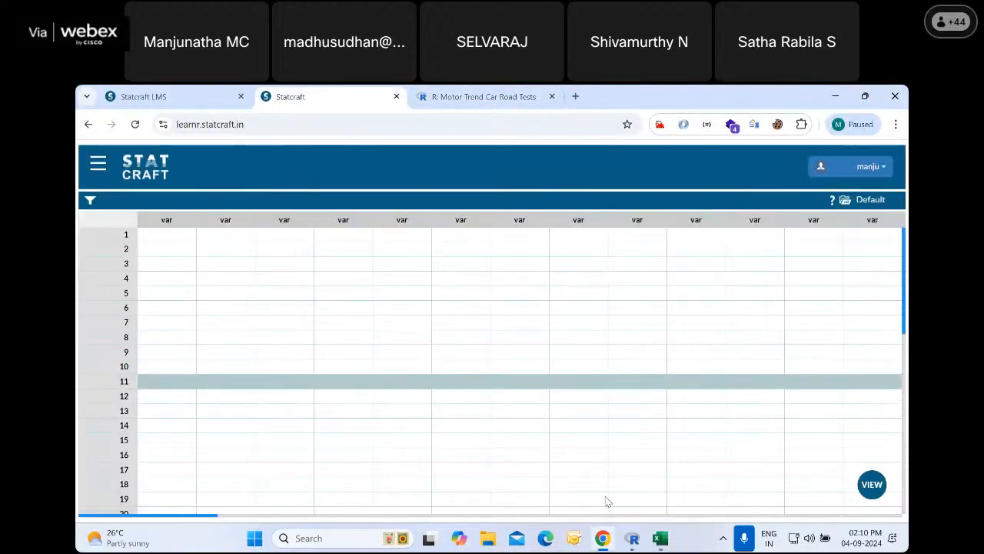
{"action": "left_click", "coordinate": [98, 166]}
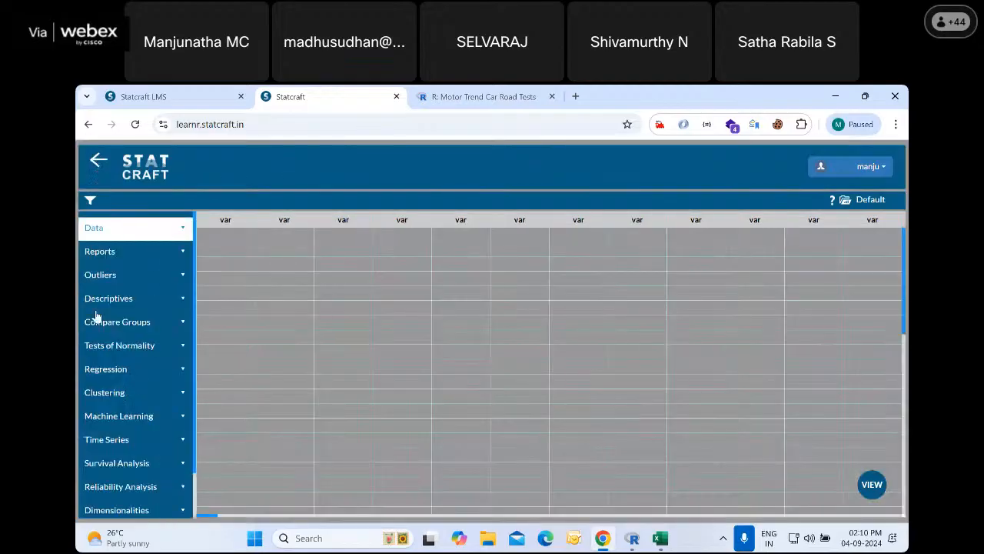
{"action": "left_click", "coordinate": [100, 227]}
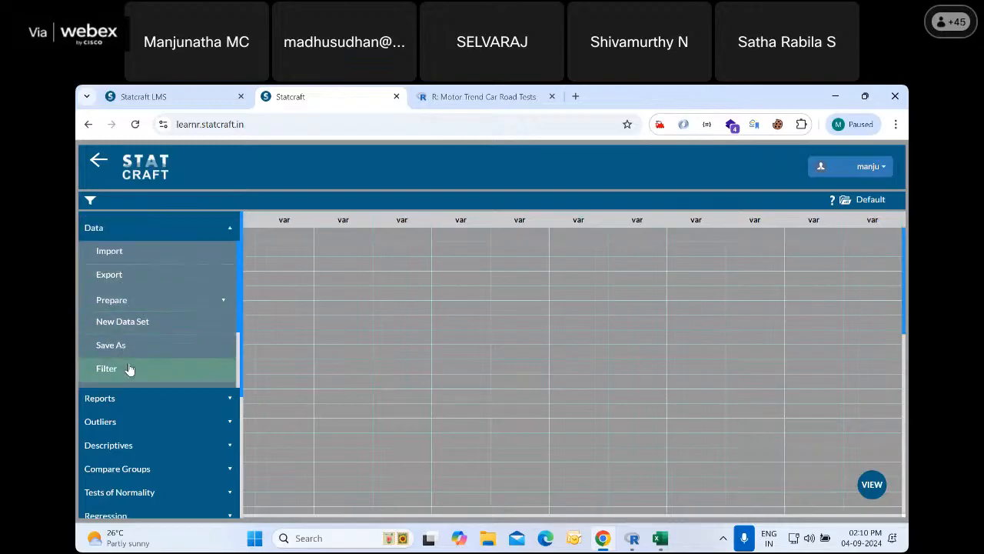
{"action": "left_click", "coordinate": [110, 253]}
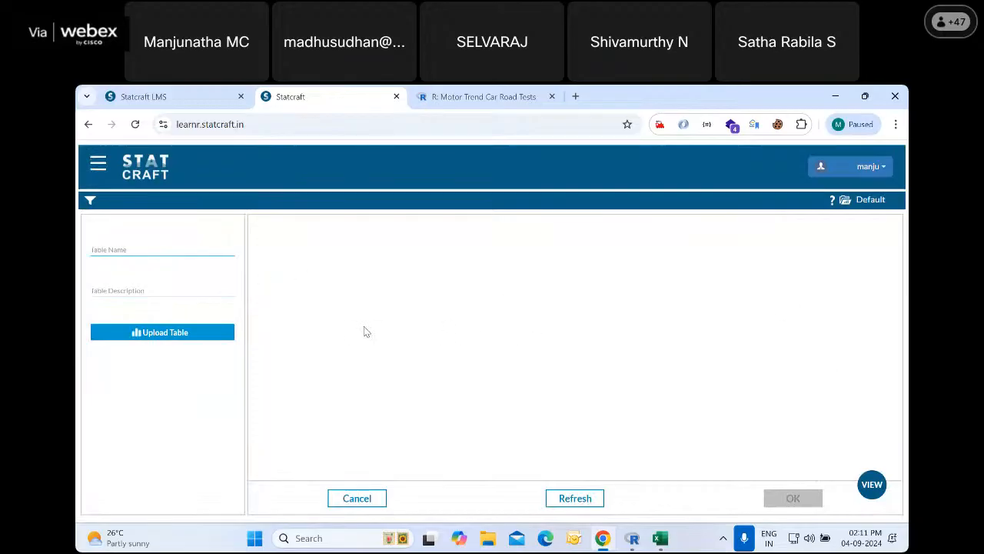
Name the new table mtcars and give it the description "Mt Cars demo dataset"
{"action": "left_click", "coordinate": [126, 251]}
{"action": "type", "text": "mtcars"}
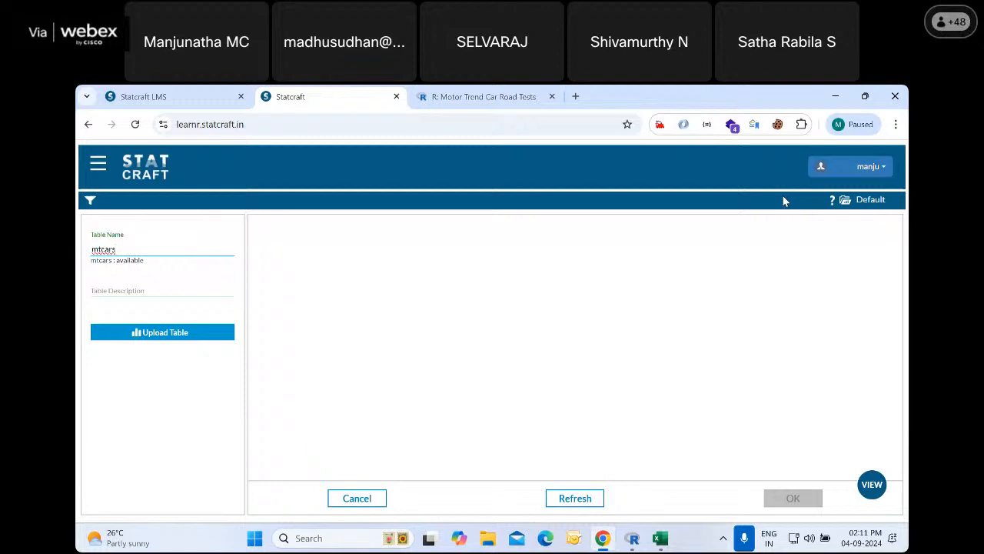
{"action": "left_click", "coordinate": [173, 286]}
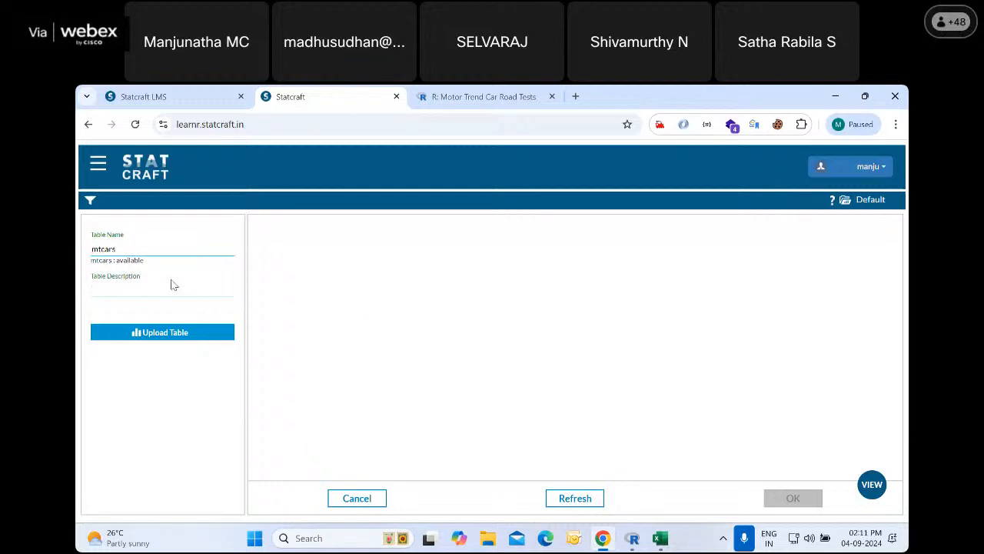
{"action": "type", "text": "Mt Cars demo dataset"}
Upload the mtcars CSV file from the Desktop folder as the table's data
{"action": "left_click", "coordinate": [159, 334]}
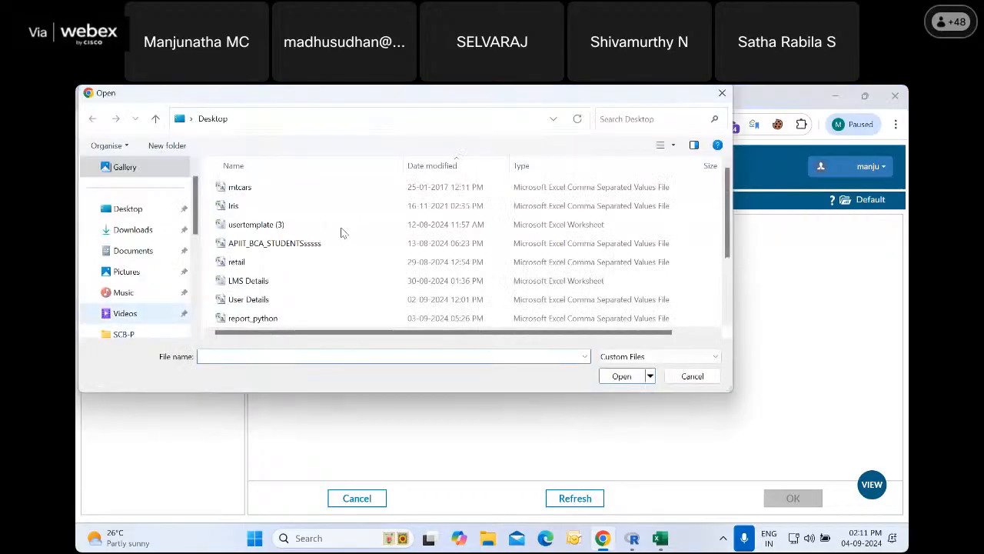
{"action": "left_click", "coordinate": [241, 190]}
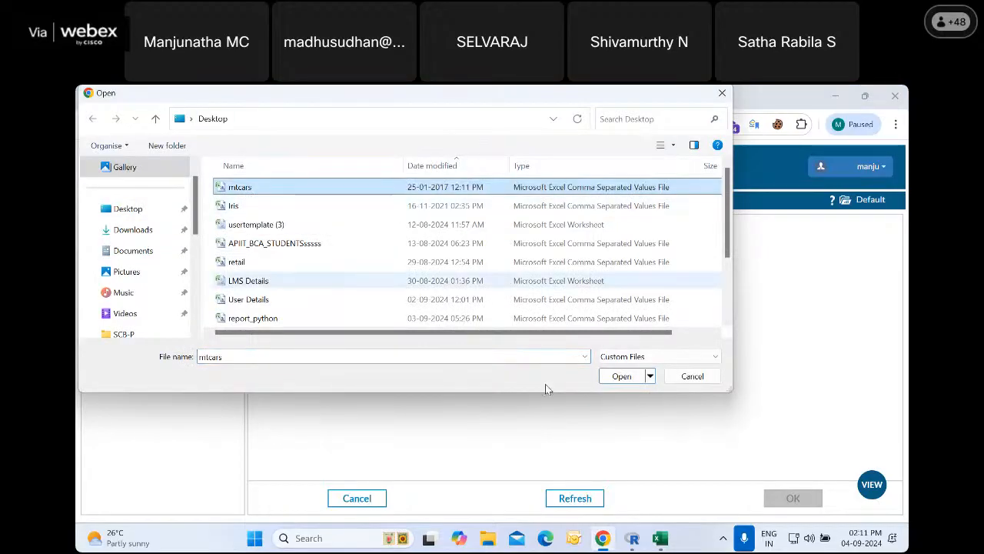
{"action": "left_click", "coordinate": [619, 376]}
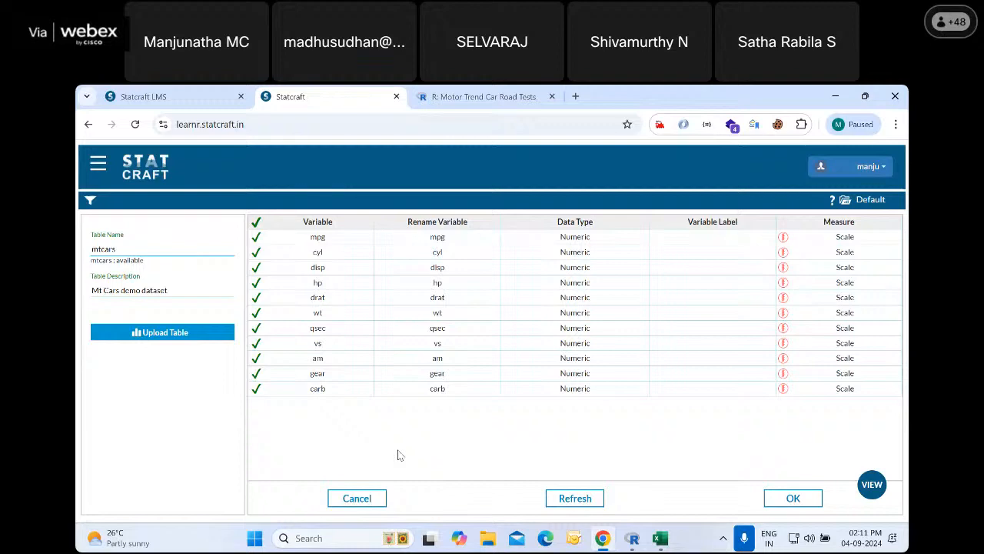
Highlight the header row of the mtcars workbook in Excel for comparison, and return to the Statcraft variable list in Chrome
{"action": "left_click", "coordinate": [663, 542]}
{"action": "left_click", "coordinate": [713, 484]}
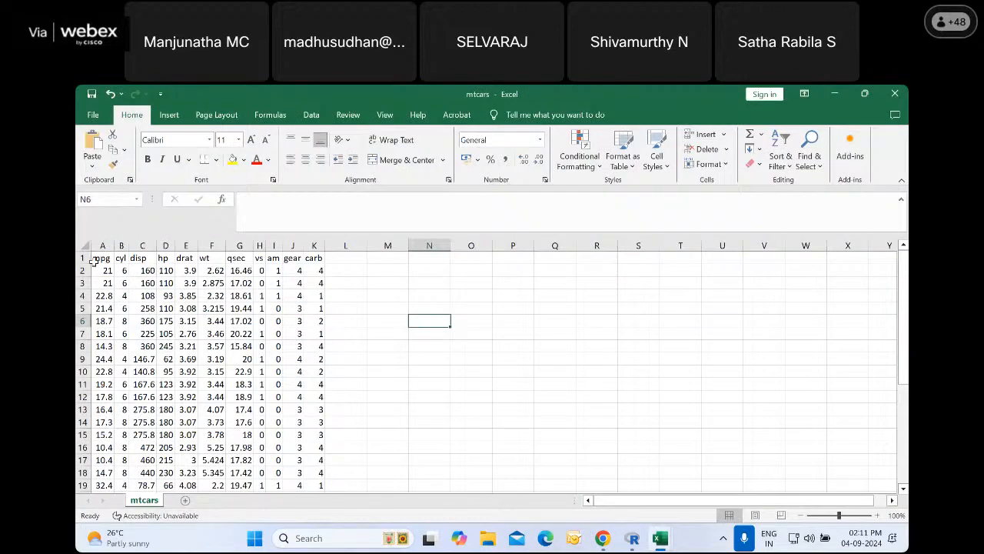
{"action": "left_click_drag", "start_coordinate": [96, 259], "coordinate": [331, 260]}
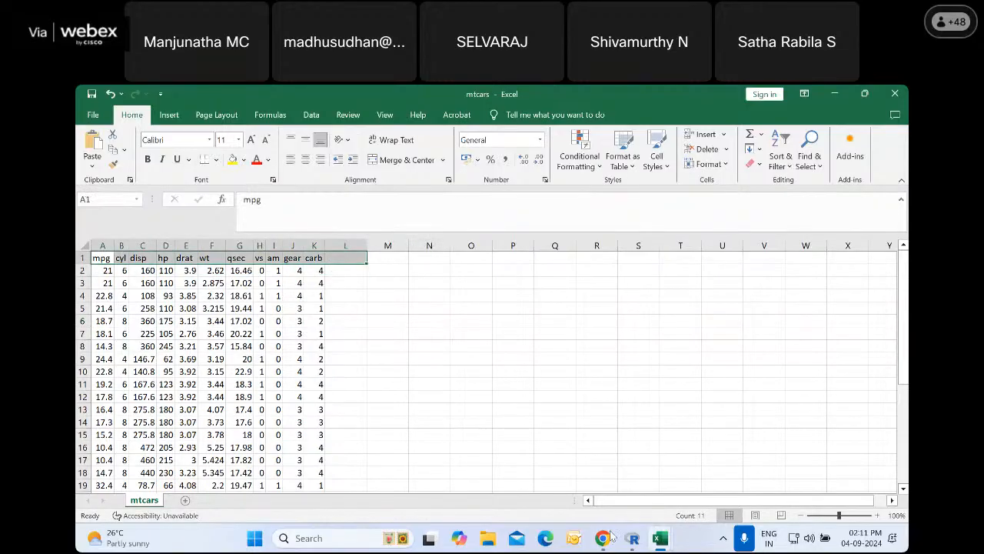
{"action": "left_click", "coordinate": [607, 538]}
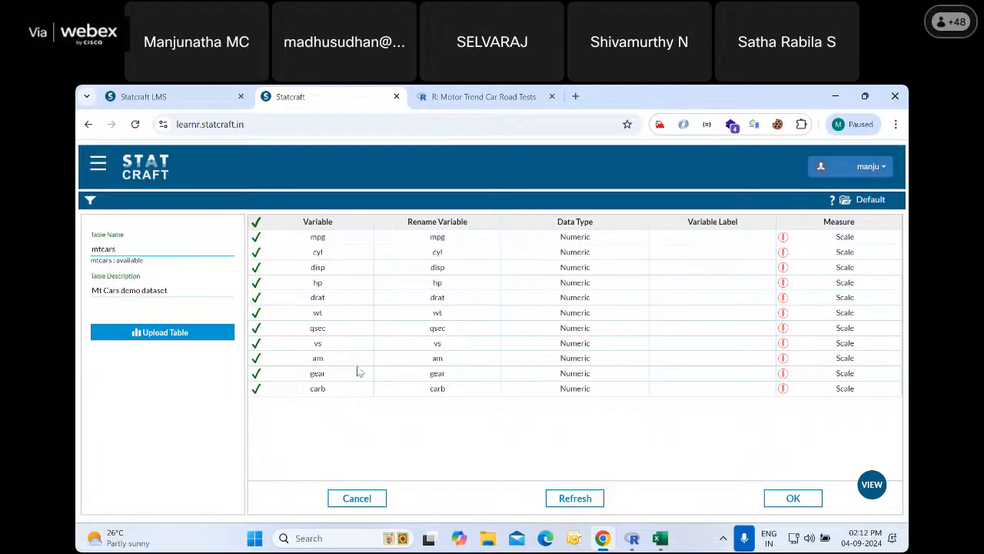
{"action": "left_click", "coordinate": [257, 328]}
{"action": "left_click", "coordinate": [257, 329]}
{"action": "type", "text": "h"}
{"action": "key", "text": "BackSpace"}
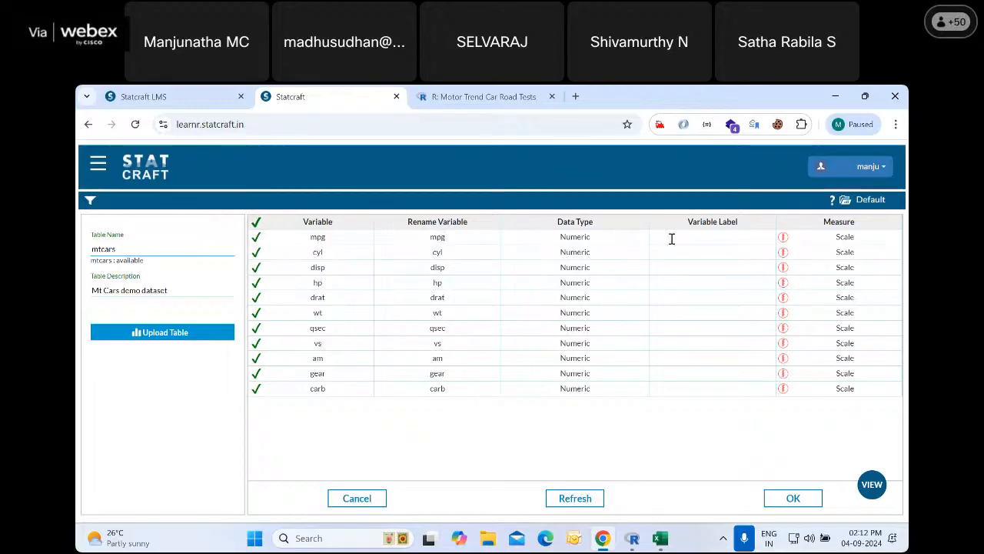
Set the variable labels to "Miles per gallon" for mpg and "No of Cylinders" for cyl
{"action": "type", "text": "Mi"}
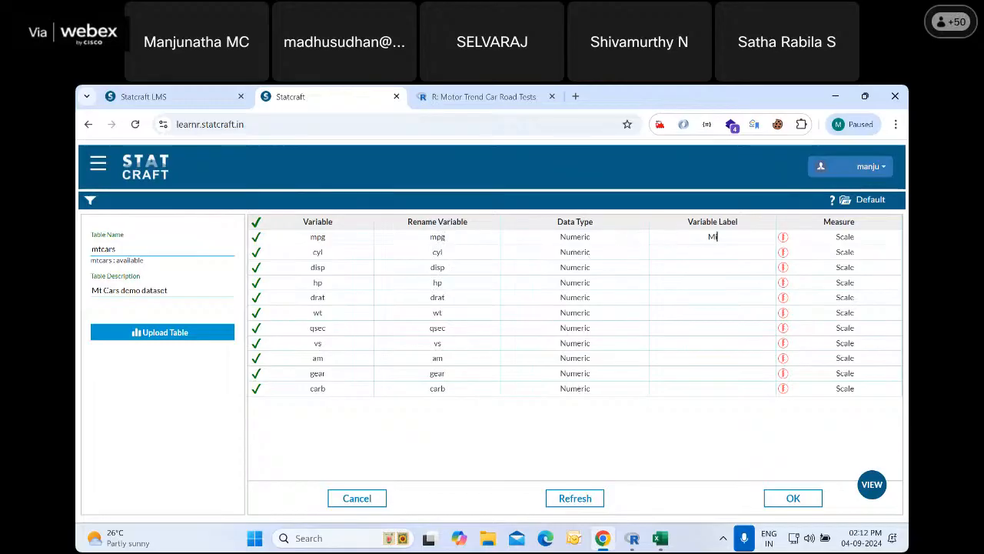
{"action": "type", "text": "les per gallon"}
{"action": "left_click", "coordinate": [717, 257]}
{"action": "type", "text": "no of c"}
{"action": "key", "text": "BackSpace"}
{"action": "key", "text": "BackSpace"}
{"action": "key", "text": "BackSpace"}
{"action": "key", "text": "BackSpace"}
{"action": "key", "text": "BackSpace"}
{"action": "key", "text": "BackSpace"}
{"action": "key", "text": "BackSpace"}
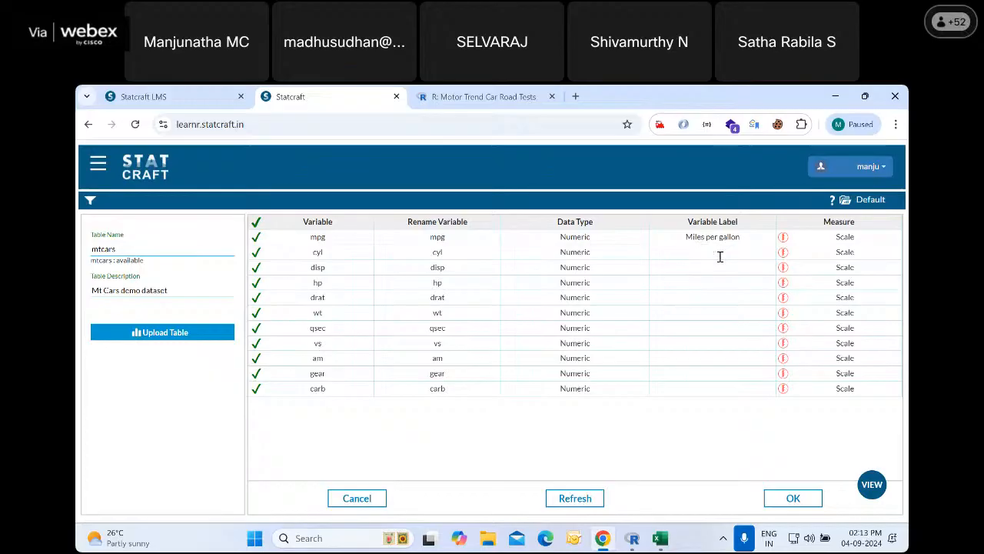
{"action": "type", "text": "No of"}
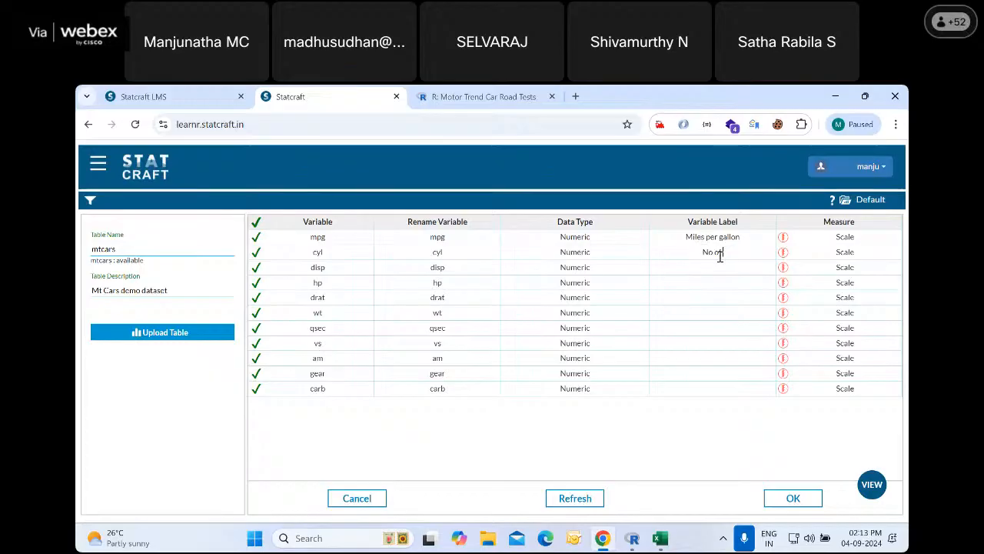
{"action": "type", "text": " Cylinders"}
{"action": "type", "text": "Displa"}
{"action": "type", "text": "cement"}
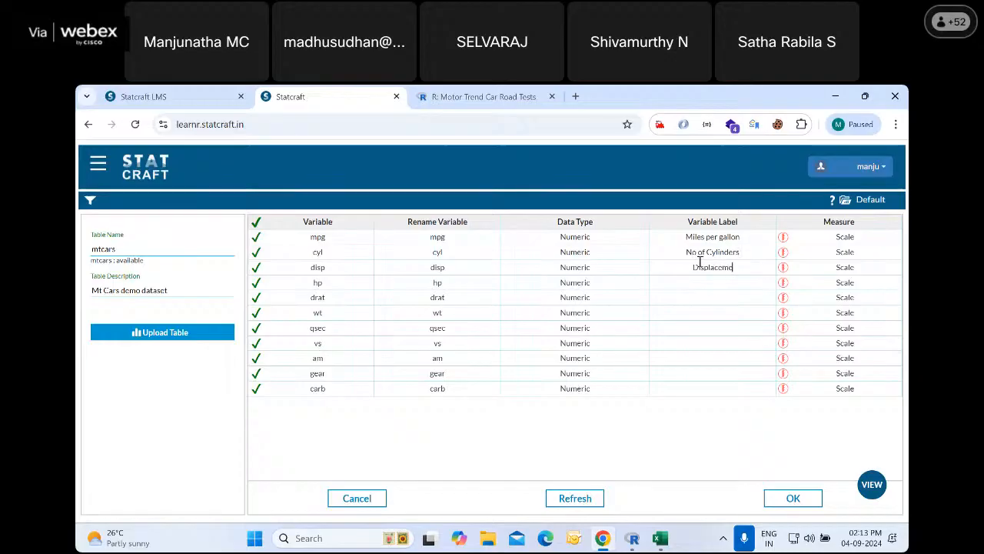
Label disp as "Displacement" and hp as "Horsepower", and complete the table import
{"action": "left_click", "coordinate": [694, 281]}
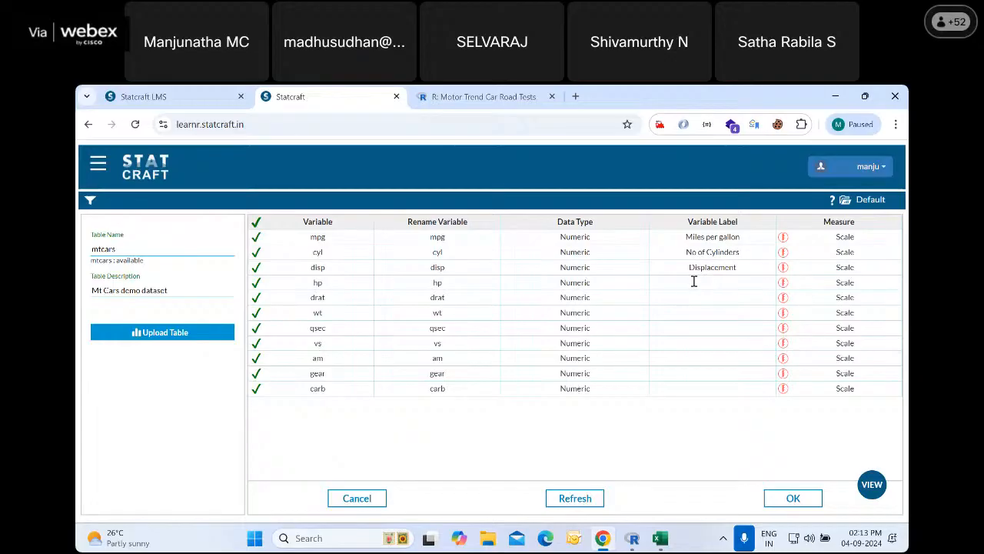
{"action": "type", "text": "Horsepower"}
{"action": "left_click", "coordinate": [794, 499]}
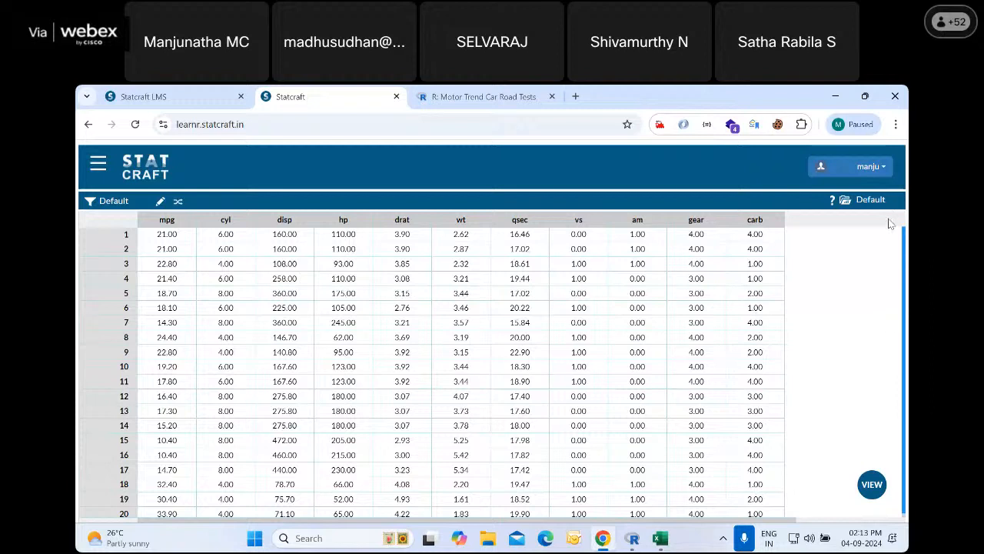
Log out of Statcraft and sign in again with the account's username and password
{"action": "left_click", "coordinate": [887, 168]}
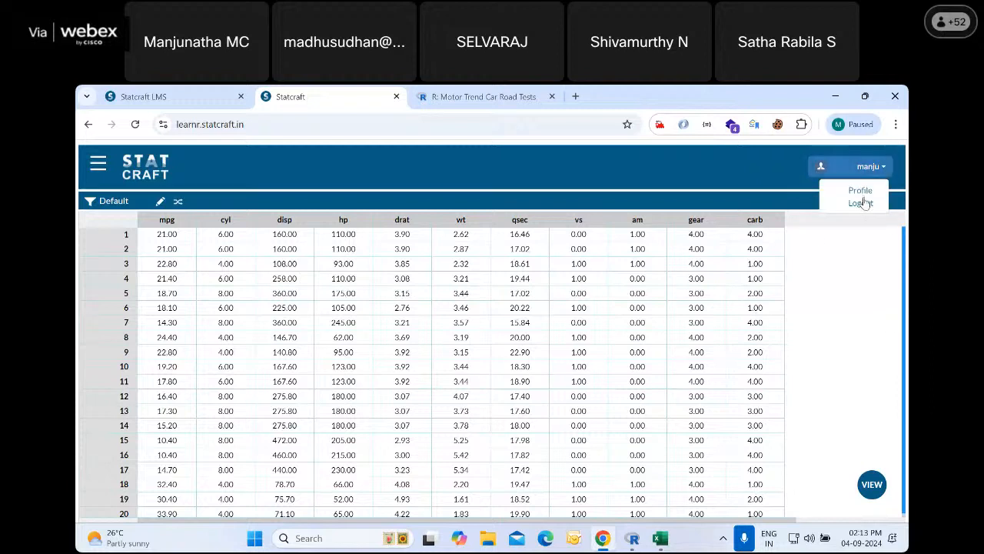
{"action": "left_click", "coordinate": [864, 202]}
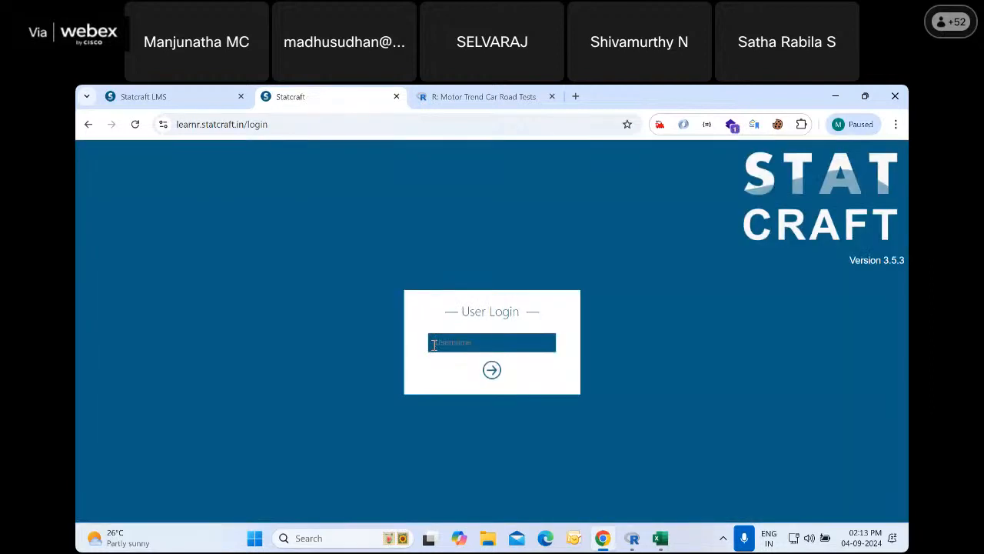
{"action": "type", "text": "manju"}
{"action": "key", "text": "Return"}
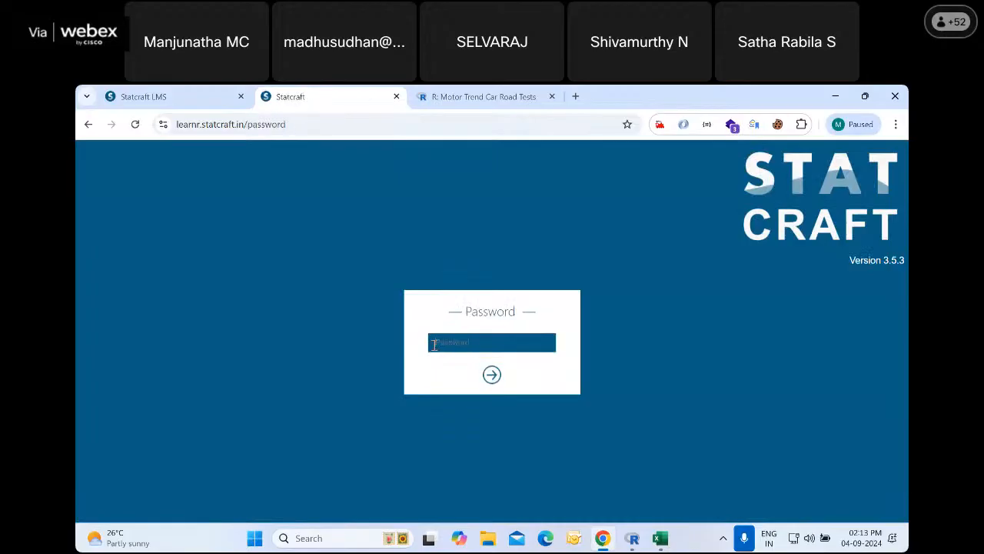
{"action": "type", "text": "••••••"}
{"action": "key", "text": "Return"}
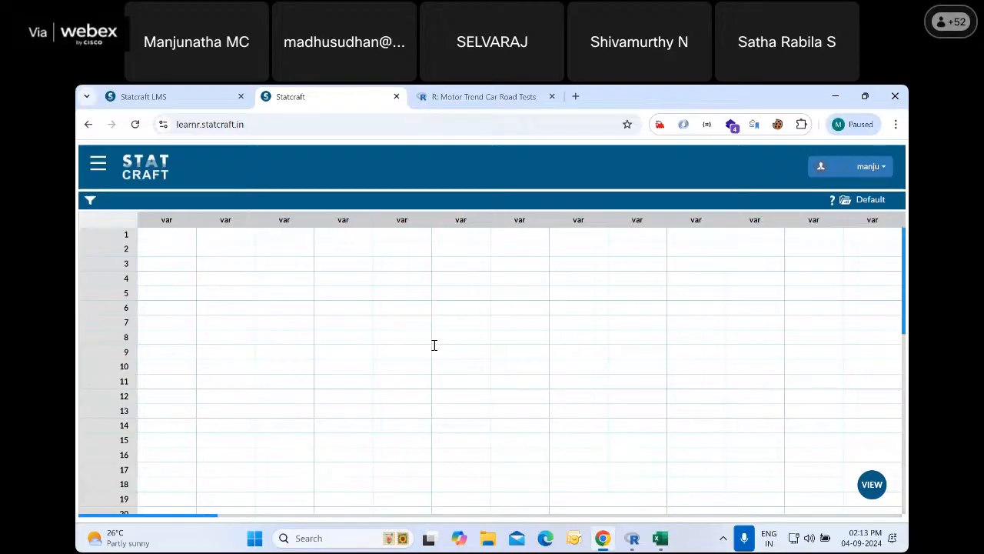
Show the list of saved tables in Statcraft
{"action": "left_click", "coordinate": [875, 486]}
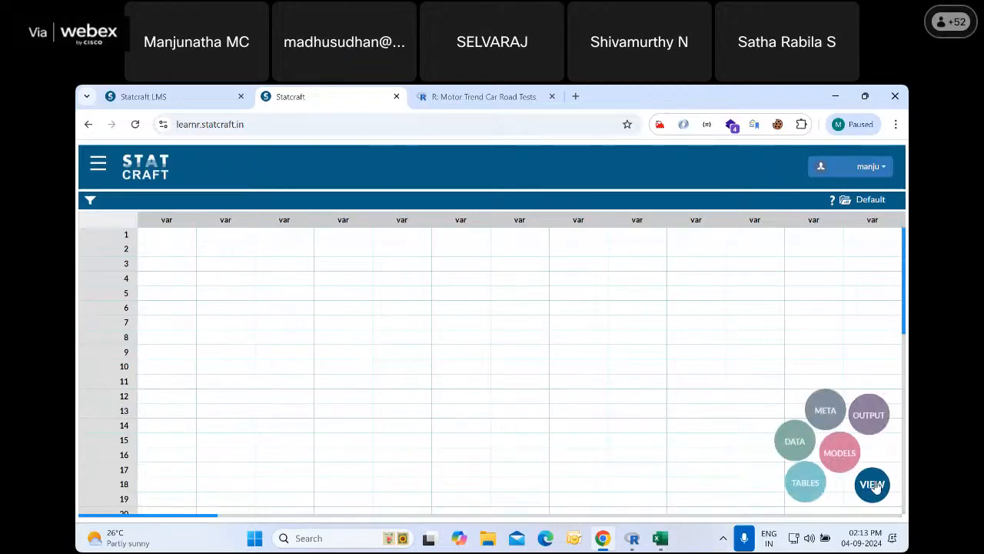
{"action": "left_click", "coordinate": [794, 487]}
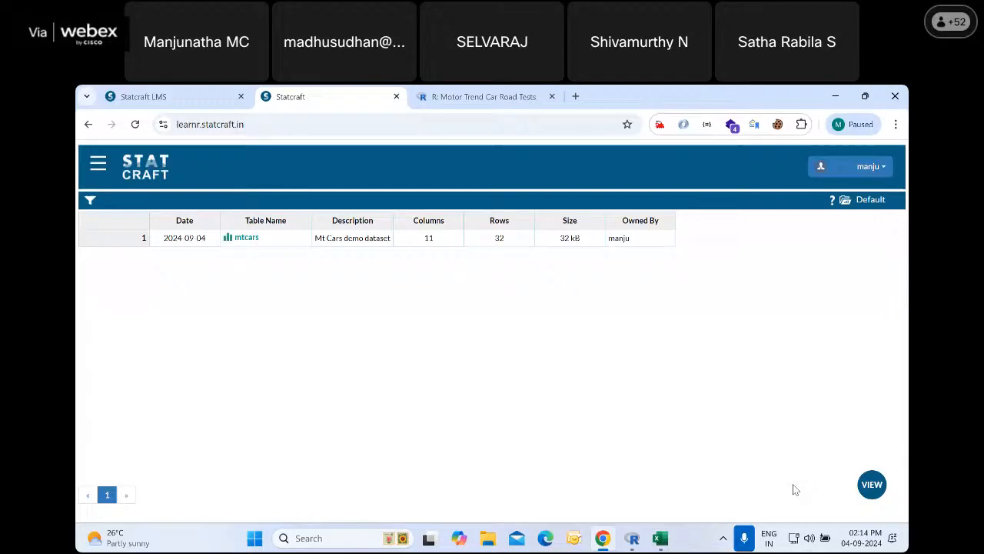
Open the saved mtcars table and start a Descriptives analysis on it
{"action": "left_click", "coordinate": [246, 239]}
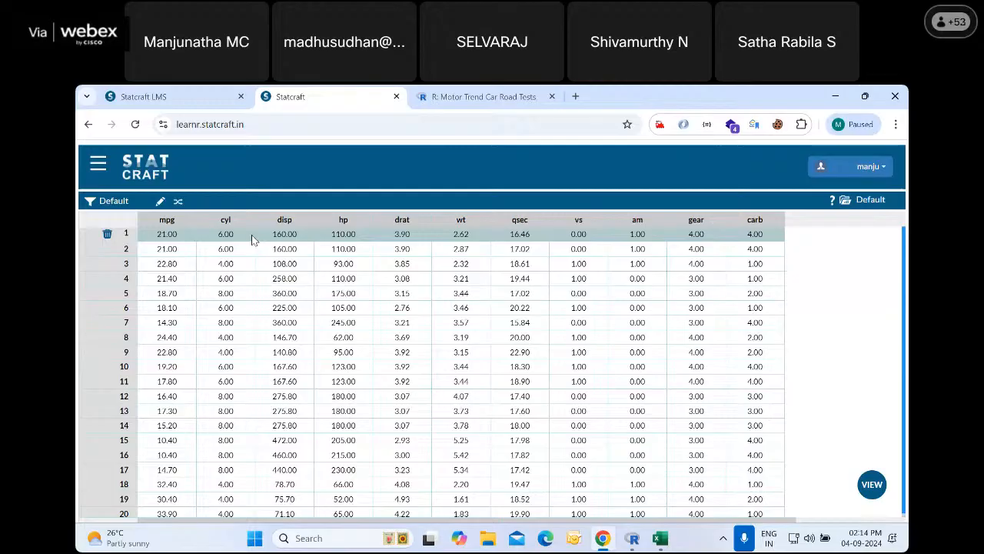
{"action": "left_click", "coordinate": [97, 169]}
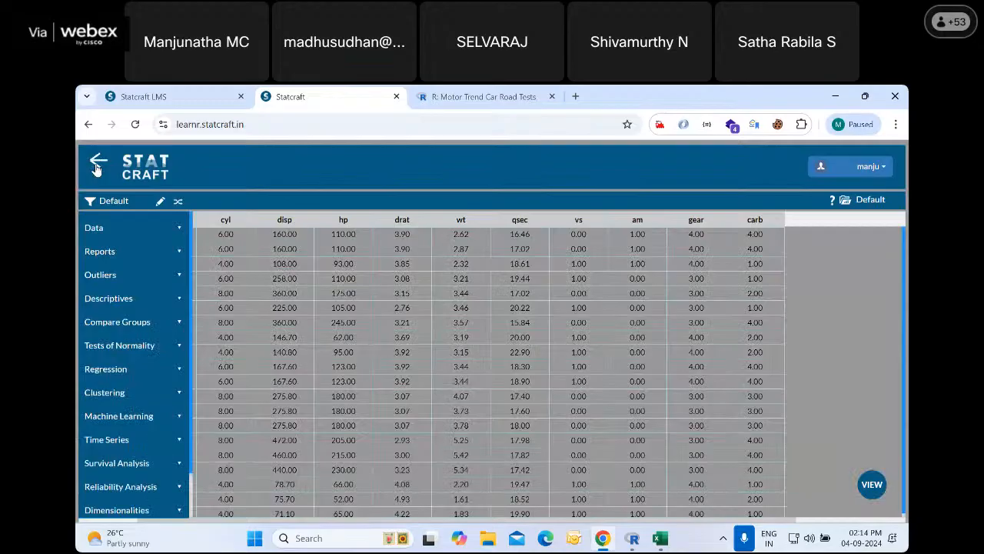
{"action": "left_click", "coordinate": [108, 300]}
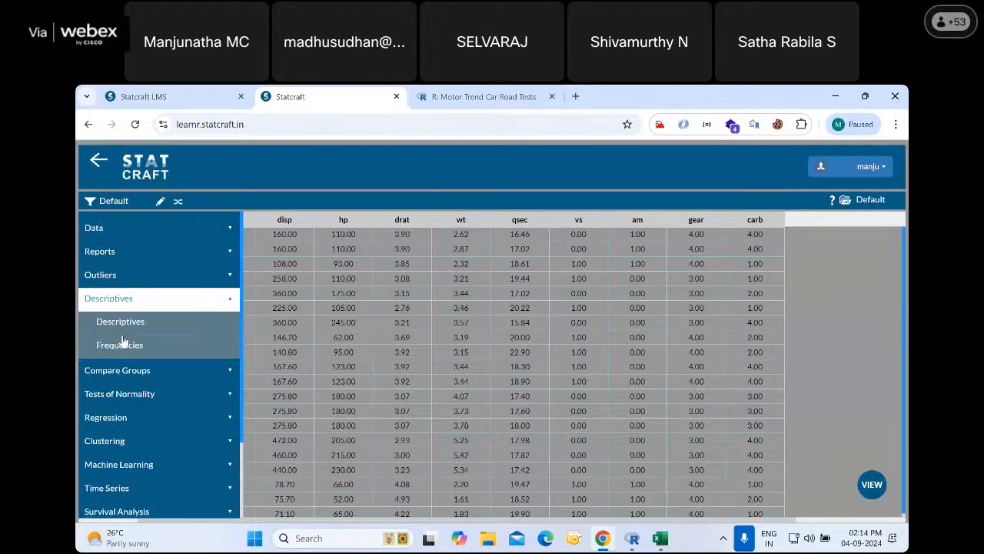
{"action": "left_click", "coordinate": [125, 321]}
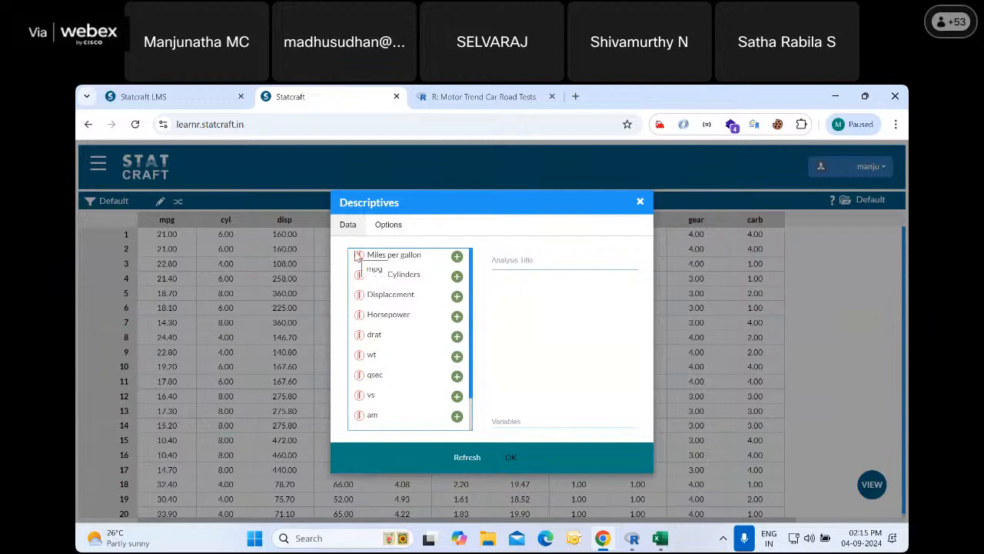
Title the analysis "Descriptives for mpg" and add Miles per gallon as its variable
{"action": "left_click", "coordinate": [501, 269]}
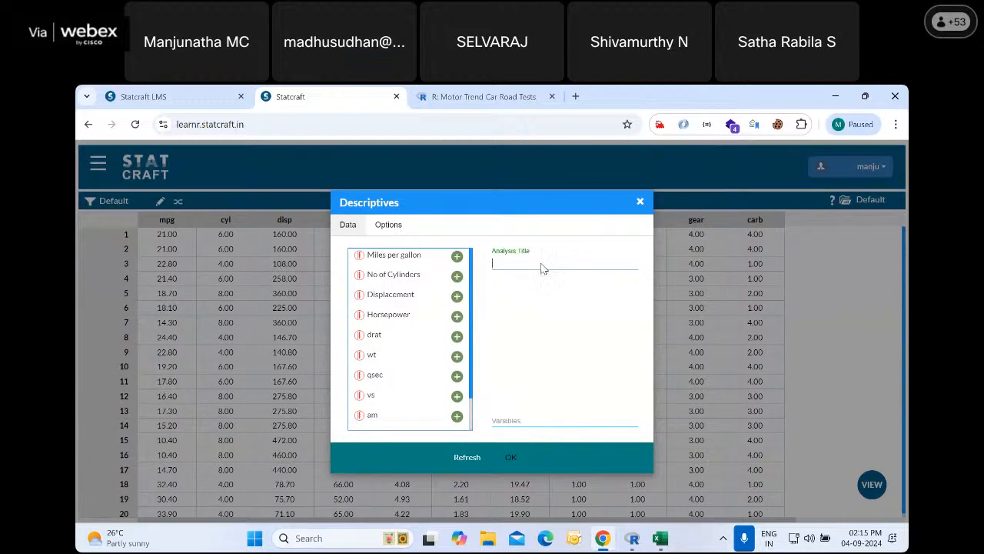
{"action": "type", "text": "My D"}
{"action": "type", "text": "for"}
{"action": "type", "text": " mpg"}
{"action": "left_click", "coordinate": [513, 300]}
{"action": "left_click", "coordinate": [456, 256]}
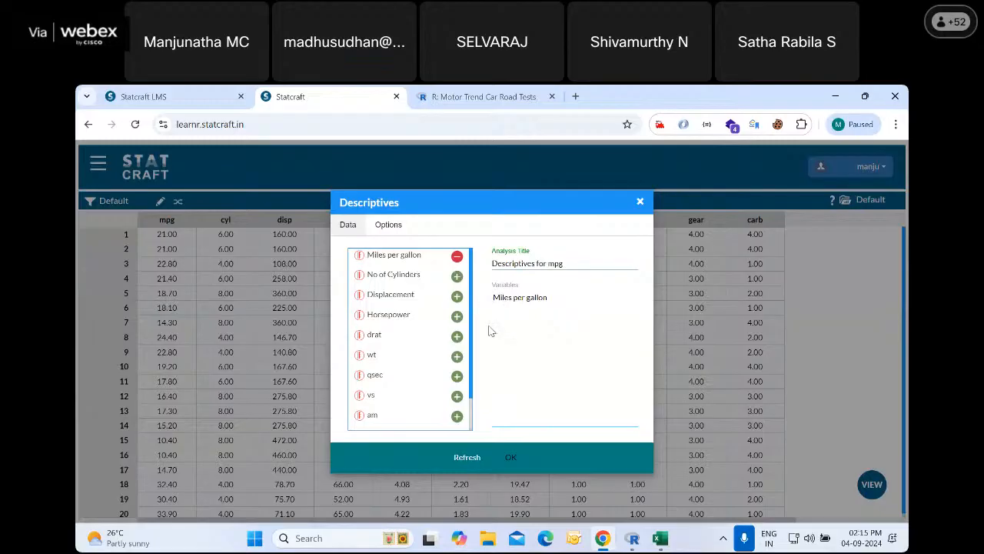
Include the Minimum and Maximum statistics in the descriptives and run the analysis
{"action": "left_click", "coordinate": [388, 224]}
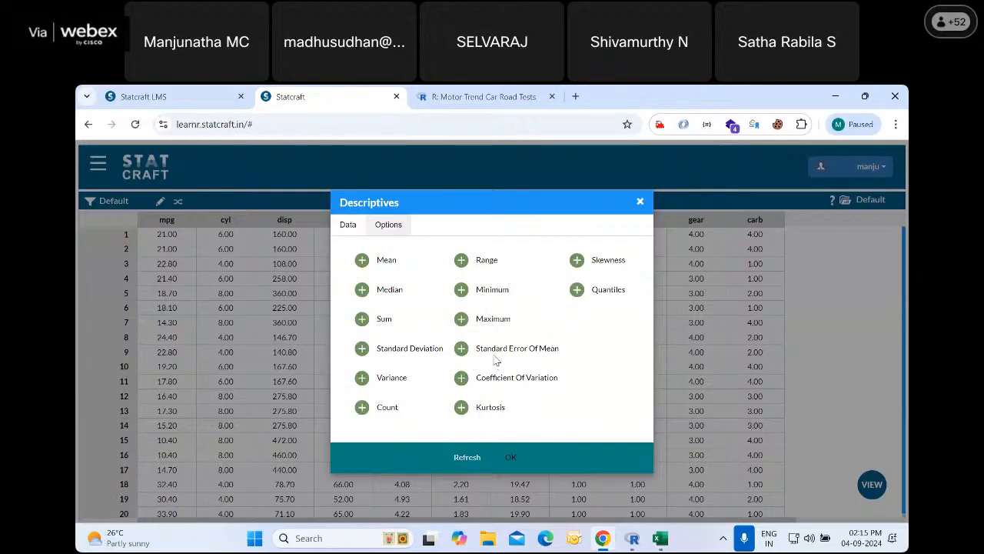
{"action": "left_click", "coordinate": [461, 289]}
{"action": "left_click", "coordinate": [461, 319]}
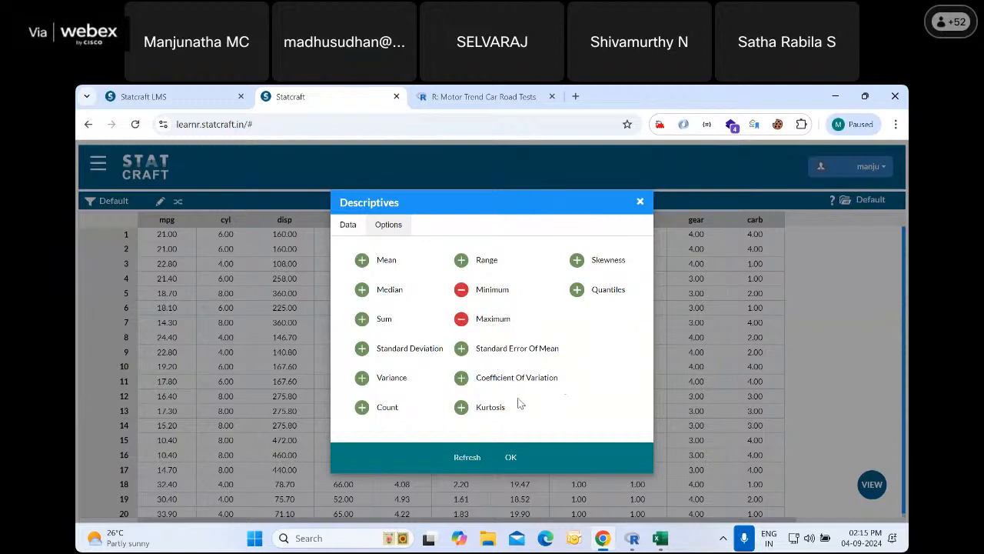
{"action": "left_click", "coordinate": [511, 458]}
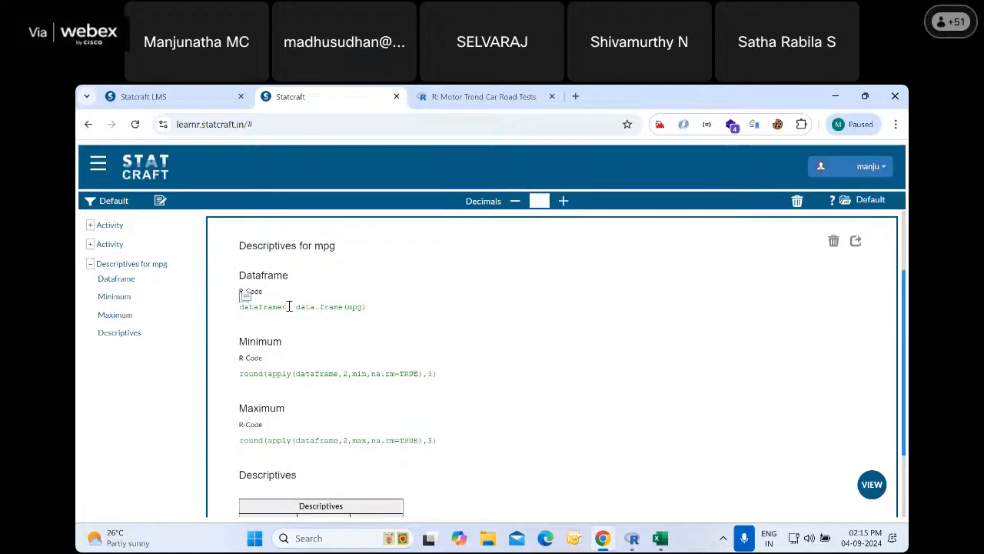
Examine the minimum and maximum of Miles per gallon in the results table, along with the generated R code
{"action": "scroll", "coordinate": [333, 352], "scroll_direction": "down", "scroll_amount": 2}
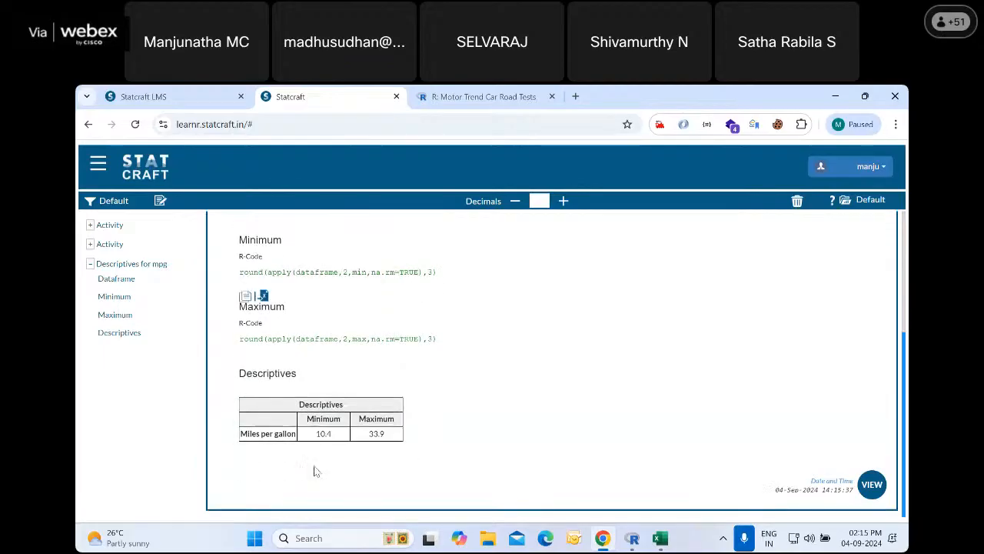
{"action": "left_click_drag", "start_coordinate": [317, 433], "coordinate": [339, 434]}
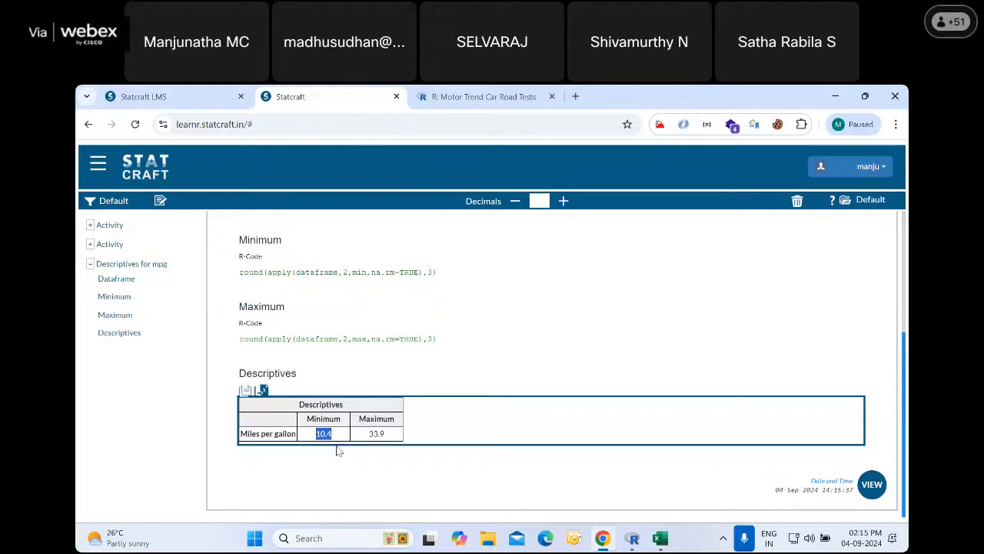
{"action": "left_click_drag", "start_coordinate": [370, 433], "coordinate": [386, 433]}
{"action": "scroll", "coordinate": [241, 353], "scroll_direction": "up", "scroll_amount": 1}
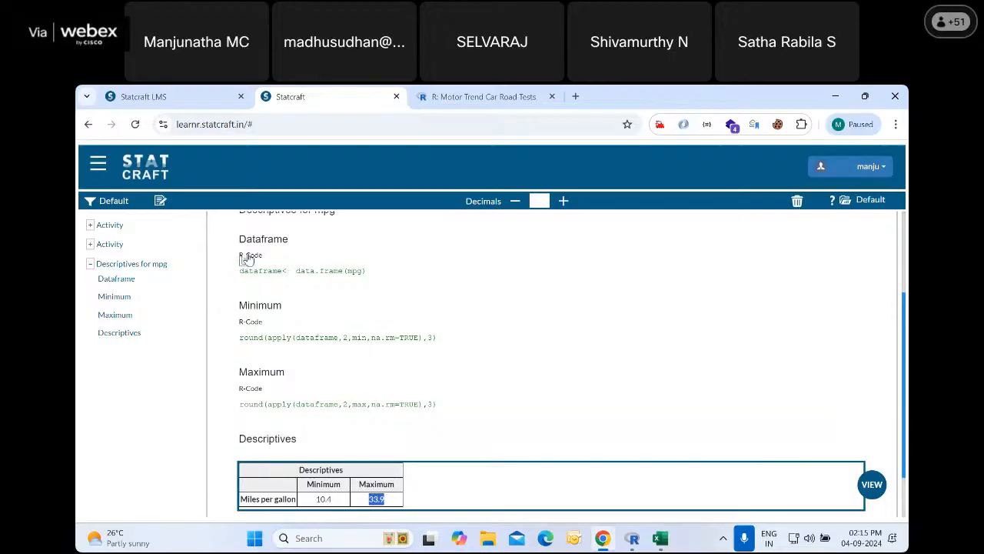
{"action": "scroll", "coordinate": [303, 285], "scroll_direction": "up", "scroll_amount": 1}
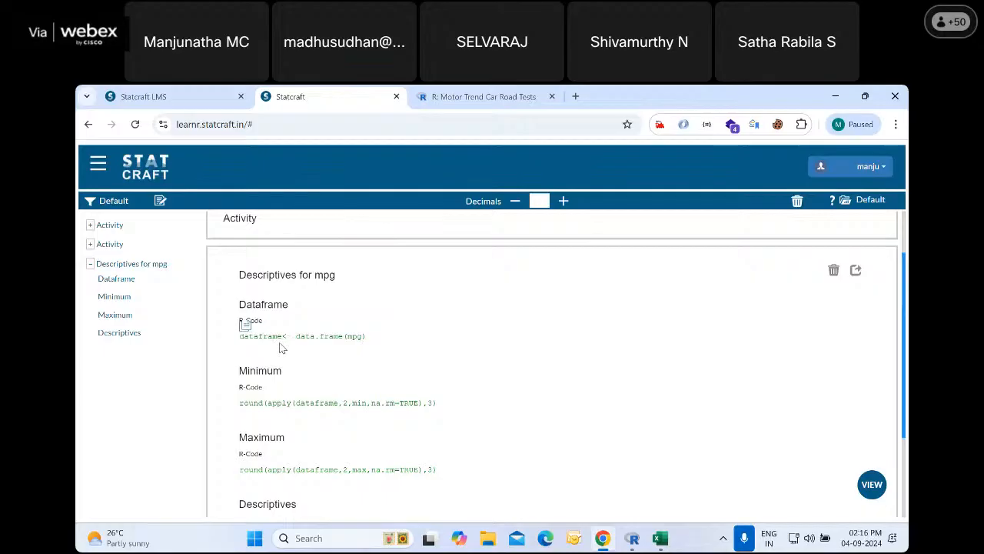
Switch to RGui and attach the dataset with attach(mtcars)
{"action": "left_click", "coordinate": [633, 538]}
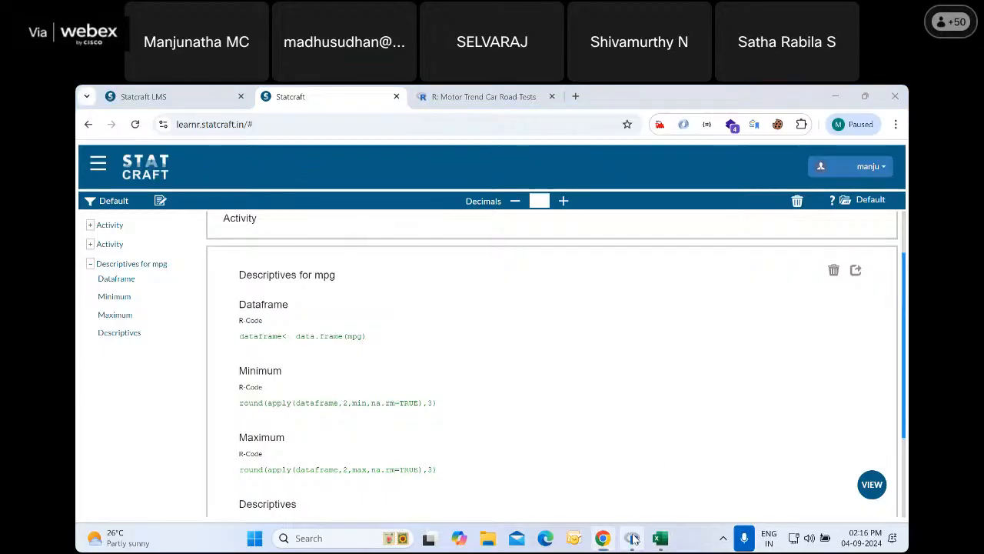
{"action": "type", "text": "att"}
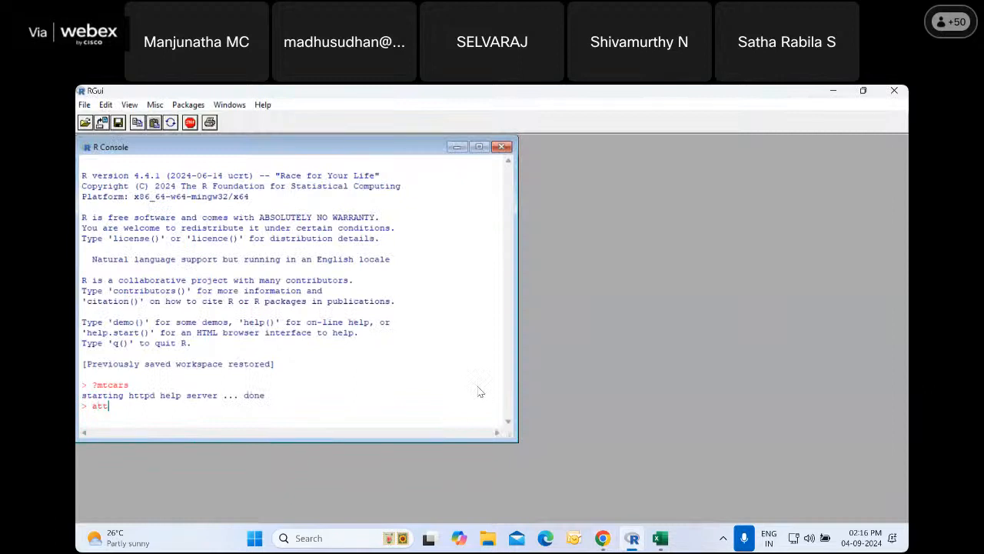
{"action": "type", "text": "ach(mtcars)"}
Set the R console's font size to 14 in the GUI preferences
{"action": "left_click", "coordinate": [132, 106]}
{"action": "left_click", "coordinate": [106, 107]}
{"action": "left_click", "coordinate": [106, 107]}
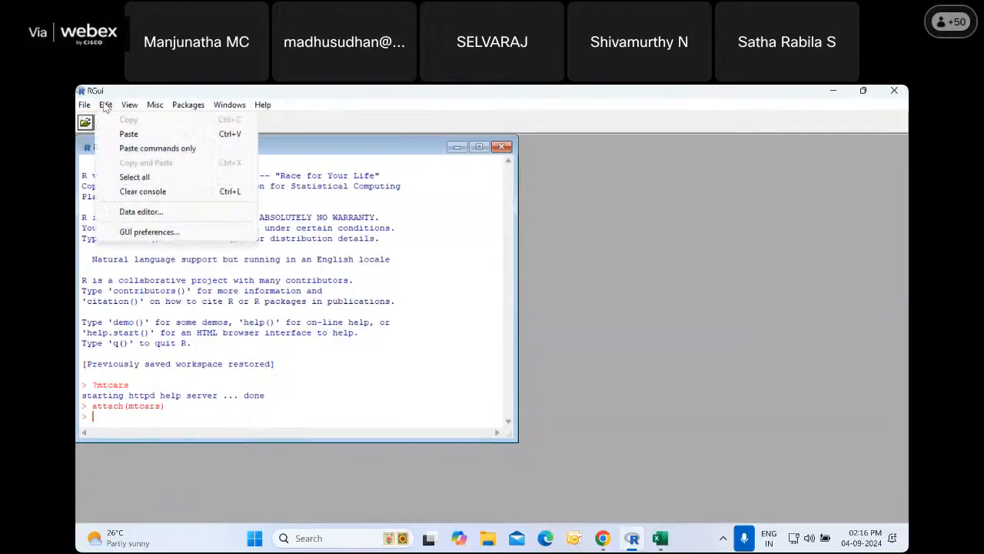
{"action": "left_click", "coordinate": [151, 232]}
{"action": "left_click", "coordinate": [566, 253]}
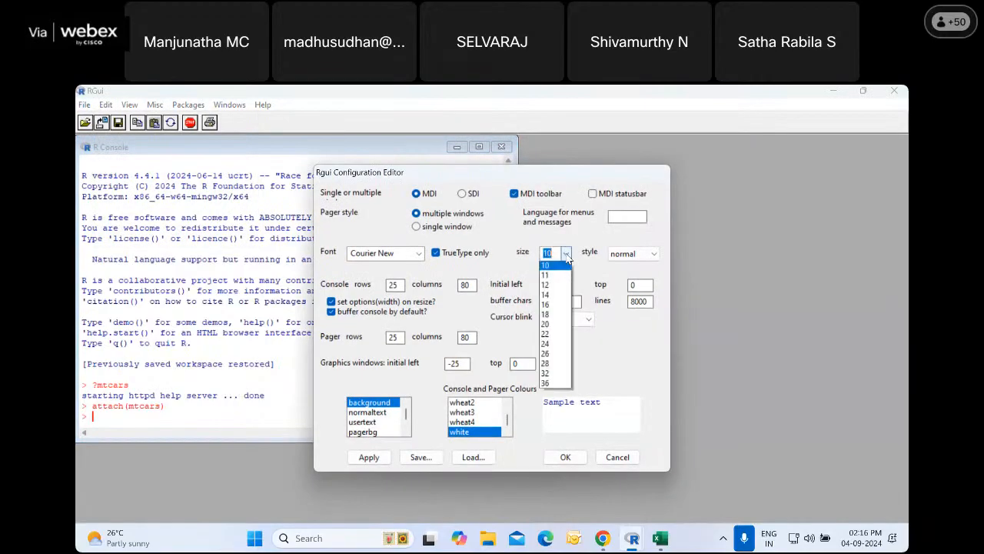
{"action": "left_click", "coordinate": [546, 336]}
{"action": "left_click", "coordinate": [554, 452]}
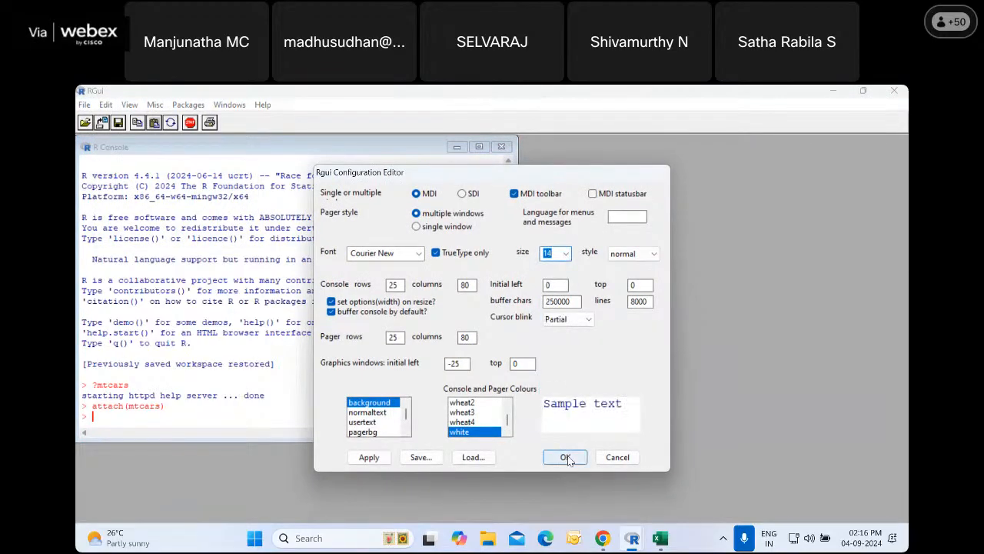
Reduce the R console's font size slightly in the GUI preferences
{"action": "left_click", "coordinate": [105, 105]}
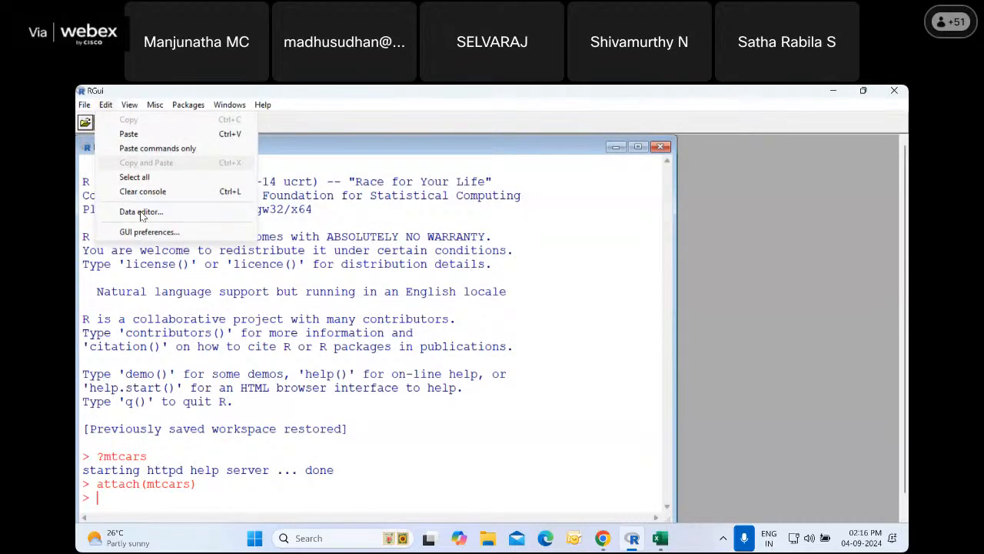
{"action": "left_click", "coordinate": [151, 233]}
{"action": "left_click", "coordinate": [566, 253]}
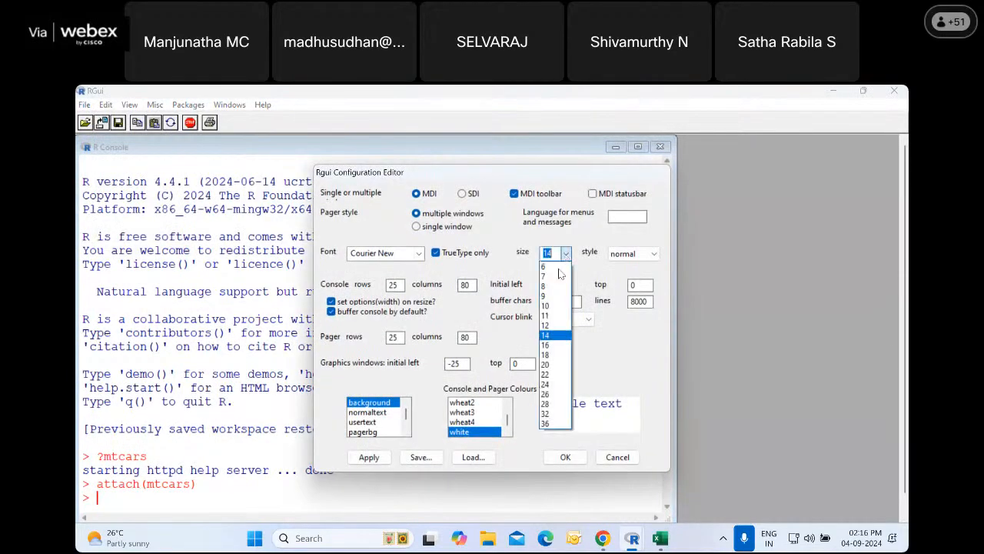
{"action": "left_click", "coordinate": [555, 315]}
{"action": "left_click", "coordinate": [565, 456]}
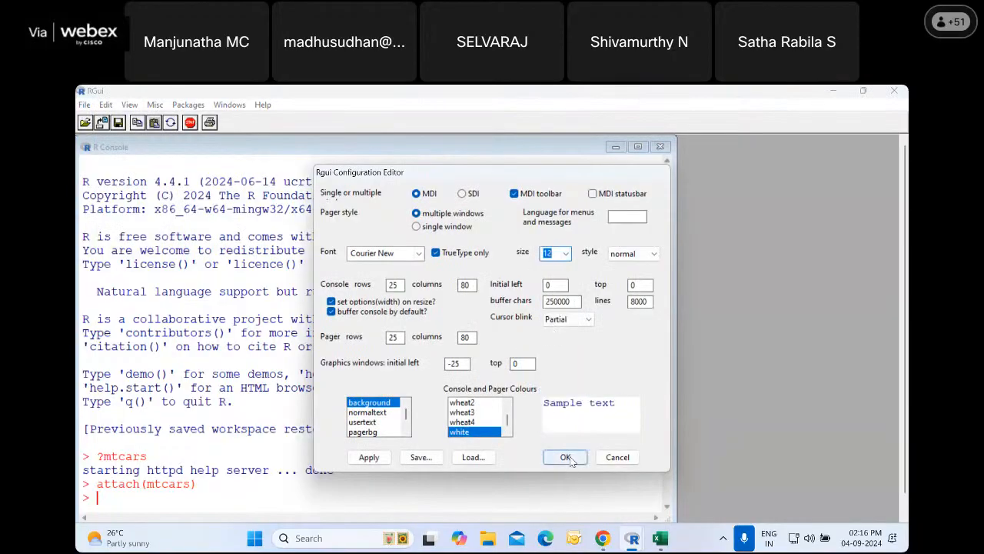
Copy the Dataframe R code "dataframe<- data.frame(mpg)" from the Statcraft output in Chrome and run it in the R console
{"action": "left_click", "coordinate": [604, 540]}
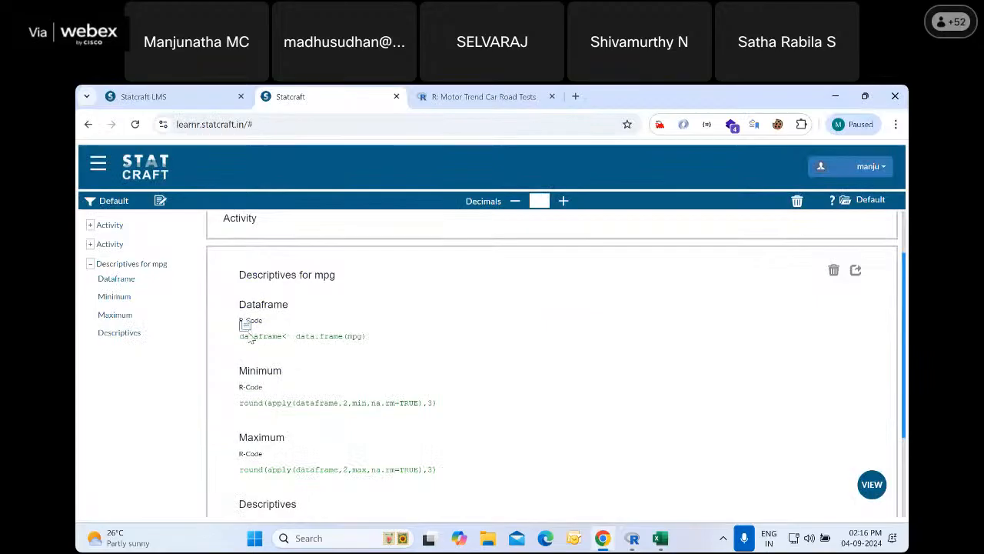
{"action": "left_click", "coordinate": [246, 331]}
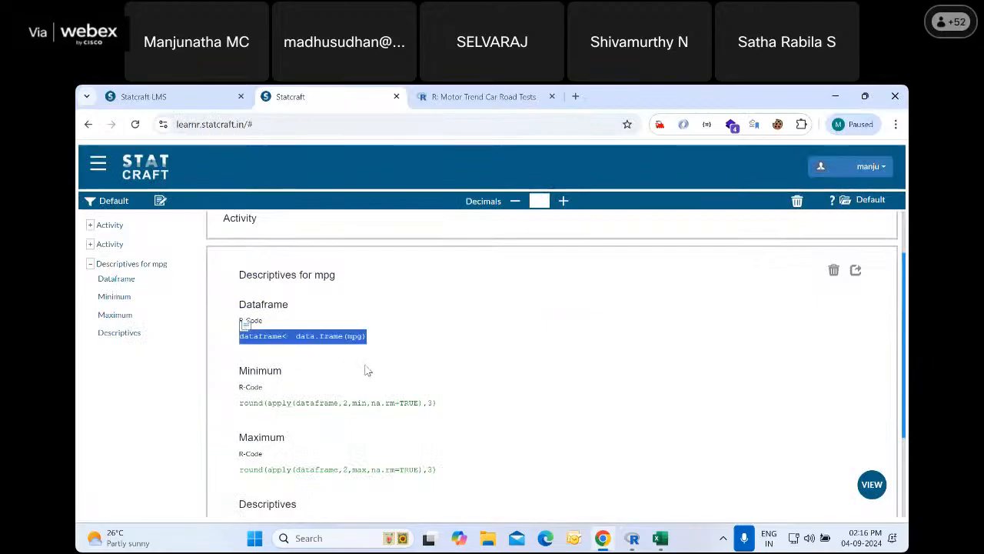
{"action": "left_click", "coordinate": [661, 538]}
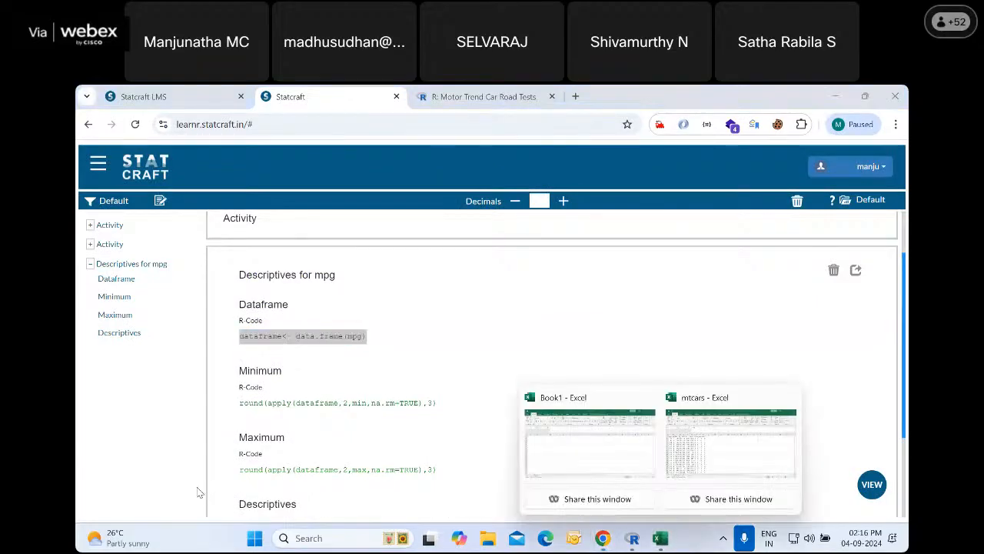
{"action": "left_click", "coordinate": [630, 539]}
{"action": "right_click", "coordinate": [96, 454]}
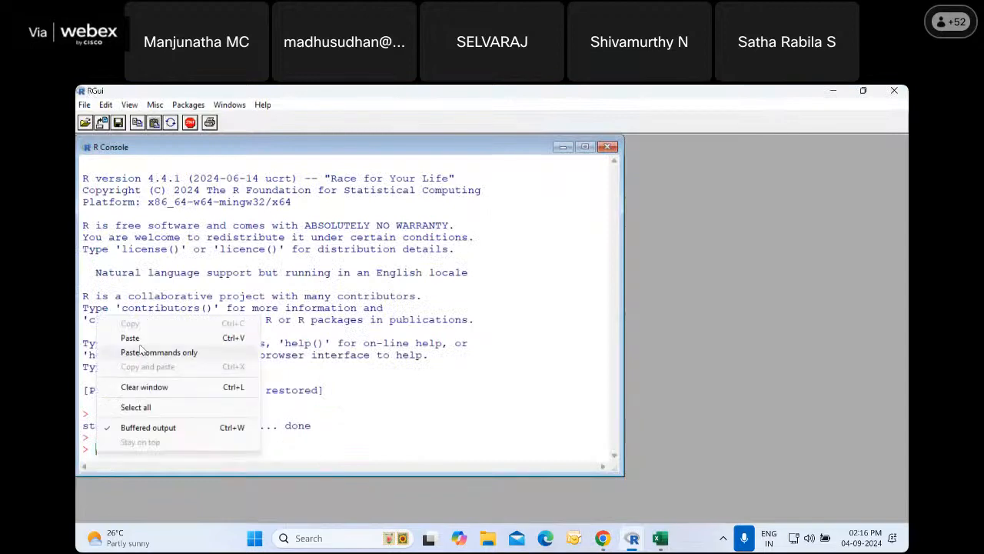
{"action": "left_click", "coordinate": [115, 337]}
{"action": "key", "text": "Return"}
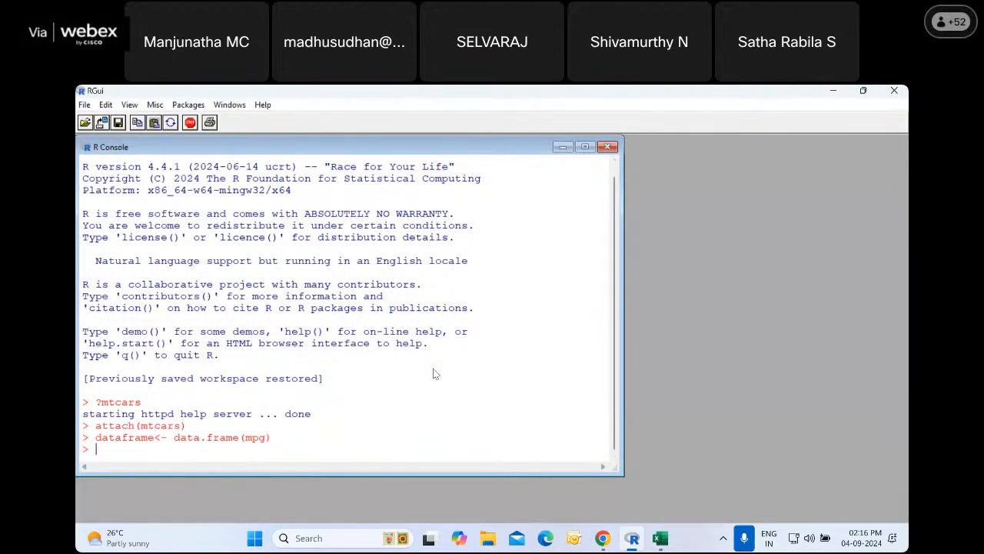
Copy the Minimum code "round(apply(dataframe,2,min,na.rm=TRUE),3)" from Statcraft and run it in the R console
{"action": "left_click", "coordinate": [603, 539]}
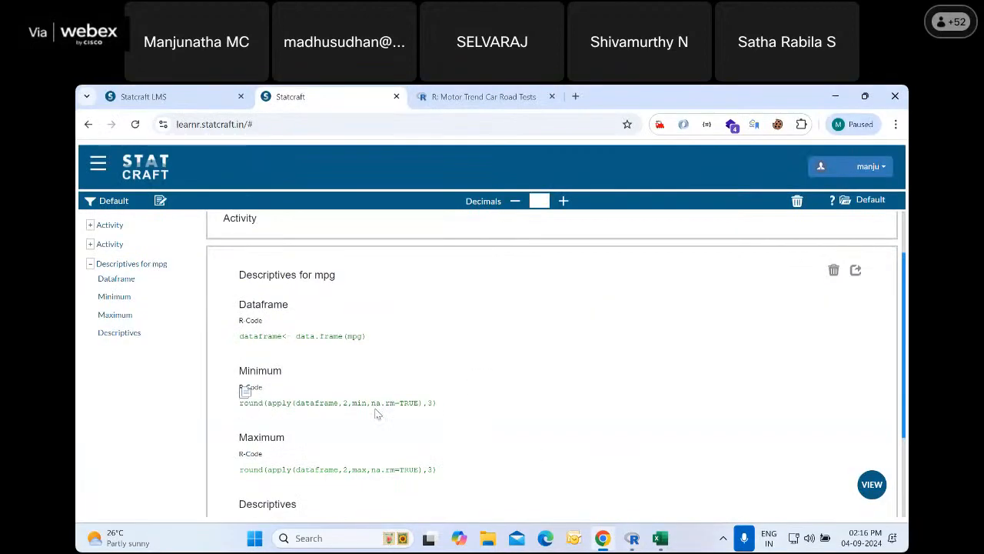
{"action": "left_click_drag", "start_coordinate": [239, 402], "coordinate": [432, 418]}
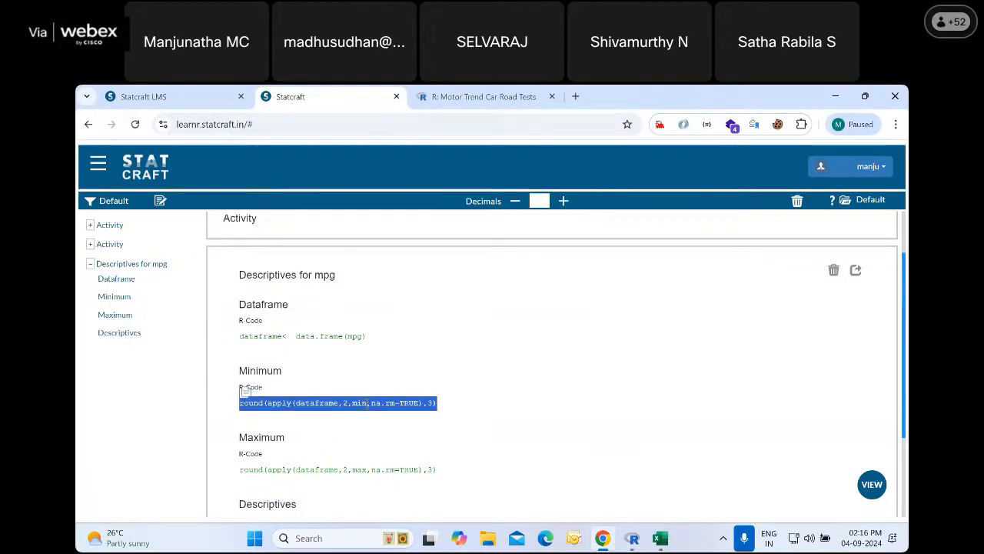
{"action": "left_click", "coordinate": [648, 546]}
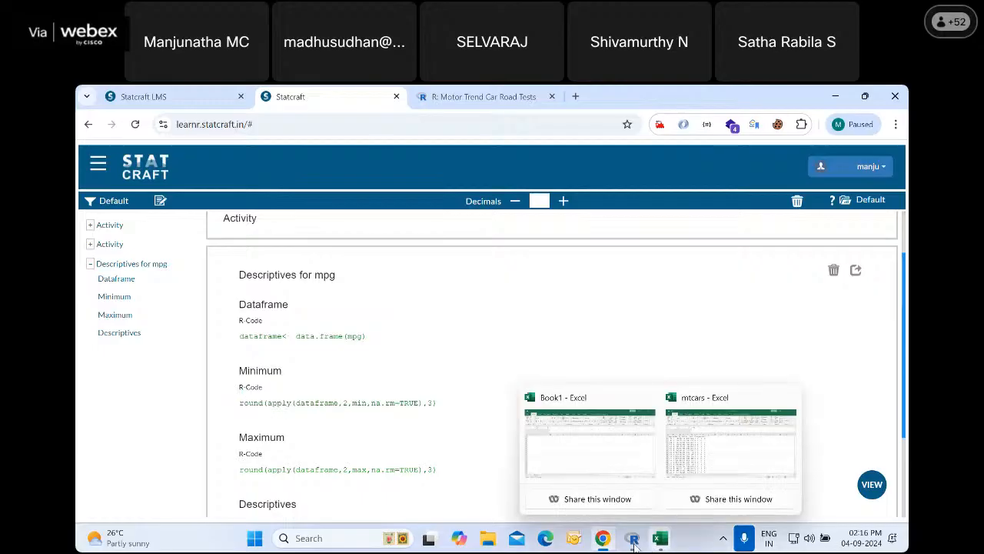
{"action": "left_click", "coordinate": [632, 538]}
{"action": "right_click", "coordinate": [99, 452]}
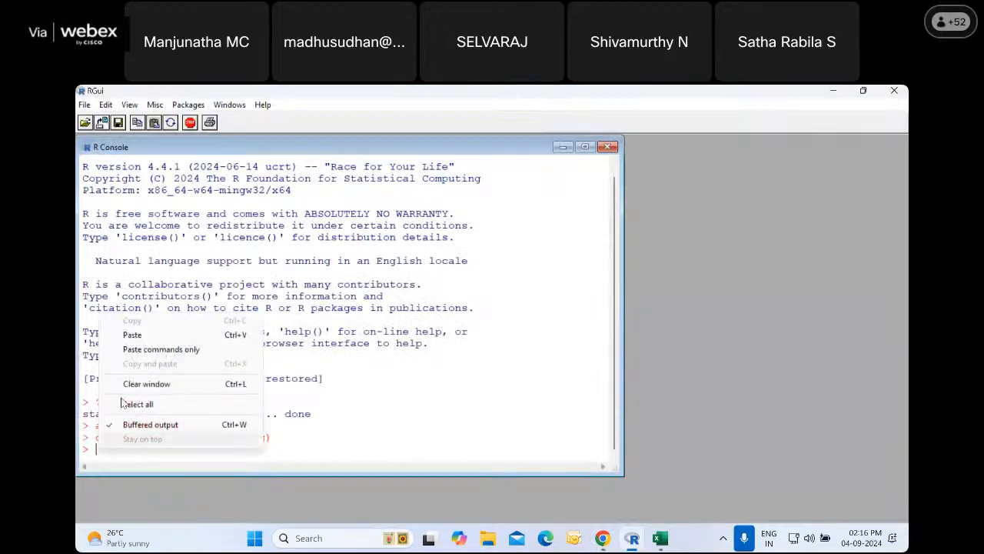
{"action": "left_click", "coordinate": [144, 337]}
{"action": "key", "text": "Return"}
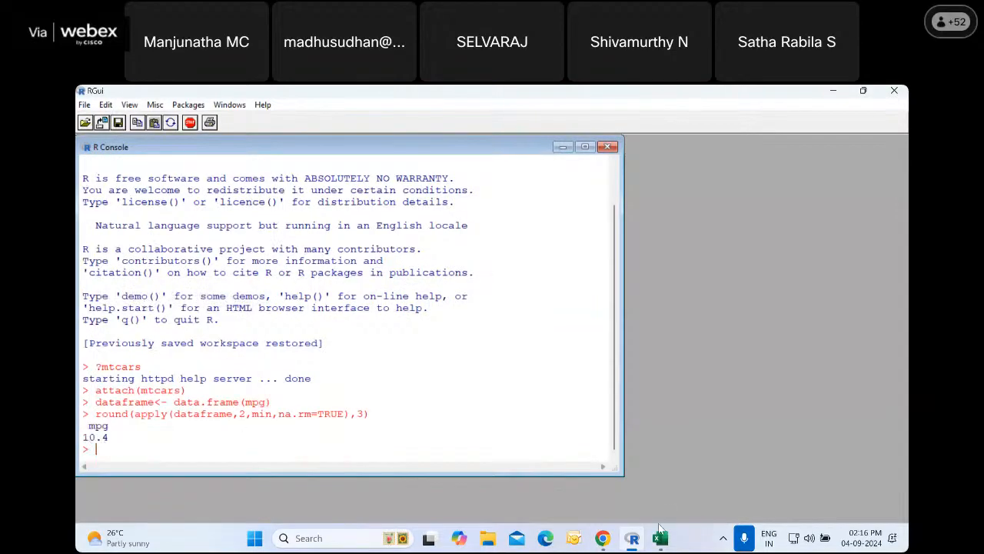
Copy the Maximum code "round(apply(dataframe,2,max,na.rm=TRUE),3)" from Statcraft, run it in the R console, and highlight its output
{"action": "left_click", "coordinate": [602, 539]}
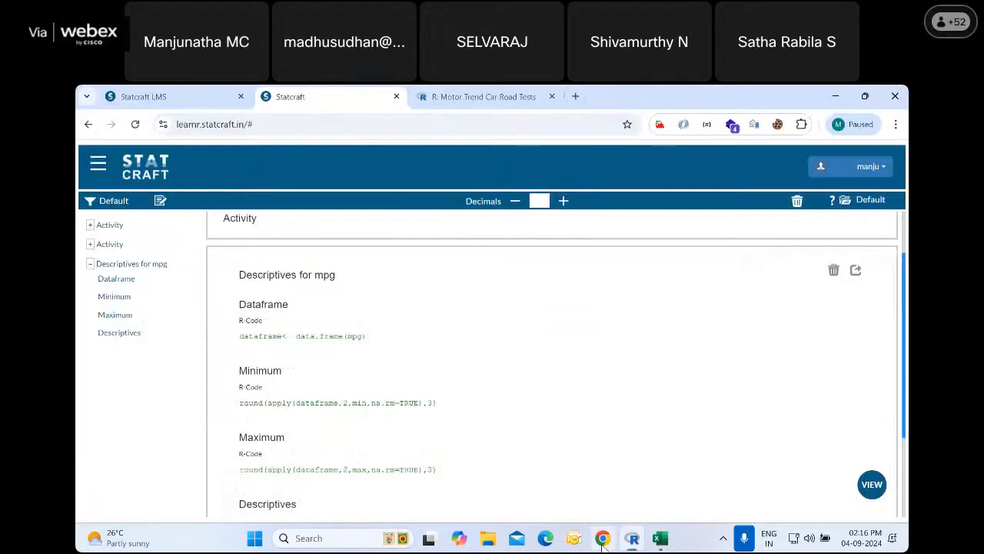
{"action": "left_click", "coordinate": [245, 459]}
{"action": "left_click", "coordinate": [632, 538]}
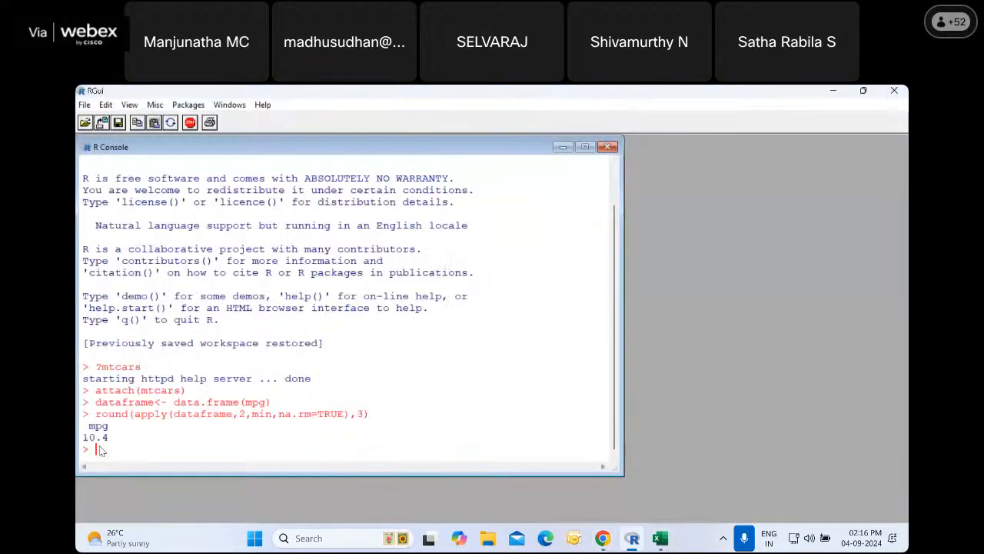
{"action": "right_click", "coordinate": [110, 446]}
{"action": "left_click", "coordinate": [137, 332]}
{"action": "key", "text": "Return"}
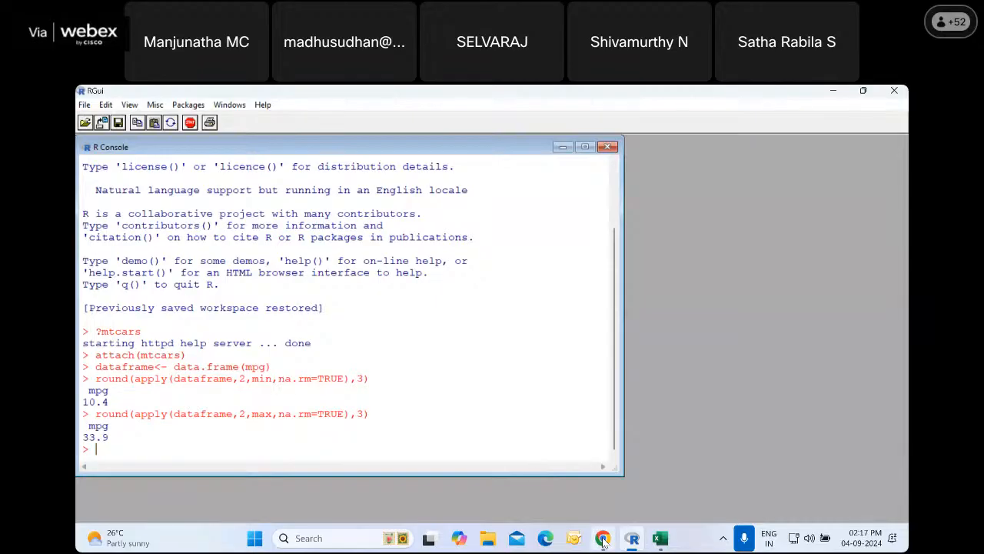
{"action": "left_click_drag", "start_coordinate": [85, 387], "coordinate": [110, 440]}
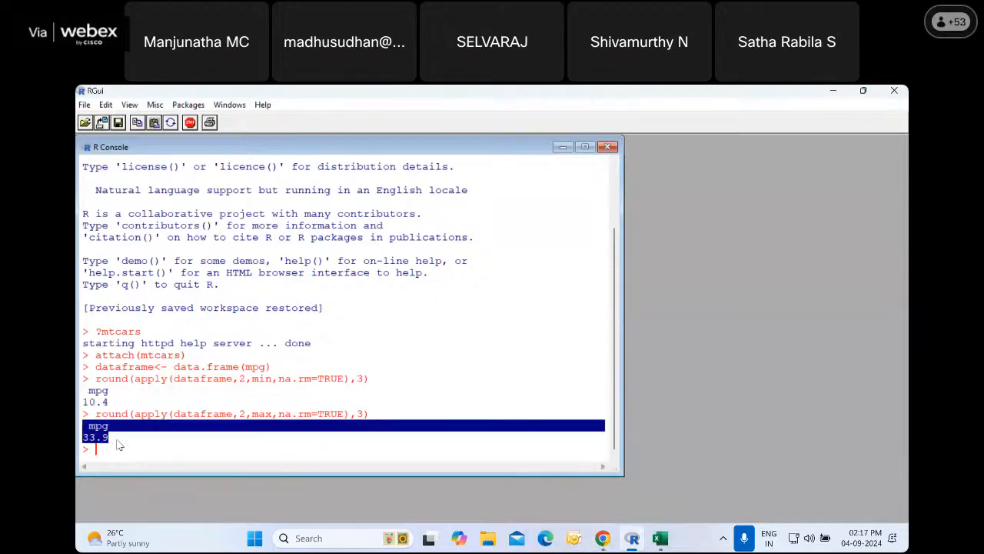
Close the mtcars and Book1 workbooks in Excel
{"action": "left_click", "coordinate": [660, 539]}
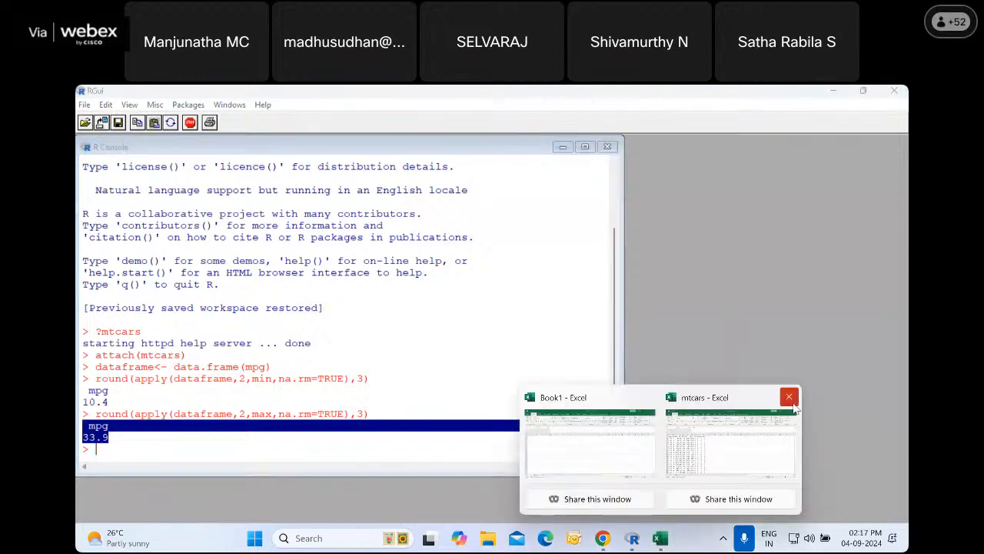
{"action": "left_click", "coordinate": [790, 399]}
{"action": "left_click", "coordinate": [511, 329]}
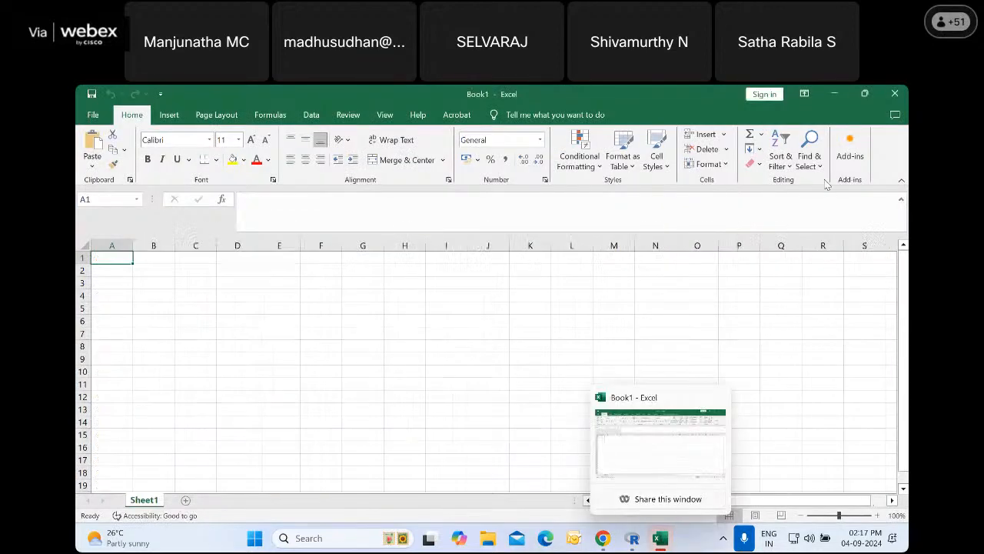
{"action": "left_click", "coordinate": [895, 93]}
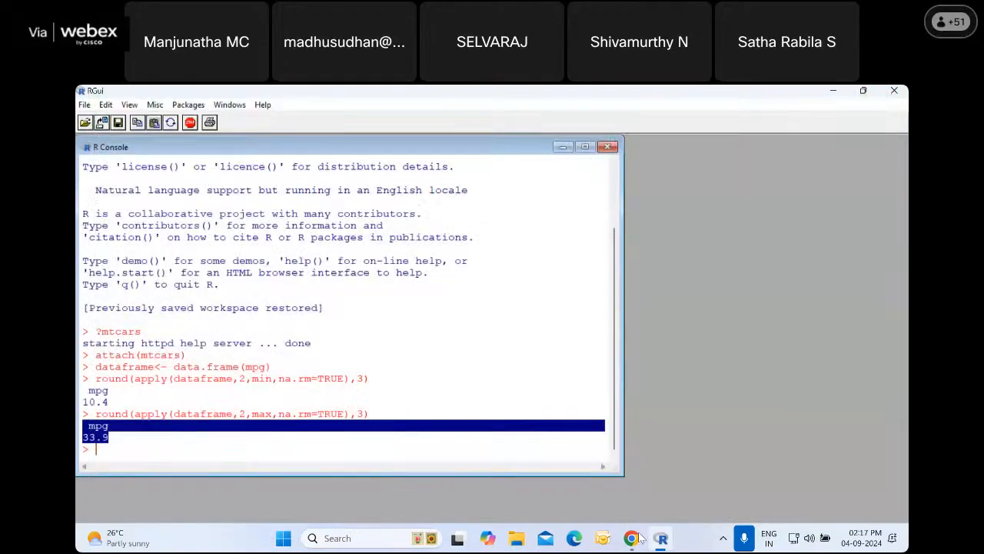
Switch to Statcraft in Chrome, review the mpg descriptives output and open the data view
{"action": "left_click", "coordinate": [631, 538]}
{"action": "scroll", "coordinate": [254, 343], "scroll_direction": "down", "scroll_amount": 1}
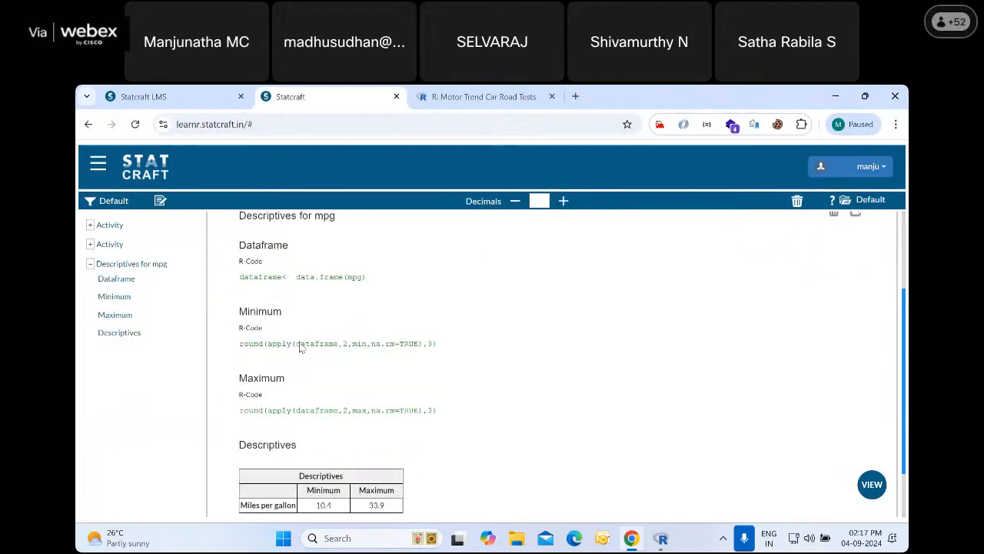
{"action": "scroll", "coordinate": [299, 313], "scroll_direction": "down", "scroll_amount": 2}
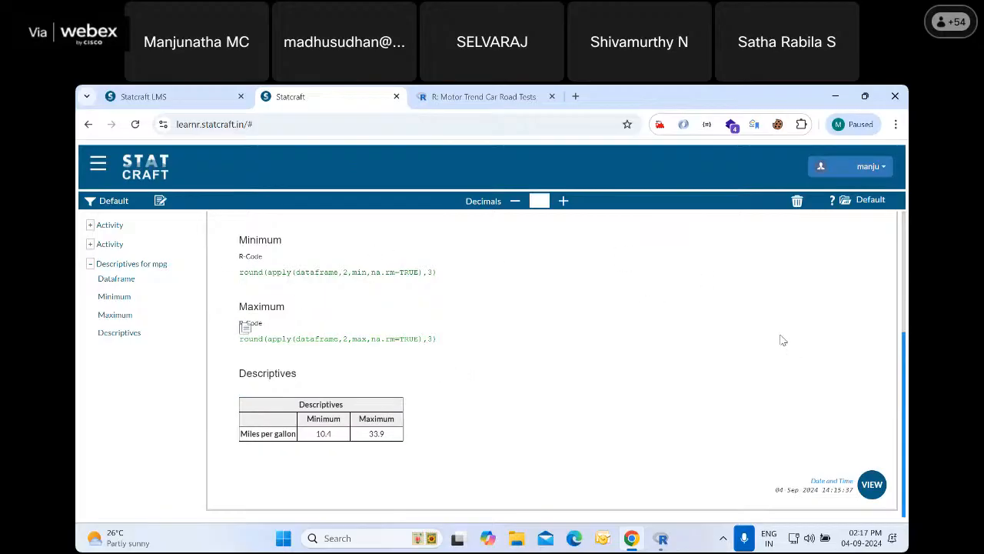
{"action": "left_click", "coordinate": [871, 483]}
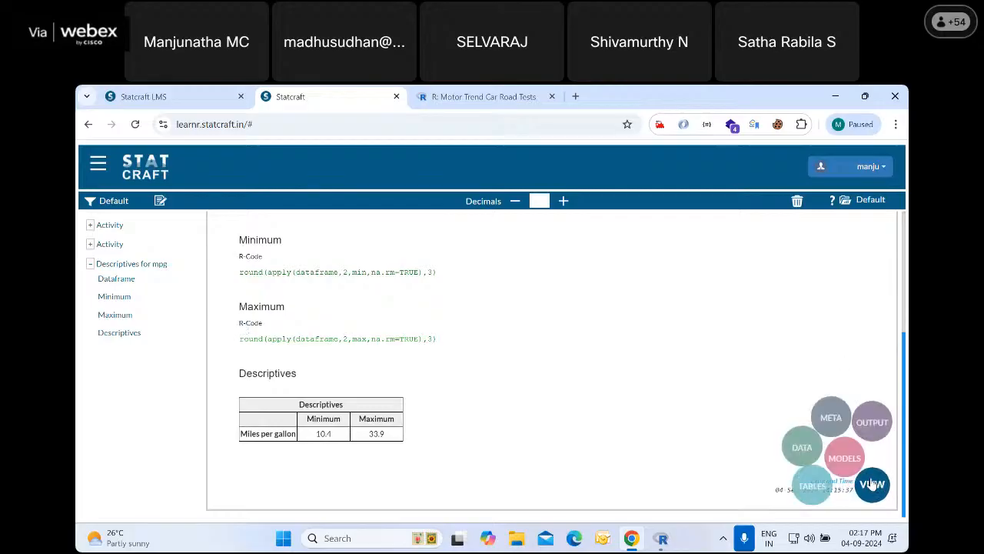
{"action": "left_click", "coordinate": [792, 438]}
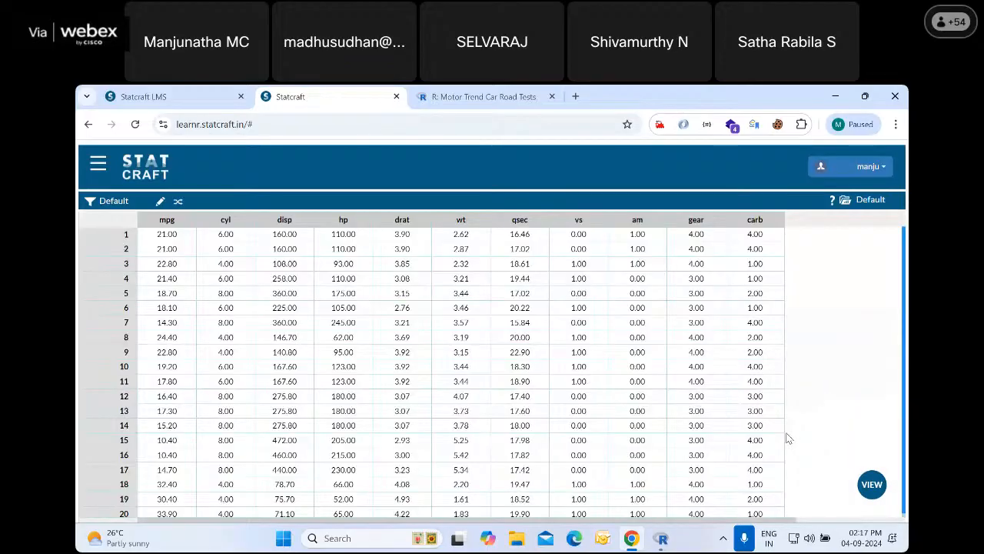
Return to the output view and look over the R code listed under Descriptives for mpg
{"action": "left_click", "coordinate": [873, 485]}
{"action": "left_click", "coordinate": [869, 405]}
{"action": "left_click", "coordinate": [479, 336]}
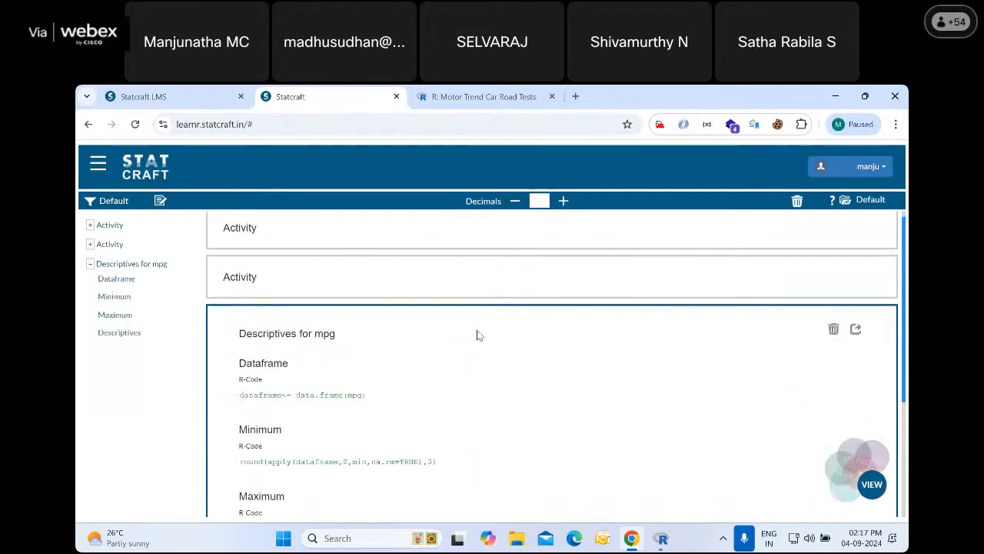
{"action": "scroll", "coordinate": [453, 374], "scroll_direction": "up", "scroll_amount": 3}
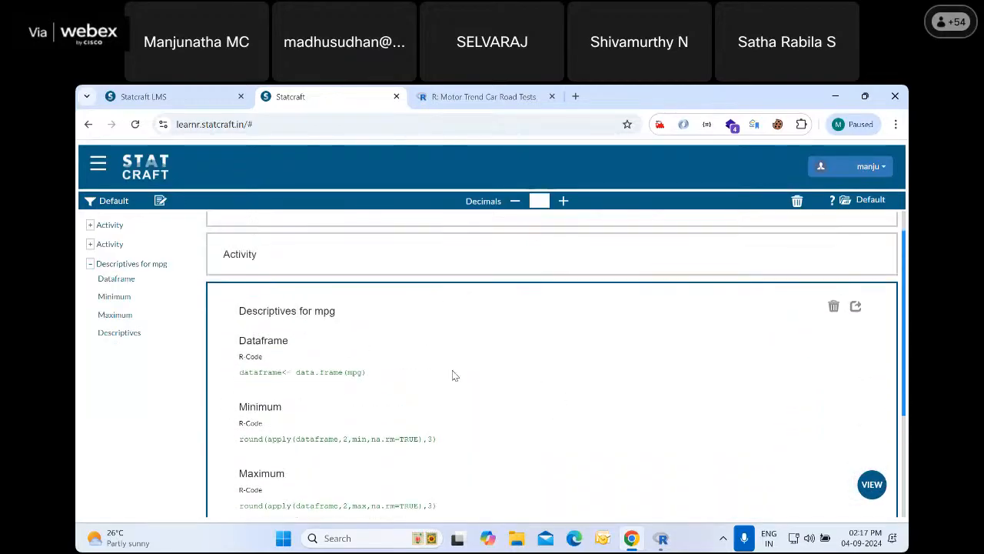
{"action": "scroll", "coordinate": [453, 375], "scroll_direction": "down", "scroll_amount": 3}
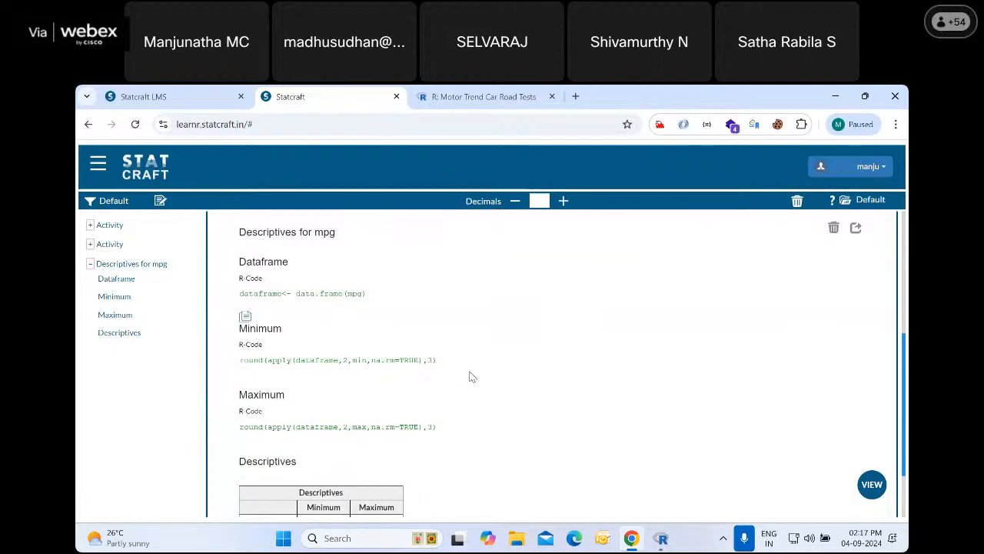
Log out of Statcraft and log back in with the username and the account password
{"action": "left_click", "coordinate": [861, 166]}
{"action": "left_click", "coordinate": [854, 202]}
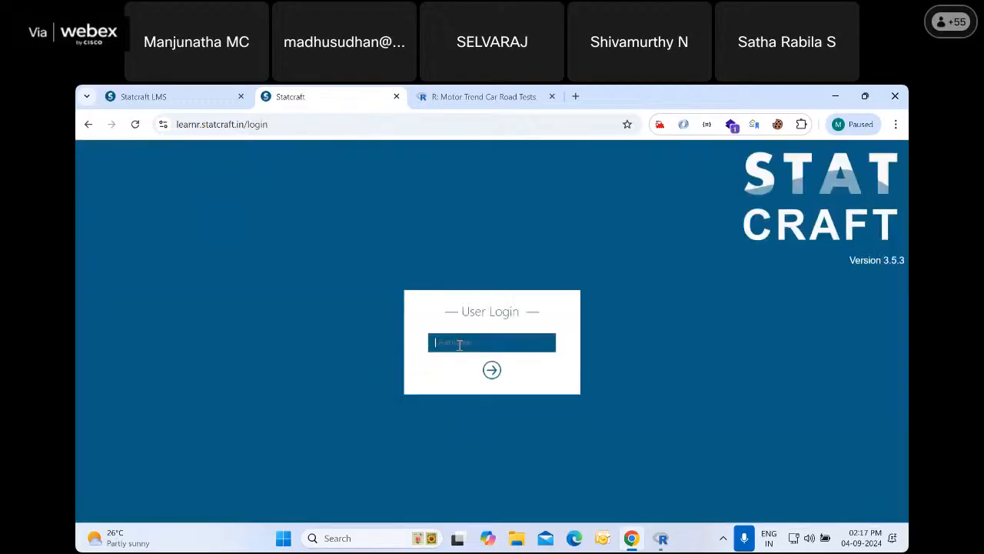
{"action": "type", "text": "manju"}
{"action": "key", "text": "Return"}
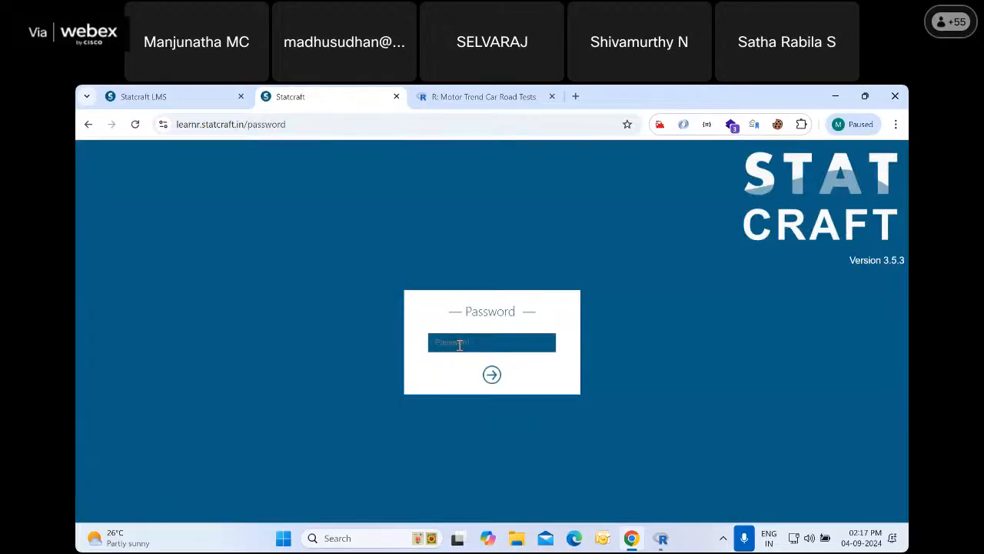
{"action": "type", "text": "******"}
{"action": "key", "text": "Return"}
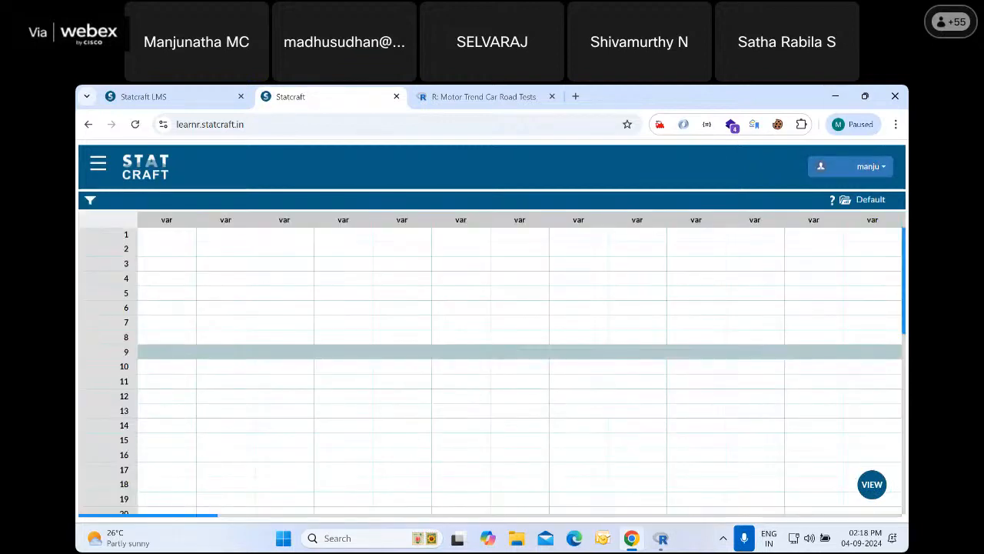
Open the output view and check the Descriptives for mpg from the earlier session
{"action": "left_click", "coordinate": [874, 486]}
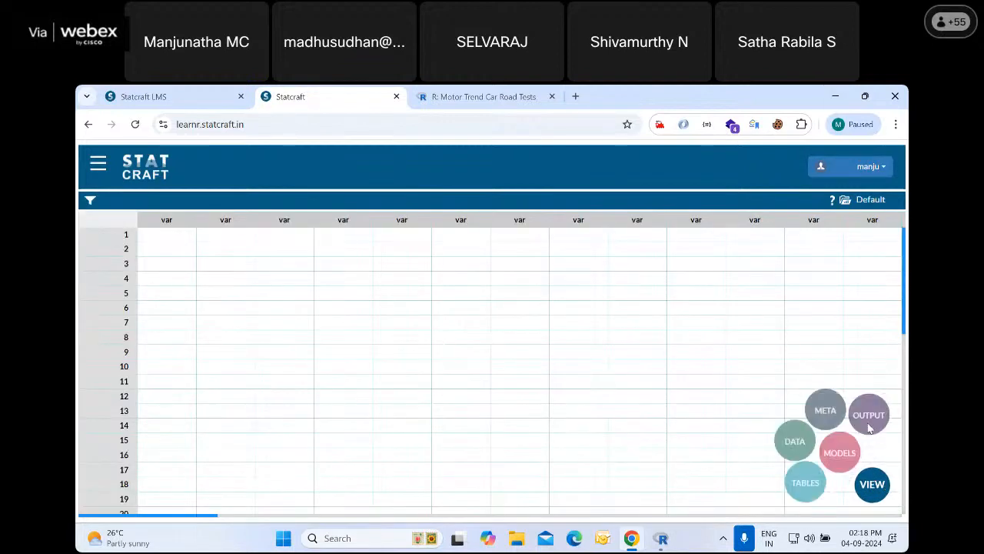
{"action": "left_click", "coordinate": [873, 411]}
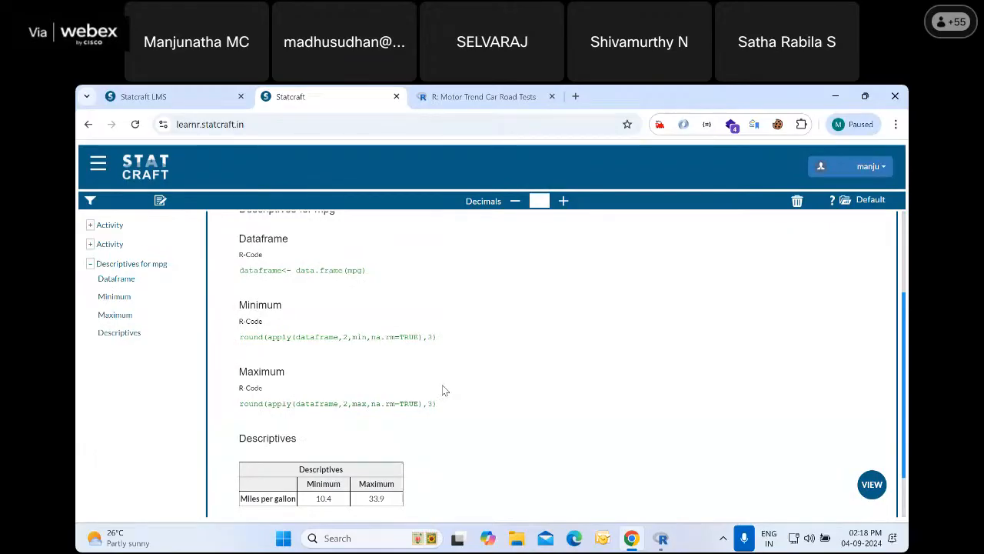
{"action": "scroll", "coordinate": [444, 391], "scroll_direction": "up", "scroll_amount": 1}
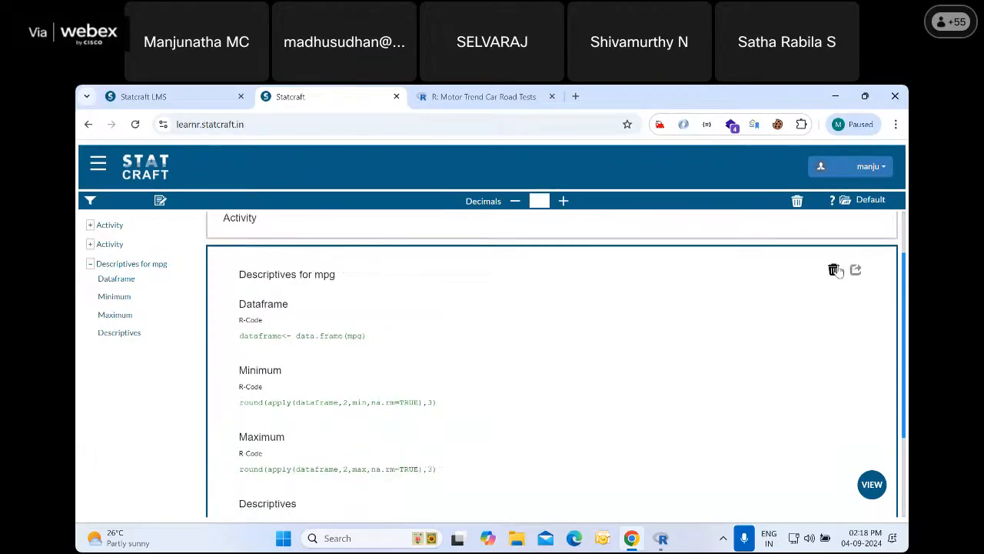
Open the list of stored tables and make the mtcars table active
{"action": "left_click", "coordinate": [872, 484]}
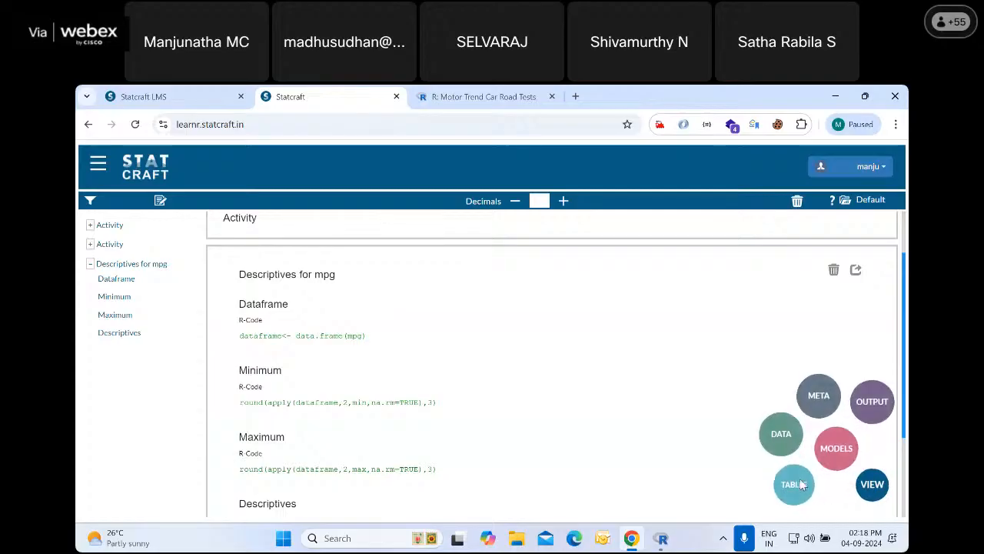
{"action": "left_click", "coordinate": [802, 485]}
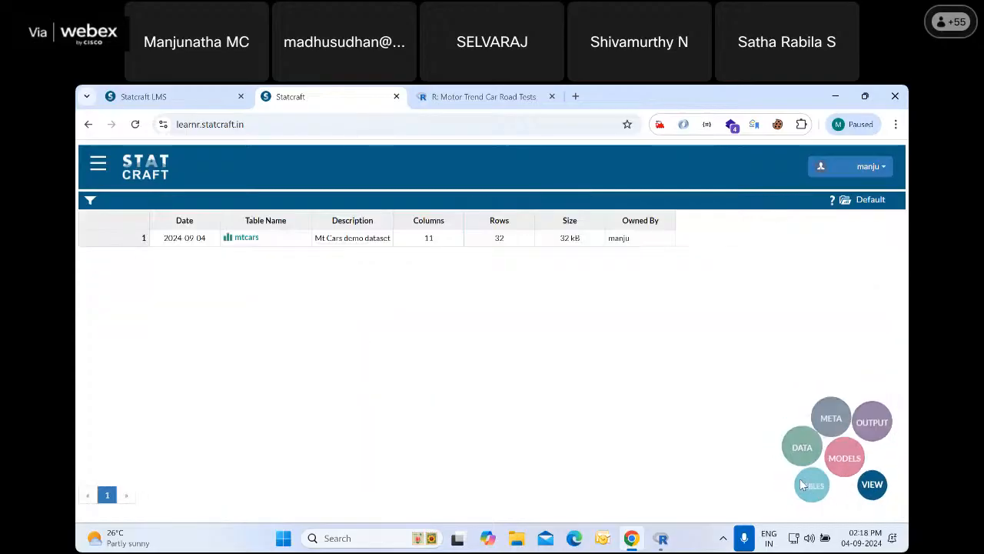
{"action": "left_click", "coordinate": [247, 240]}
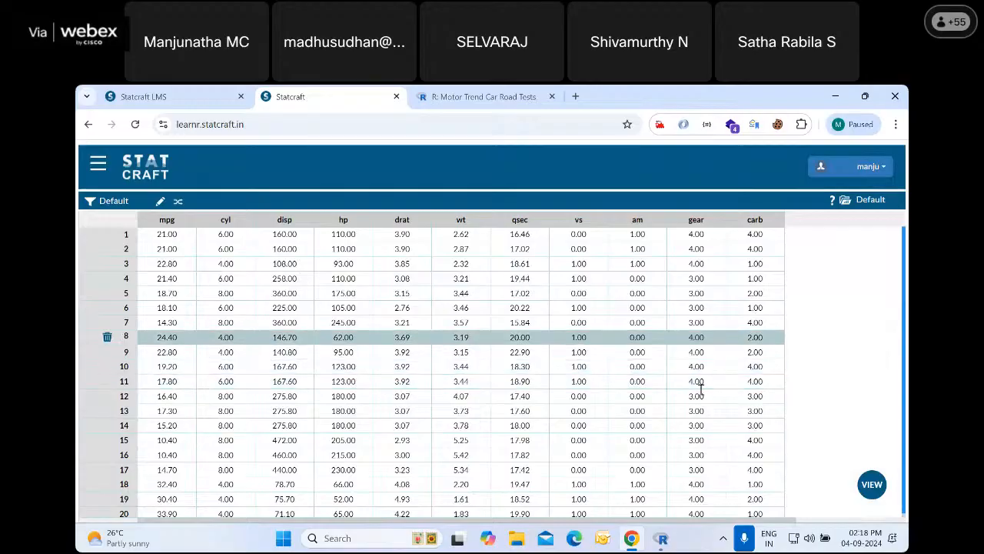
Check the table activation entry in the output view and return to the mtcars data view
{"action": "left_click", "coordinate": [877, 484]}
{"action": "left_click", "coordinate": [871, 403]}
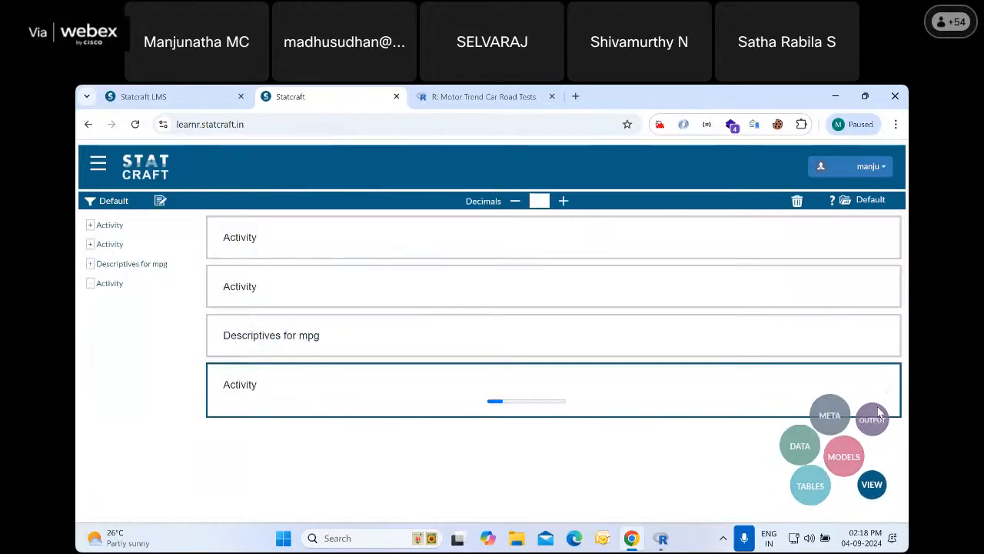
{"action": "left_click", "coordinate": [868, 486]}
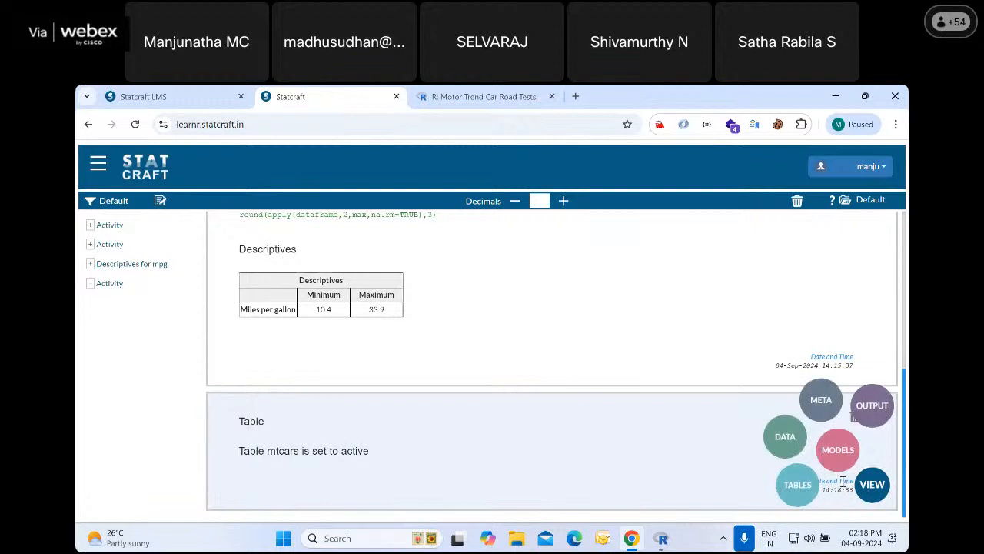
{"action": "left_click", "coordinate": [781, 437]}
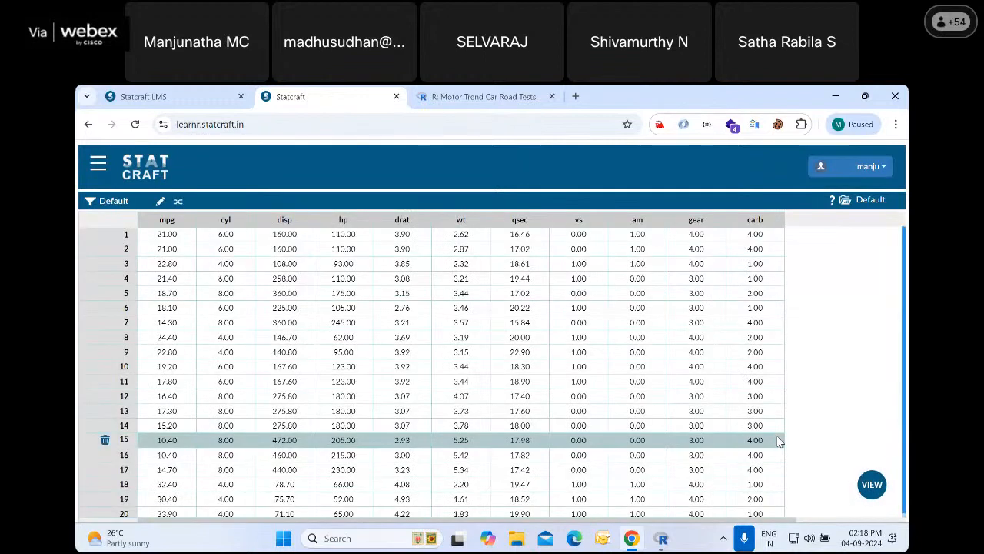
Revisit the list of stored tables and go back to the mtcars data
{"action": "left_click", "coordinate": [870, 483]}
{"action": "left_click", "coordinate": [792, 489]}
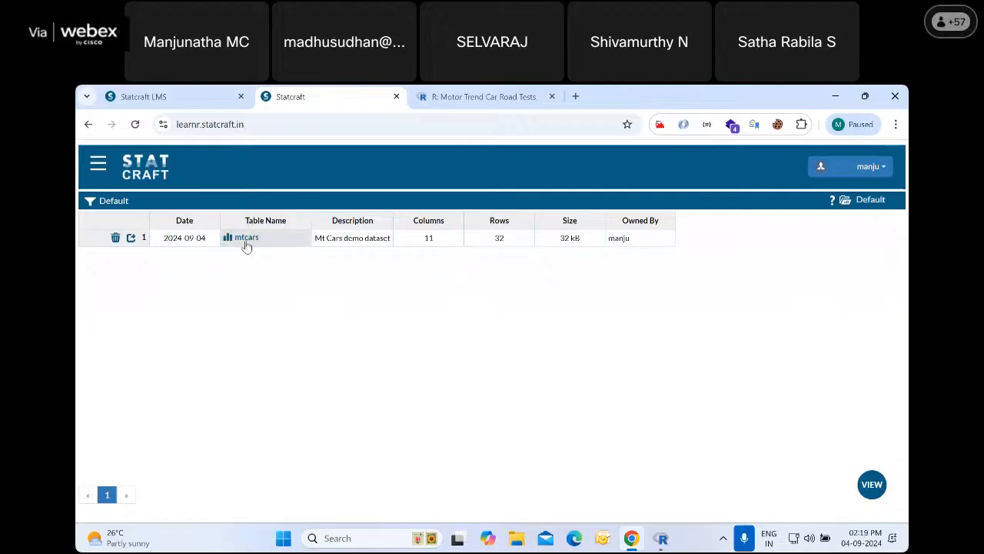
{"action": "left_click", "coordinate": [871, 484]}
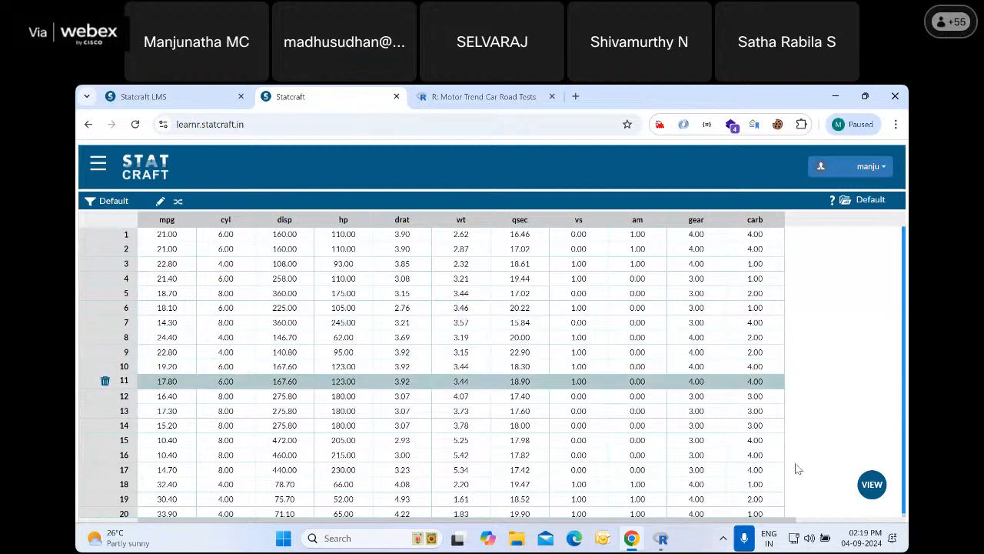
Open the metadata view and set the measure of the cyl variable to Nominal
{"action": "left_click", "coordinate": [874, 486]}
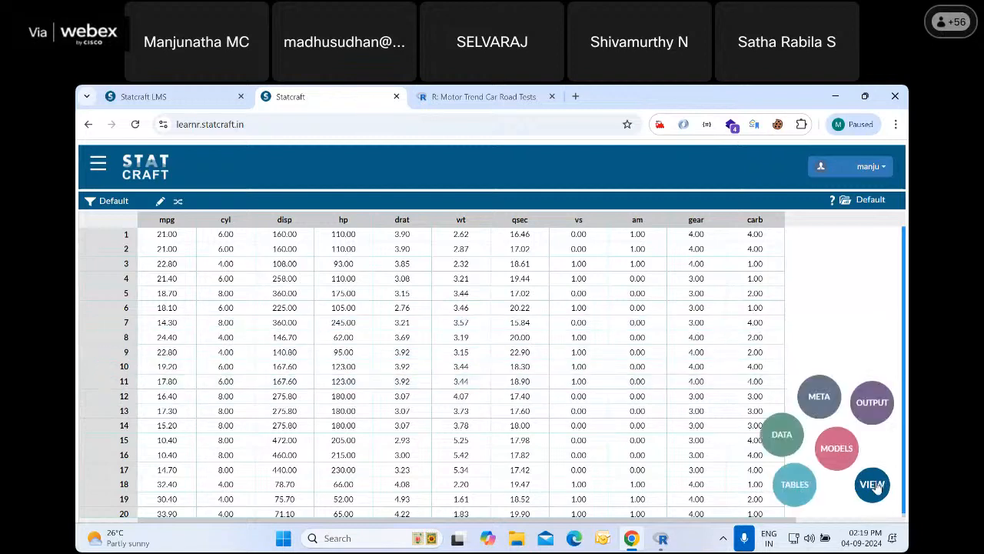
{"action": "left_click", "coordinate": [819, 396]}
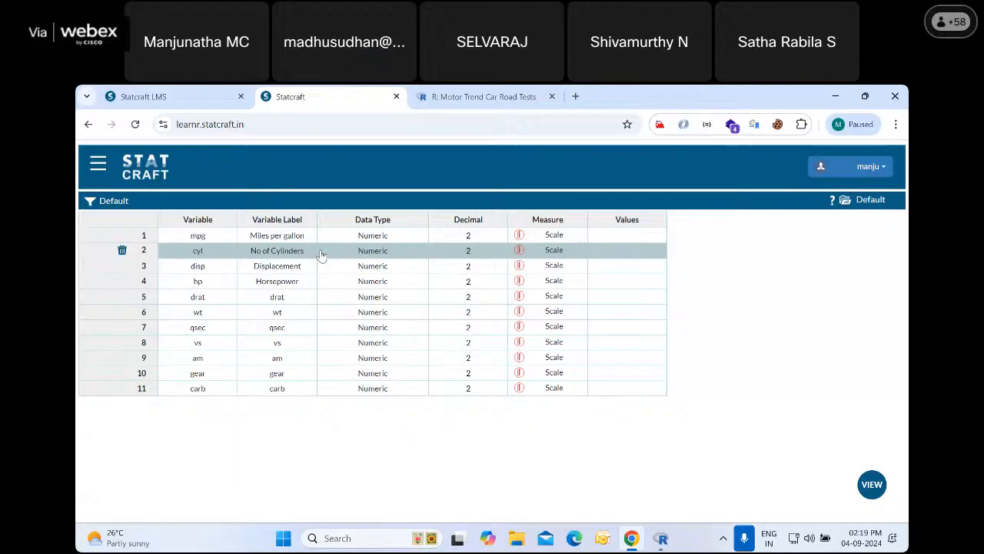
{"action": "left_click", "coordinate": [558, 254]}
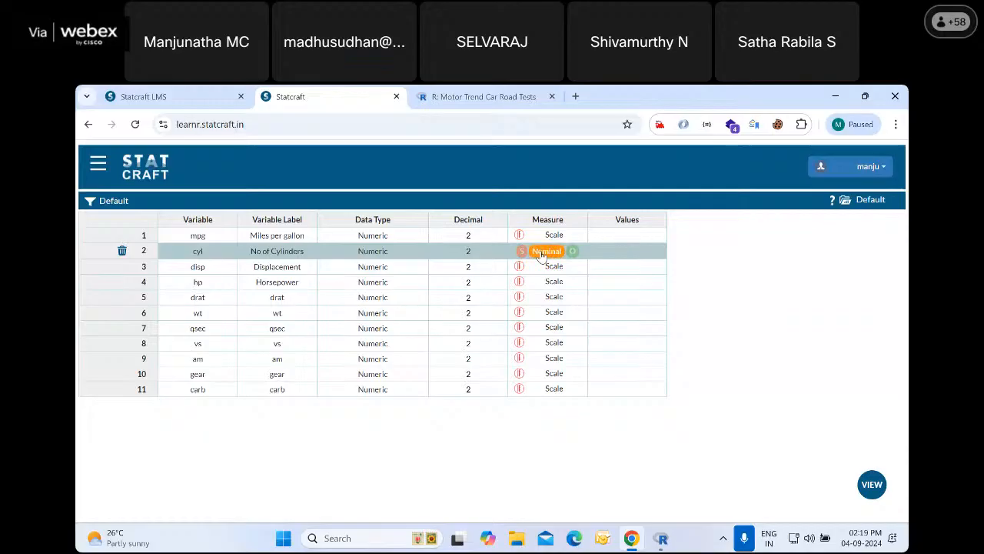
{"action": "left_click", "coordinate": [541, 253]}
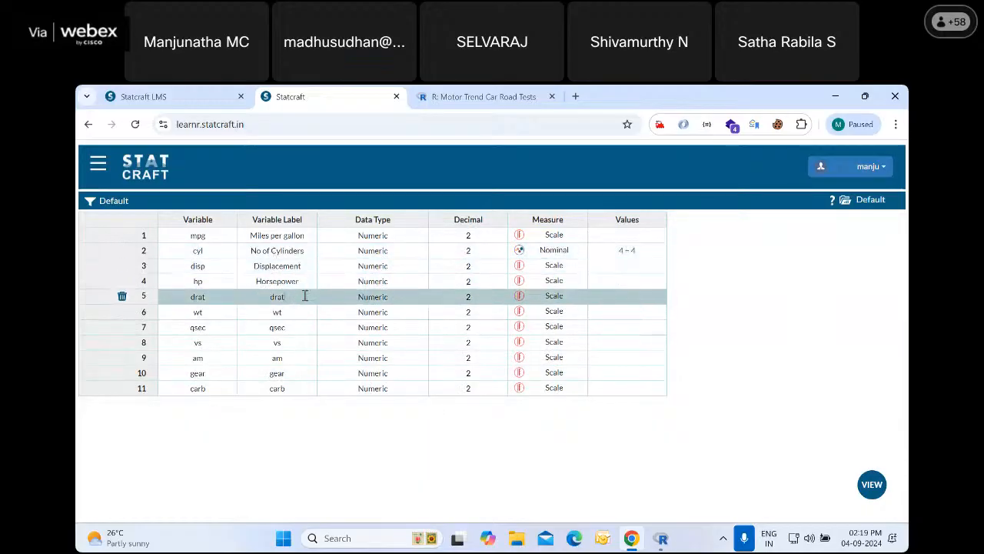
Set the variable label of wt to "Weight"
{"action": "left_click", "coordinate": [299, 316]}
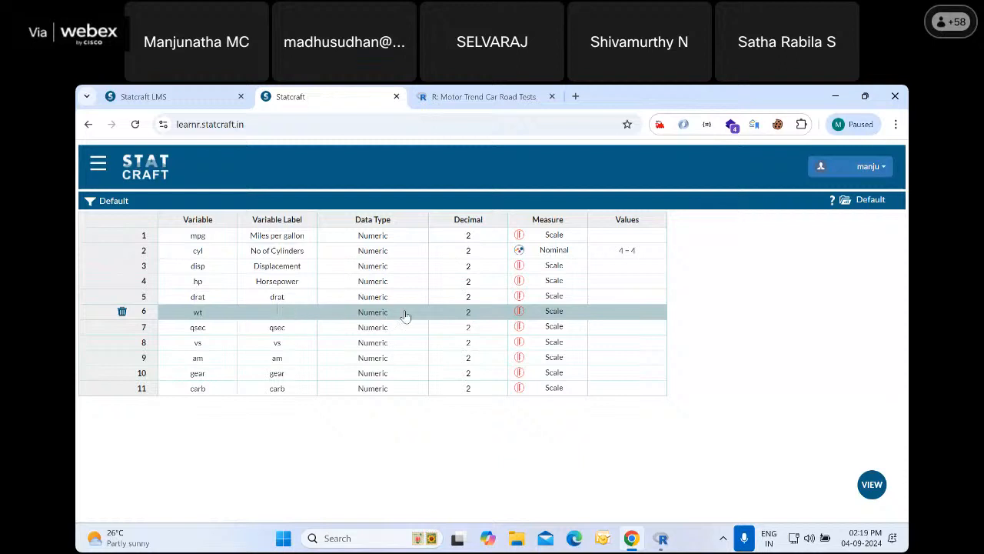
{"action": "type", "text": "Weight"}
{"action": "left_click", "coordinate": [300, 329]}
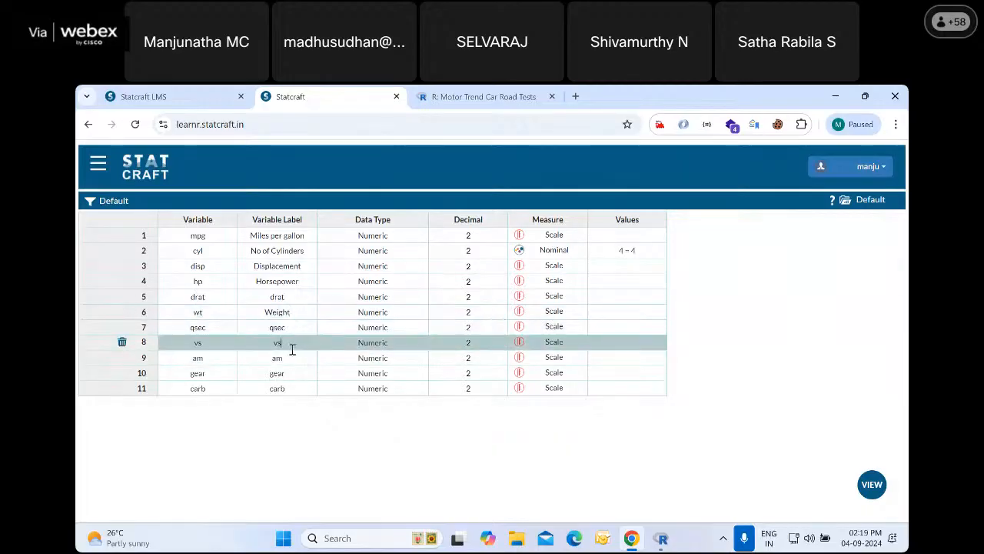
Consult the mtcars documentation, label the vs variable "Shape of the Engine" and label am "Automatic"
{"action": "left_click", "coordinate": [462, 96]}
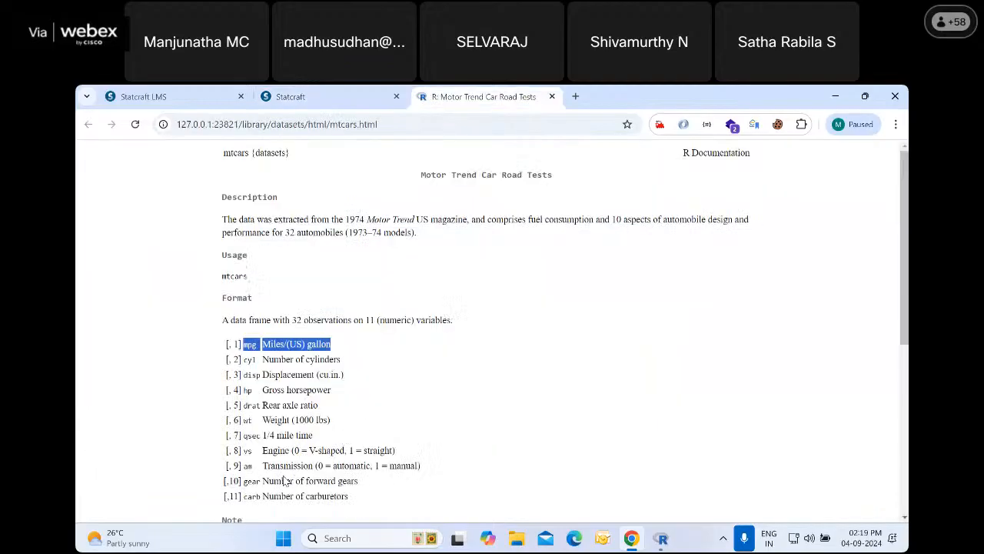
{"action": "left_click", "coordinate": [326, 93]}
{"action": "left_click", "coordinate": [295, 343]}
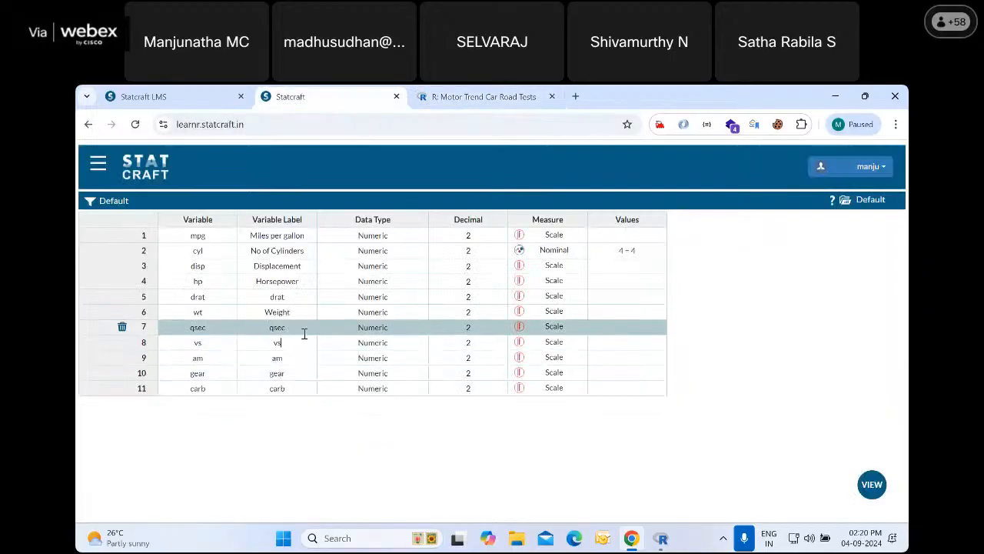
{"action": "type", "text": "Shape of"}
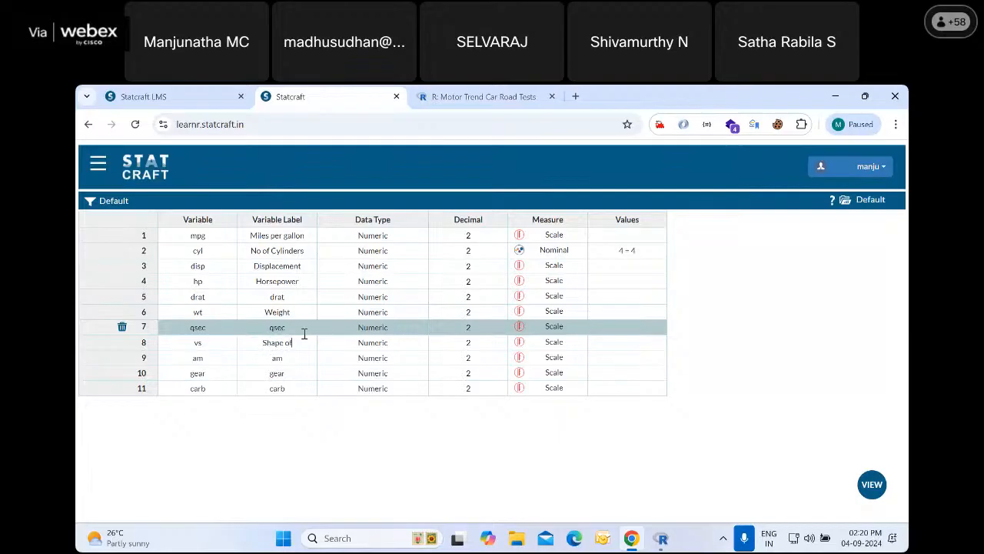
{"action": "type", "text": " the Engine"}
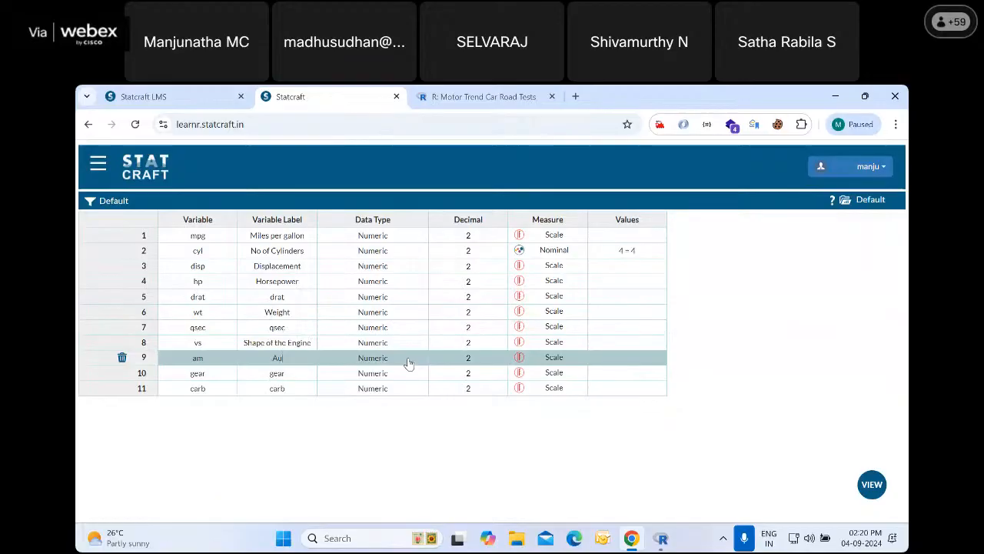
{"action": "type", "text": "Automatic"}
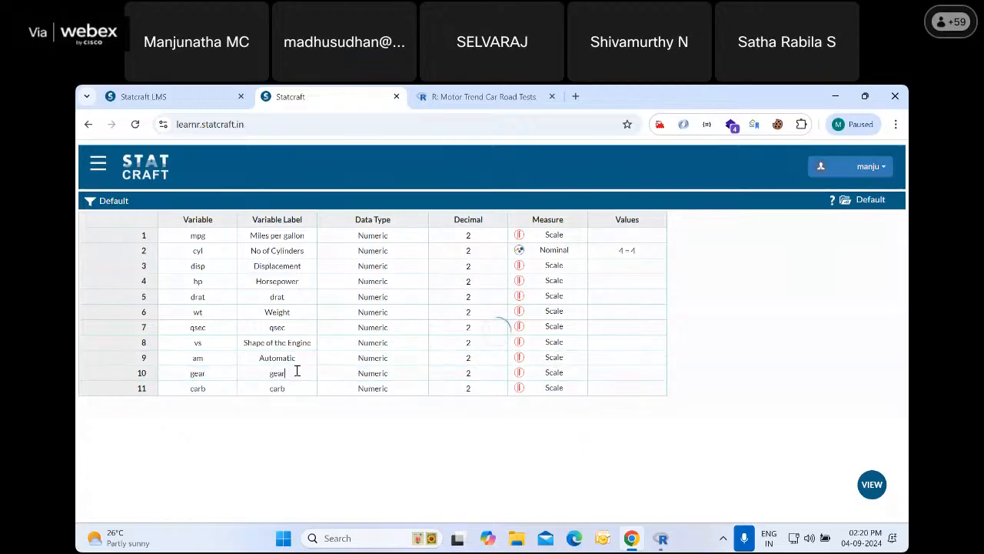
Replace the variable label of gear with "No of Gears"
{"action": "key", "text": "BackSpace"}
{"action": "key", "text": "BackSpace"}
{"action": "key", "text": "BackSpace"}
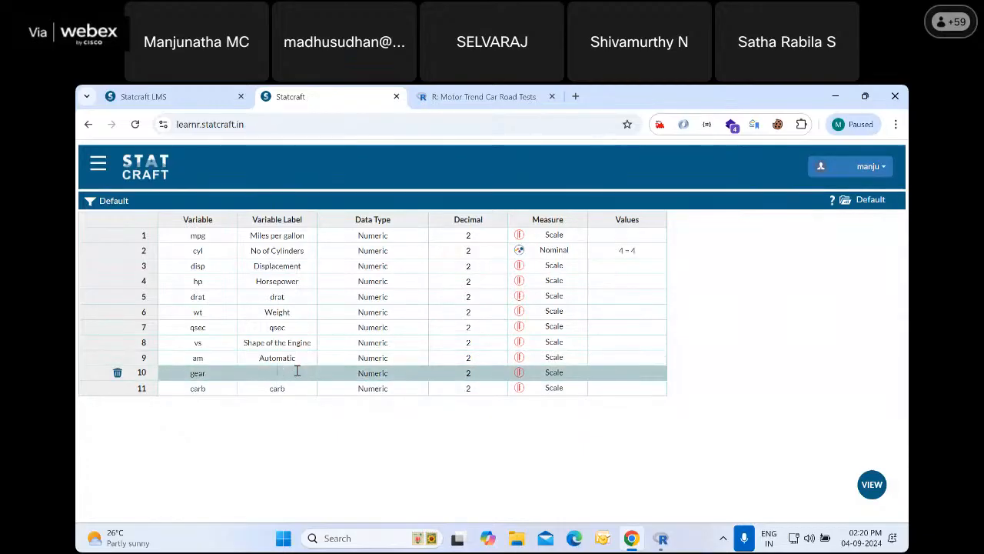
{"action": "type", "text": "No og Gears"}
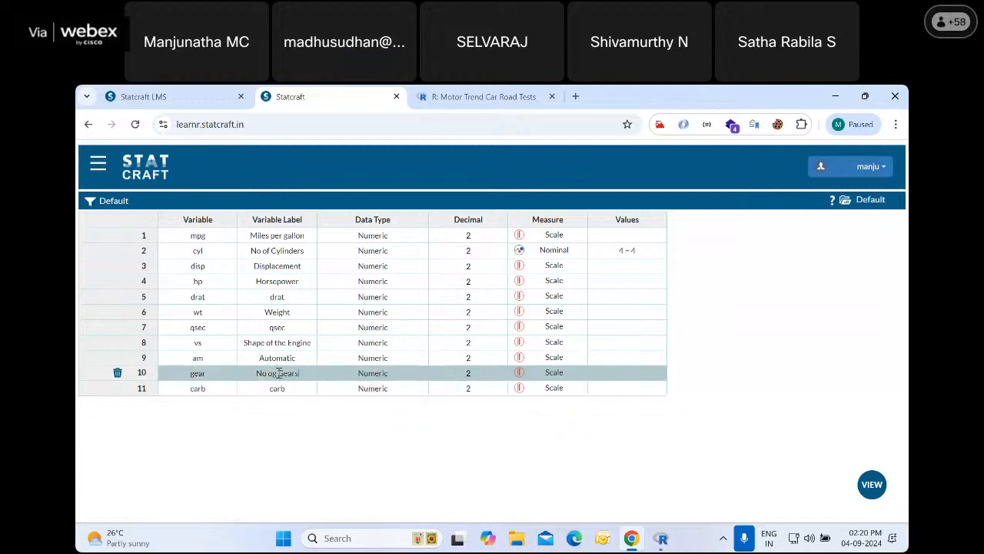
{"action": "left_click", "coordinate": [275, 373]}
{"action": "key", "text": "BackSpace"}
{"action": "type", "text": "f"}
Set the variable label of carb to "No of Carburettors"
{"action": "left_click", "coordinate": [297, 392]}
{"action": "left_click", "coordinate": [299, 383]}
{"action": "left_click", "coordinate": [299, 383]}
{"action": "key", "text": "BackSpace"}
{"action": "key", "text": "BackSpace"}
{"action": "key", "text": "BackSpace"}
{"action": "key", "text": "BackSpace"}
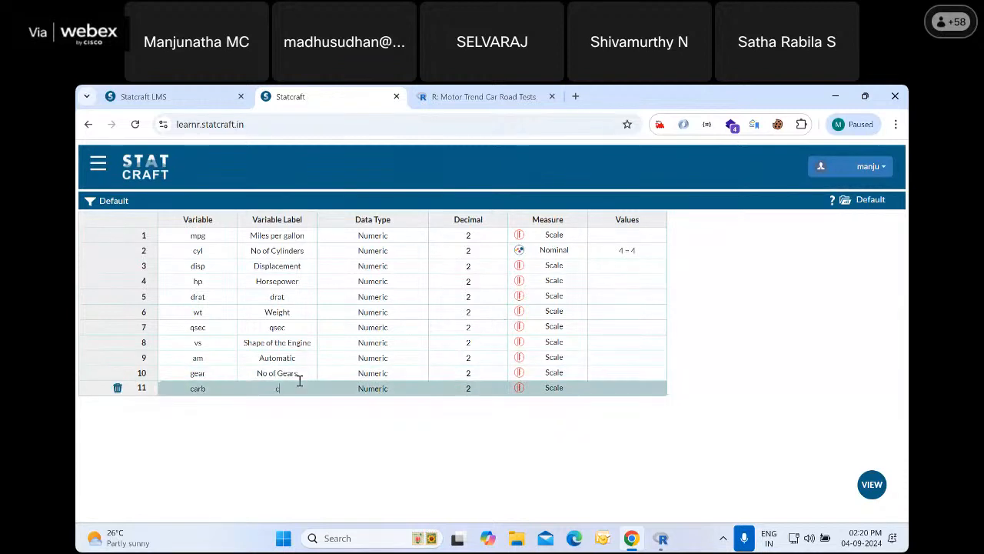
{"action": "type", "text": "No o"}
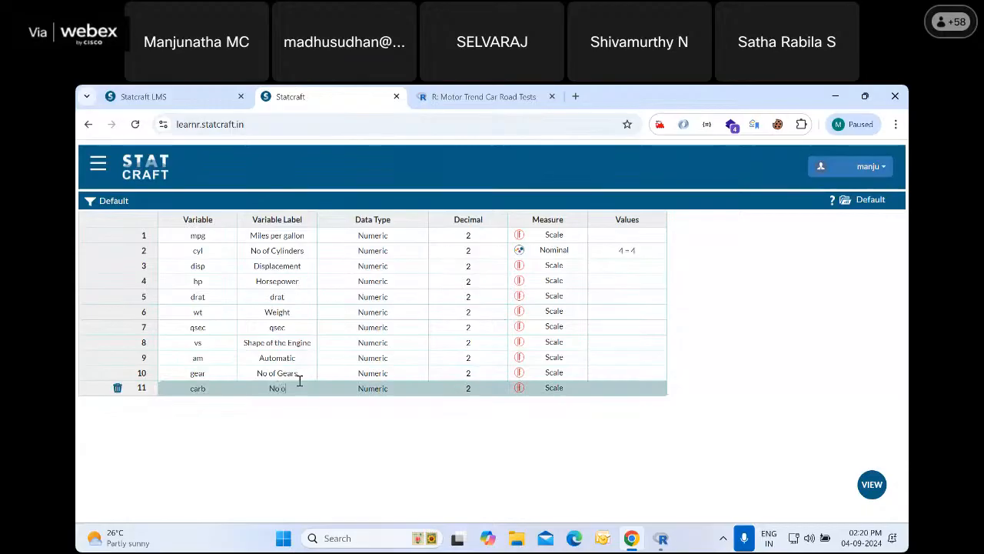
{"action": "type", "text": "f Carburettors"}
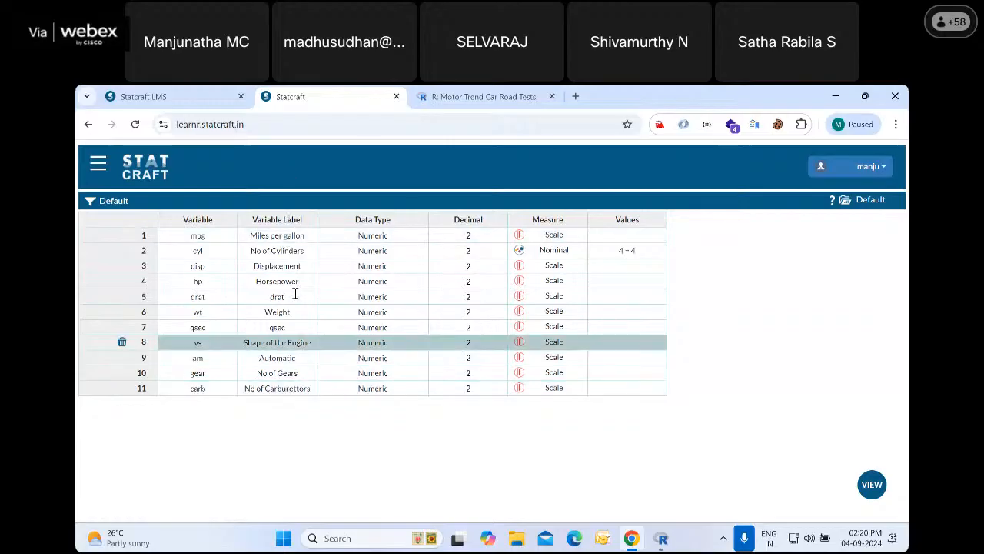
Review the value labels of the cyl variable and close them without changes
{"action": "left_click", "coordinate": [211, 250]}
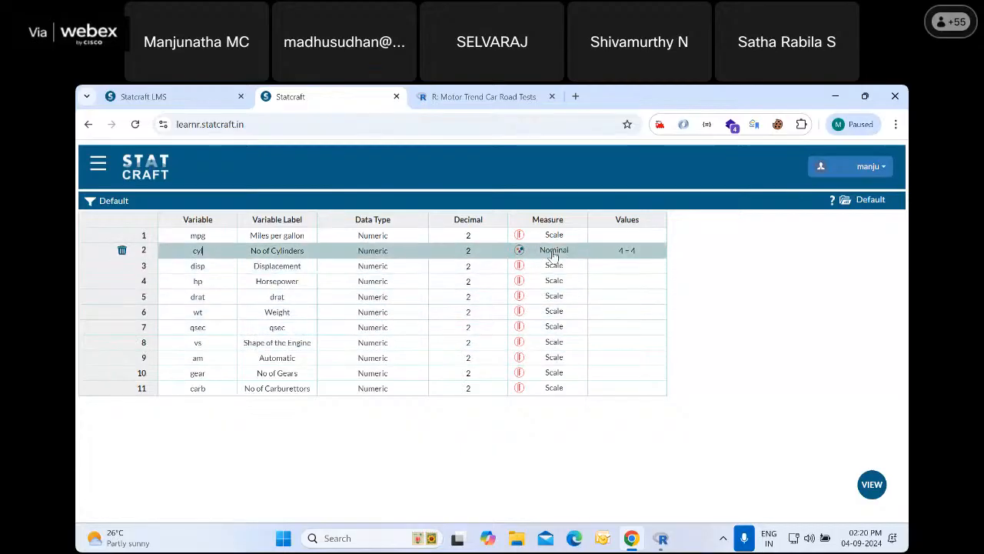
{"action": "left_click", "coordinate": [625, 251]}
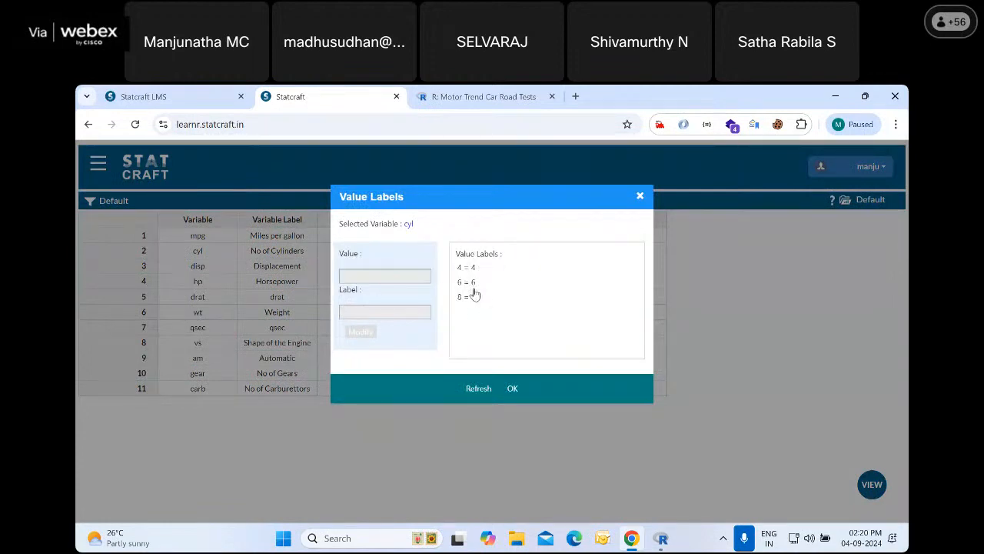
{"action": "left_click", "coordinate": [640, 196]}
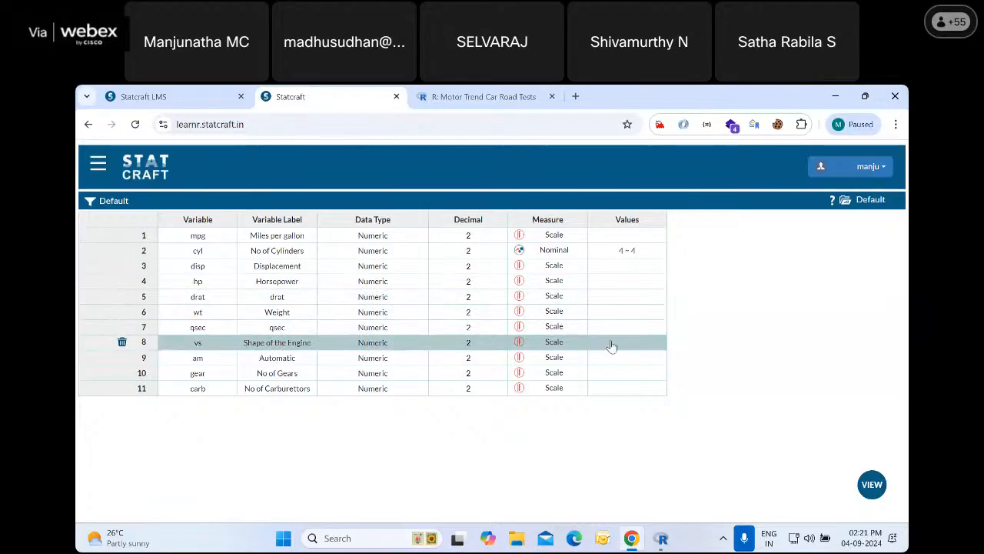
Set the measure of the vs variable to Nominal
{"action": "left_click", "coordinate": [558, 346]}
{"action": "left_click", "coordinate": [545, 347]}
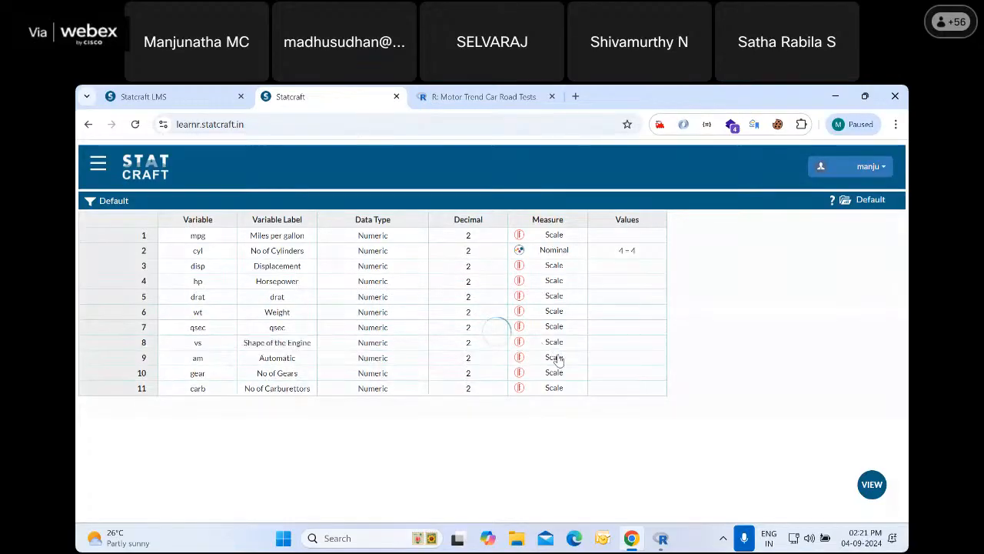
Check the coding in the mtcars documentation and label the vs values 0 as "Automatic" and 1 as "Manual"
{"action": "left_click", "coordinate": [627, 344]}
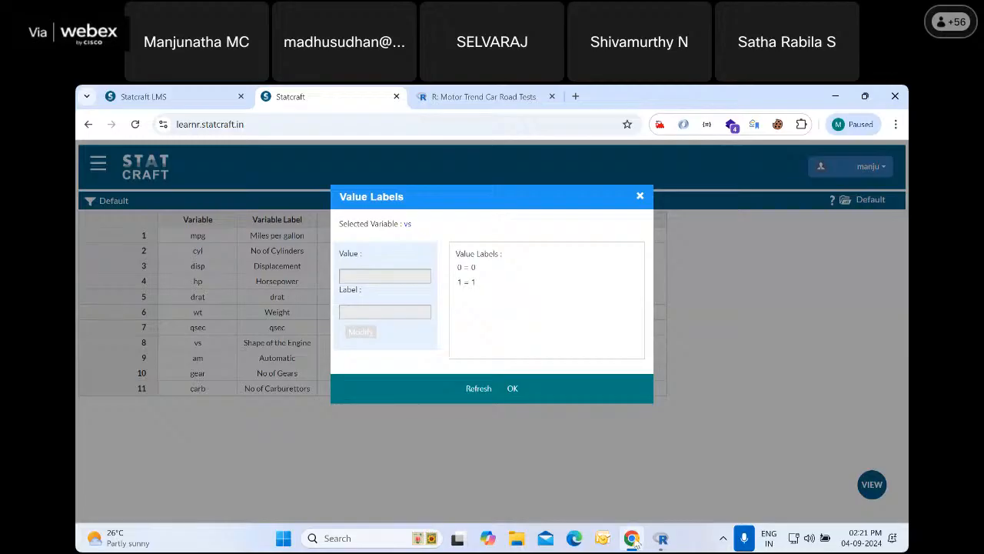
{"action": "key", "text": "ctrl+Tab"}
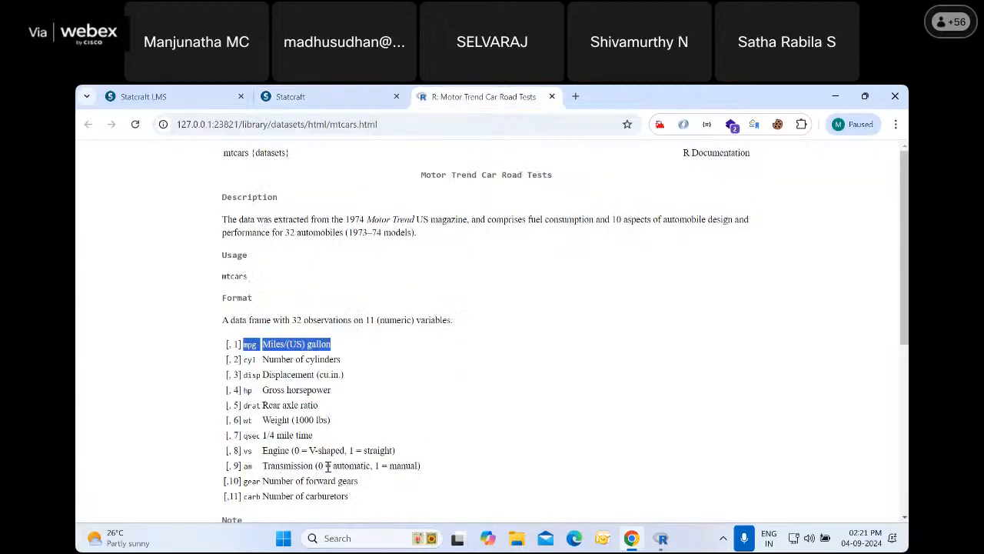
{"action": "left_click_drag", "start_coordinate": [332, 465], "coordinate": [420, 466]}
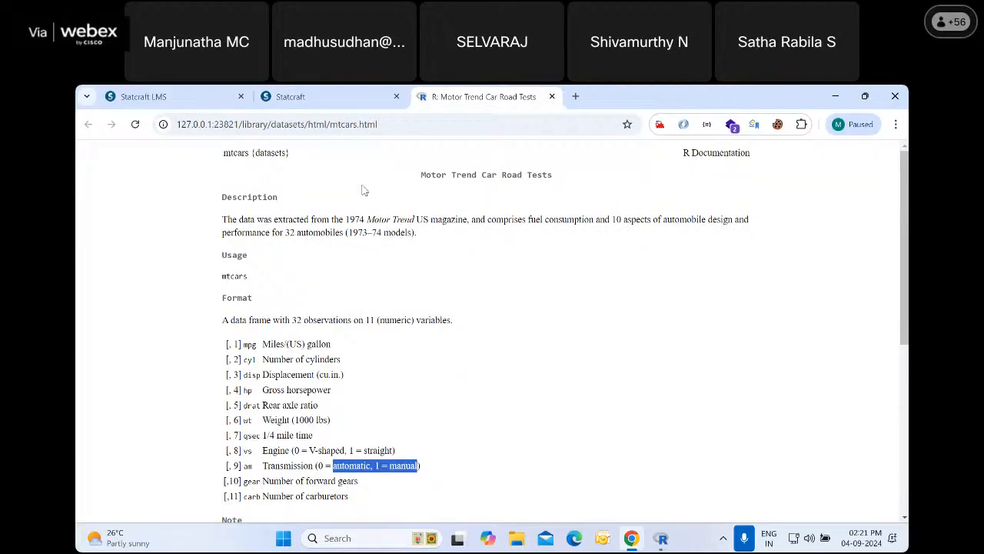
{"action": "left_click", "coordinate": [340, 102]}
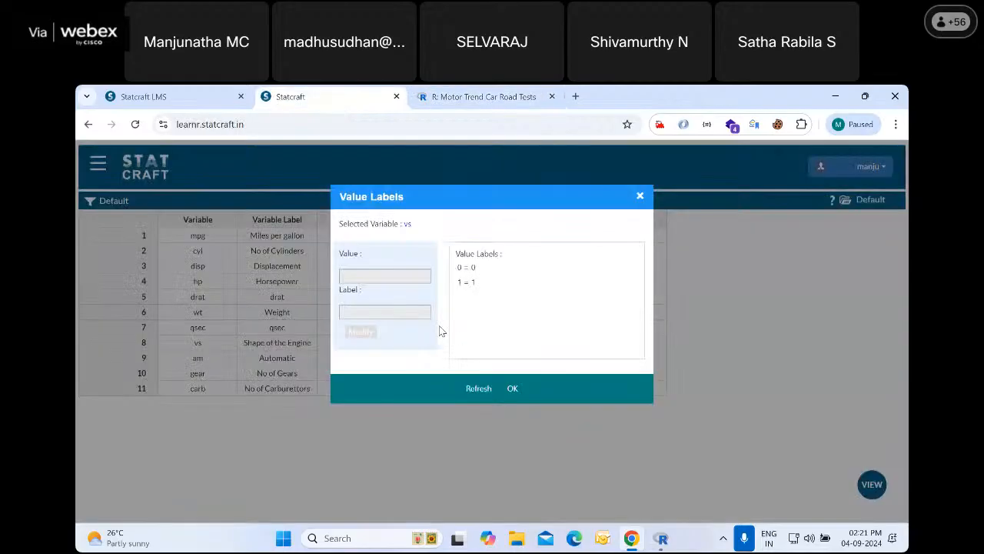
{"action": "left_click", "coordinate": [463, 268]}
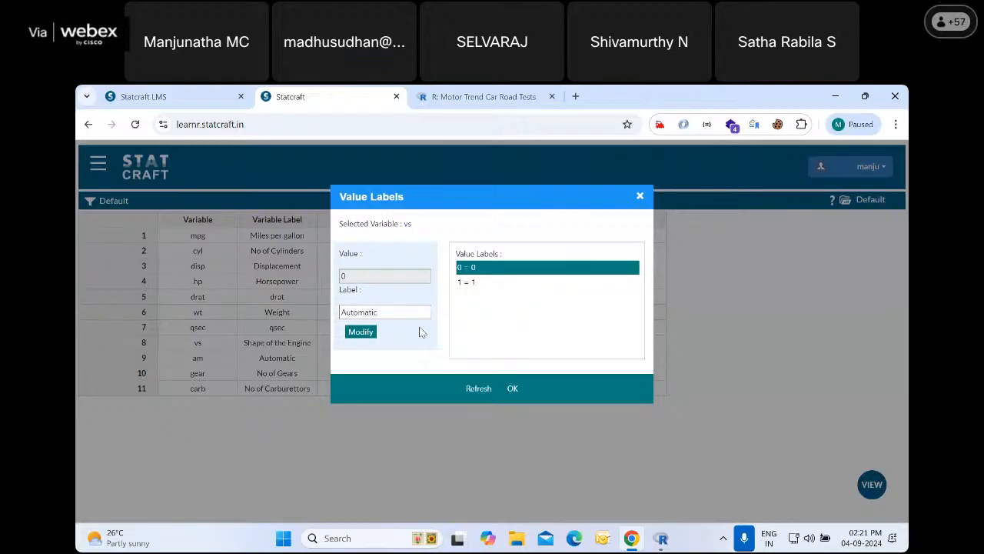
{"action": "left_click", "coordinate": [361, 331]}
{"action": "left_click", "coordinate": [464, 282]}
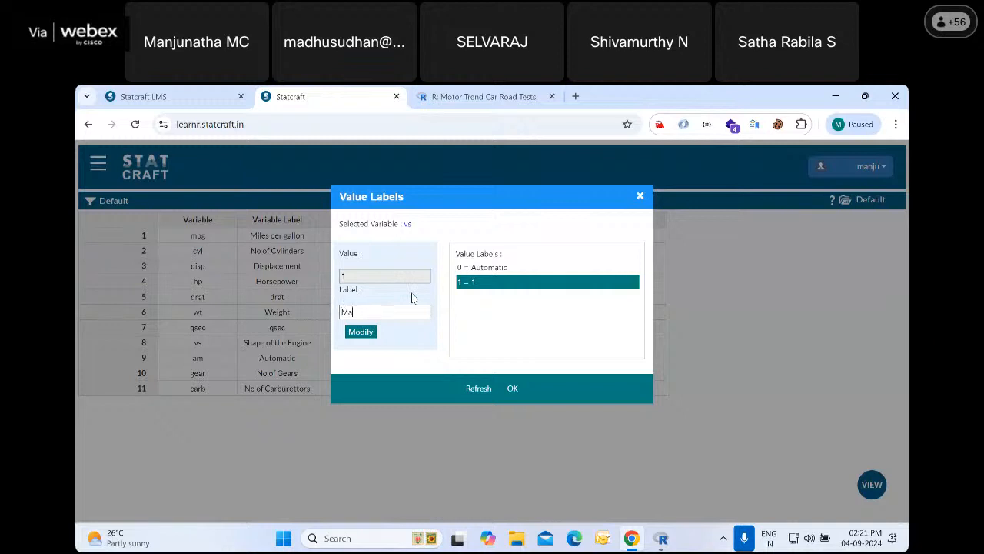
{"action": "left_click", "coordinate": [359, 332]}
{"action": "left_click", "coordinate": [515, 390]}
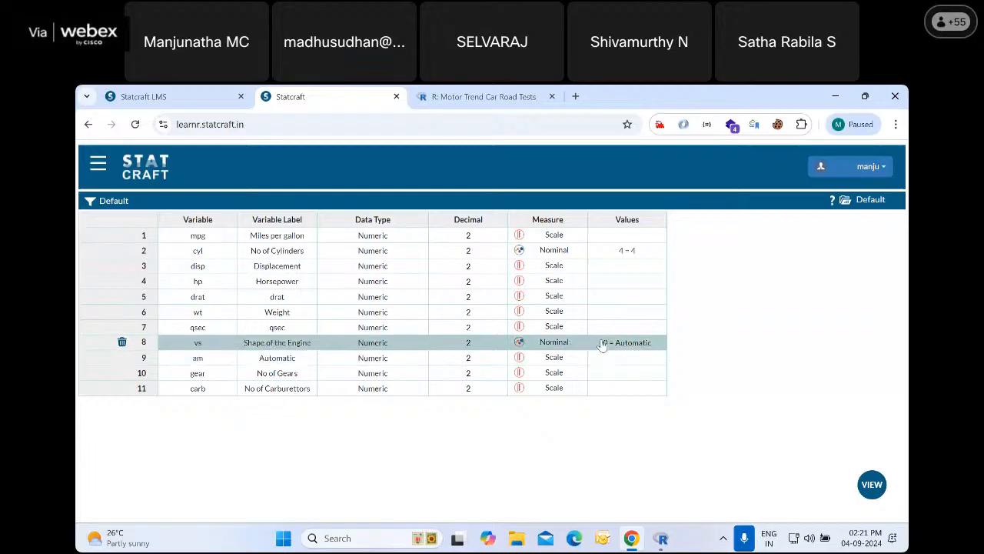
Recheck the engine coding in the mtcars documentation and relabel value 0 of vs as "V Shaped"
{"action": "left_click", "coordinate": [461, 98]}
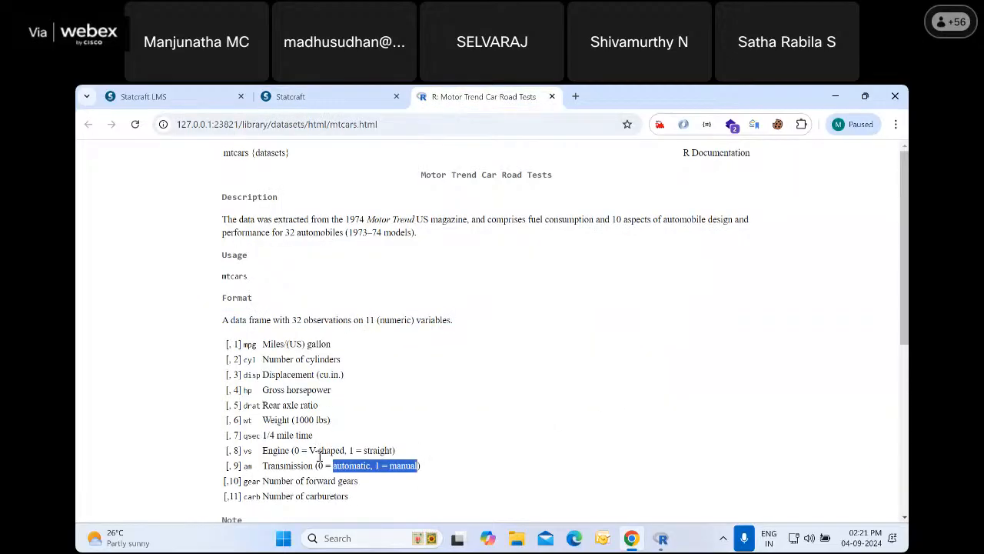
{"action": "left_click", "coordinate": [325, 96]}
{"action": "left_click", "coordinate": [624, 343]}
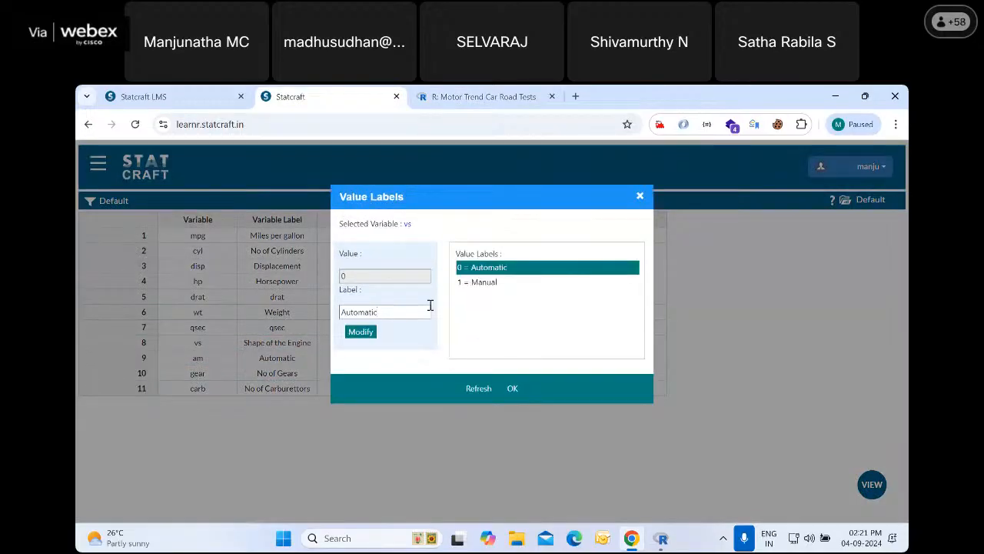
{"action": "key", "text": "BackSpace"}
{"action": "key", "text": "BackSpace"}
{"action": "key", "text": "BackSpace"}
{"action": "key", "text": "BackSpace"}
{"action": "key", "text": "BackSpace"}
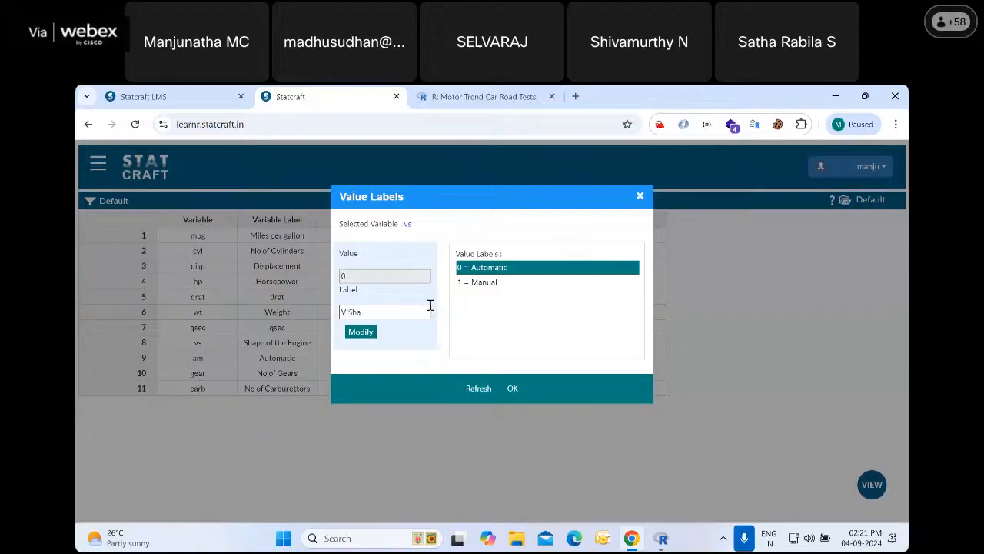
{"action": "left_click", "coordinate": [359, 331]}
Relabel value 1 of vs as "Horizontal" and apply the value labels
{"action": "left_click", "coordinate": [486, 283]}
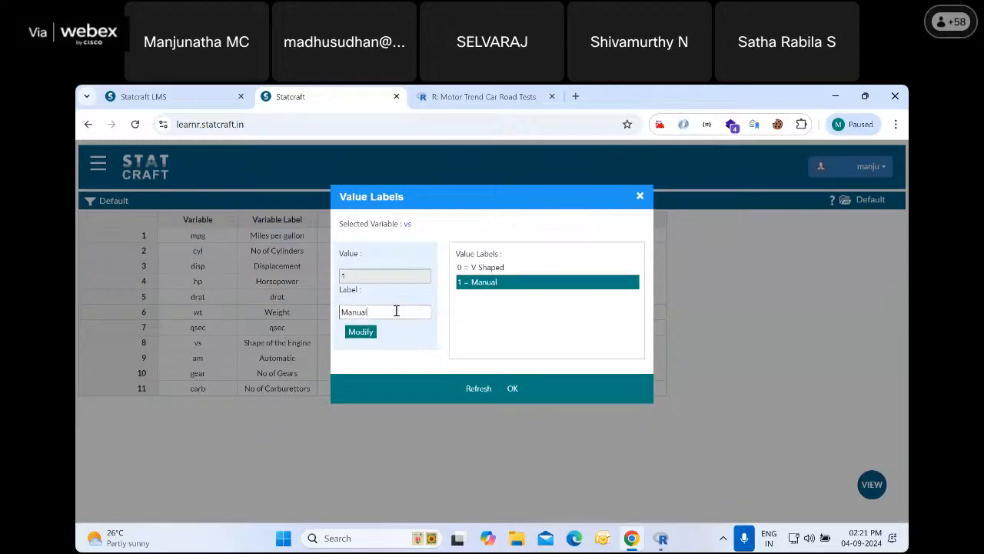
{"action": "key", "text": "BackSpace"}
{"action": "key", "text": "BackSpace"}
{"action": "key", "text": "BackSpace"}
{"action": "key", "text": "BackSpace"}
{"action": "left_click", "coordinate": [361, 331]}
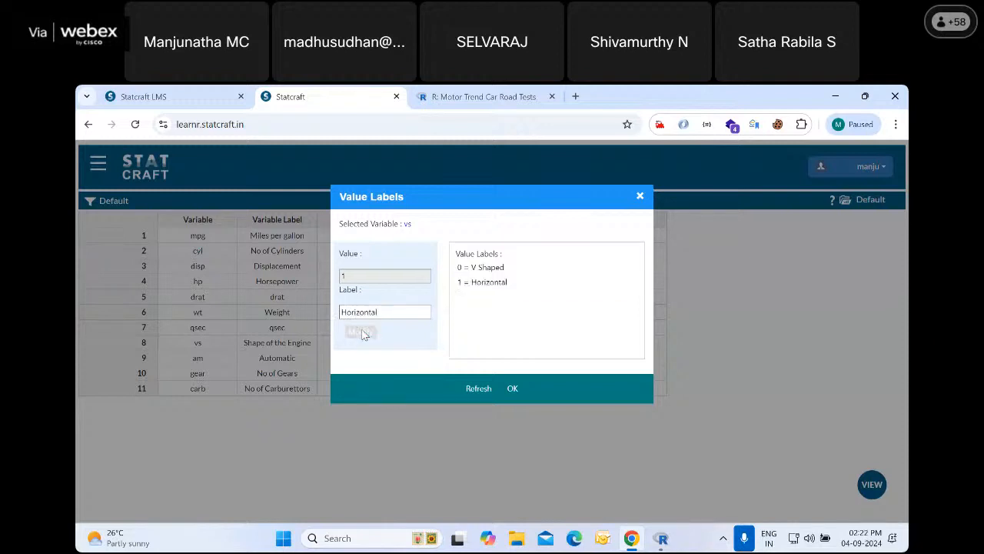
{"action": "left_click", "coordinate": [513, 388]}
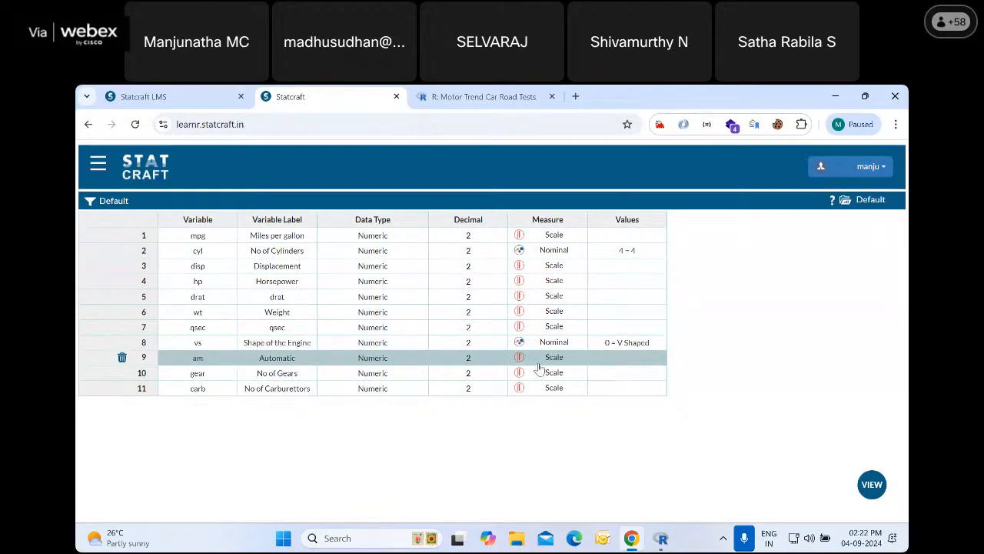
Set the measure of am to Nominal, check its coding in the documentation and label its value 0 "Automatic"
{"action": "left_click", "coordinate": [624, 362]}
{"action": "left_click", "coordinate": [466, 97]}
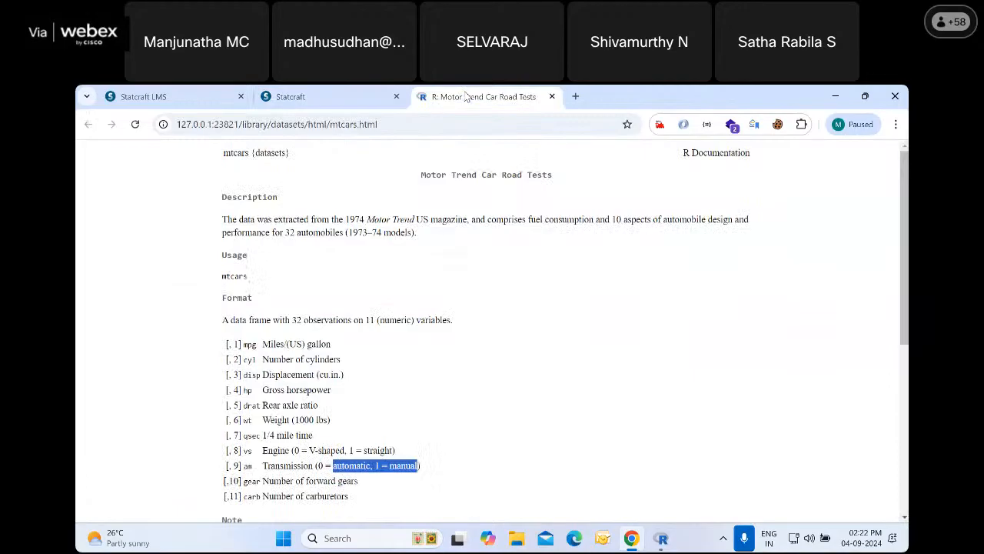
{"action": "left_click", "coordinate": [332, 96]}
{"action": "left_click", "coordinate": [625, 358]}
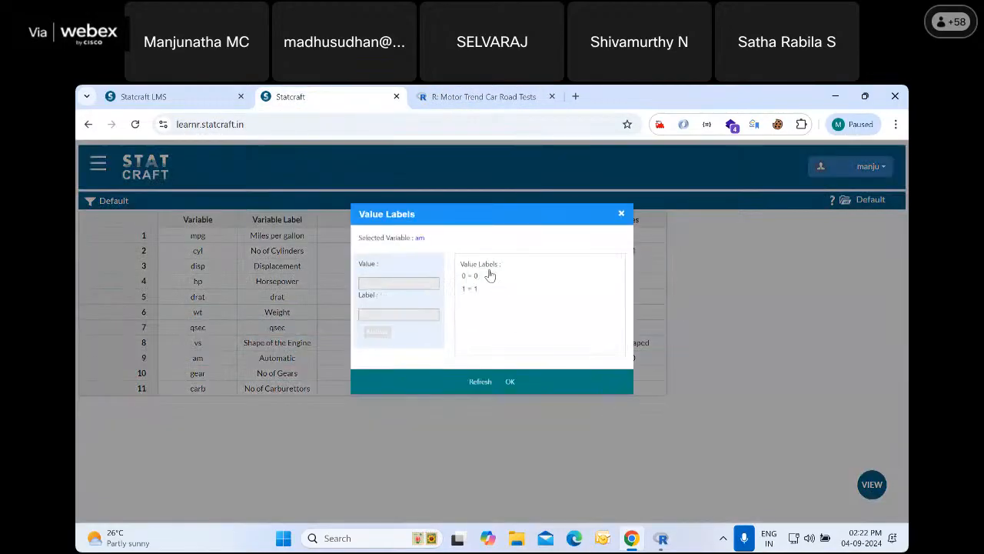
{"action": "left_click", "coordinate": [485, 267]}
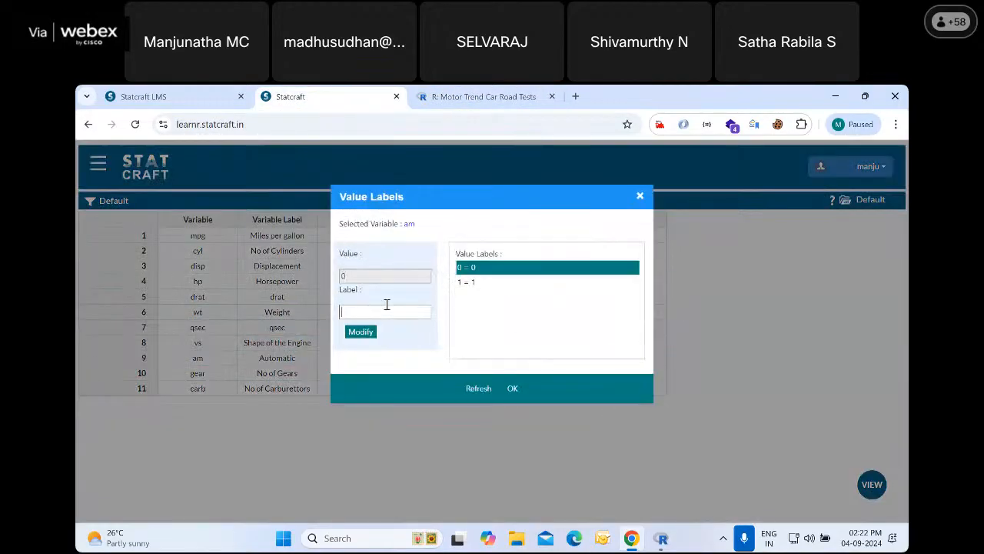
{"action": "type", "text": "Automatic"}
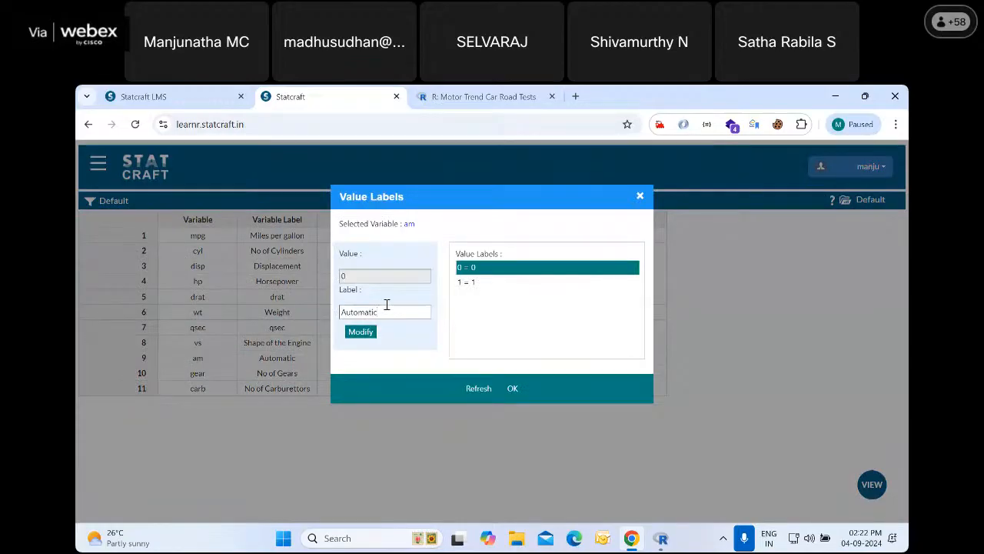
{"action": "left_click", "coordinate": [361, 331]}
Label value 1 of am "Manual" and apply the value labels
{"action": "left_click", "coordinate": [457, 283]}
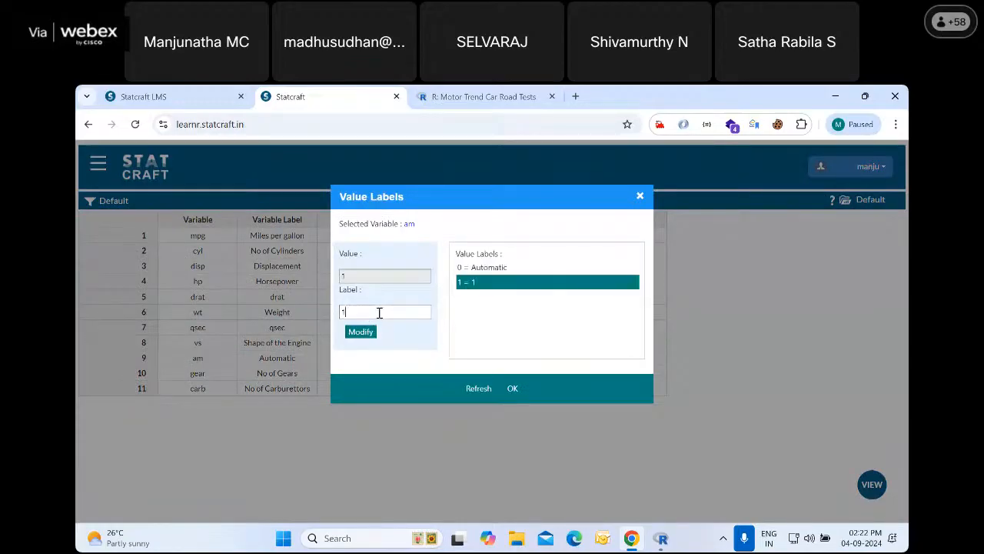
{"action": "left_click", "coordinate": [379, 312]}
{"action": "left_click", "coordinate": [357, 332]}
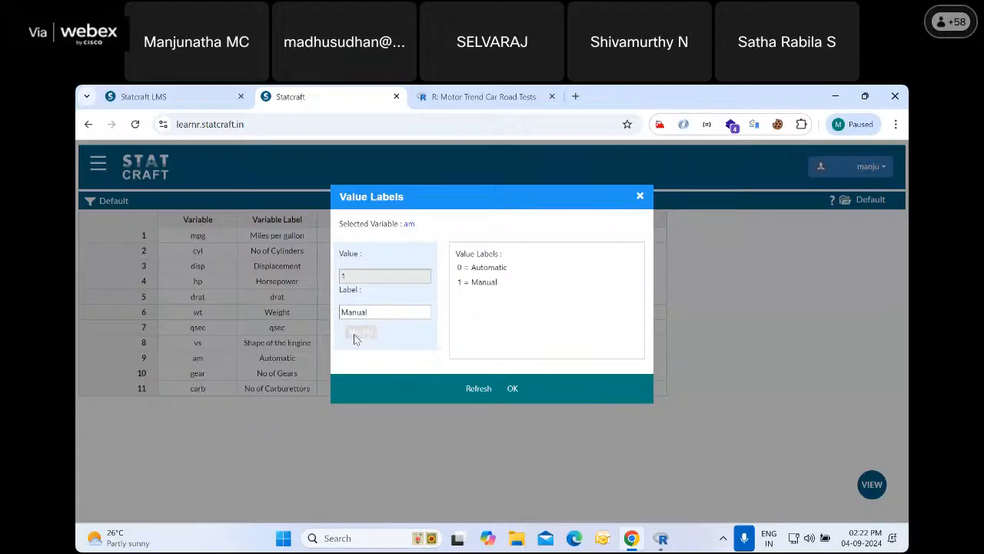
{"action": "left_click", "coordinate": [514, 389]}
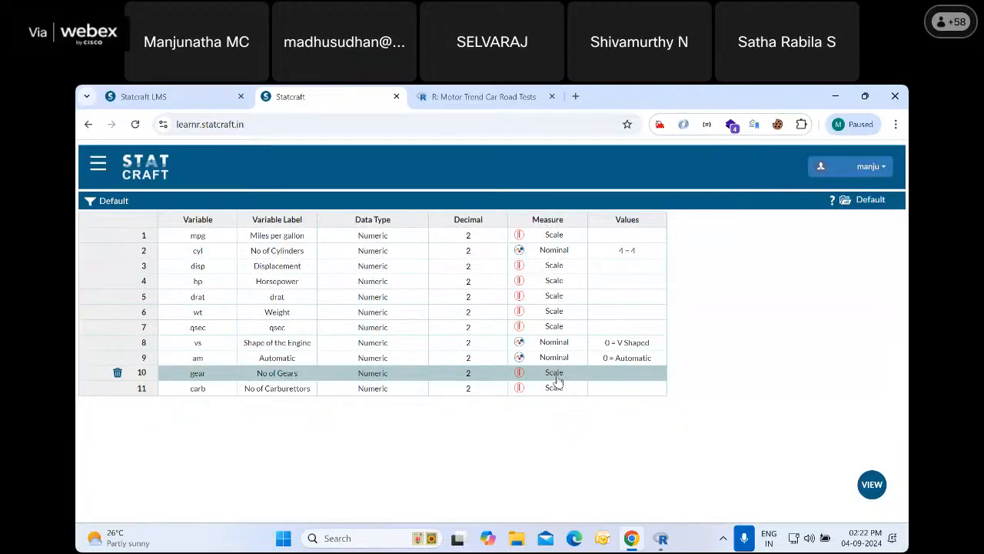
Set the measure of the gear variable to Nominal, then review and accept its value labels
{"action": "left_click", "coordinate": [557, 377]}
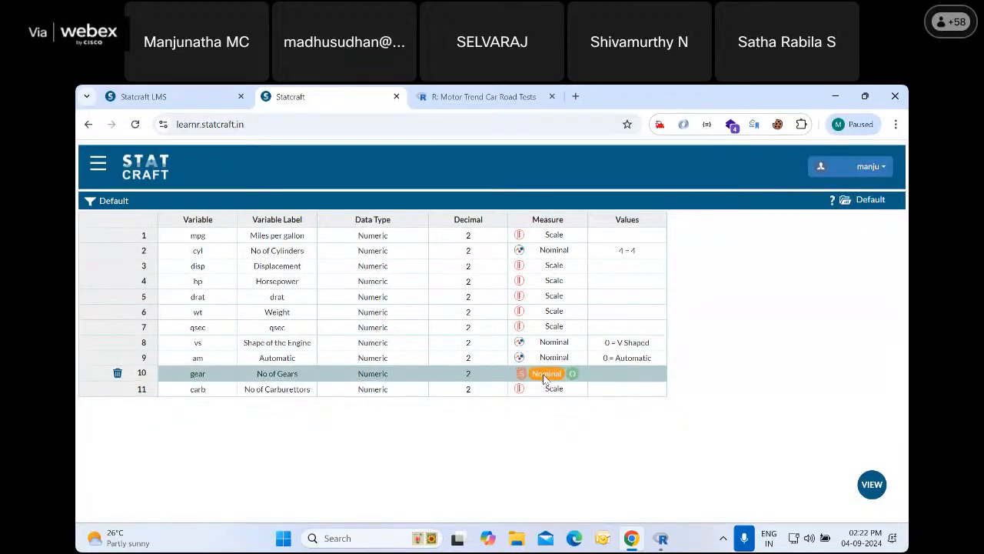
{"action": "left_click", "coordinate": [545, 376]}
{"action": "left_click", "coordinate": [628, 373]}
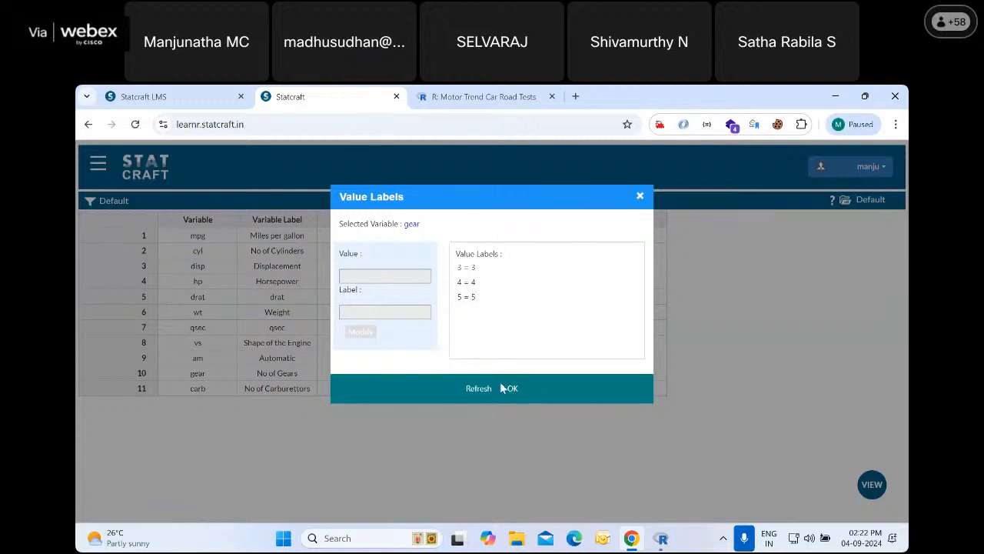
{"action": "left_click", "coordinate": [501, 388]}
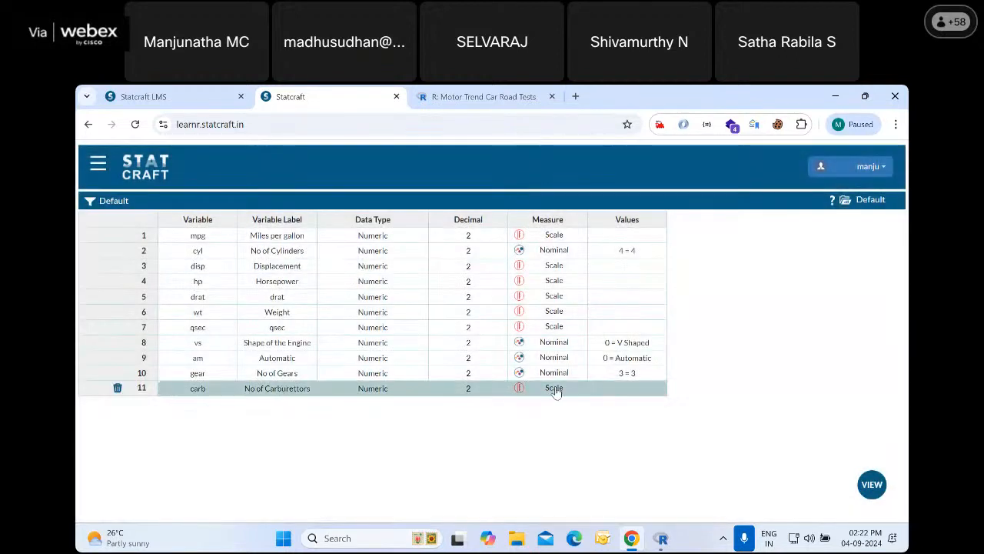
Set the measure of the carb variable to Nominal, then review and accept its value labels
{"action": "left_click", "coordinate": [555, 392]}
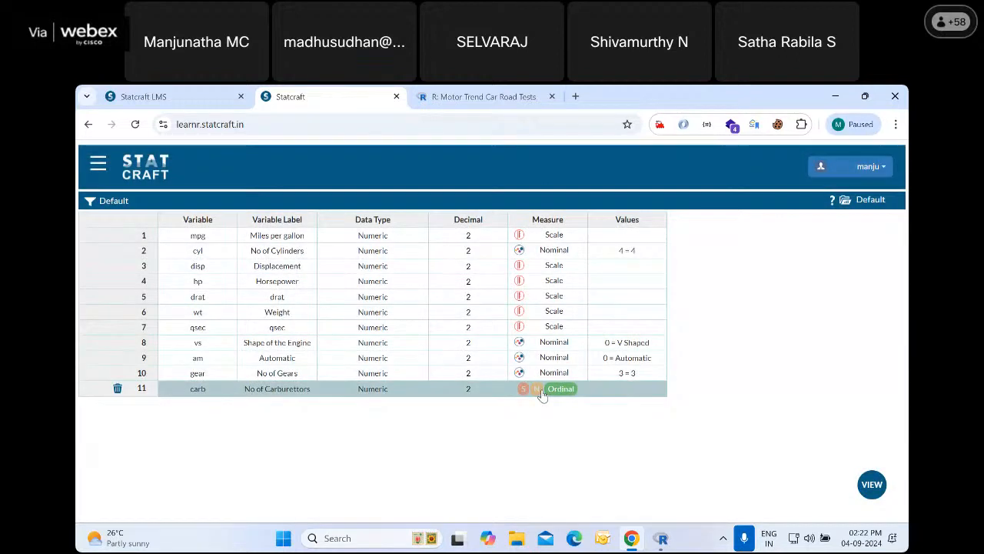
{"action": "left_click", "coordinate": [542, 394]}
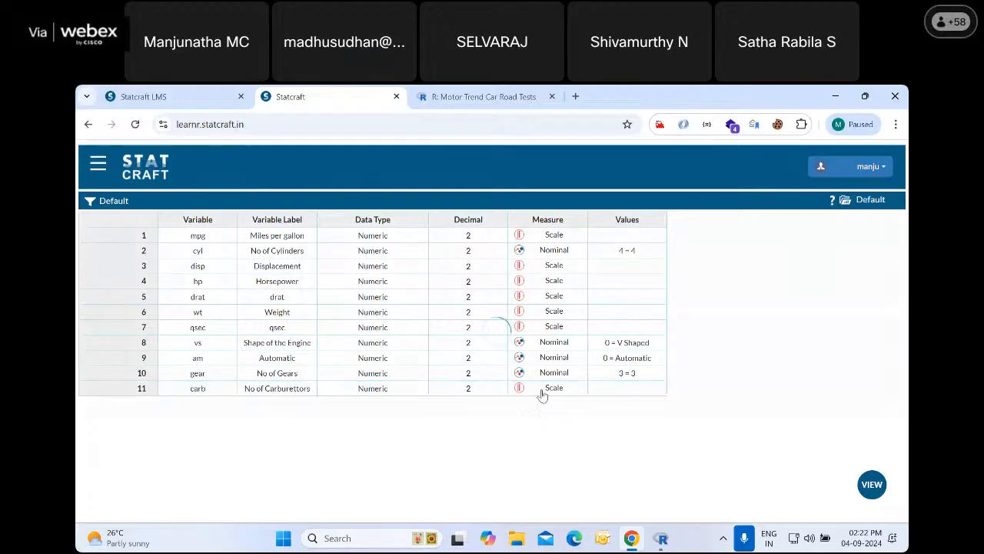
{"action": "left_click", "coordinate": [632, 389]}
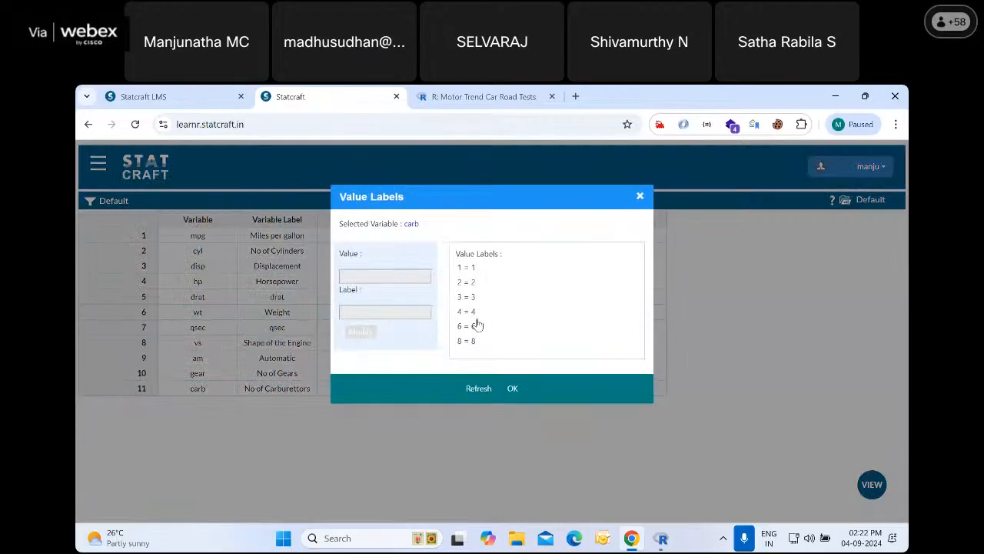
{"action": "left_click", "coordinate": [512, 388]}
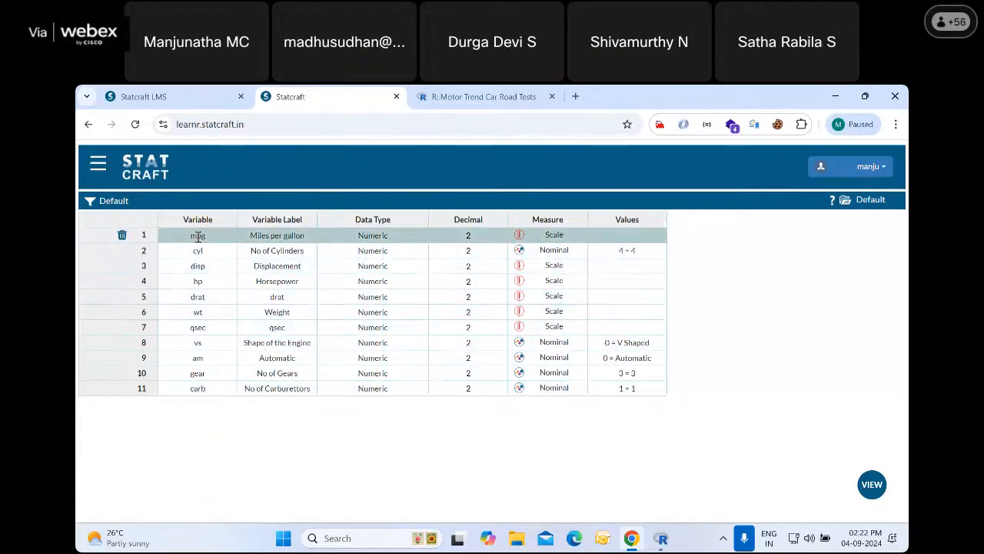
Show the data view and toggle the display of variable and value labels on and back off
{"action": "left_click", "coordinate": [874, 484]}
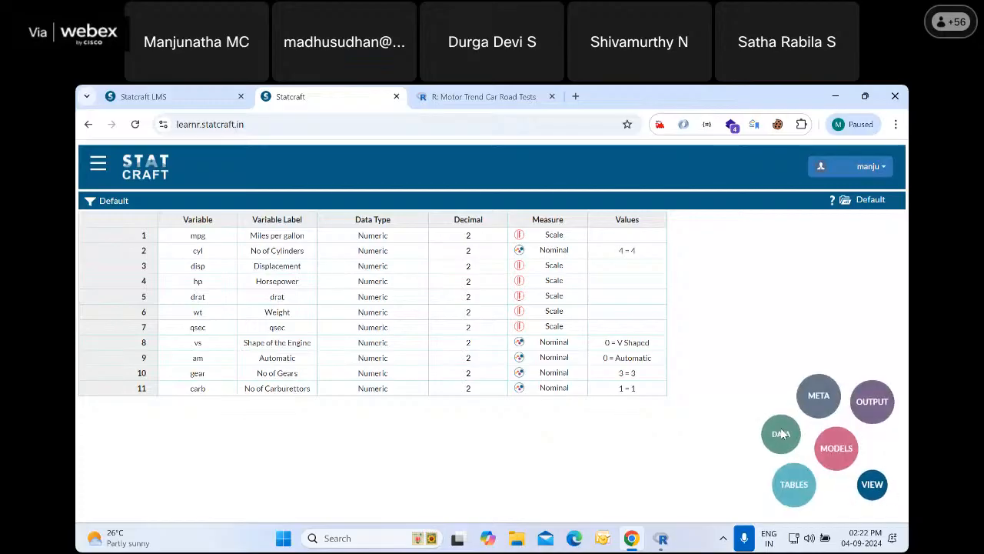
{"action": "left_click", "coordinate": [781, 433]}
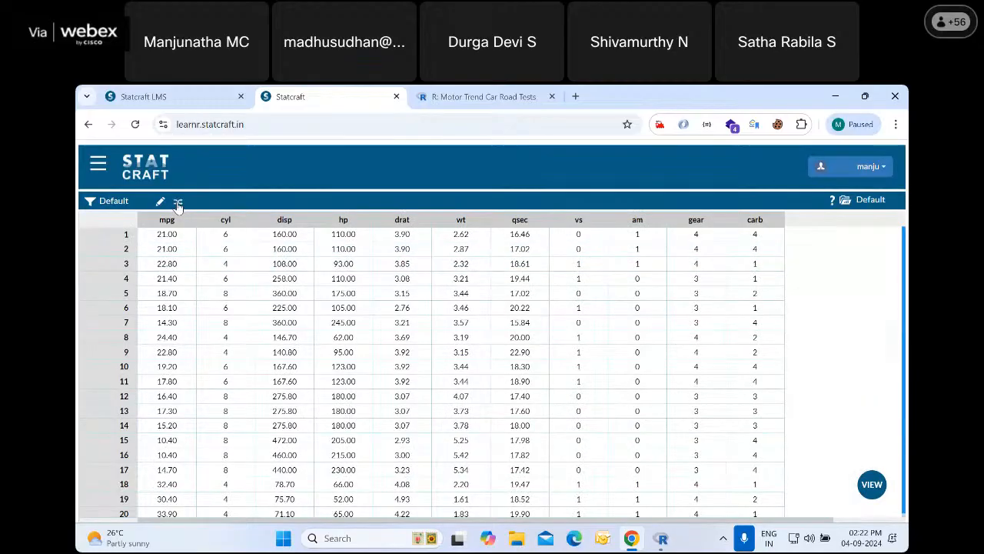
{"action": "left_click", "coordinate": [178, 203]}
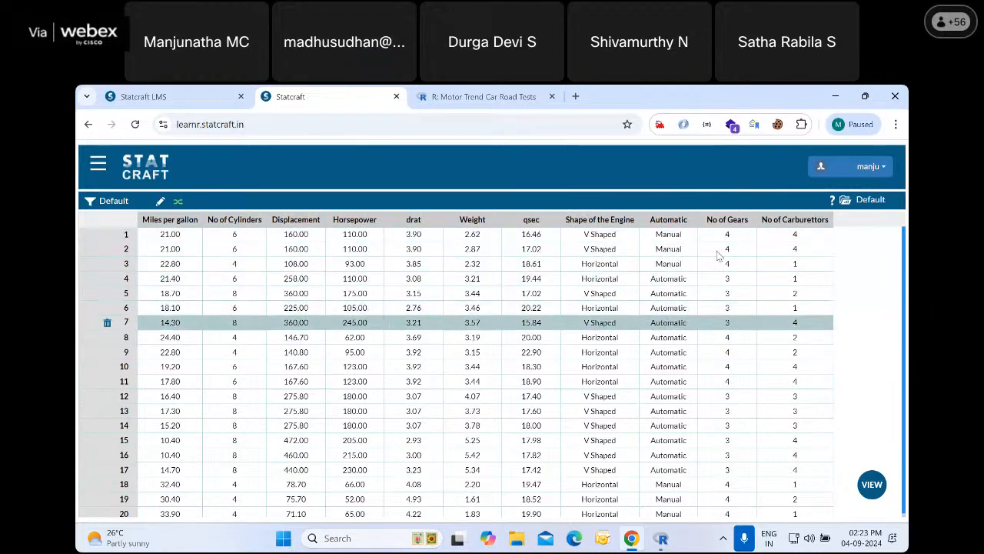
{"action": "left_click", "coordinate": [178, 200]}
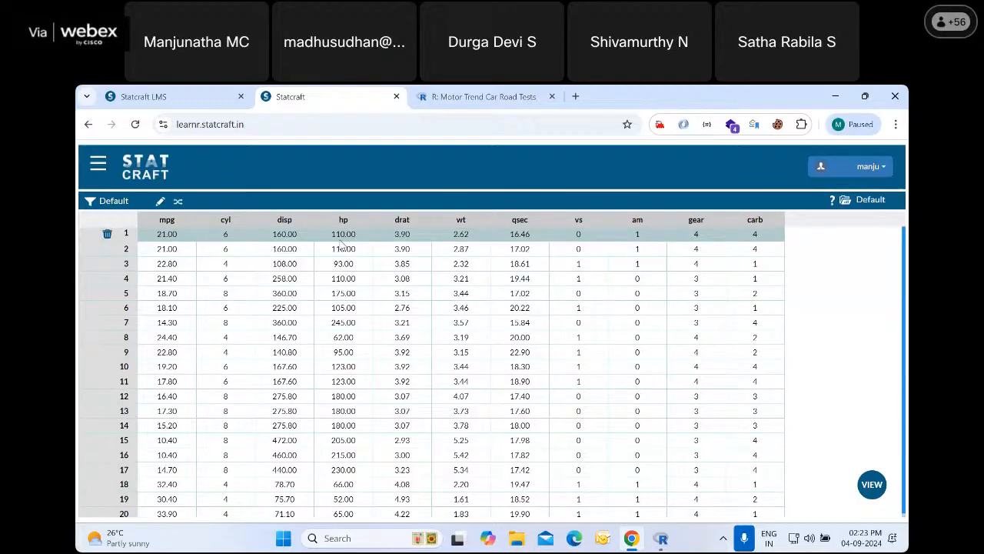
Start a Frequencies analysis and add Automatic as a factor
{"action": "left_click", "coordinate": [99, 167]}
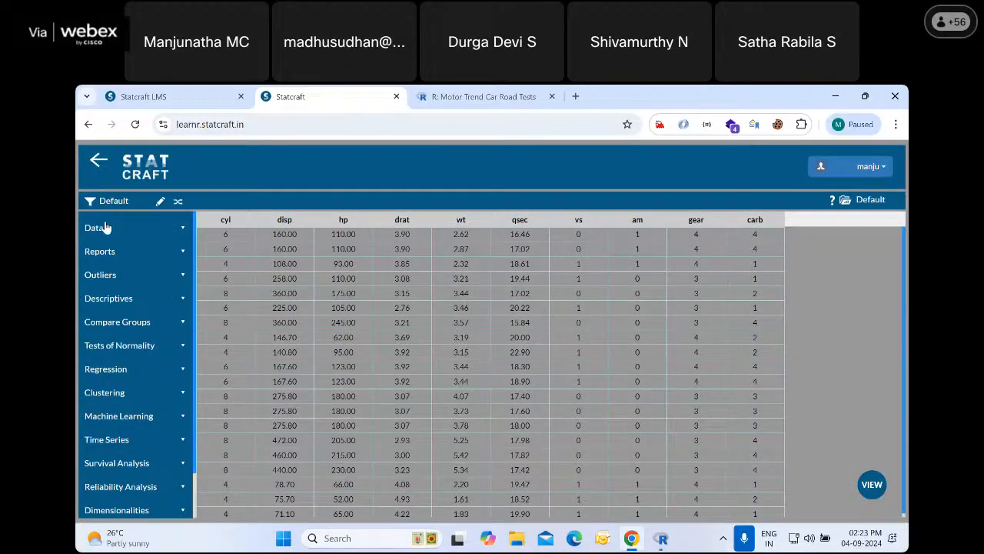
{"action": "left_click", "coordinate": [139, 298]}
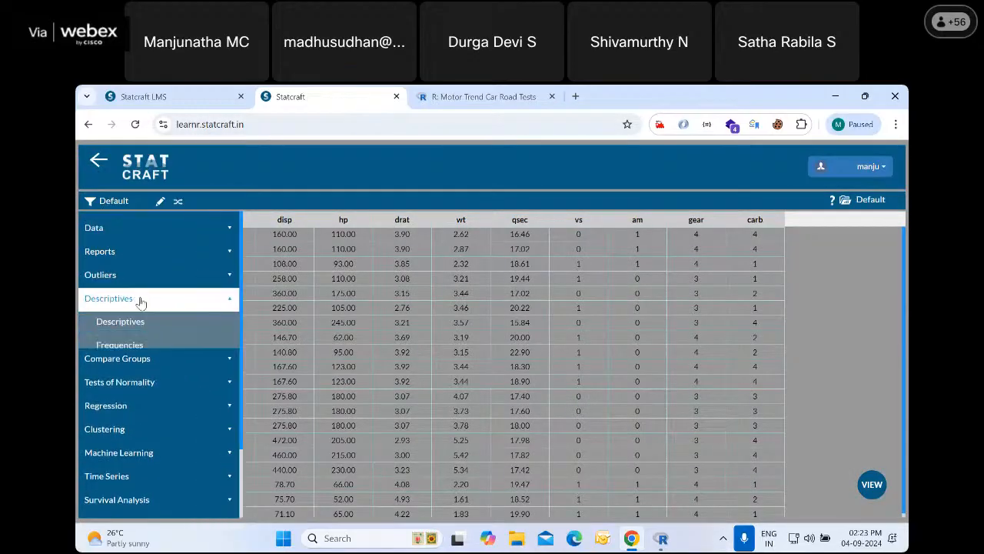
{"action": "left_click", "coordinate": [138, 346]}
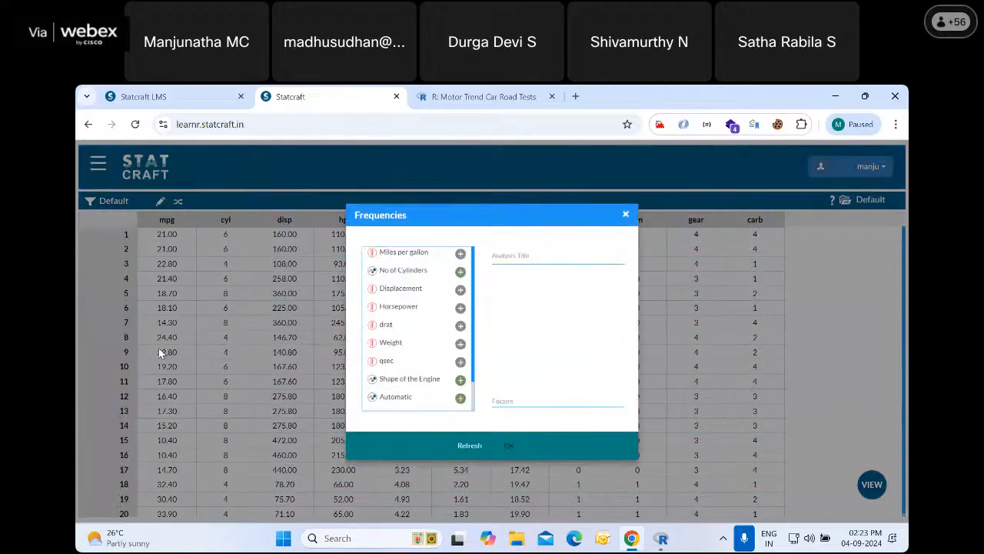
{"action": "scroll", "coordinate": [419, 354], "scroll_direction": "down", "scroll_amount": 2}
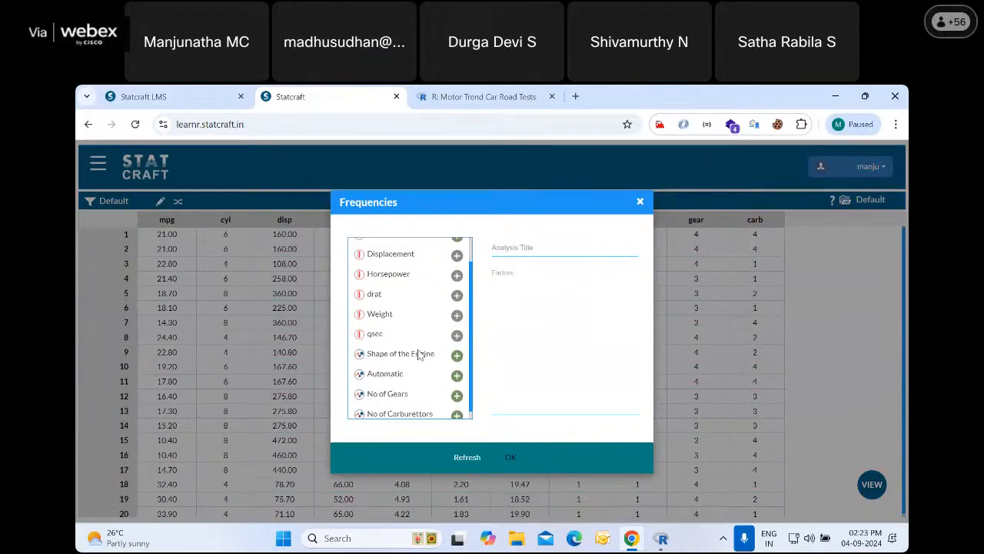
{"action": "left_click", "coordinate": [457, 366]}
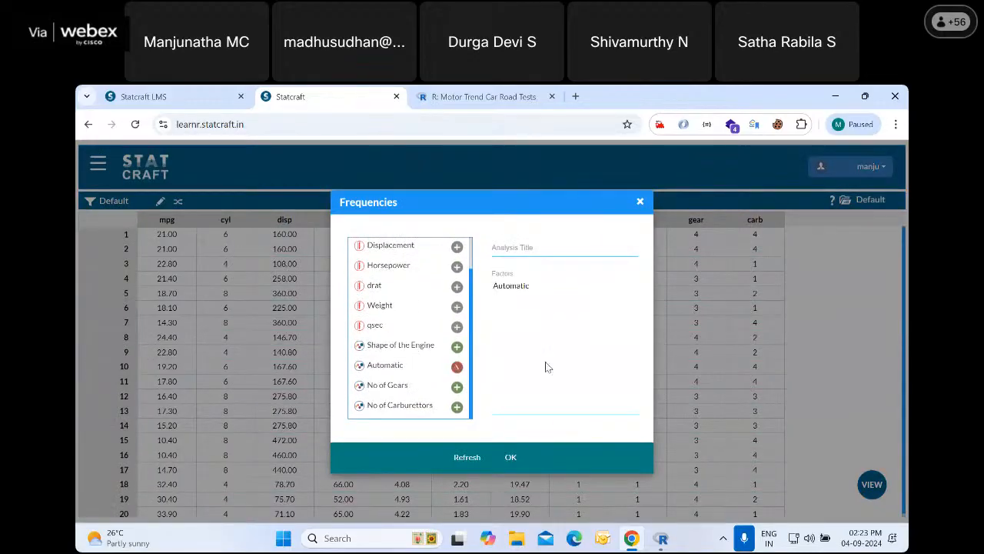
Title the analysis "My Frequencies", add Shape of the Engine as a second factor and run it
{"action": "left_click", "coordinate": [511, 254]}
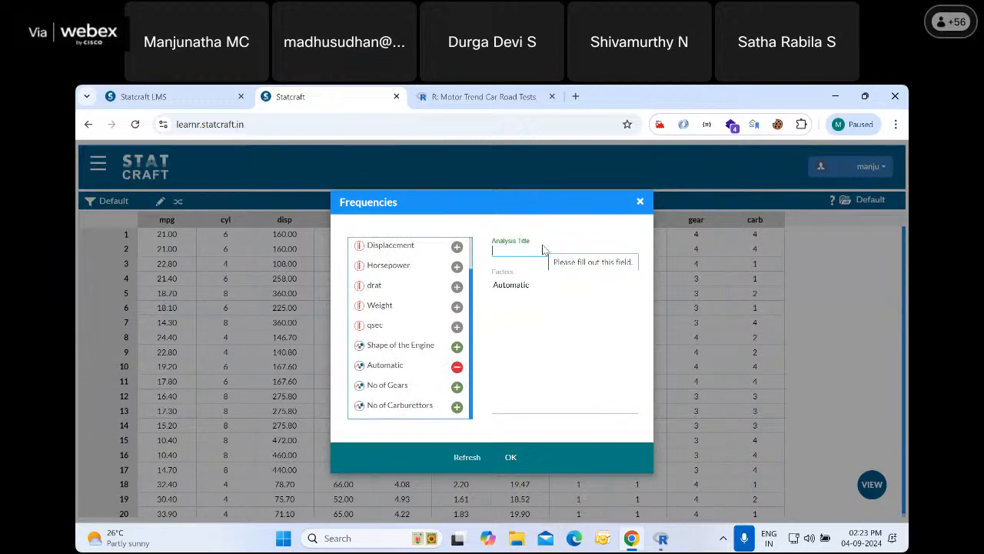
{"action": "type", "text": "freu"}
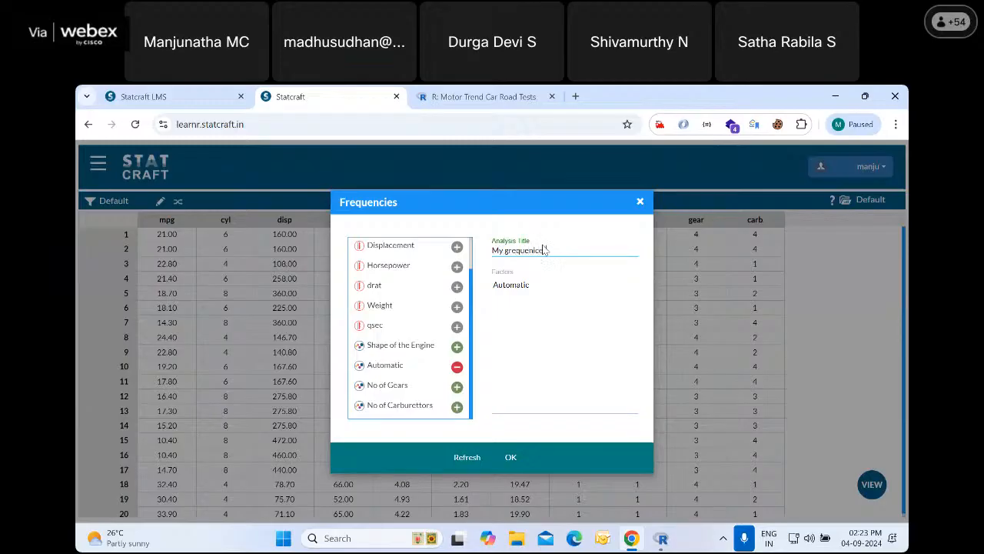
{"action": "key", "text": "BackSpace"}
{"action": "key", "text": "BackSpace"}
{"action": "key", "text": "BackSpace"}
{"action": "key", "text": "BackSpace"}
{"action": "key", "text": "BackSpace"}
{"action": "key", "text": "BackSpace"}
{"action": "left_click", "coordinate": [457, 346]}
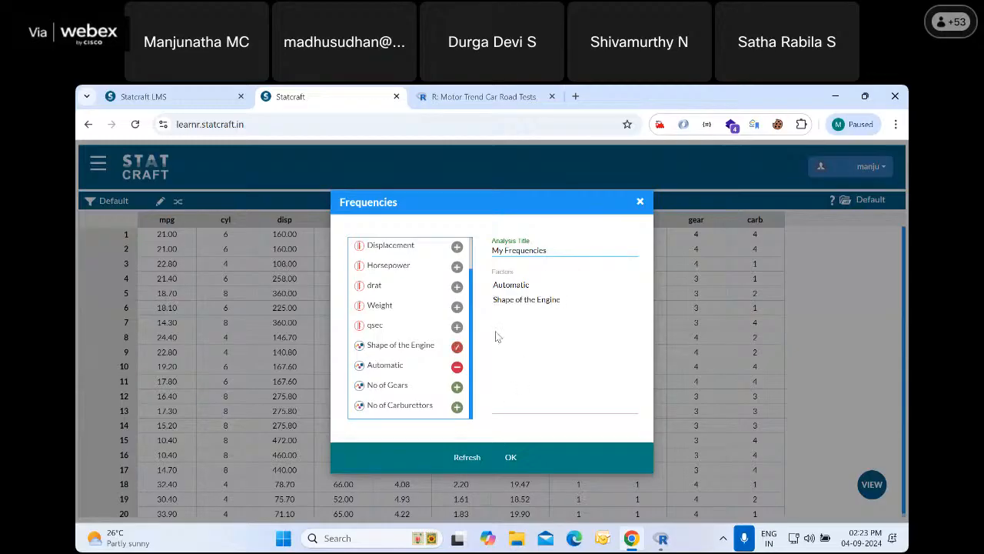
{"action": "left_click", "coordinate": [509, 458]}
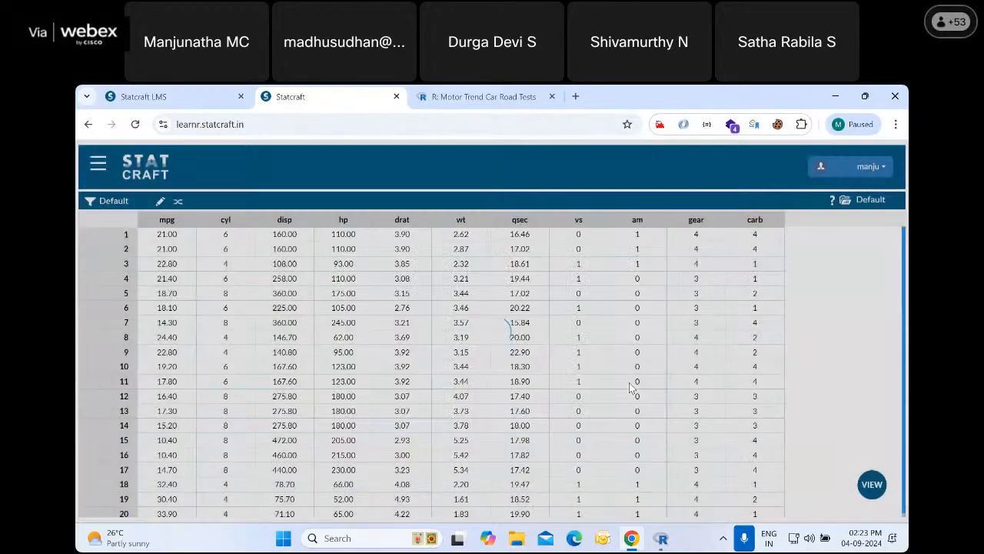
Examine the R code and frequency tables for Automatic and Shape of the Engine in the My Frequencies output
{"action": "scroll", "coordinate": [492, 337], "scroll_direction": "down", "scroll_amount": 2}
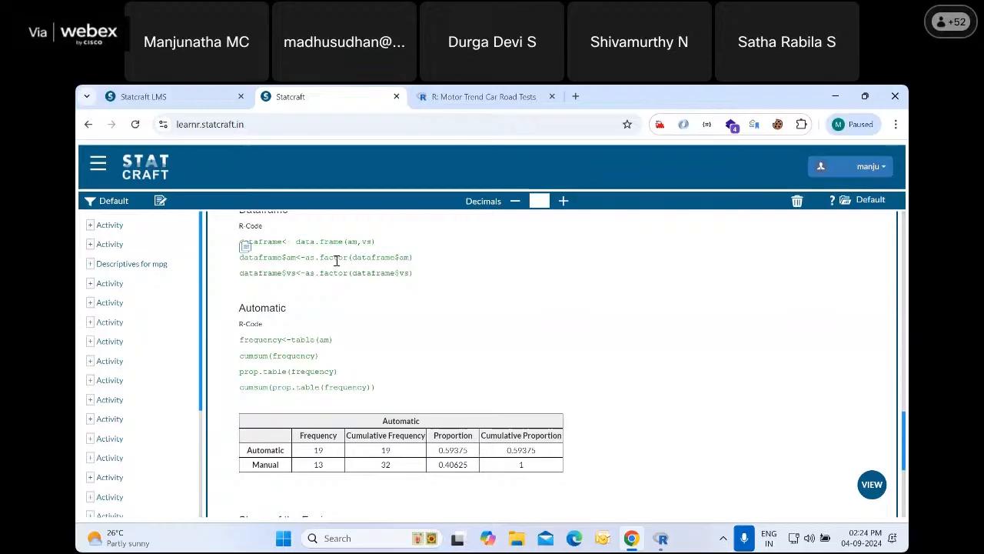
{"action": "scroll", "coordinate": [300, 446], "scroll_direction": "down", "scroll_amount": 1}
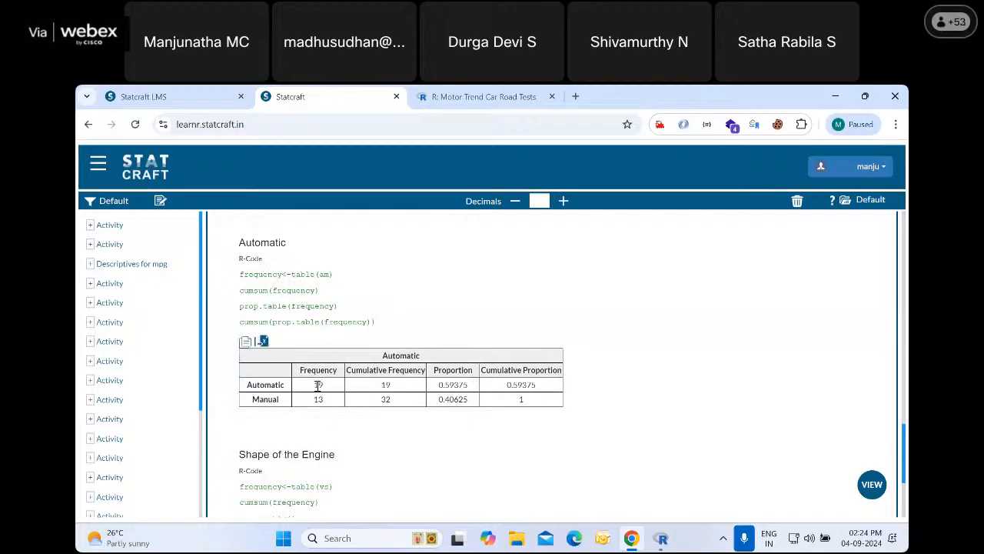
{"action": "double_click", "coordinate": [318, 399]}
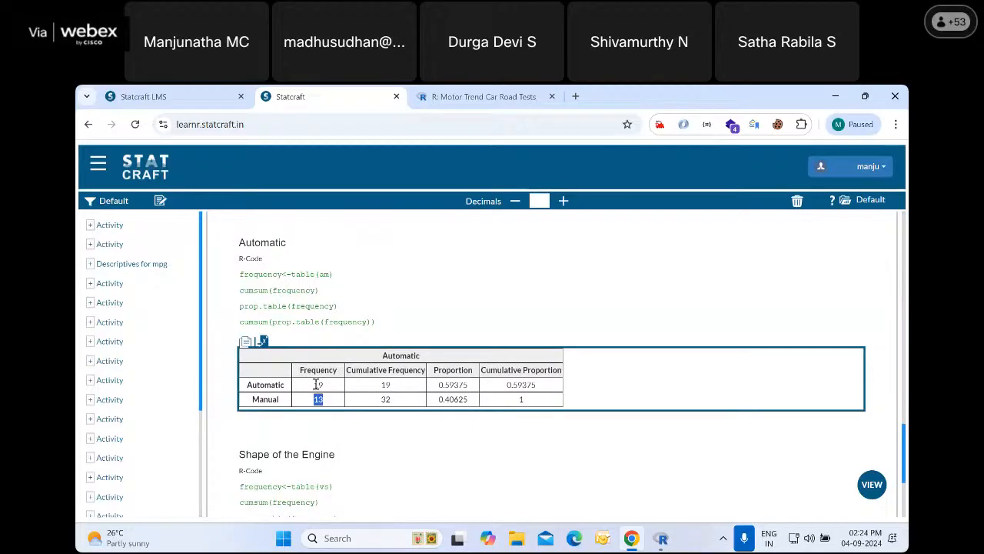
{"action": "scroll", "coordinate": [327, 421], "scroll_direction": "down", "scroll_amount": 2}
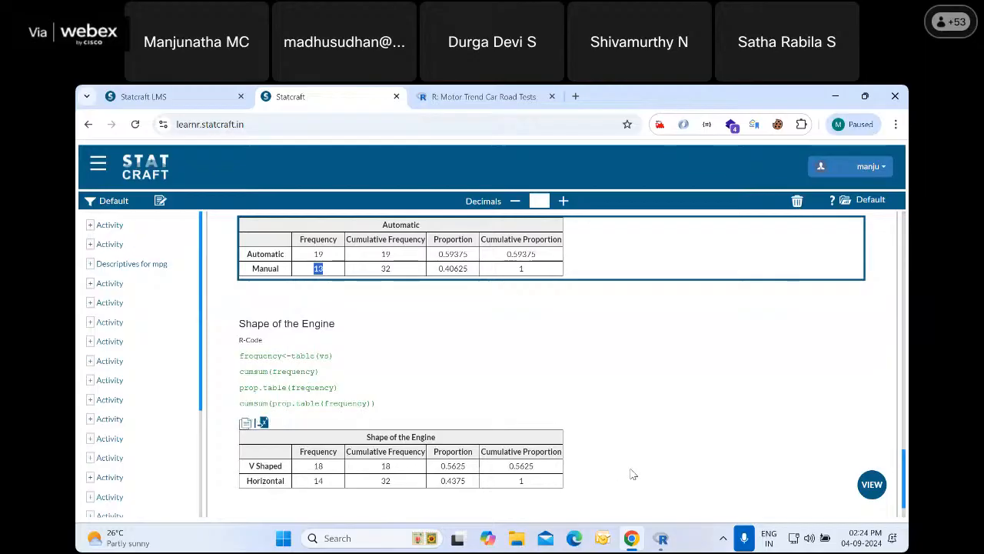
{"action": "scroll", "coordinate": [654, 454], "scroll_direction": "up", "scroll_amount": 2}
{"action": "scroll", "coordinate": [842, 331], "scroll_direction": "up", "scroll_amount": 2}
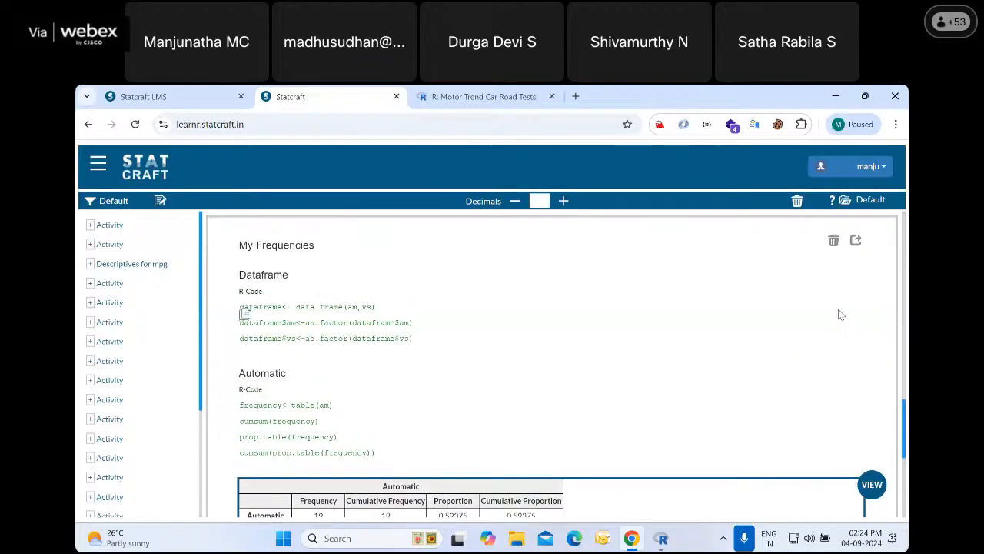
Switch to the data view and return to the analysis output
{"action": "left_click", "coordinate": [872, 483]}
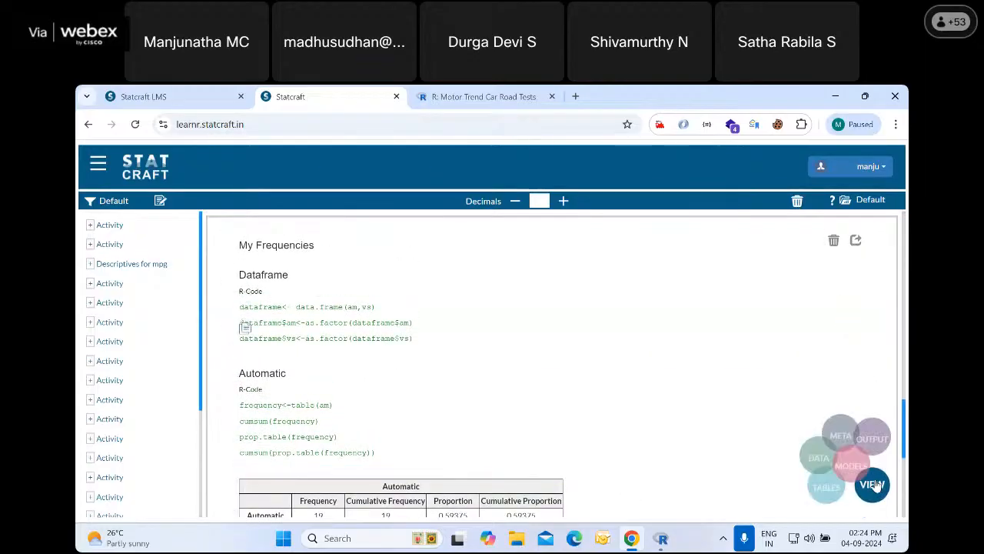
{"action": "left_click", "coordinate": [779, 438]}
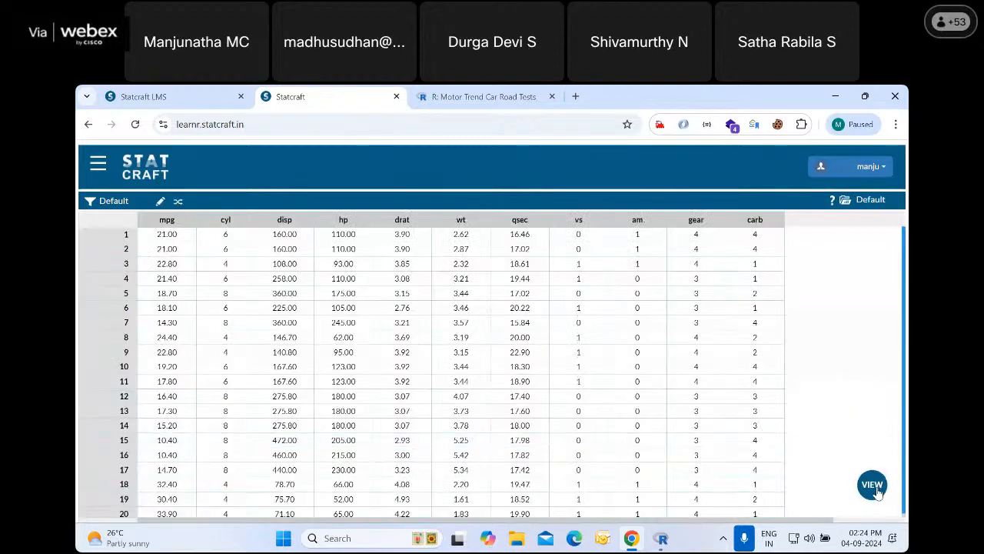
{"action": "left_click", "coordinate": [872, 483]}
{"action": "left_click", "coordinate": [872, 404]}
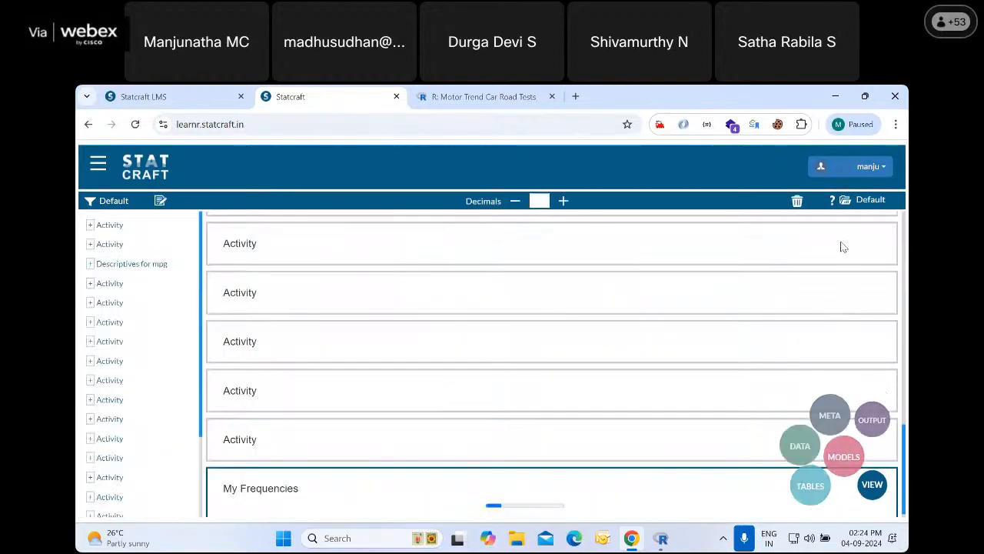
Copy the Shape of the Engine frequency table and paste it into a new Word document
{"action": "scroll", "coordinate": [658, 414], "scroll_direction": "down", "scroll_amount": 10}
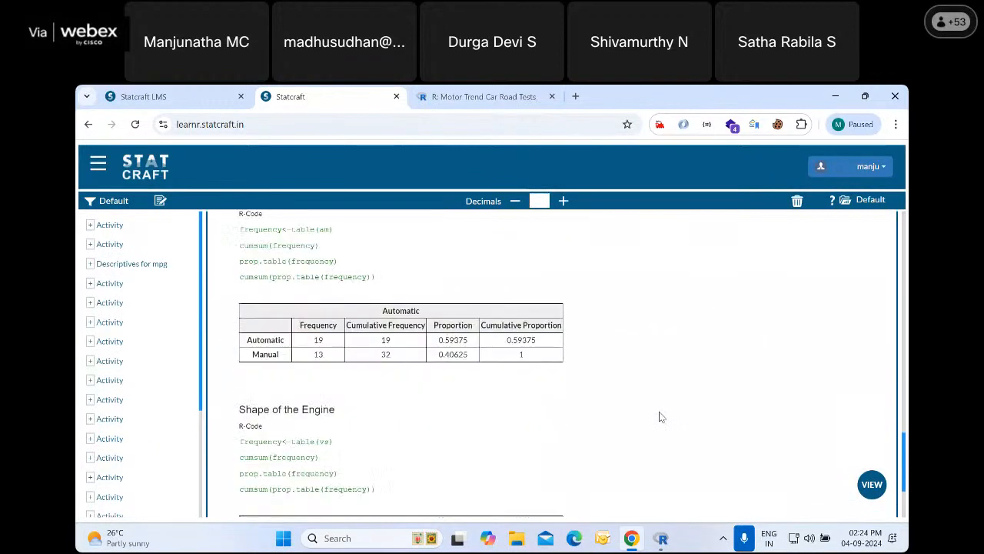
{"action": "scroll", "coordinate": [659, 417], "scroll_direction": "down", "scroll_amount": 3}
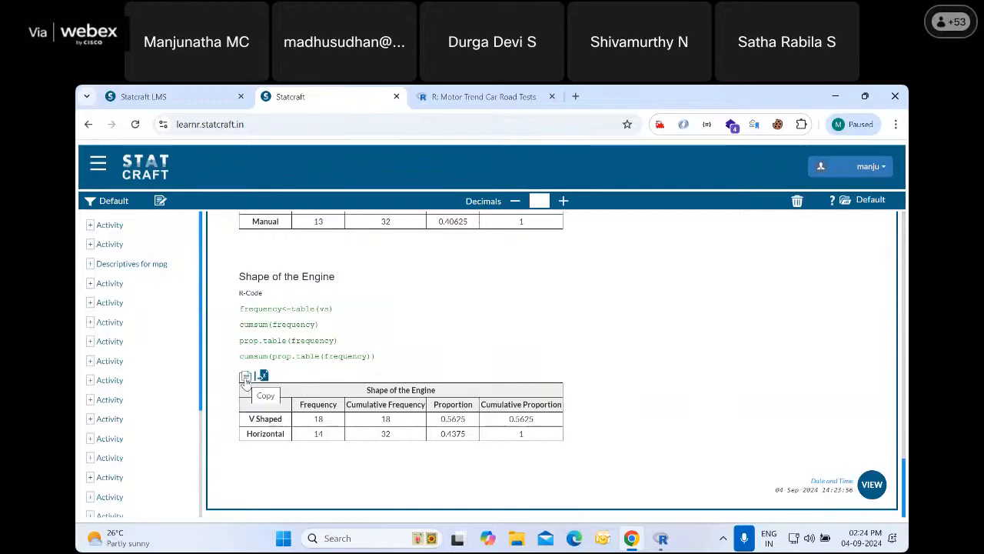
{"action": "left_click", "coordinate": [245, 377]}
{"action": "left_click", "coordinate": [364, 538]}
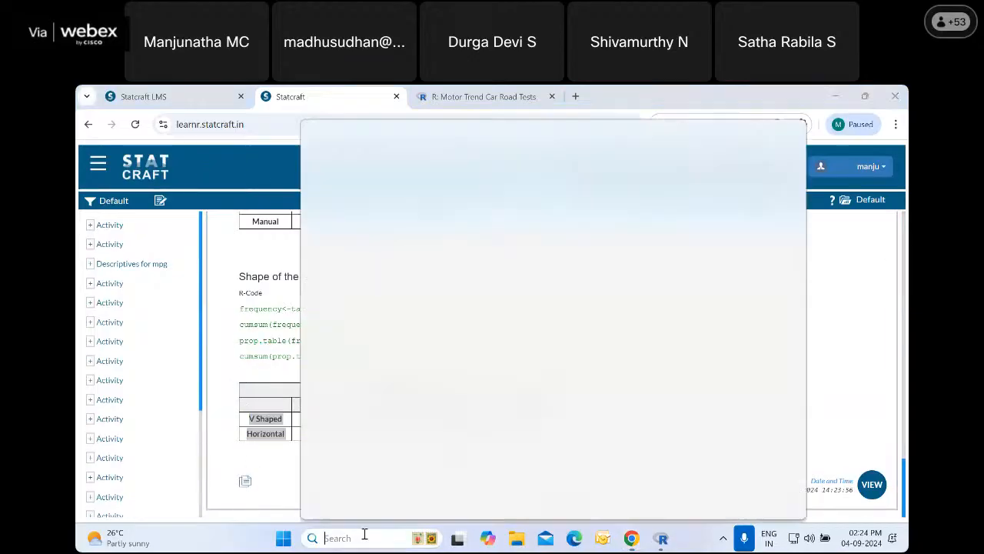
{"action": "type", "text": "word"}
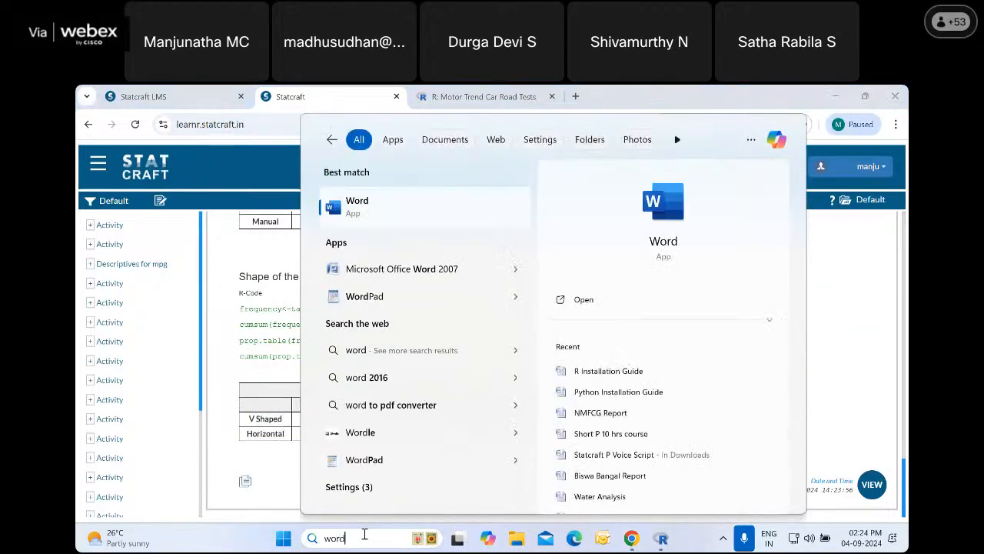
{"action": "left_click", "coordinate": [339, 204]}
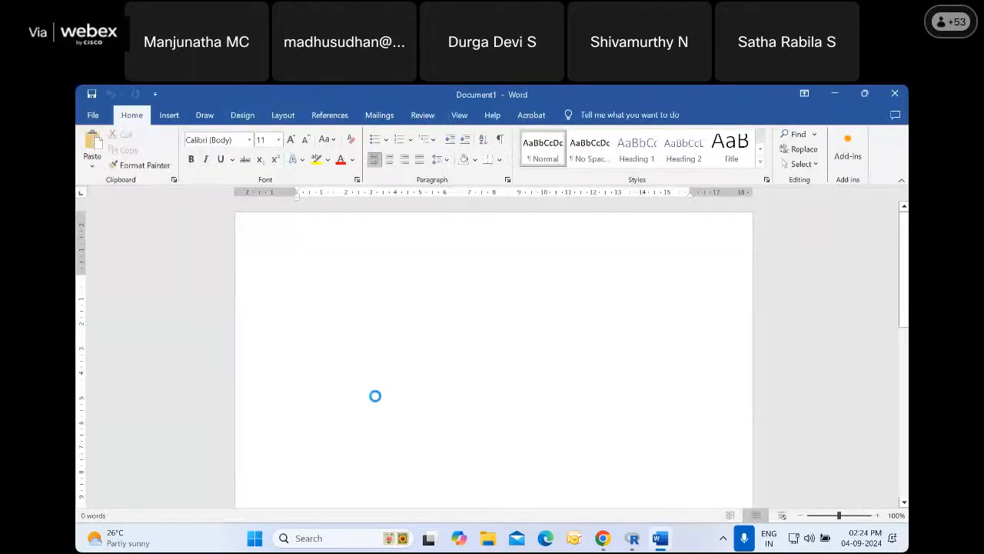
{"action": "key", "text": "ctrl+v"}
Set the whole pasted table's paragraph spacing to 0 pt after and its line spacing to Single
{"action": "left_click", "coordinate": [292, 268]}
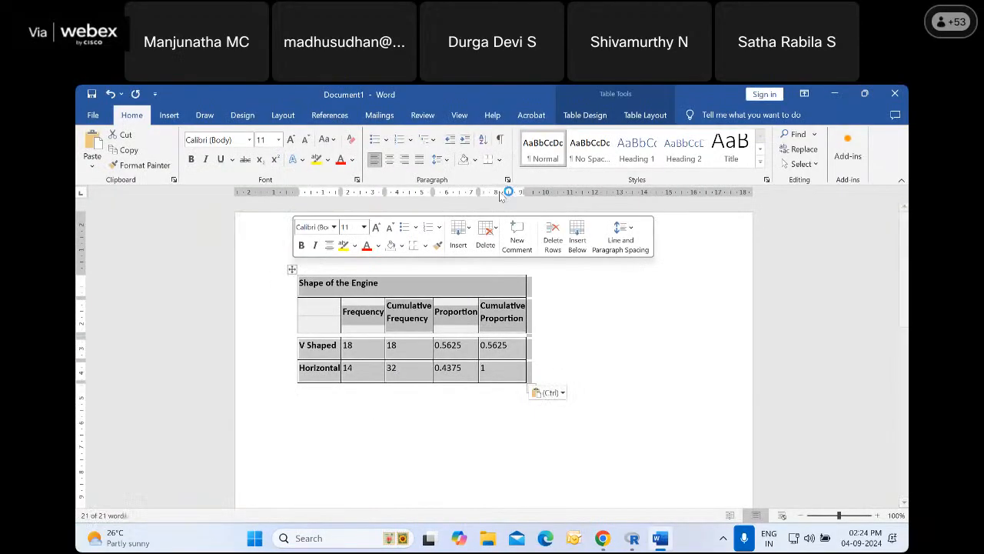
{"action": "left_click", "coordinate": [508, 179]}
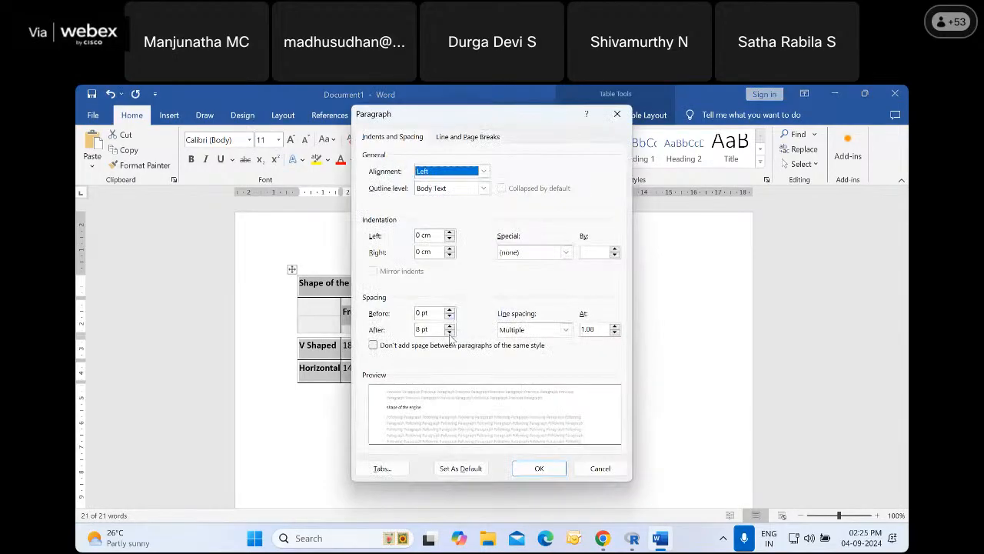
{"action": "left_click", "coordinate": [449, 332]}
{"action": "left_click", "coordinate": [449, 332]}
{"action": "left_click", "coordinate": [566, 329]}
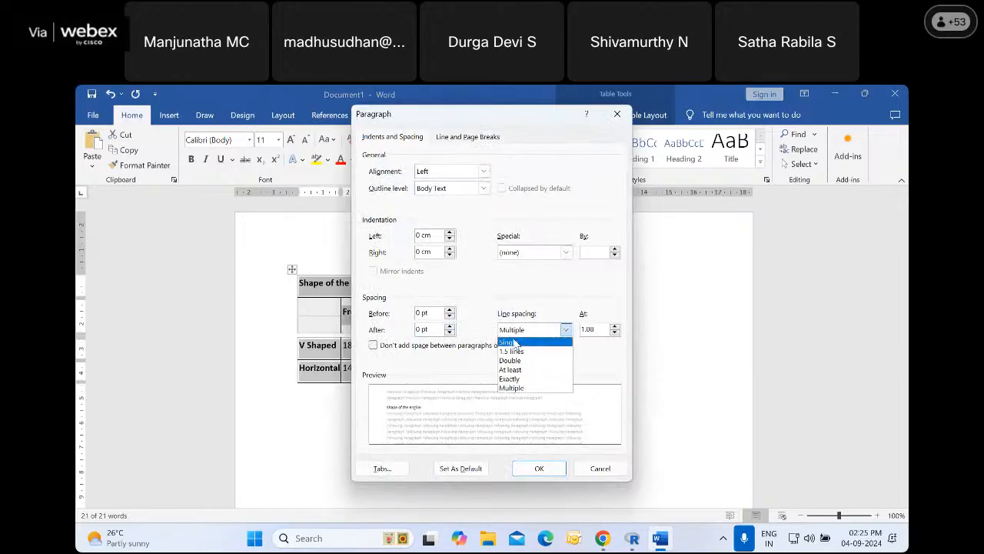
{"action": "left_click", "coordinate": [514, 343]}
{"action": "left_click", "coordinate": [539, 468]}
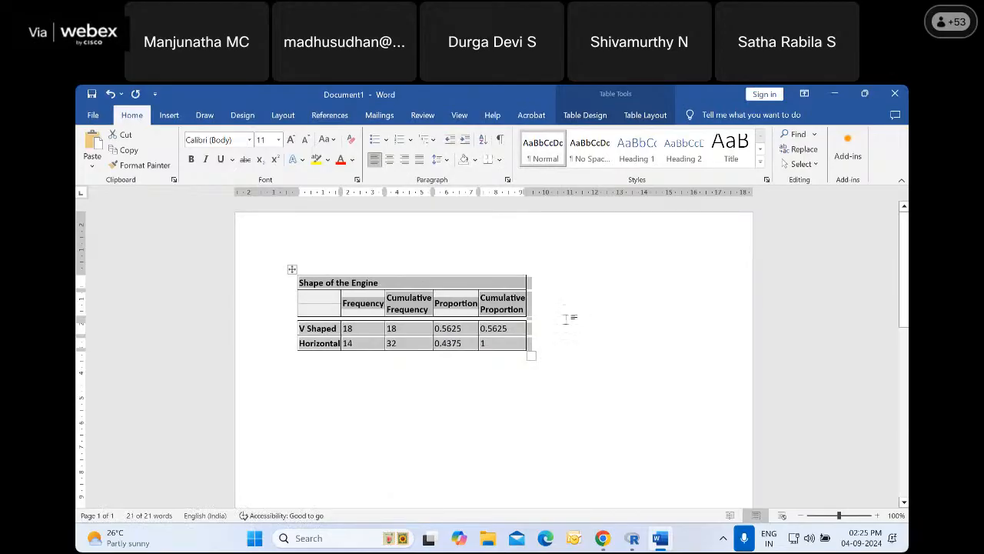
Widen the table columns so the Cumulative Frequency and Cumulative Proportion headers each fit on one line, and switch back to Statcraft in Chrome
{"action": "left_click", "coordinate": [397, 305]}
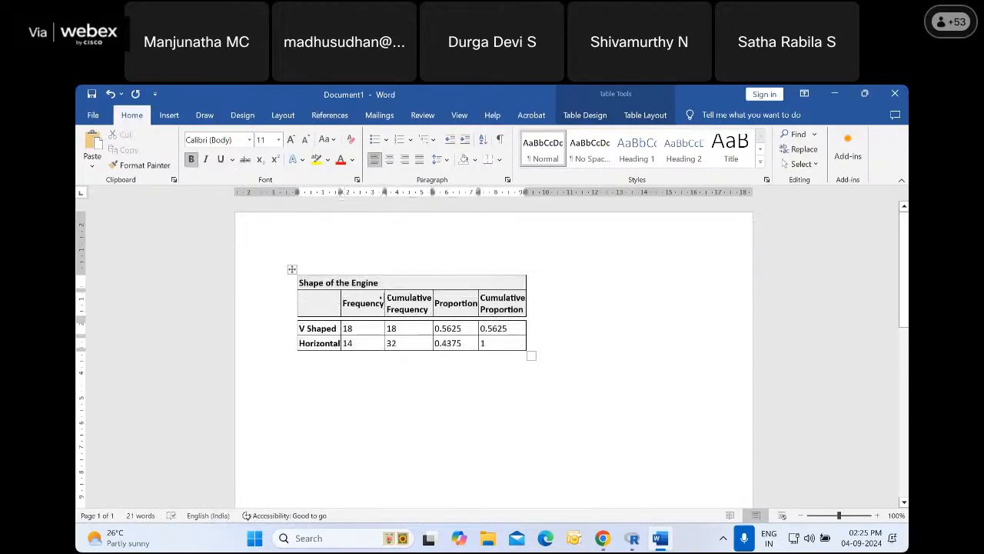
{"action": "left_click_drag", "start_coordinate": [383, 300], "coordinate": [387, 300]}
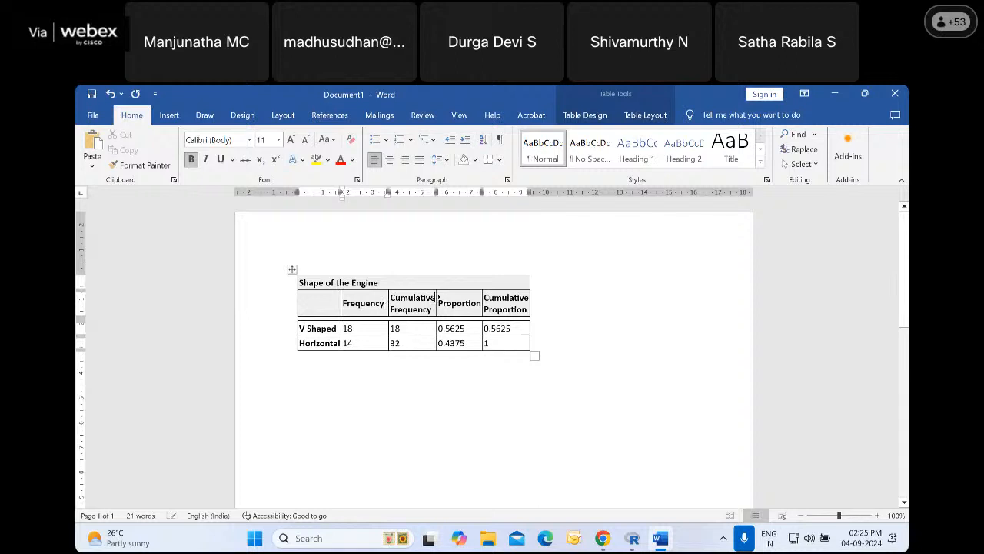
{"action": "double_click", "coordinate": [437, 300]}
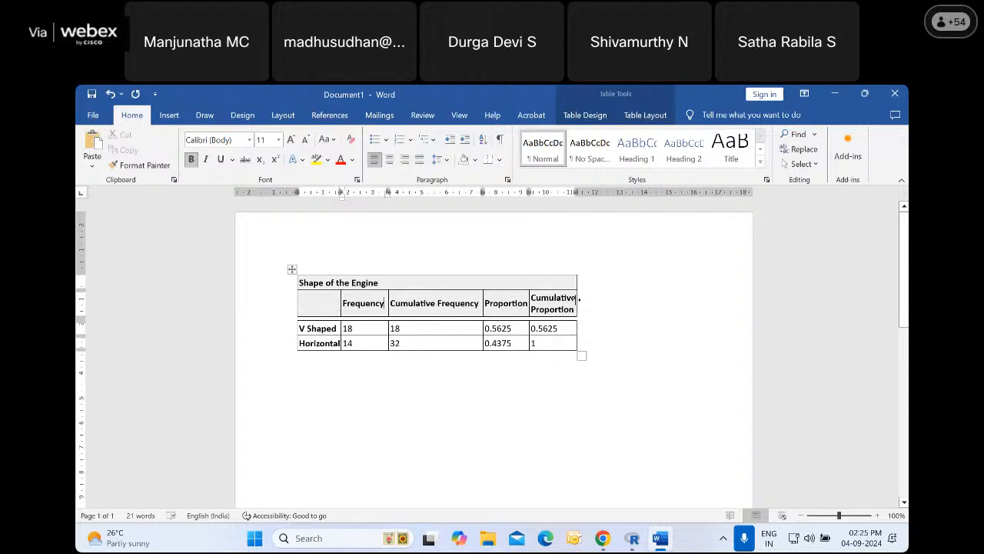
{"action": "double_click", "coordinate": [578, 298]}
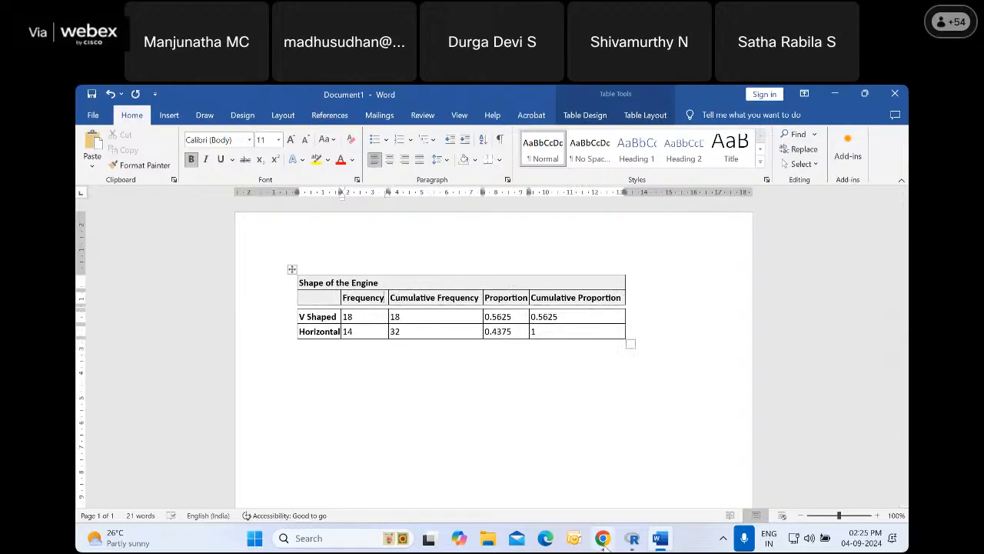
{"action": "left_click", "coordinate": [603, 537]}
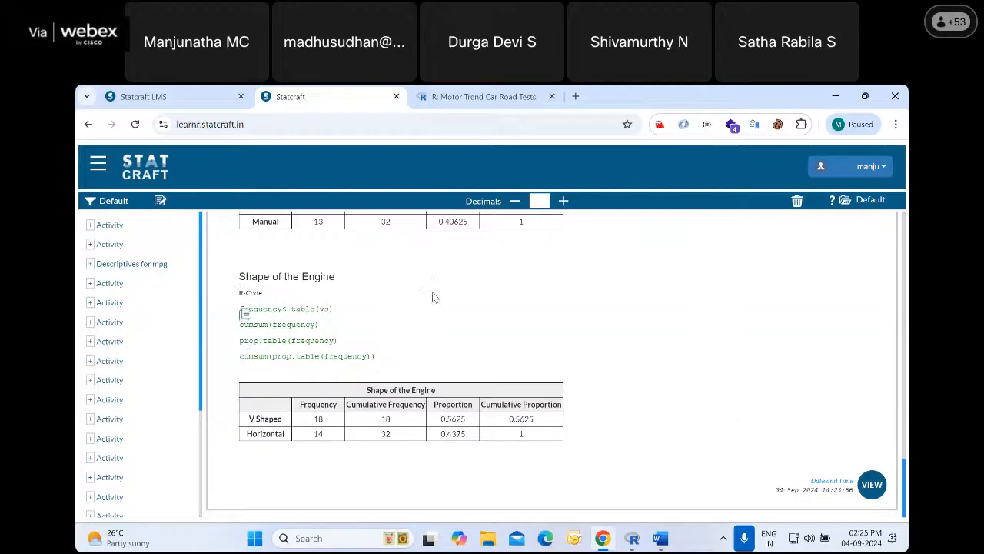
Close the Word document holding the pasted Shape of the Engine table without saving it, and return to Statcraft in Chrome
{"action": "scroll", "coordinate": [358, 321], "scroll_direction": "up", "scroll_amount": 2}
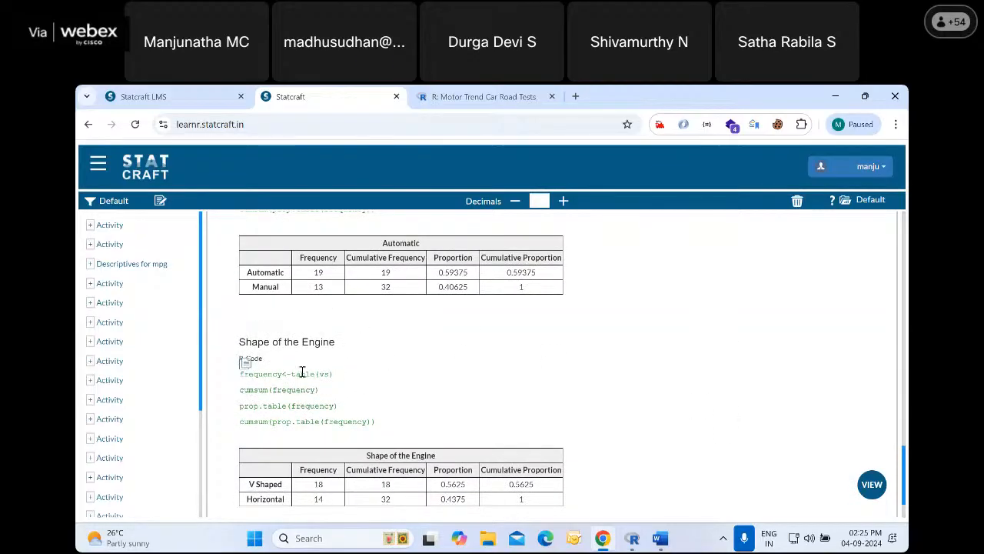
{"action": "scroll", "coordinate": [266, 392], "scroll_direction": "down", "scroll_amount": 2}
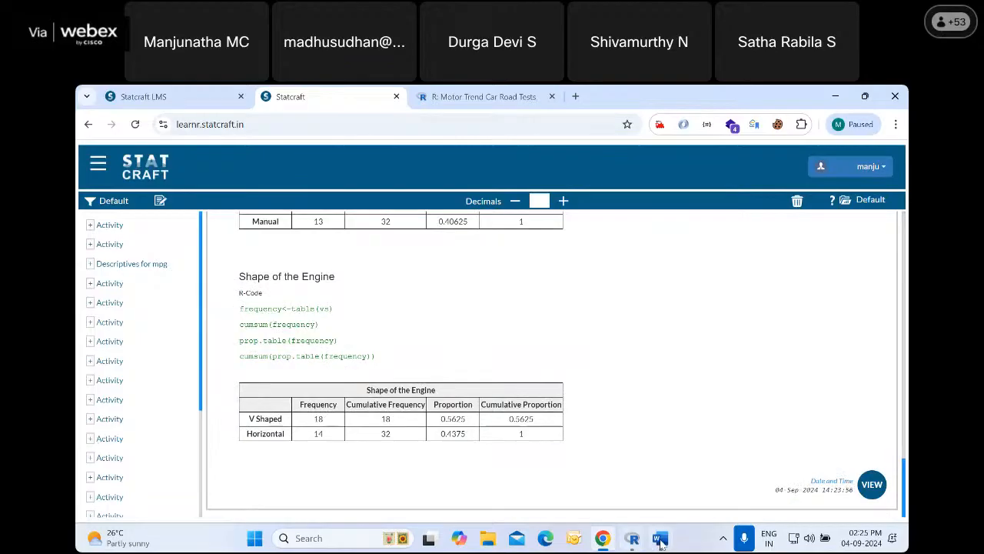
{"action": "left_click", "coordinate": [632, 538]}
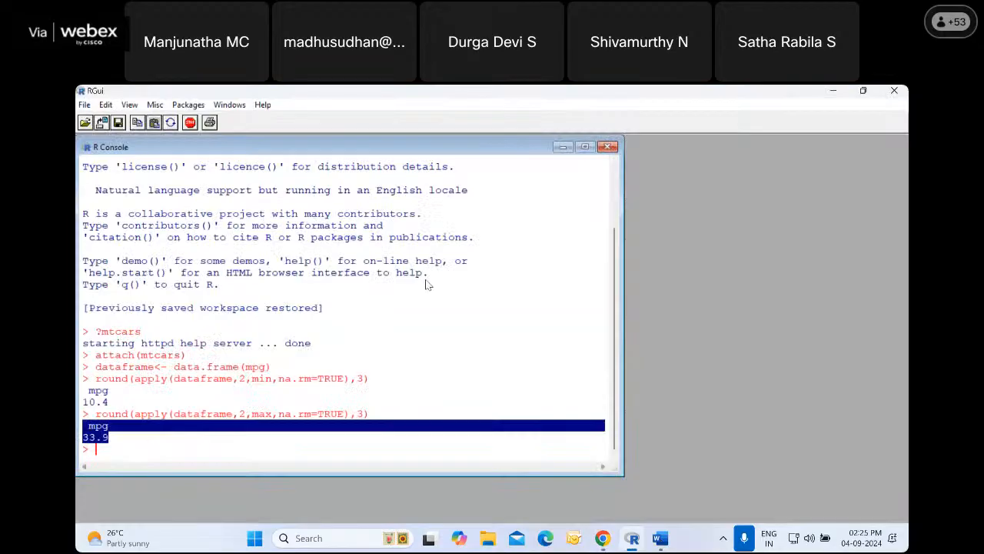
{"action": "left_click", "coordinate": [660, 539]}
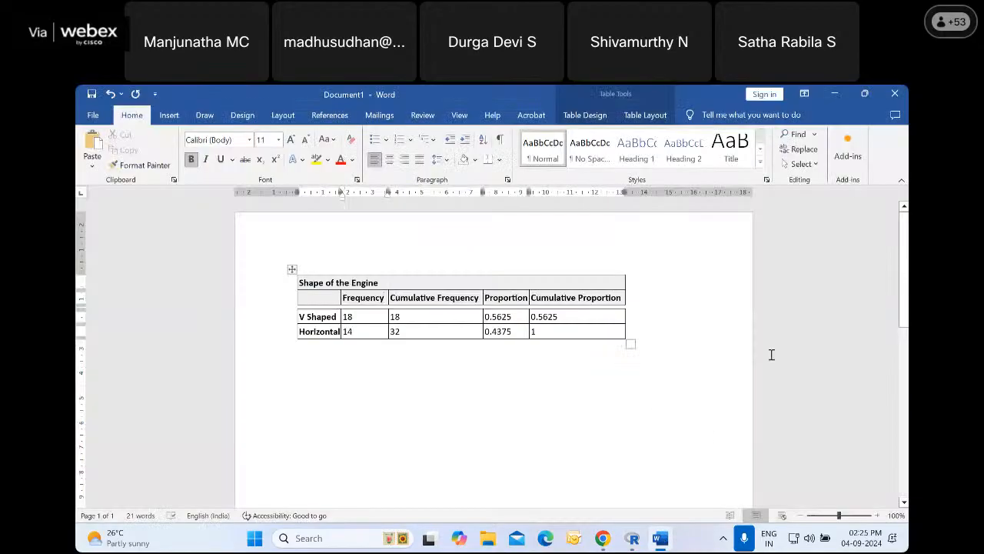
{"action": "left_click", "coordinate": [896, 94]}
{"action": "left_click", "coordinate": [561, 334]}
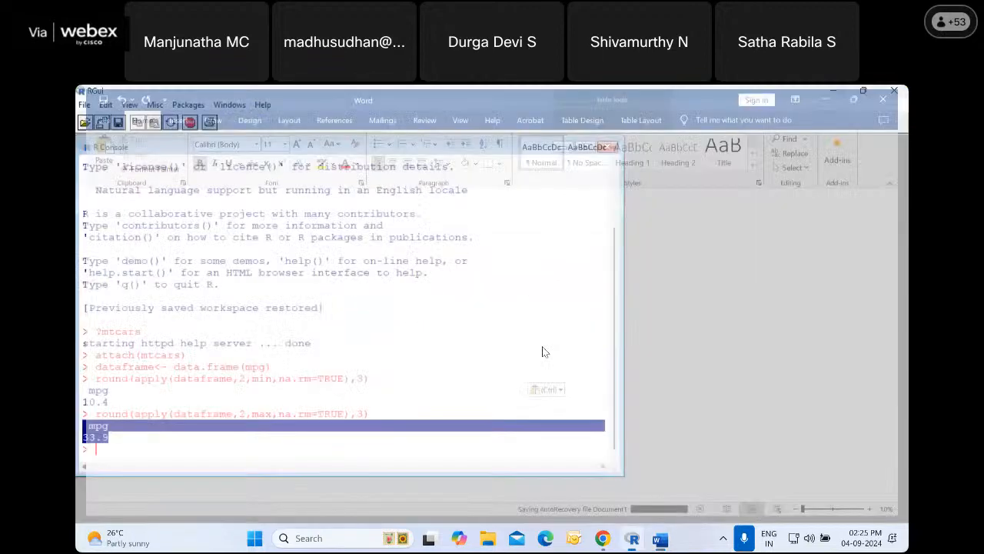
{"action": "key", "text": "alt+Tab"}
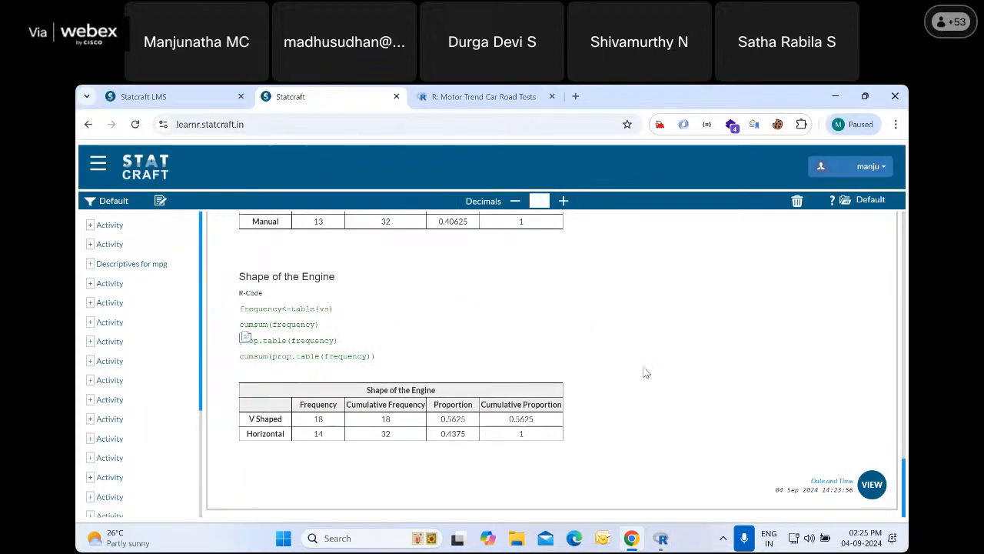
Show the mtcars records in the data view and switch to the list of tables
{"action": "left_click", "coordinate": [875, 492]}
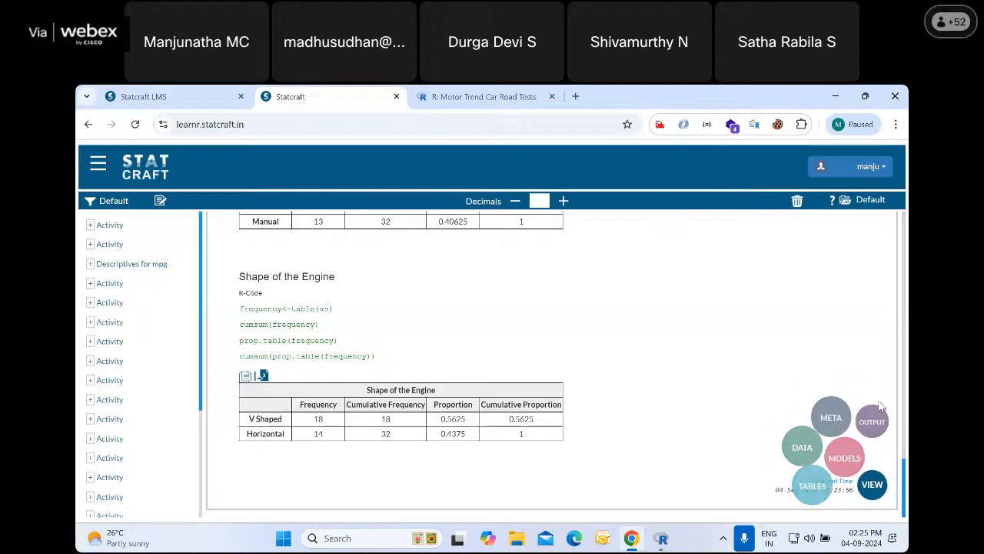
{"action": "mouse_move", "coordinate": [872, 486]}
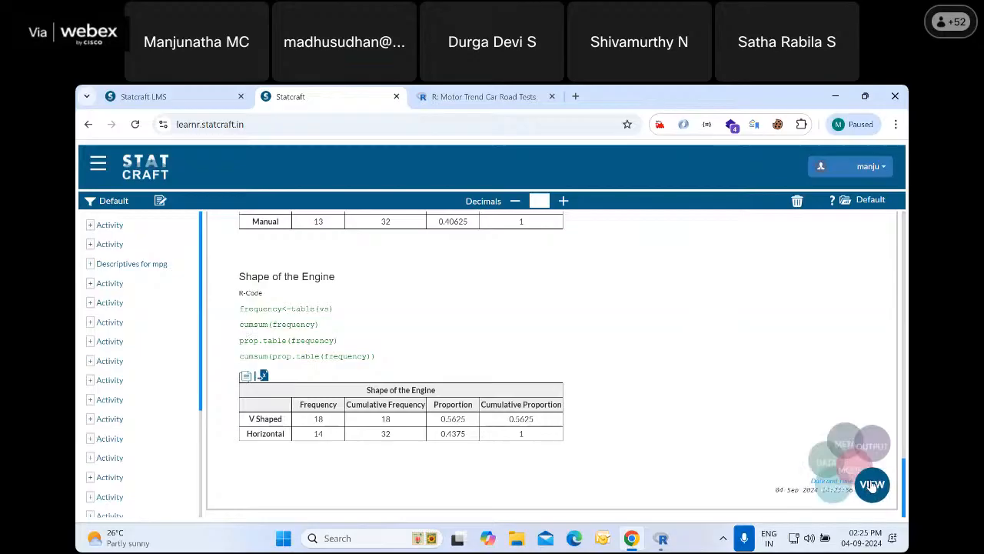
{"action": "left_click", "coordinate": [780, 434]}
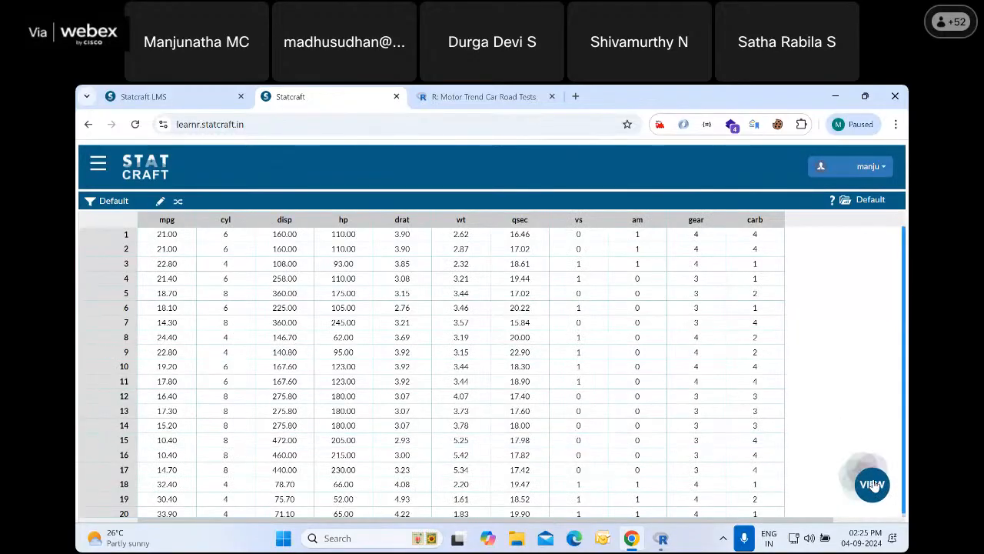
{"action": "mouse_move", "coordinate": [874, 485]}
{"action": "left_click", "coordinate": [796, 486]}
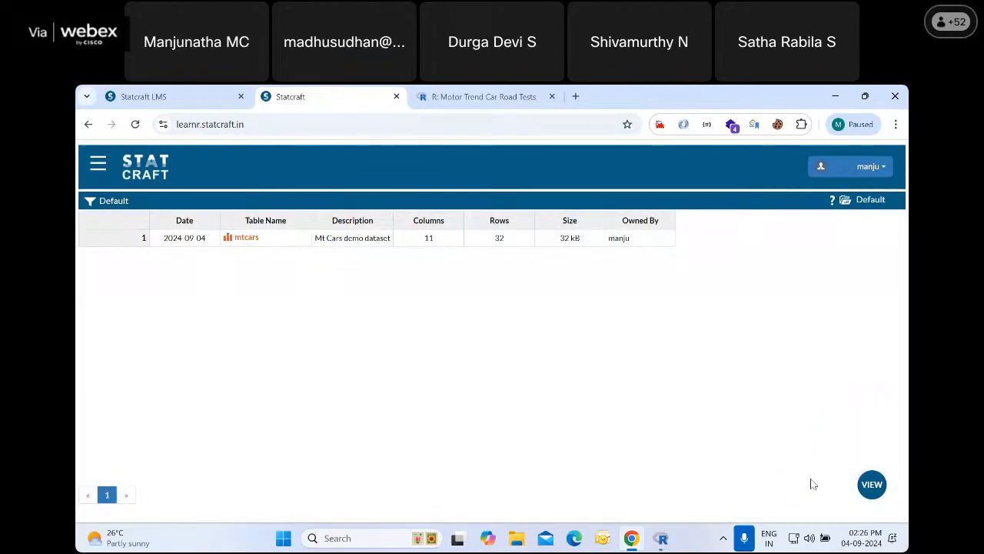
Return to the analysis output and highlight the logged note about the carb variable's measure being modified from Scale to Nominal
{"action": "mouse_move", "coordinate": [872, 490]}
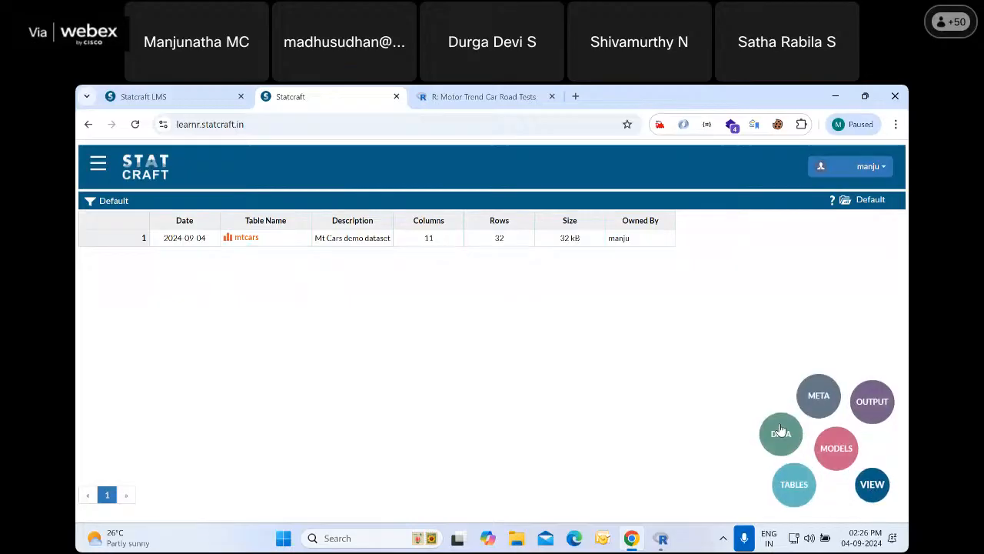
{"action": "left_click", "coordinate": [861, 406]}
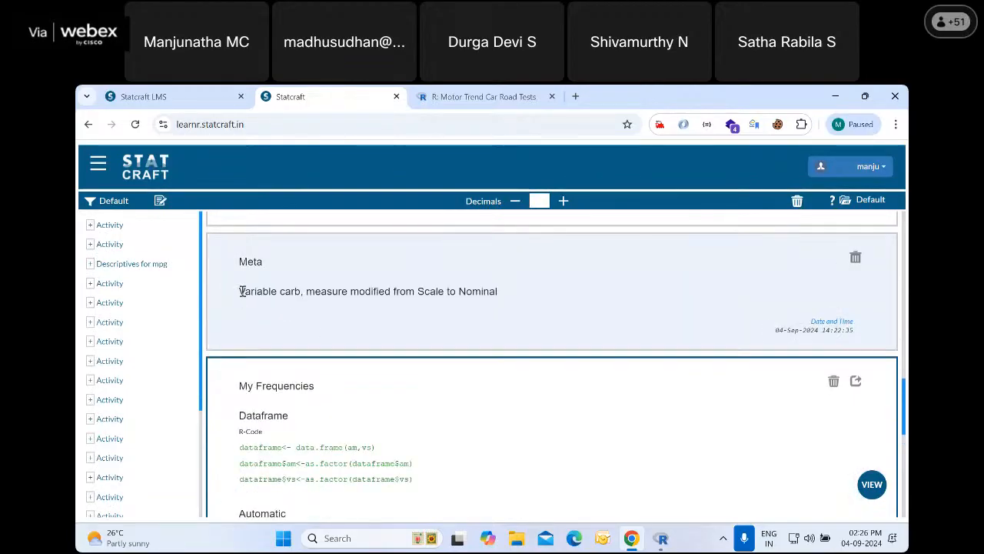
{"action": "left_click", "coordinate": [239, 297]}
{"action": "left_click_drag", "start_coordinate": [241, 292], "coordinate": [527, 301]}
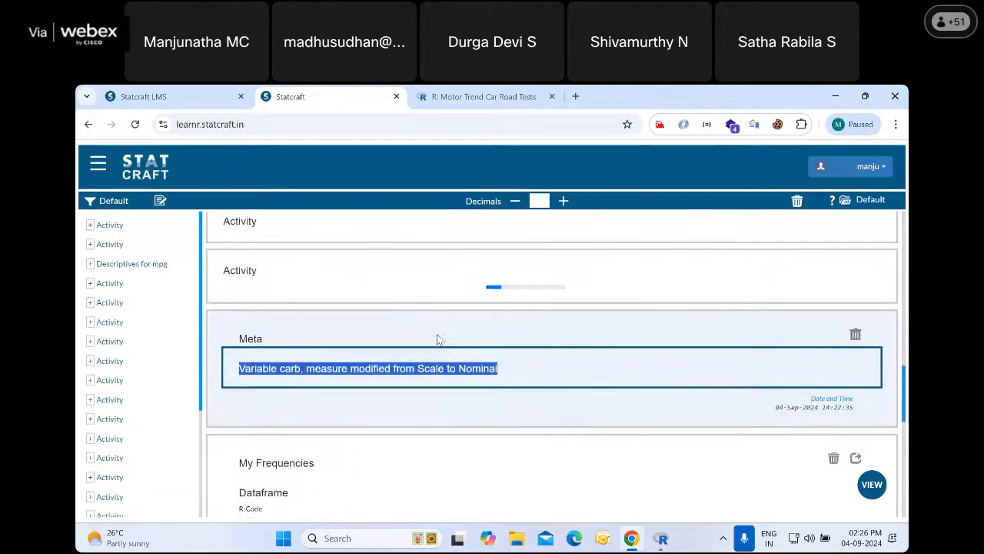
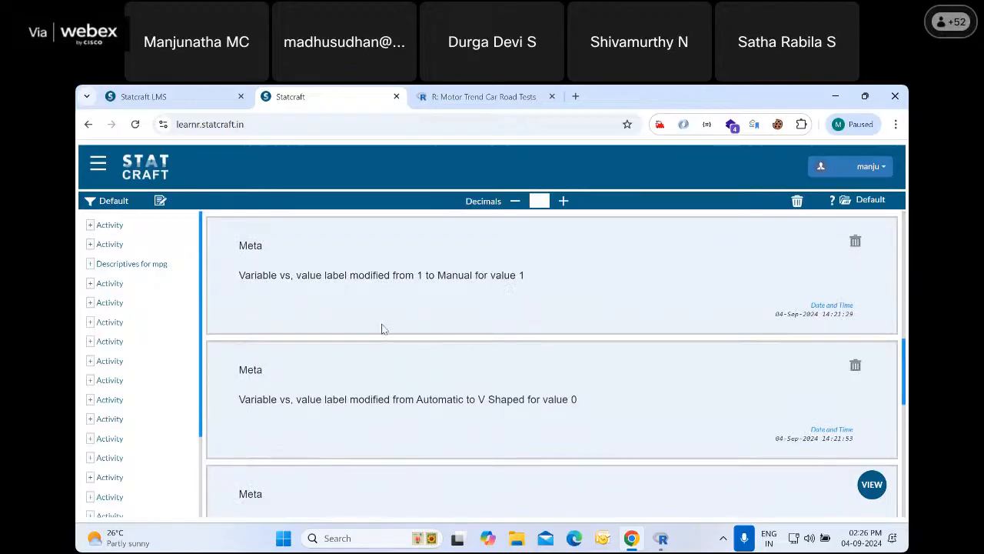
Review the logged table activation, variable label, measure and value label changes in the output, through to the Shape of the Engine frequency table
{"action": "scroll", "coordinate": [389, 294], "scroll_direction": "up", "scroll_amount": 2}
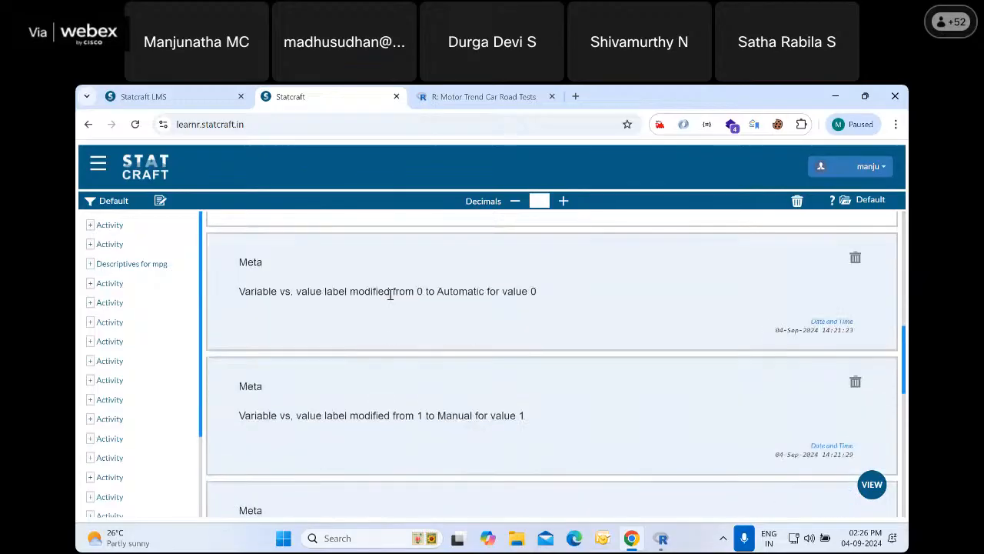
{"action": "scroll", "coordinate": [389, 294], "scroll_direction": "up", "scroll_amount": 4}
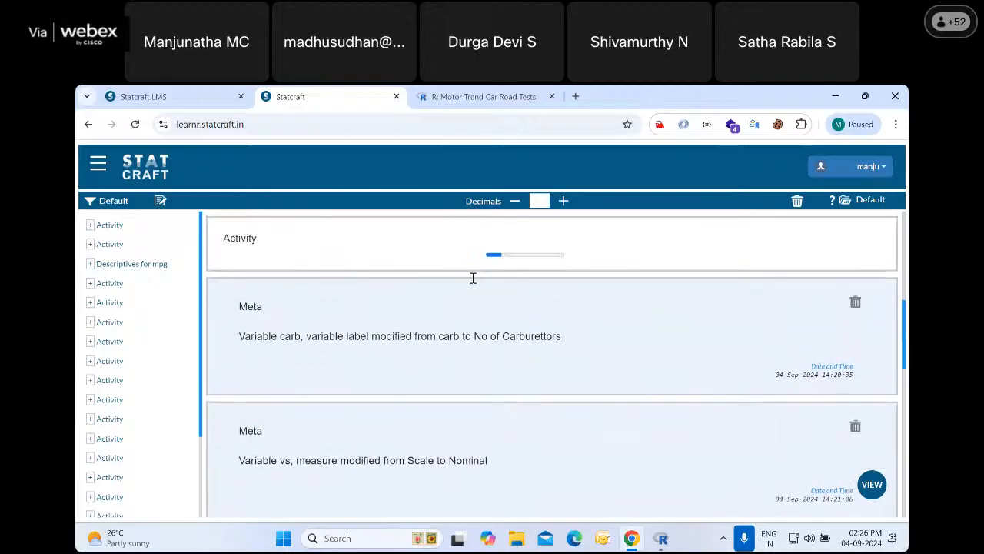
{"action": "scroll", "coordinate": [692, 265], "scroll_direction": "up", "scroll_amount": 6}
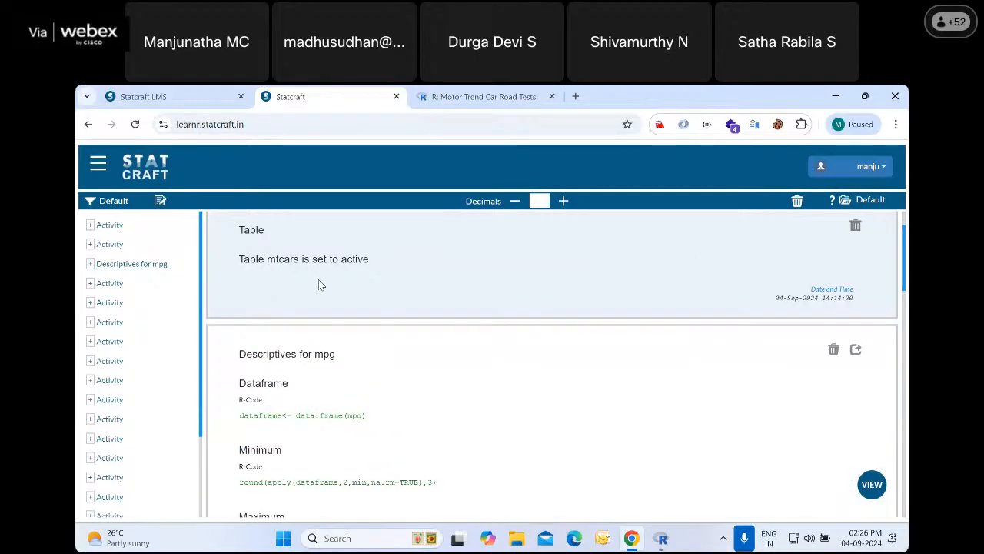
{"action": "scroll", "coordinate": [417, 348], "scroll_direction": "down", "scroll_amount": 2}
{"action": "scroll", "coordinate": [417, 350], "scroll_direction": "down", "scroll_amount": 5}
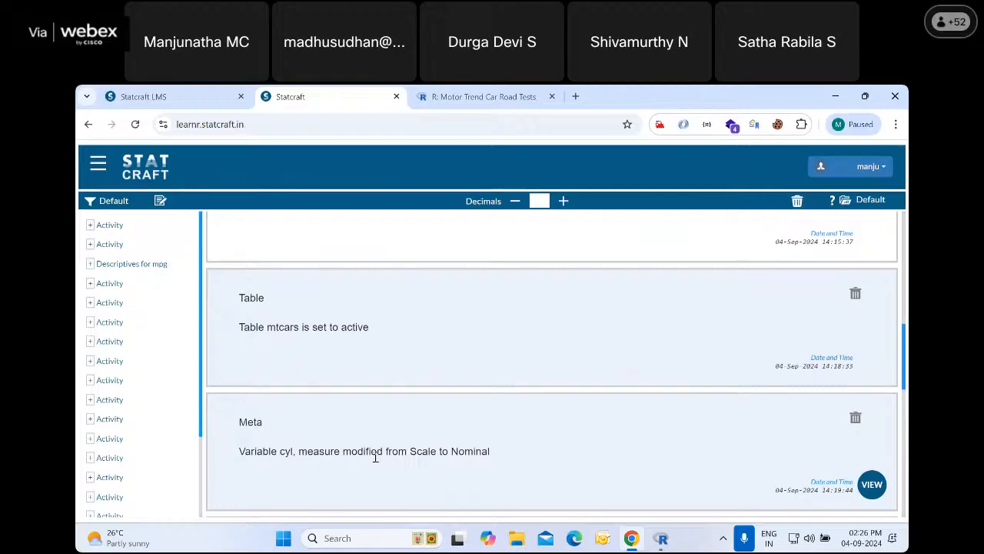
{"action": "scroll", "coordinate": [537, 426], "scroll_direction": "down", "scroll_amount": 2}
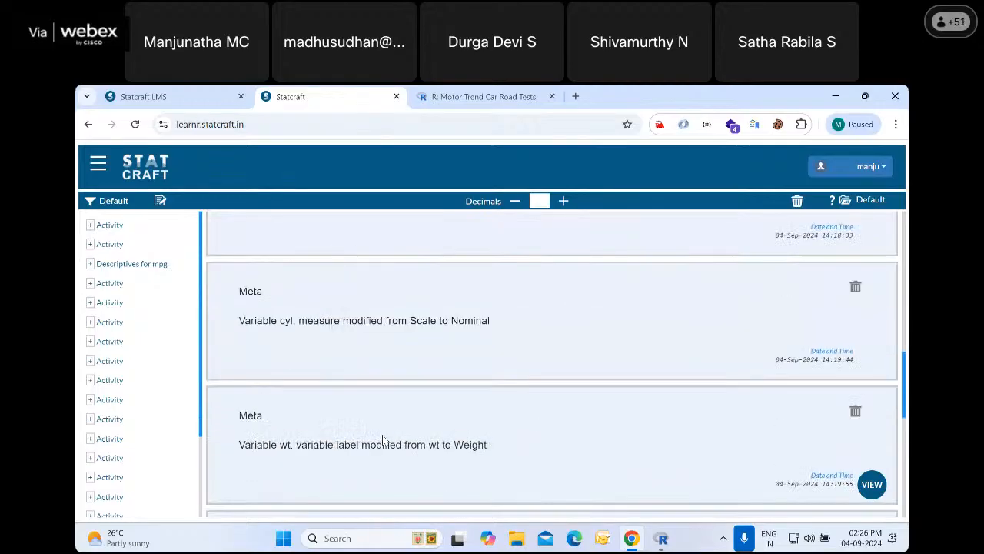
{"action": "scroll", "coordinate": [499, 432], "scroll_direction": "down", "scroll_amount": 1}
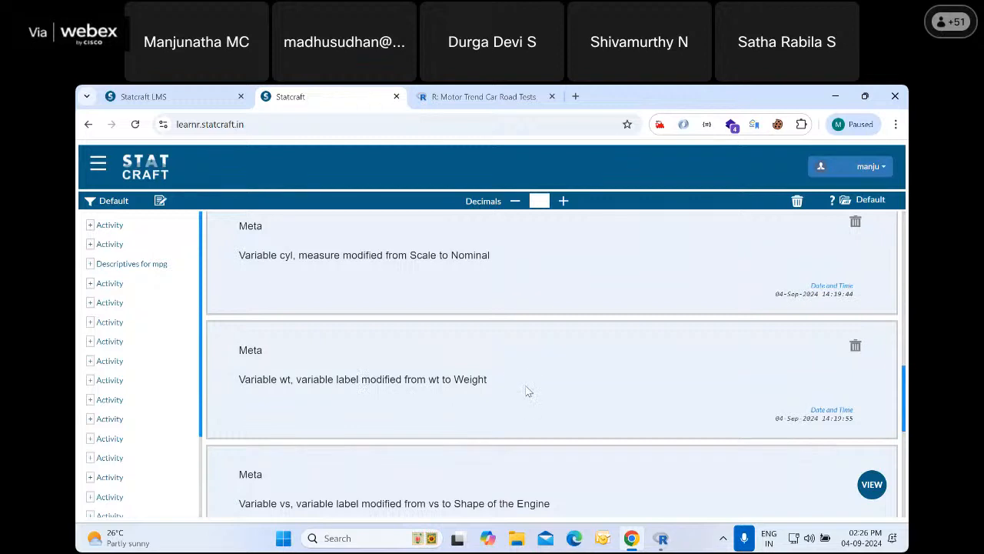
{"action": "scroll", "coordinate": [367, 356], "scroll_direction": "down", "scroll_amount": 1}
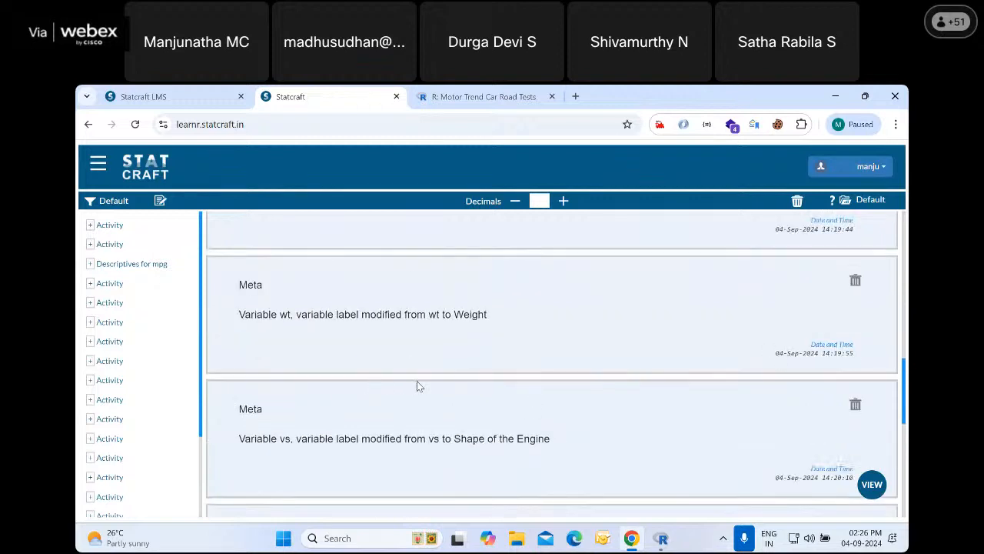
{"action": "scroll", "coordinate": [447, 380], "scroll_direction": "down", "scroll_amount": 8}
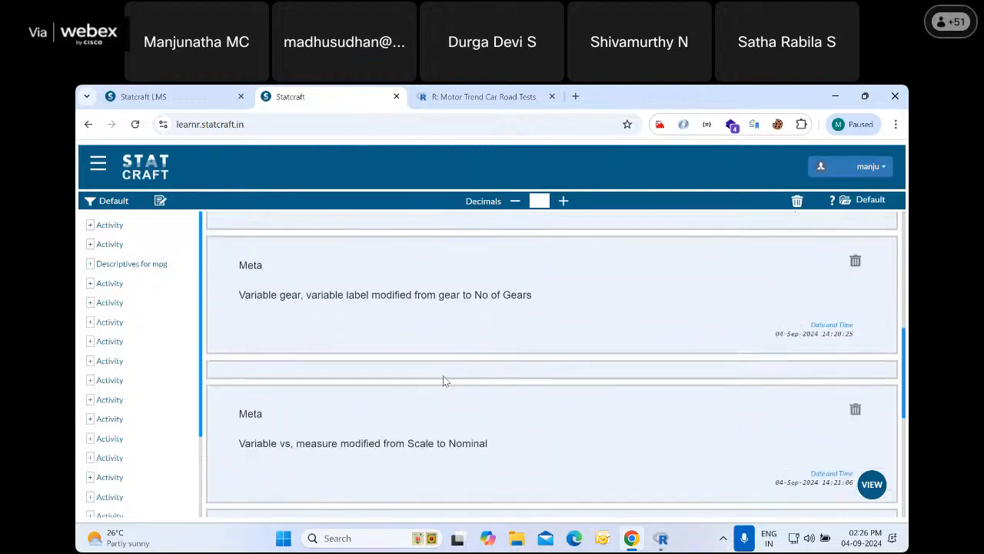
{"action": "scroll", "coordinate": [443, 380], "scroll_direction": "down", "scroll_amount": 10}
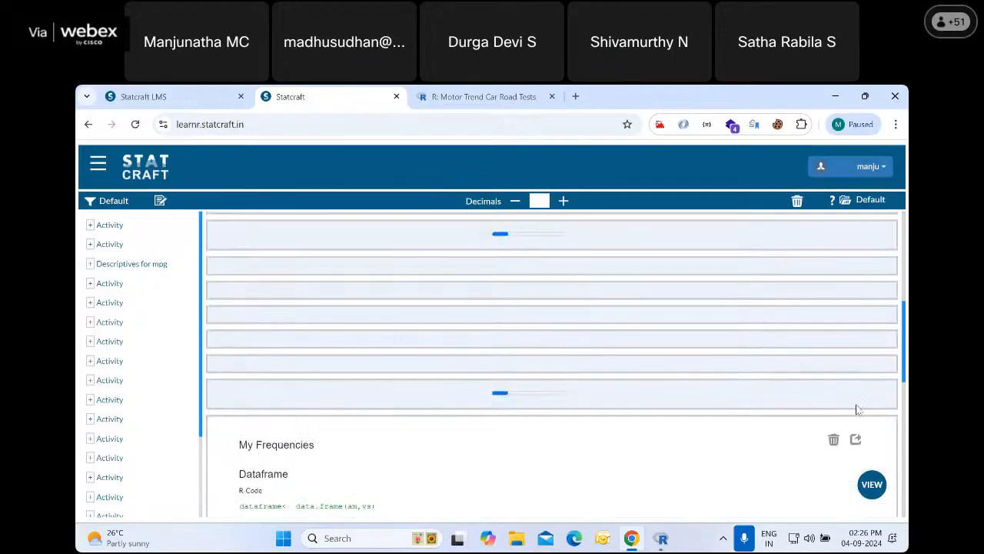
{"action": "scroll", "coordinate": [859, 448], "scroll_direction": "up", "scroll_amount": 2}
{"action": "scroll", "coordinate": [862, 411], "scroll_direction": "down", "scroll_amount": 5}
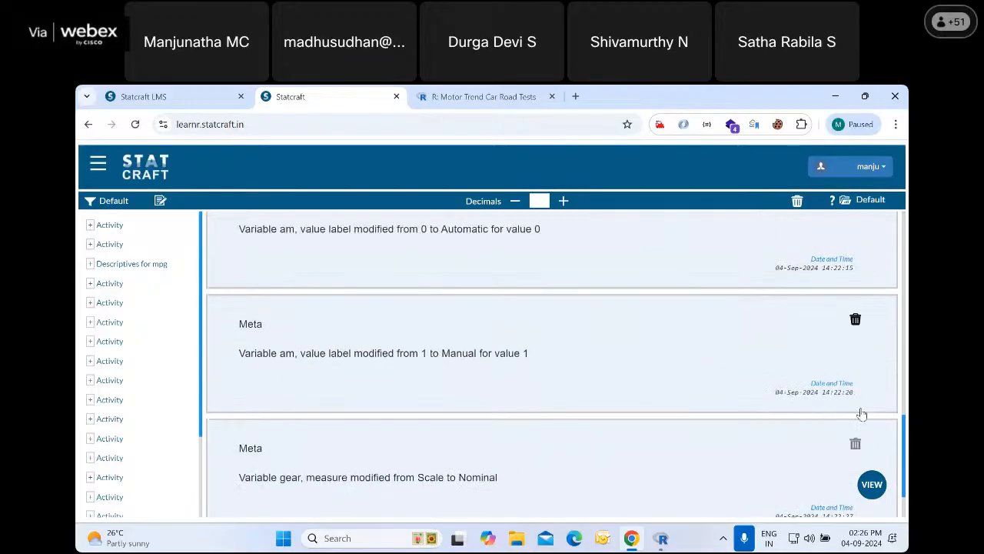
{"action": "scroll", "coordinate": [523, 400], "scroll_direction": "down", "scroll_amount": 4}
{"action": "scroll", "coordinate": [522, 401], "scroll_direction": "down", "scroll_amount": 6}
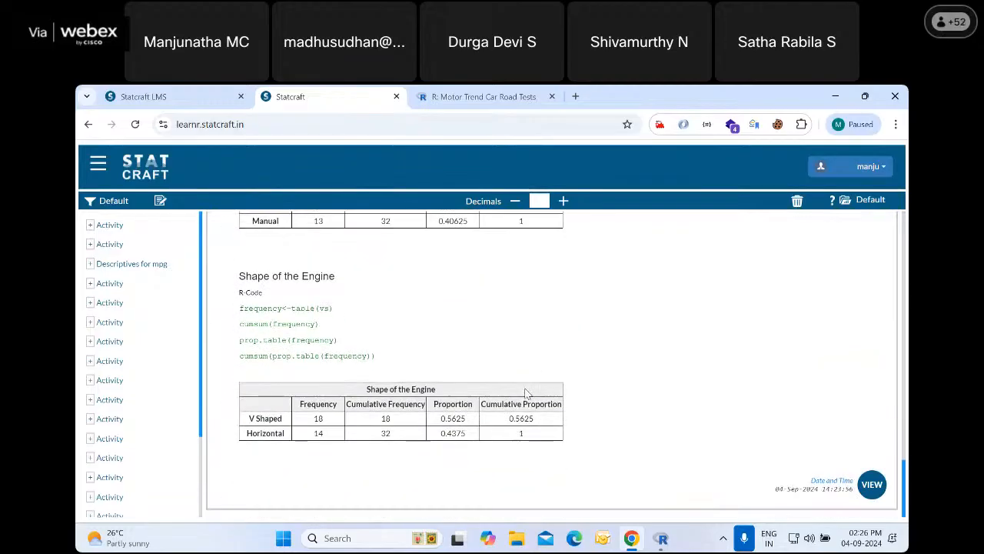
Switch from the analysis output to the data view of the mtcars records
{"action": "left_click", "coordinate": [872, 484]}
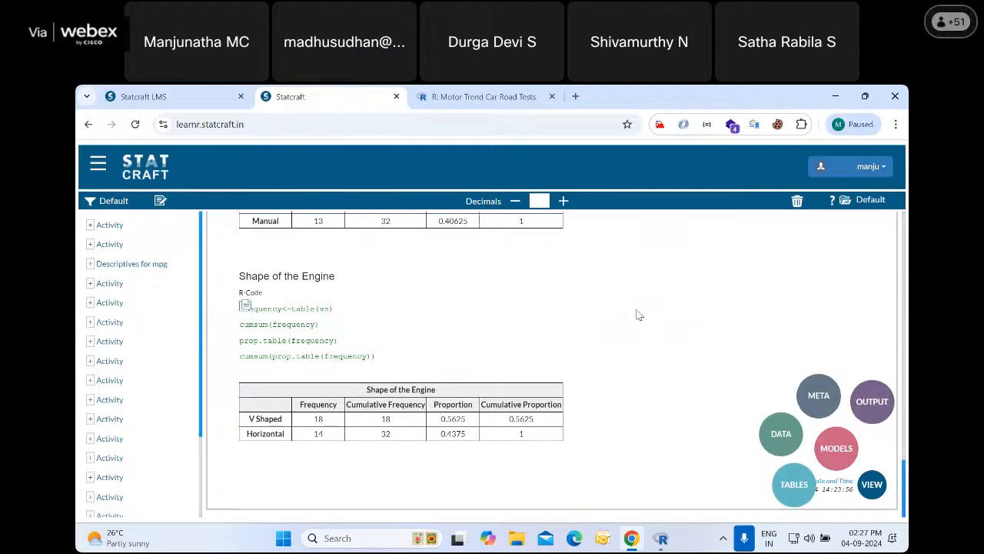
{"action": "left_click", "coordinate": [876, 488]}
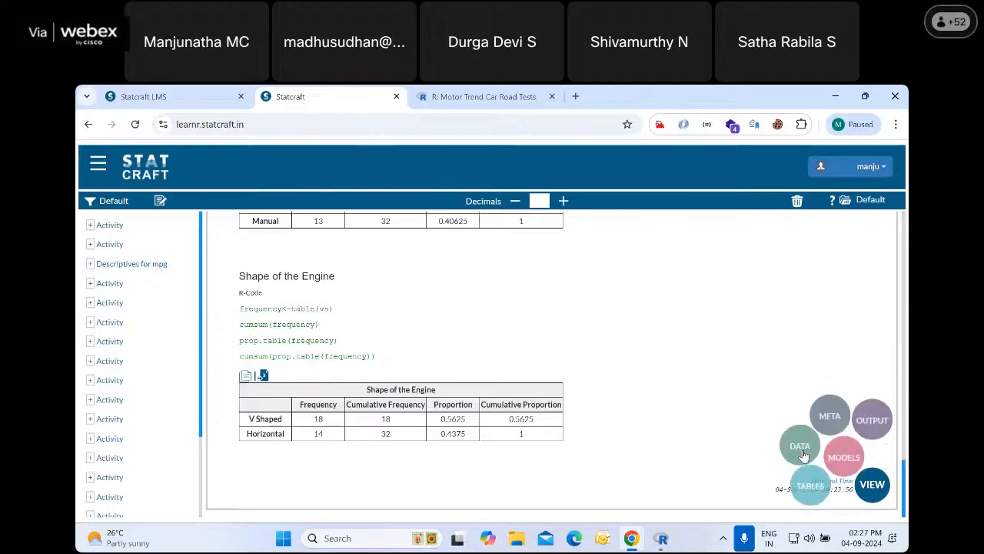
{"action": "left_click", "coordinate": [779, 433]}
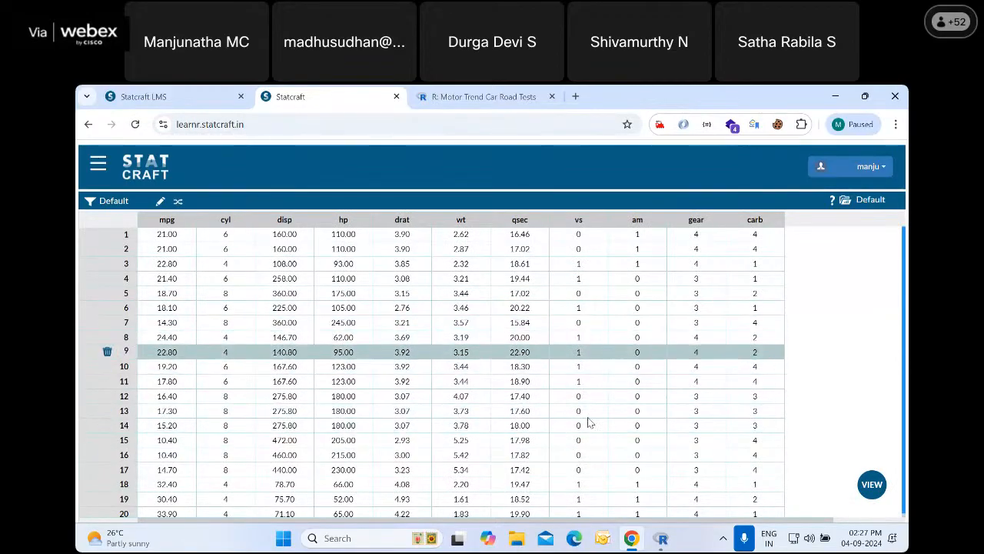
{"action": "left_click", "coordinate": [100, 167]}
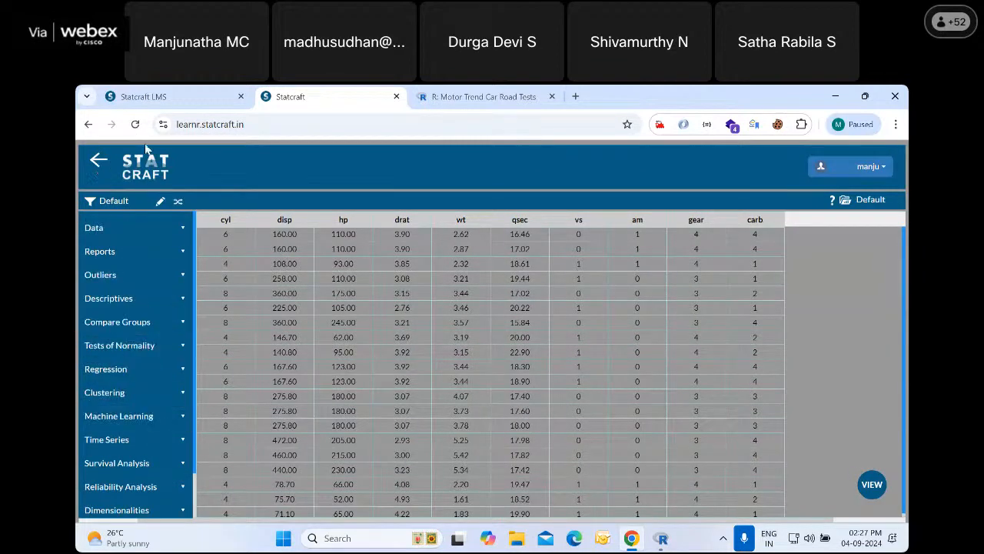
{"action": "left_click", "coordinate": [137, 229]}
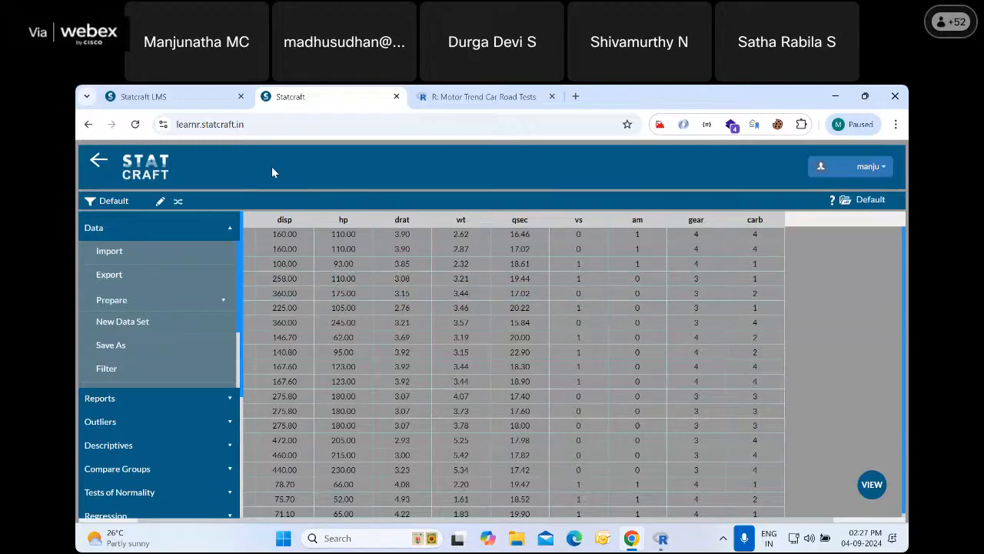
{"action": "left_click", "coordinate": [98, 165]}
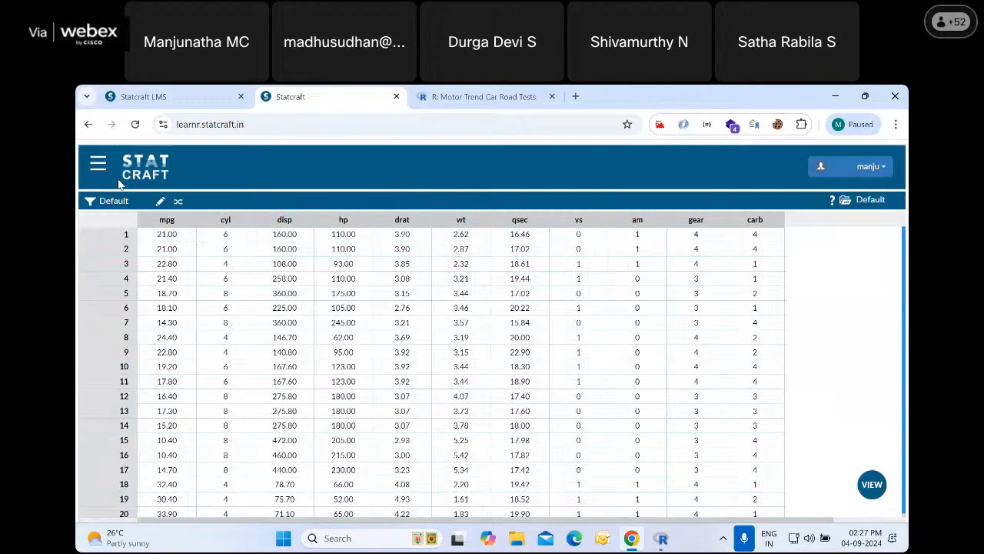
Export all mtcars variables to a CSV file named demoexport, saving both the value labels and the variable labels
{"action": "left_click", "coordinate": [100, 165]}
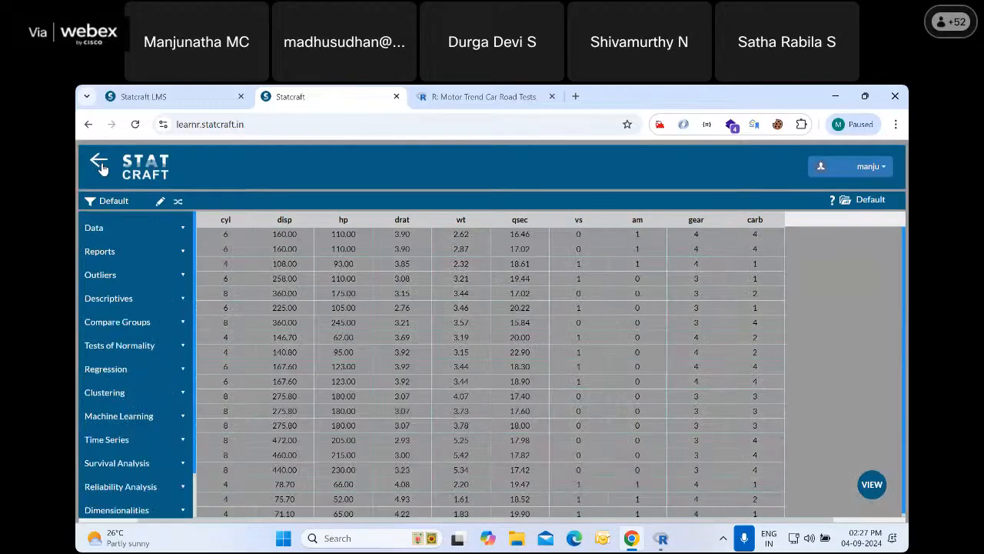
{"action": "left_click", "coordinate": [110, 227]}
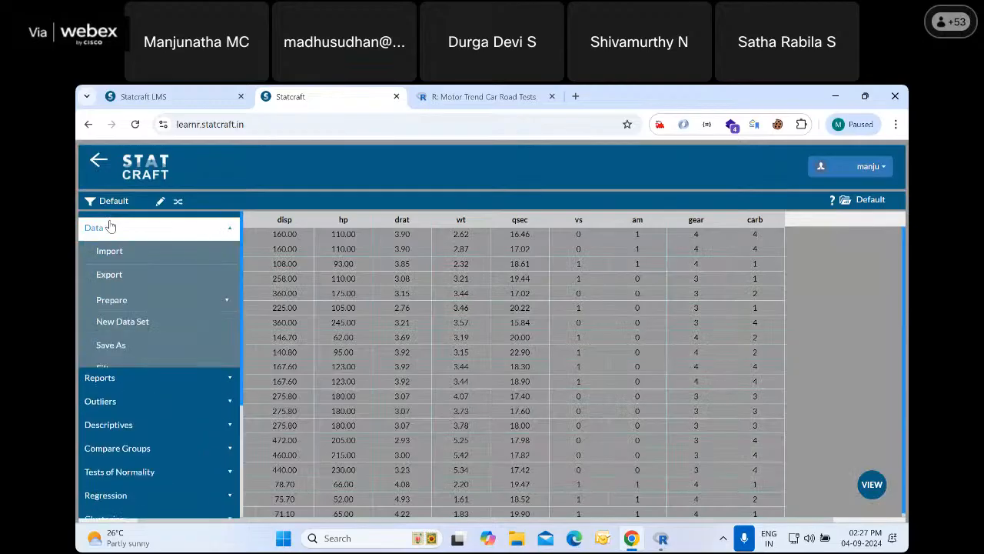
{"action": "left_click", "coordinate": [110, 276]}
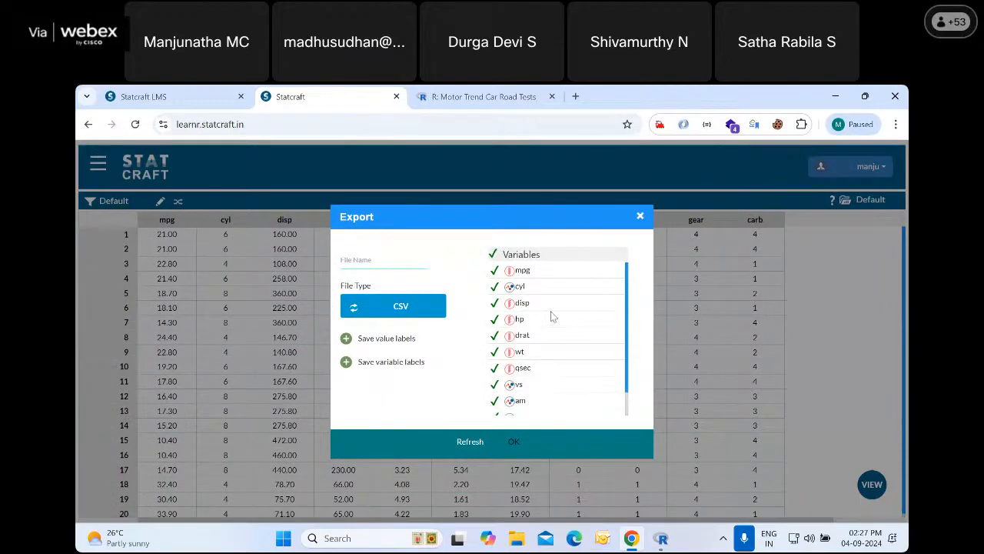
{"action": "scroll", "coordinate": [545, 325], "scroll_direction": "down", "scroll_amount": 1}
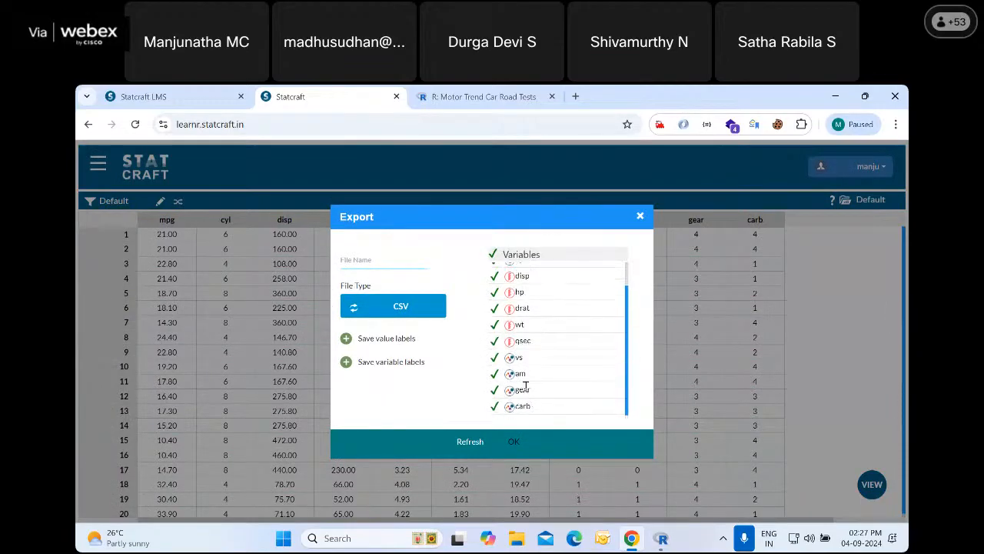
{"action": "scroll", "coordinate": [514, 347], "scroll_direction": "up", "scroll_amount": 1}
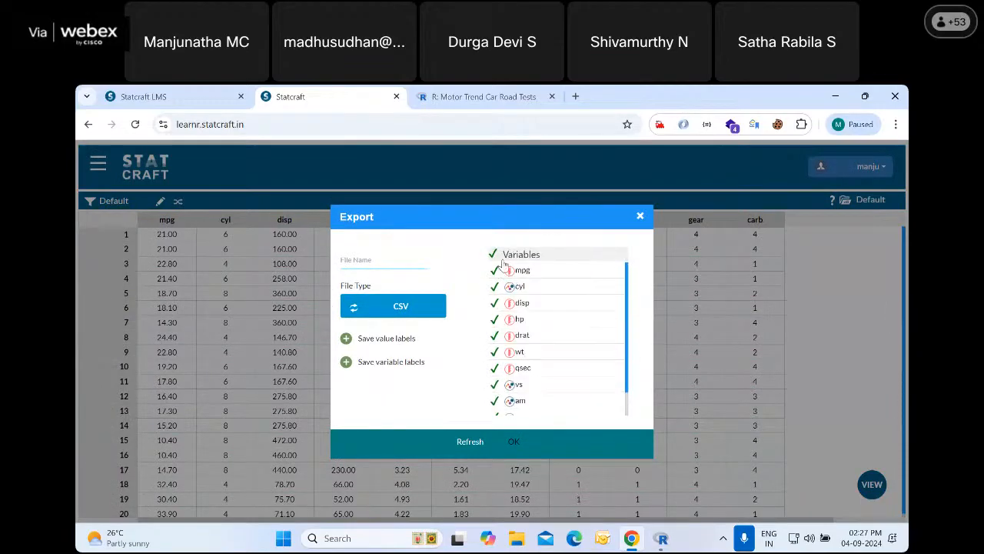
{"action": "scroll", "coordinate": [514, 346], "scroll_direction": "down", "scroll_amount": 1}
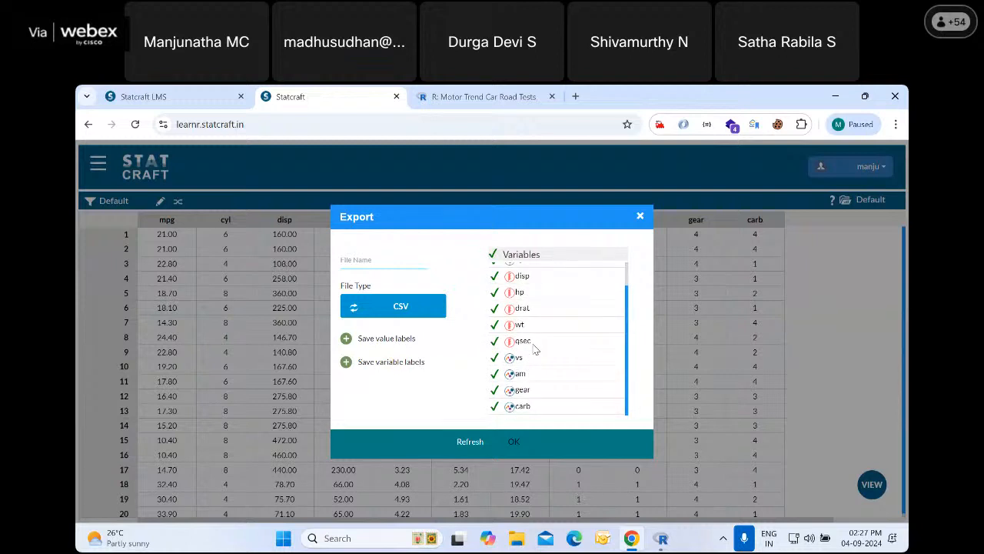
{"action": "scroll", "coordinate": [536, 348], "scroll_direction": "up", "scroll_amount": 1}
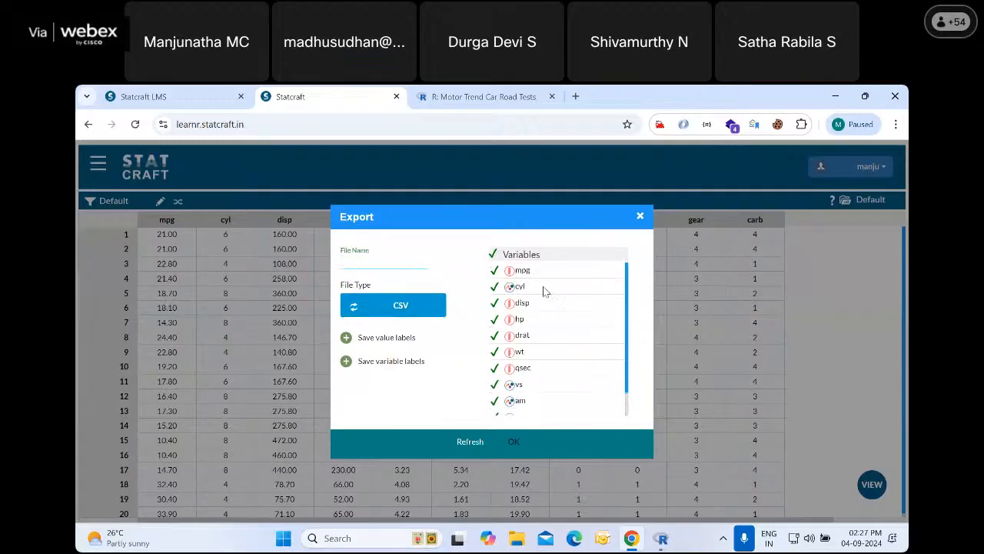
{"action": "type", "text": "emoexport"}
{"action": "left_click", "coordinate": [346, 339]}
{"action": "left_click", "coordinate": [348, 364]}
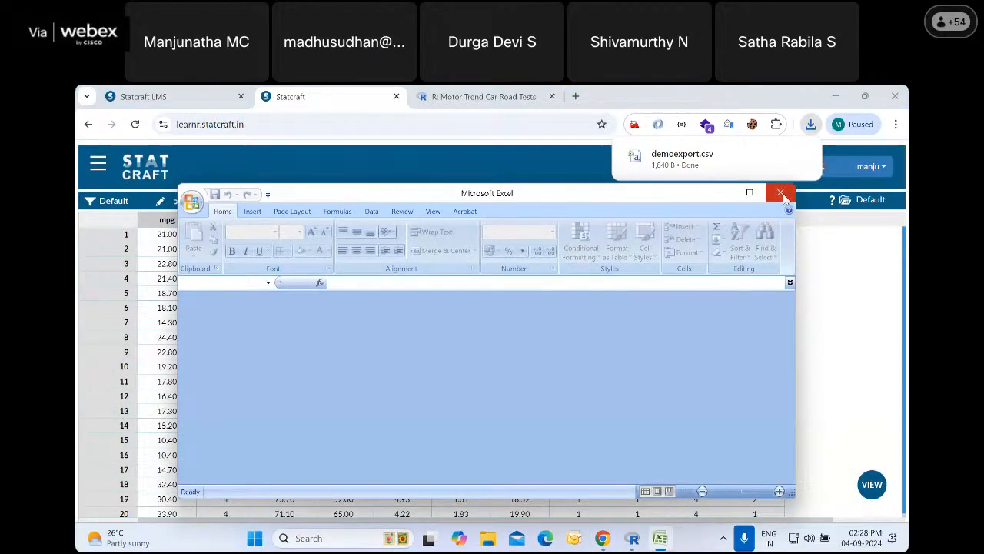
{"action": "left_click", "coordinate": [781, 194]}
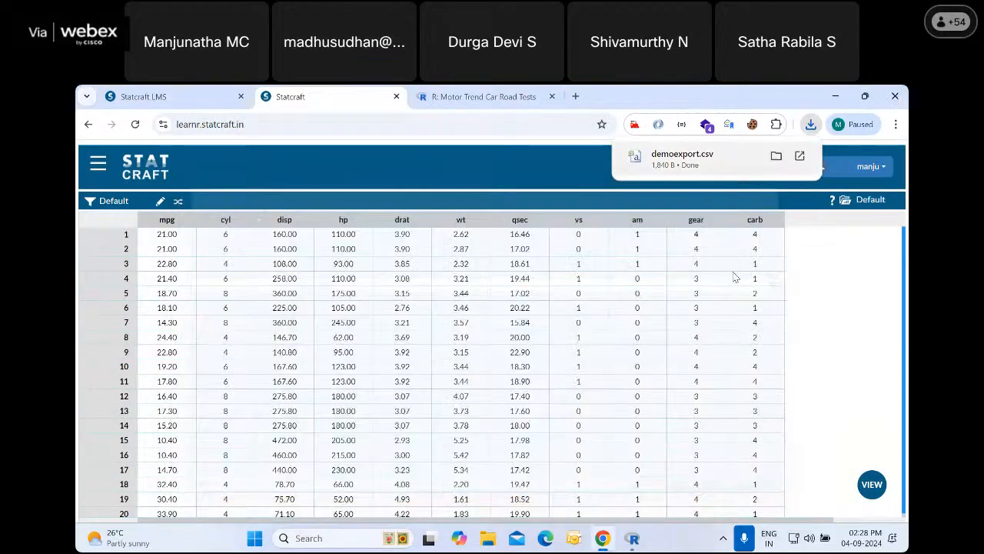
Launch Excel from the Windows search and create a blank workbook
{"action": "left_click", "coordinate": [349, 538]}
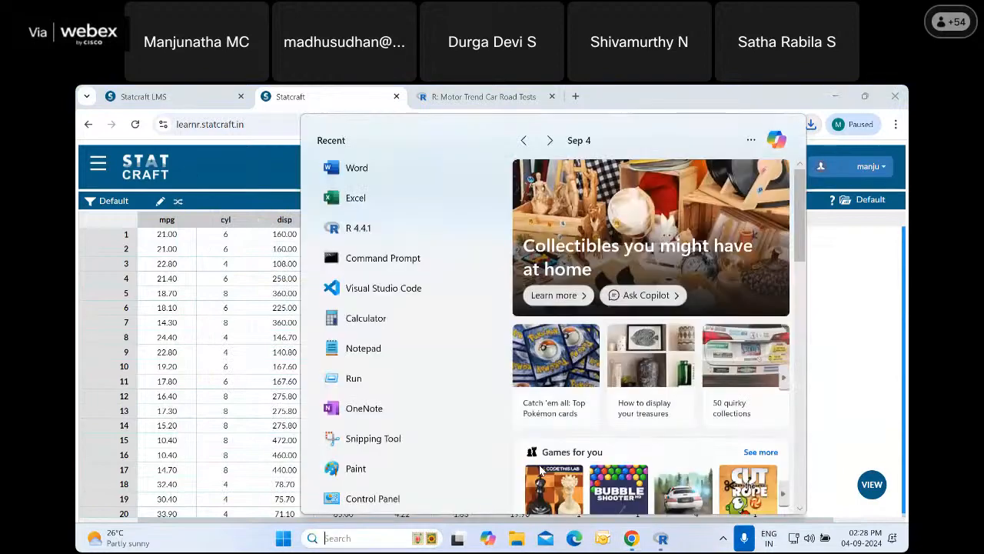
{"action": "type", "text": "excel"}
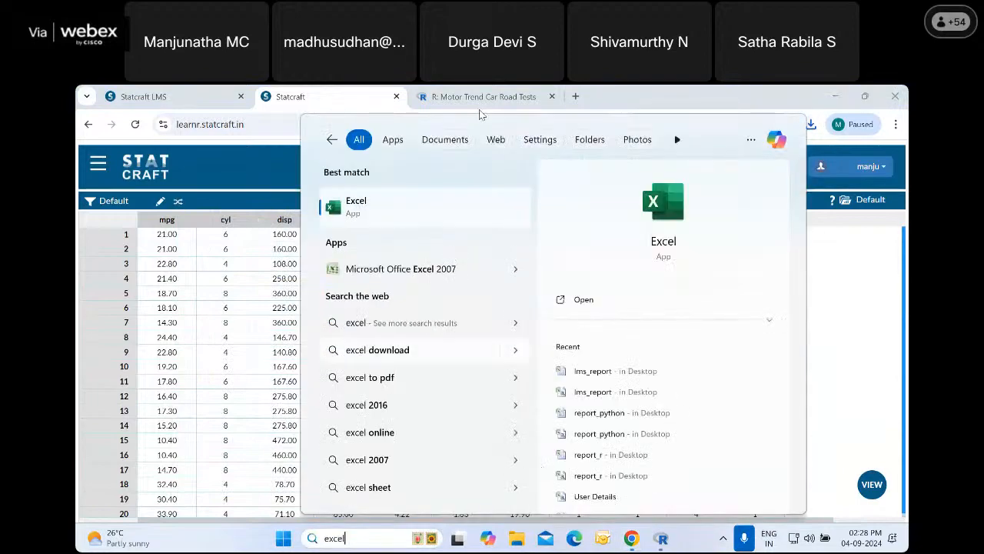
{"action": "left_click", "coordinate": [364, 202]}
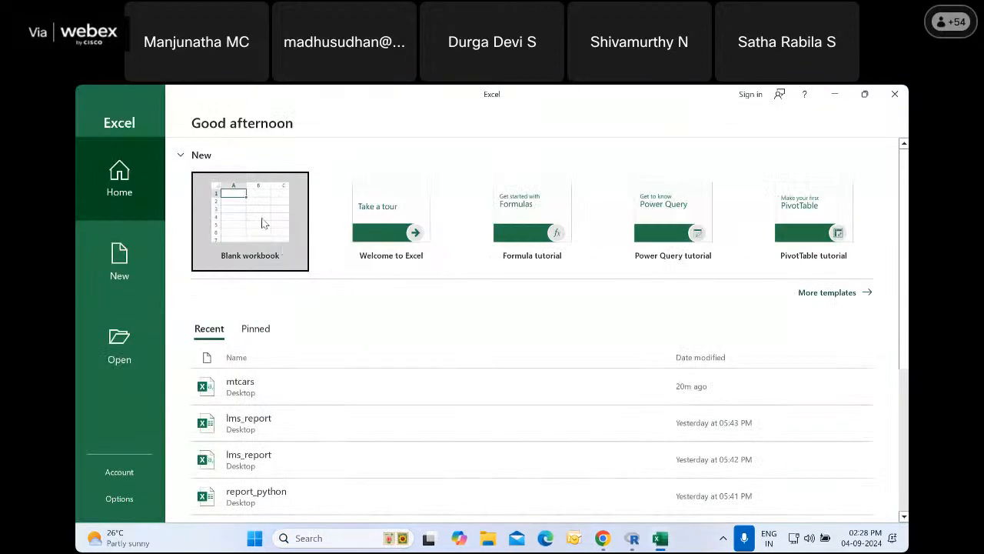
{"action": "left_click", "coordinate": [262, 218]}
Browse to the Downloads folder in Excel, list all file types and open the demoexport file
{"action": "left_click", "coordinate": [102, 115]}
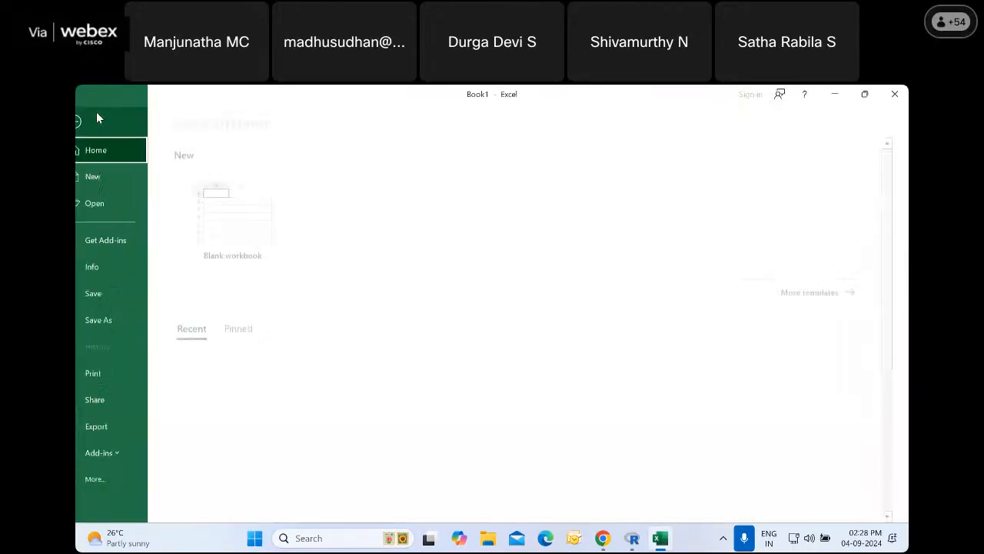
{"action": "left_click", "coordinate": [110, 203]}
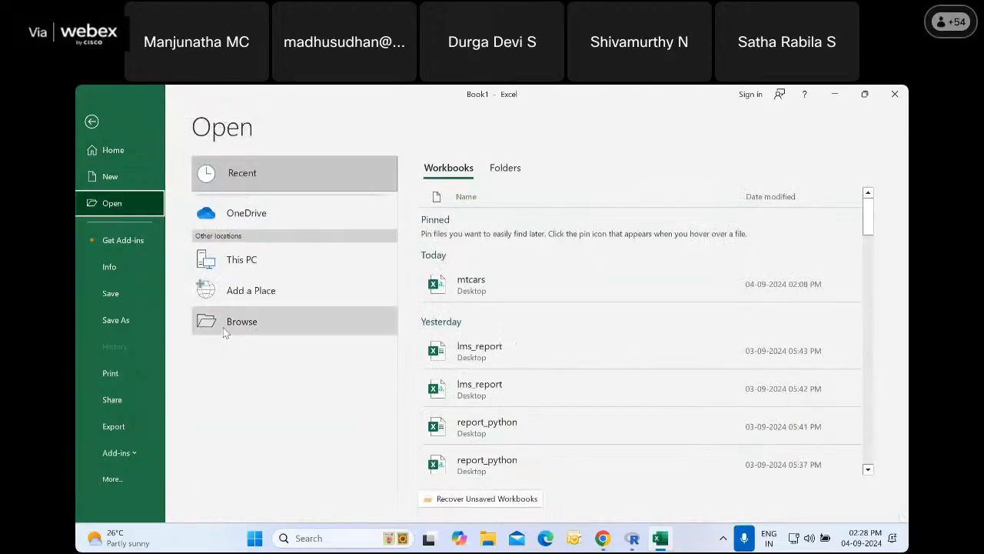
{"action": "left_click", "coordinate": [235, 322]}
{"action": "left_click", "coordinate": [145, 231]}
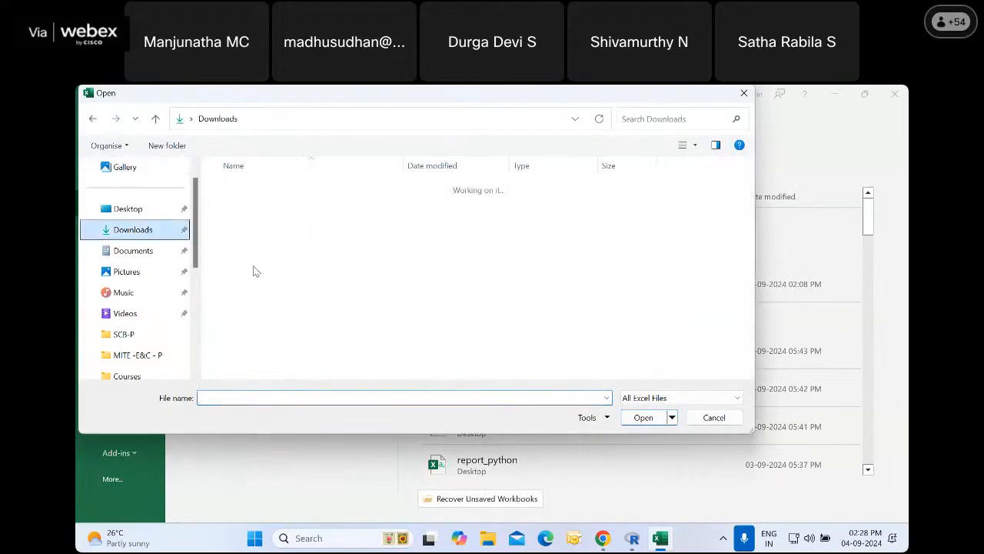
{"action": "left_click", "coordinate": [639, 398]}
{"action": "left_click", "coordinate": [626, 168]}
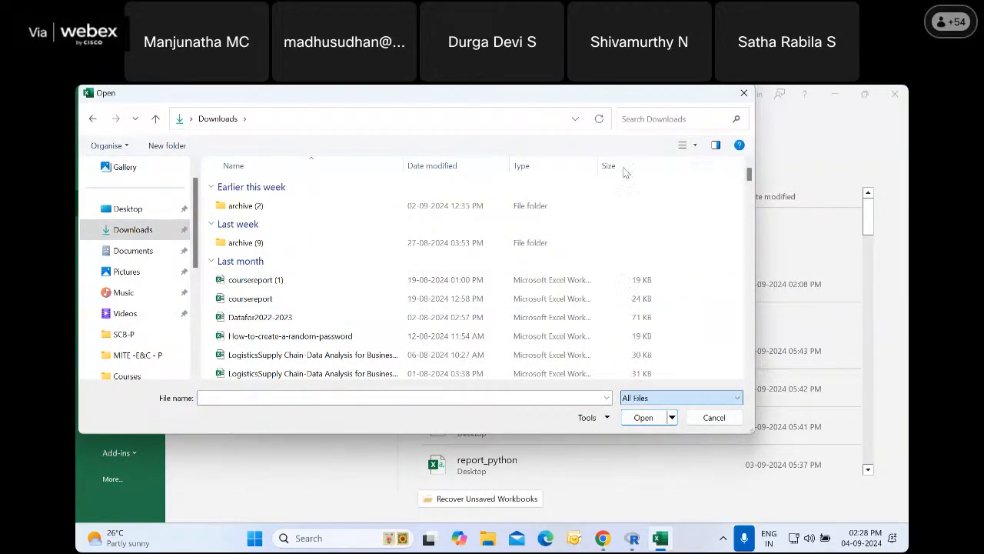
{"action": "left_click", "coordinate": [254, 205]}
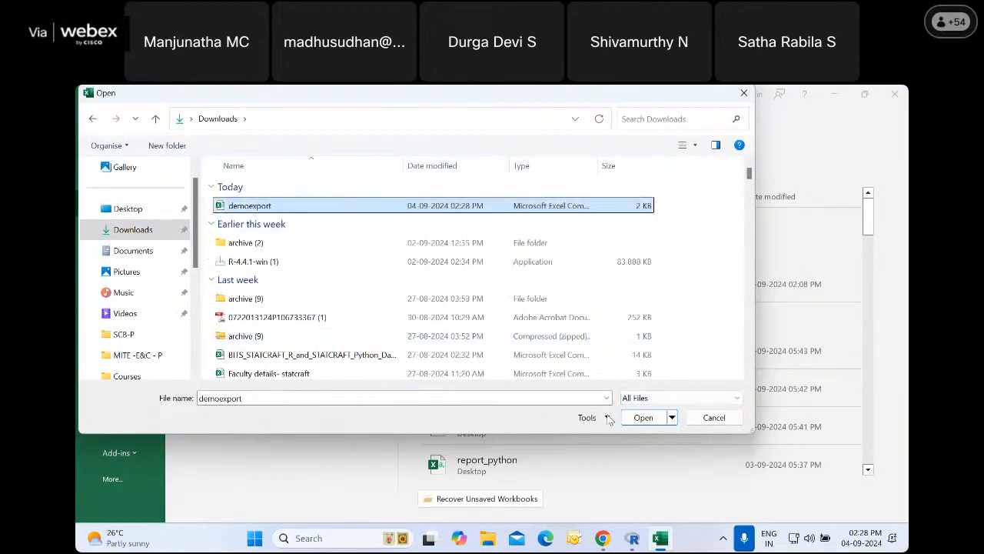
{"action": "left_click", "coordinate": [641, 417]}
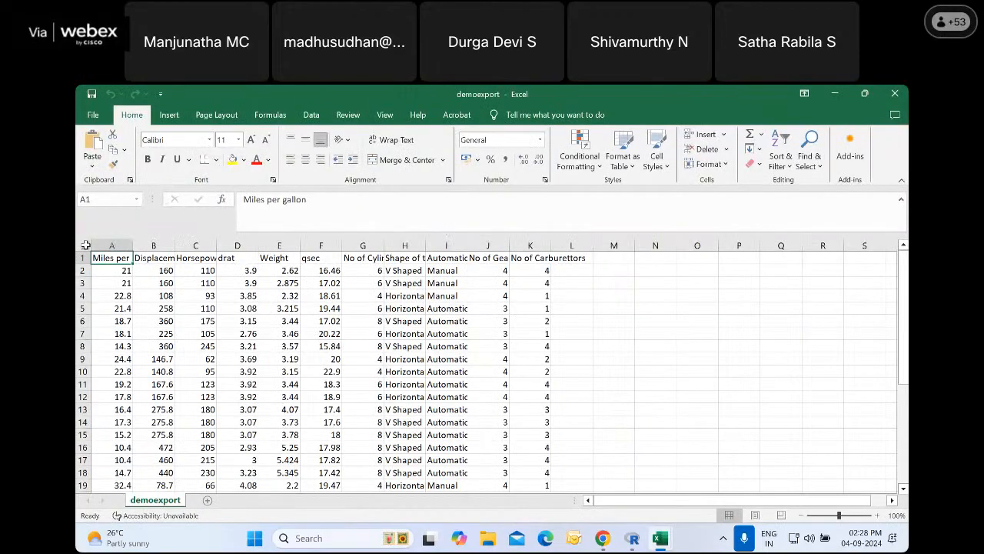
Fit all columns of the demoexport sheet to their contents and check the exported variable labels and value labels
{"action": "left_click", "coordinate": [86, 245]}
{"action": "double_click", "coordinate": [426, 244]}
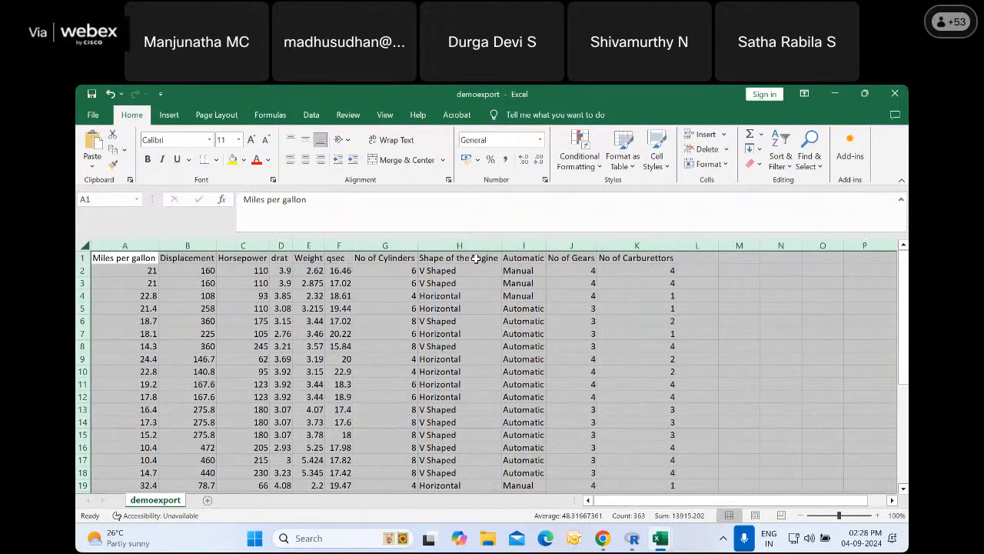
{"action": "left_click", "coordinate": [475, 259]}
{"action": "left_click", "coordinate": [550, 258]}
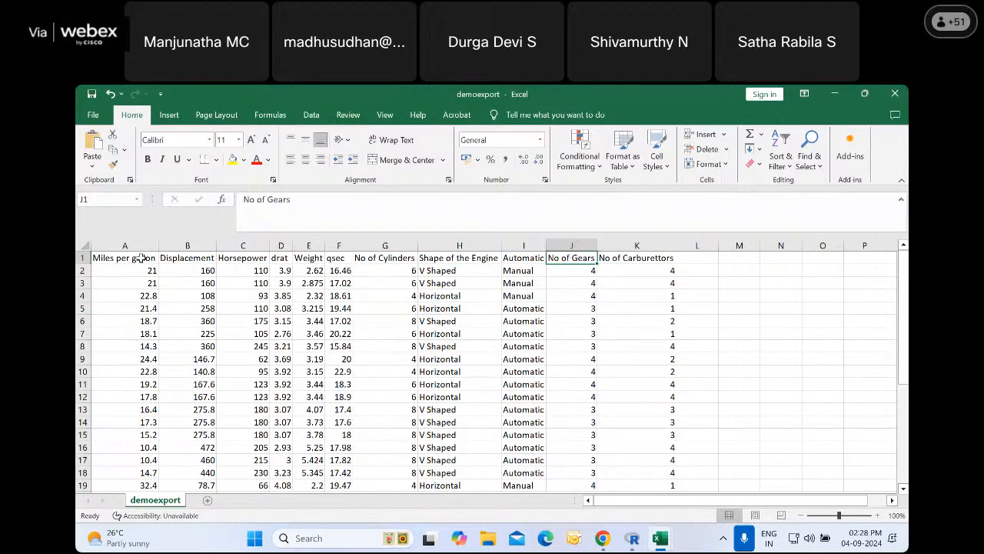
{"action": "left_click", "coordinate": [127, 259]}
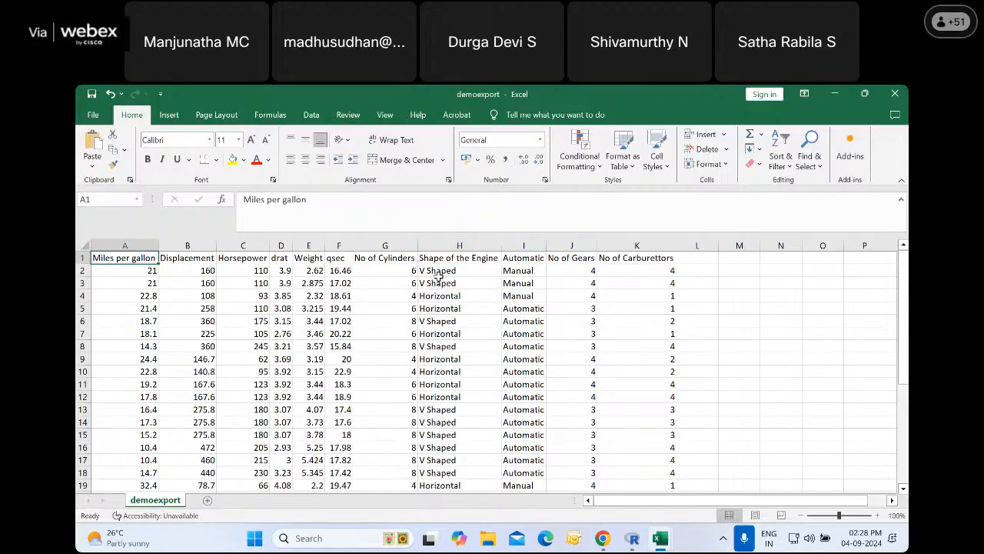
{"action": "left_click", "coordinate": [458, 308]}
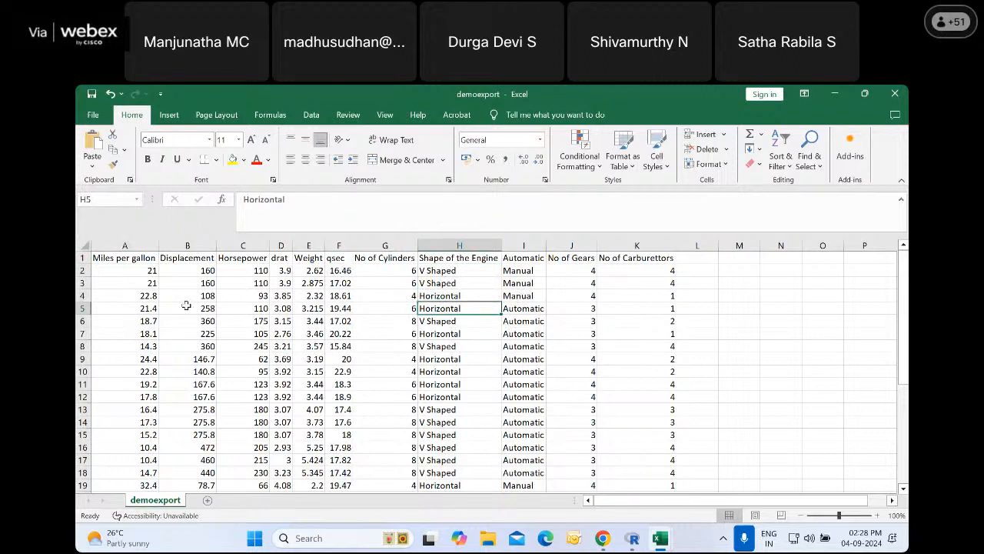
Close the demoexport file without saving changes and switch back to Statcraft in Chrome
{"action": "key", "text": "ctrl+w"}
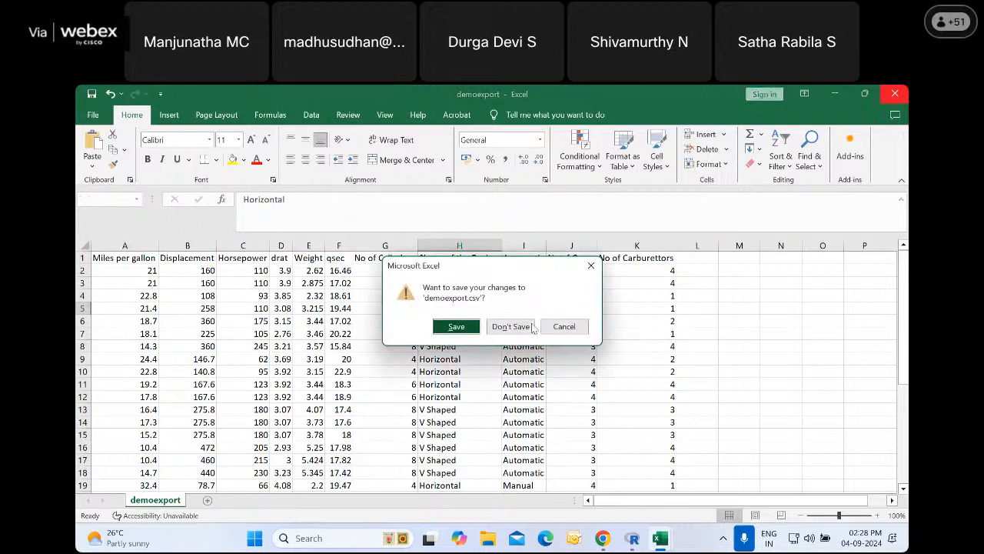
{"action": "left_click", "coordinate": [512, 327]}
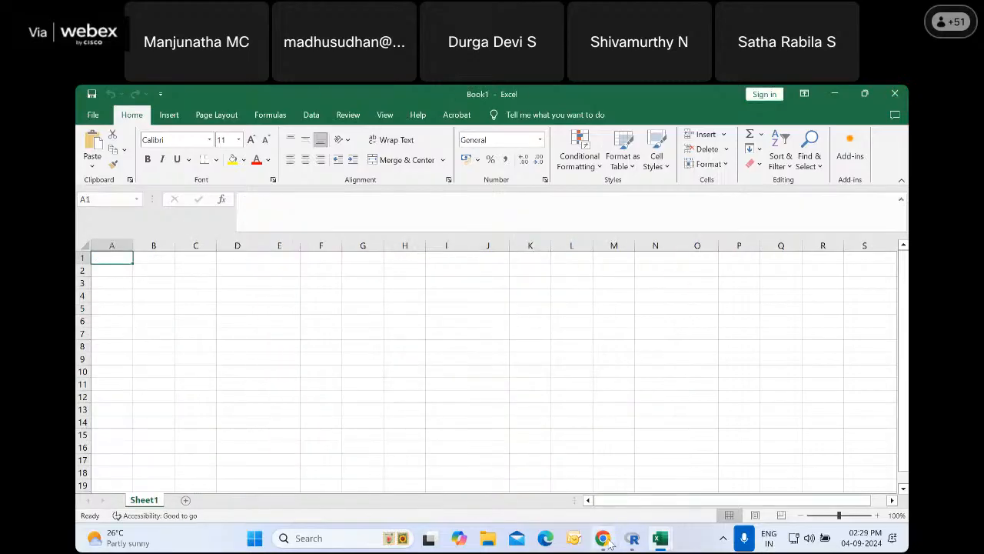
{"action": "left_click", "coordinate": [606, 539]}
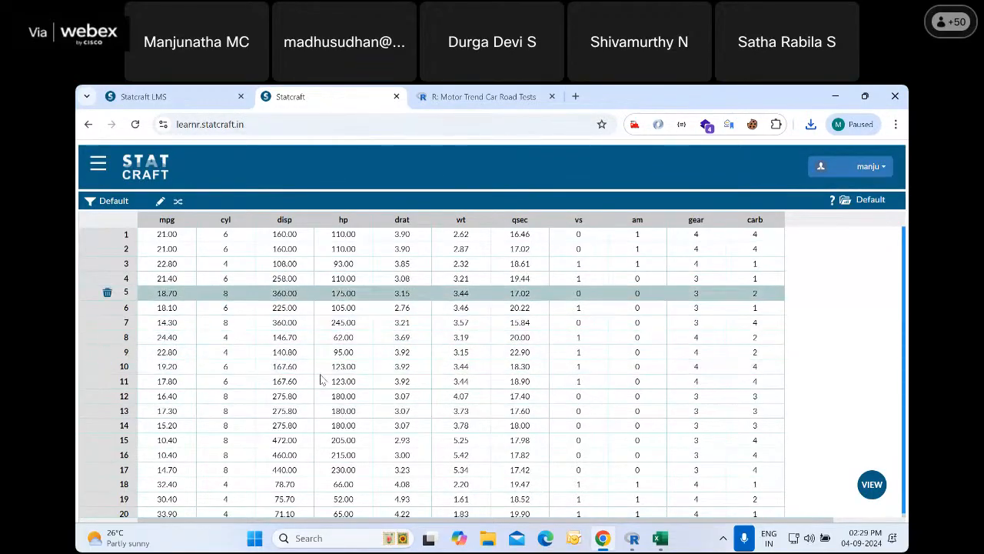
Examine the available data management functions, including the Prepare options Derive, Recode and Lead/Lag, and the outlier procedures
{"action": "left_click", "coordinate": [98, 164]}
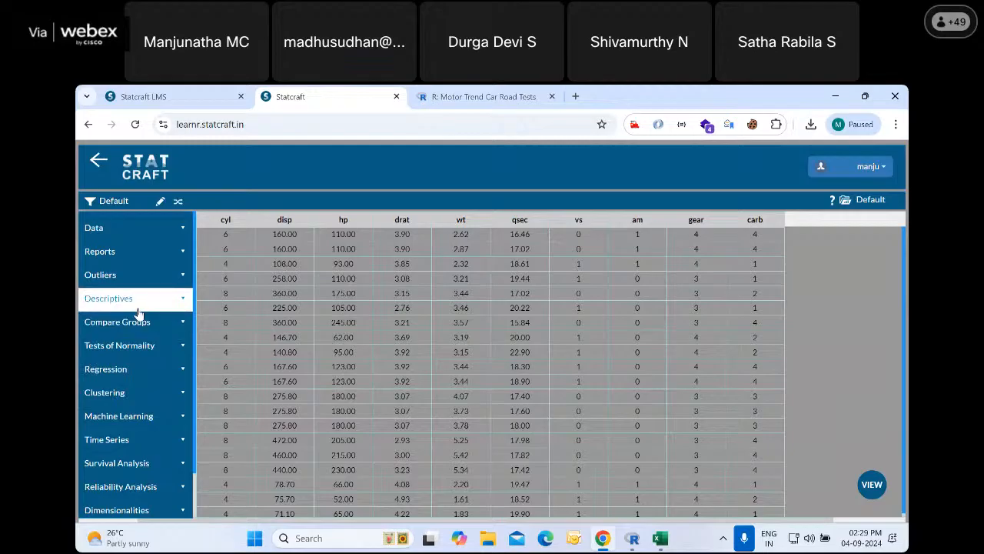
{"action": "left_click", "coordinate": [130, 233]}
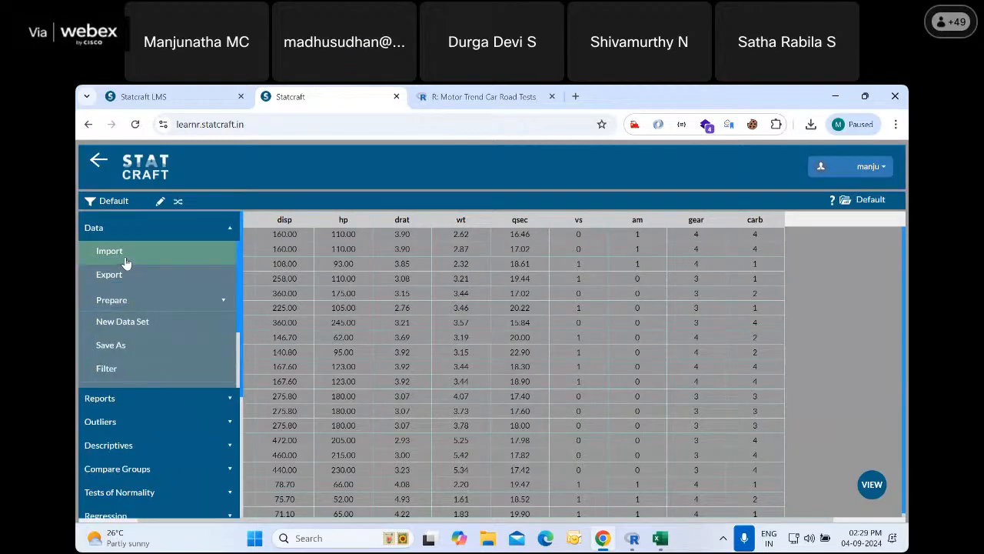
{"action": "left_click", "coordinate": [141, 301]}
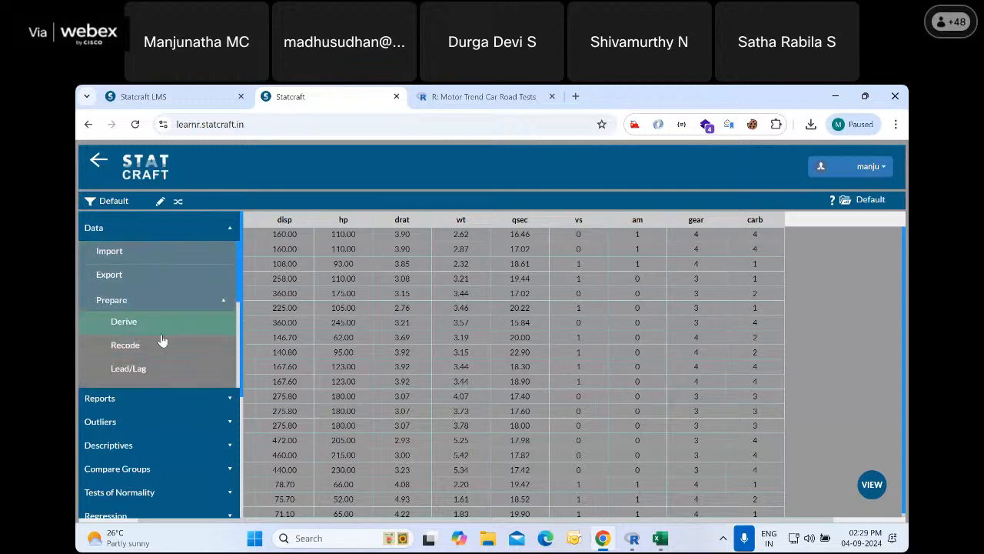
{"action": "scroll", "coordinate": [160, 315], "scroll_direction": "down", "scroll_amount": 1}
{"action": "scroll", "coordinate": [159, 292], "scroll_direction": "up", "scroll_amount": 1}
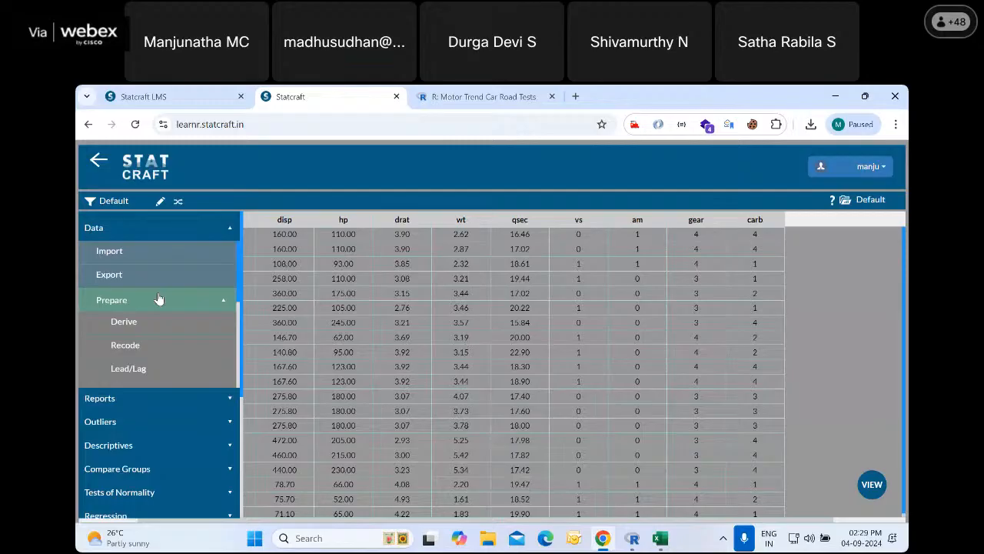
{"action": "left_click", "coordinate": [158, 346]}
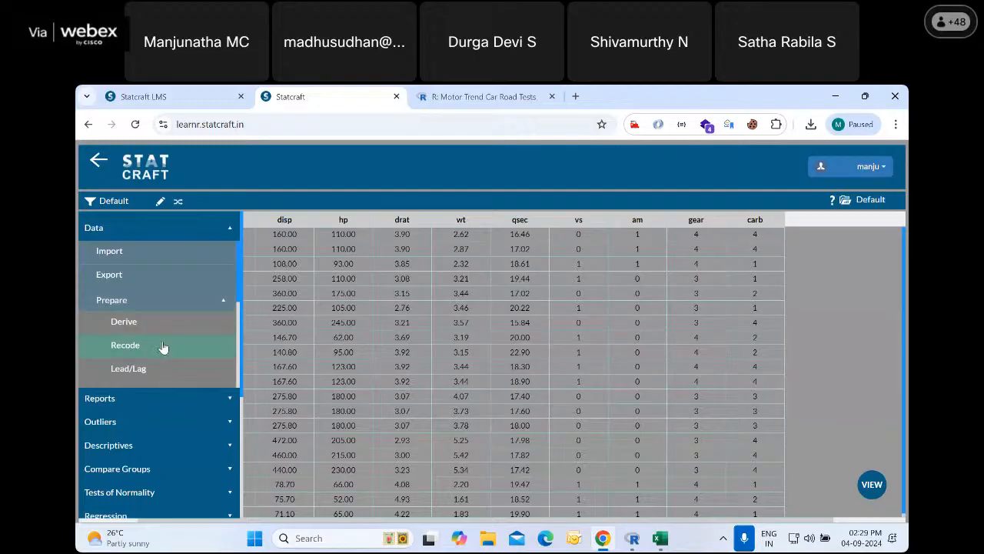
{"action": "scroll", "coordinate": [163, 348], "scroll_direction": "down", "scroll_amount": 1}
{"action": "scroll", "coordinate": [146, 323], "scroll_direction": "up", "scroll_amount": 2}
{"action": "left_click", "coordinate": [141, 301]}
{"action": "scroll", "coordinate": [227, 402], "scroll_direction": "down", "scroll_amount": 3}
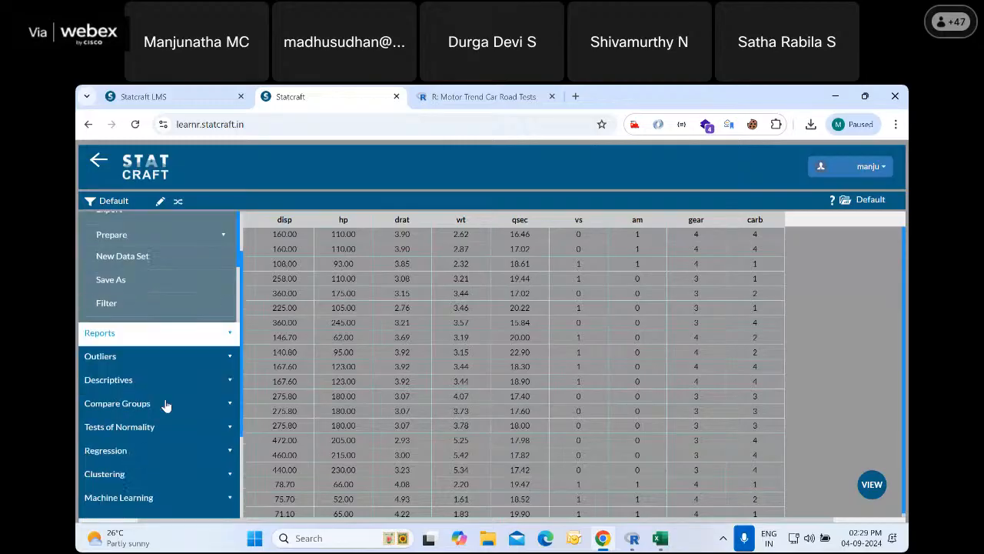
{"action": "scroll", "coordinate": [148, 323], "scroll_direction": "up", "scroll_amount": 1}
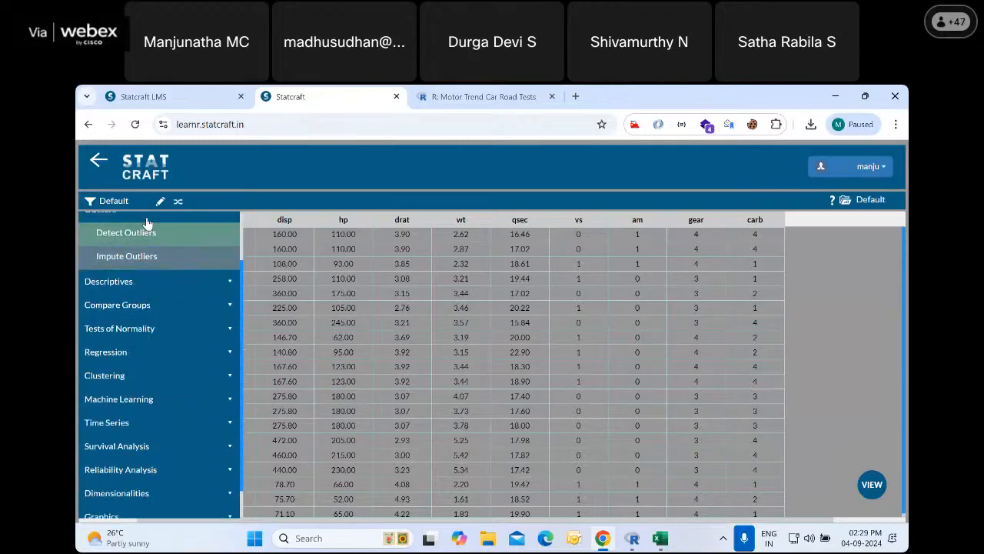
Examine the available descriptive, group comparison and normality procedures, including the t-Test, ANOVA and Non Parametric Test variants
{"action": "left_click", "coordinate": [153, 283]}
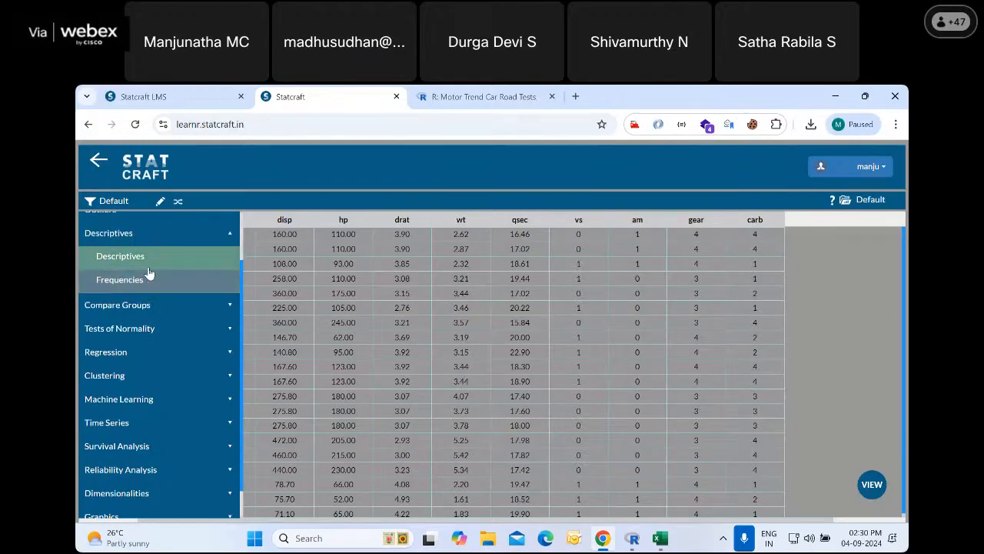
{"action": "left_click", "coordinate": [154, 307]}
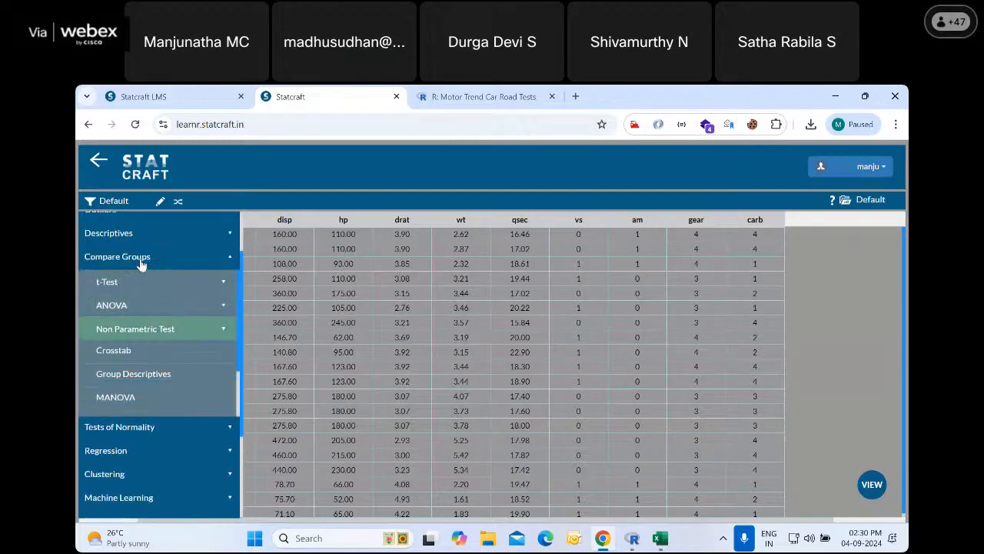
{"action": "left_click", "coordinate": [146, 282]}
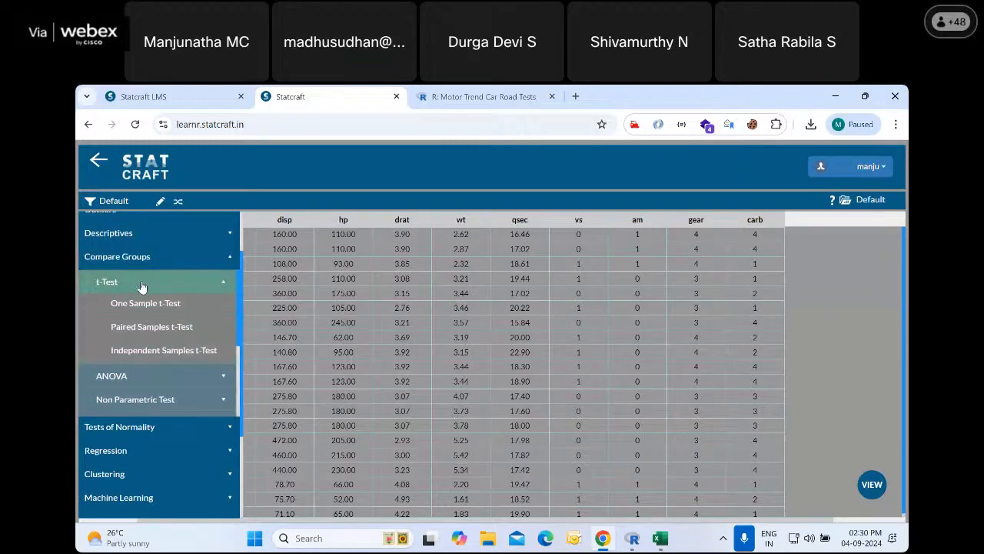
{"action": "left_click", "coordinate": [139, 284]}
{"action": "left_click", "coordinate": [139, 308]}
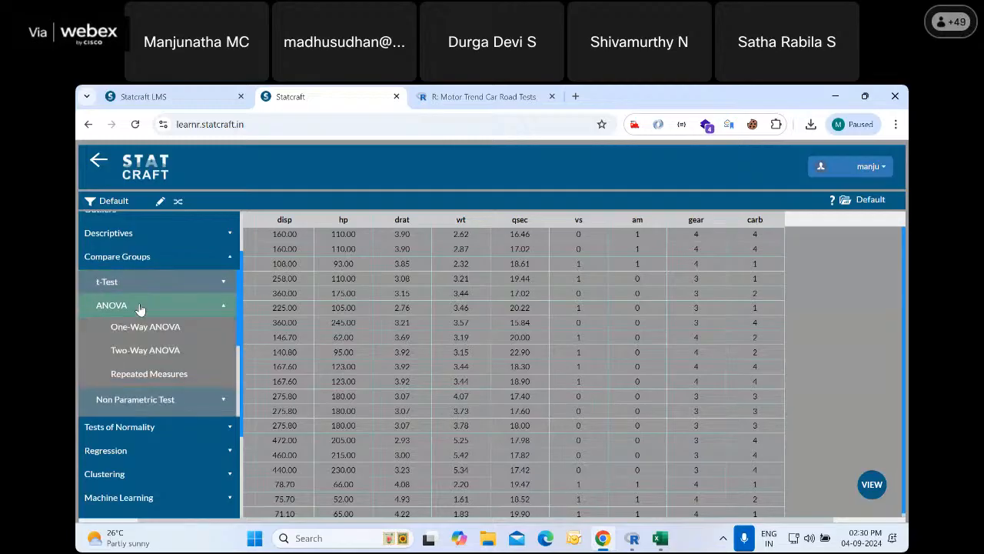
{"action": "left_click", "coordinate": [139, 309]}
{"action": "left_click", "coordinate": [138, 329]}
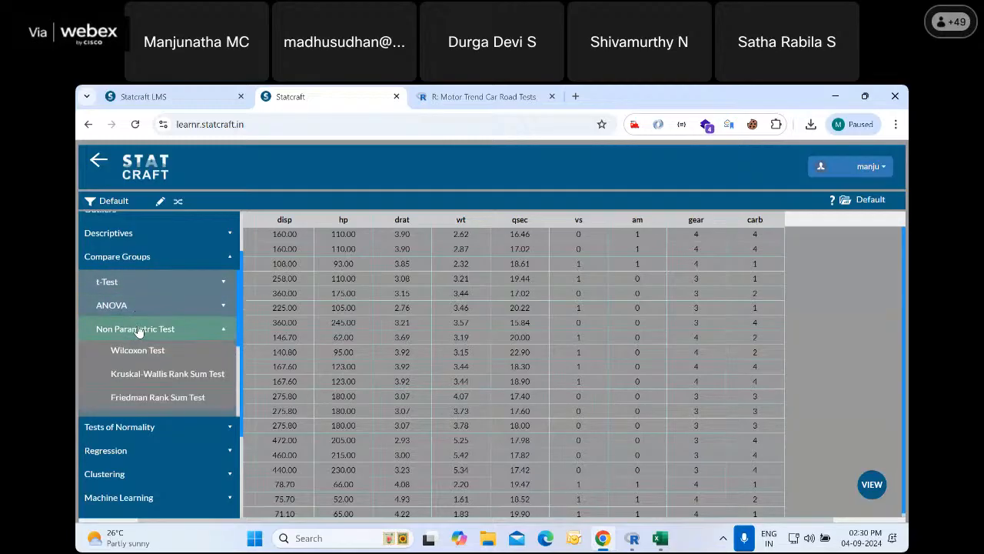
{"action": "left_click", "coordinate": [138, 329]}
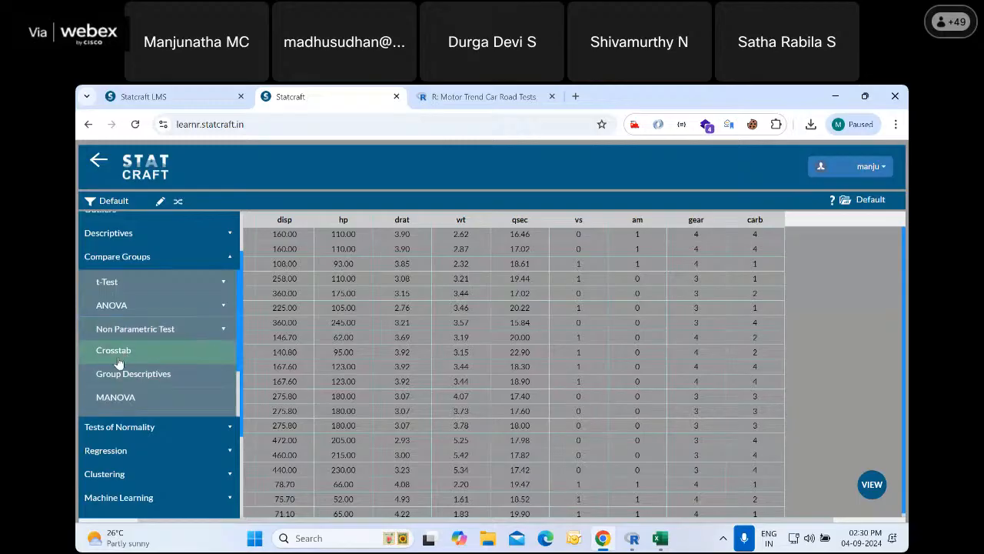
{"action": "scroll", "coordinate": [163, 353], "scroll_direction": "down", "scroll_amount": 1}
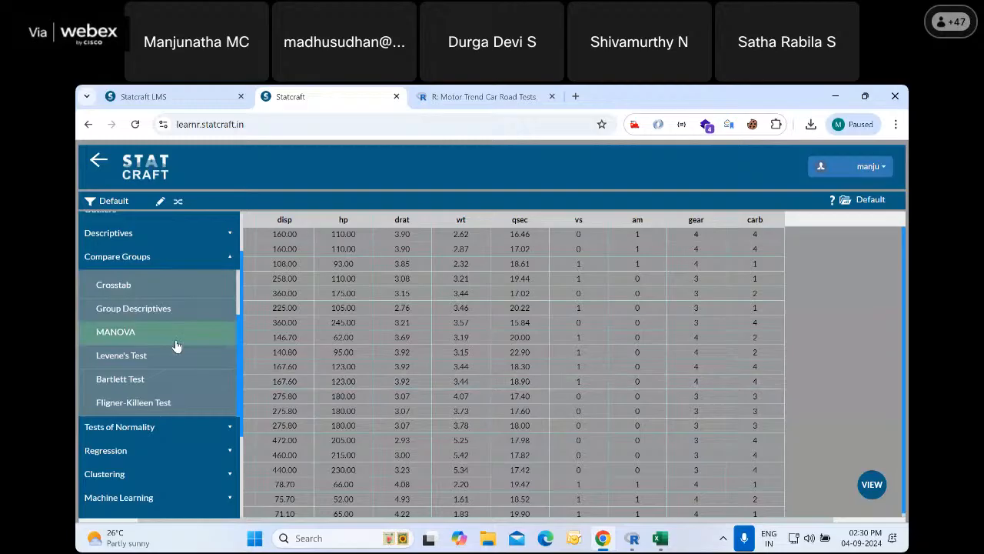
{"action": "left_click", "coordinate": [182, 428]}
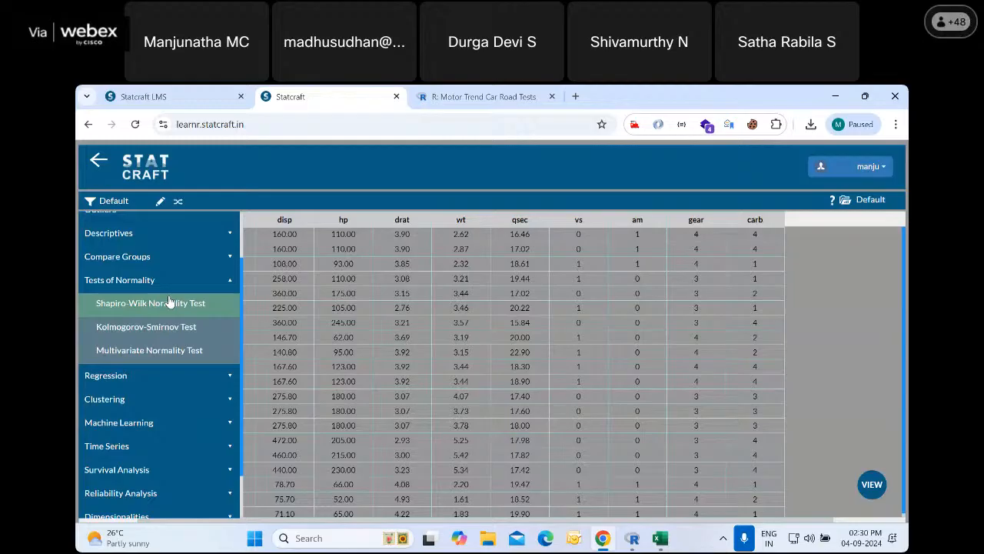
Run a Pearson correlation analysis on the variables Miles per gallon and Weight
{"action": "left_click", "coordinate": [138, 375]}
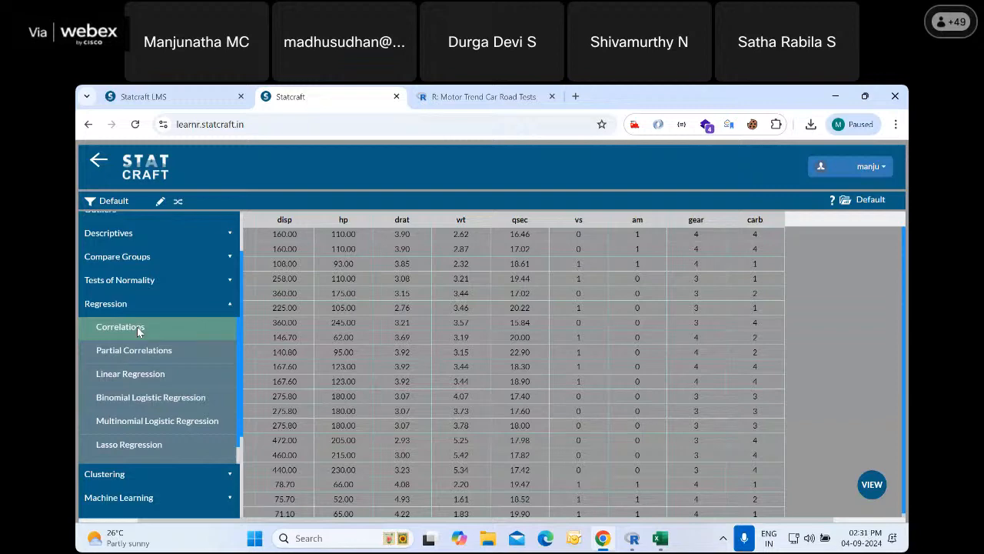
{"action": "left_click", "coordinate": [136, 331]}
{"action": "left_click", "coordinate": [534, 310]}
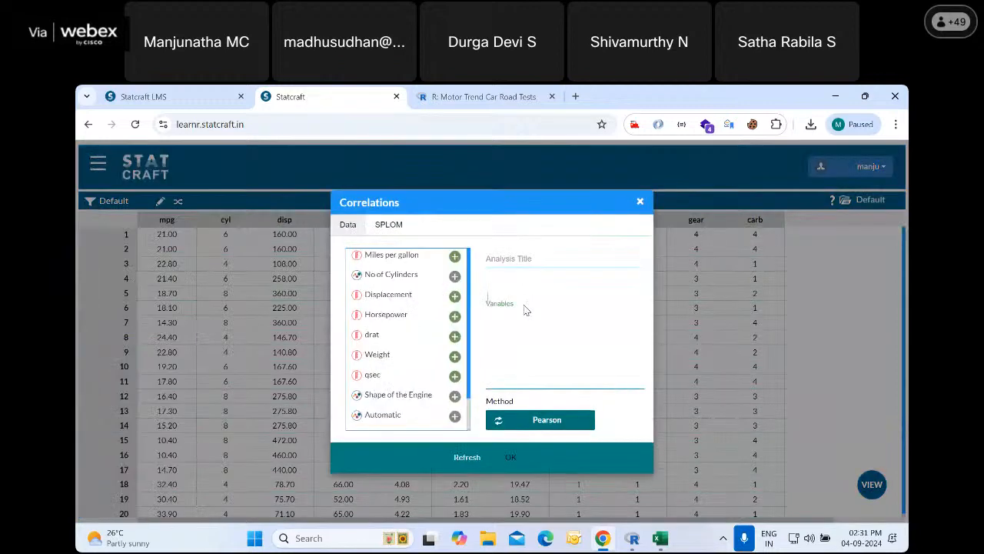
{"action": "left_click", "coordinate": [455, 259]}
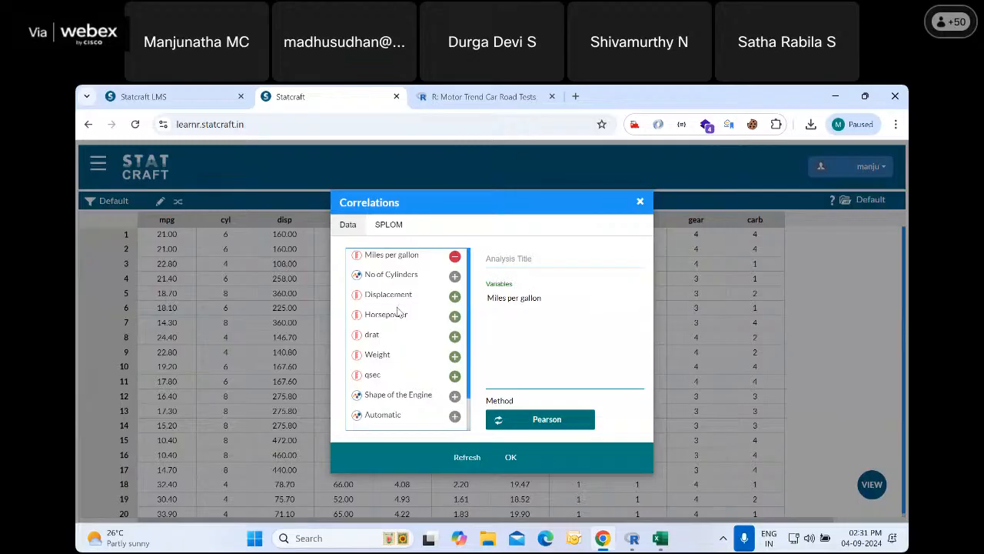
{"action": "left_click", "coordinate": [454, 356]}
{"action": "left_click", "coordinate": [494, 261]}
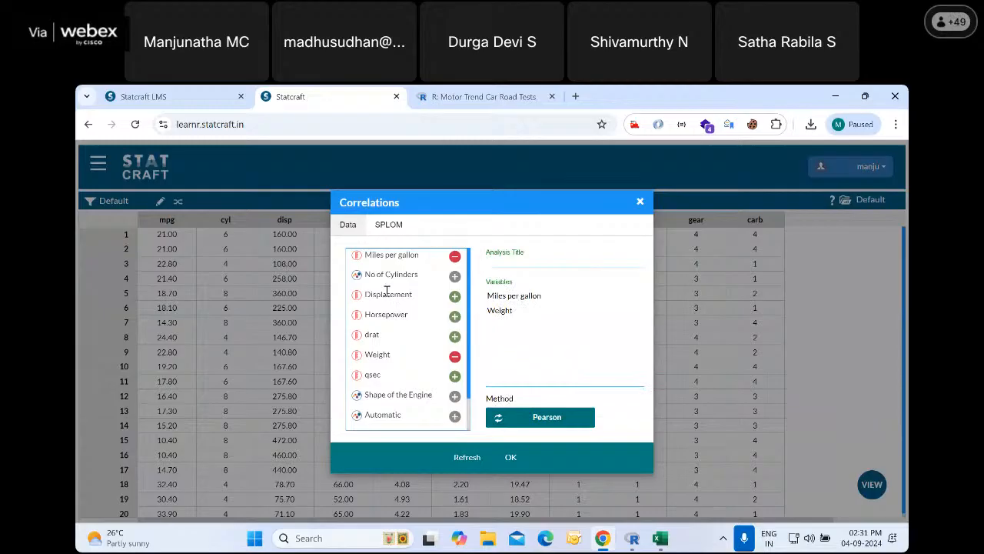
{"action": "left_click", "coordinate": [356, 275]}
{"action": "left_click", "coordinate": [511, 458]}
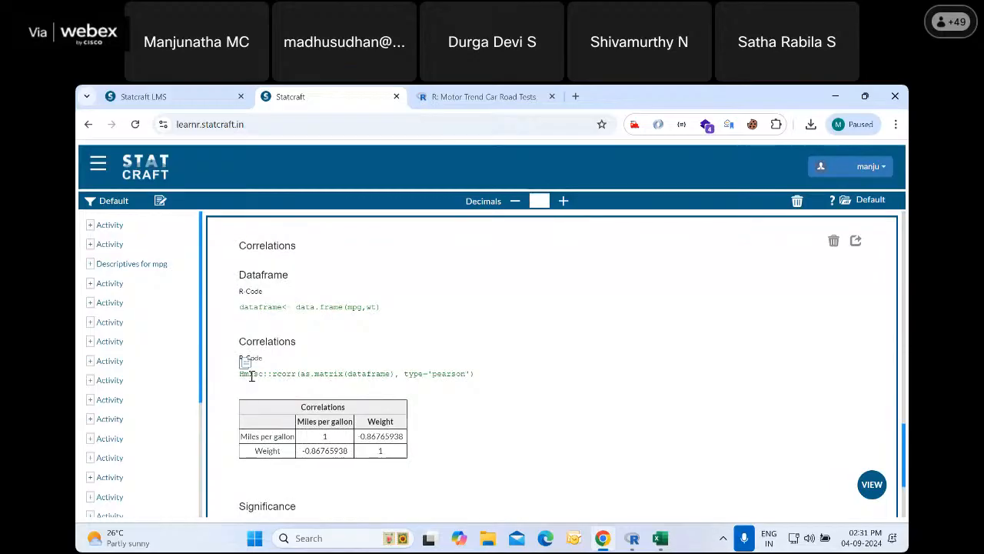
Examine the R code, the correlation coefficient and the significance value in the Miles per gallon and Weight correlation output
{"action": "left_click_drag", "start_coordinate": [273, 373], "coordinate": [266, 375]}
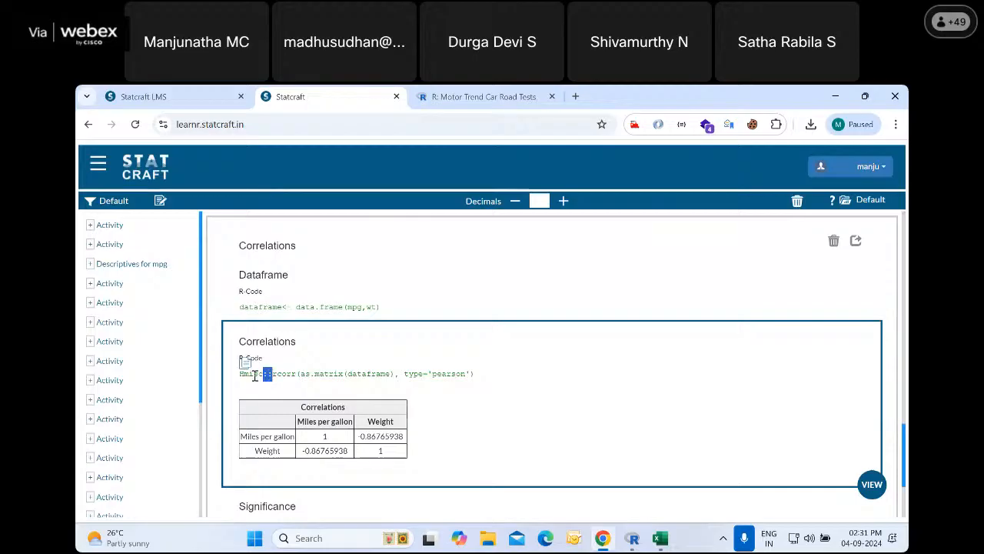
{"action": "double_click", "coordinate": [251, 374]}
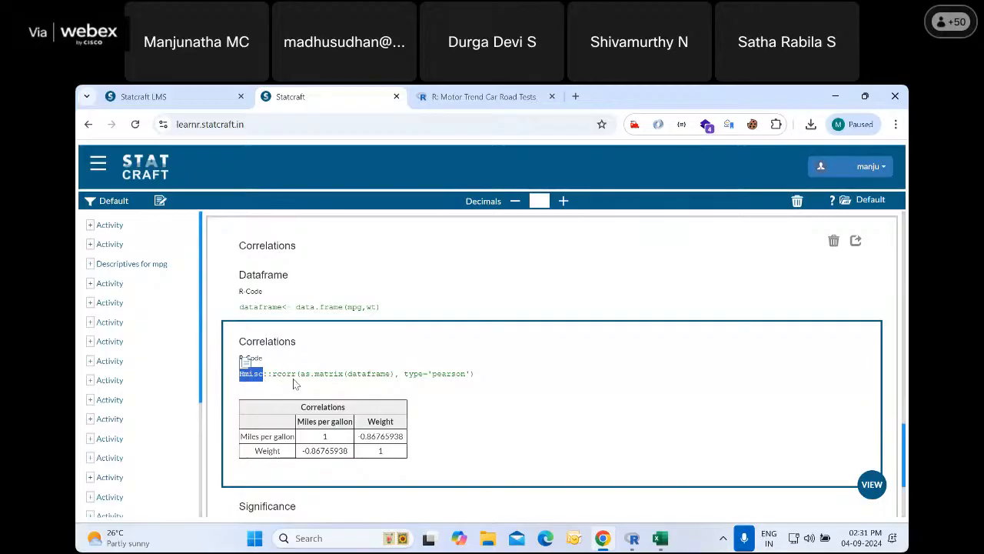
{"action": "left_click_drag", "start_coordinate": [272, 374], "coordinate": [472, 385]}
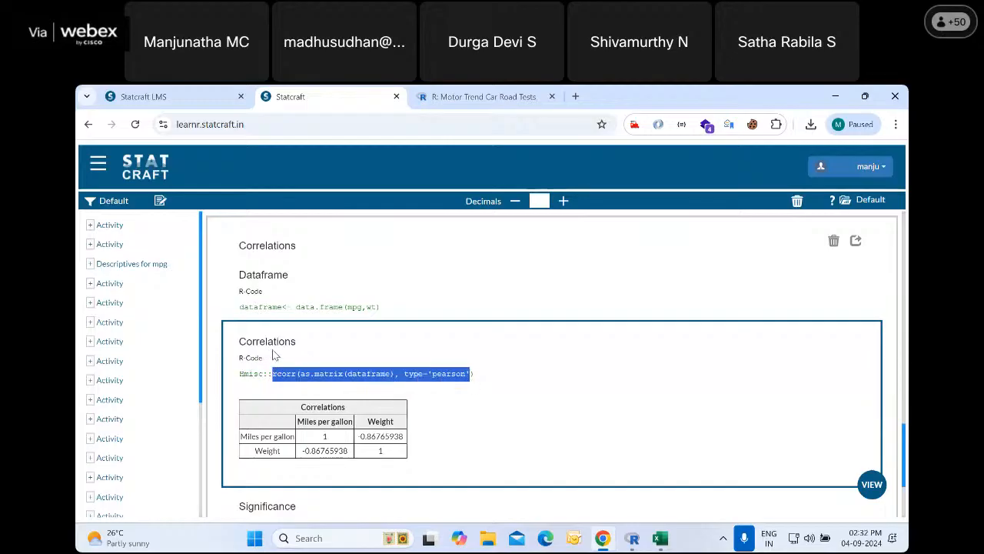
{"action": "scroll", "coordinate": [269, 354], "scroll_direction": "down", "scroll_amount": 1}
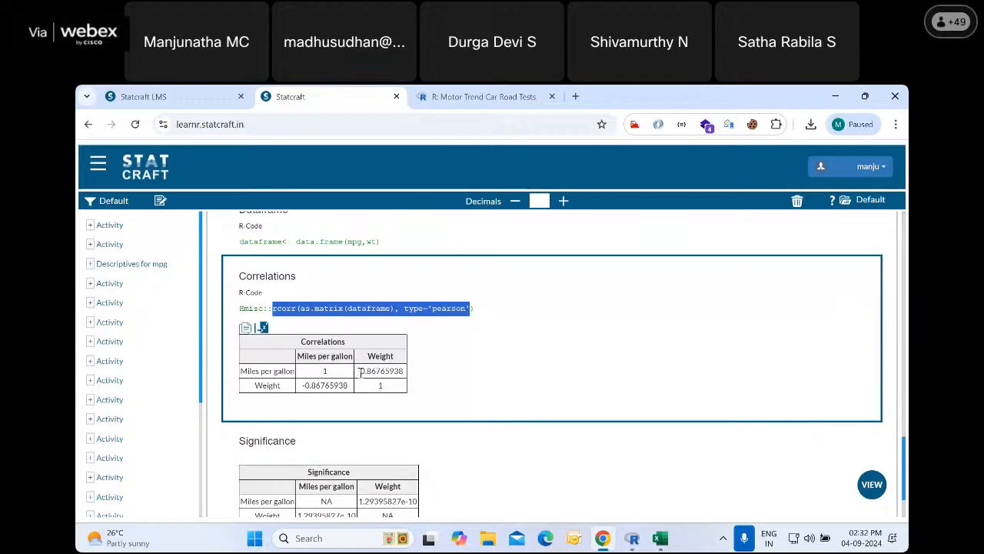
{"action": "left_click_drag", "start_coordinate": [360, 370], "coordinate": [399, 379]}
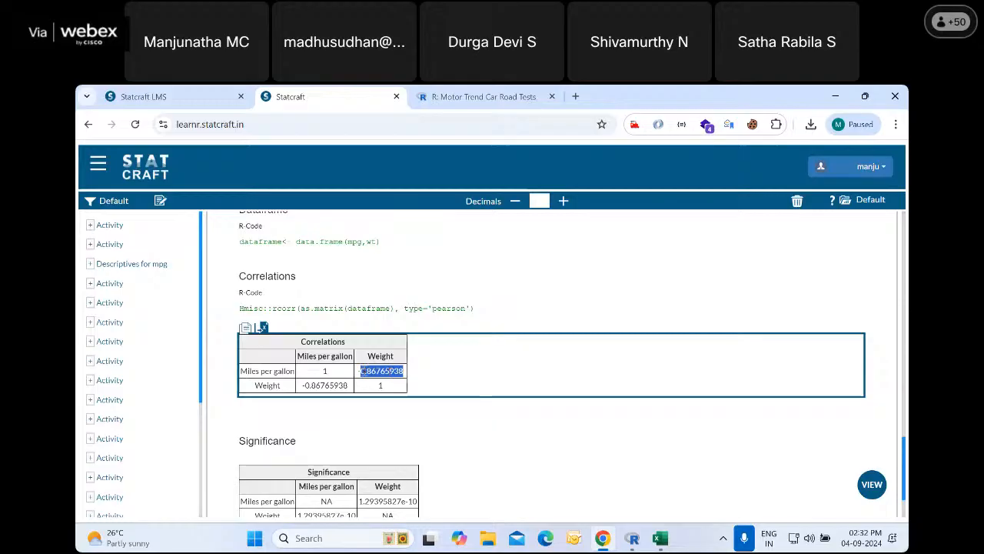
{"action": "scroll", "coordinate": [379, 382], "scroll_direction": "down", "scroll_amount": 1}
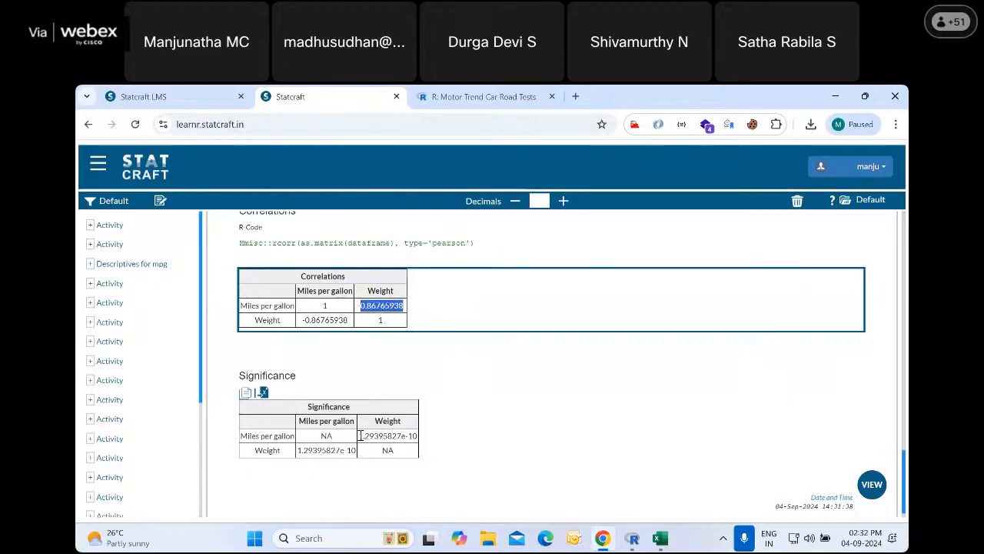
{"action": "left_click_drag", "start_coordinate": [359, 435], "coordinate": [419, 437]}
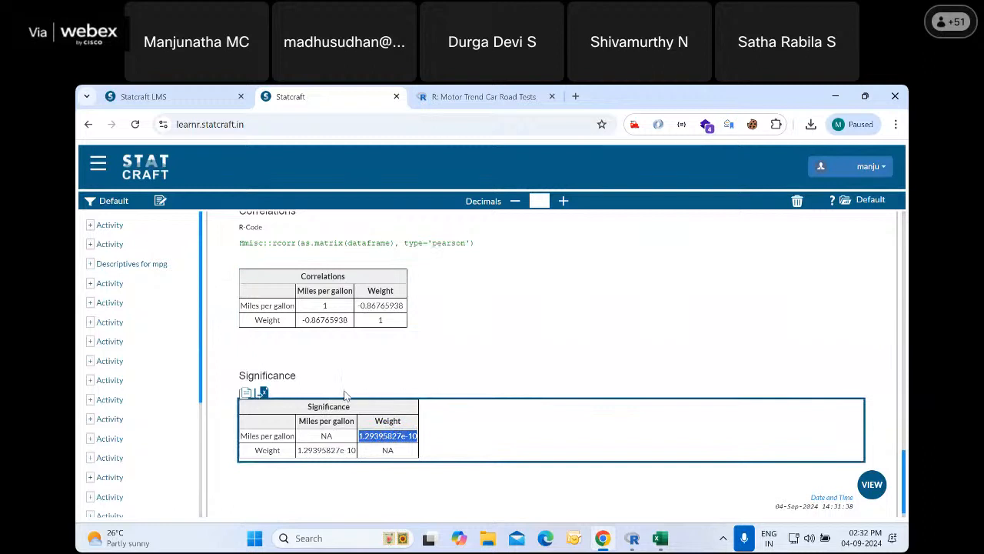
{"action": "scroll", "coordinate": [387, 386], "scroll_direction": "up", "scroll_amount": 1}
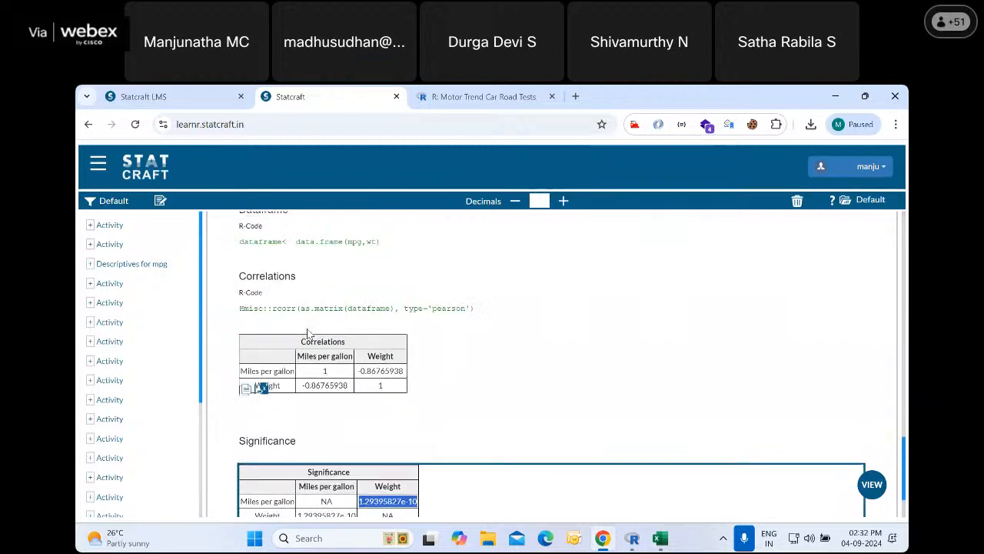
Review the correlation and significance tables, check the dataset view, and return to the analysis output
{"action": "scroll", "coordinate": [411, 396], "scroll_direction": "up", "scroll_amount": 1}
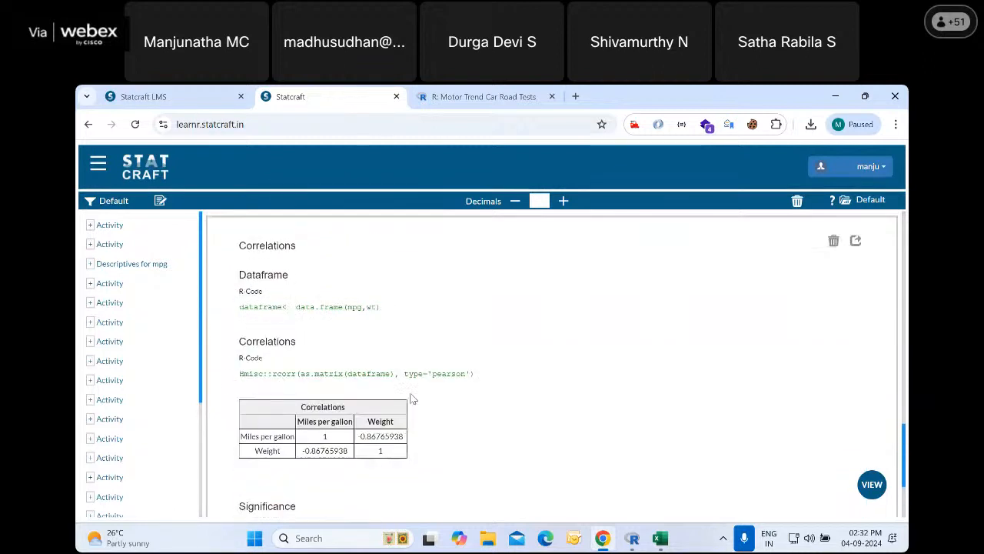
{"action": "scroll", "coordinate": [443, 395], "scroll_direction": "down", "scroll_amount": 1}
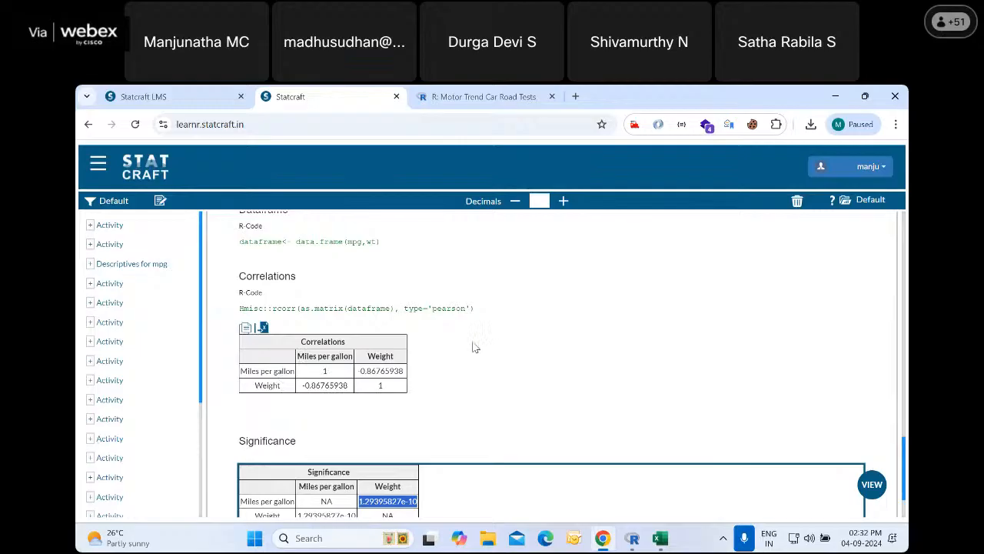
{"action": "scroll", "coordinate": [473, 383], "scroll_direction": "down", "scroll_amount": 1}
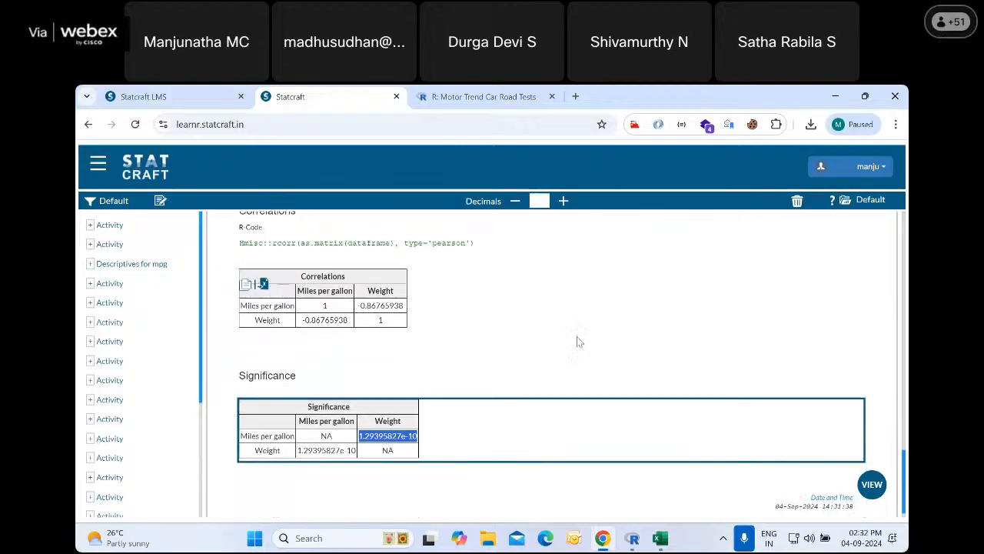
{"action": "left_click", "coordinate": [861, 481]}
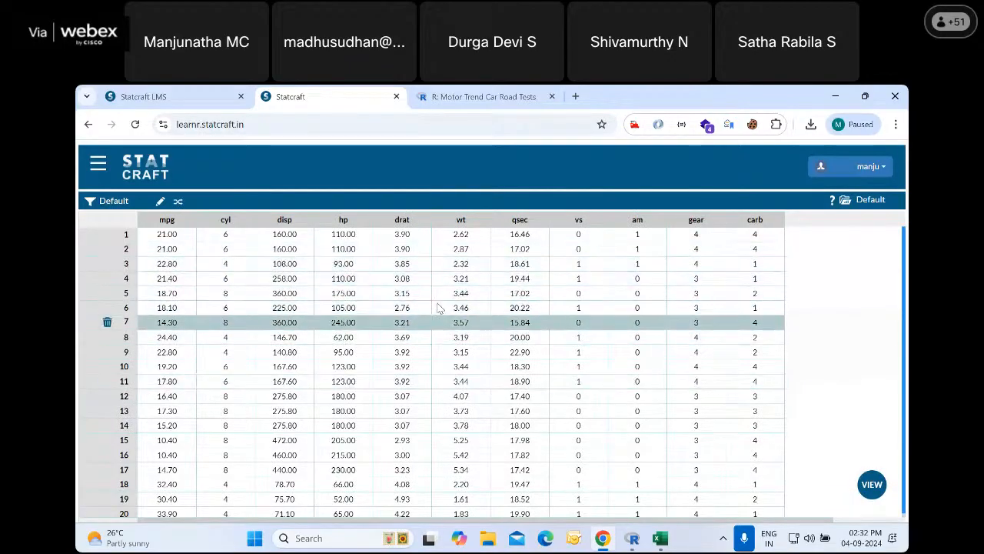
{"action": "left_click", "coordinate": [882, 498]}
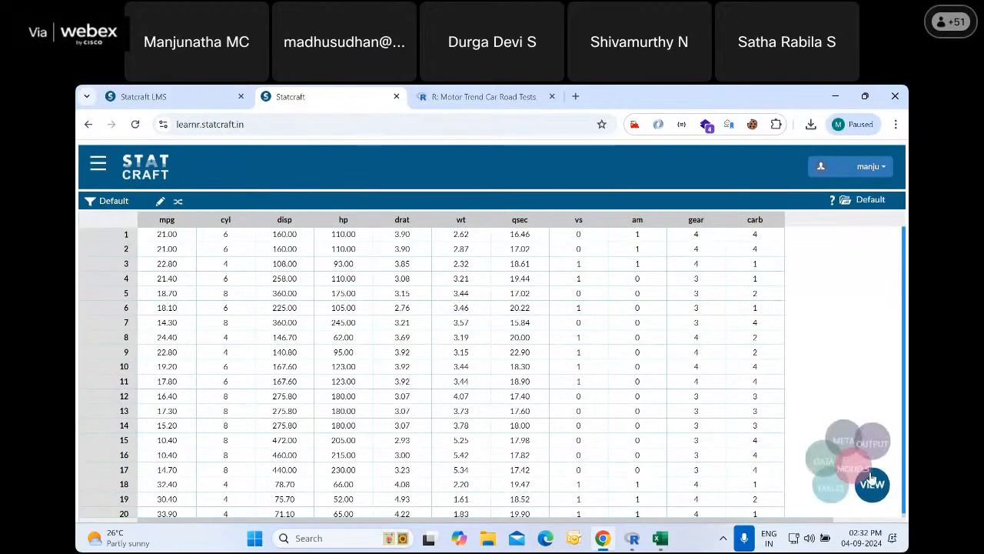
{"action": "left_click", "coordinate": [849, 400]}
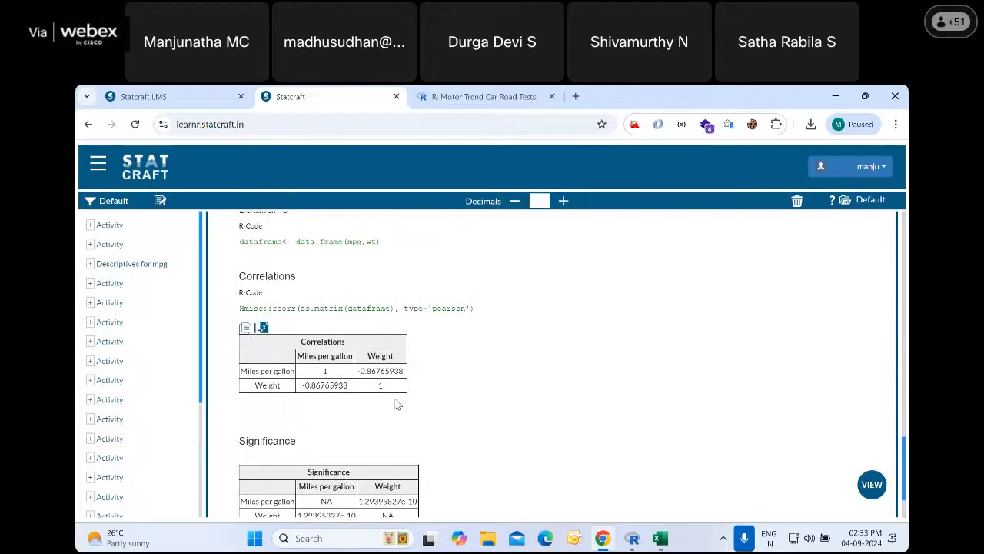
Open the Scatter Plot setup from the Advanced Graphics procedures
{"action": "left_click", "coordinate": [97, 167]}
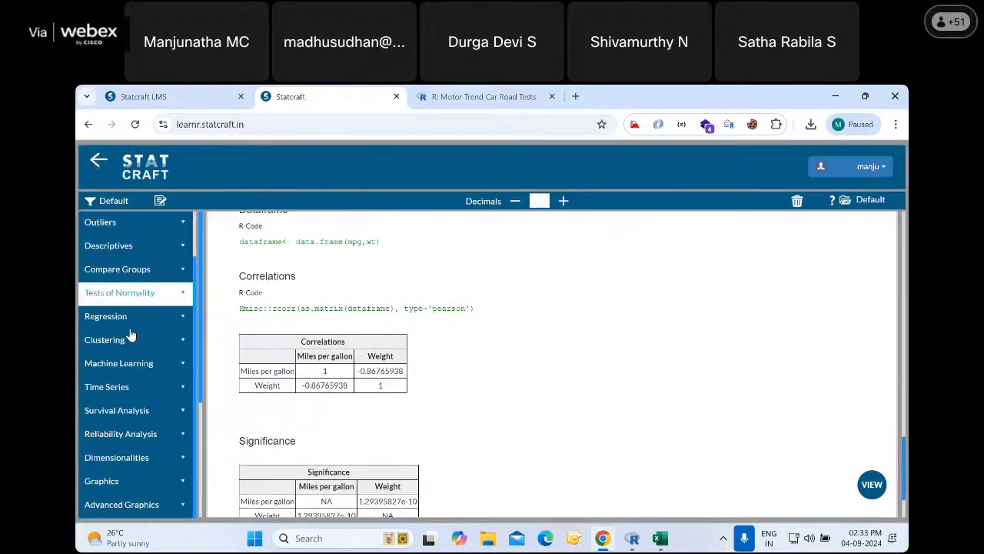
{"action": "left_click", "coordinate": [148, 510]}
{"action": "scroll", "coordinate": [154, 462], "scroll_direction": "down", "scroll_amount": 1}
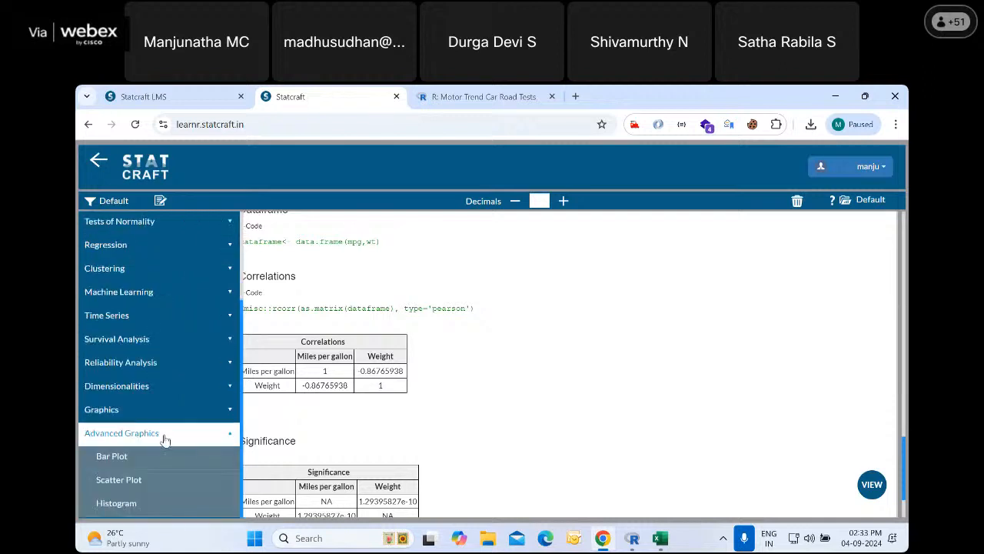
{"action": "left_click", "coordinate": [142, 483]}
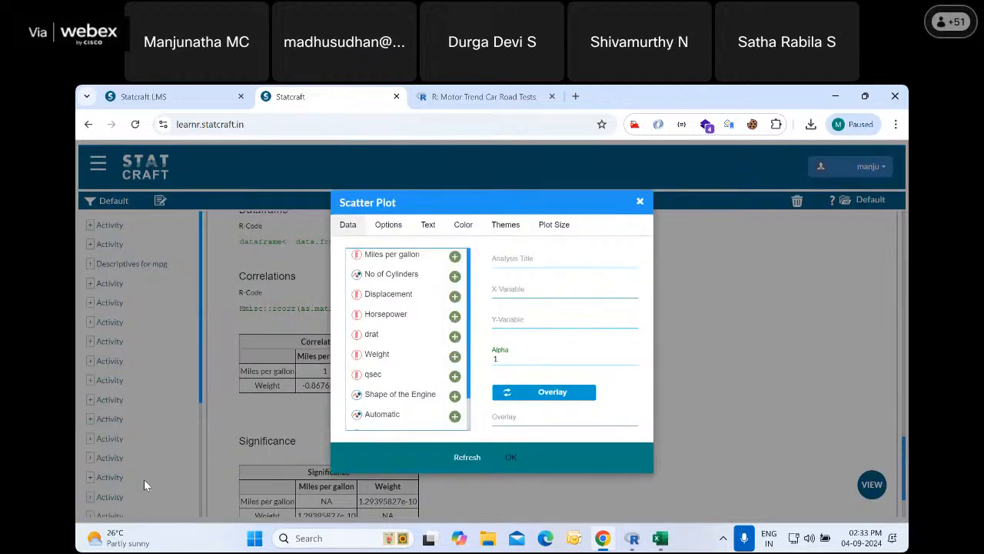
{"action": "left_click", "coordinate": [505, 293]}
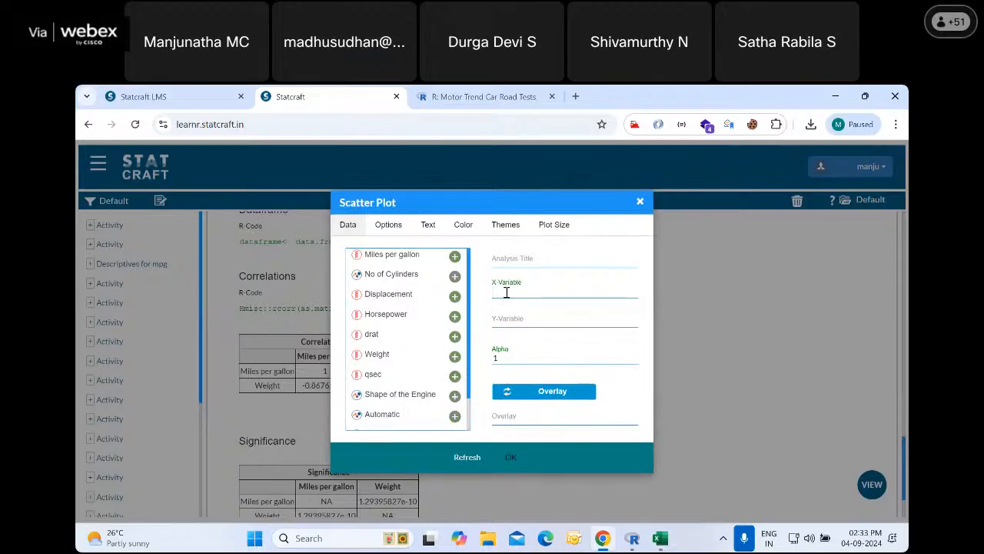
{"action": "left_click", "coordinate": [456, 256]}
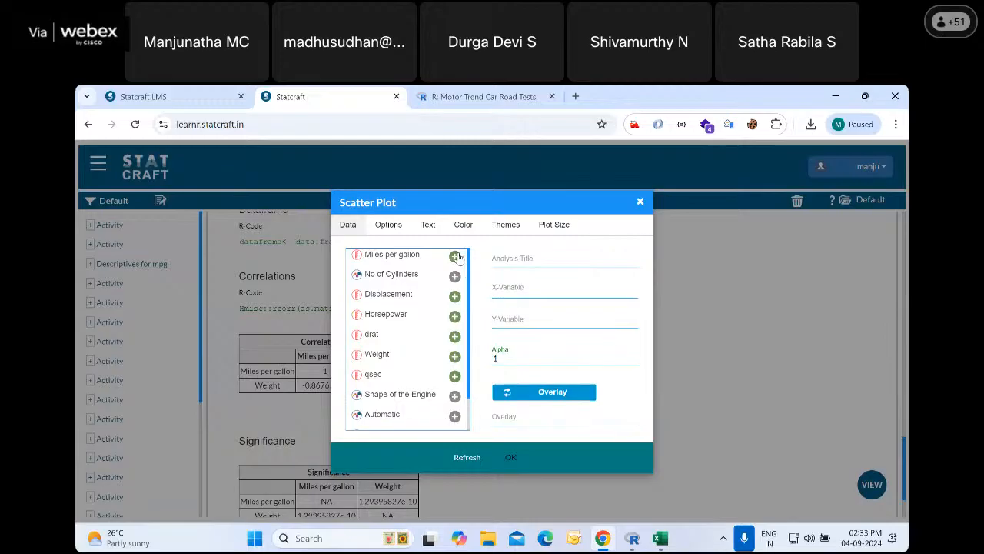
{"action": "left_click", "coordinate": [499, 322]}
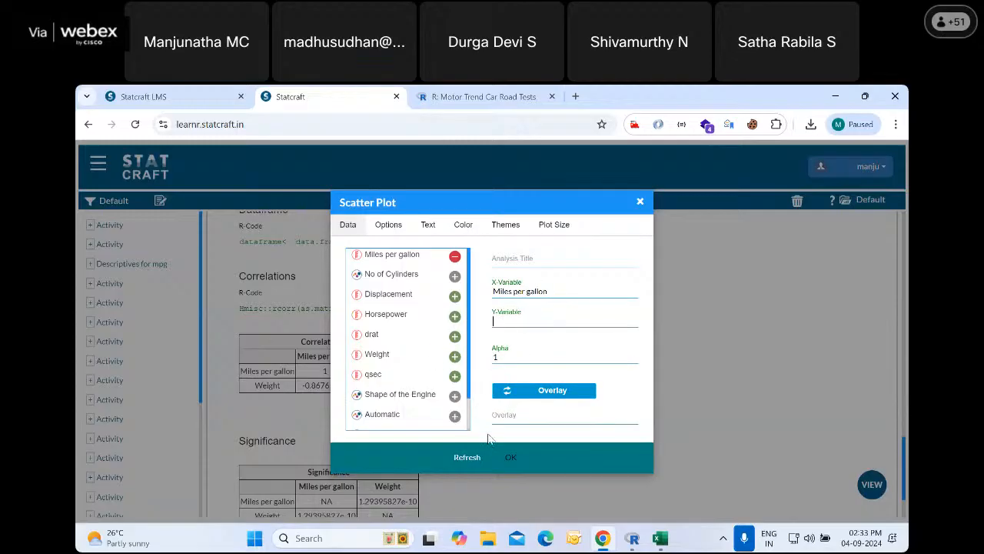
{"action": "left_click", "coordinate": [469, 457]}
Assign Weight as the scatter plot's X variable and Miles per gallon as its Y variable
{"action": "left_click", "coordinate": [509, 292]}
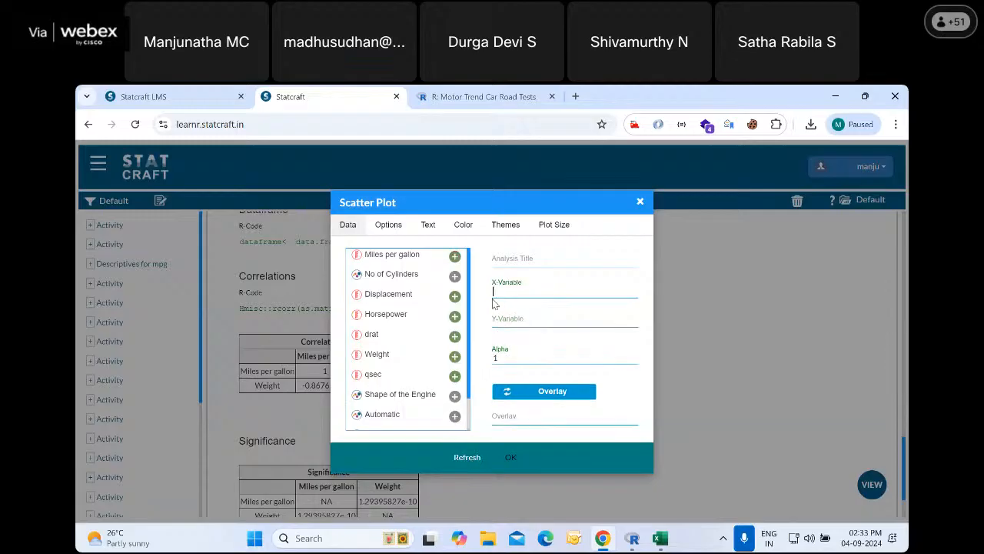
{"action": "left_click", "coordinate": [454, 356]}
{"action": "left_click", "coordinate": [454, 256]}
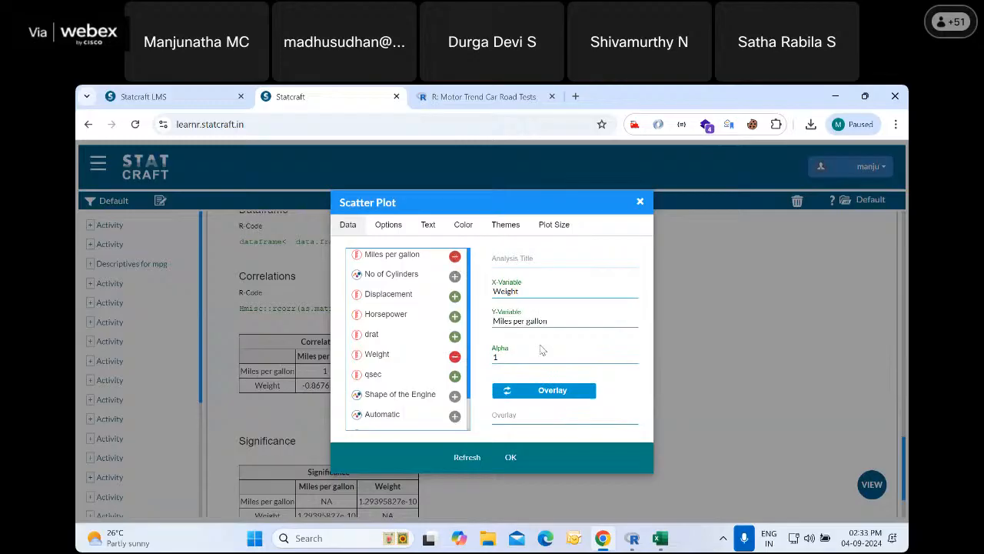
Examine the scatter plot's smoothing options, axis label text settings and the elements whose color can be changed
{"action": "left_click", "coordinate": [391, 229]}
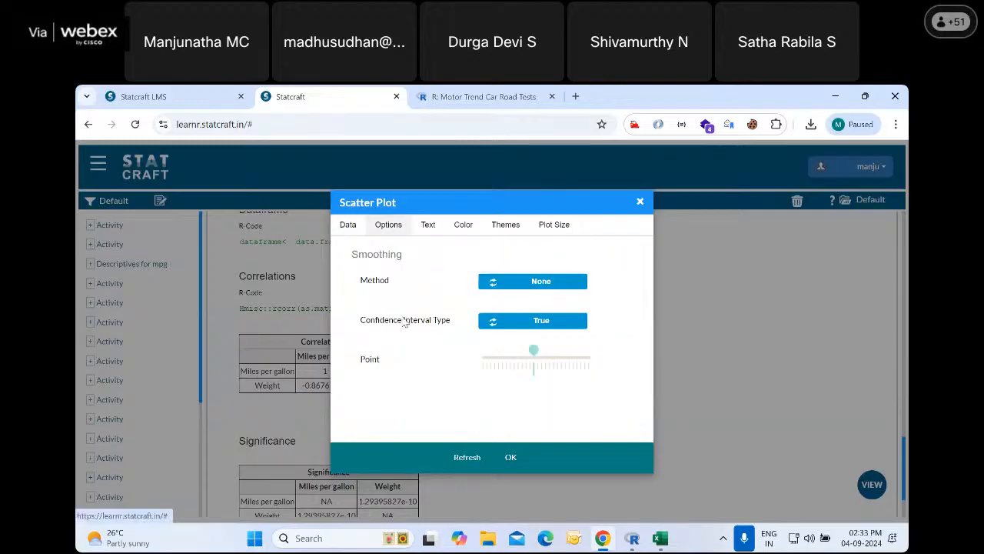
{"action": "left_click", "coordinate": [429, 231]}
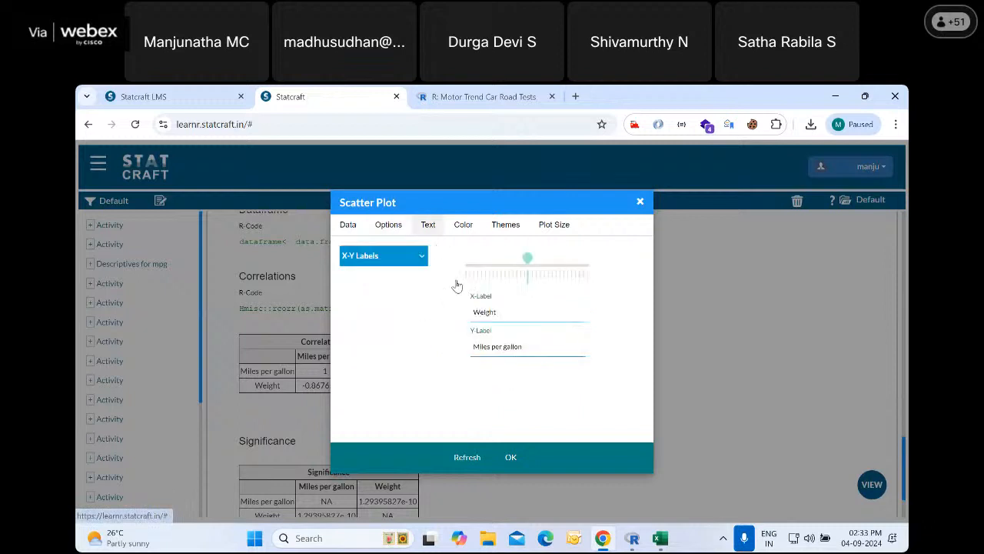
{"action": "left_click", "coordinate": [465, 226]}
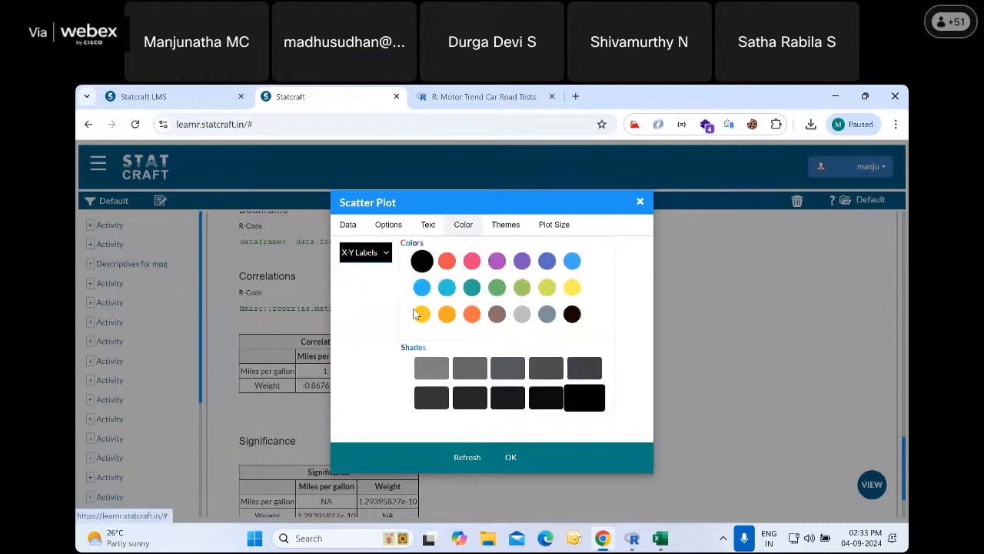
{"action": "left_click", "coordinate": [387, 254]}
{"action": "left_click", "coordinate": [390, 255]}
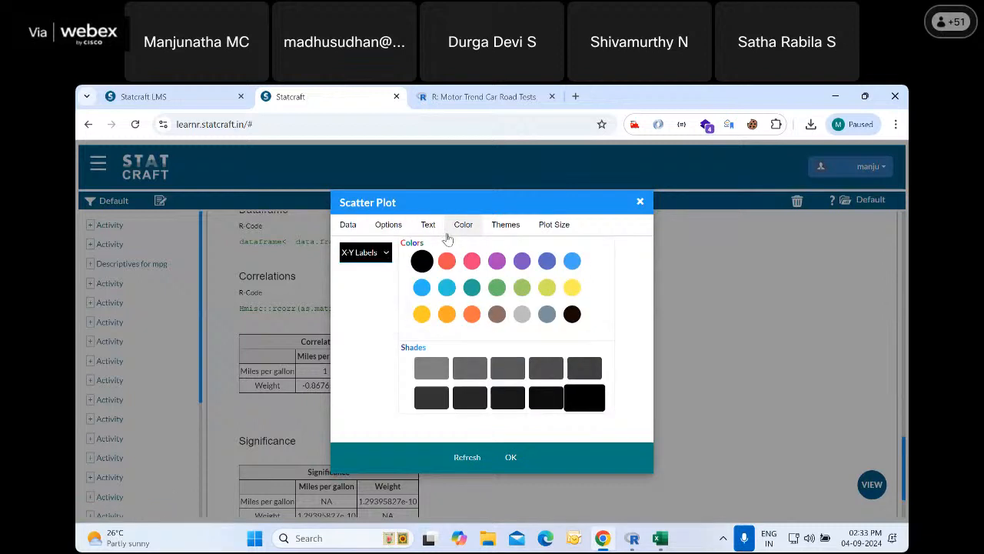
{"action": "left_click", "coordinate": [387, 254]}
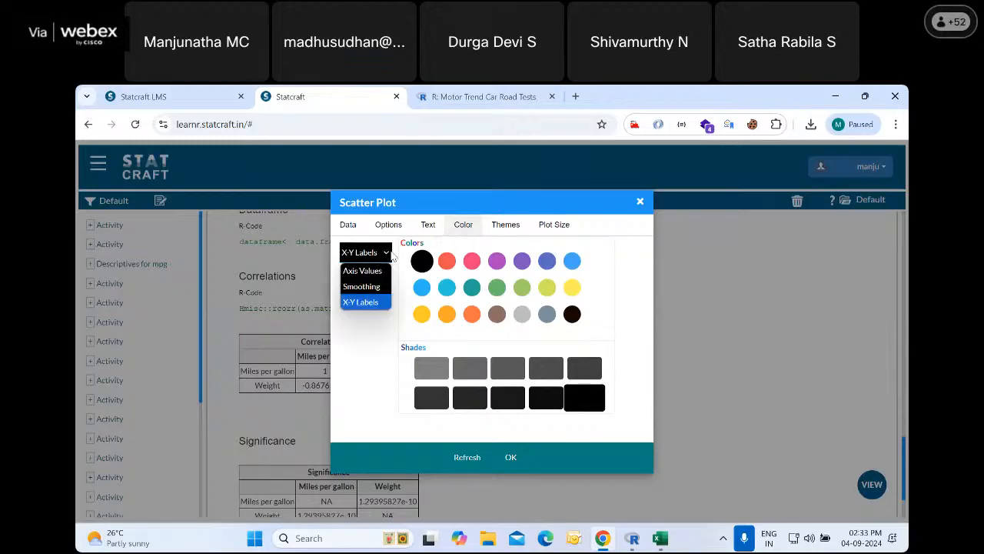
{"action": "left_click", "coordinate": [389, 255]}
Apply the Black Lines theme and generate the scatter plot of Miles per gallon against Weight
{"action": "left_click", "coordinate": [496, 225]}
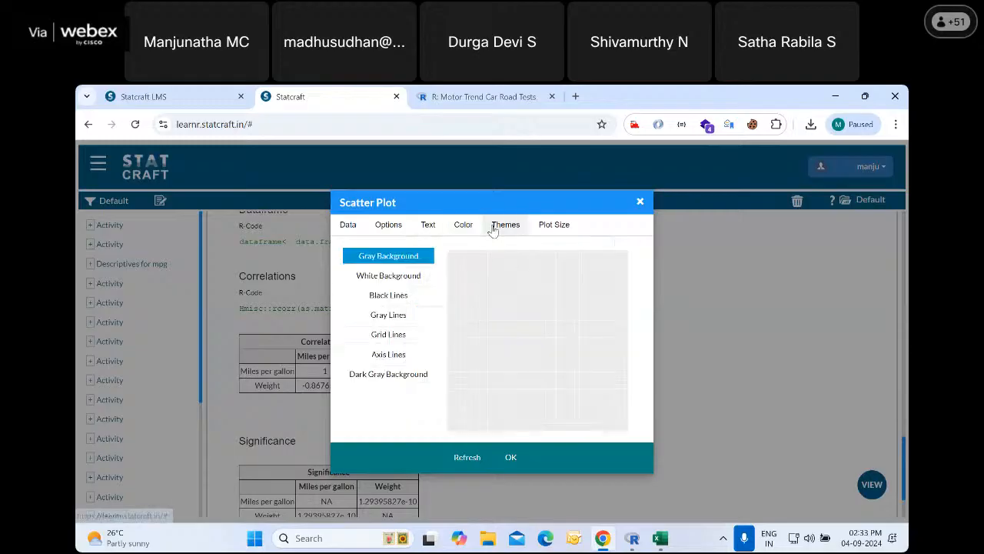
{"action": "left_click", "coordinate": [392, 297]}
{"action": "left_click", "coordinate": [410, 282]}
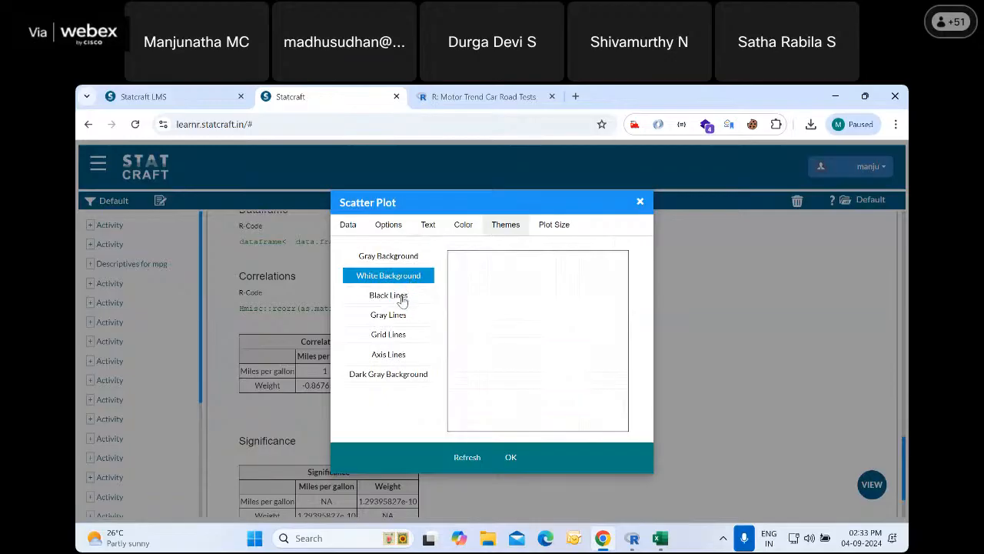
{"action": "left_click", "coordinate": [402, 297]}
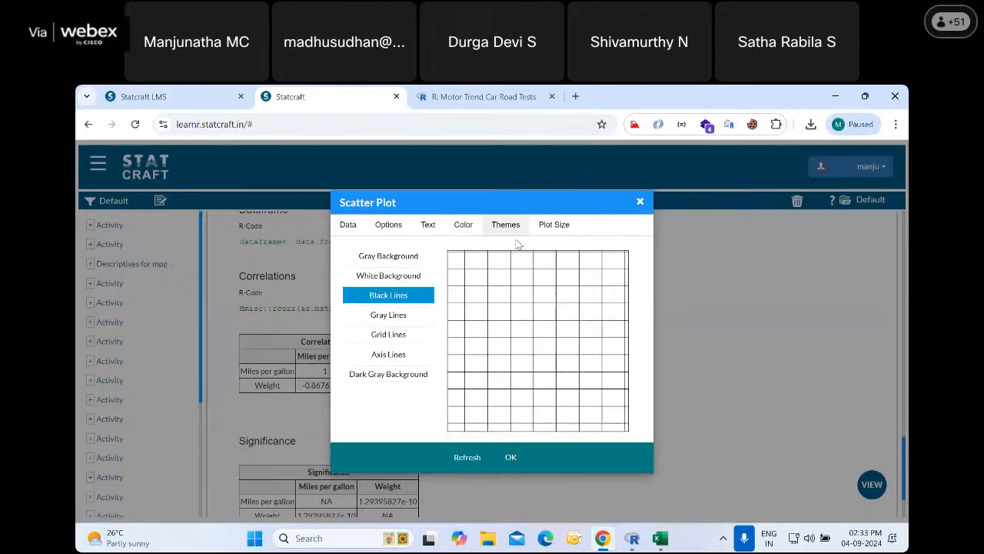
{"action": "left_click", "coordinate": [349, 230]}
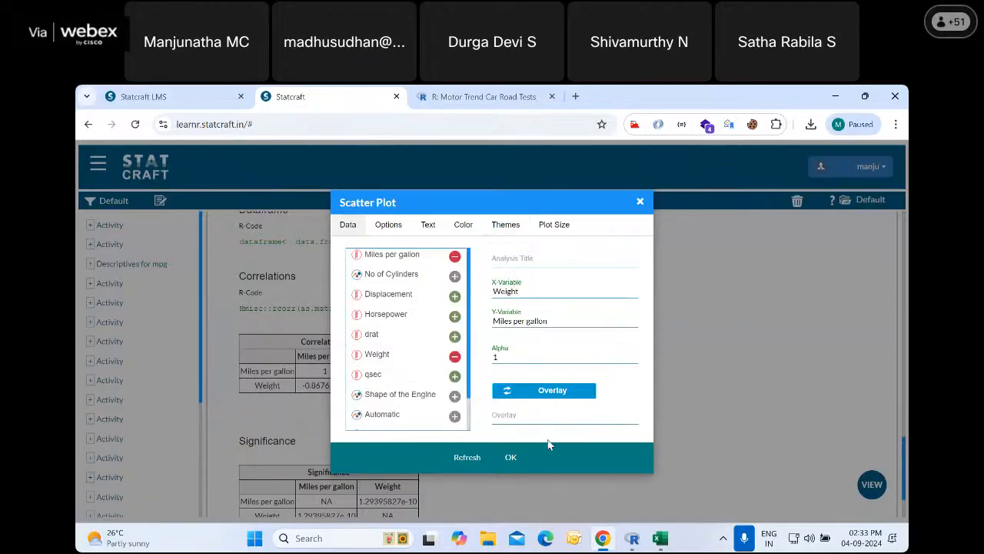
{"action": "left_click", "coordinate": [512, 457]}
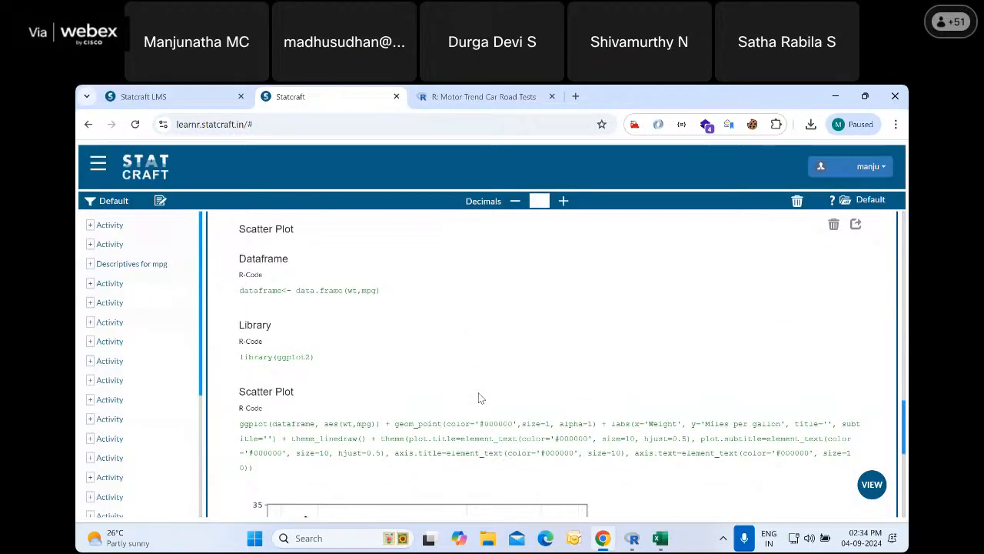
Examine the scatter plot's R code and graph, including the enlarged view of the plot, and return to the output
{"action": "scroll", "coordinate": [481, 396], "scroll_direction": "down", "scroll_amount": 1}
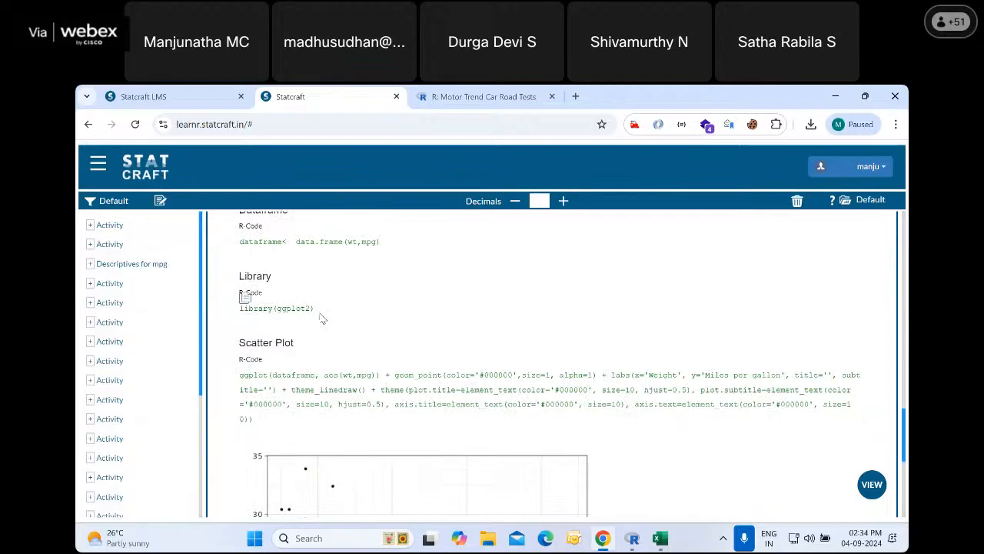
{"action": "scroll", "coordinate": [373, 347], "scroll_direction": "down", "scroll_amount": 4}
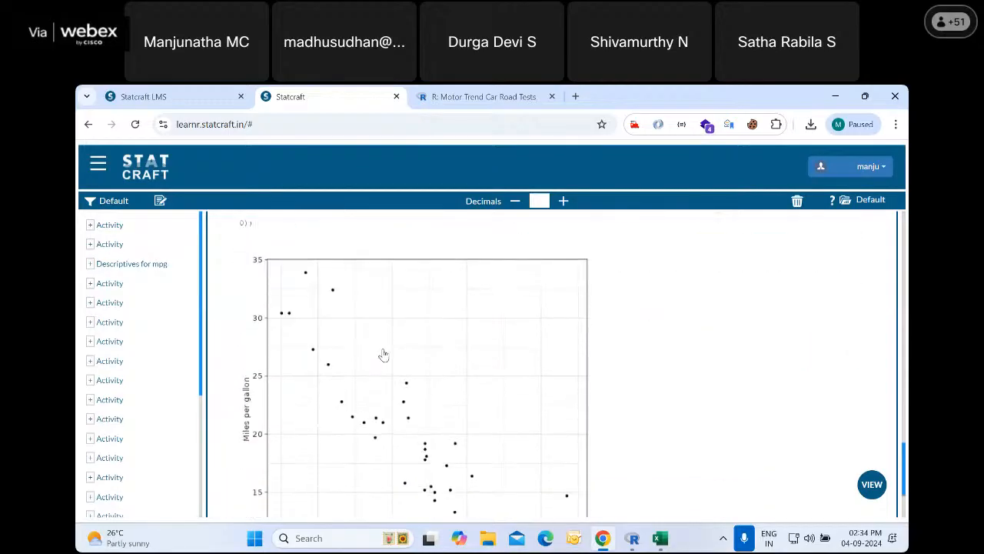
{"action": "scroll", "coordinate": [384, 354], "scroll_direction": "down", "scroll_amount": 1}
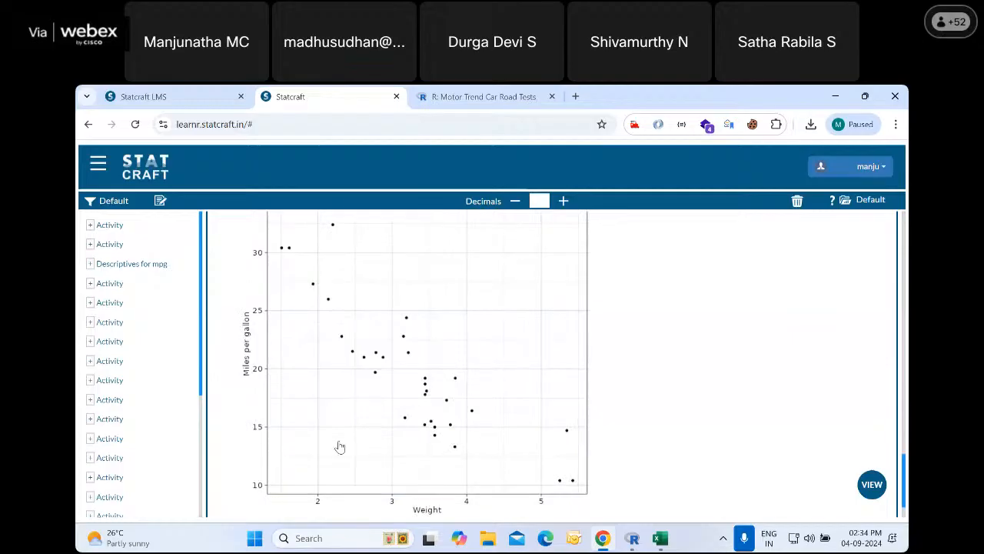
{"action": "left_click", "coordinate": [454, 308]}
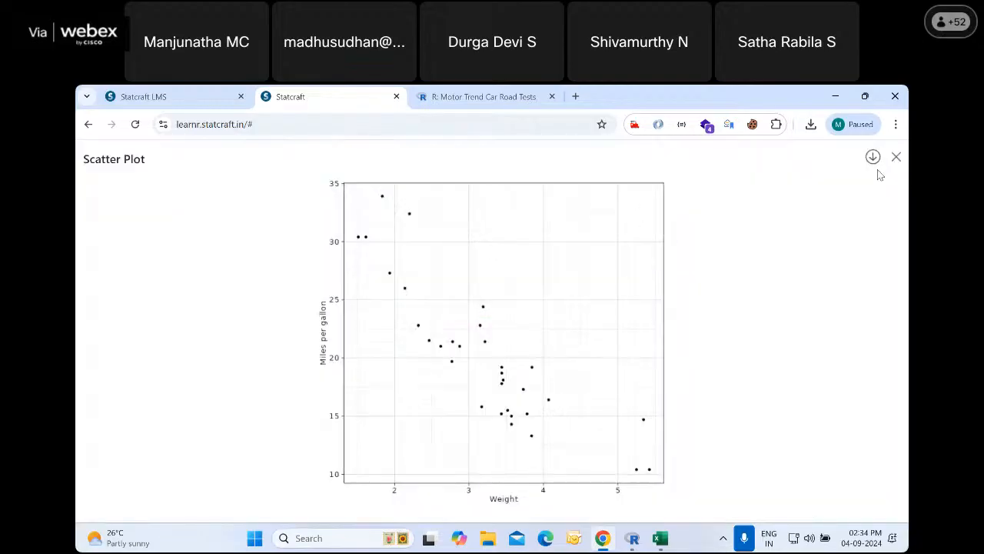
{"action": "left_click", "coordinate": [896, 158]}
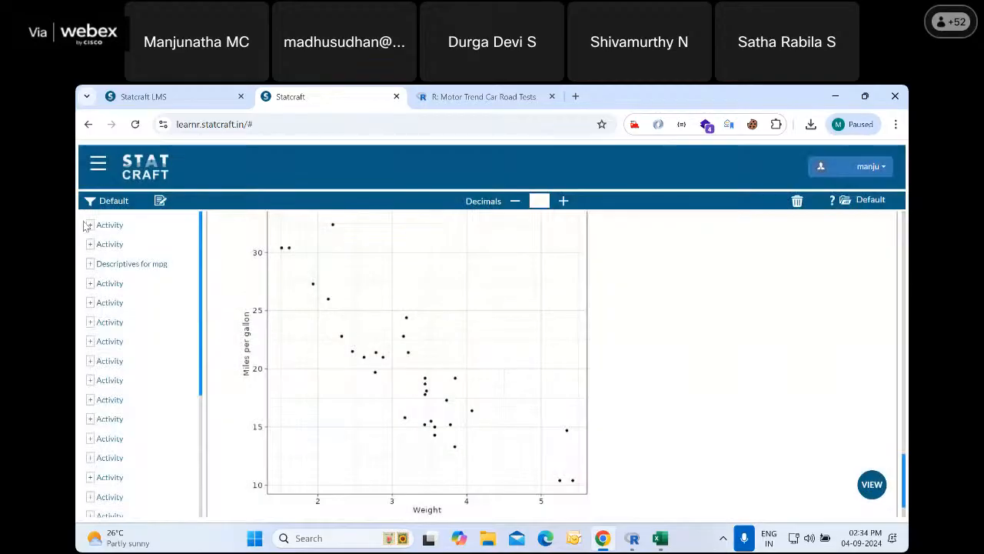
Reopen the Scatter Plot setup with the Weight and Miles per gallon variables
{"action": "left_click", "coordinate": [99, 166]}
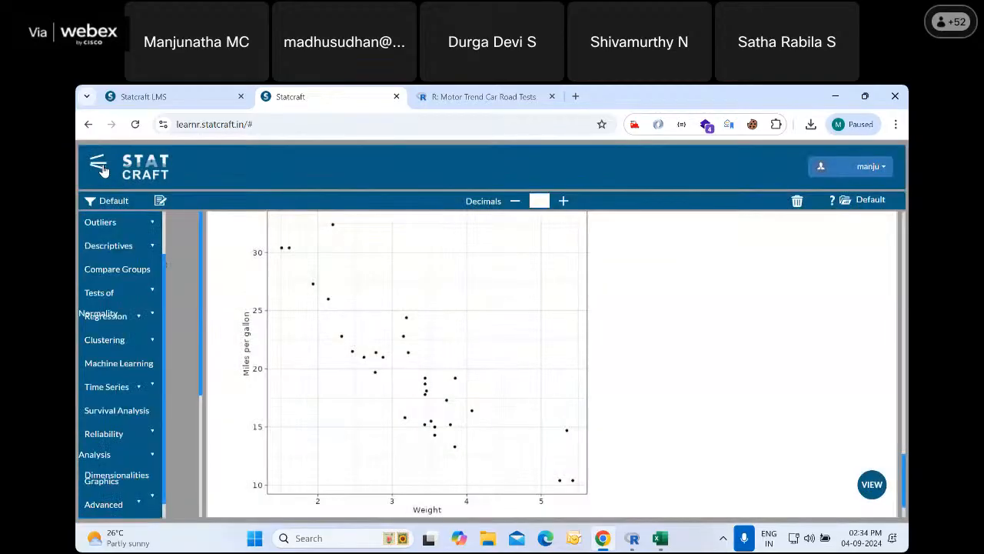
{"action": "left_click", "coordinate": [159, 504]}
{"action": "scroll", "coordinate": [155, 484], "scroll_direction": "down", "scroll_amount": 1}
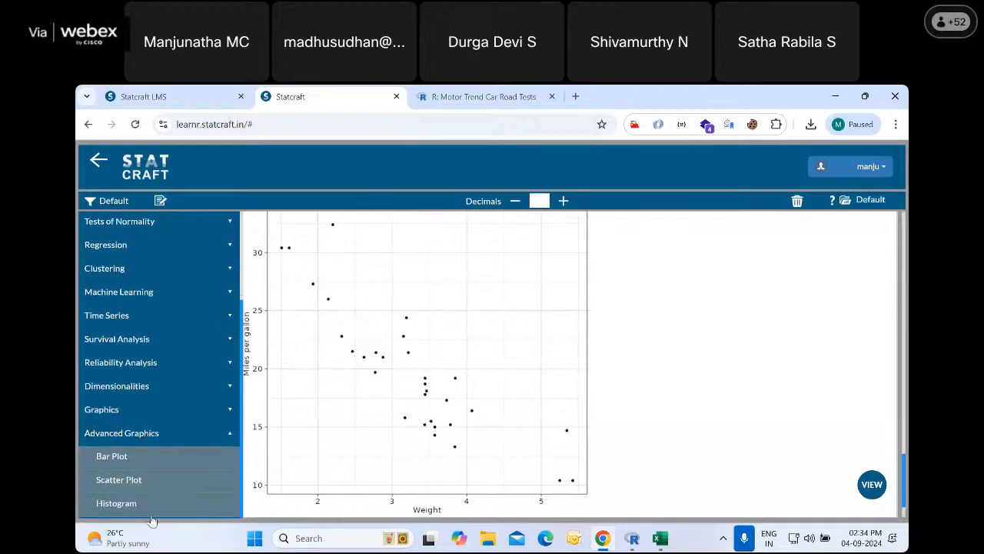
{"action": "left_click", "coordinate": [134, 479]}
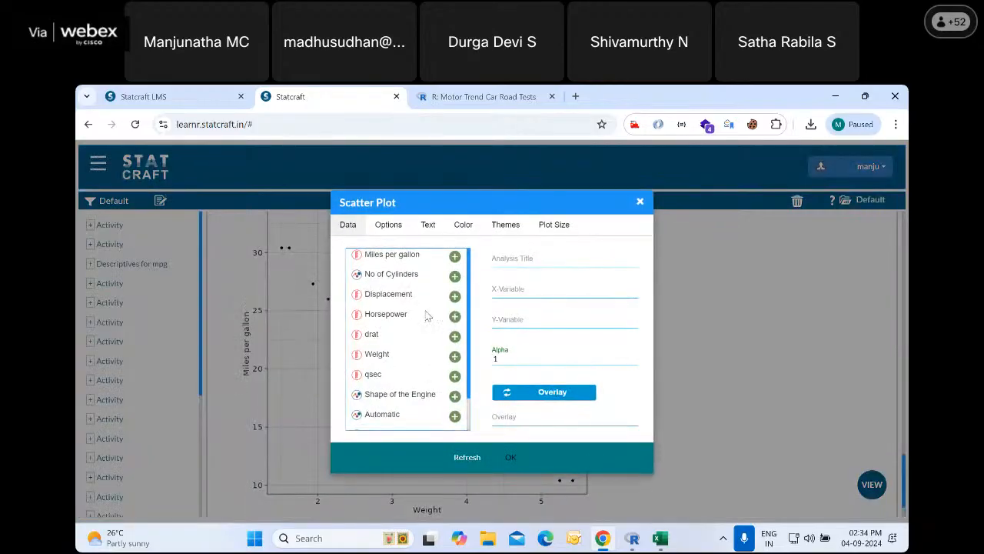
Review the reopened scatter plot's options, axis value text settings and color targets
{"action": "left_click", "coordinate": [390, 226]}
{"action": "left_click", "coordinate": [428, 226]}
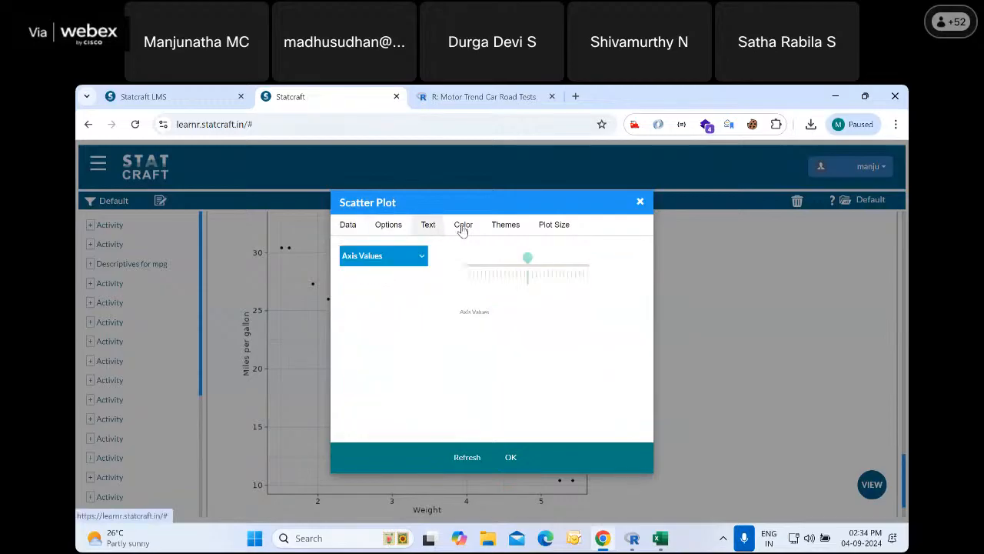
{"action": "left_click", "coordinate": [463, 225]}
{"action": "left_click", "coordinate": [387, 254]}
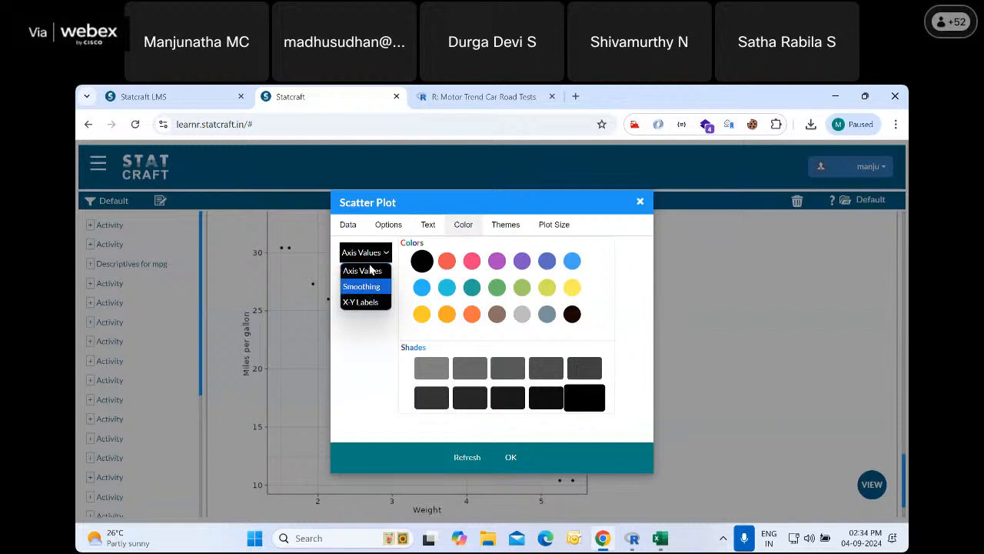
Set Automatic as the overlay variable for the scatter plot of Miles per gallon against Weight
{"action": "left_click", "coordinate": [350, 229]}
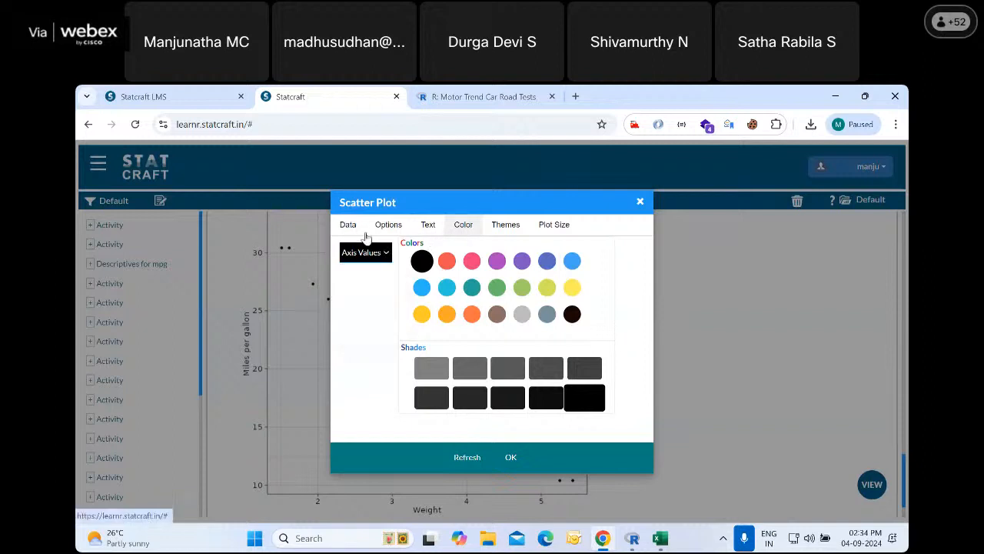
{"action": "left_click", "coordinate": [350, 225]}
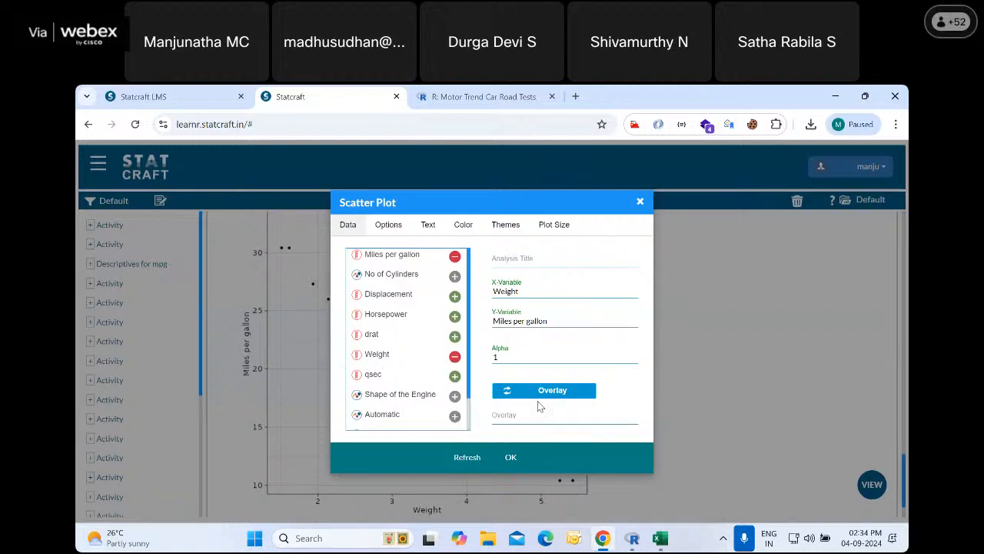
{"action": "left_click", "coordinate": [550, 392]}
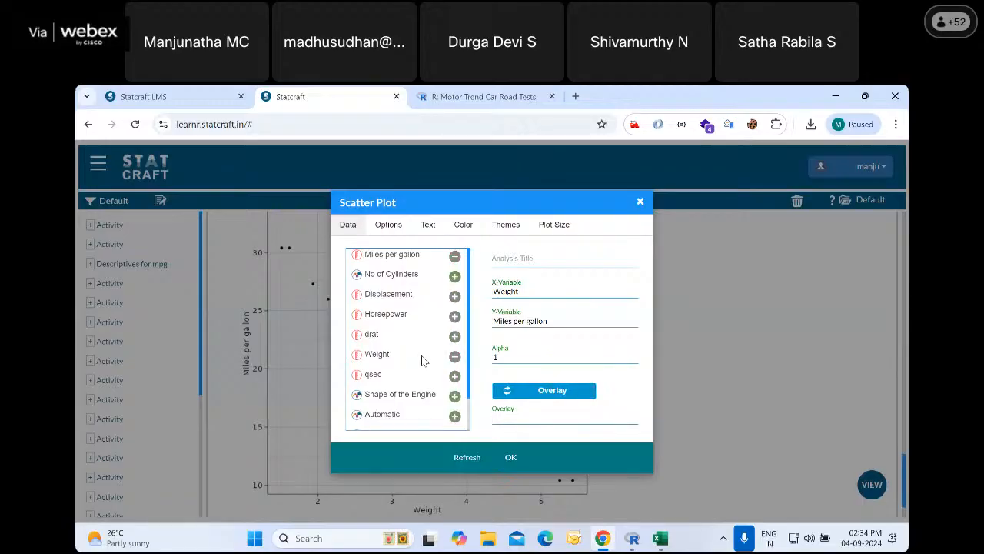
{"action": "scroll", "coordinate": [421, 358], "scroll_direction": "down", "scroll_amount": 1}
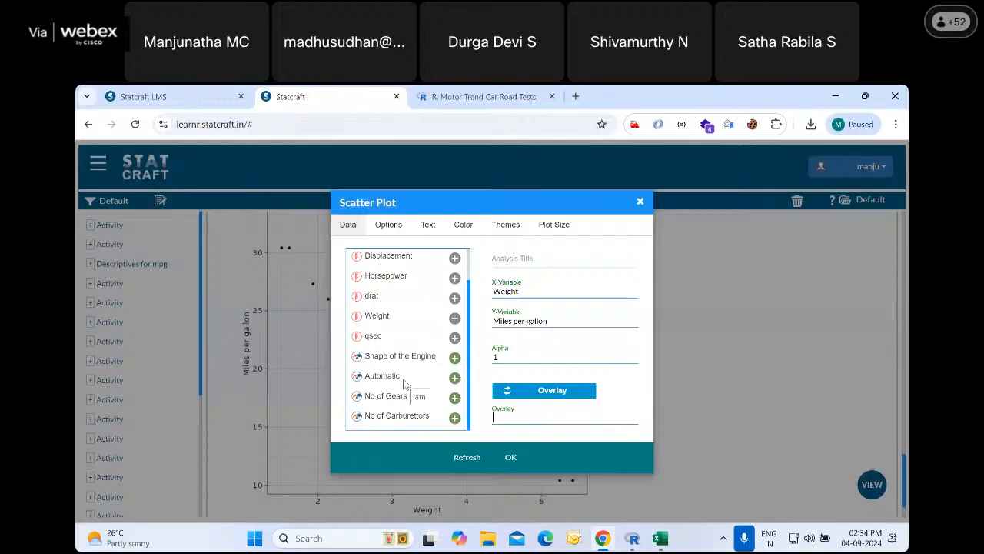
{"action": "left_click", "coordinate": [455, 378]}
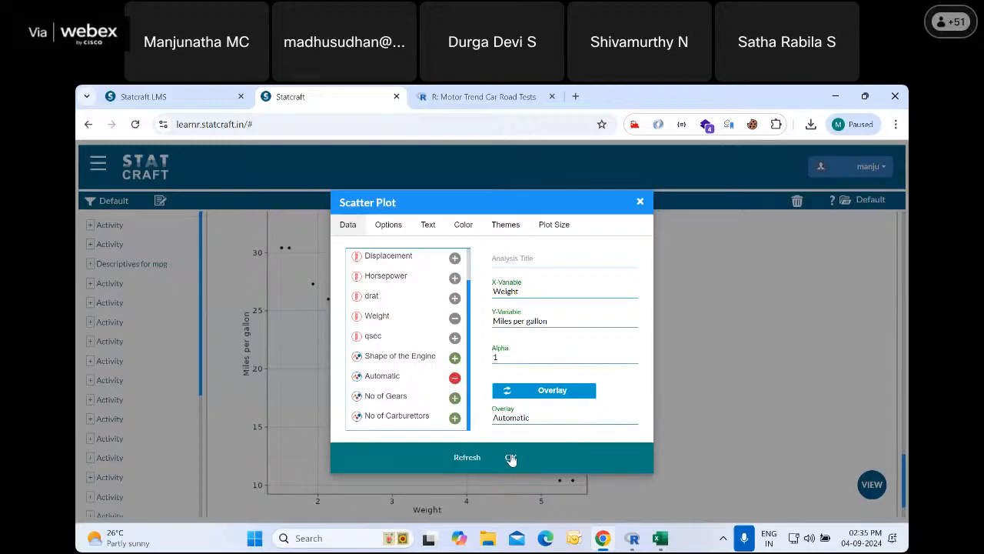
Set the scatter plot's X label text to "Weight of the engine"
{"action": "left_click", "coordinate": [428, 227]}
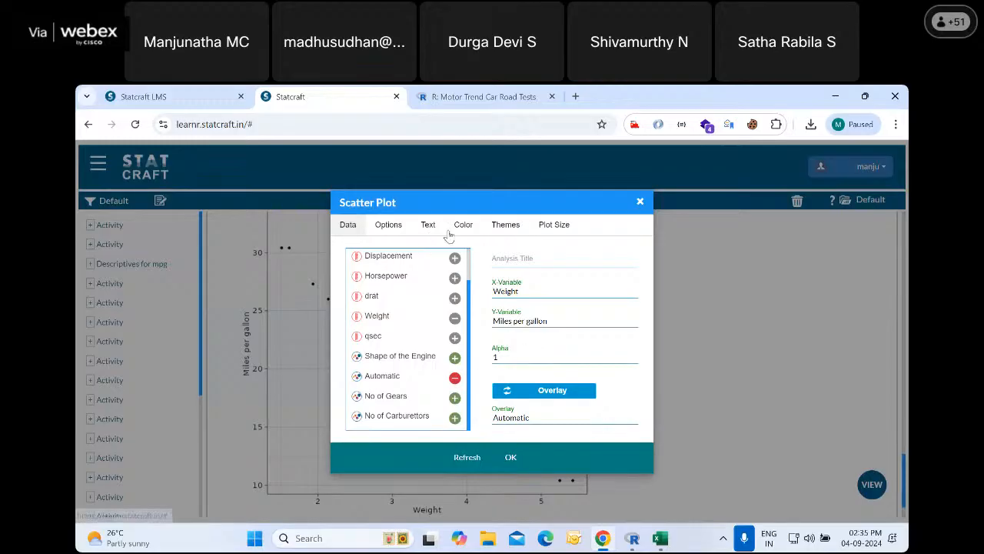
{"action": "left_click", "coordinate": [460, 231]}
{"action": "left_click", "coordinate": [429, 227]}
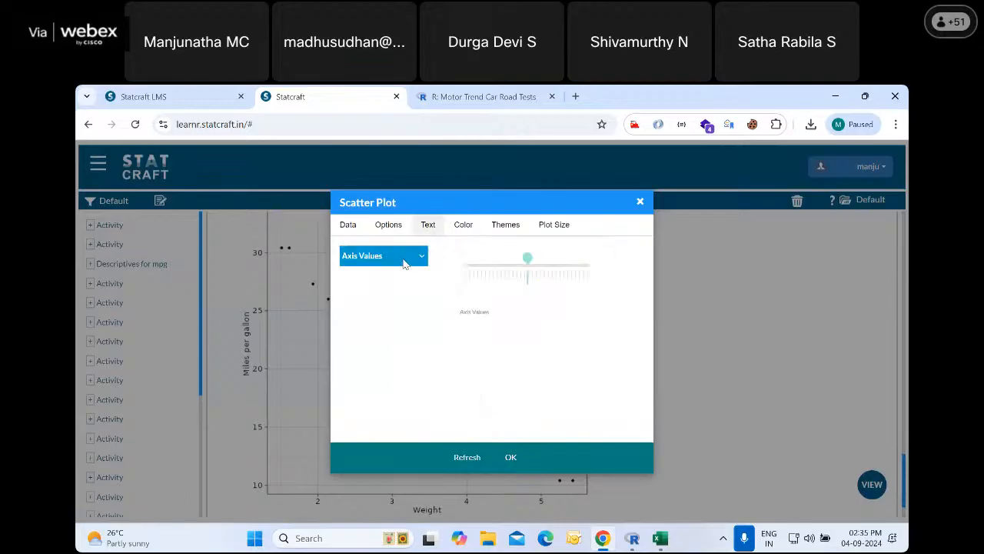
{"action": "left_click", "coordinate": [405, 258]}
{"action": "left_click", "coordinate": [382, 275]}
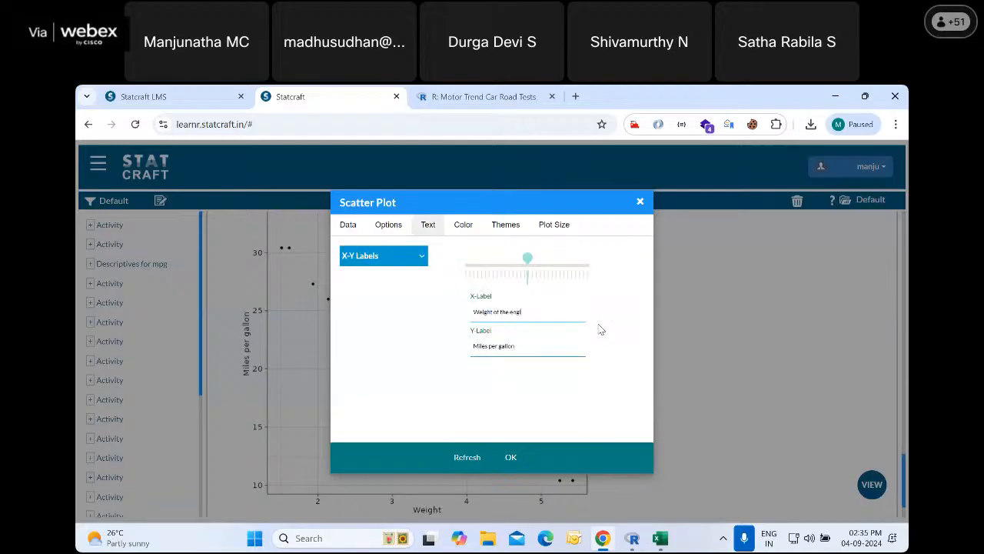
Title the scatter plot "mpg vs weight of the engine" and generate it
{"action": "left_click", "coordinate": [394, 264]}
{"action": "left_click", "coordinate": [369, 293]}
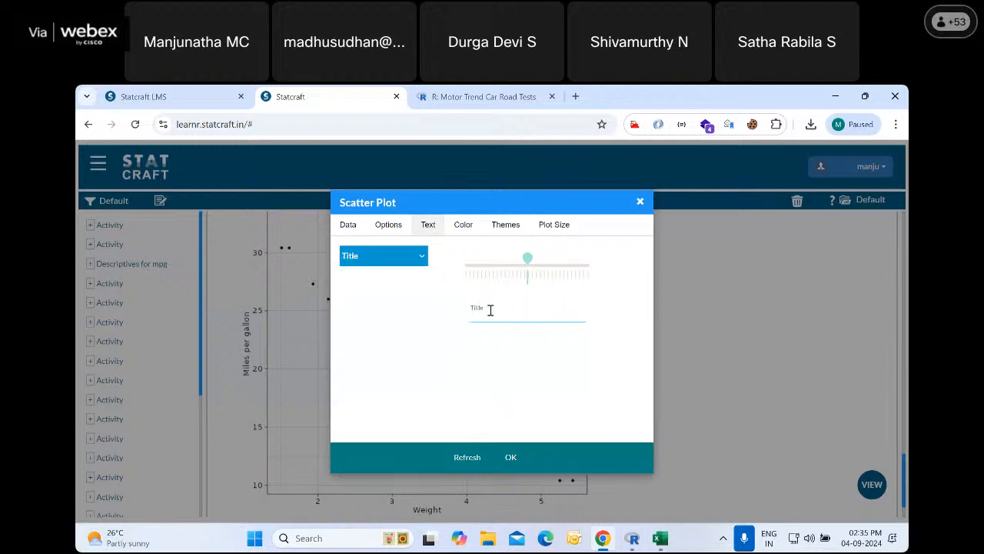
{"action": "left_click", "coordinate": [490, 310]}
{"action": "key", "text": "BackSpace"}
{"action": "key", "text": "BackSpace"}
{"action": "type", "text": "ht of the enfin"}
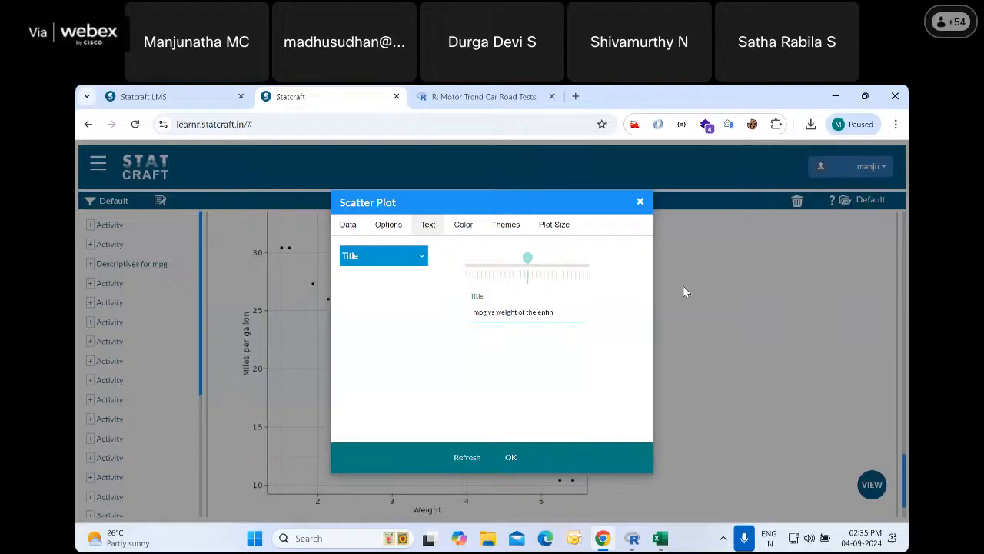
{"action": "key", "text": "BackSpace"}
{"action": "key", "text": "BackSpace"}
{"action": "type", "text": "gine"}
{"action": "left_click", "coordinate": [511, 461]}
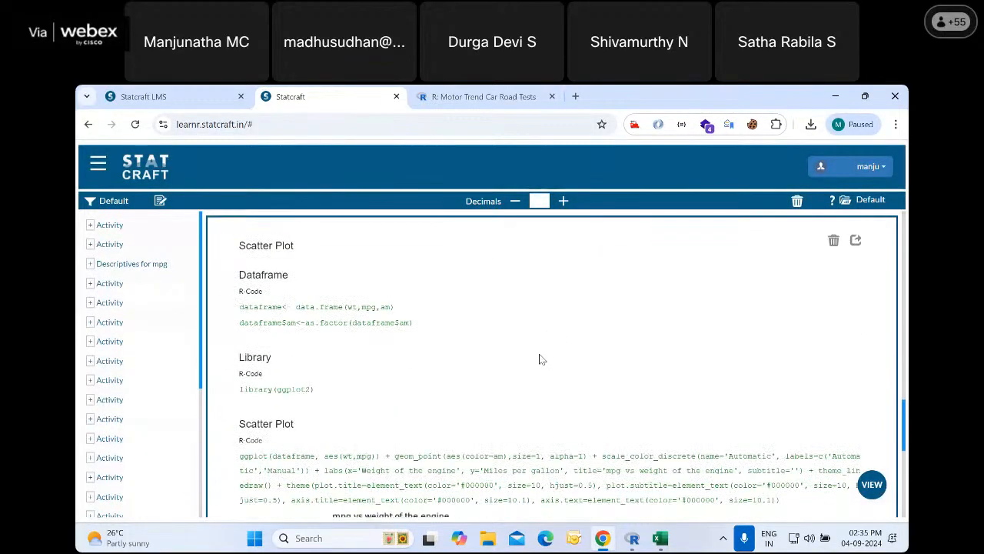
Examine the new scatter plot's R code and its points by transmission type, including the enlarged view, and return to the output
{"action": "scroll", "coordinate": [542, 360], "scroll_direction": "down", "scroll_amount": 1}
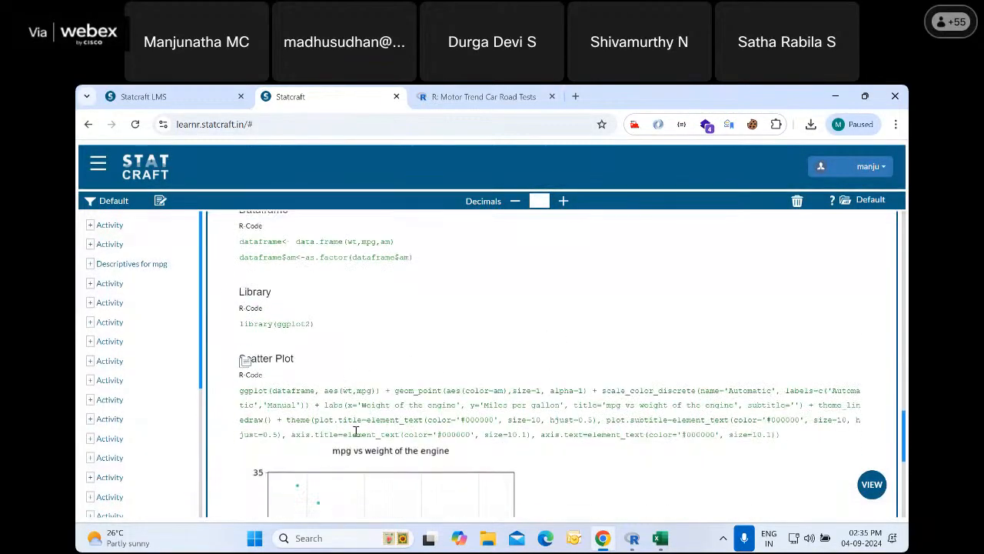
{"action": "scroll", "coordinate": [406, 412], "scroll_direction": "down", "scroll_amount": 1}
{"action": "scroll", "coordinate": [393, 397], "scroll_direction": "down", "scroll_amount": 4}
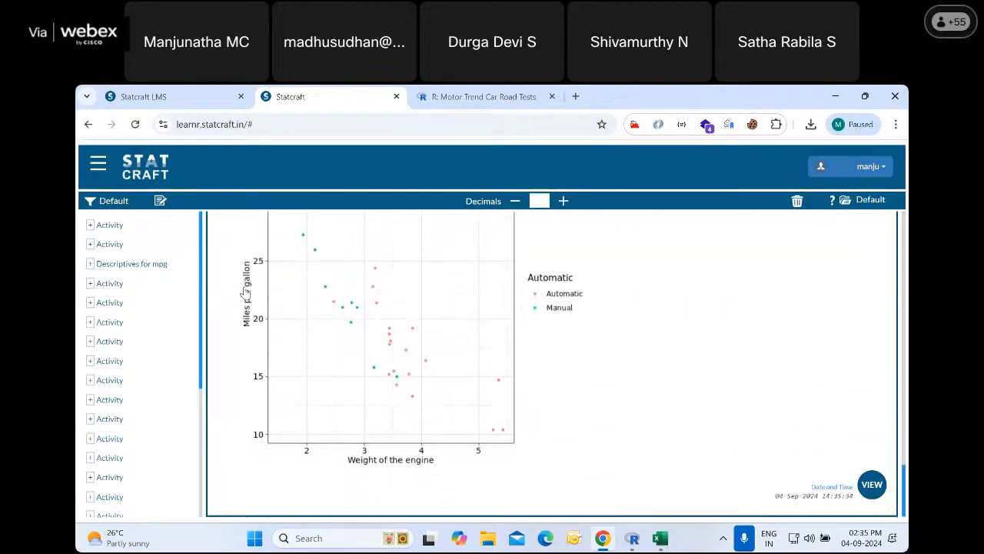
{"action": "scroll", "coordinate": [413, 377], "scroll_direction": "up", "scroll_amount": 1}
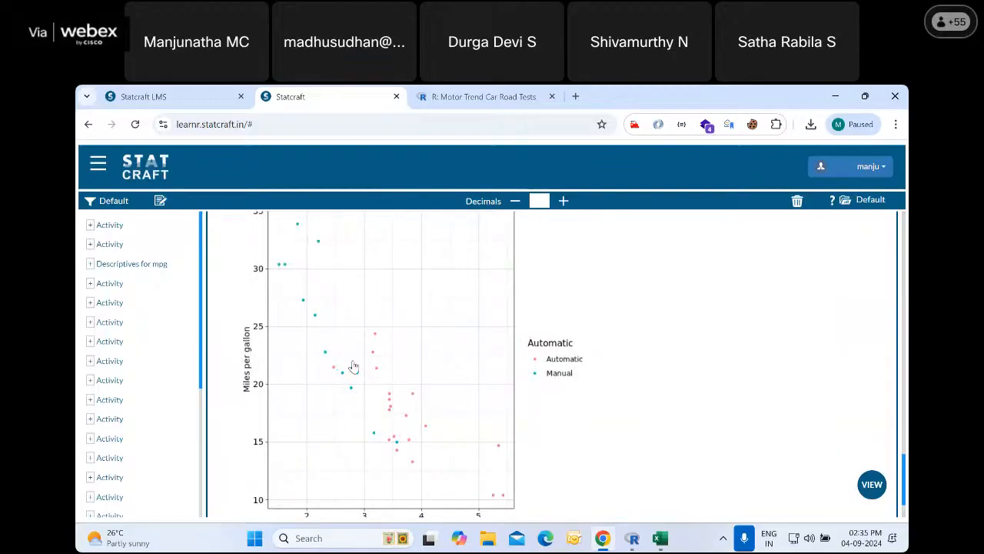
{"action": "left_click", "coordinate": [392, 336]}
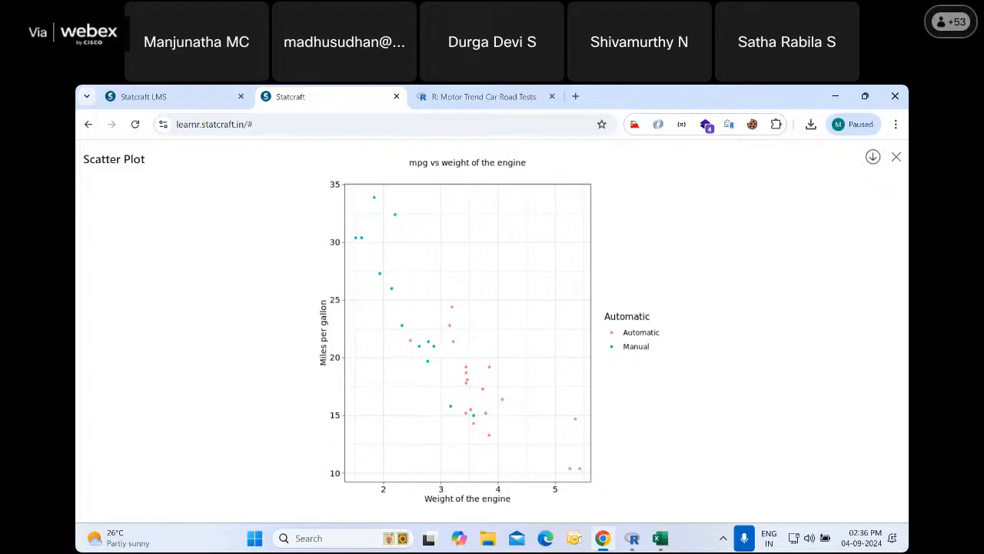
{"action": "left_click", "coordinate": [896, 157]}
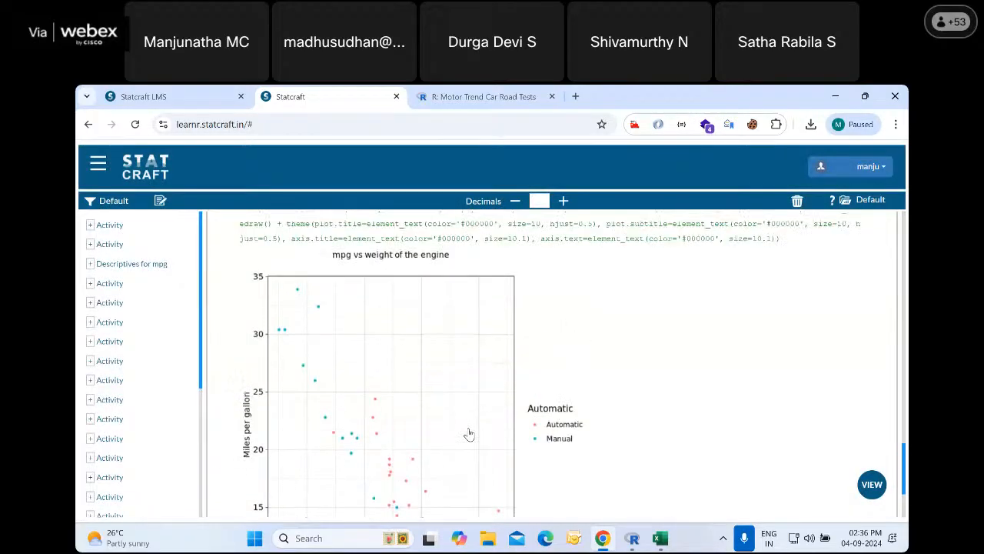
Share the newest scatter plot output with the second user in the sharing list
{"action": "scroll", "coordinate": [469, 435], "scroll_direction": "up", "scroll_amount": 1}
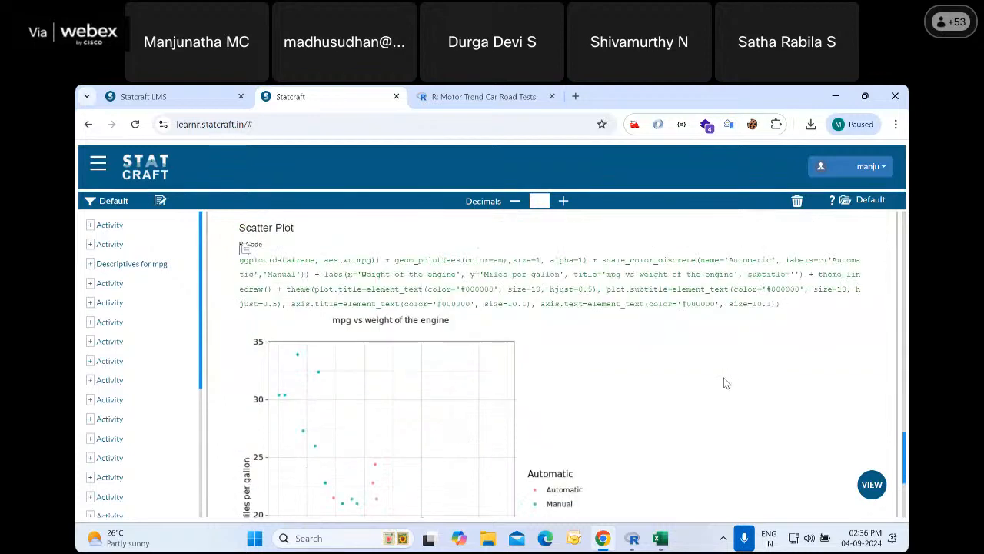
{"action": "scroll", "coordinate": [725, 382], "scroll_direction": "up", "scroll_amount": 1}
{"action": "scroll", "coordinate": [585, 405], "scroll_direction": "up", "scroll_amount": 3}
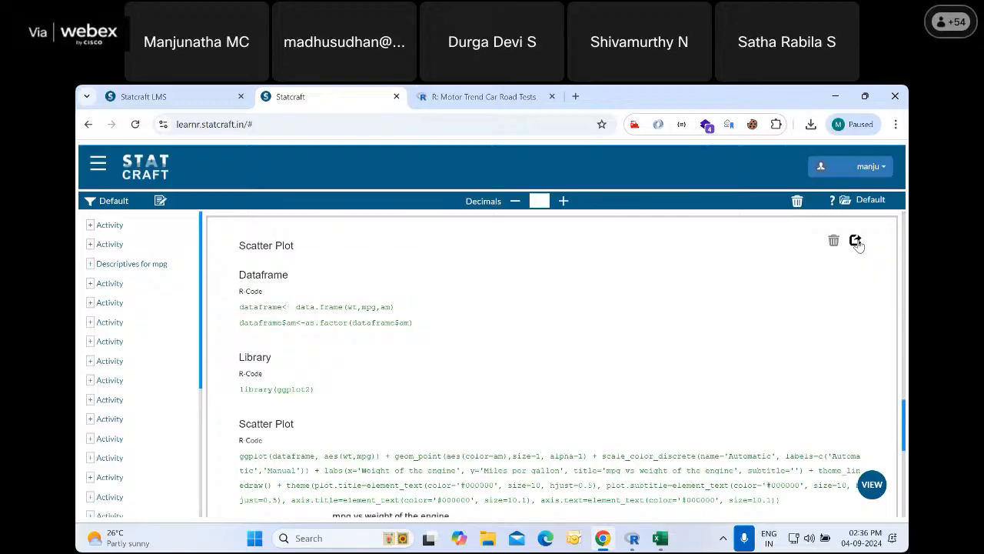
{"action": "left_click", "coordinate": [856, 241]}
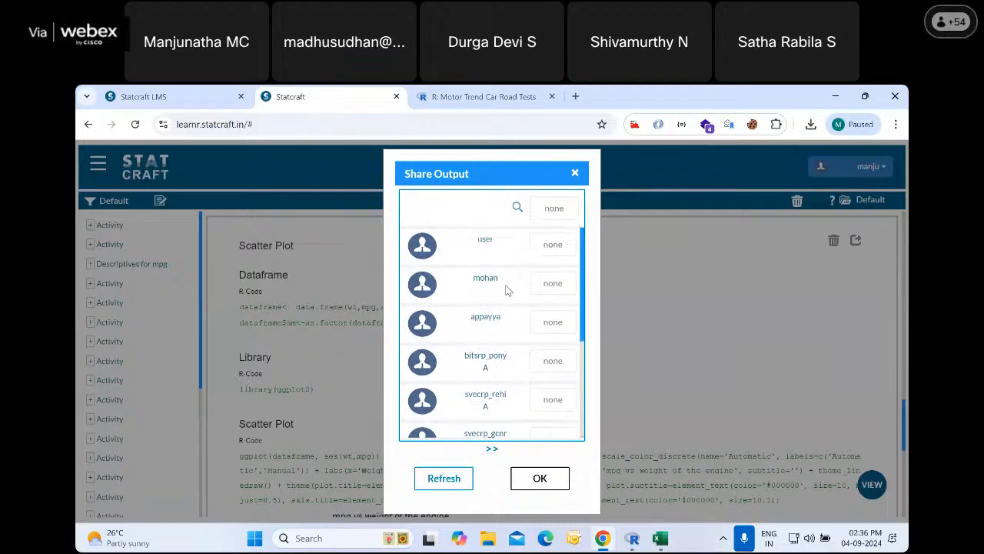
{"action": "left_click", "coordinate": [553, 285]}
{"action": "left_click", "coordinate": [542, 480]}
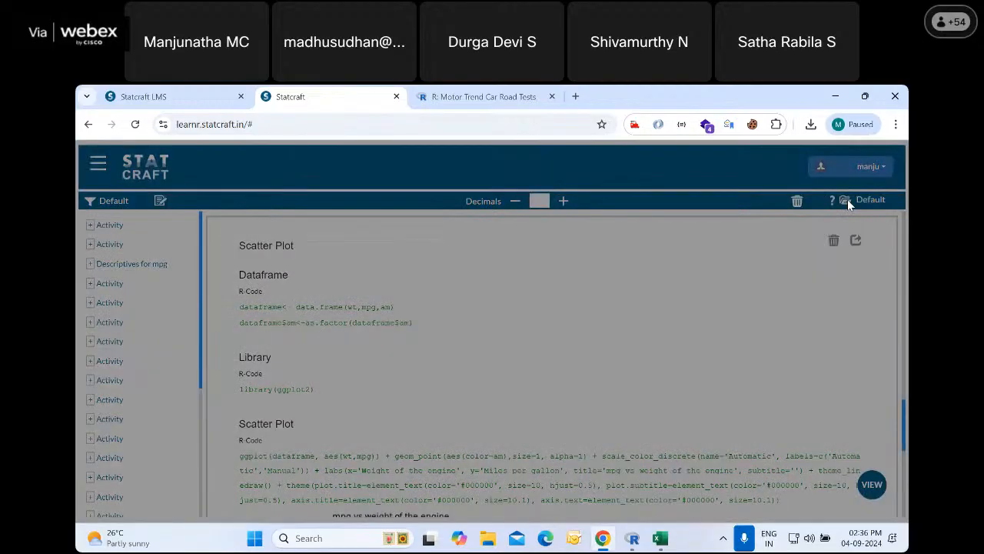
Open the Shared output folder to check its contents and return to the Default folder
{"action": "left_click", "coordinate": [847, 200]}
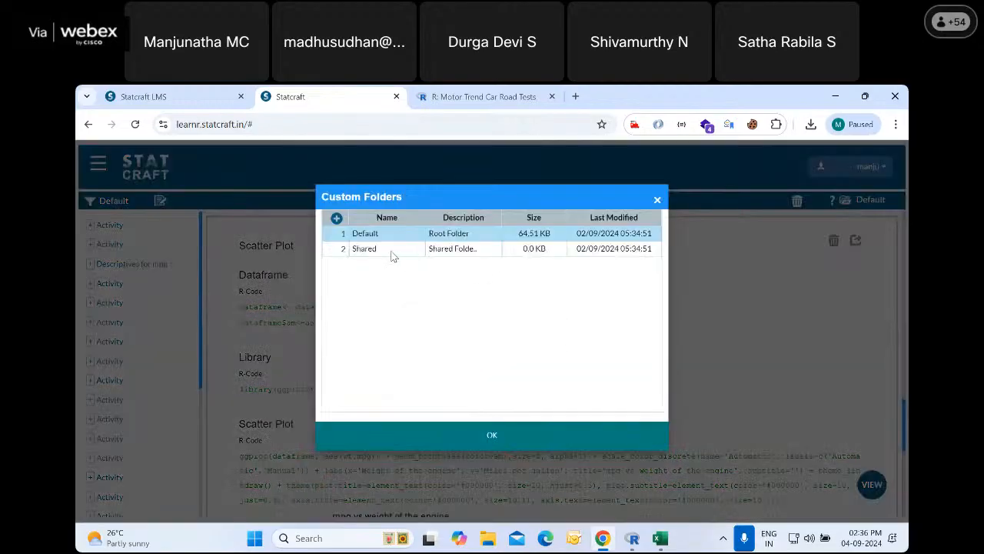
{"action": "left_click", "coordinate": [375, 253]}
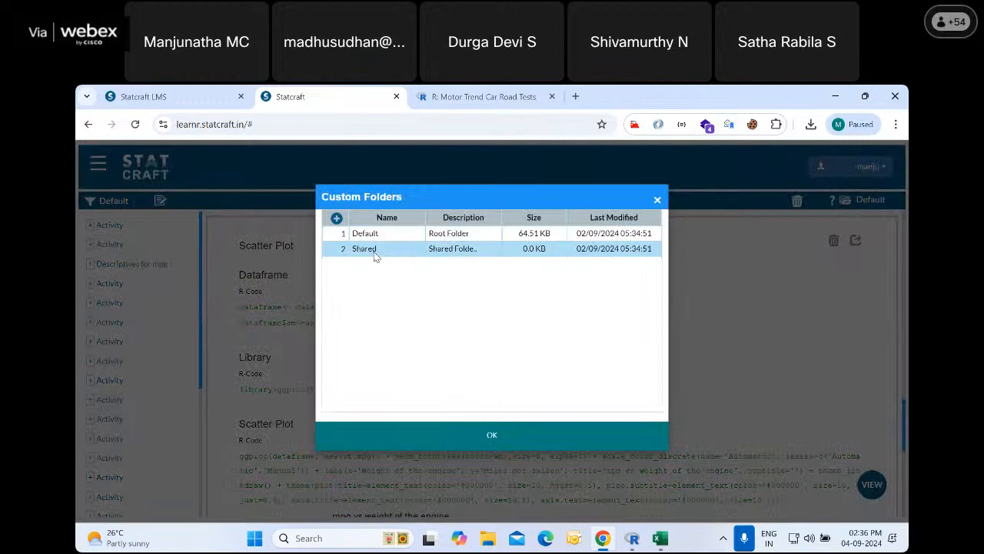
{"action": "left_click", "coordinate": [492, 438]}
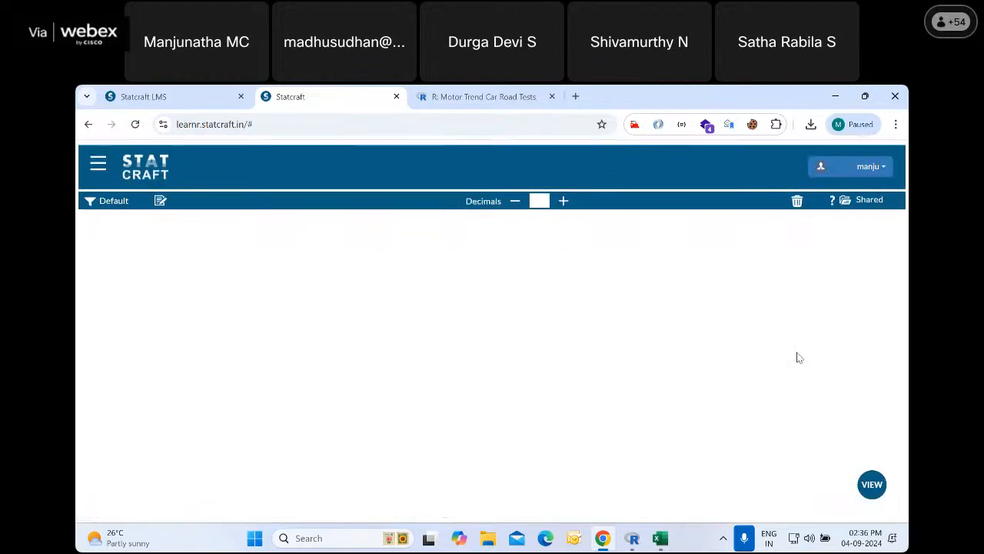
{"action": "left_click", "coordinate": [846, 201]}
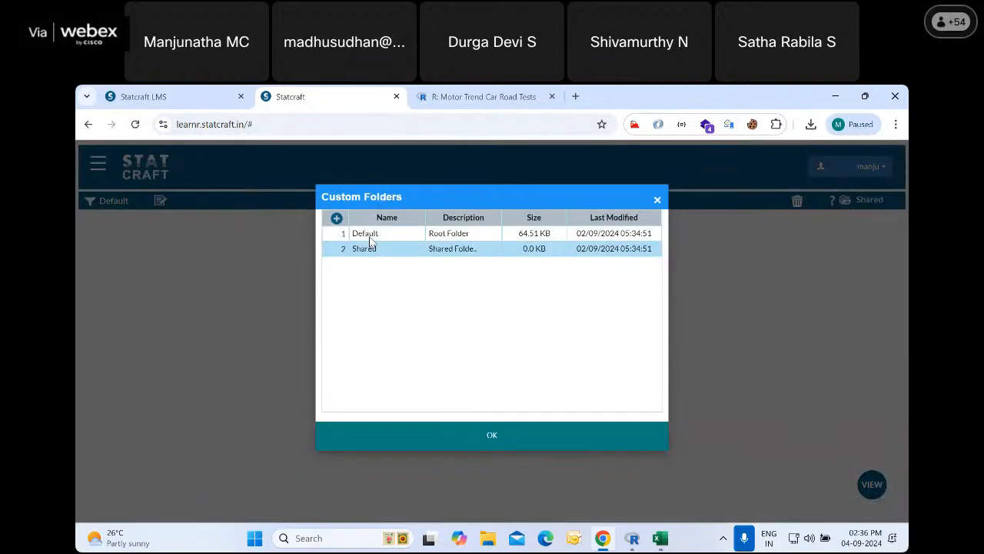
{"action": "left_click", "coordinate": [401, 236]}
{"action": "left_click", "coordinate": [492, 437]}
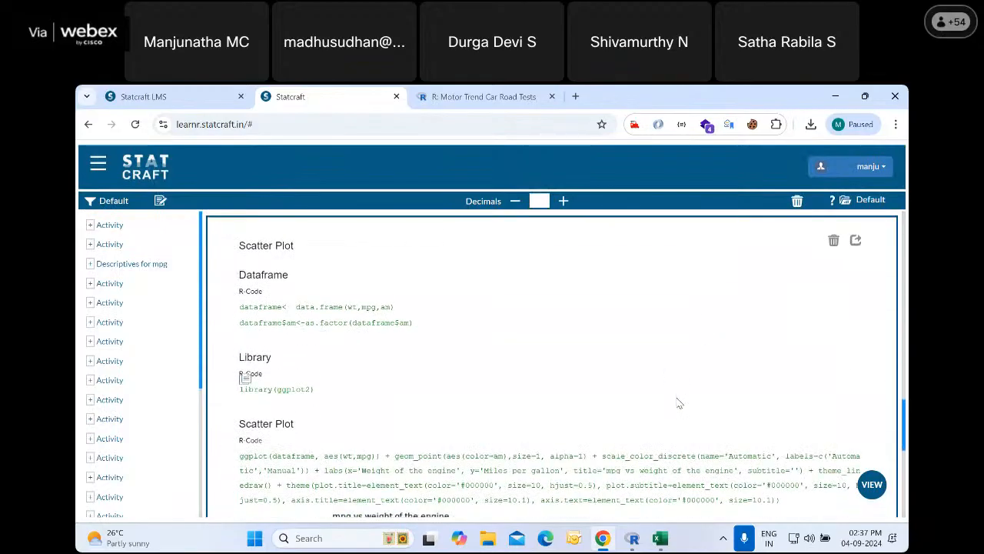
{"action": "scroll", "coordinate": [680, 403], "scroll_direction": "down", "scroll_amount": 2}
{"action": "scroll", "coordinate": [680, 403], "scroll_direction": "down", "scroll_amount": 2}
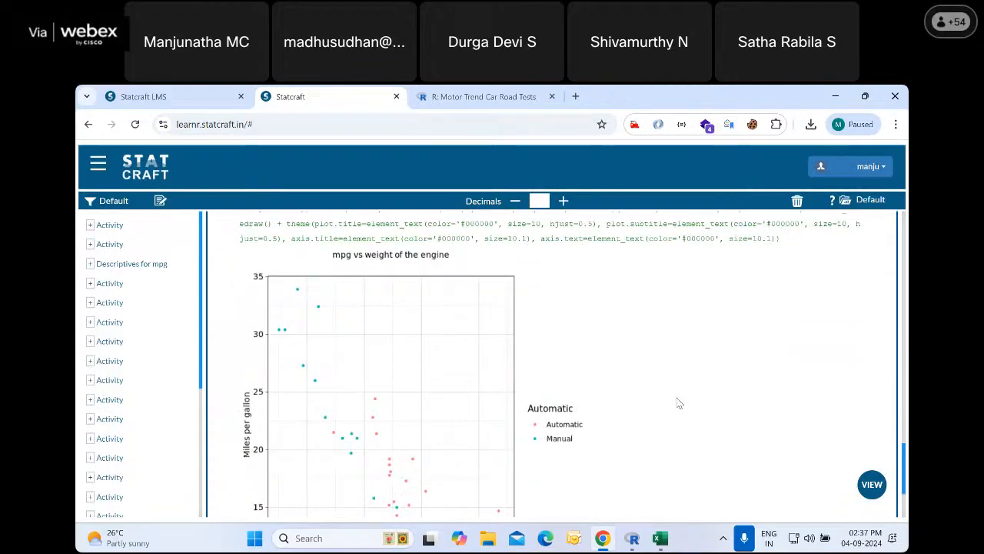
{"action": "scroll", "coordinate": [679, 403], "scroll_direction": "up", "scroll_amount": 3}
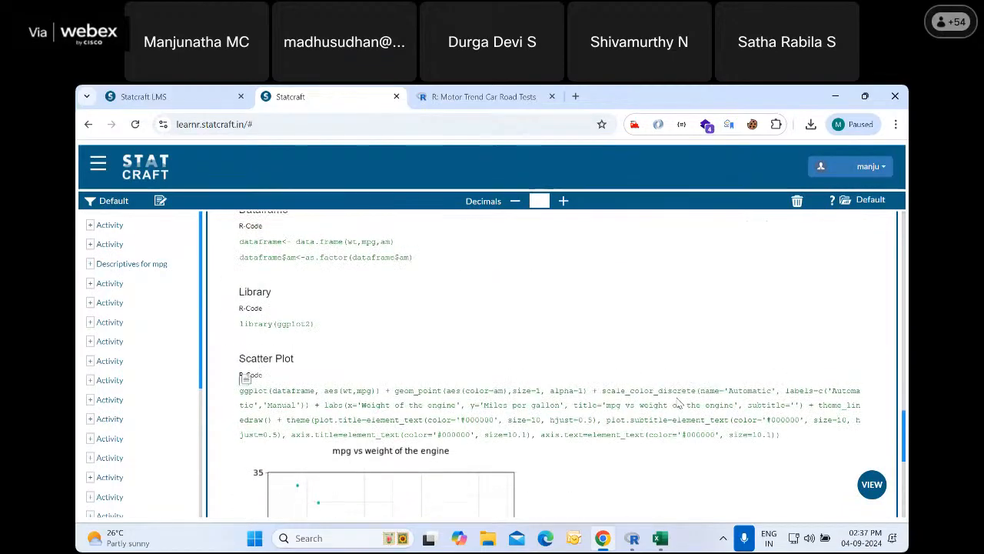
{"action": "scroll", "coordinate": [680, 403], "scroll_direction": "up", "scroll_amount": 1}
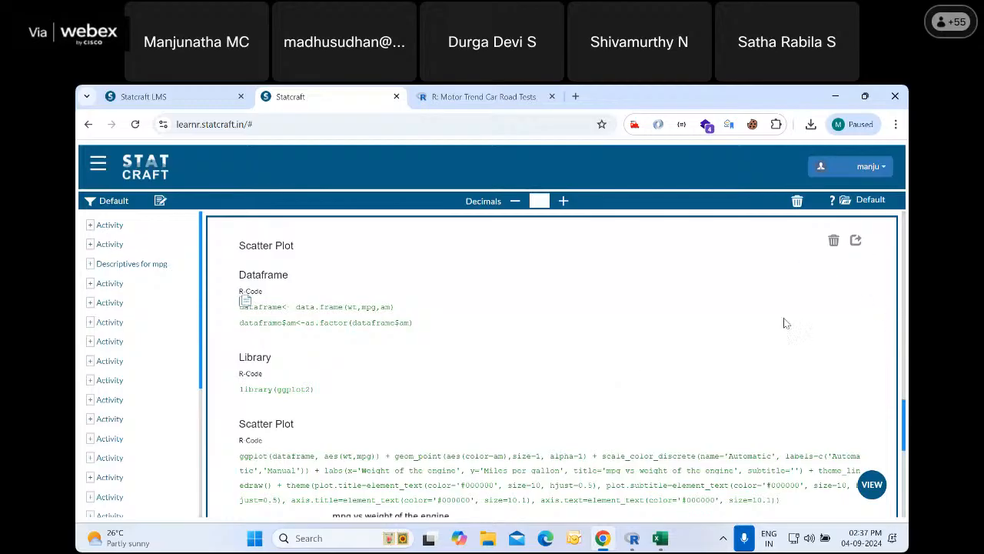
{"action": "scroll", "coordinate": [784, 323], "scroll_direction": "down", "scroll_amount": 3}
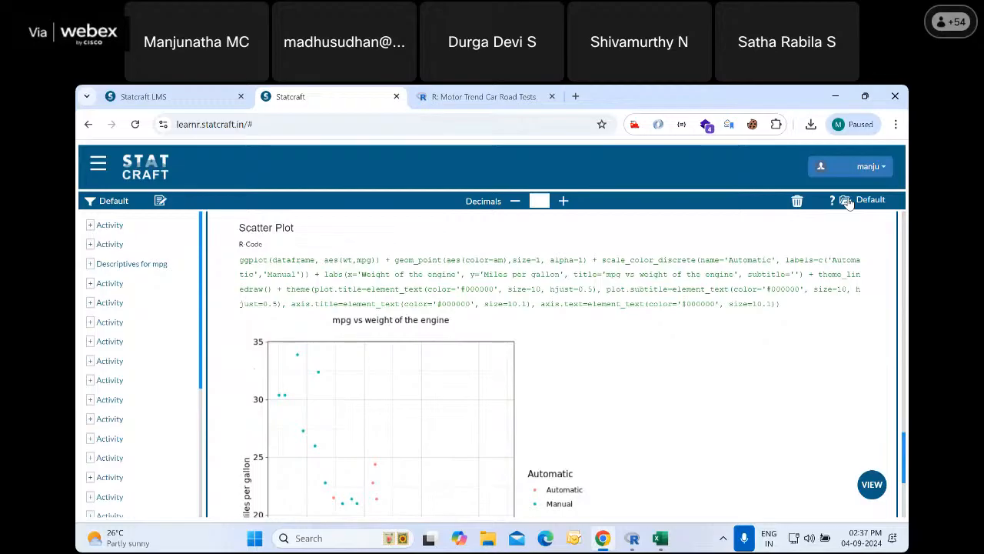
{"action": "left_click", "coordinate": [846, 201]}
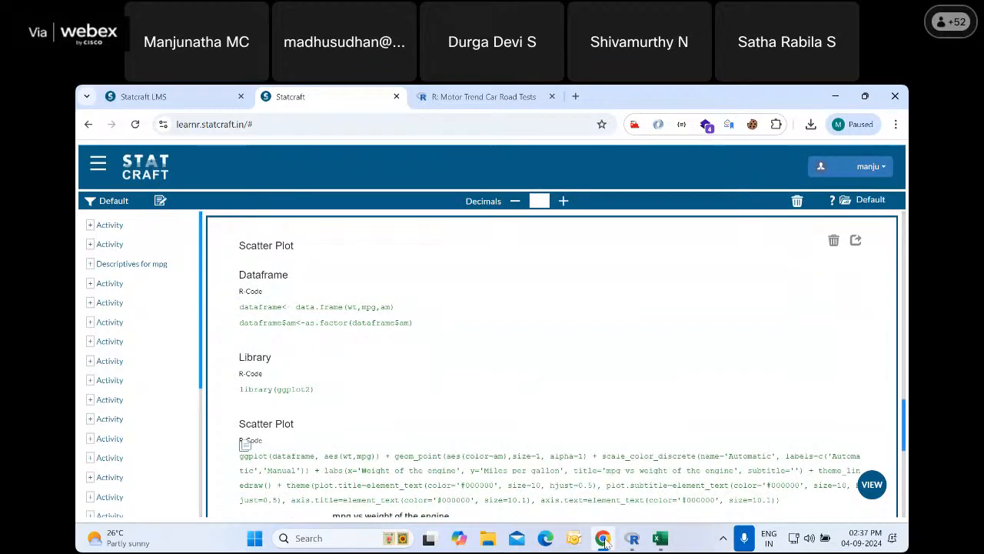
{"action": "mouse_move", "coordinate": [604, 542]}
{"action": "key", "text": "alt+Tab"}
{"action": "key", "text": "alt+Tab"}
{"action": "key", "text": "alt+Tab"}
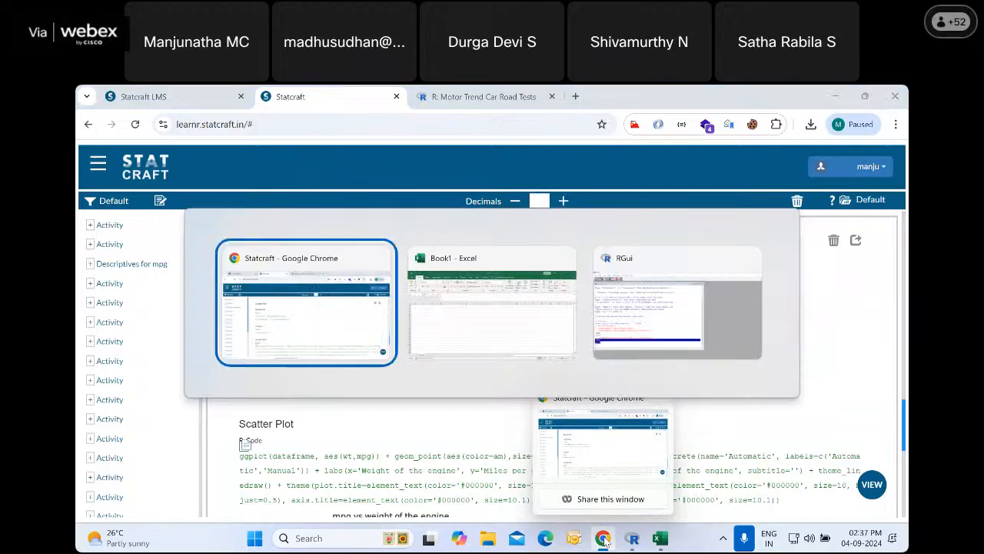
Create a custom output folder named "irisdata" with a description beginning "iris data an", keeping the Default folder selected
{"action": "left_click", "coordinate": [845, 199]}
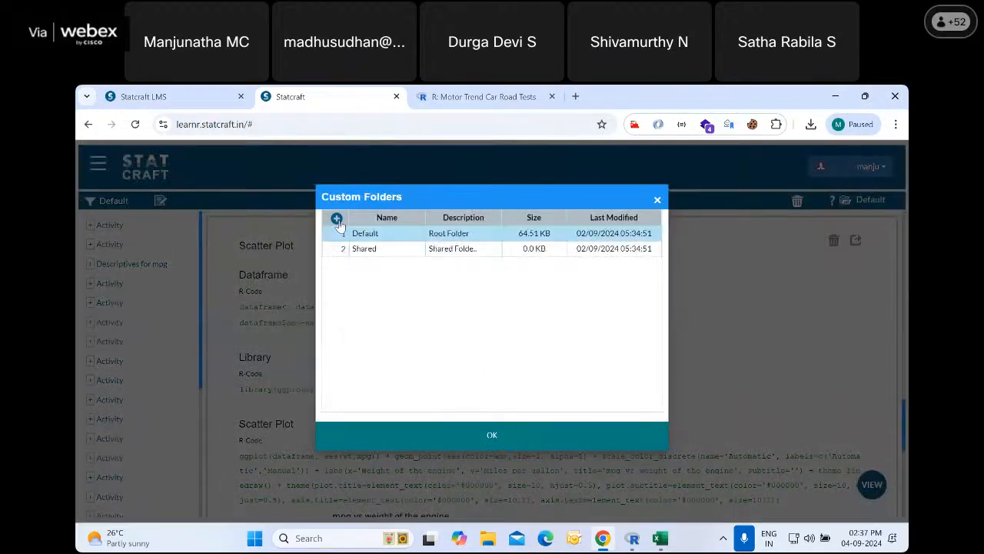
{"action": "left_click", "coordinate": [336, 217]}
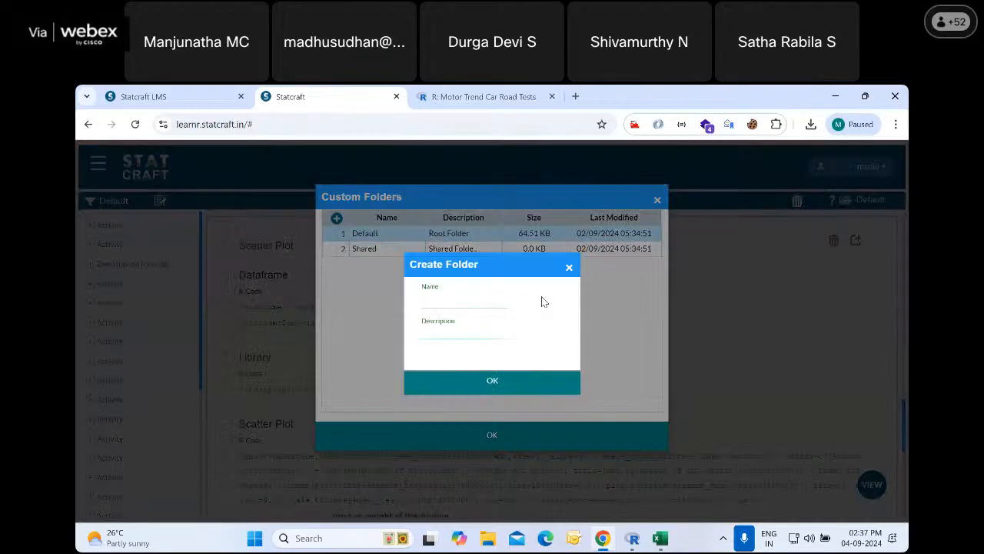
{"action": "type", "text": "irisdata"}
{"action": "left_click", "coordinate": [437, 332]}
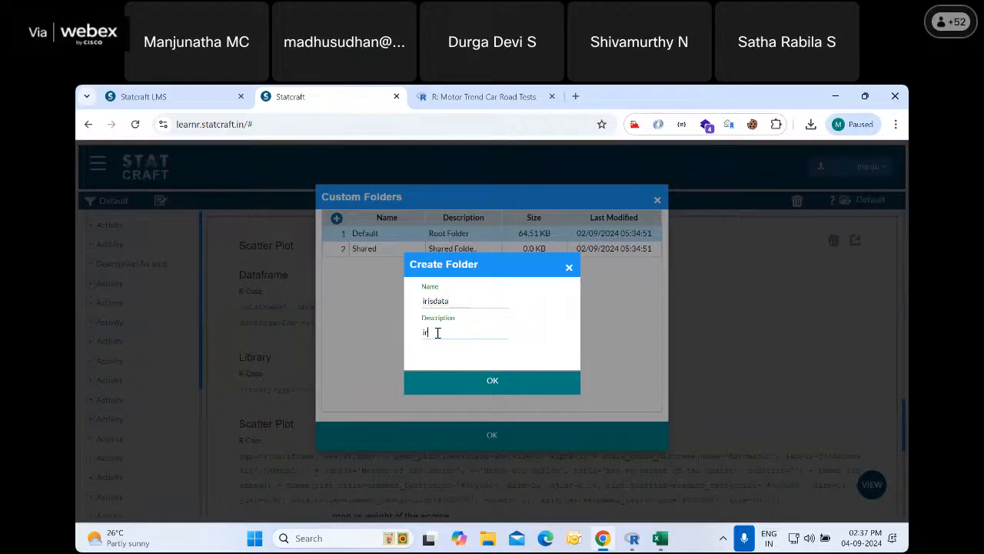
{"action": "type", "text": "iris data analysis"}
{"action": "left_click", "coordinate": [493, 382]}
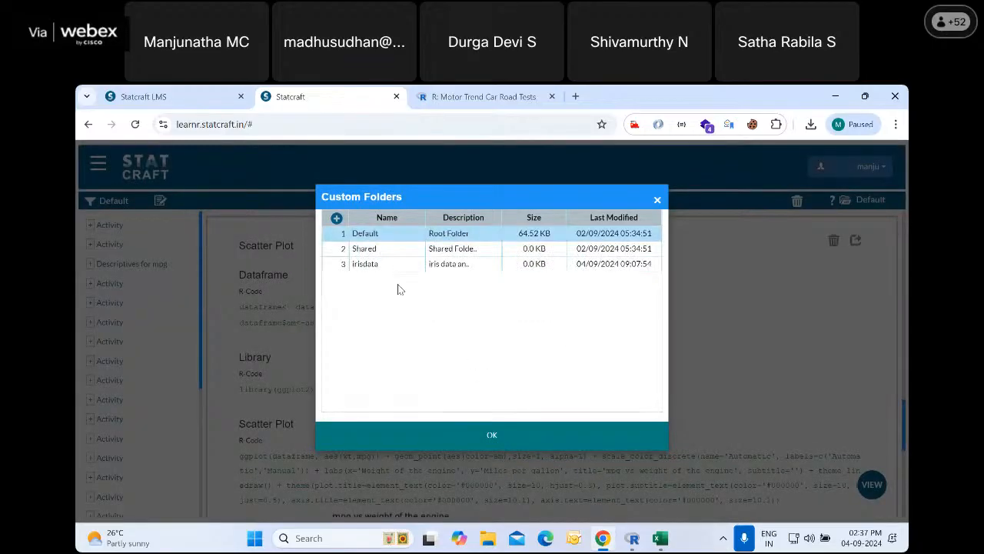
{"action": "left_click", "coordinate": [493, 436]}
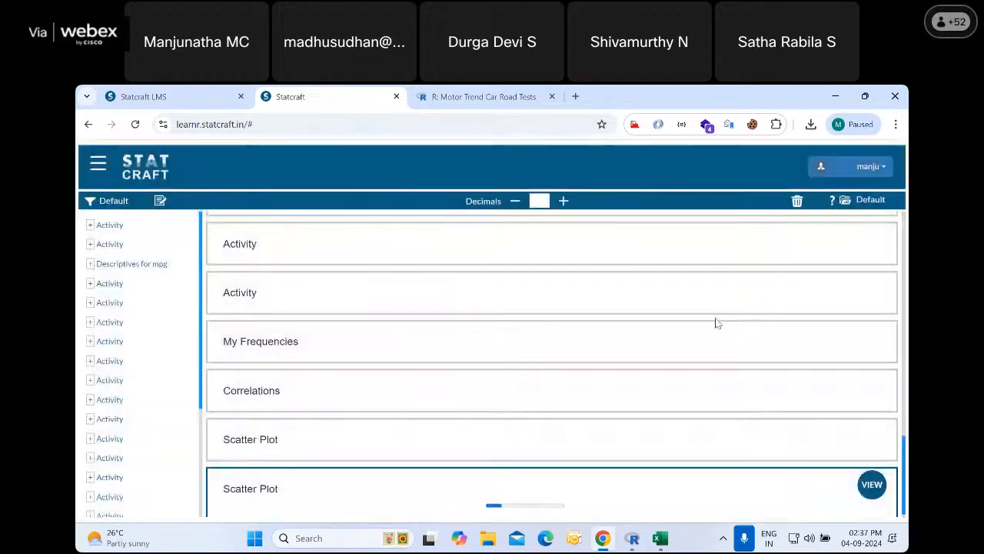
{"action": "scroll", "coordinate": [520, 383], "scroll_direction": "down", "scroll_amount": 3}
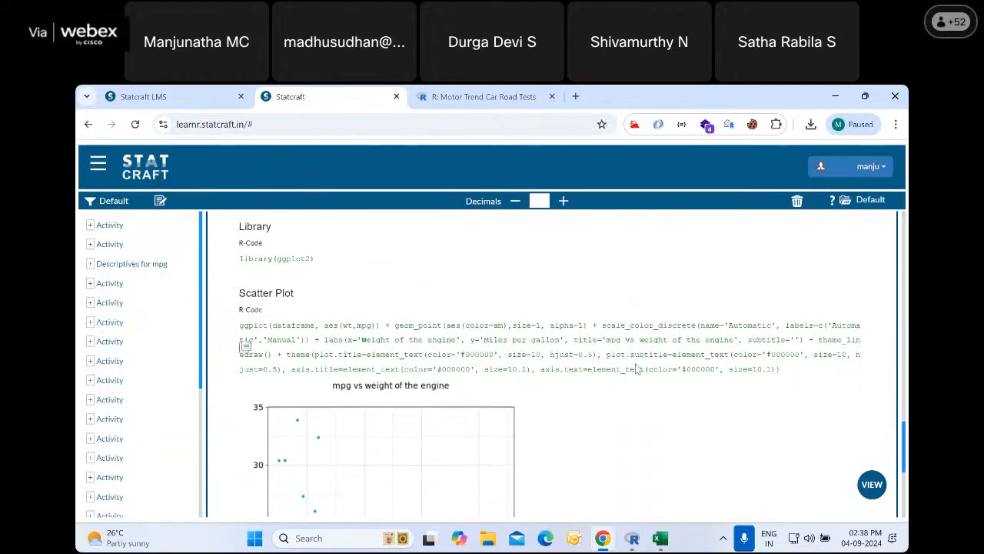
Switch to the R console and open the help page for the iris dataset with ?iris
{"action": "scroll", "coordinate": [635, 369], "scroll_direction": "up", "scroll_amount": 1}
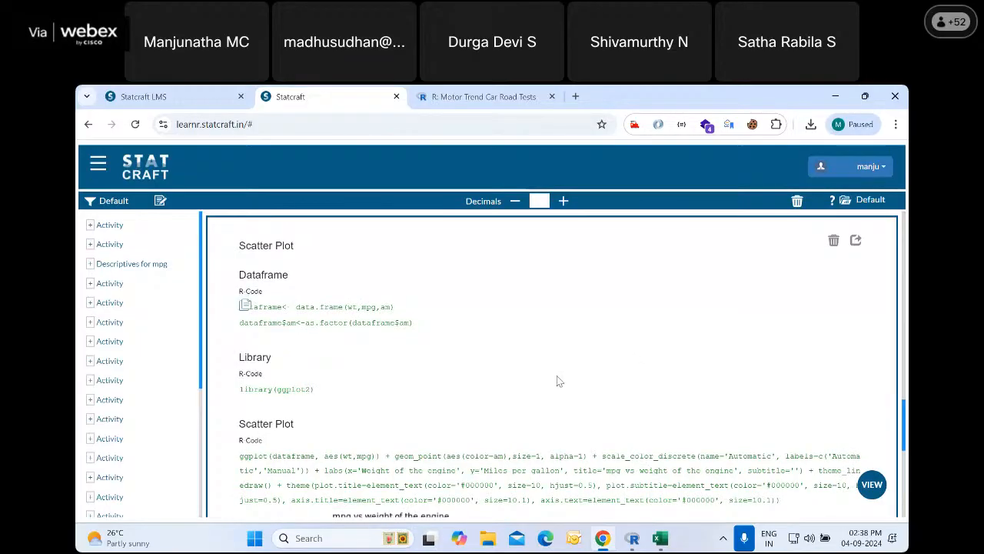
{"action": "left_click", "coordinate": [98, 163]}
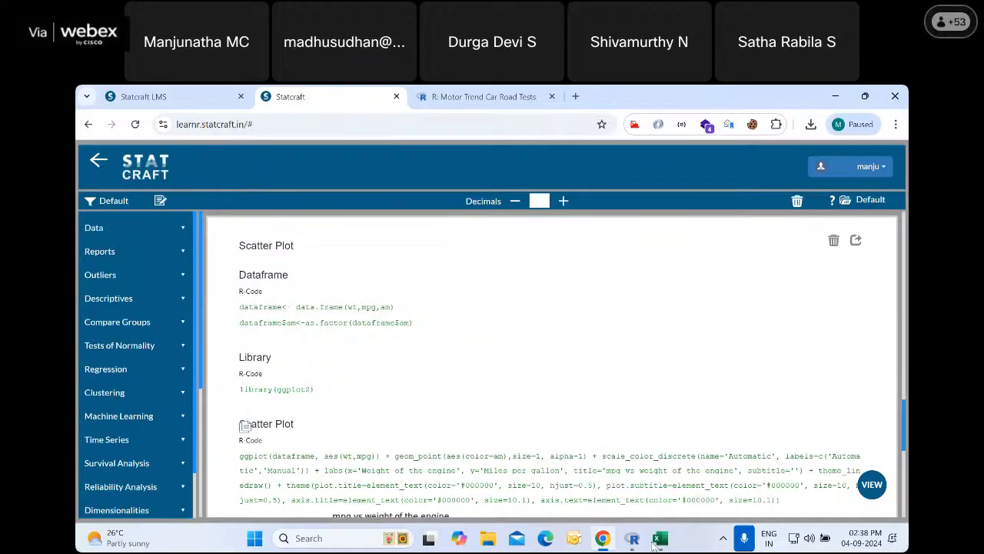
{"action": "left_click", "coordinate": [629, 538]}
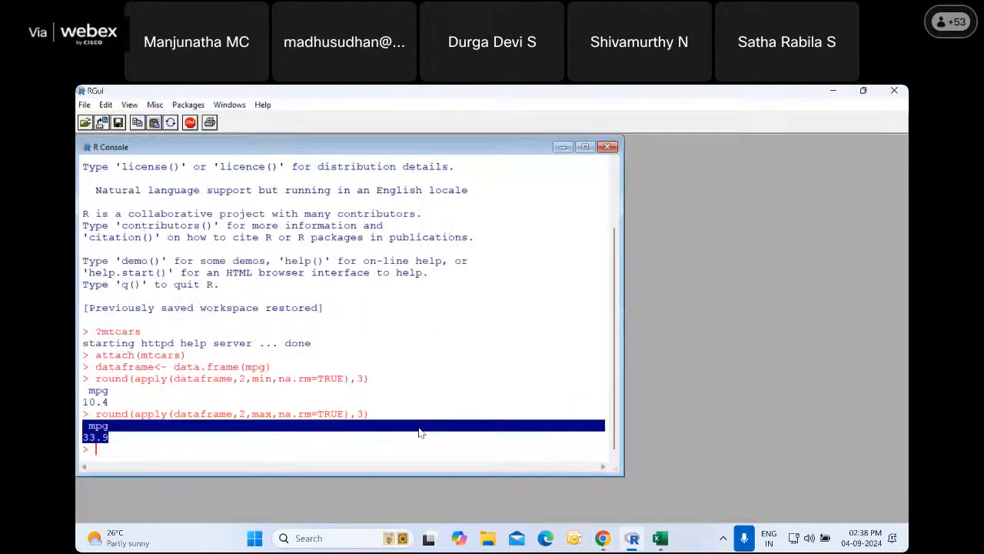
{"action": "type", "text": "?iris"}
{"action": "key", "text": "Return"}
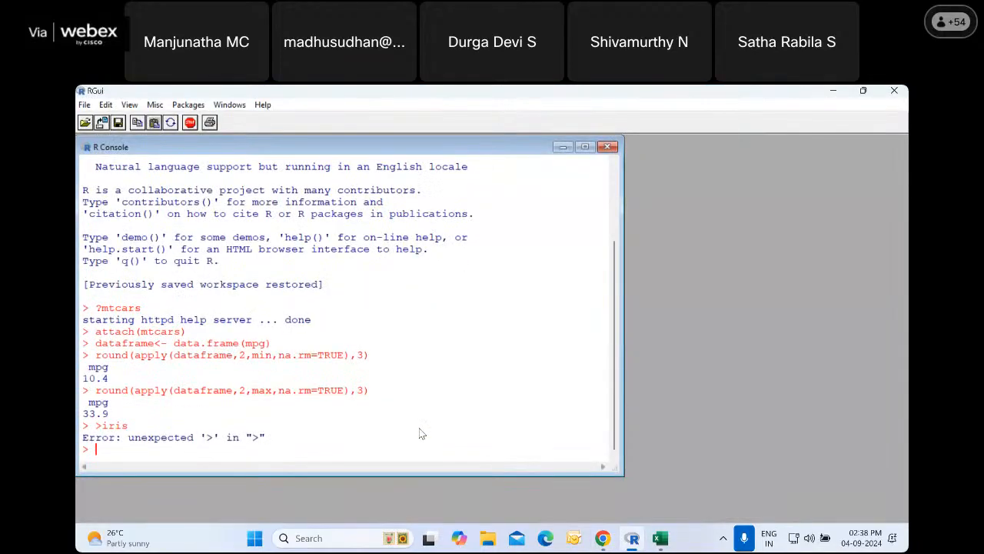
{"action": "type", "text": "?iris"}
{"action": "key", "text": "Return"}
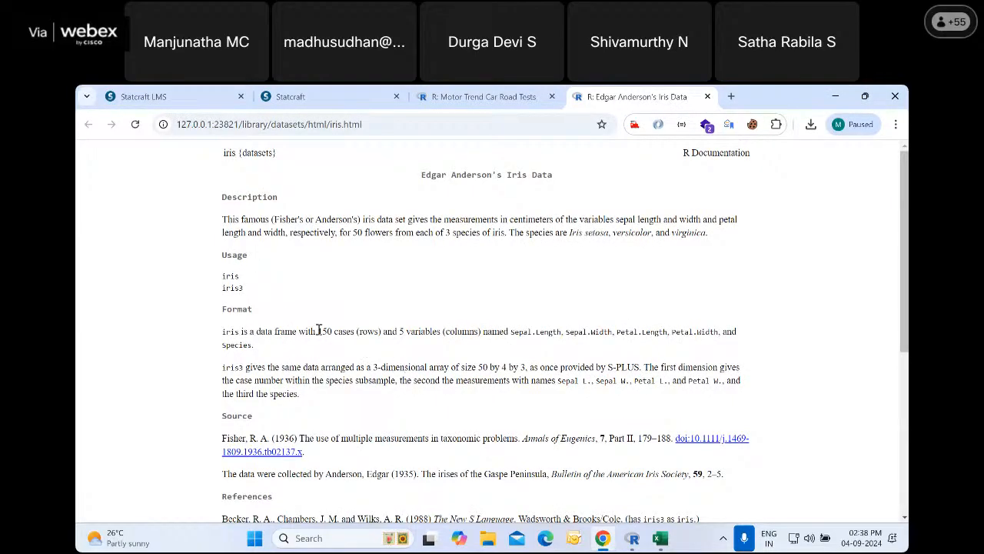
Read the iris documentation, covering the data frame's format, variable names, sources and examples
{"action": "left_click_drag", "start_coordinate": [318, 331], "coordinate": [559, 331]}
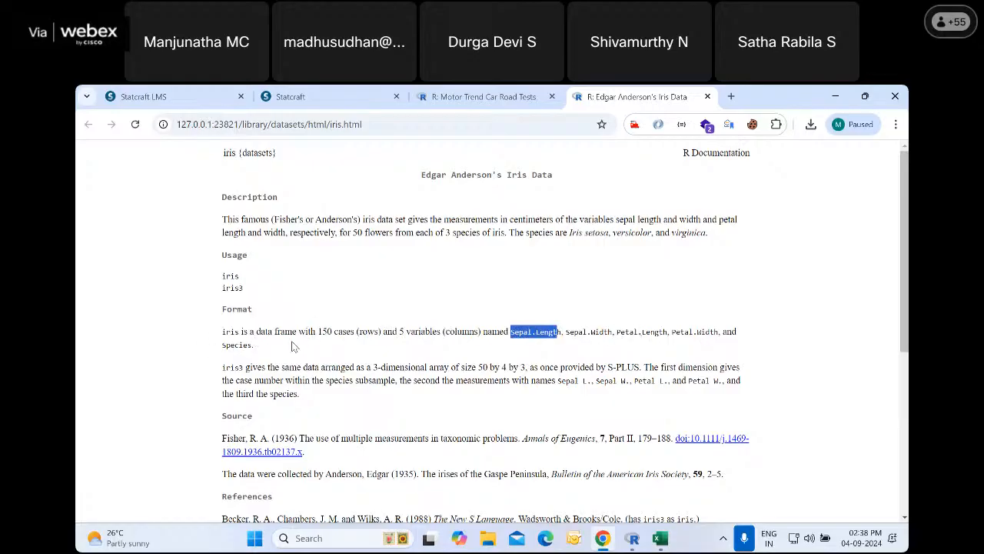
{"action": "scroll", "coordinate": [275, 353], "scroll_direction": "down", "scroll_amount": 5}
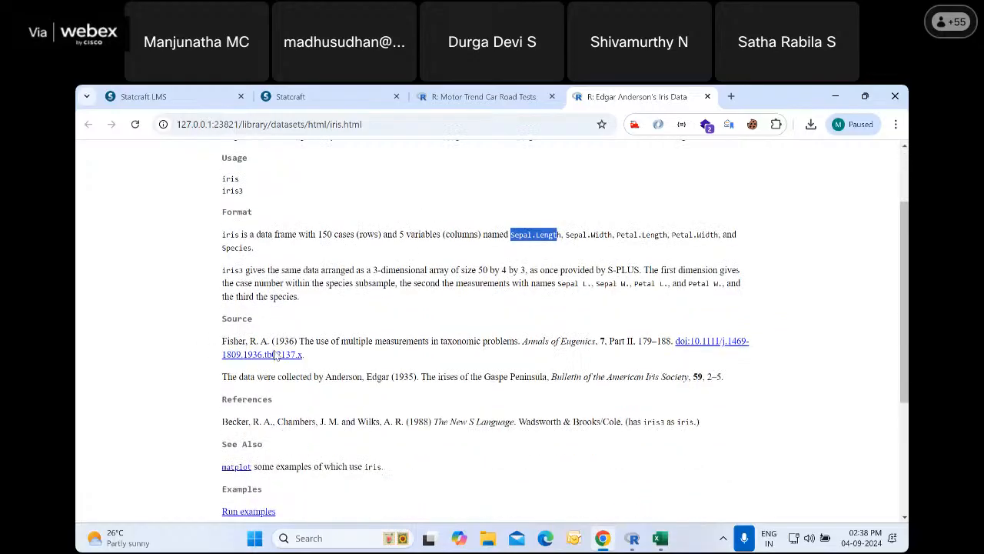
{"action": "scroll", "coordinate": [275, 353], "scroll_direction": "up", "scroll_amount": 2}
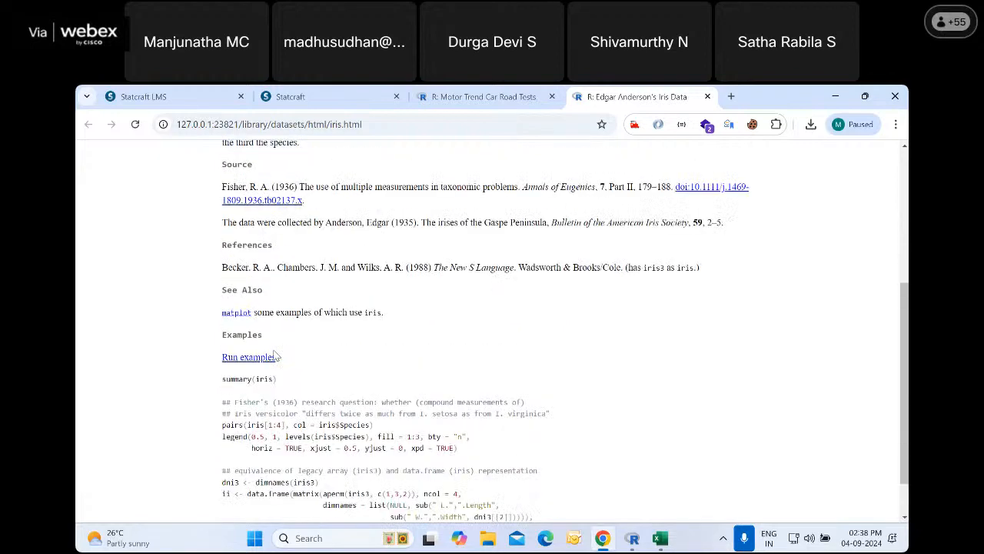
Switch to Excel and open the Iris CSV file from the Desktop folder
{"action": "left_click", "coordinate": [663, 538]}
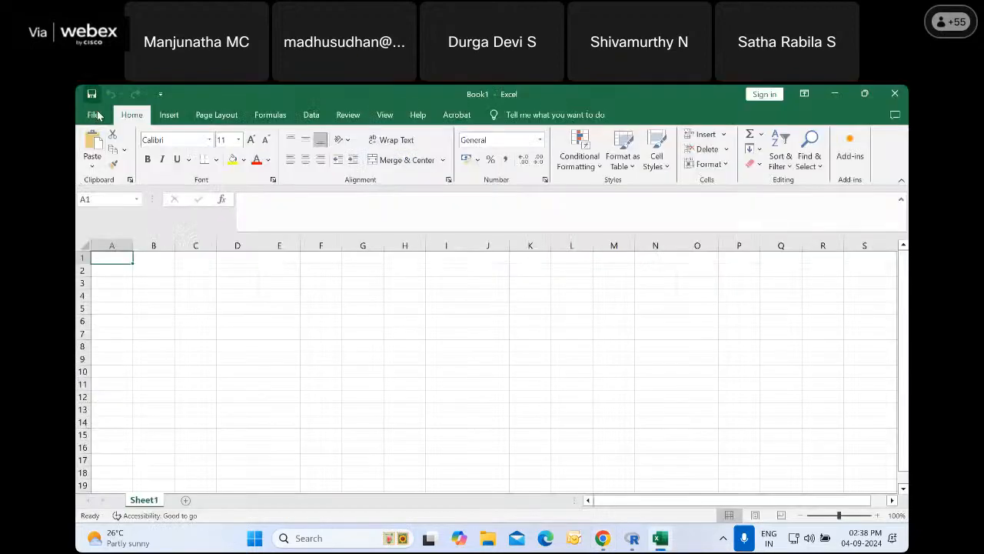
{"action": "left_click", "coordinate": [97, 112]}
{"action": "left_click", "coordinate": [108, 204]}
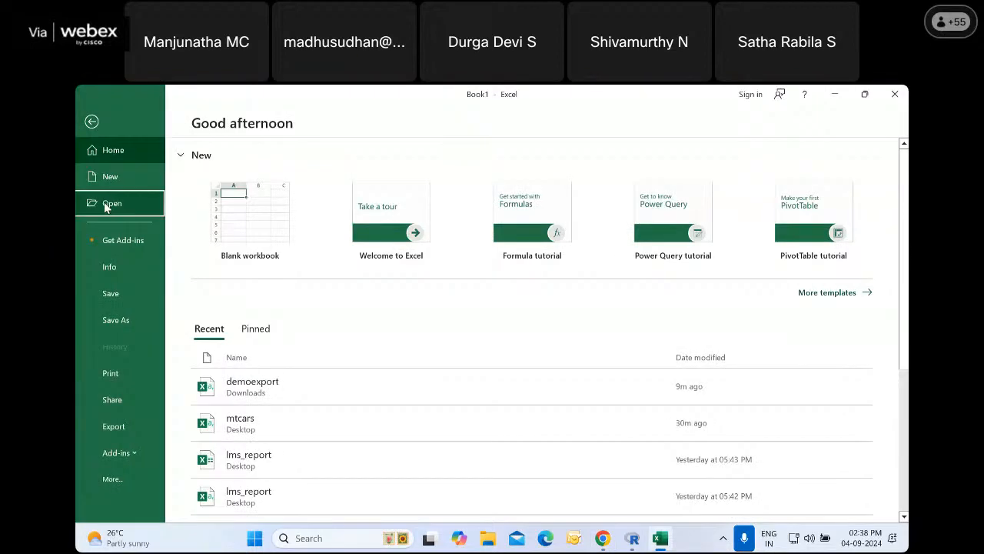
{"action": "left_click", "coordinate": [236, 324]}
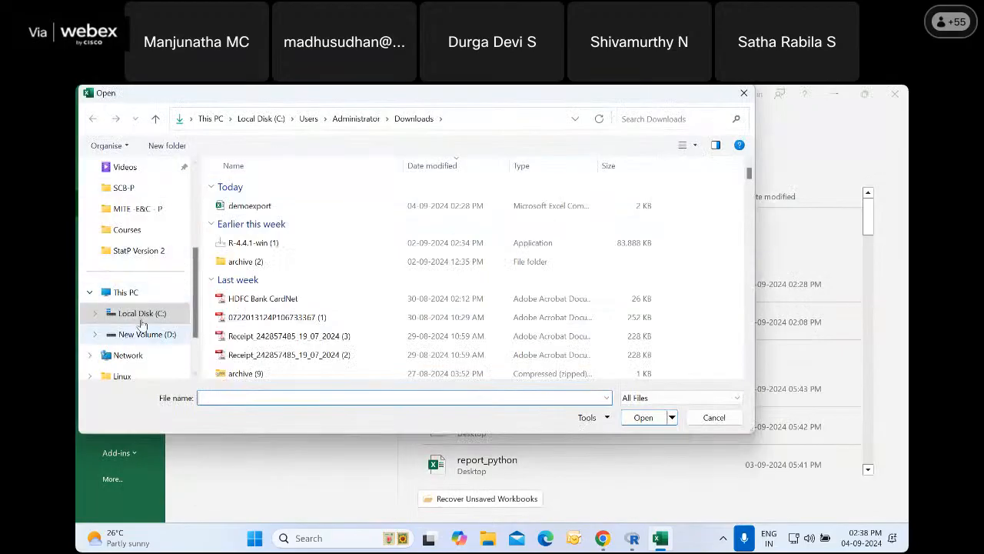
{"action": "scroll", "coordinate": [139, 318], "scroll_direction": "up", "scroll_amount": 3}
{"action": "left_click", "coordinate": [136, 234]}
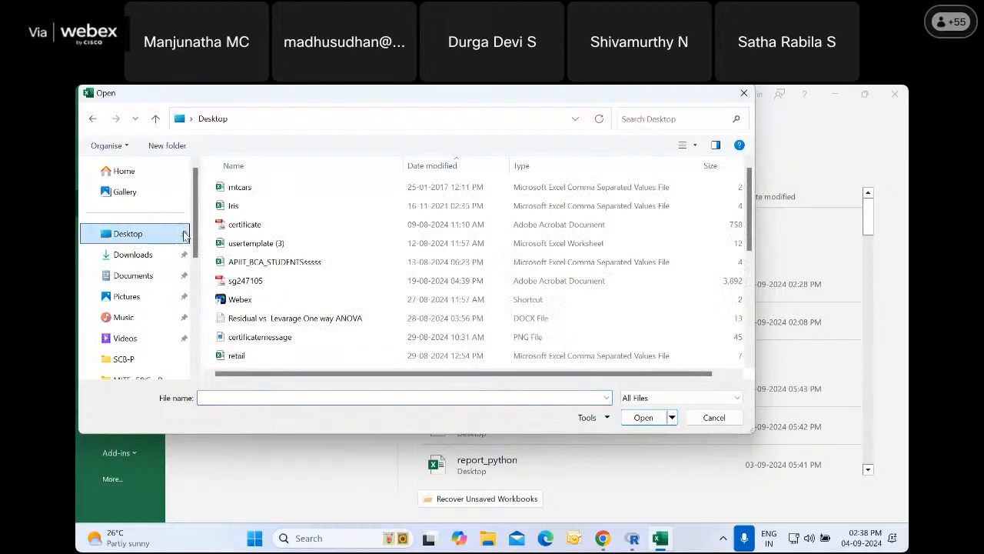
{"action": "left_click", "coordinate": [239, 205]}
{"action": "left_click", "coordinate": [644, 417]}
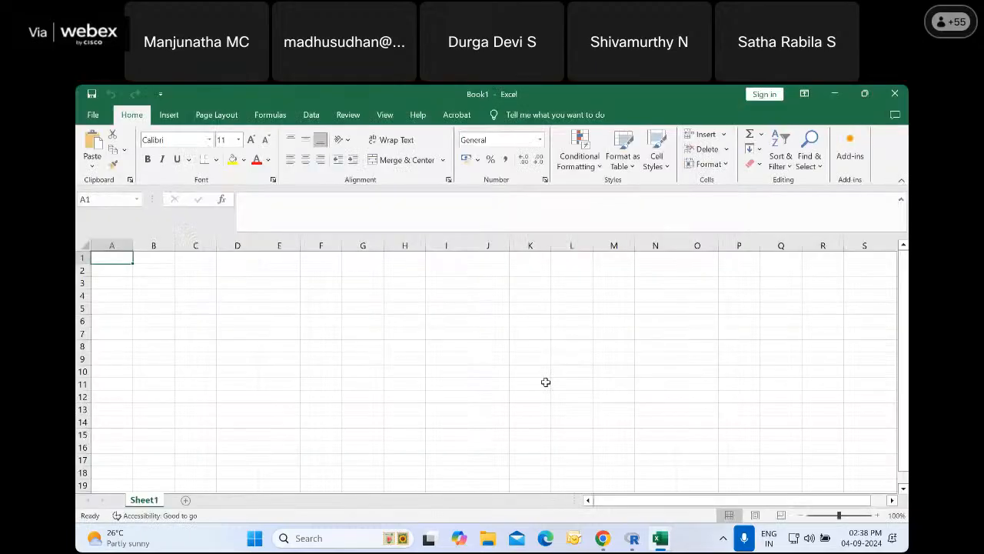
Fit all column widths to view the iris data, discard the changes and close both workbooks
{"action": "left_click", "coordinate": [85, 245]}
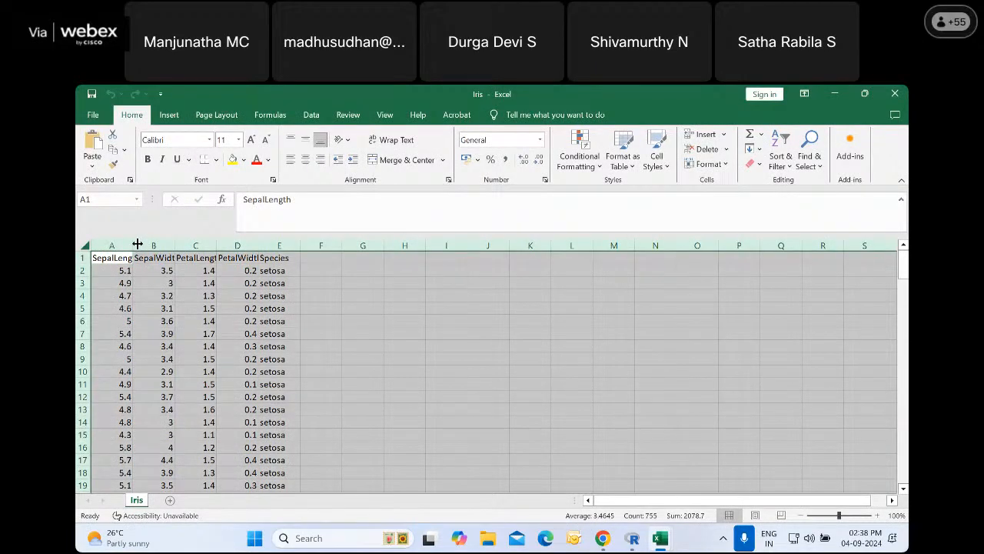
{"action": "double_click", "coordinate": [133, 245]}
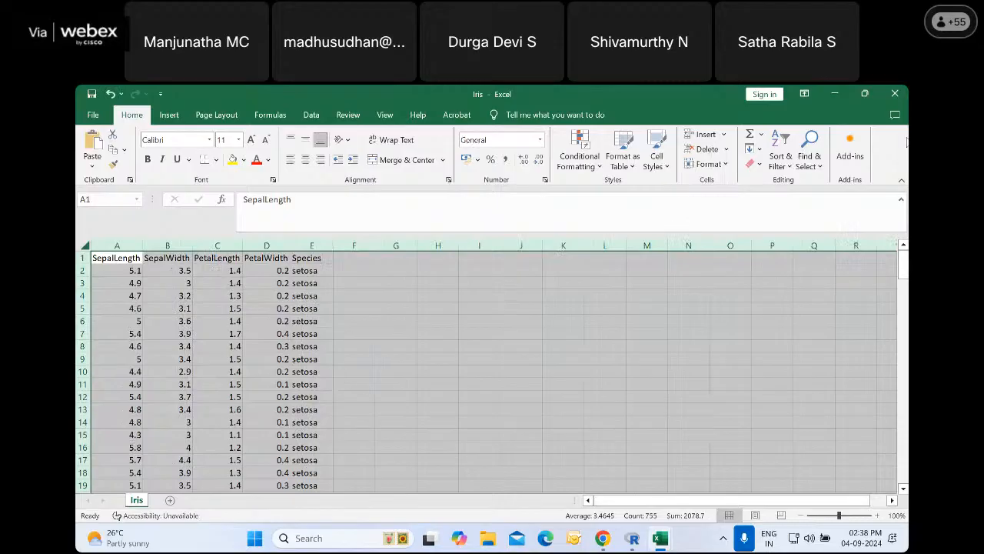
{"action": "left_click", "coordinate": [898, 95]}
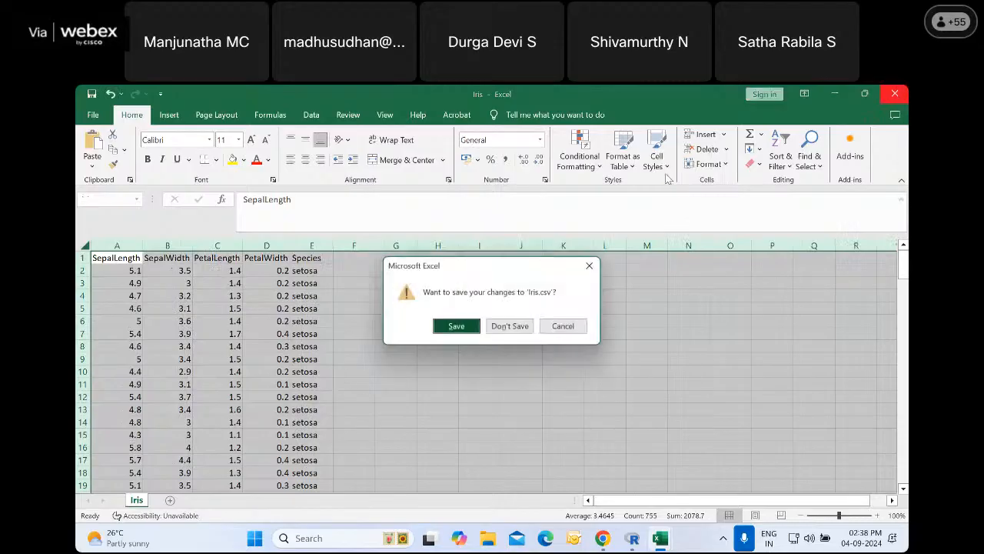
{"action": "left_click", "coordinate": [515, 326]}
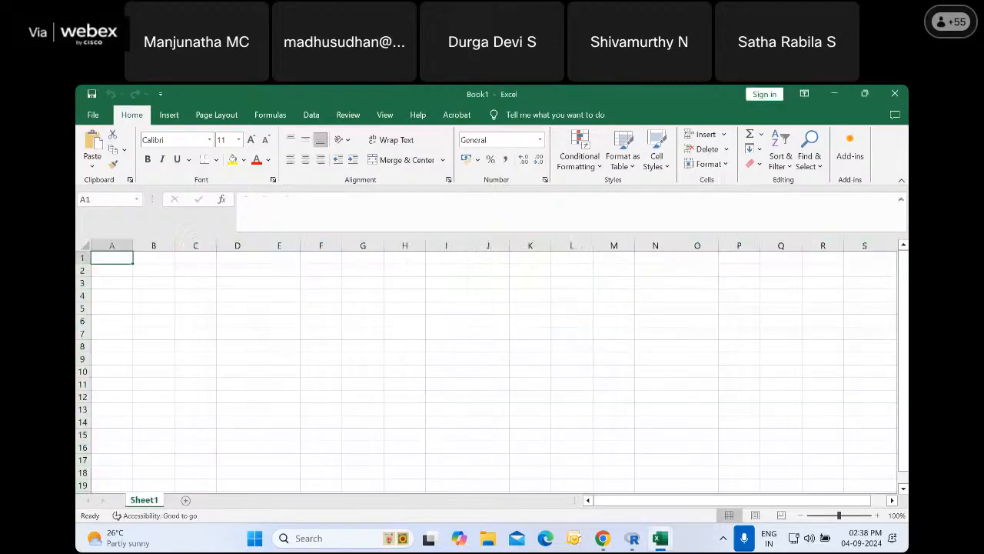
{"action": "left_click", "coordinate": [897, 95]}
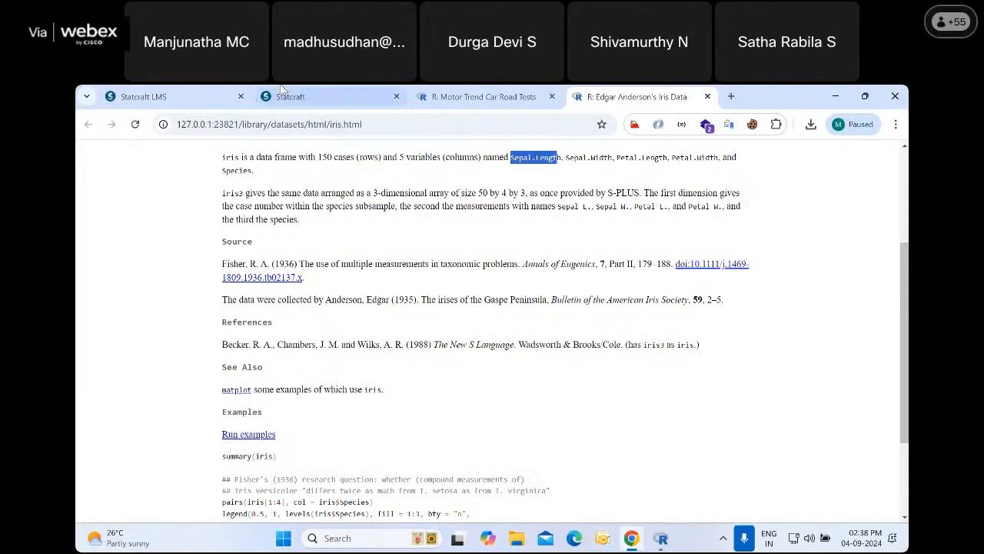
Switch to Statcraft and start a data import with the table name "iris" and the description "iris data"
{"action": "left_click", "coordinate": [288, 96]}
{"action": "left_click", "coordinate": [106, 229]}
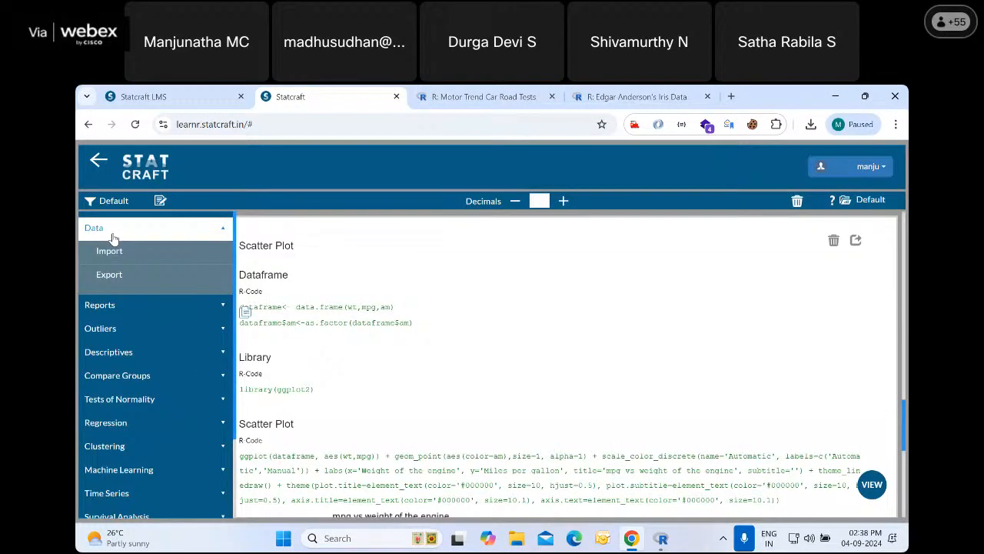
{"action": "left_click", "coordinate": [112, 251]}
{"action": "left_click", "coordinate": [126, 249]}
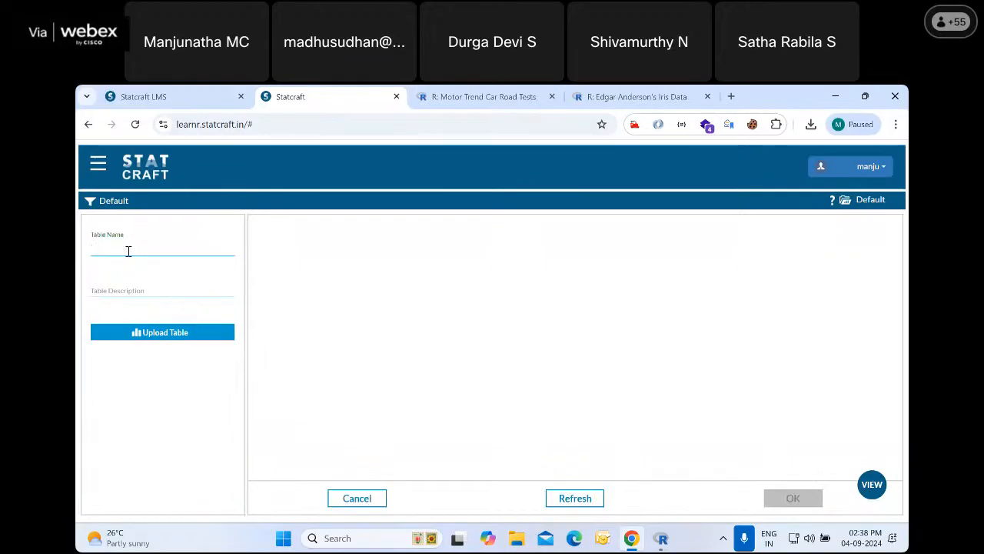
{"action": "type", "text": "iris"}
{"action": "left_click", "coordinate": [135, 288]}
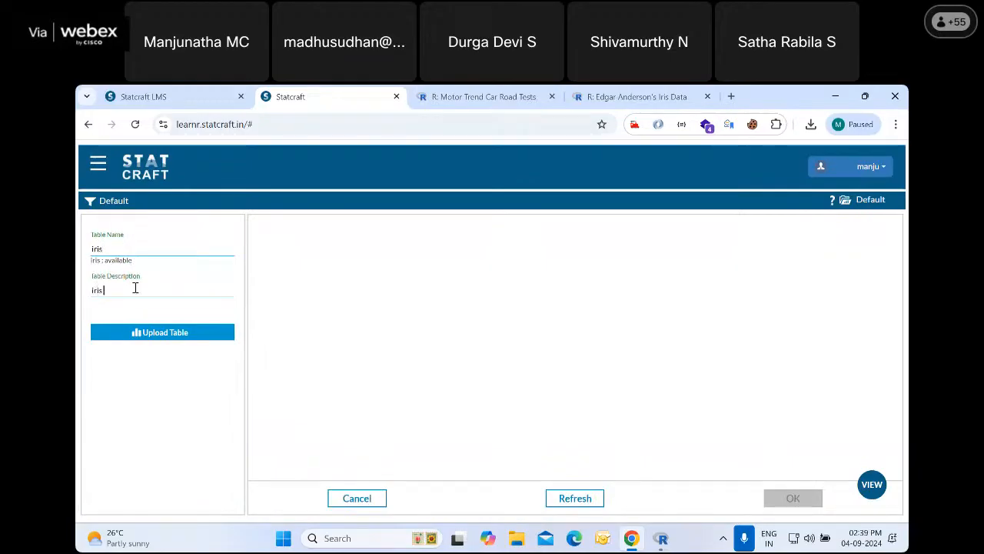
{"action": "type", "text": "iris data"}
Upload the Iris CSV file from the Desktop folder as the source for the new table
{"action": "left_click", "coordinate": [164, 335]}
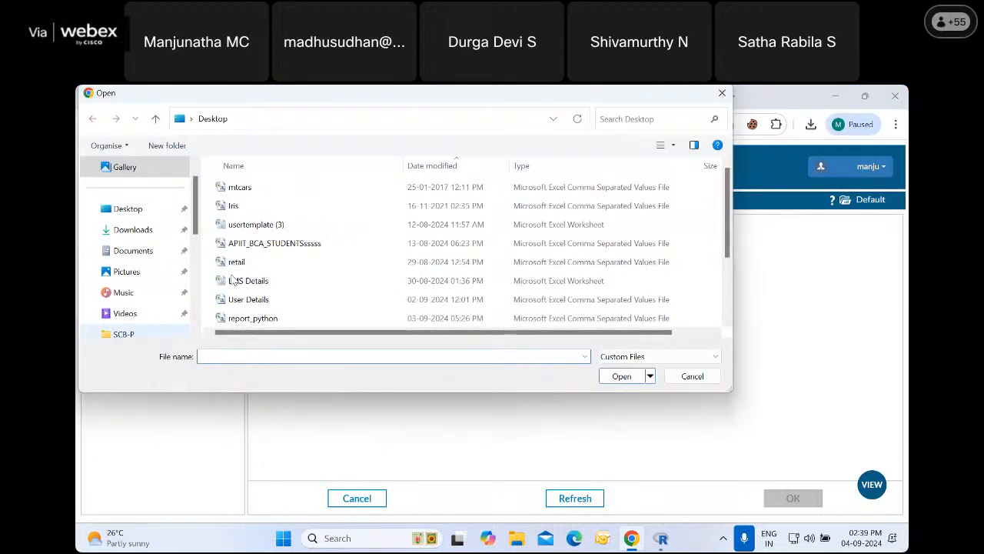
{"action": "left_click", "coordinate": [307, 206]}
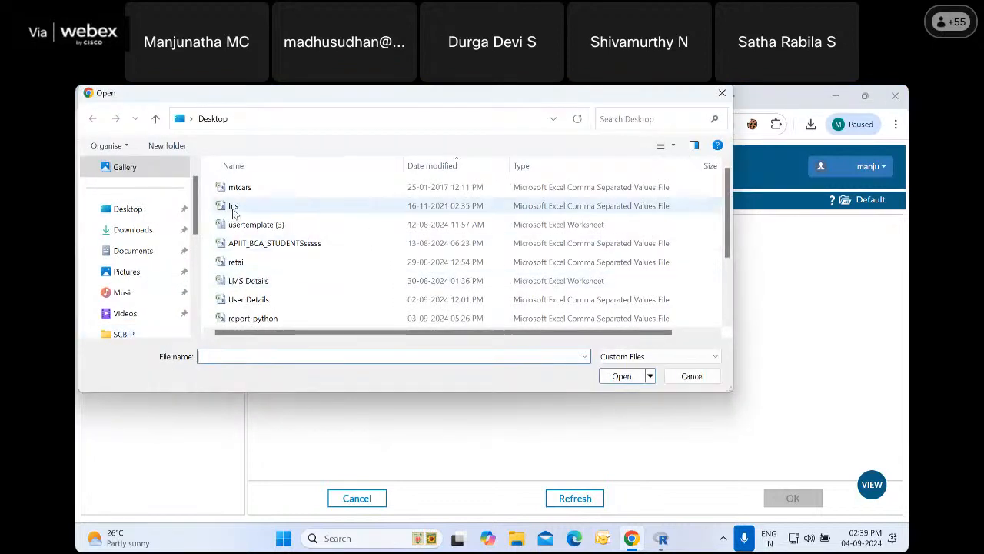
{"action": "left_click", "coordinate": [622, 376]}
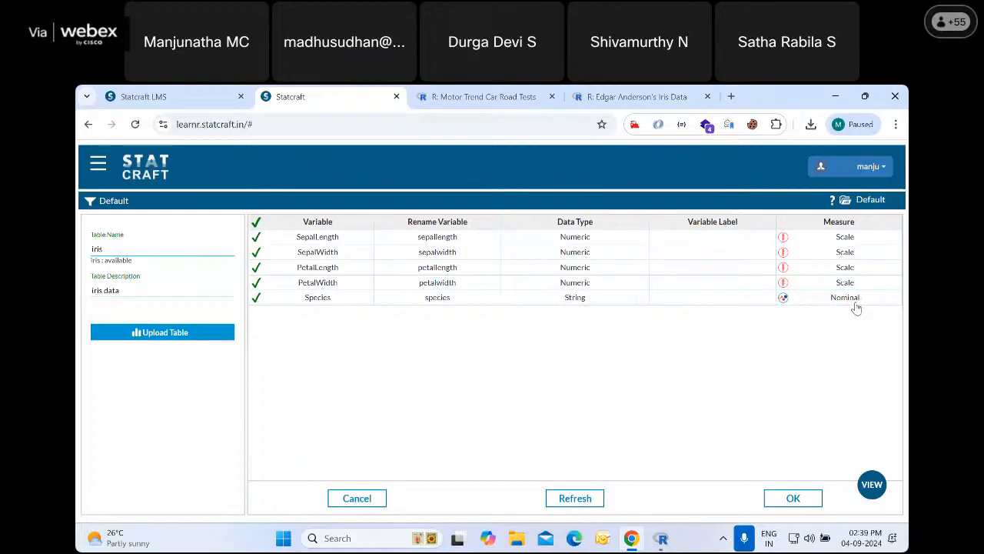
Label the SepalLength variable "Sepal Length in cms" and the SepalWidth variable "Sepal Width in cms"
{"action": "left_click", "coordinate": [694, 240]}
{"action": "type", "text": "Sepal Length in cms"}
{"action": "left_click", "coordinate": [696, 259]}
{"action": "type", "text": "Sepal Wi"}
{"action": "key", "text": "BackSpace"}
{"action": "key", "text": "BackSpace"}
{"action": "key", "text": "BackSpace"}
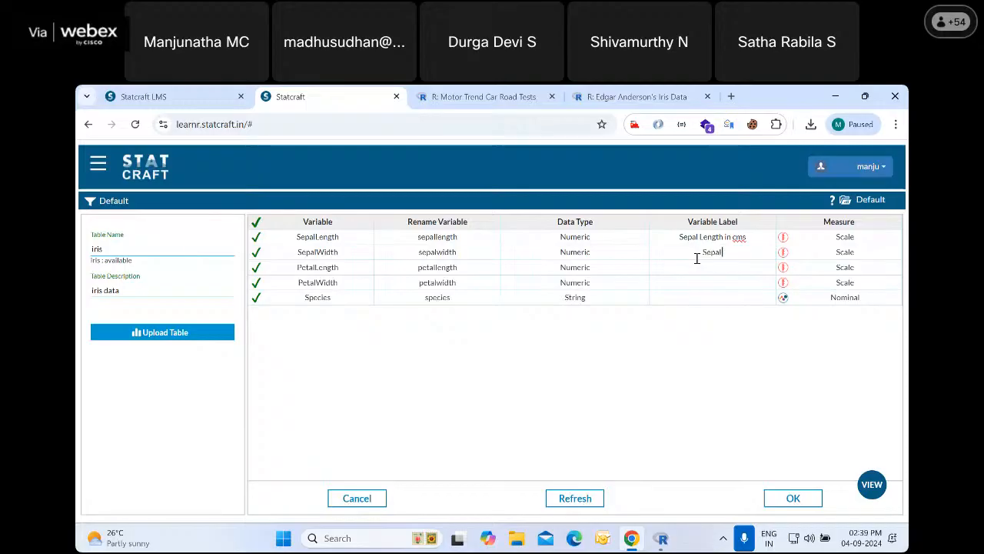
{"action": "type", "text": "width i"}
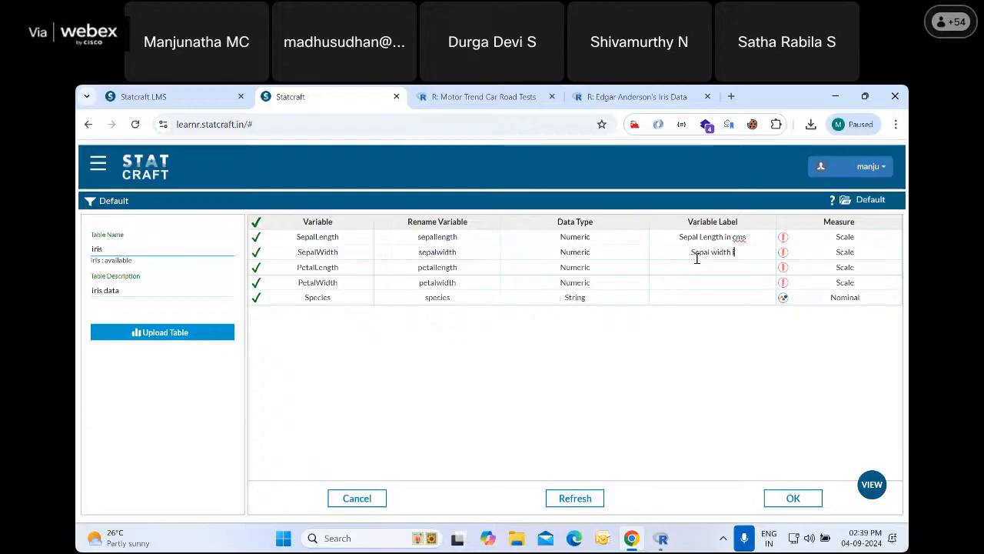
{"action": "key", "text": "BackSpace"}
{"action": "key", "text": "BackSpace"}
{"action": "key", "text": "BackSpace"}
{"action": "key", "text": "BackSpace"}
{"action": "key", "text": "BackSpace"}
{"action": "key", "text": "BackSpace"}
{"action": "key", "text": "BackSpace"}
{"action": "type", "text": "Width in cms"}
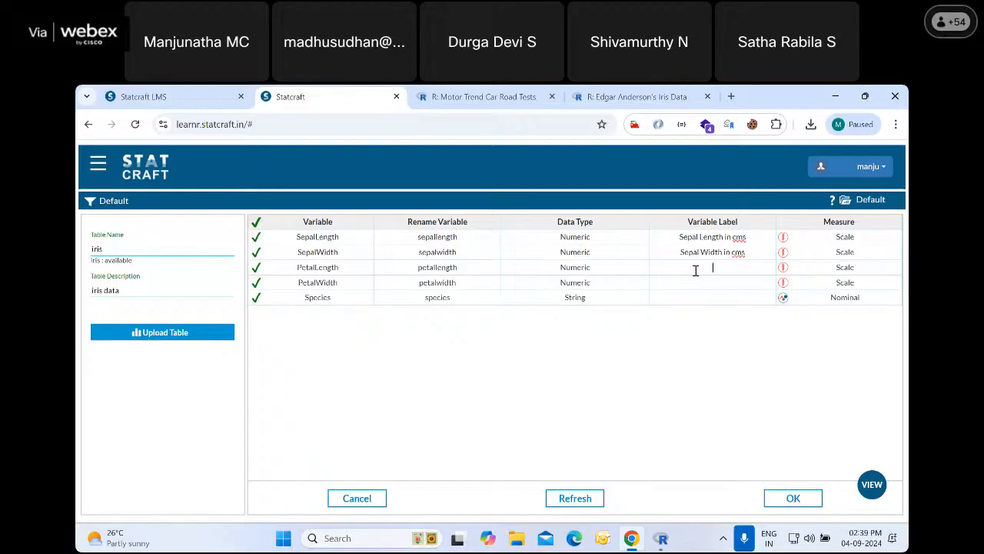
Label the PetalLength variable "Petal Length in cms" and the PetalWidth variable "Petal Width in cms"
{"action": "left_click", "coordinate": [695, 271]}
{"action": "type", "text": "Petal Length in cms"}
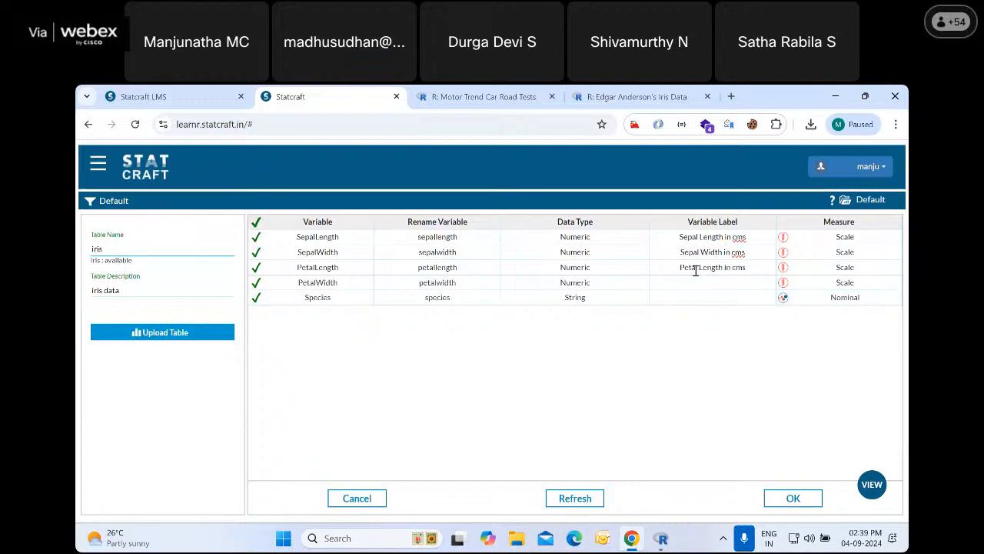
{"action": "left_click", "coordinate": [698, 282]}
{"action": "type", "text": "Petal Wi"}
{"action": "type", "text": "dht"}
{"action": "key", "text": "BackSpace"}
{"action": "key", "text": "BackSpace"}
{"action": "key", "text": "BackSpace"}
{"action": "type", "text": "th in cms"}
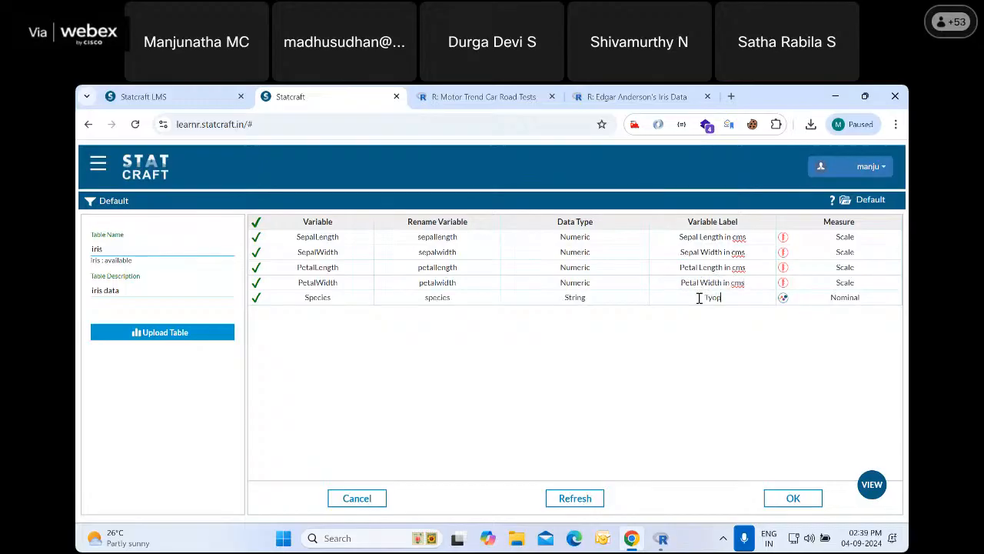
Label the Species variable "Type of Species" and complete the table import
{"action": "left_click", "coordinate": [698, 298]}
{"action": "type", "text": "Type of SPe"}
{"action": "key", "text": "BackSpace"}
{"action": "key", "text": "BackSpace"}
{"action": "type", "text": "pecoo"}
{"action": "key", "text": "BackSpace"}
{"action": "key", "text": "BackSpace"}
{"action": "type", "text": "ies"}
{"action": "left_click", "coordinate": [788, 500]}
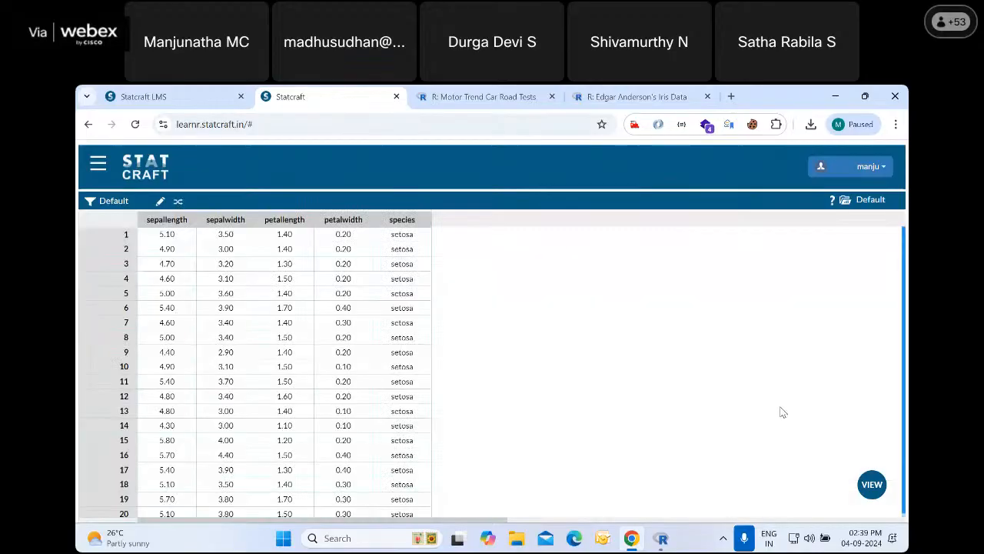
Open the mtcars table from the list of tables to view its data, and return to the iris table
{"action": "left_click", "coordinate": [872, 483]}
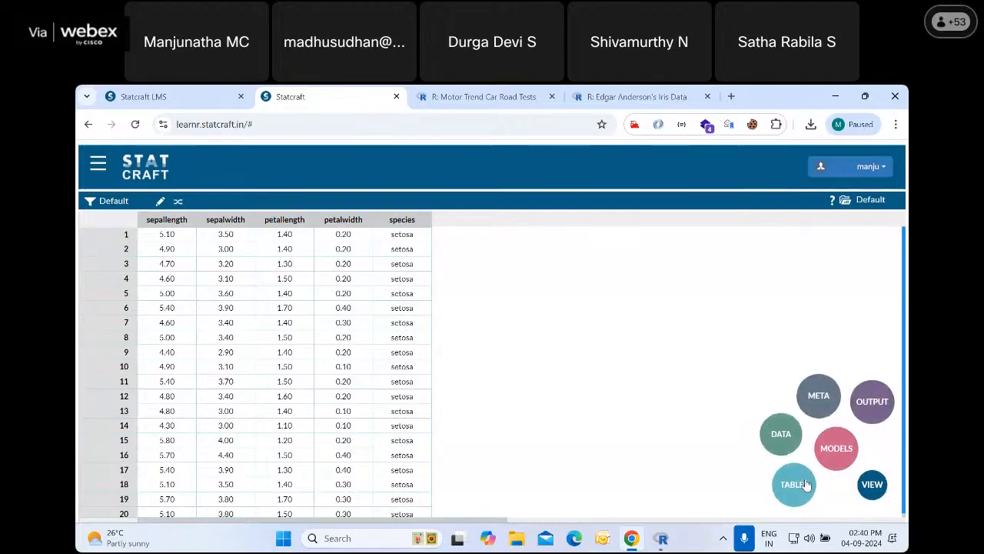
{"action": "left_click", "coordinate": [784, 435]}
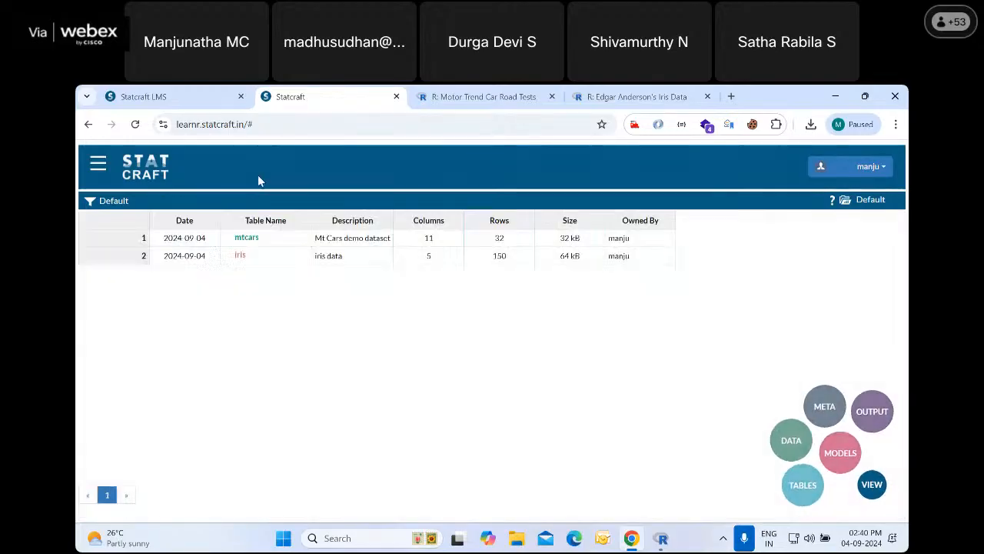
{"action": "left_click", "coordinate": [247, 238]}
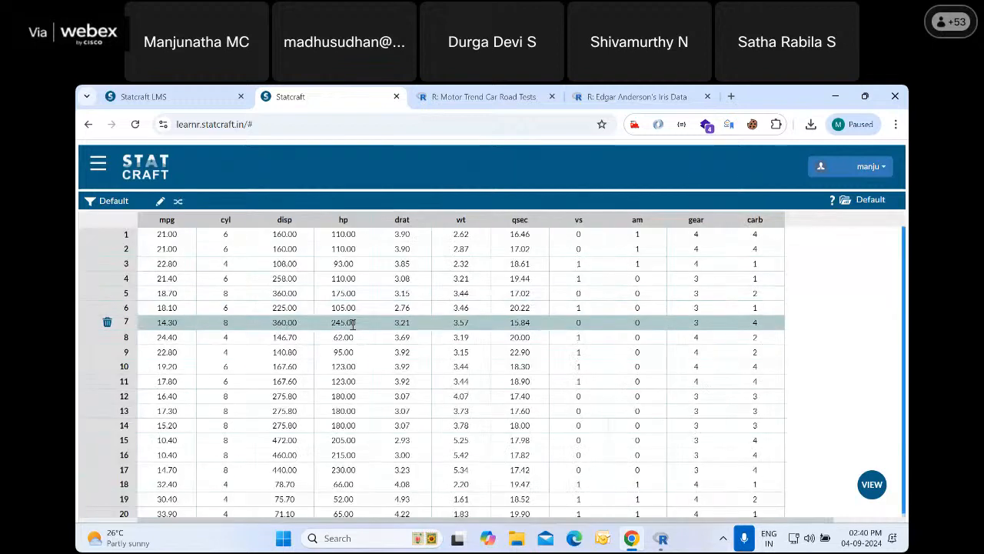
{"action": "left_click", "coordinate": [871, 484]}
{"action": "left_click", "coordinate": [823, 460]}
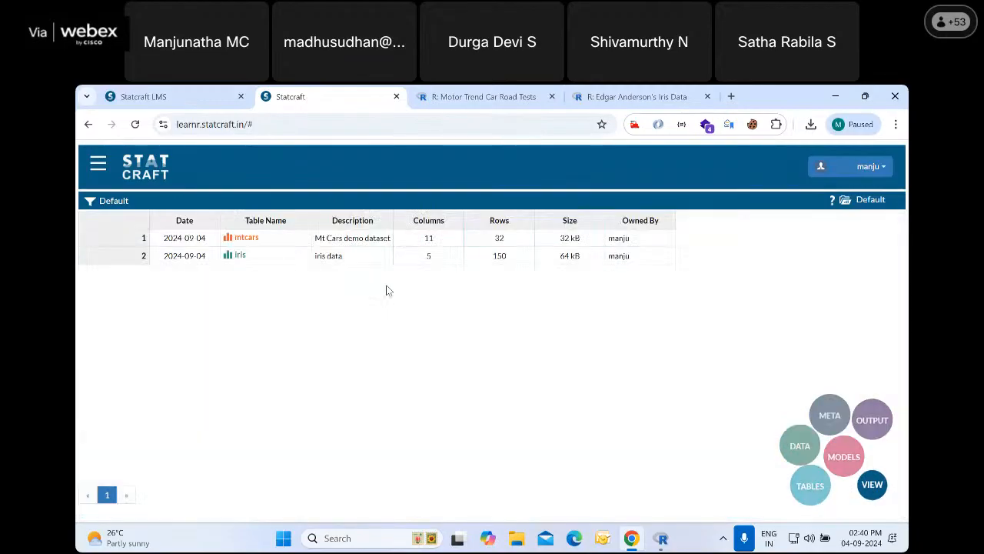
{"action": "left_click", "coordinate": [251, 257]}
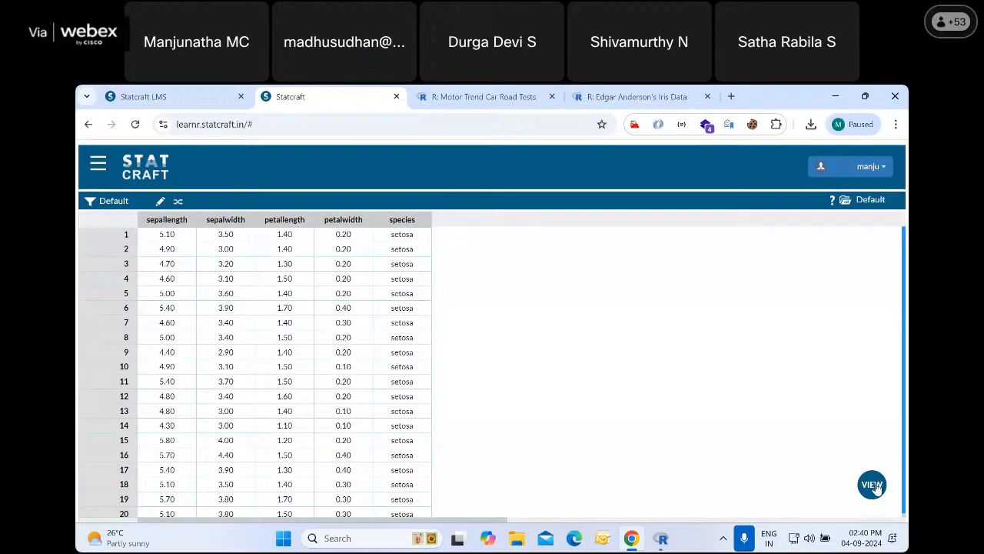
Show the output, switch the active custom folder to irisdata, and display the iris table's data
{"action": "left_click", "coordinate": [869, 473]}
{"action": "left_click", "coordinate": [871, 403]}
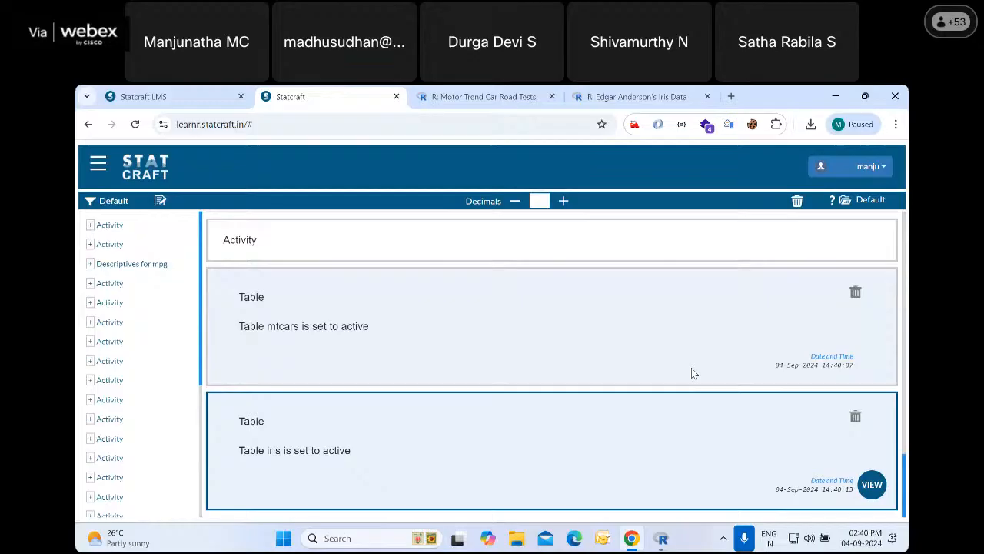
{"action": "left_click", "coordinate": [847, 200]}
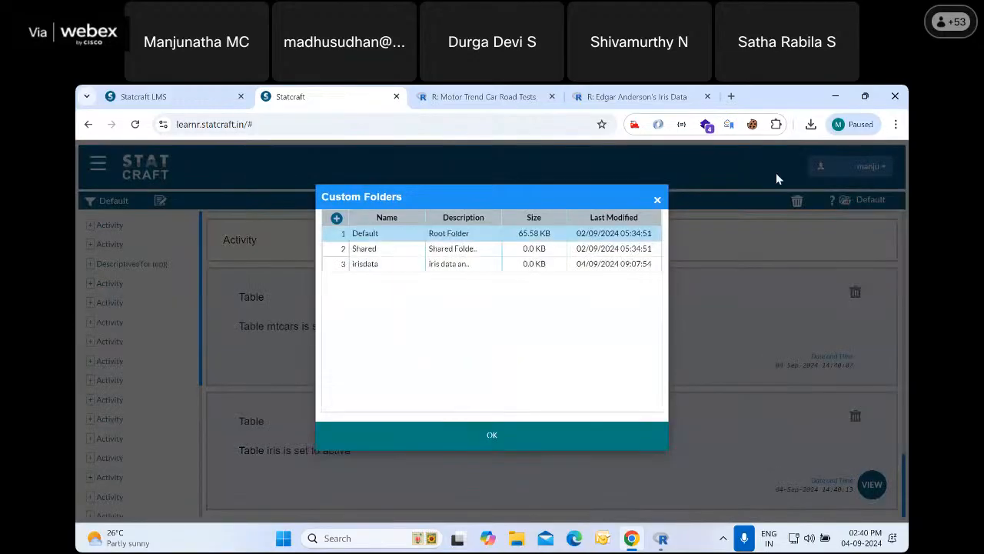
{"action": "left_click", "coordinate": [376, 266]}
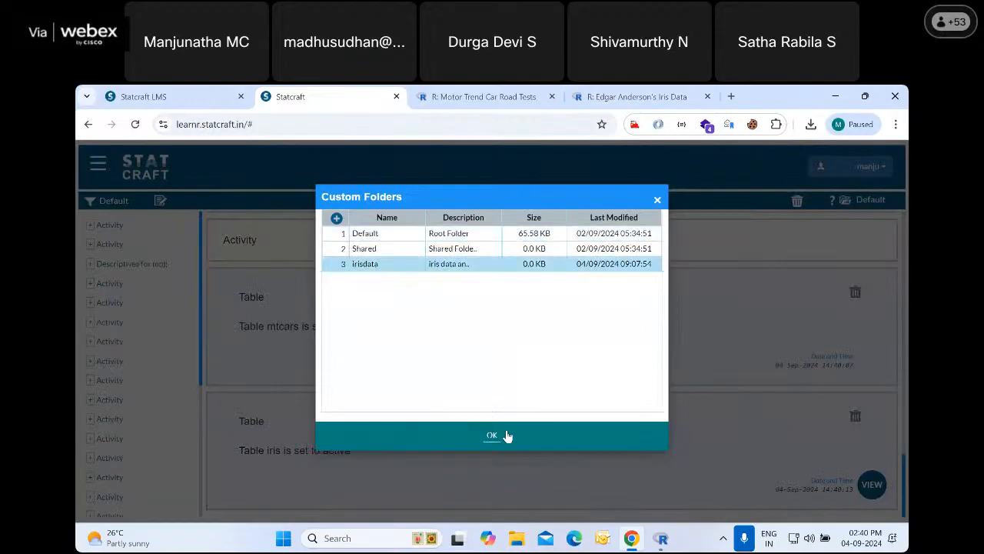
{"action": "left_click", "coordinate": [504, 435]}
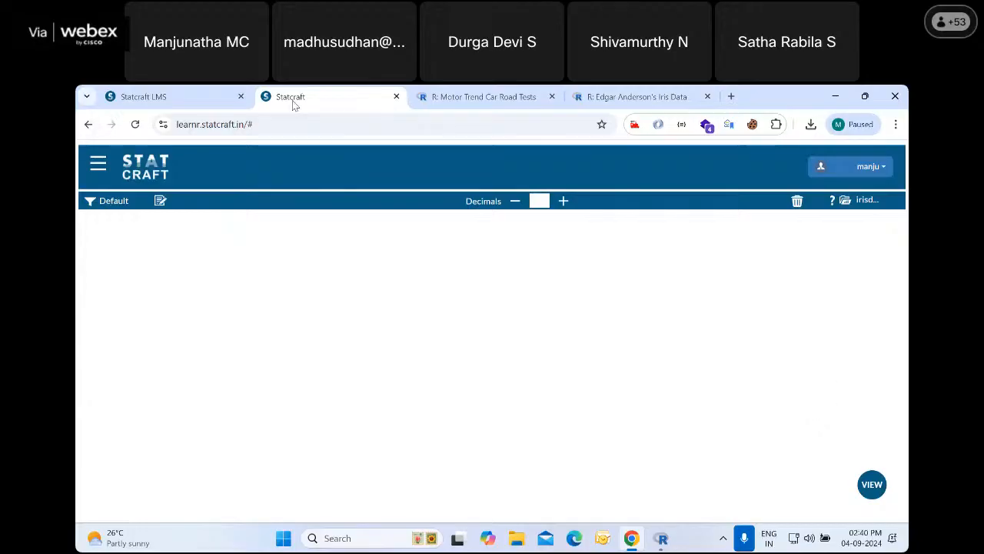
{"action": "left_click", "coordinate": [865, 487]}
{"action": "left_click", "coordinate": [779, 434]}
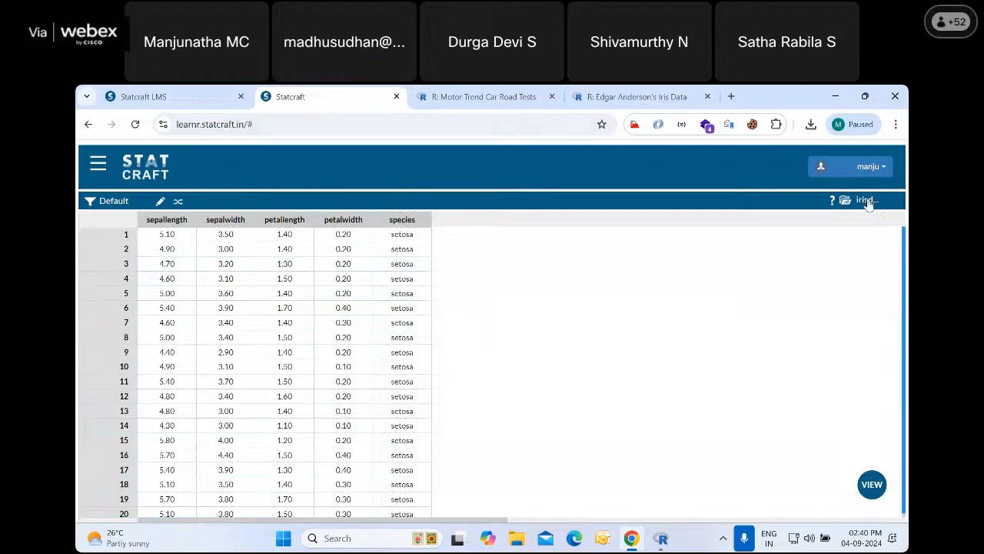
Create a density plot with Sepal Length in cms as the variable and Type of Species as the factor
{"action": "left_click", "coordinate": [98, 169]}
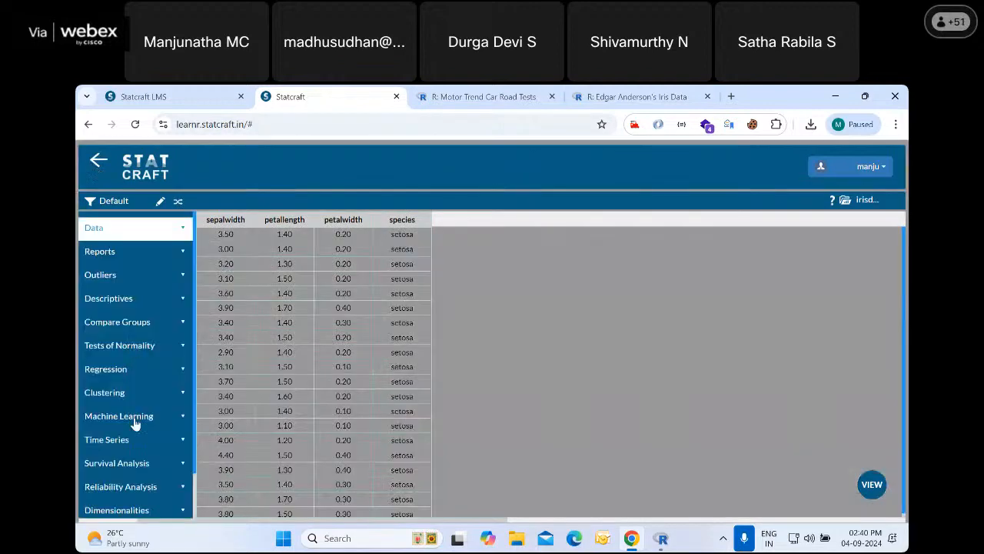
{"action": "scroll", "coordinate": [136, 411], "scroll_direction": "down", "scroll_amount": 2}
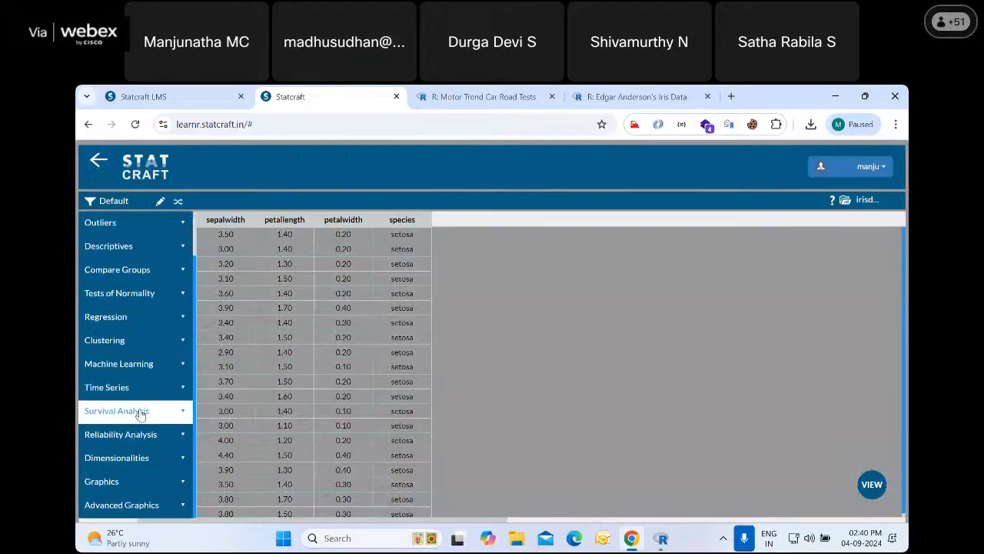
{"action": "left_click", "coordinate": [151, 505]}
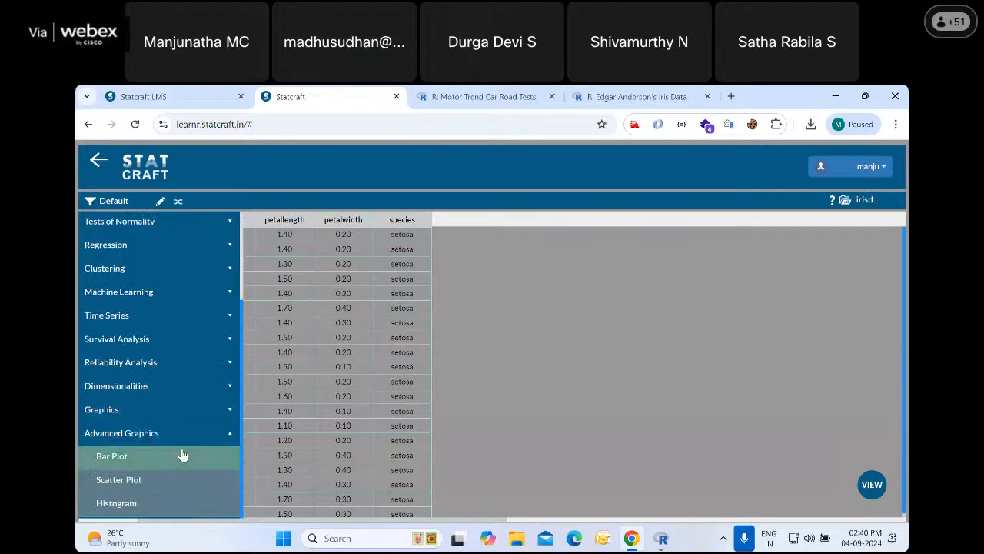
{"action": "left_click", "coordinate": [156, 412]}
{"action": "scroll", "coordinate": [156, 450], "scroll_direction": "down", "scroll_amount": 3}
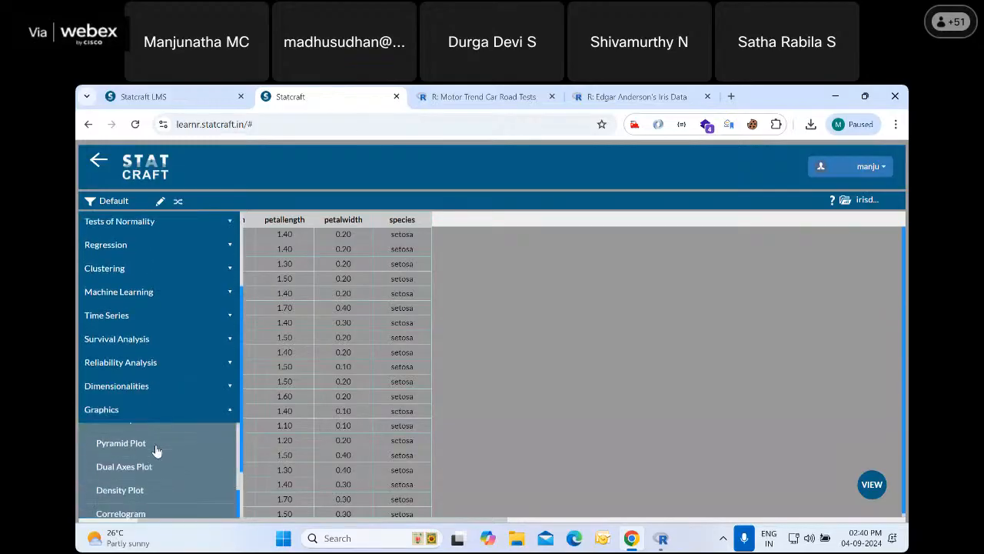
{"action": "scroll", "coordinate": [160, 456], "scroll_direction": "up", "scroll_amount": 2}
{"action": "scroll", "coordinate": [160, 455], "scroll_direction": "down", "scroll_amount": 2}
{"action": "left_click", "coordinate": [140, 483]}
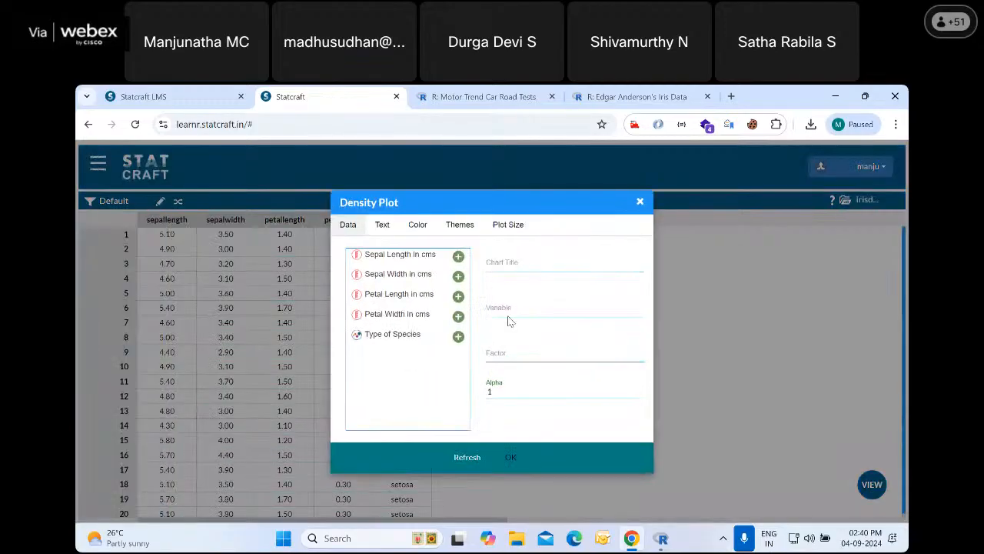
{"action": "left_click", "coordinate": [458, 257]}
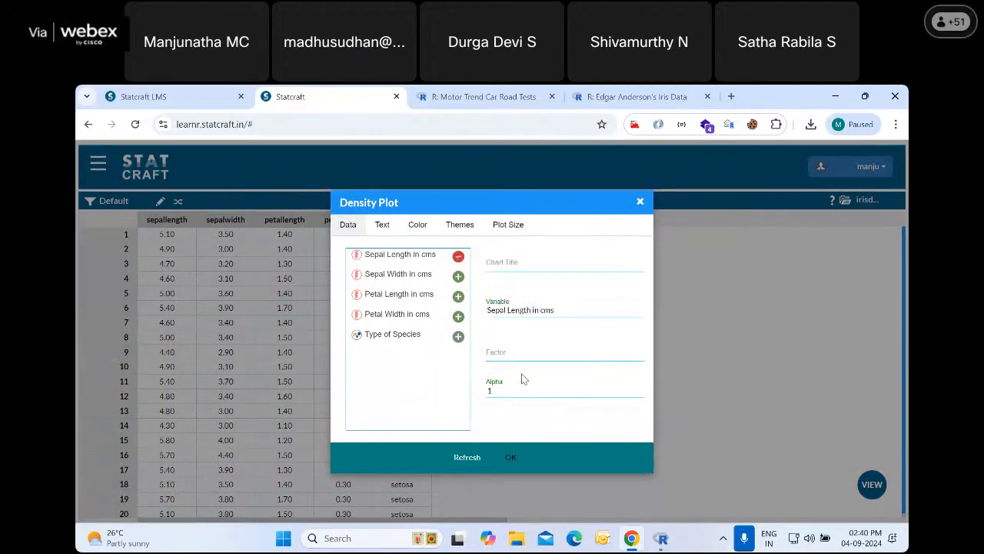
{"action": "left_click", "coordinate": [499, 353]}
{"action": "left_click", "coordinate": [459, 337]}
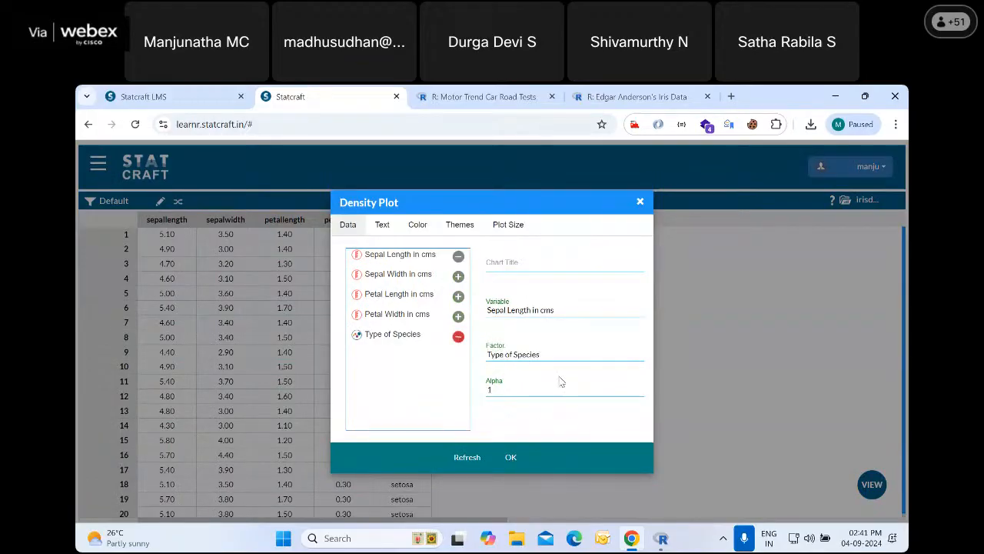
{"action": "left_click", "coordinate": [510, 458]}
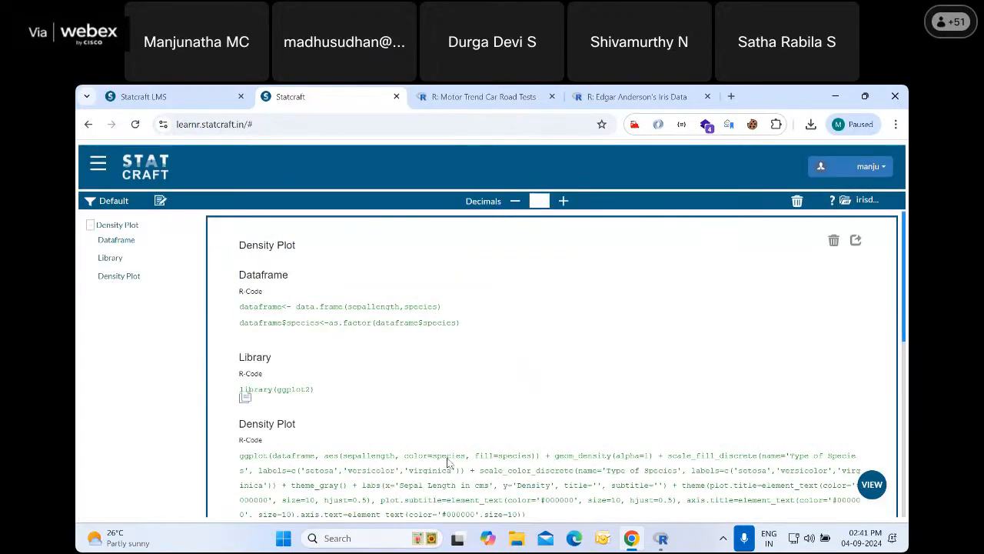
Review the density plot output and switch the active custom folder to Default
{"action": "scroll", "coordinate": [446, 457], "scroll_direction": "down", "scroll_amount": 2}
{"action": "scroll", "coordinate": [505, 395], "scroll_direction": "down", "scroll_amount": 3}
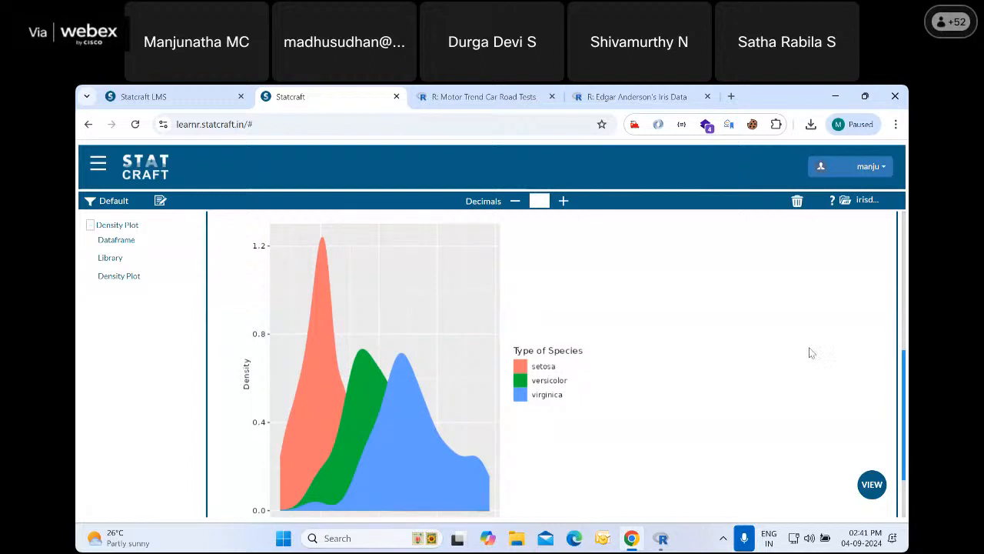
{"action": "scroll", "coordinate": [841, 314], "scroll_direction": "up", "scroll_amount": 2}
{"action": "scroll", "coordinate": [818, 326], "scroll_direction": "down", "scroll_amount": 1}
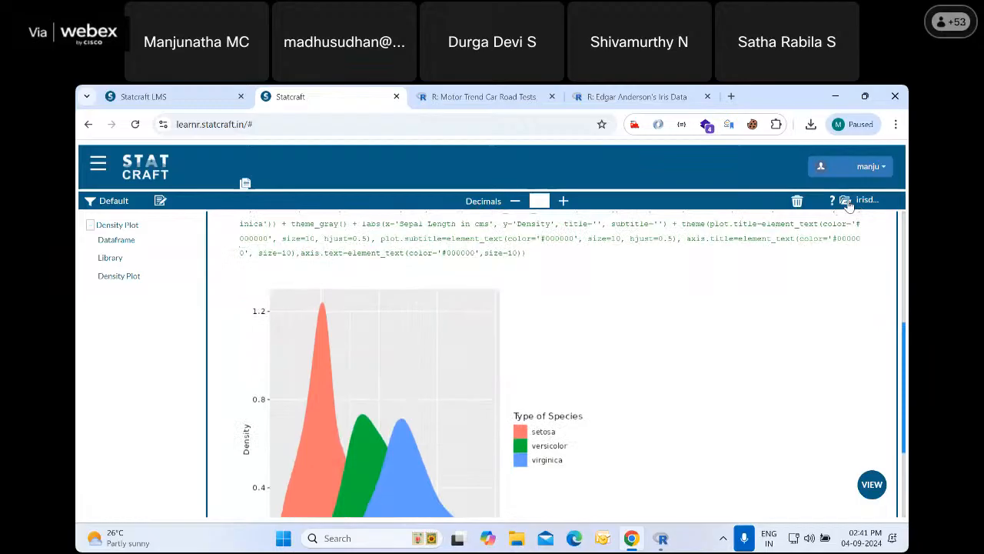
{"action": "left_click", "coordinate": [846, 201]}
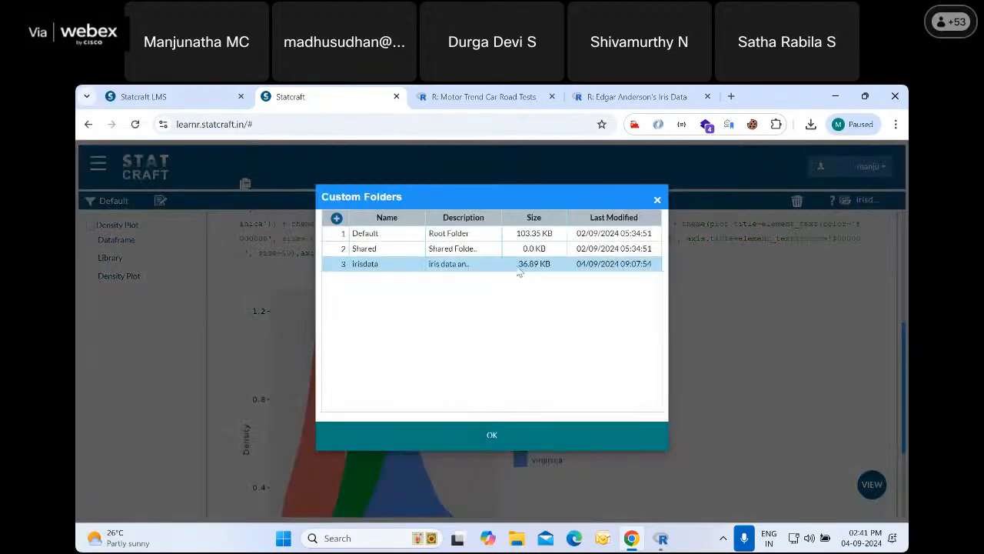
{"action": "left_click", "coordinate": [393, 236]}
{"action": "left_click", "coordinate": [629, 427]}
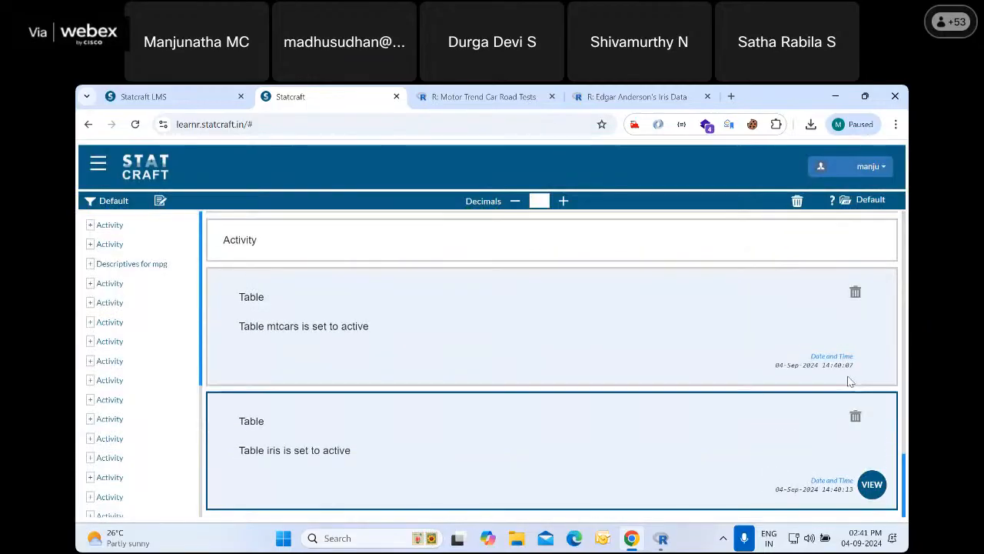
Make mtcars the active table from the list of tables and display its data
{"action": "left_click", "coordinate": [871, 483]}
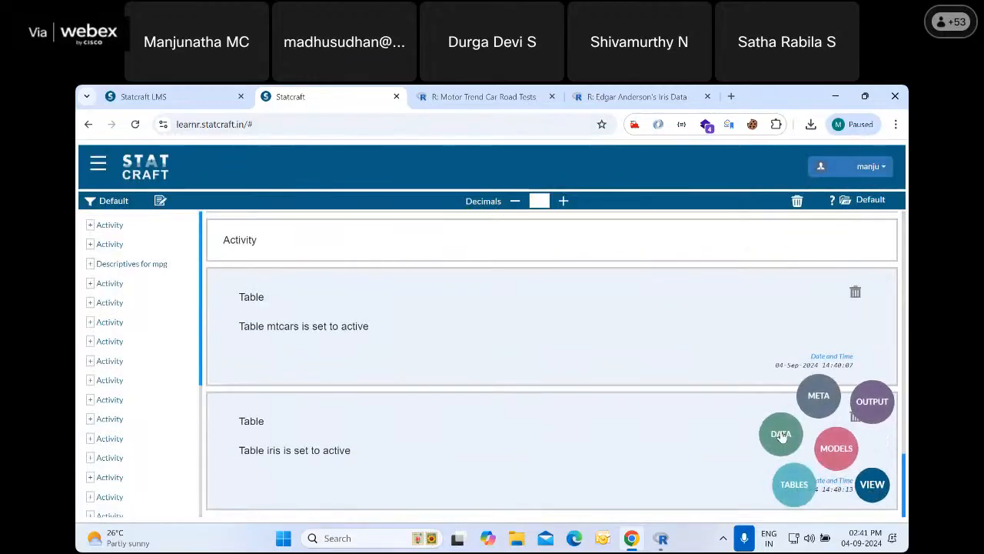
{"action": "left_click", "coordinate": [782, 435]}
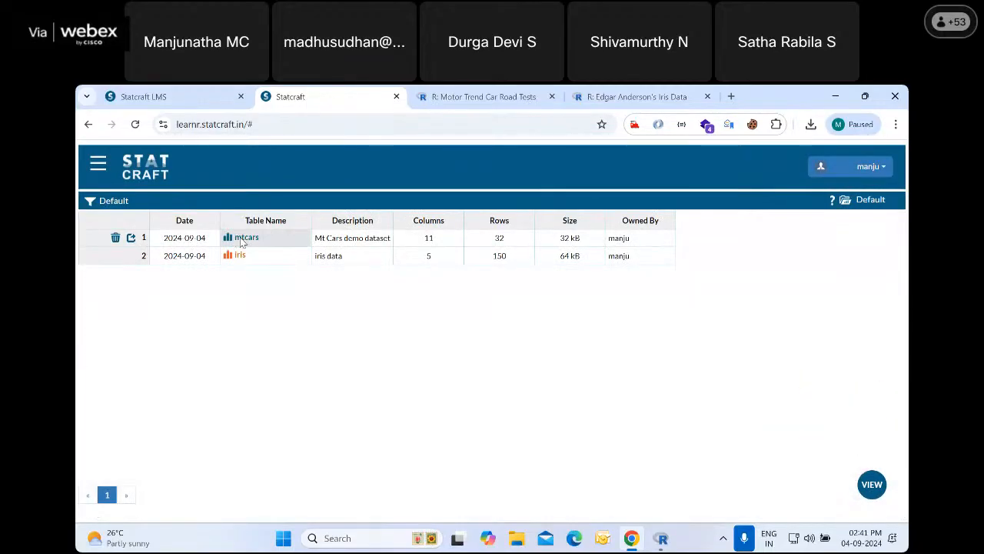
{"action": "left_click", "coordinate": [243, 239]}
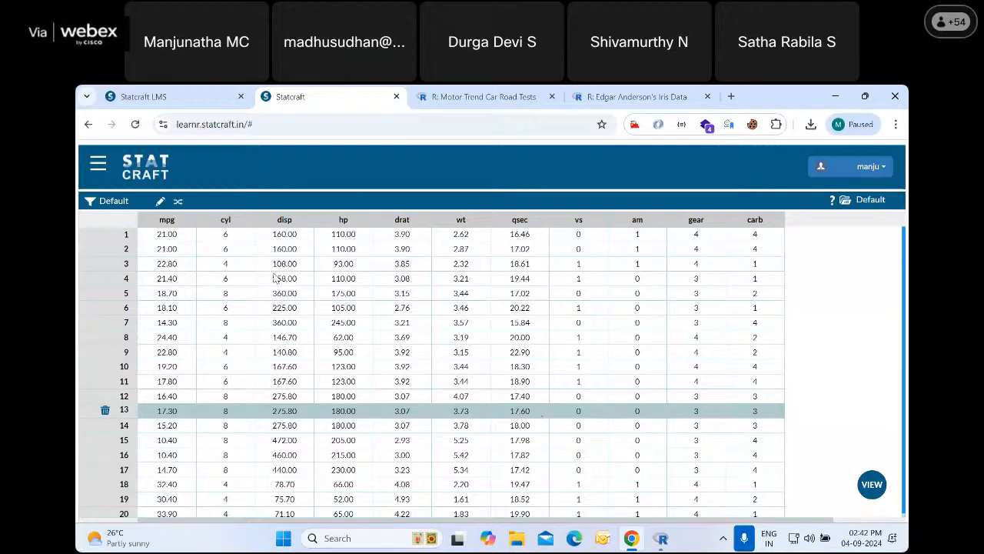
Switch to Statcraft LMS, try to show the User Interface slides, and sign in again with the username and account password
{"action": "left_click", "coordinate": [146, 96]}
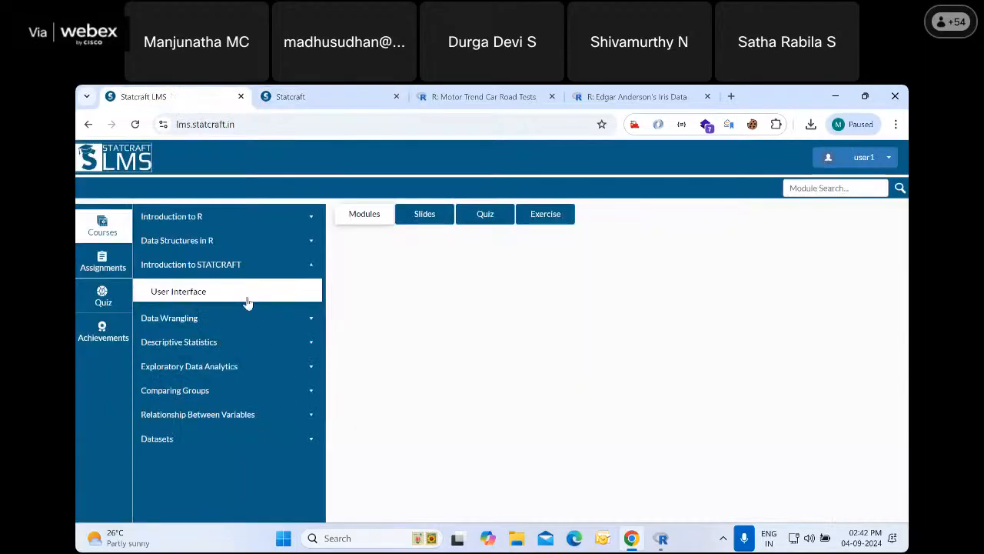
{"action": "left_click", "coordinate": [415, 225]}
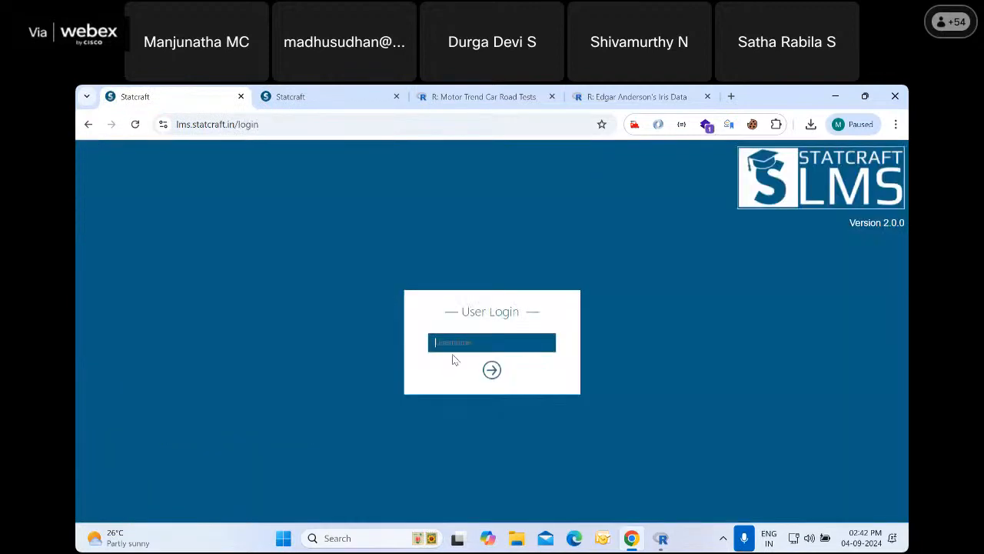
{"action": "left_click", "coordinate": [456, 347]}
{"action": "type", "text": "user1"}
{"action": "key", "text": "Return"}
{"action": "type", "text": "•••"}
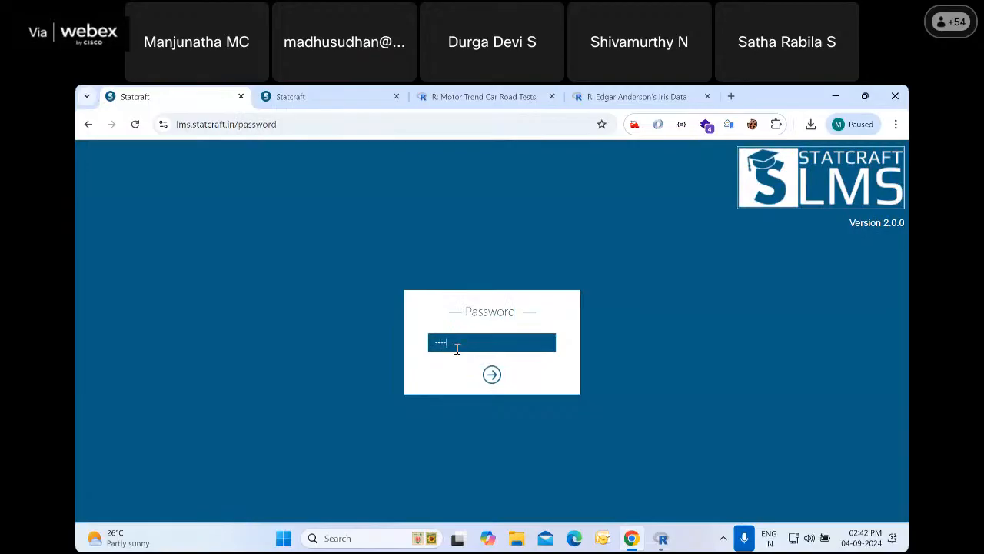
{"action": "key", "text": "Return"}
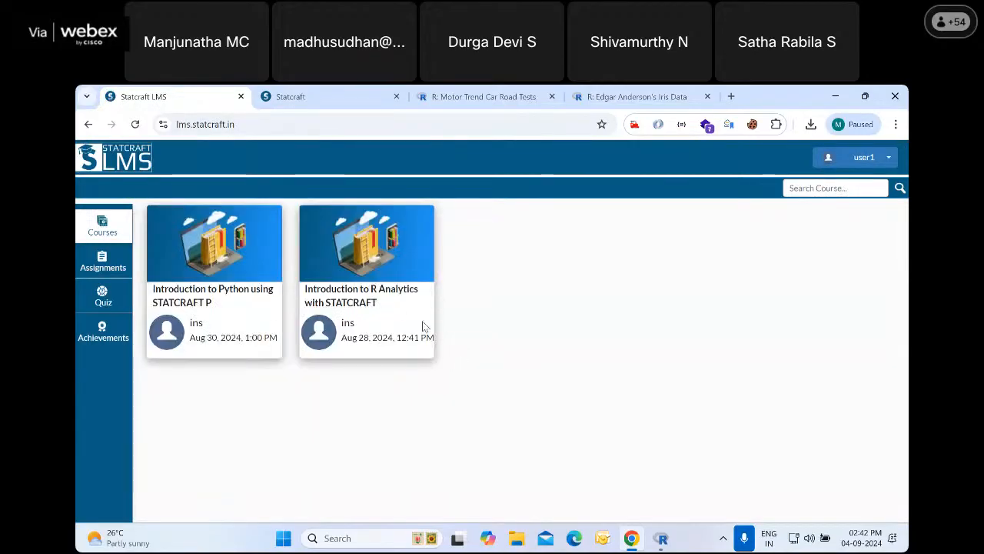
Open the Introduction to R Analytics with STATCRAFT course and view the files of its Datasets for STATCRAFT module
{"action": "left_click", "coordinate": [364, 283]}
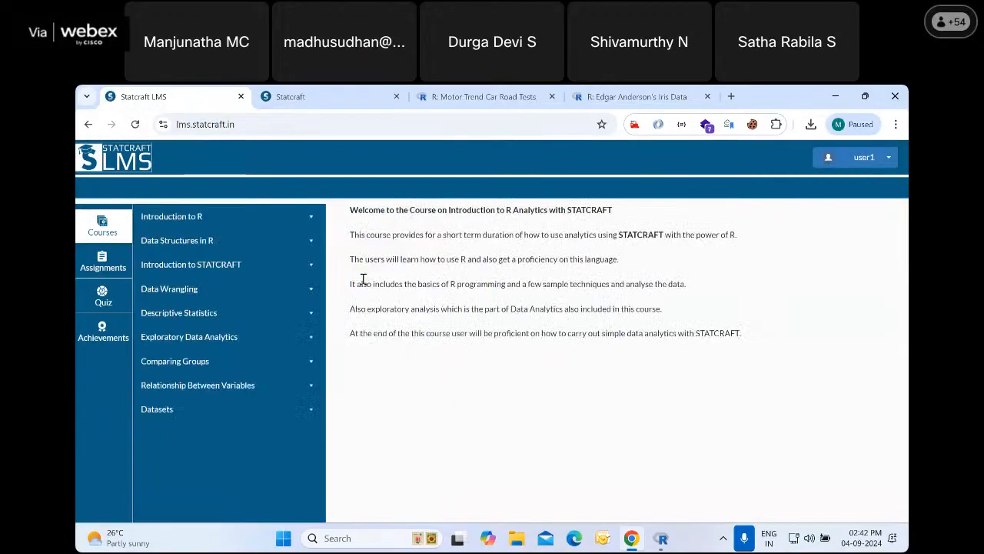
{"action": "left_click", "coordinate": [168, 410]}
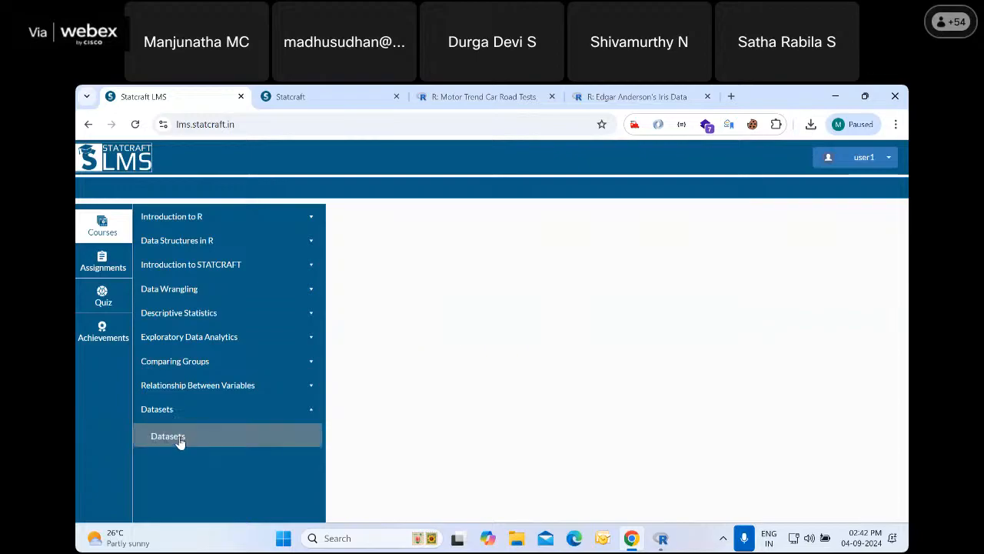
{"action": "left_click", "coordinate": [179, 443]}
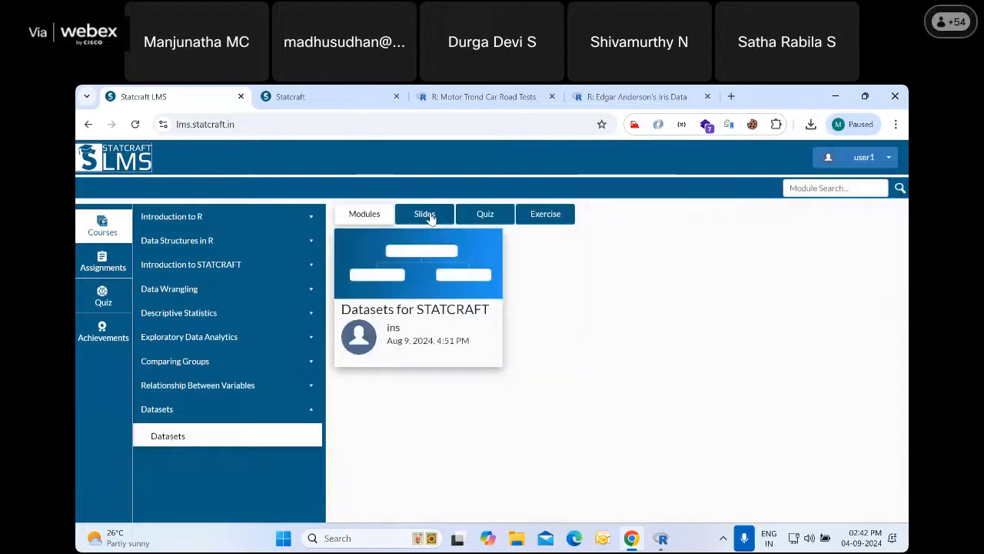
{"action": "left_click", "coordinate": [429, 218]}
{"action": "left_click", "coordinate": [365, 215]}
{"action": "left_click", "coordinate": [400, 291]}
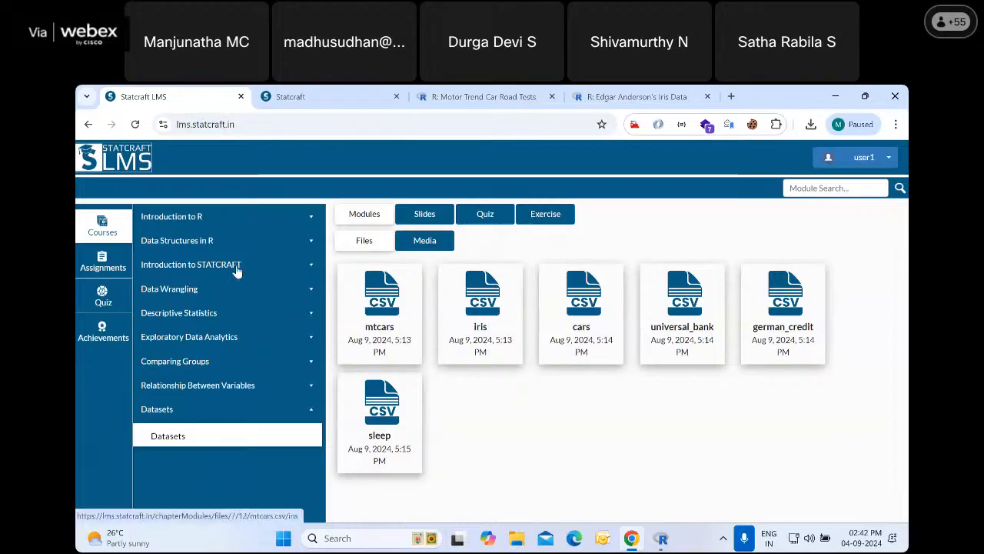
Open the User Interface slides of the Introduction to STATCRAFT chapter and read through to the slide on the menu's functionalities
{"action": "left_click", "coordinate": [200, 269]}
{"action": "left_click", "coordinate": [201, 291]}
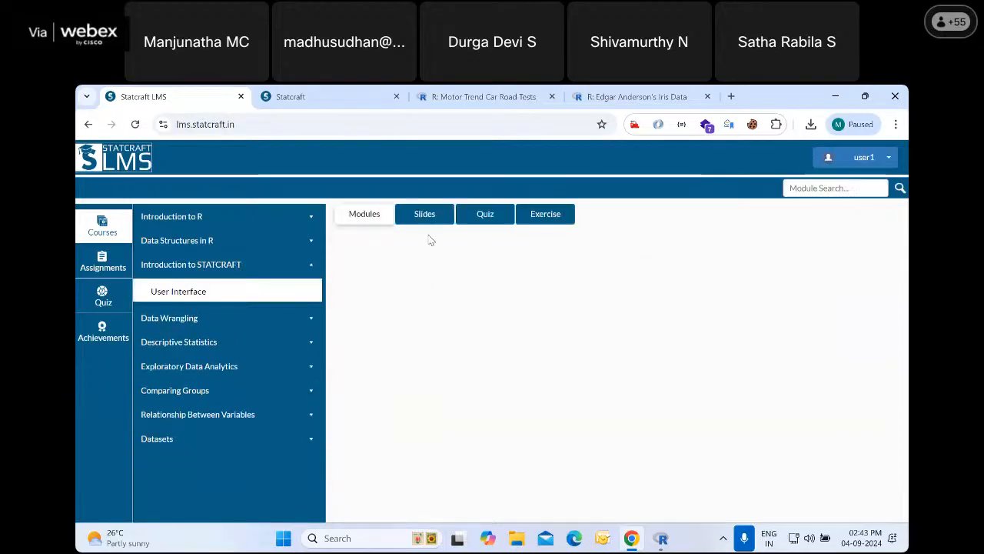
{"action": "left_click", "coordinate": [435, 220]}
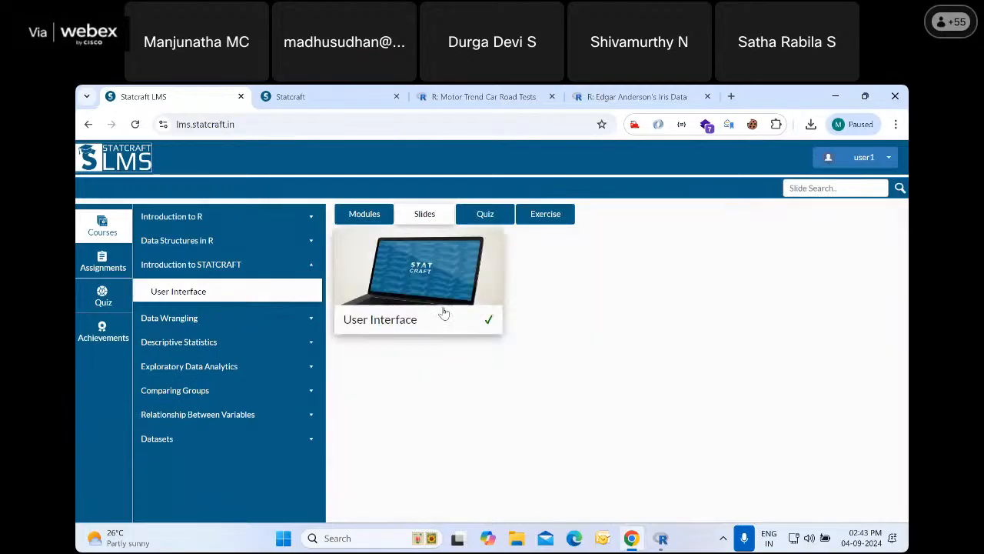
{"action": "left_click", "coordinate": [471, 311]}
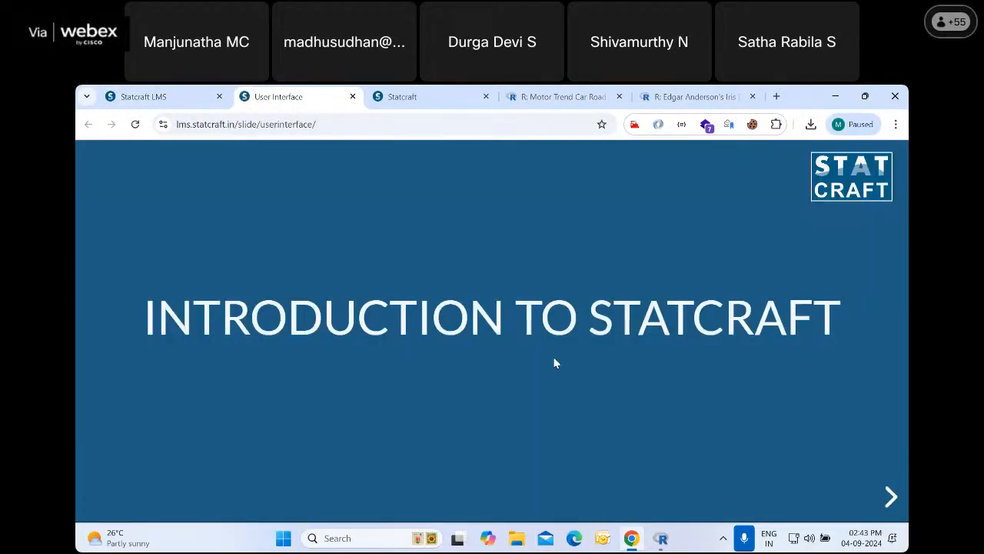
{"action": "left_click", "coordinate": [890, 496]}
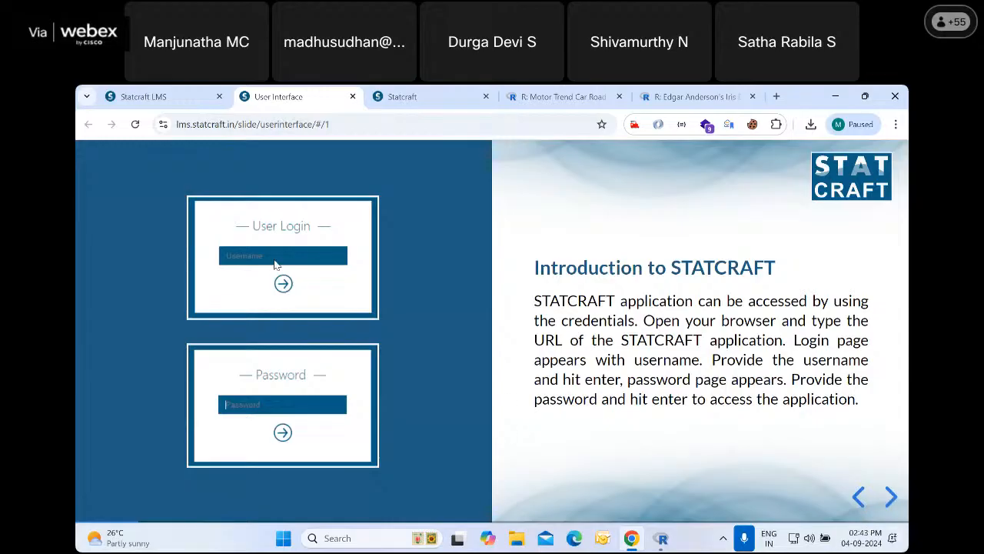
{"action": "left_click", "coordinate": [889, 495]}
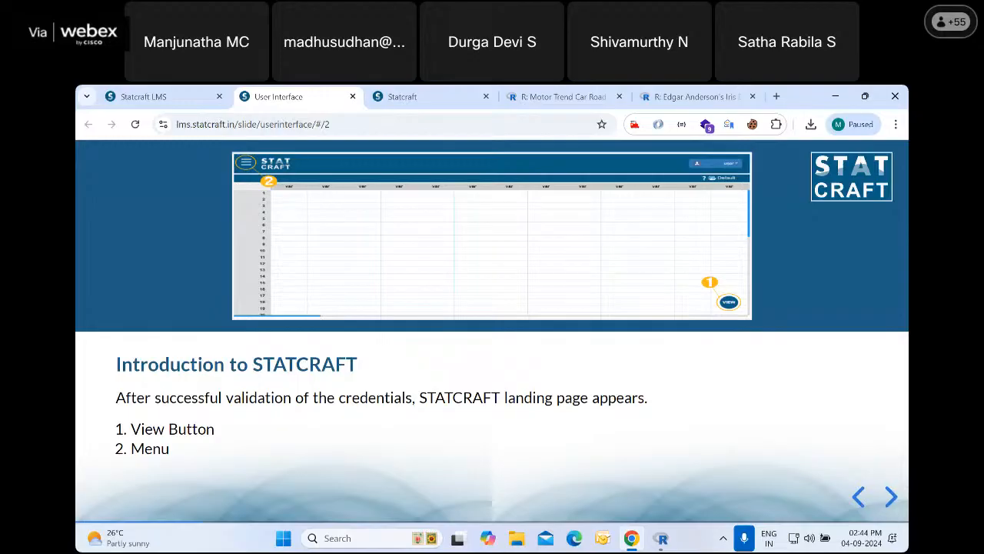
{"action": "left_click", "coordinate": [885, 496]}
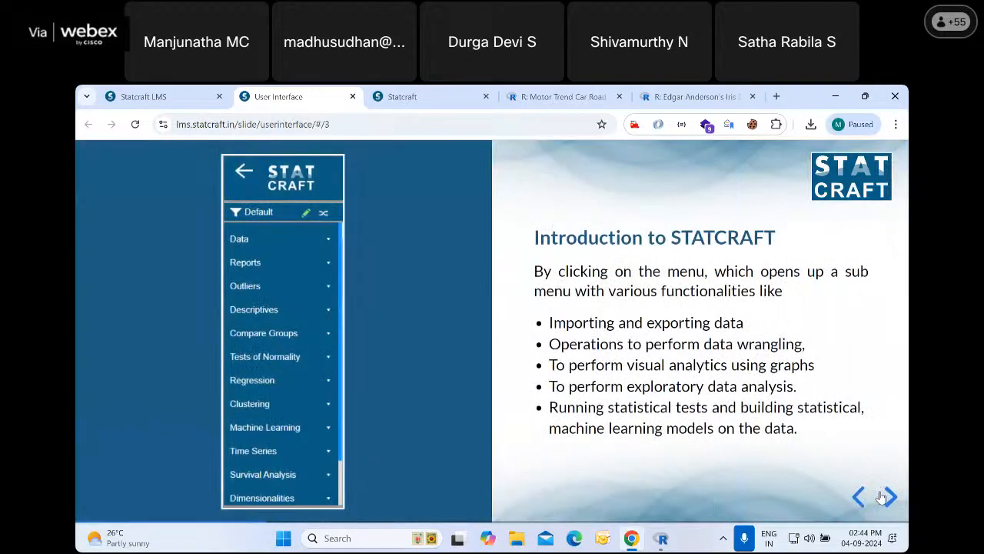
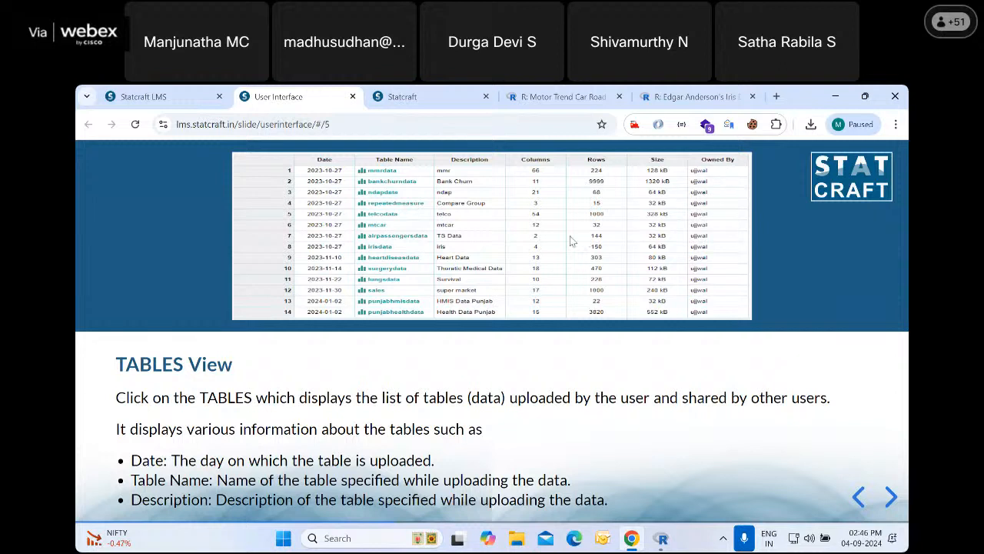
Read both TABLES View slides on the table list's information and advance to the DATA View slide
{"action": "left_click", "coordinate": [884, 492]}
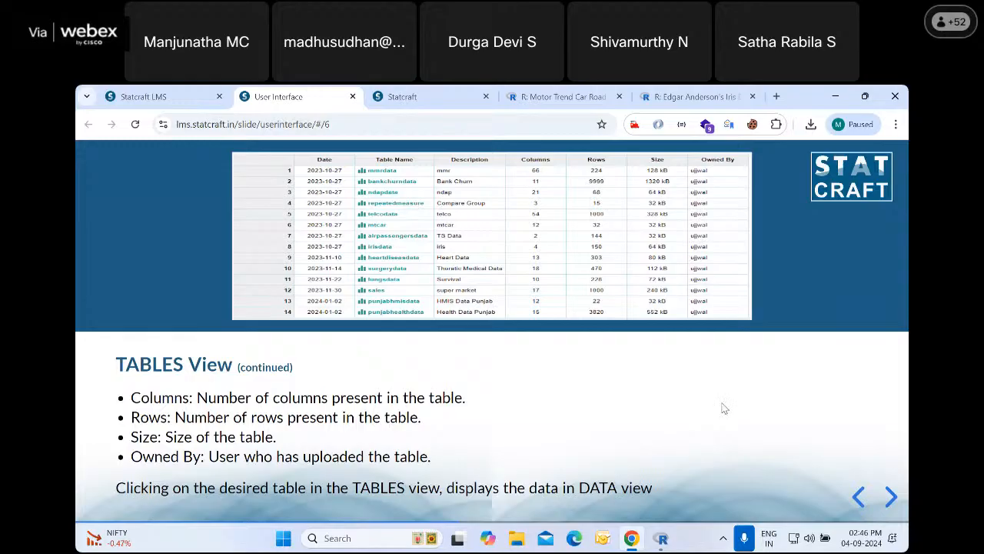
{"action": "left_click", "coordinate": [857, 496]}
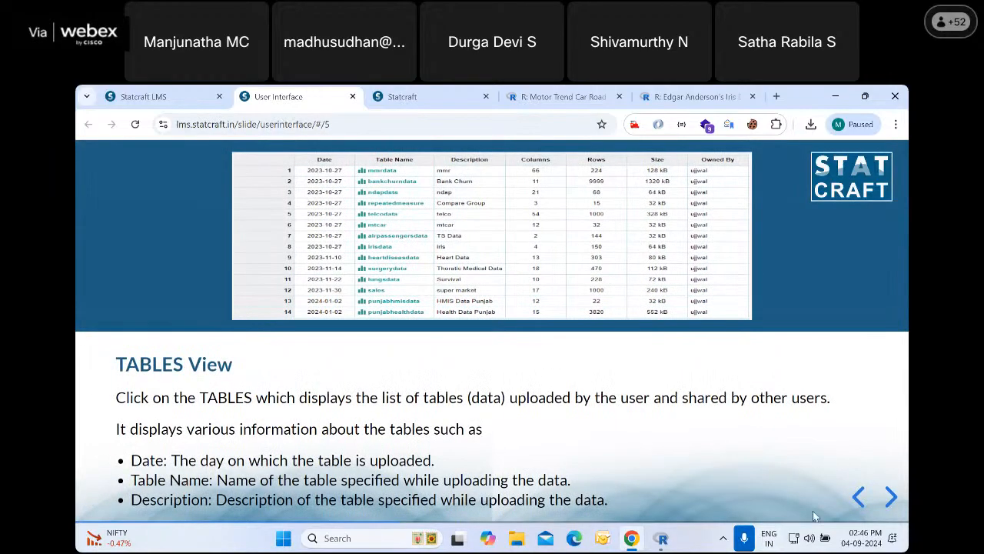
{"action": "left_click", "coordinate": [889, 498]}
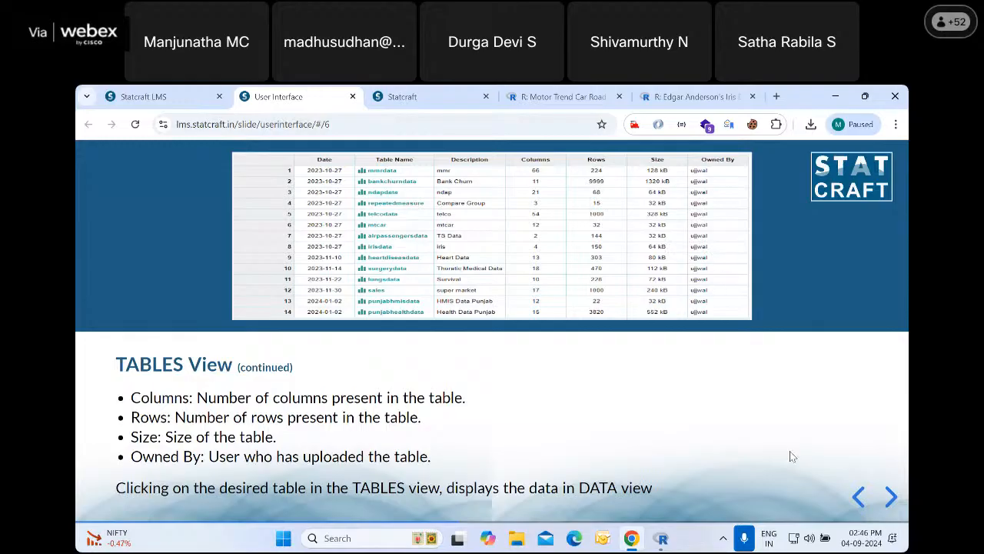
{"action": "left_click", "coordinate": [890, 496]}
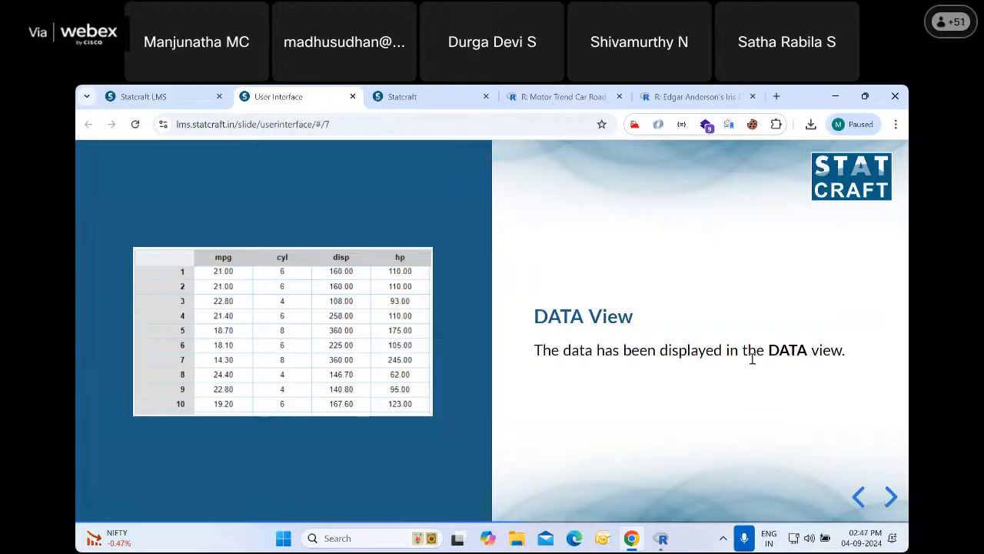
Read the META View slides and advance to the Editing the Metadata slide
{"action": "left_click", "coordinate": [890, 497]}
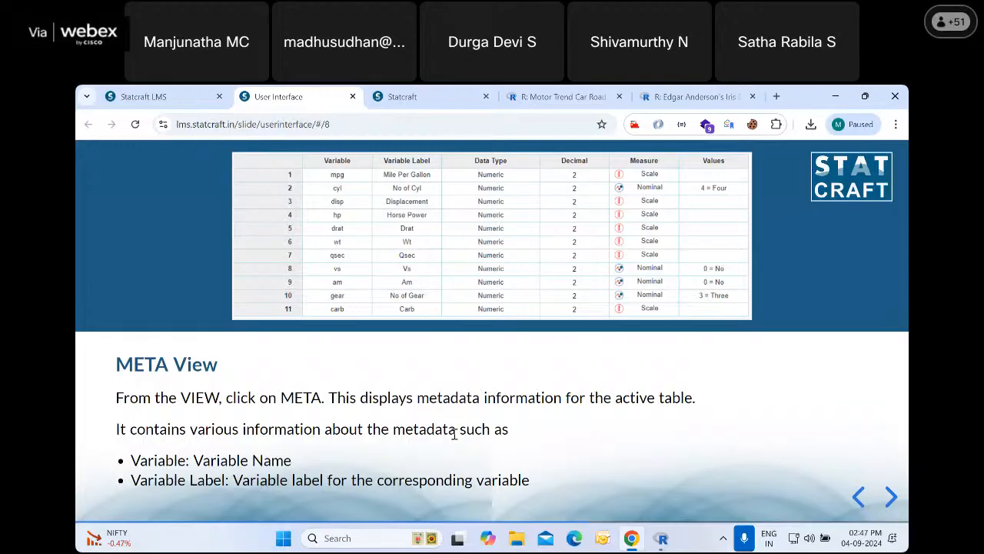
{"action": "left_click", "coordinate": [890, 496]}
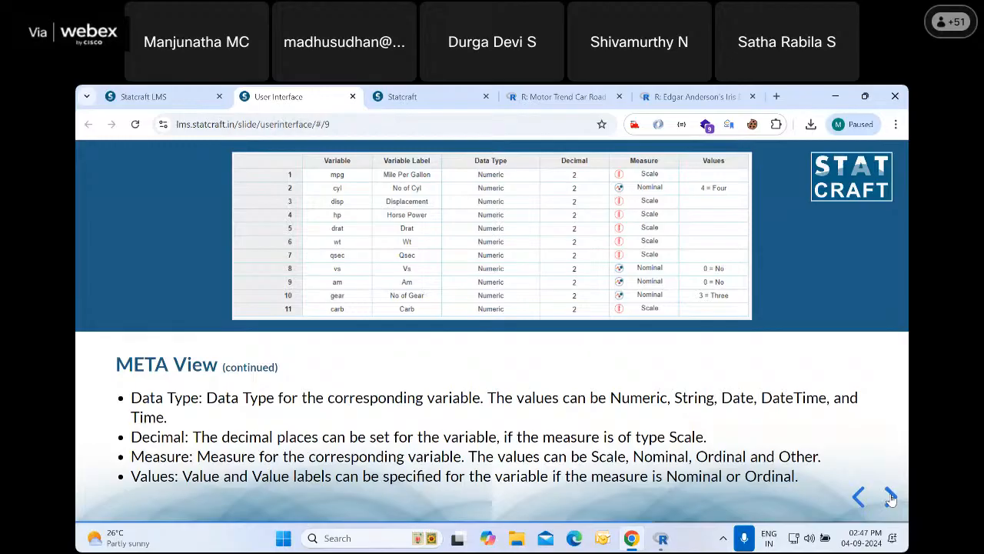
{"action": "left_click", "coordinate": [890, 497]}
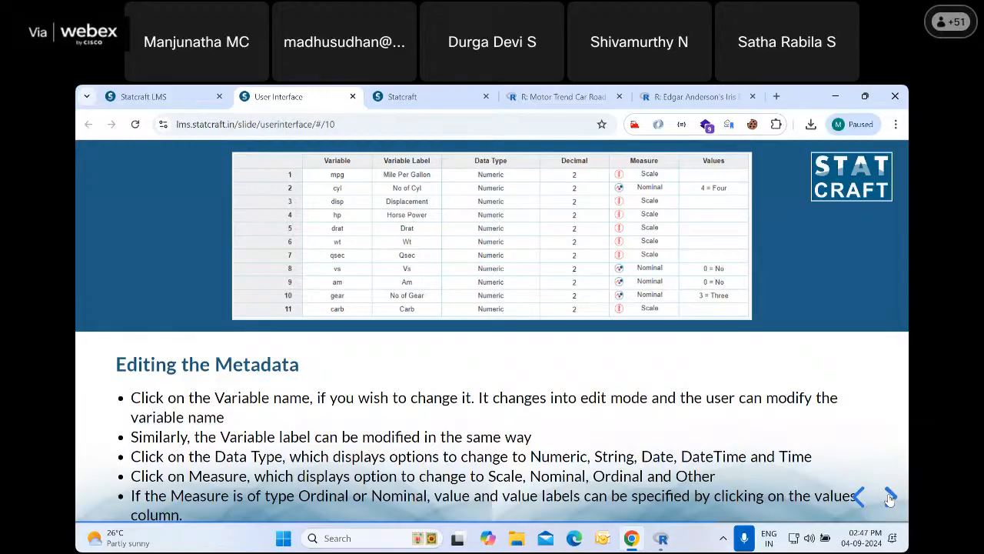
Look through the OUTPUT View, Editing the Data and MODELS View slides, and return to Editing the Data
{"action": "left_click", "coordinate": [890, 498]}
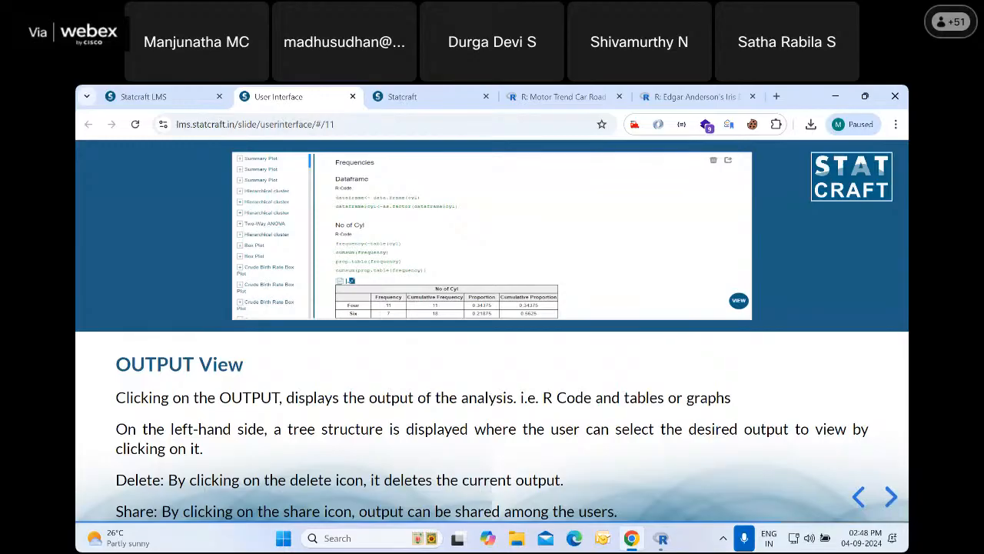
{"action": "left_click", "coordinate": [890, 496]}
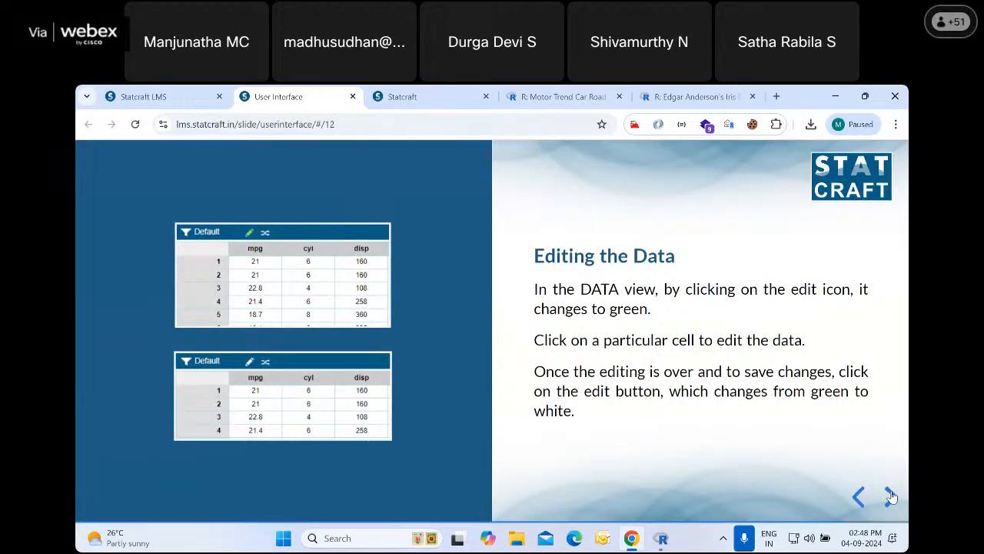
{"action": "left_click", "coordinate": [891, 495]}
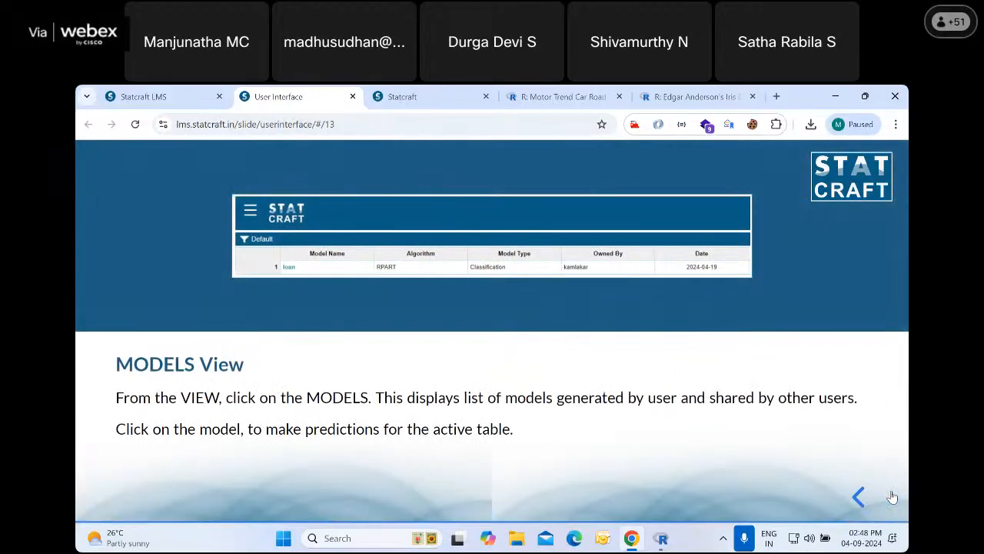
{"action": "left_click", "coordinate": [859, 496]}
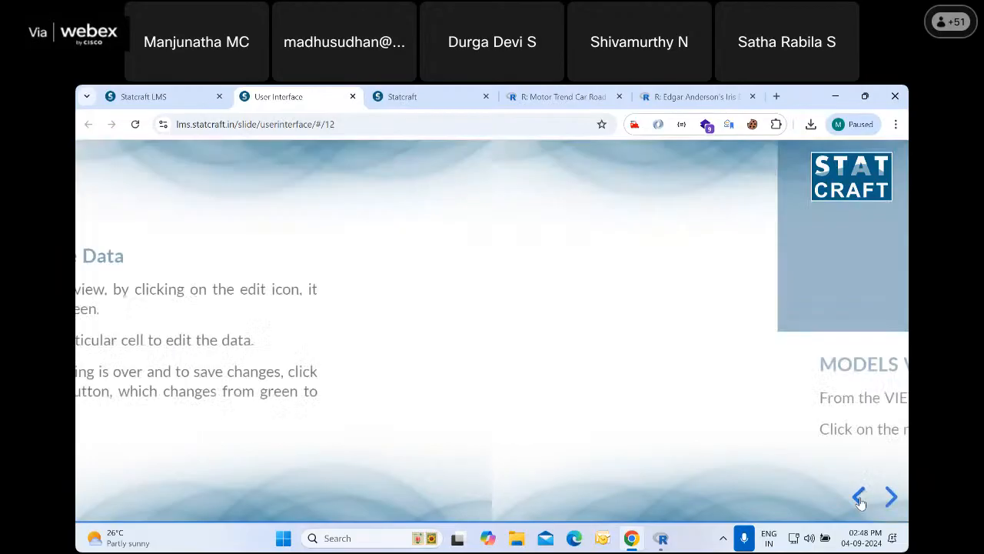
Switch to Statcraft, enable editing of the mtcars data, enter the first row's mpg cell, and disable editing without changing the value
{"action": "left_click", "coordinate": [426, 103]}
{"action": "left_click", "coordinate": [246, 238]}
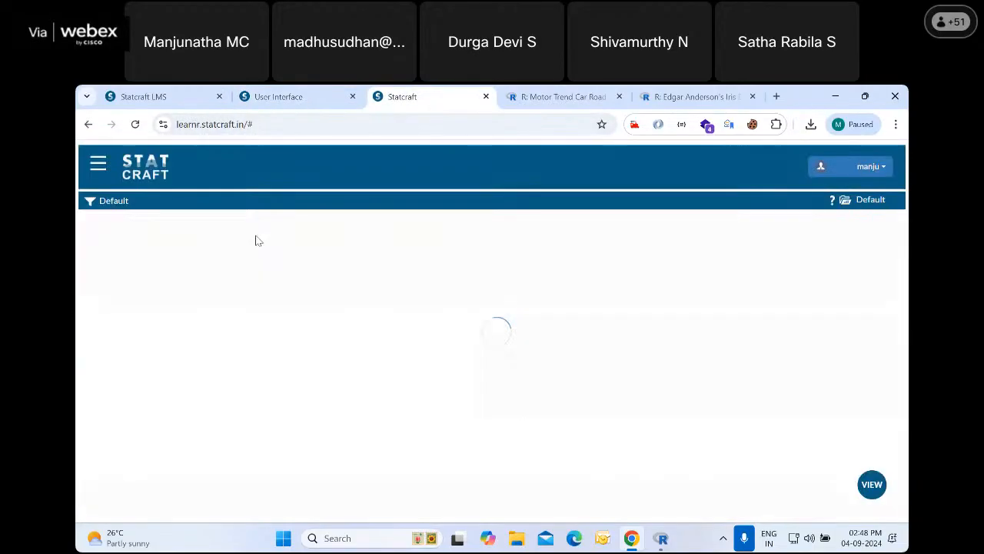
{"action": "left_click", "coordinate": [161, 202]}
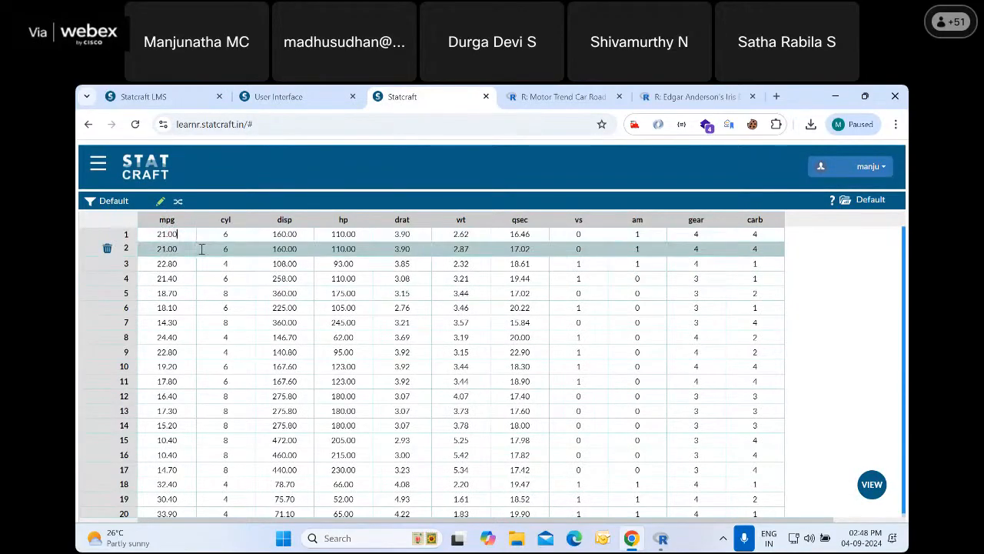
{"action": "left_click", "coordinate": [169, 233]}
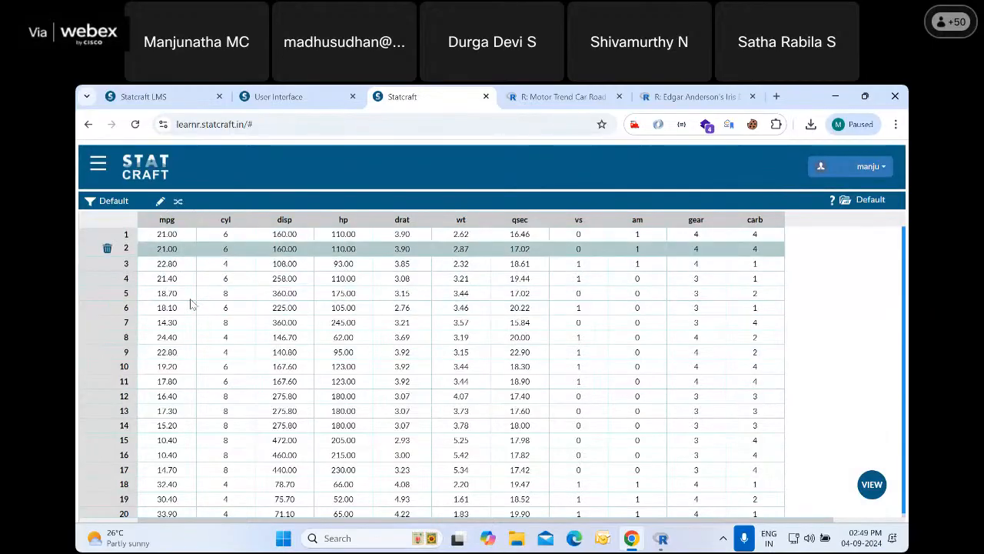
{"action": "scroll", "coordinate": [512, 369], "scroll_direction": "down", "scroll_amount": 2}
{"action": "scroll", "coordinate": [512, 365], "scroll_direction": "up", "scroll_amount": 2}
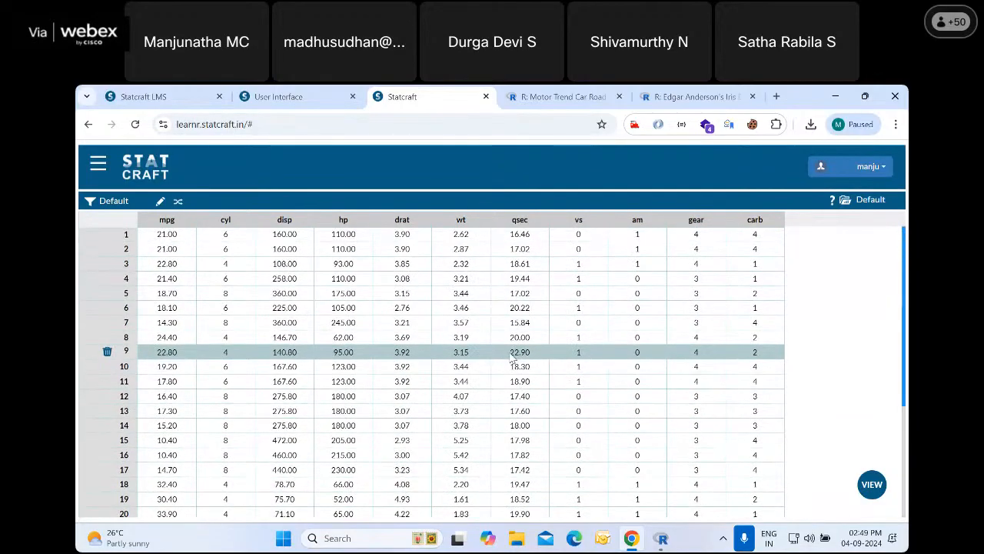
Return to the User Interface slides, show the final MODELS View slide, and close the presentation
{"action": "left_click", "coordinate": [279, 96]}
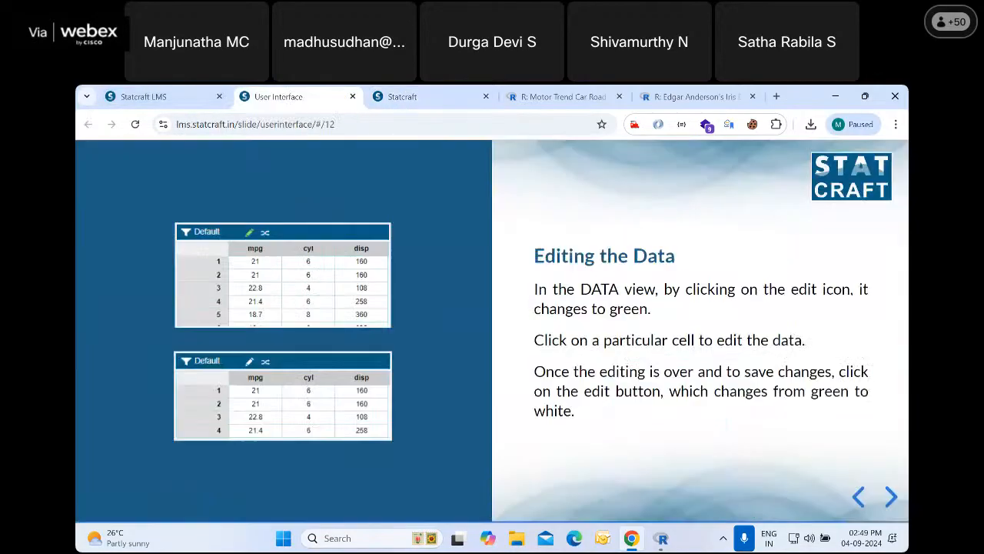
{"action": "left_click", "coordinate": [890, 497]}
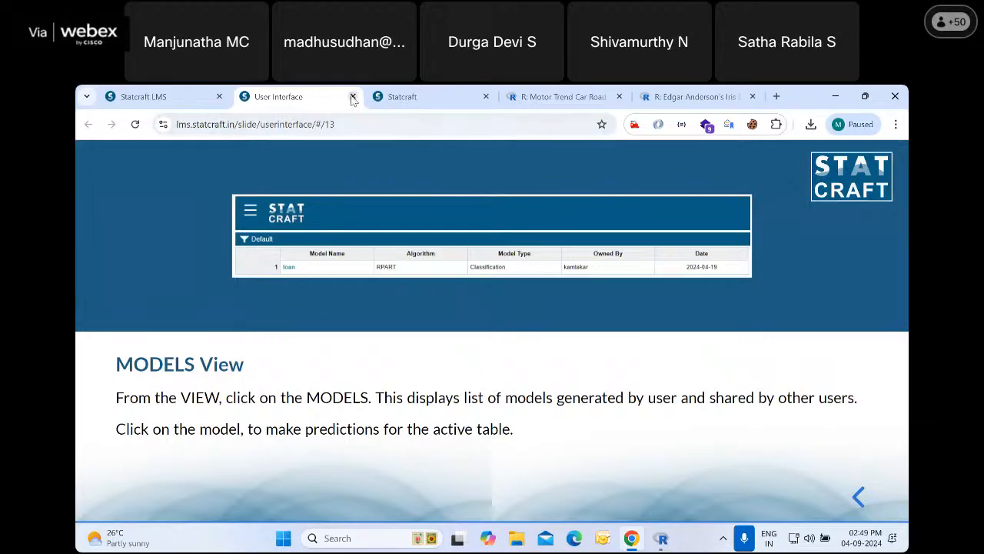
{"action": "left_click", "coordinate": [353, 96]}
{"action": "left_click", "coordinate": [165, 95]}
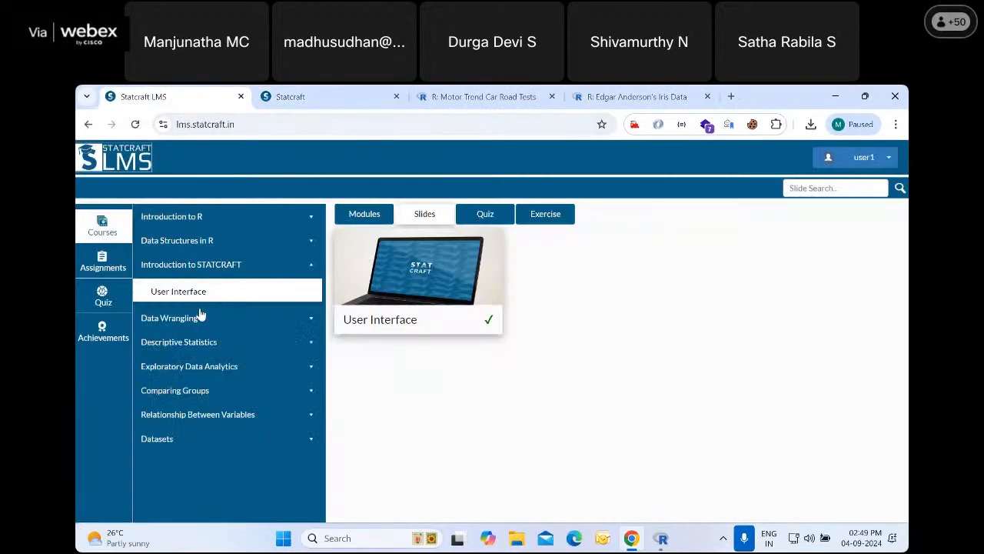
Open the Import in STATCRAFT slides from the Import section of the Data Wrangling chapter
{"action": "left_click", "coordinate": [169, 318]}
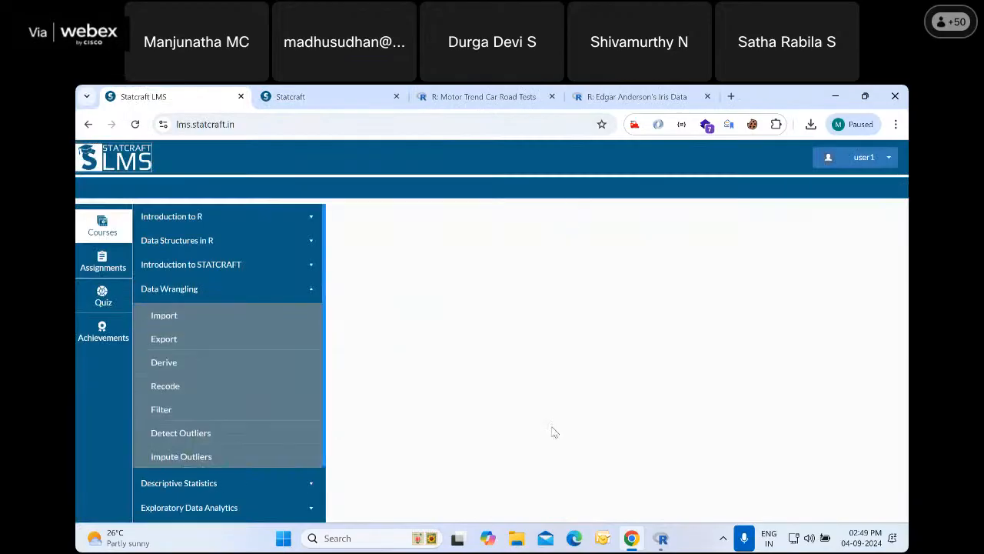
{"action": "left_click", "coordinate": [191, 319]}
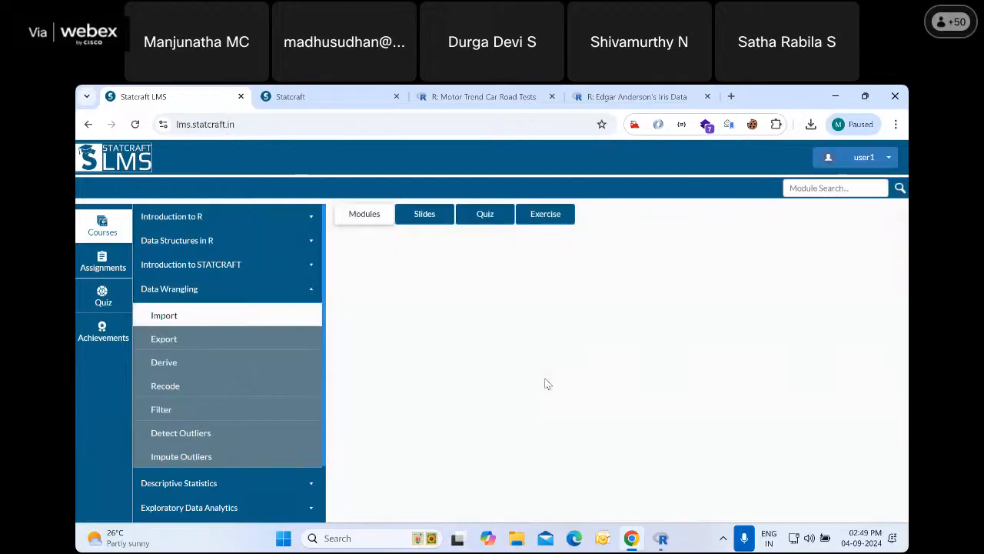
{"action": "left_click", "coordinate": [428, 212]}
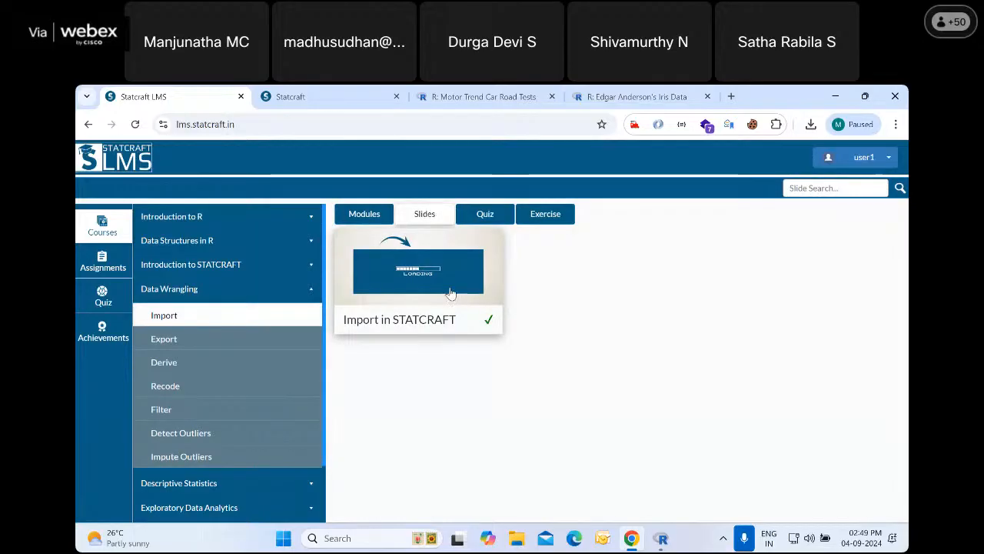
{"action": "left_click", "coordinate": [437, 288]}
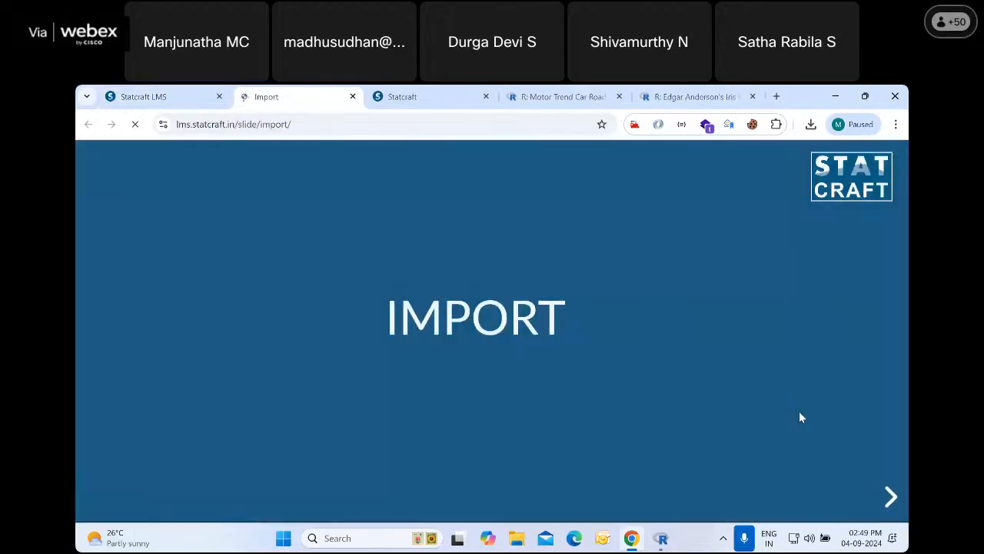
Read the Import slides from opening the menu through naming, uploading and confirming the iris table to the imported dataset
{"action": "left_click", "coordinate": [891, 496]}
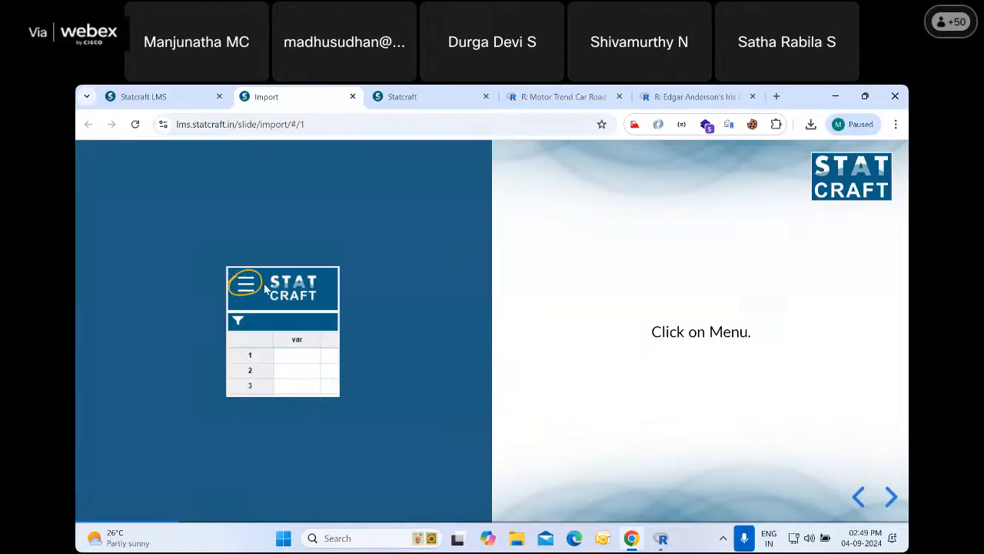
{"action": "left_click", "coordinate": [891, 496]}
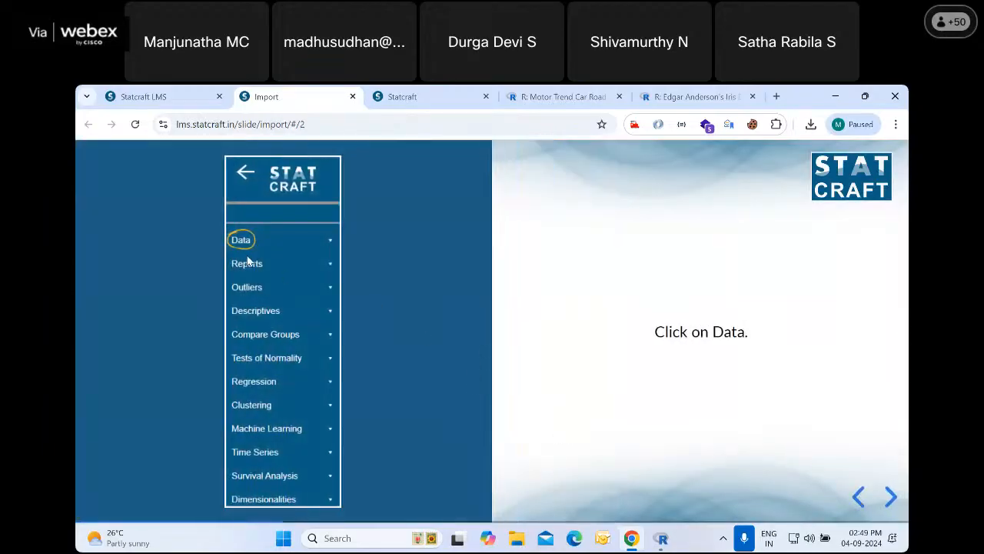
{"action": "left_click", "coordinate": [892, 497]}
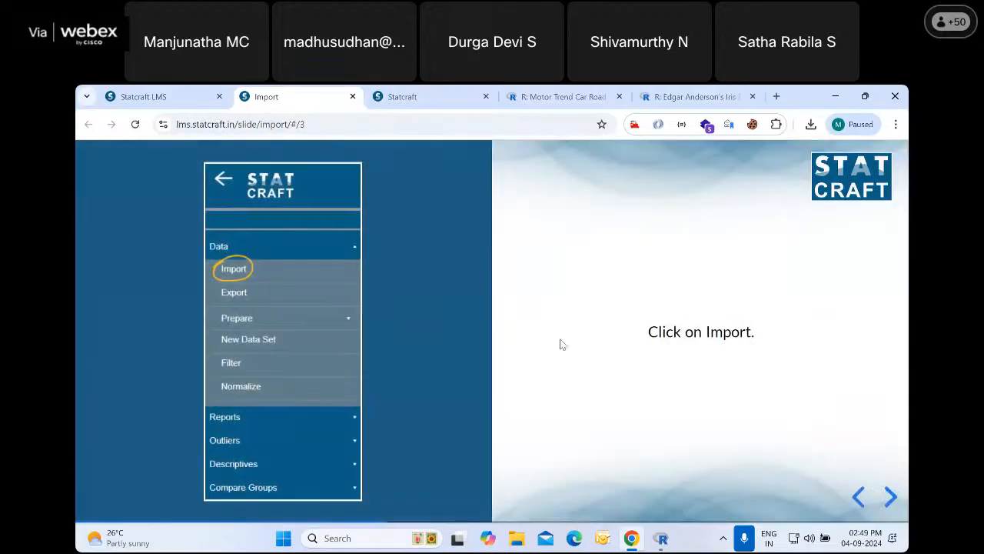
{"action": "left_click", "coordinate": [891, 497]}
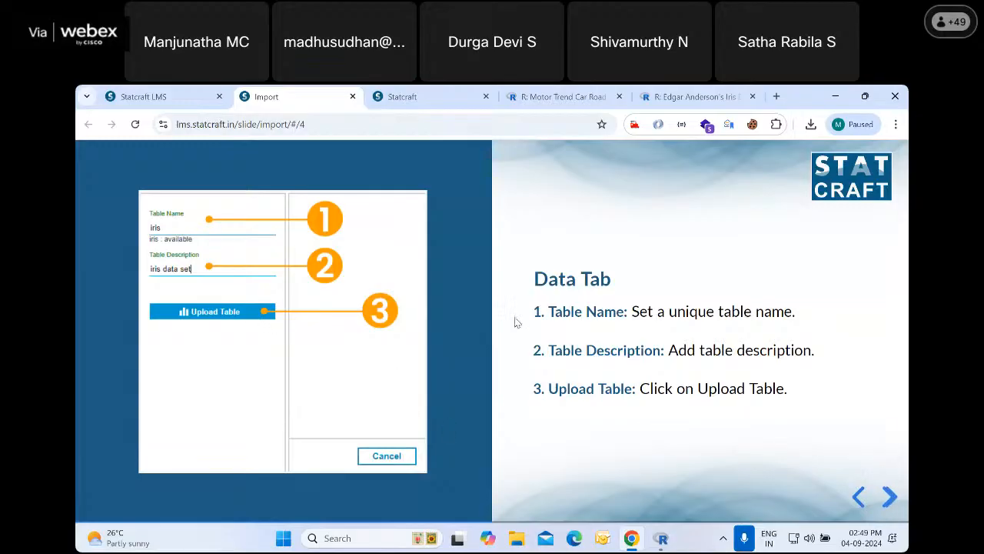
{"action": "left_click", "coordinate": [891, 496]}
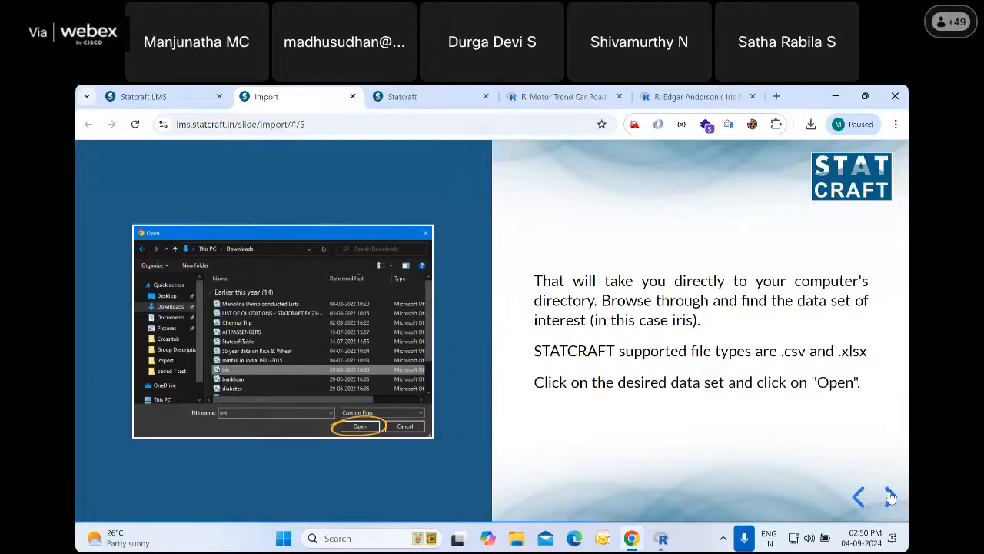
{"action": "left_click", "coordinate": [890, 496]}
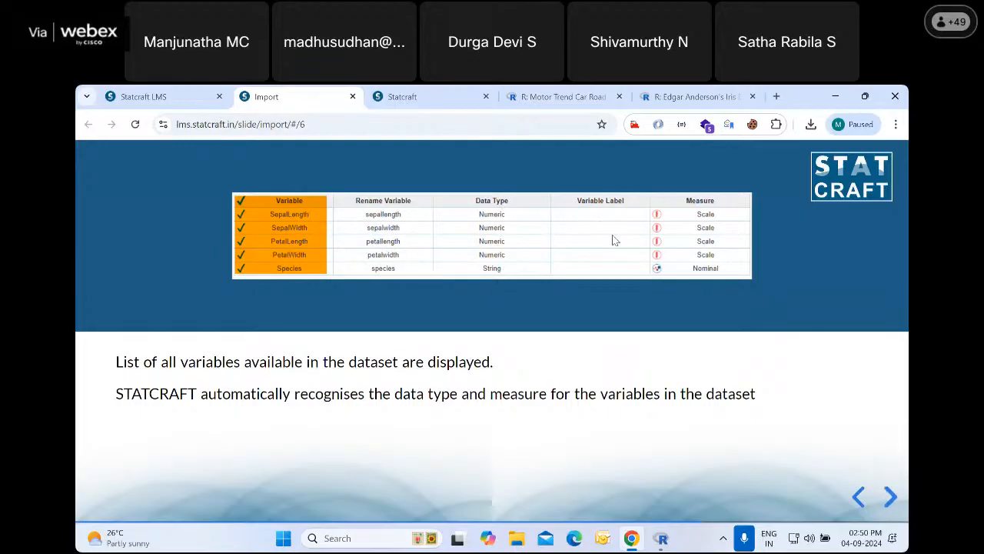
{"action": "left_click", "coordinate": [890, 497]}
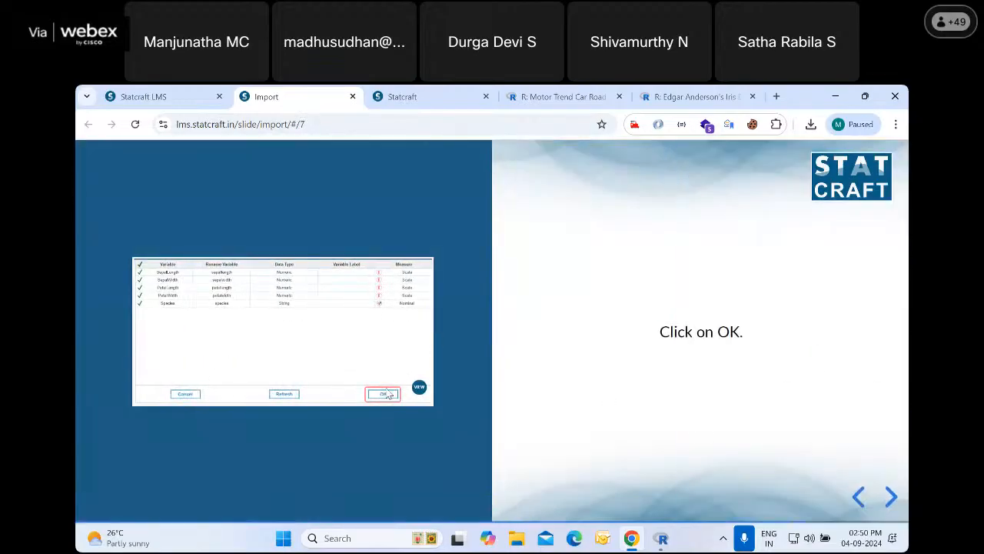
{"action": "left_click", "coordinate": [890, 497]}
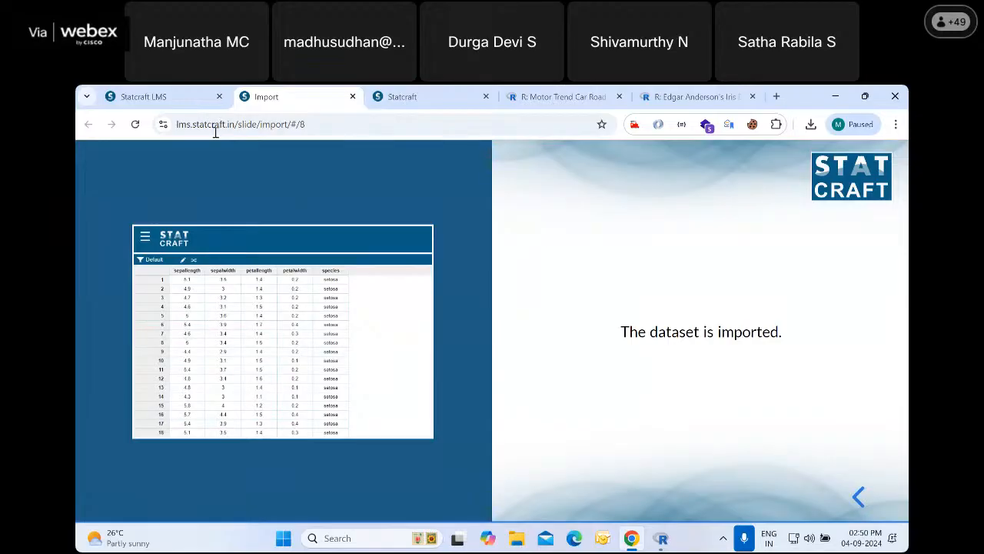
Close the Import presentation and open the Export in STATCRAFT slides of the Data Wrangling chapter
{"action": "left_click", "coordinate": [353, 97]}
{"action": "left_click", "coordinate": [176, 342]}
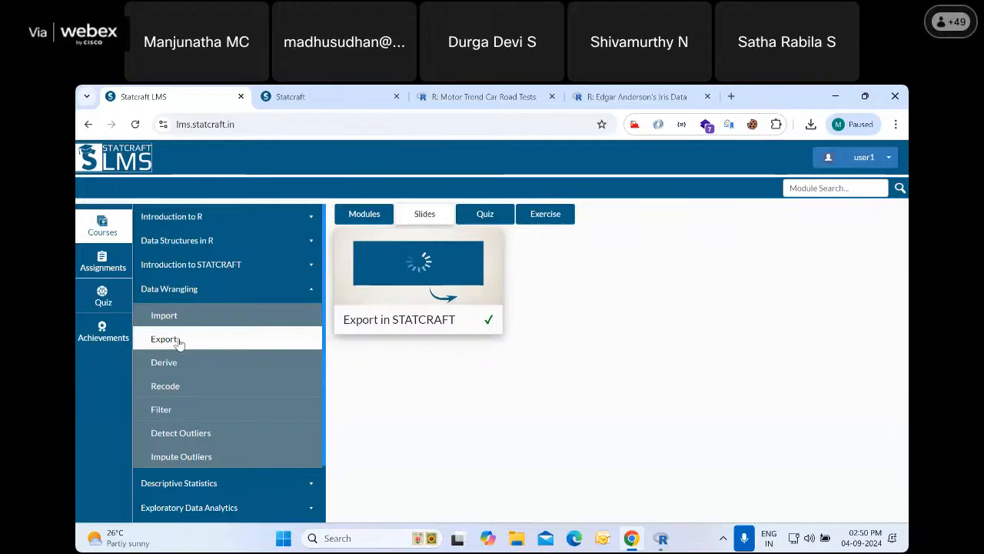
{"action": "left_click", "coordinate": [433, 258]}
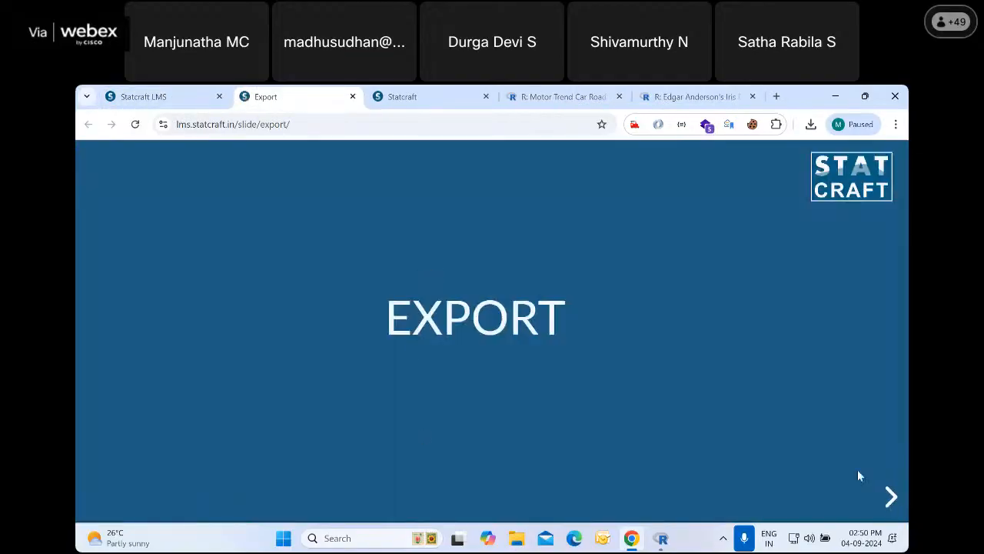
Read the Export slides from opening the menu through the export dialog's file name, file type and label options
{"action": "left_click", "coordinate": [892, 496]}
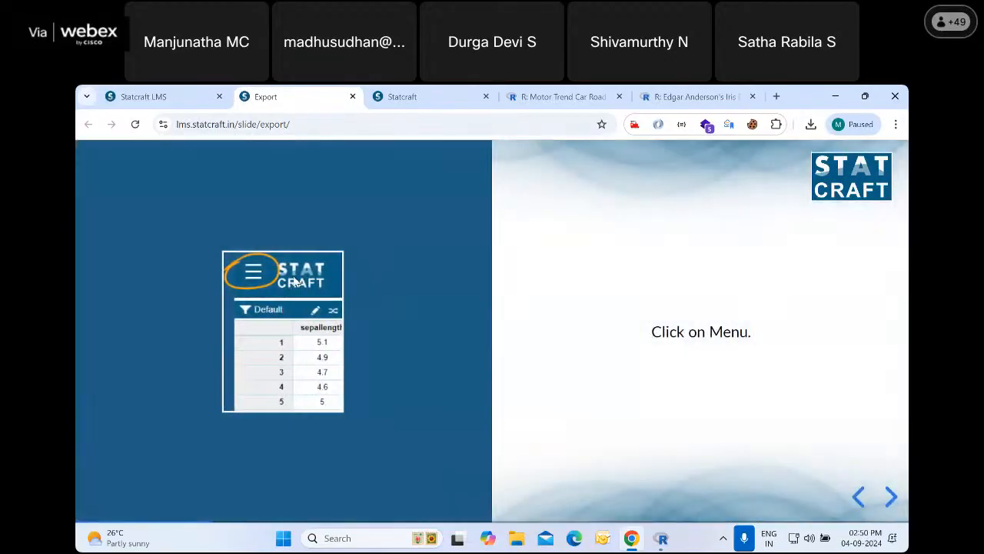
{"action": "left_click", "coordinate": [894, 499]}
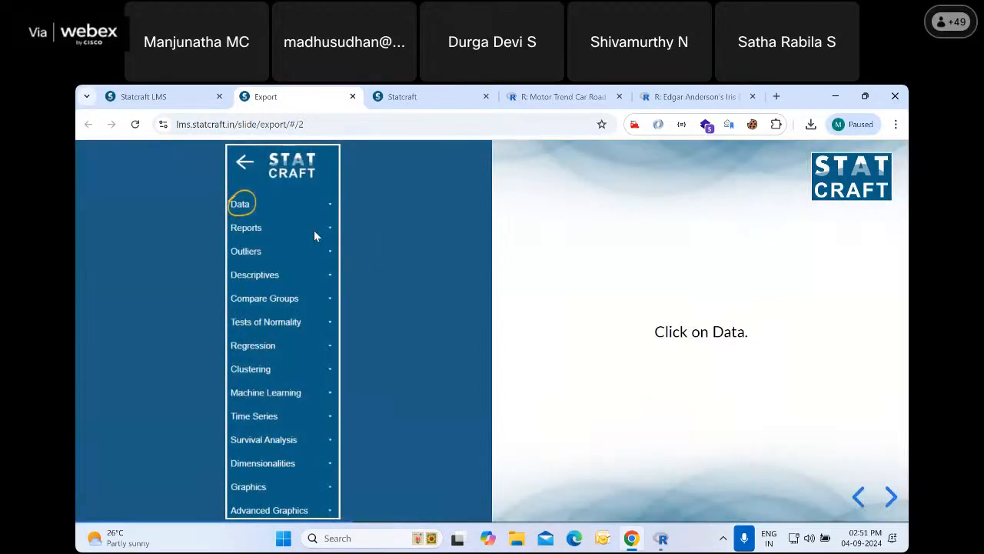
{"action": "left_click", "coordinate": [893, 496]}
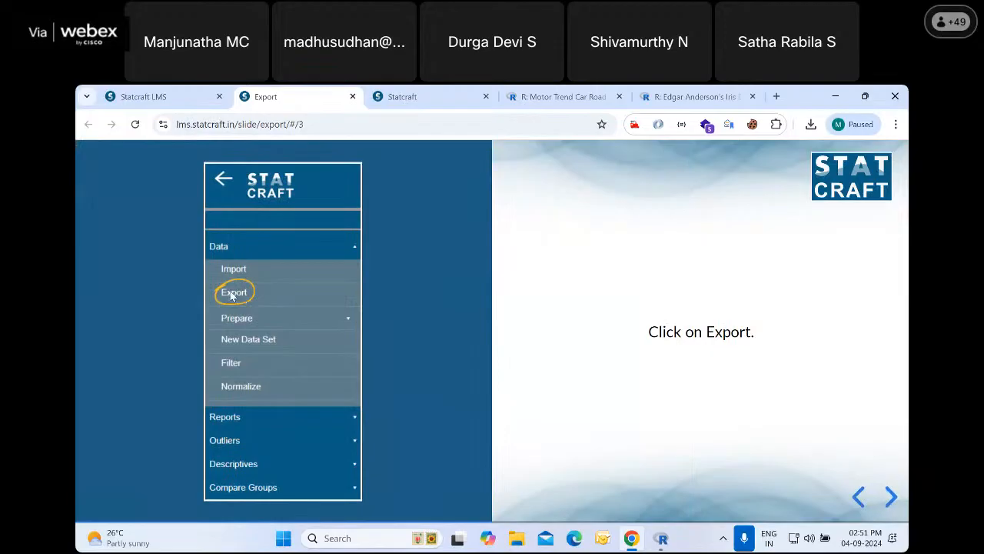
{"action": "left_click", "coordinate": [891, 498]}
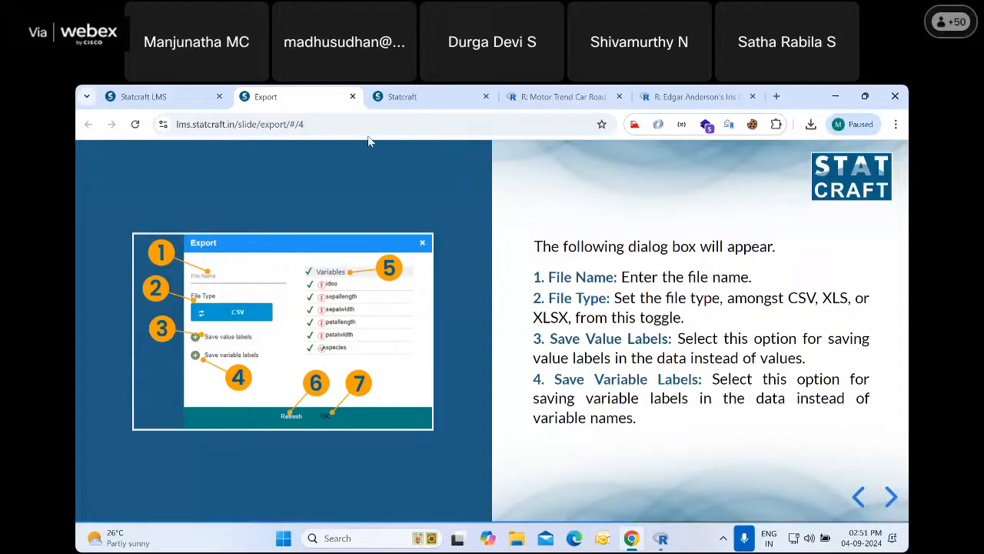
Switch to Statcraft, view the CSV, XLS and XLSX file types for exporting the car data, and close the export dialog without exporting
{"action": "left_click", "coordinate": [399, 98]}
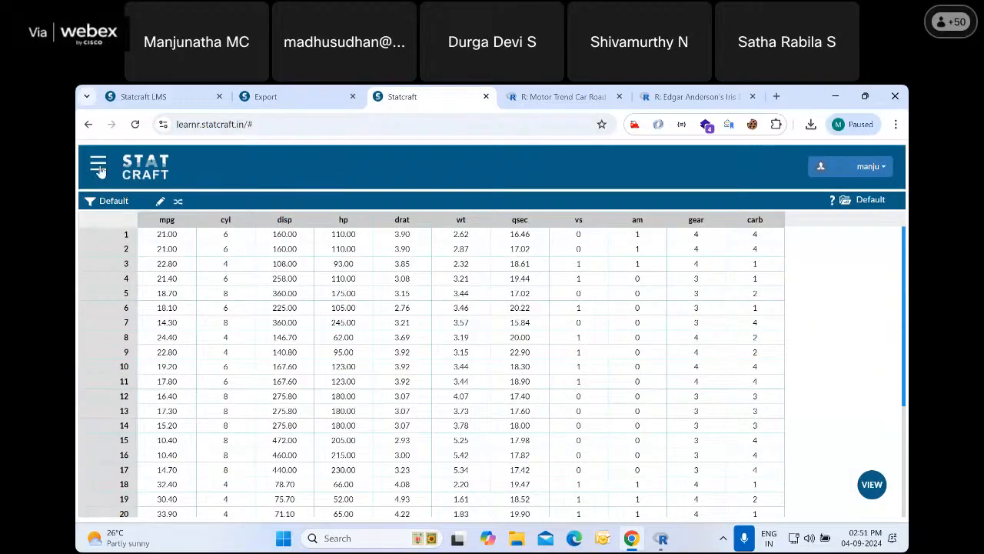
{"action": "scroll", "coordinate": [144, 306], "scroll_direction": "up", "scroll_amount": 2}
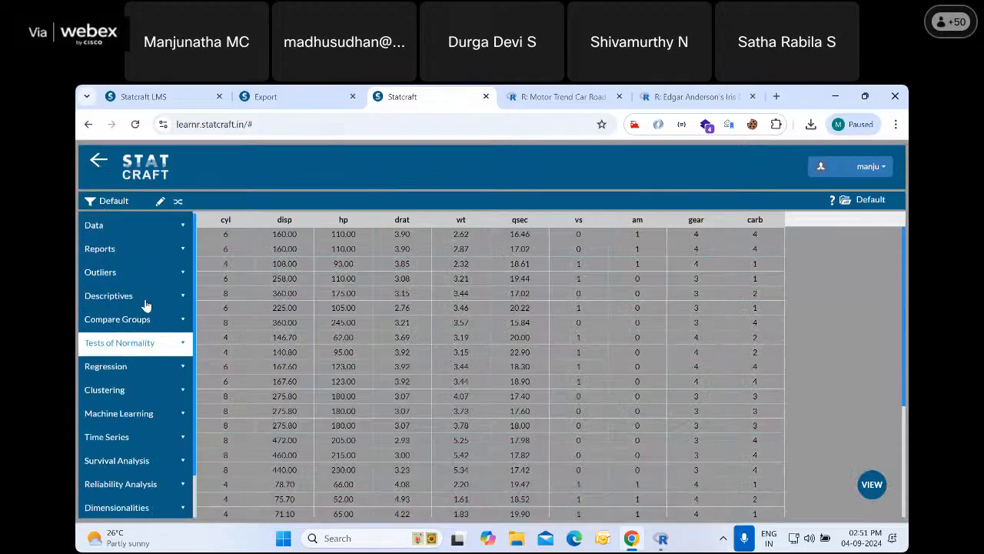
{"action": "left_click", "coordinate": [96, 227]}
{"action": "left_click", "coordinate": [110, 275]}
{"action": "left_click", "coordinate": [401, 309]}
{"action": "left_click", "coordinate": [404, 308]}
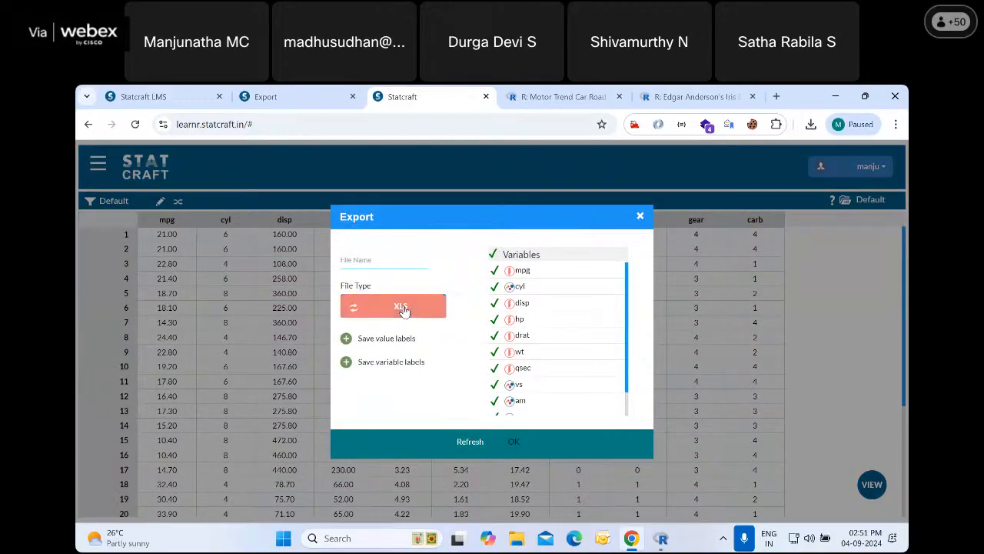
{"action": "left_click", "coordinate": [404, 308]}
{"action": "left_click", "coordinate": [404, 309]}
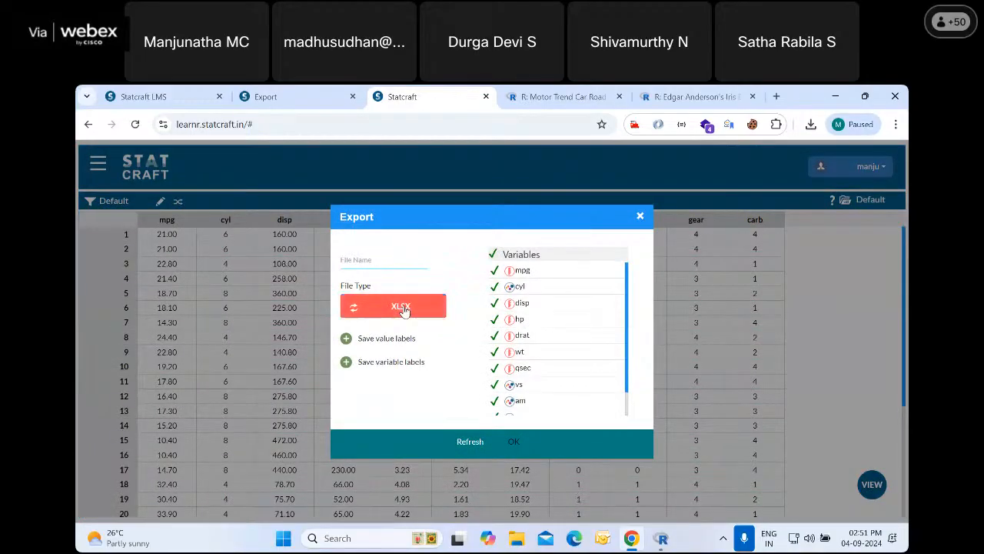
{"action": "left_click", "coordinate": [404, 309]}
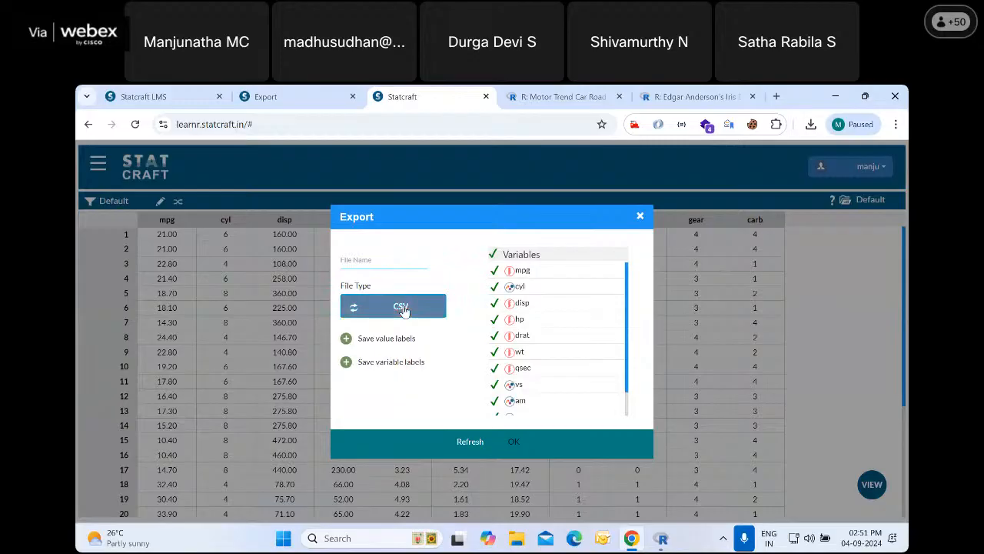
{"action": "left_click", "coordinate": [642, 218]}
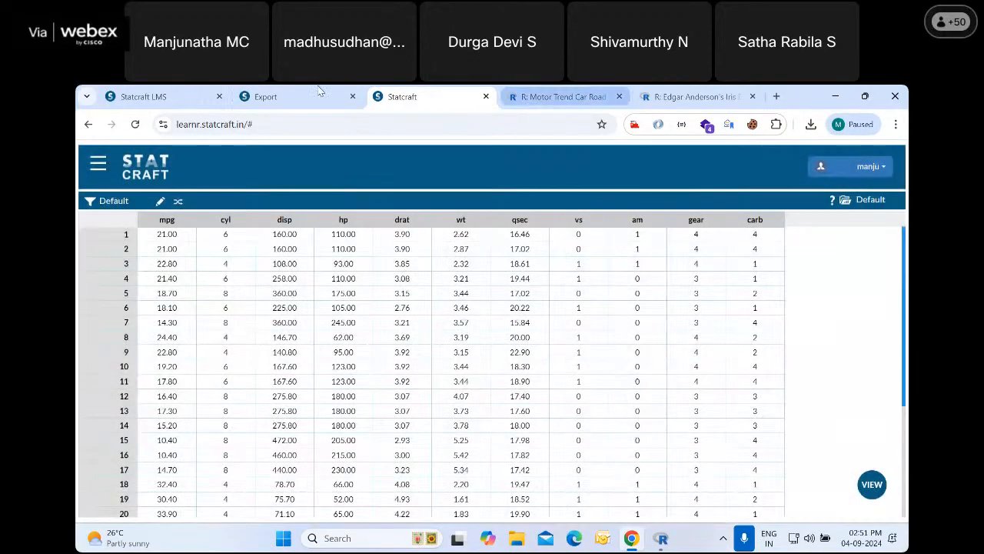
Return to the Export slides and read the remaining ones on variables, refreshing, confirming and the exported file
{"action": "left_click", "coordinate": [265, 96]}
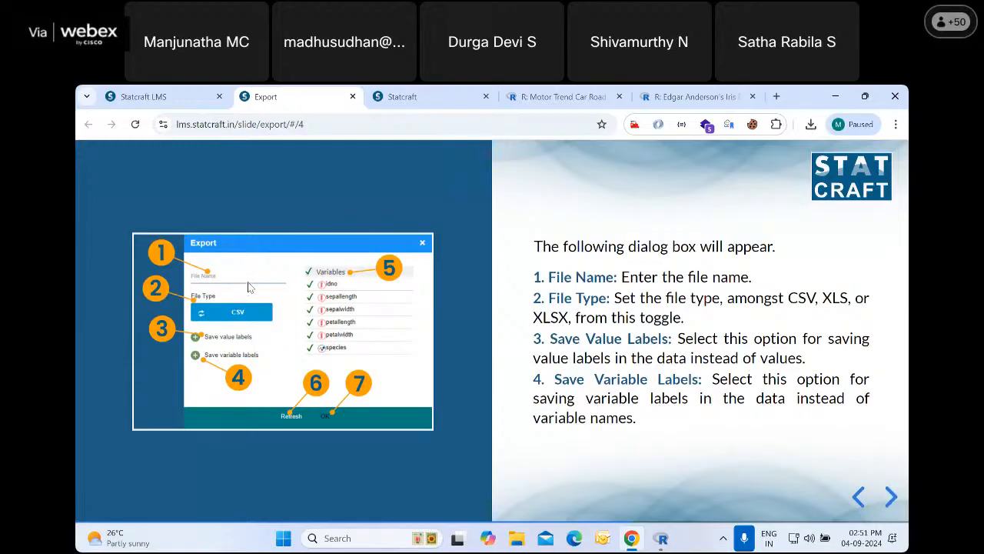
{"action": "left_click", "coordinate": [890, 497]}
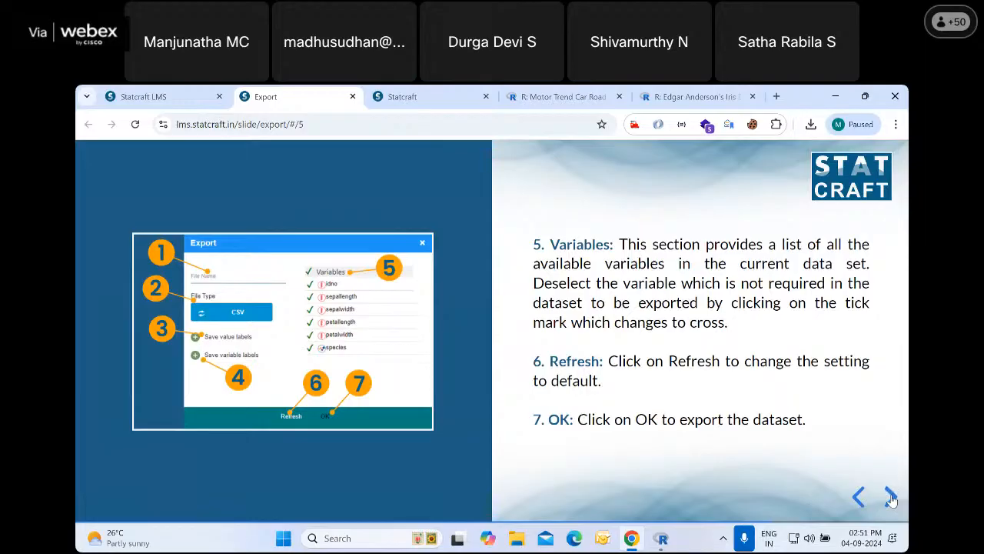
{"action": "left_click", "coordinate": [890, 497]}
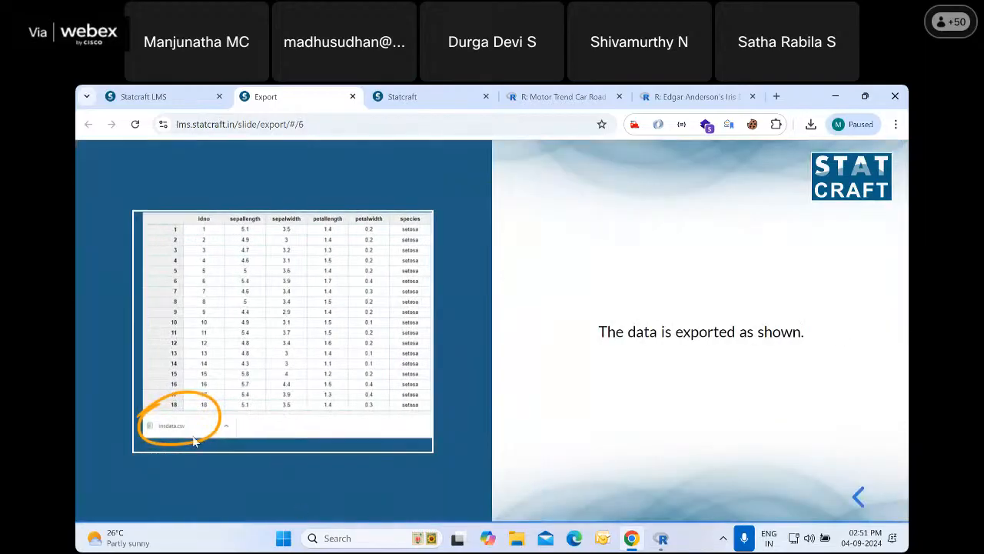
Close the Export presentation and open the Derive in STATCRAFT slides of the Data Wrangling chapter
{"action": "left_click", "coordinate": [353, 96]}
{"action": "left_click", "coordinate": [144, 96]}
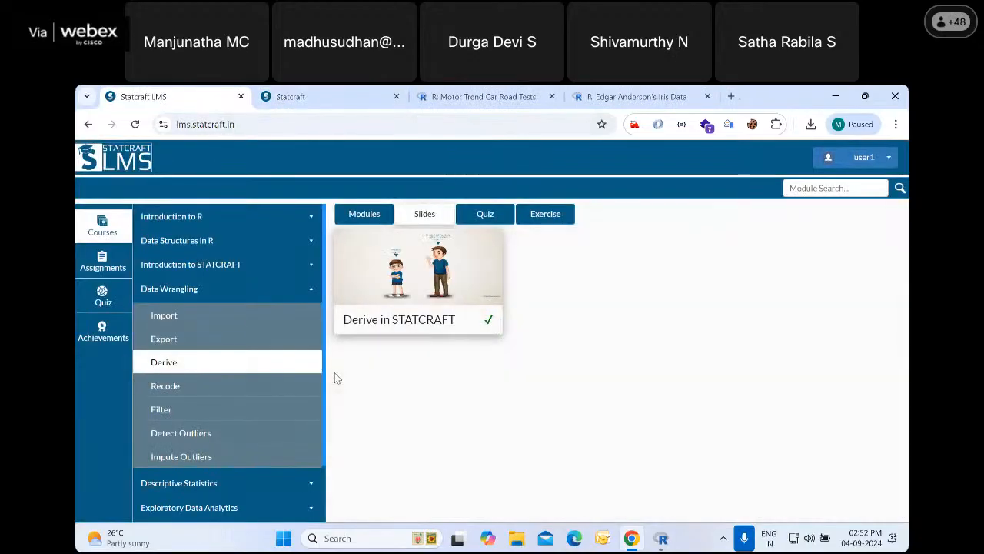
{"action": "left_click", "coordinate": [450, 274]}
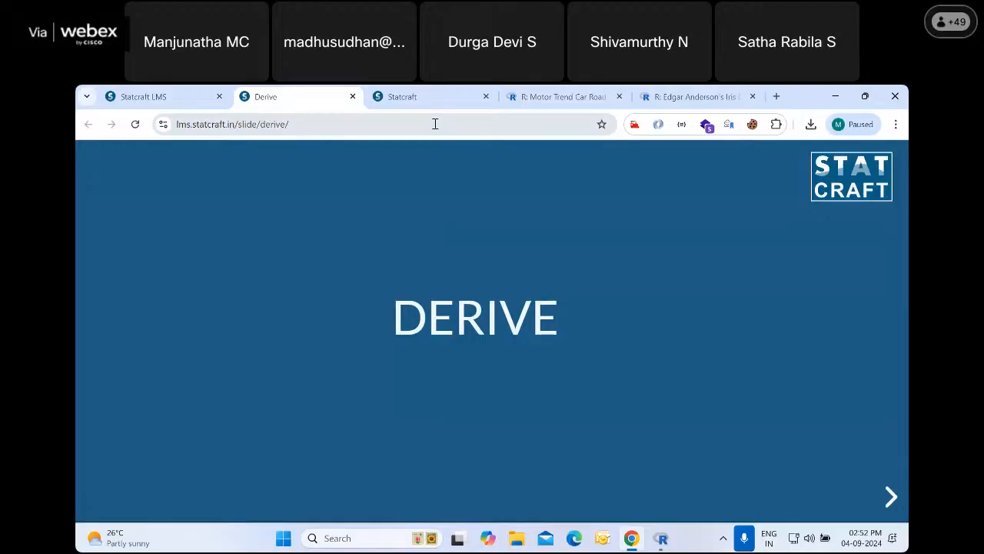
Switch to Statcraft and open the Derive dialog for the car dataset
{"action": "left_click", "coordinate": [448, 92]}
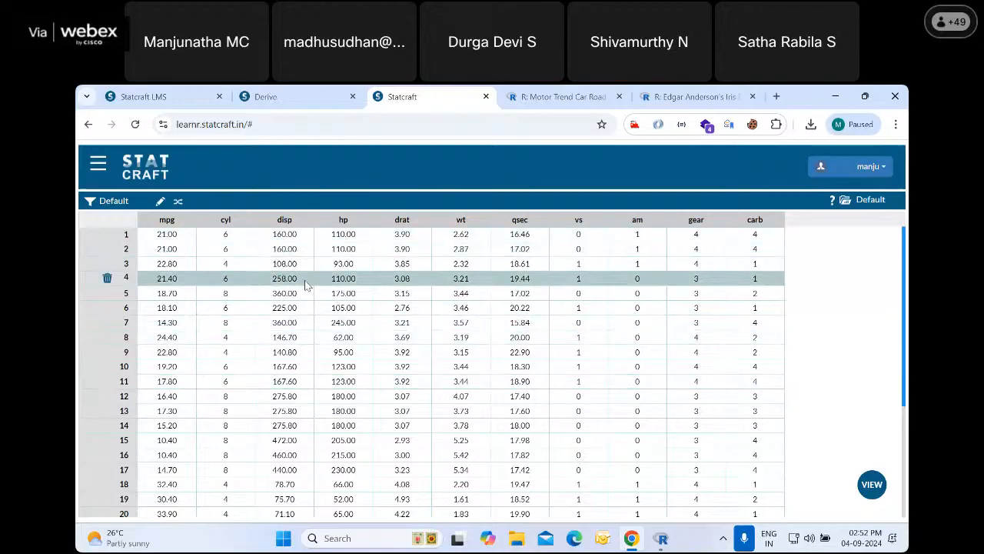
{"action": "left_click", "coordinate": [98, 169]}
{"action": "left_click", "coordinate": [112, 236]}
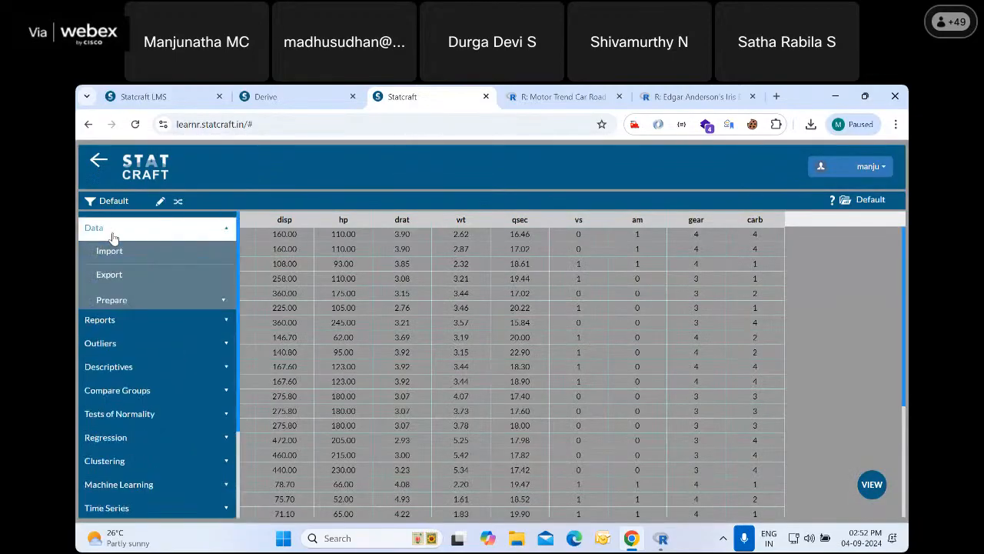
{"action": "left_click", "coordinate": [131, 305]}
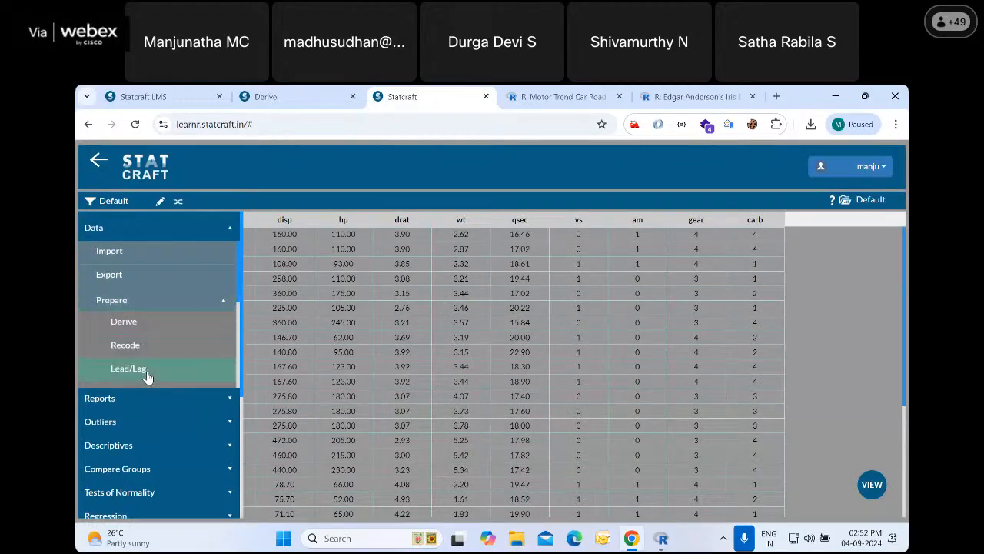
{"action": "left_click", "coordinate": [136, 325]}
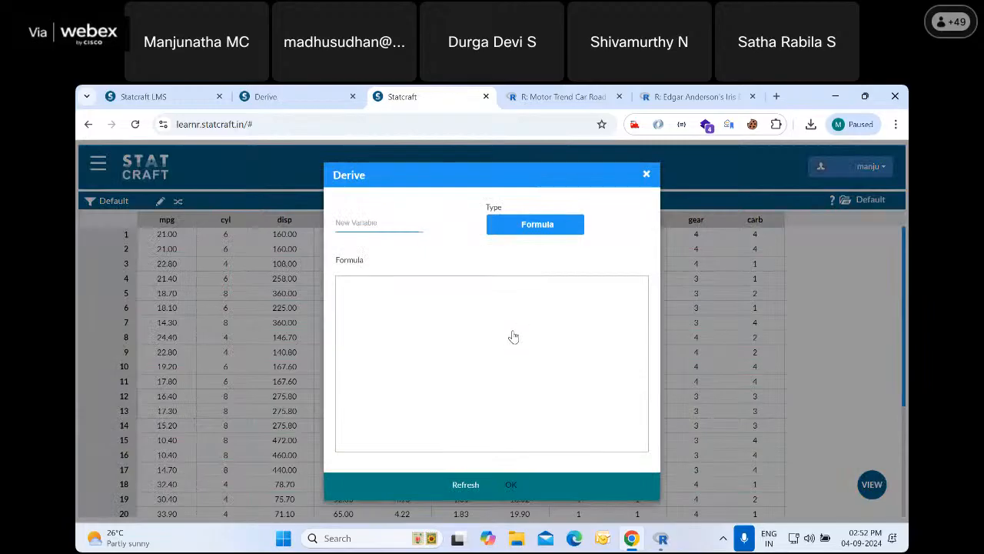
View the Categorical and Conditional layouts for the derived variable and return its type to Formula
{"action": "left_click", "coordinate": [529, 229]}
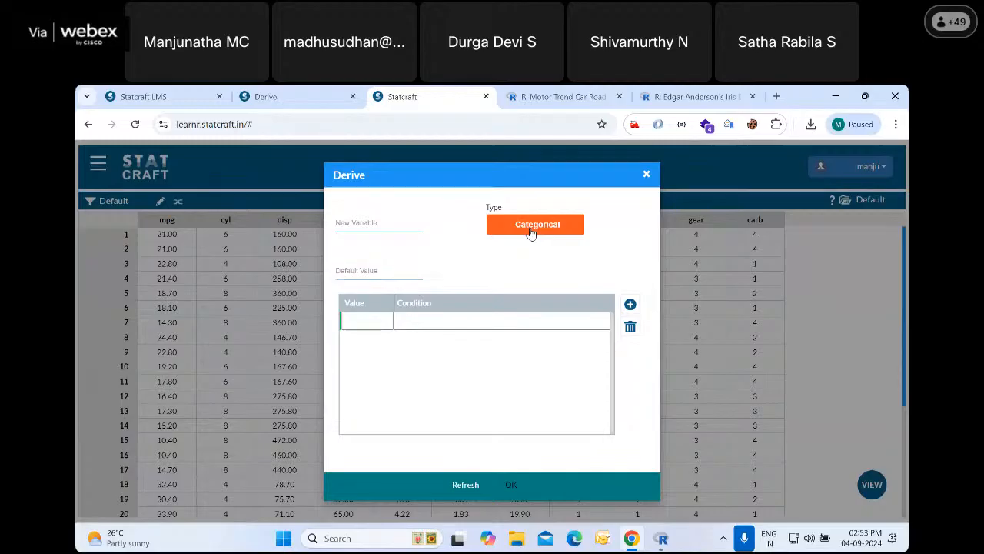
{"action": "left_click", "coordinate": [530, 233]}
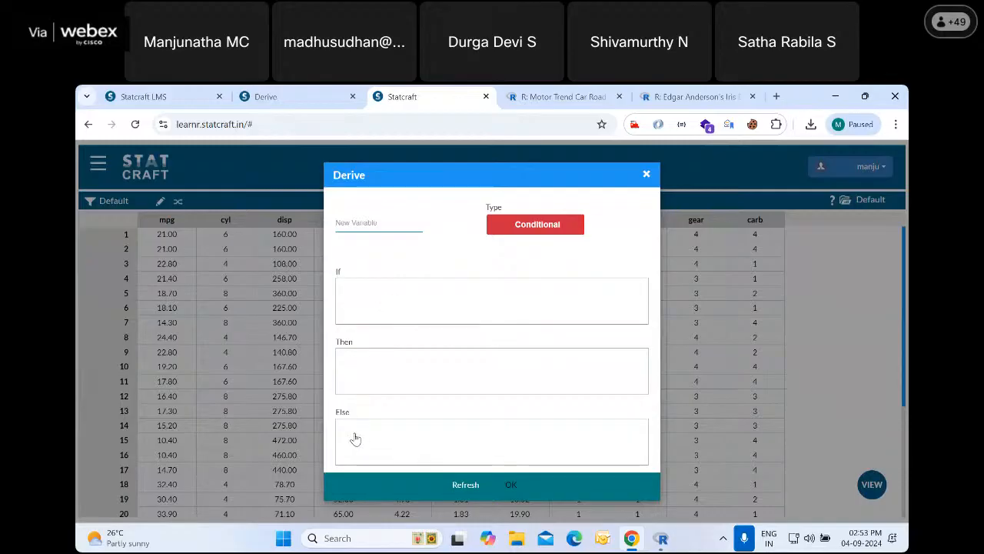
{"action": "left_click", "coordinate": [533, 225]}
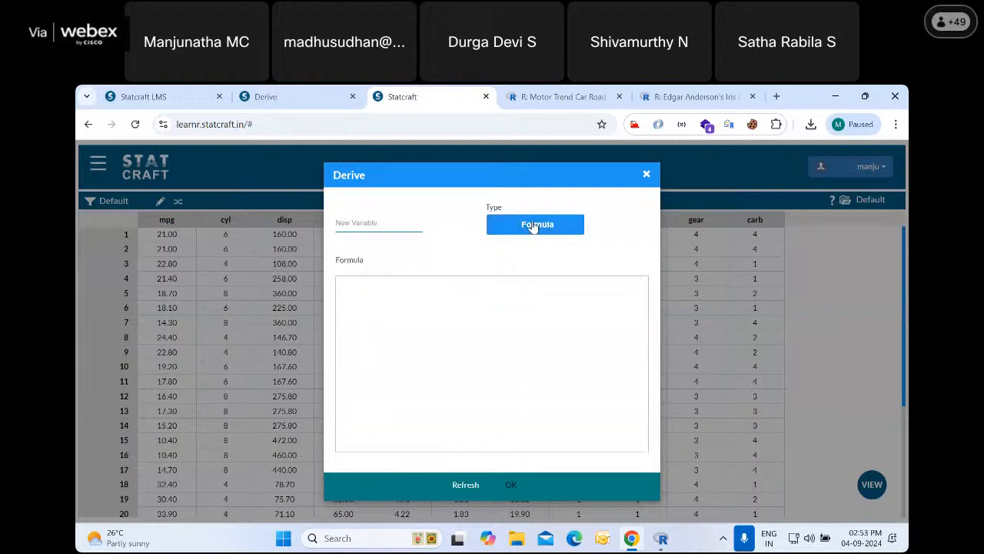
Name the new variable logmpg and open the expression editor for its formula
{"action": "left_click", "coordinate": [401, 229]}
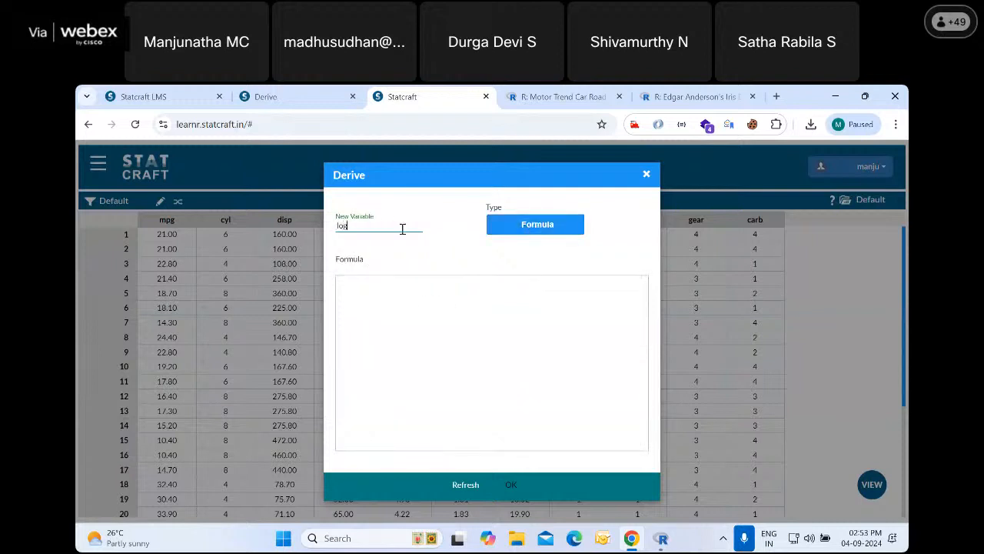
{"action": "type", "text": "logmpg"}
{"action": "left_click", "coordinate": [432, 317]}
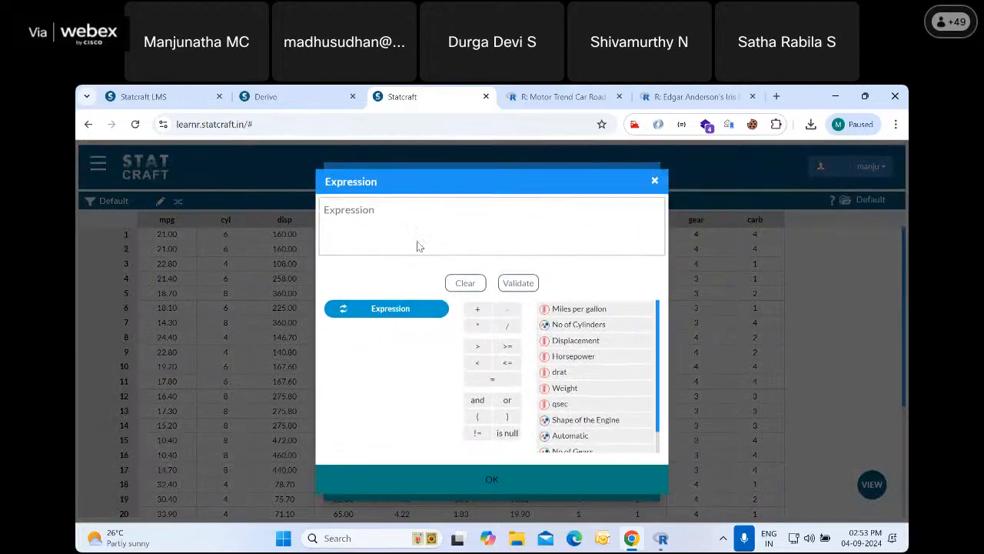
{"action": "left_click", "coordinate": [375, 309]}
{"action": "left_click", "coordinate": [423, 384]}
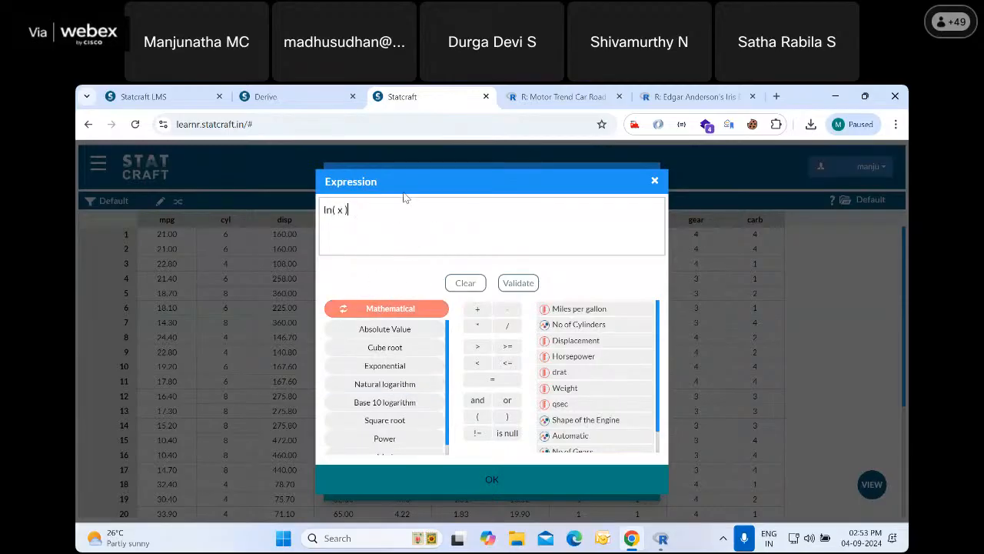
{"action": "key", "text": "ctrl+a"}
{"action": "key", "text": "BackSpace"}
Look through the String, Statistical, Column Aggregate and Date functions available in the expression editor
{"action": "left_click", "coordinate": [391, 309]}
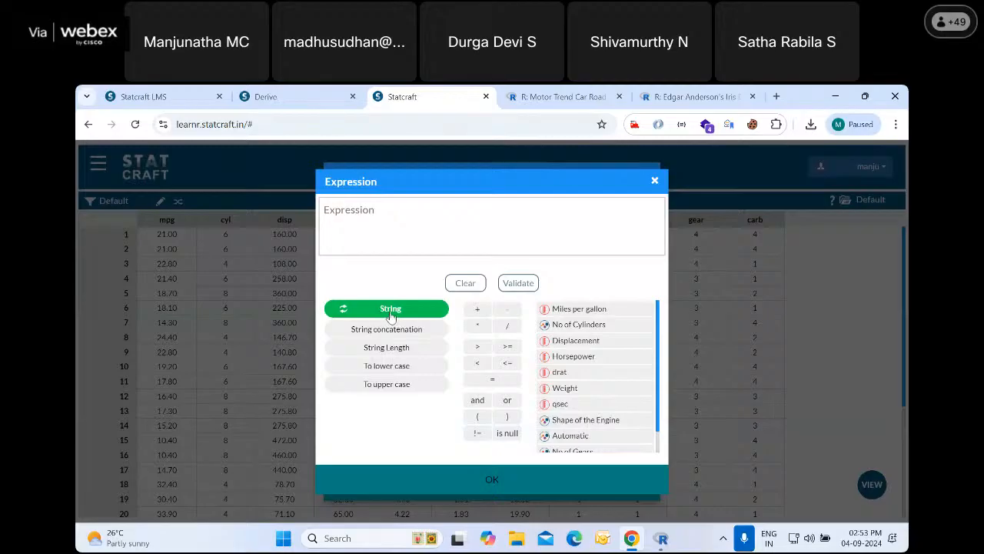
{"action": "left_click", "coordinate": [390, 312]}
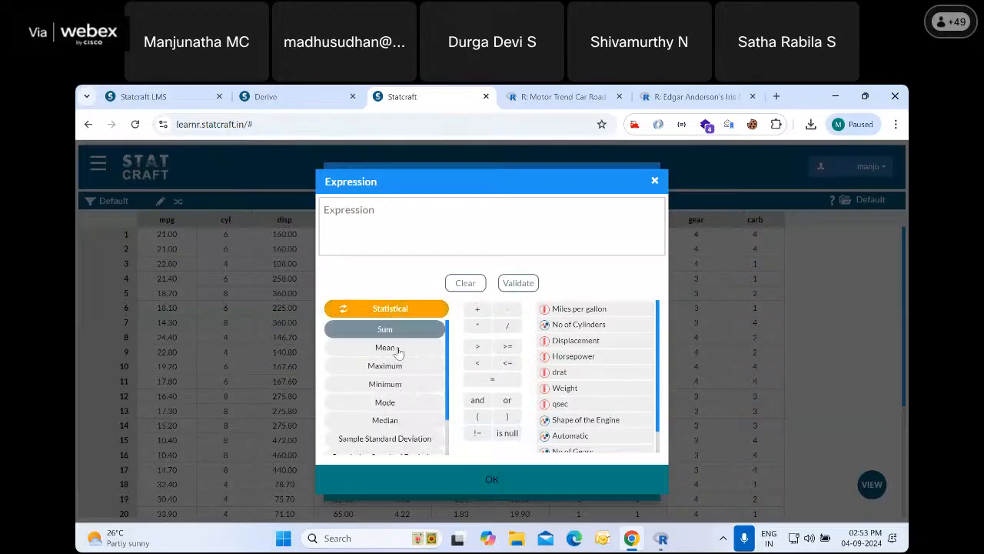
{"action": "scroll", "coordinate": [396, 354], "scroll_direction": "down", "scroll_amount": 1}
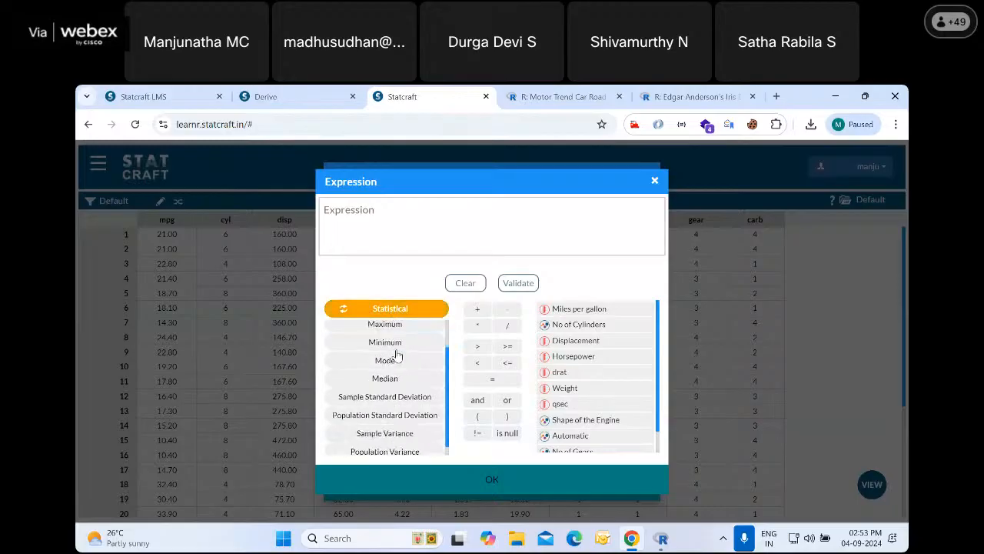
{"action": "left_click", "coordinate": [402, 312]}
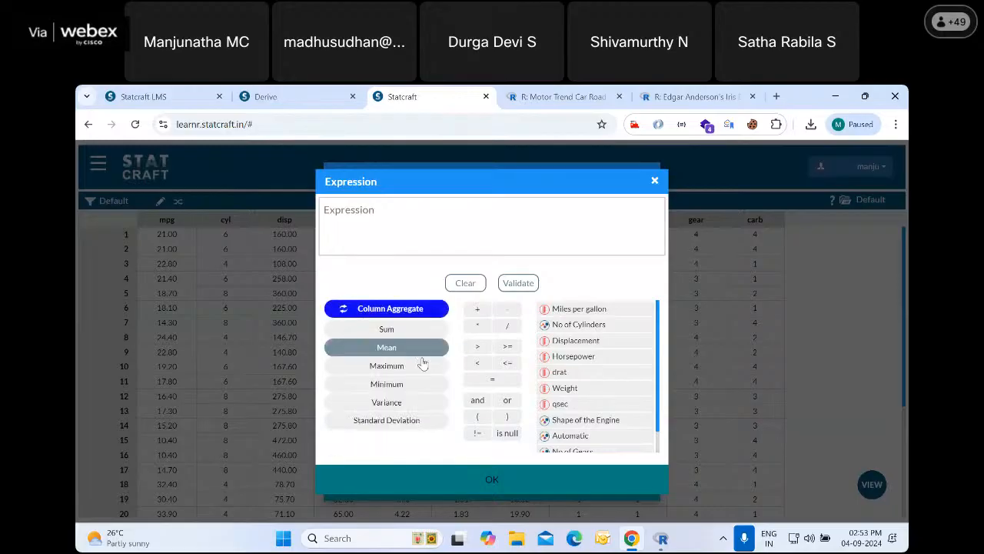
{"action": "left_click", "coordinate": [393, 310]}
{"action": "scroll", "coordinate": [396, 384], "scroll_direction": "down", "scroll_amount": 4}
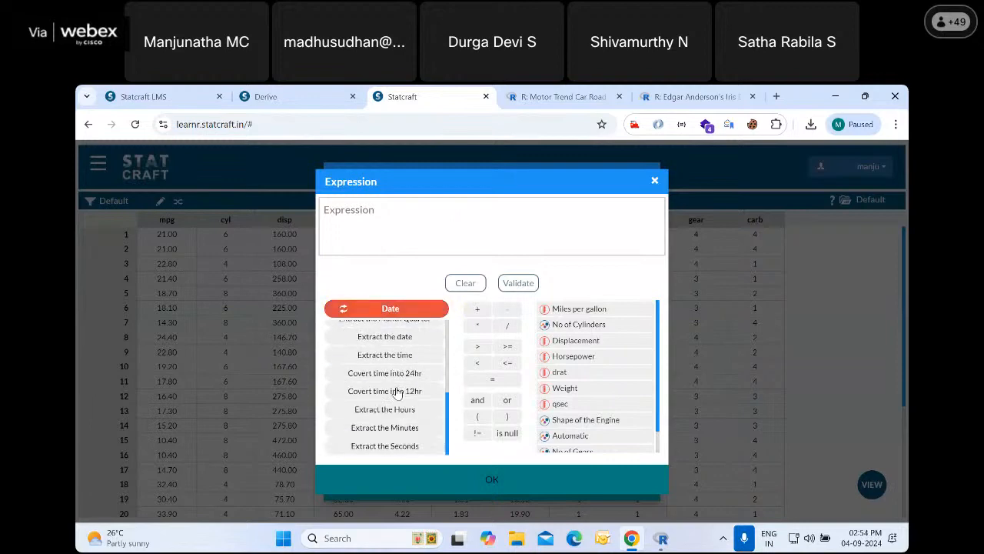
{"action": "left_click", "coordinate": [401, 311]}
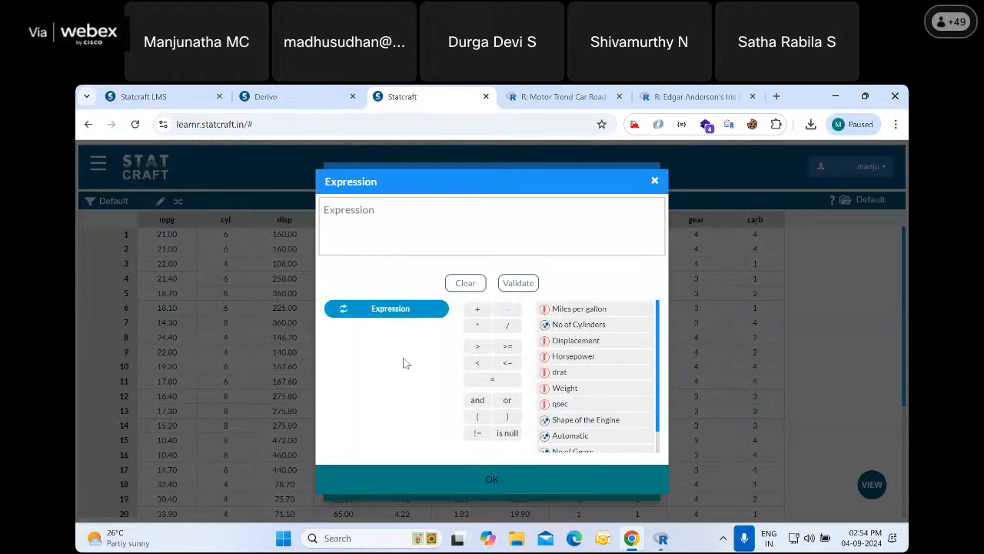
Build the formula log( "mpg" ) from the Base 10 logarithm function and Miles per gallon, validate it, and accept the expression
{"action": "left_click", "coordinate": [397, 313]}
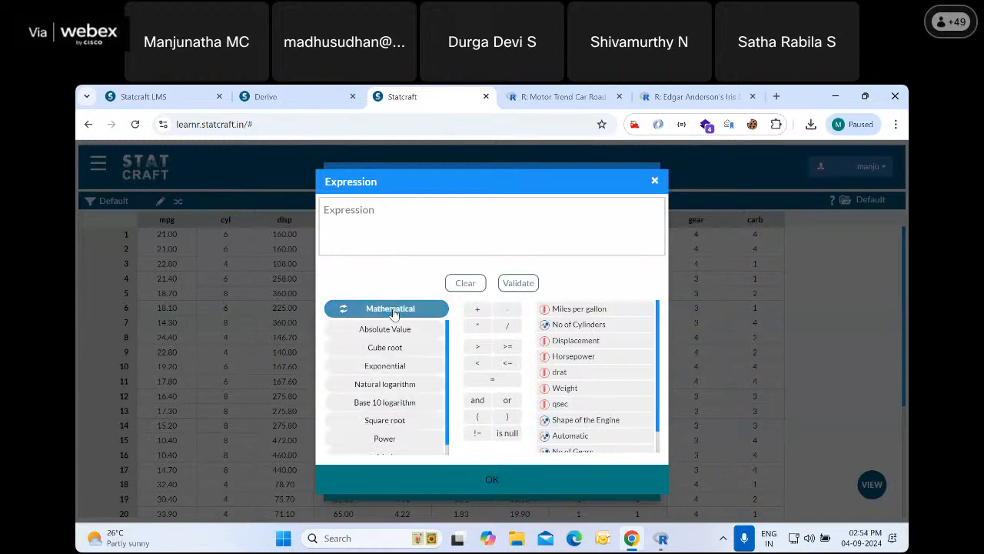
{"action": "left_click", "coordinate": [403, 408]}
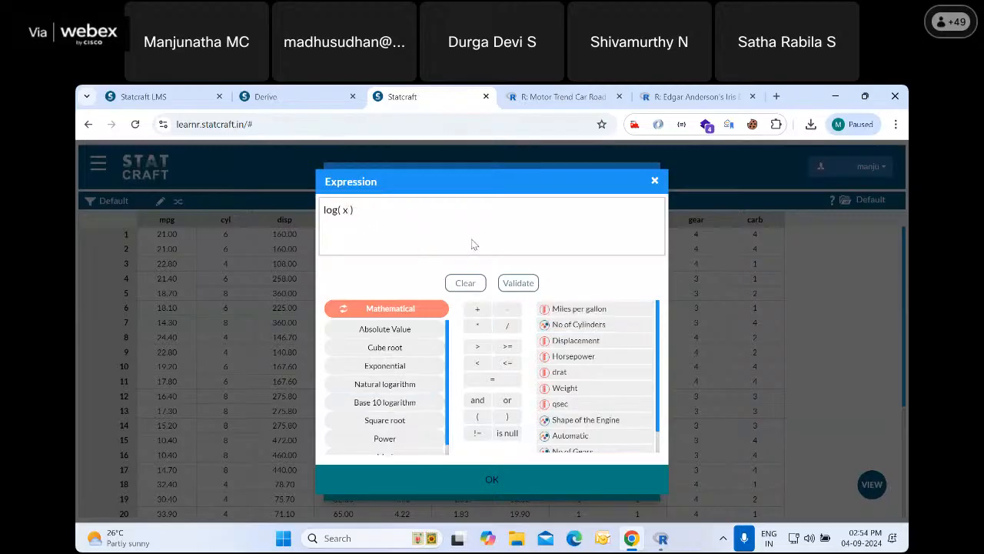
{"action": "left_click", "coordinate": [594, 312]}
{"action": "left_click", "coordinate": [523, 284]}
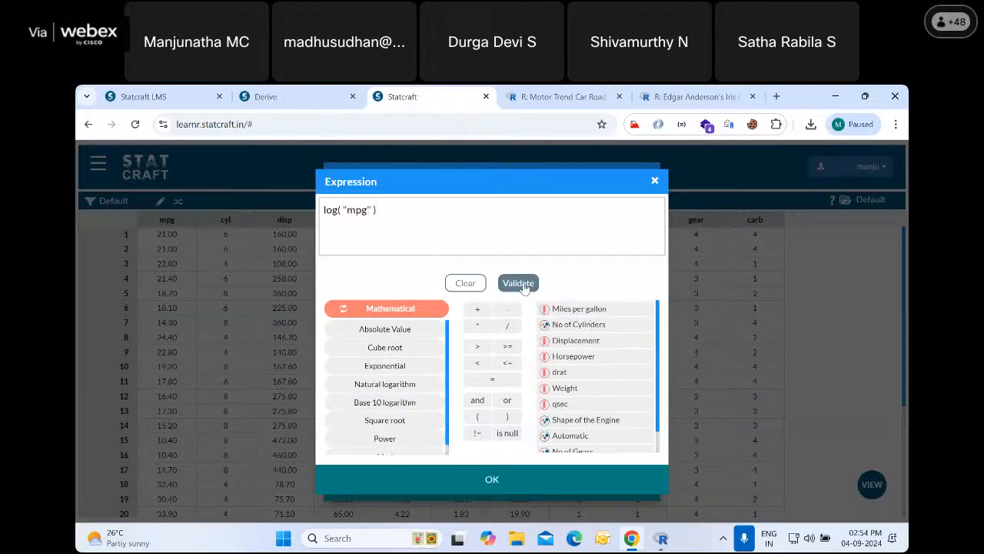
{"action": "left_click", "coordinate": [492, 480]}
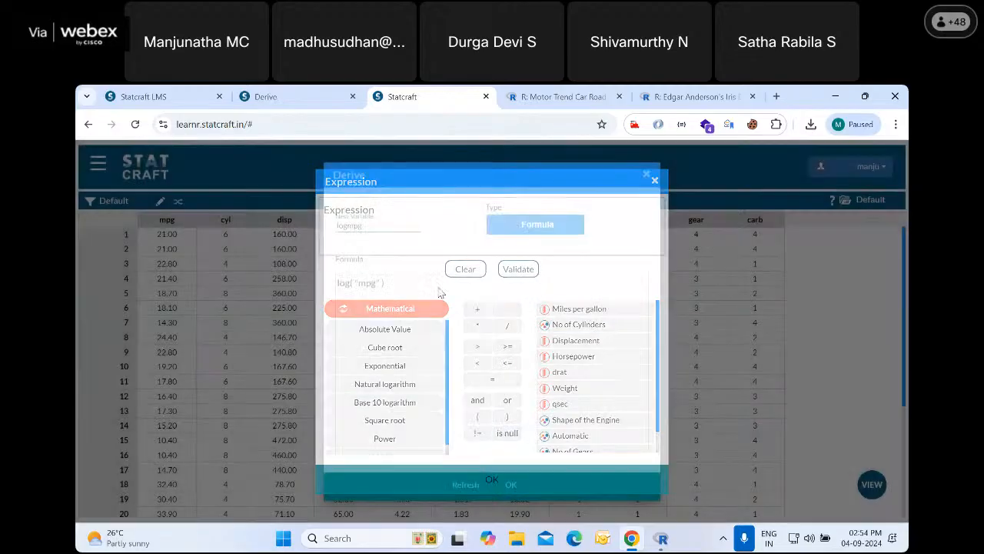
Create the derived variable logmpg, check its entry in the Meta view, and return to the Data view
{"action": "left_click", "coordinate": [511, 485]}
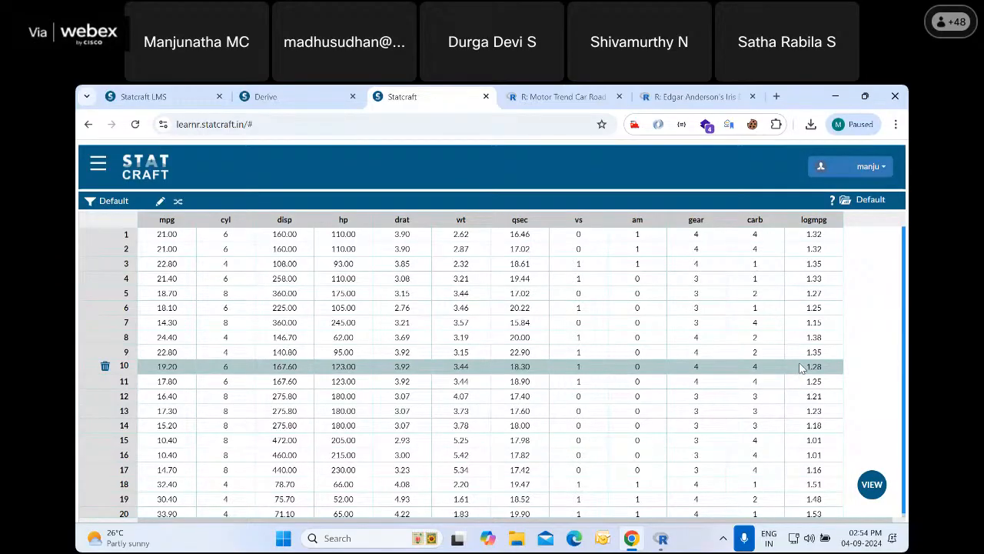
{"action": "left_click", "coordinate": [871, 484]}
{"action": "left_click", "coordinate": [821, 399]}
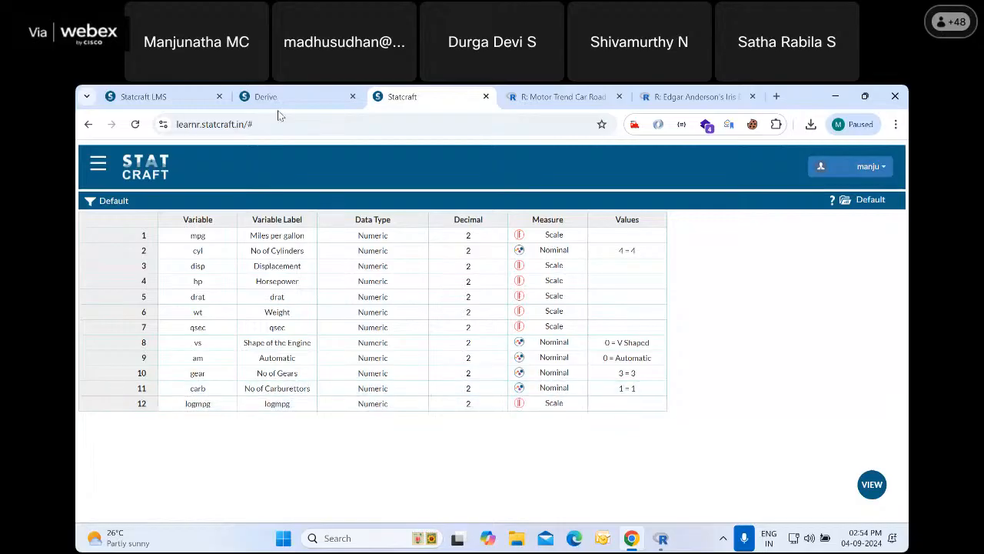
{"action": "key", "text": "ctrl+shift+Tab"}
{"action": "left_click", "coordinate": [407, 95]}
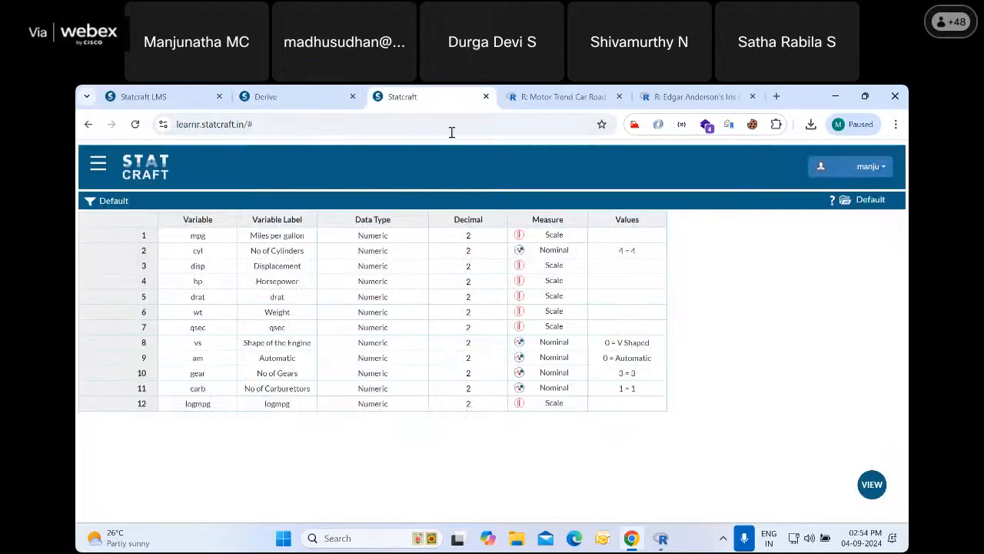
{"action": "left_click", "coordinate": [871, 486]}
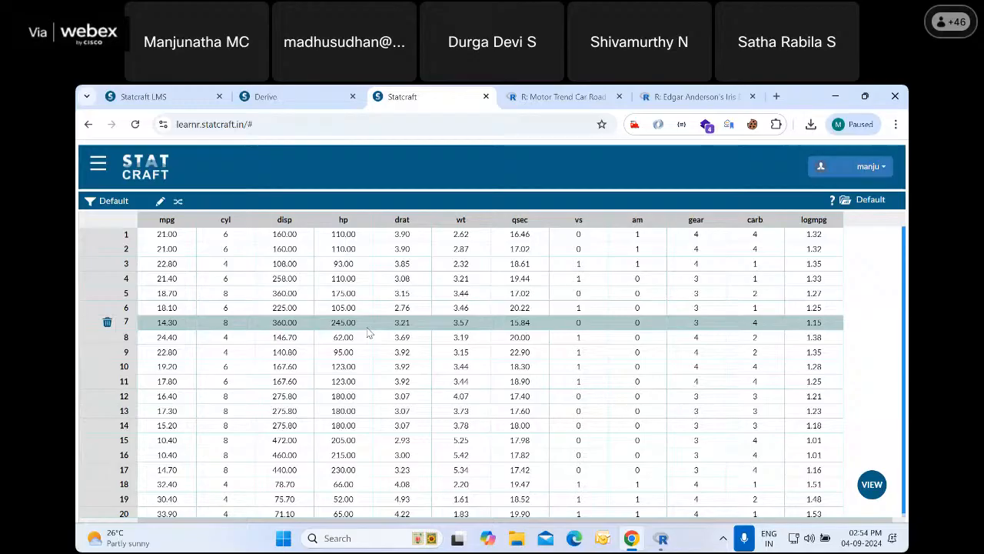
Try building the formula "mpg"/"hp" for another derived variable, and close the Expression and Derive dialogs without accepting it
{"action": "left_click", "coordinate": [97, 166]}
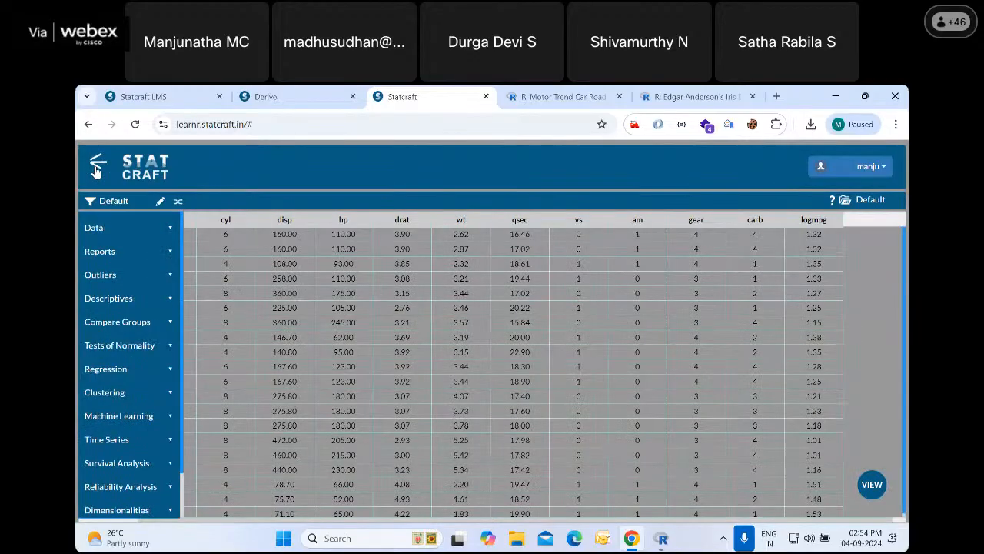
{"action": "left_click", "coordinate": [124, 231]}
{"action": "left_click", "coordinate": [131, 302]}
{"action": "left_click", "coordinate": [129, 323]}
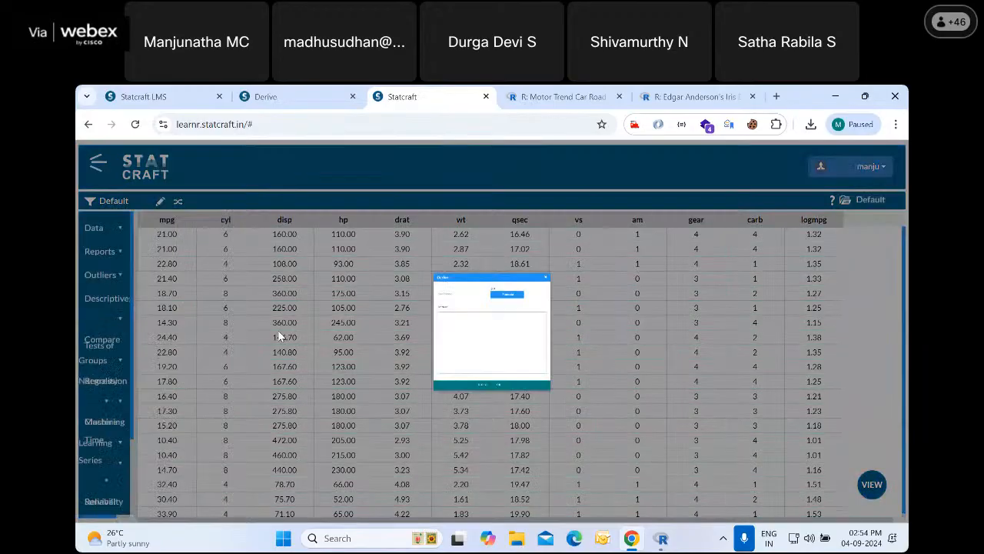
{"action": "left_click", "coordinate": [430, 341]}
{"action": "double_click", "coordinate": [577, 308]}
{"action": "left_click", "coordinate": [507, 324]}
{"action": "double_click", "coordinate": [570, 357]}
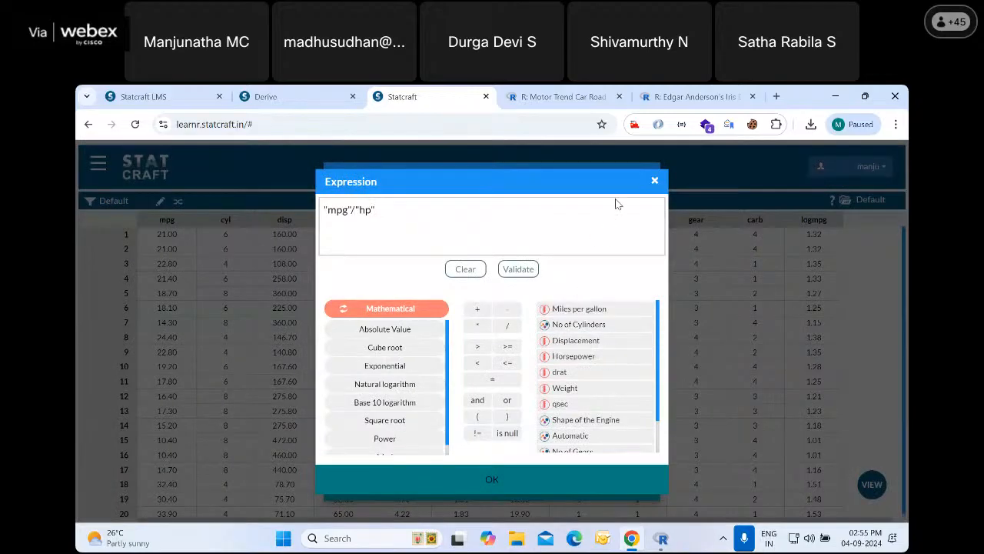
{"action": "left_click", "coordinate": [653, 182]}
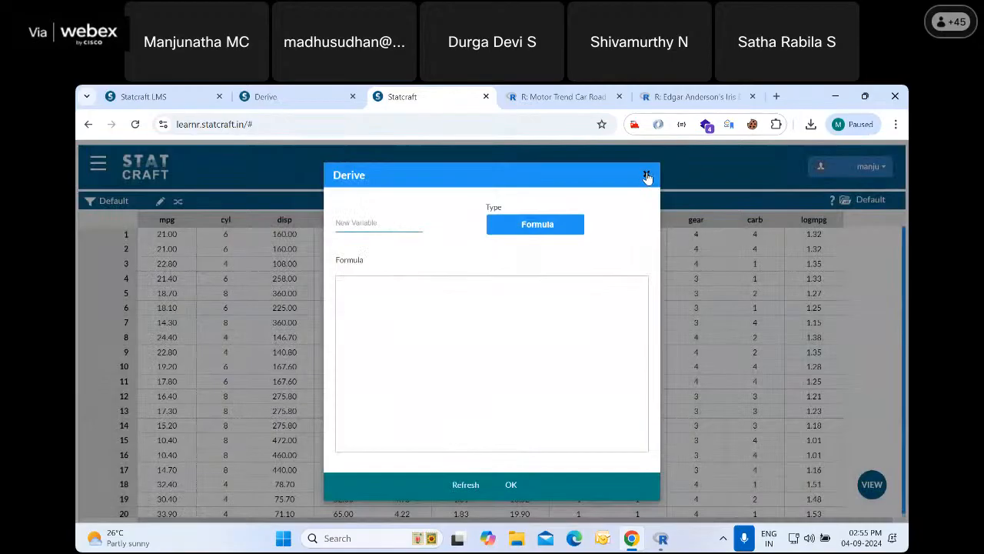
{"action": "left_click", "coordinate": [645, 174]}
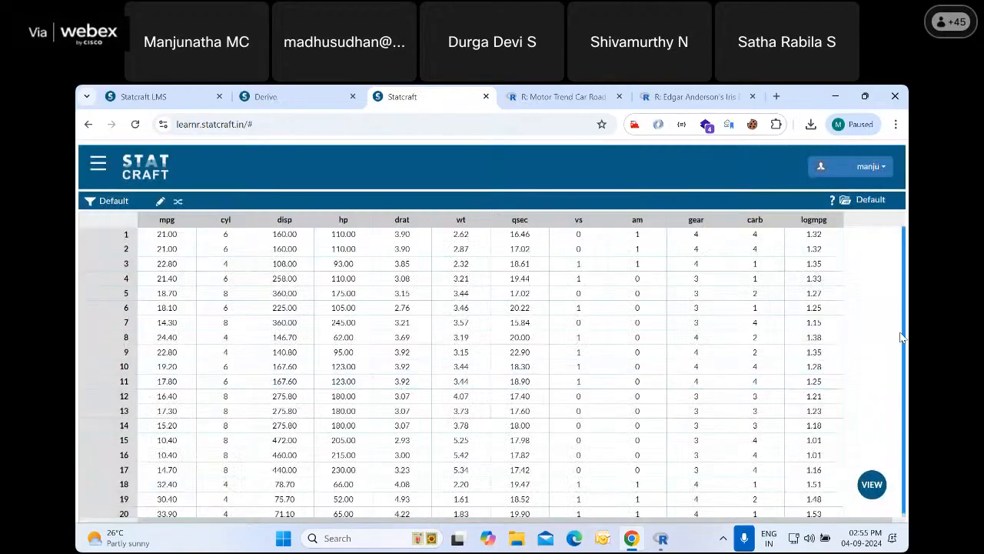
Go through the LMS Derive slides covering the introduction, the iris data and how to reach the Derive command
{"action": "left_click", "coordinate": [279, 91]}
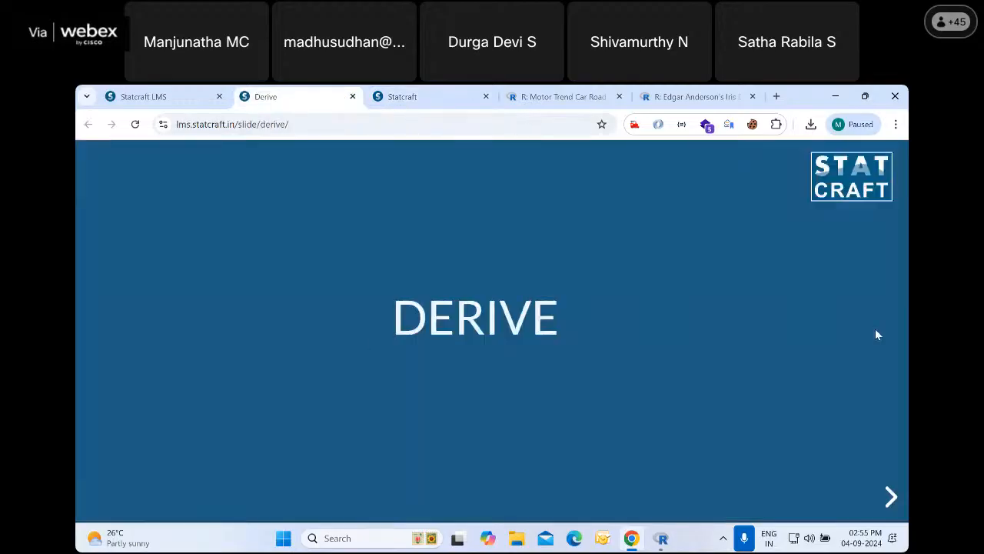
{"action": "left_click", "coordinate": [892, 496]}
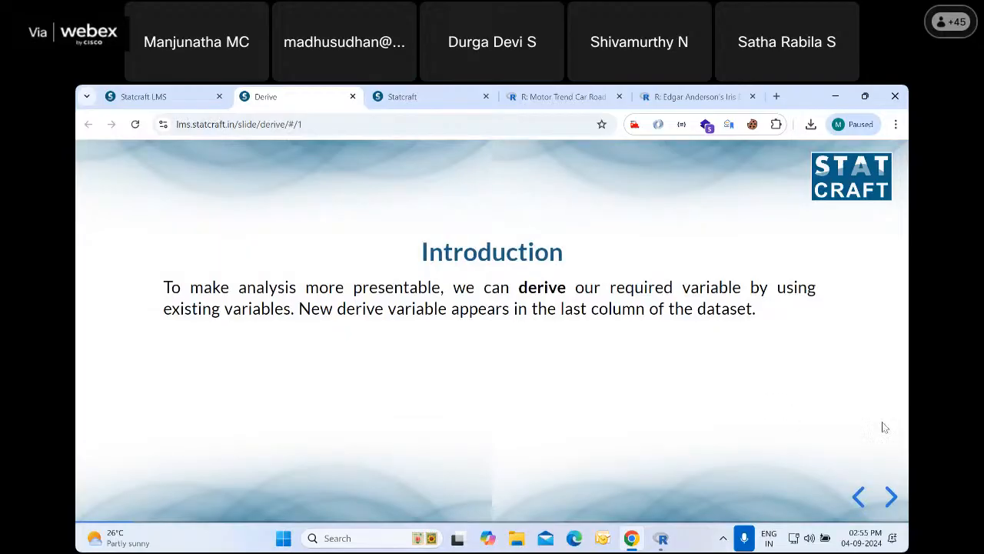
{"action": "left_click", "coordinate": [414, 96]}
{"action": "left_click", "coordinate": [319, 93]}
{"action": "left_click", "coordinate": [890, 496]}
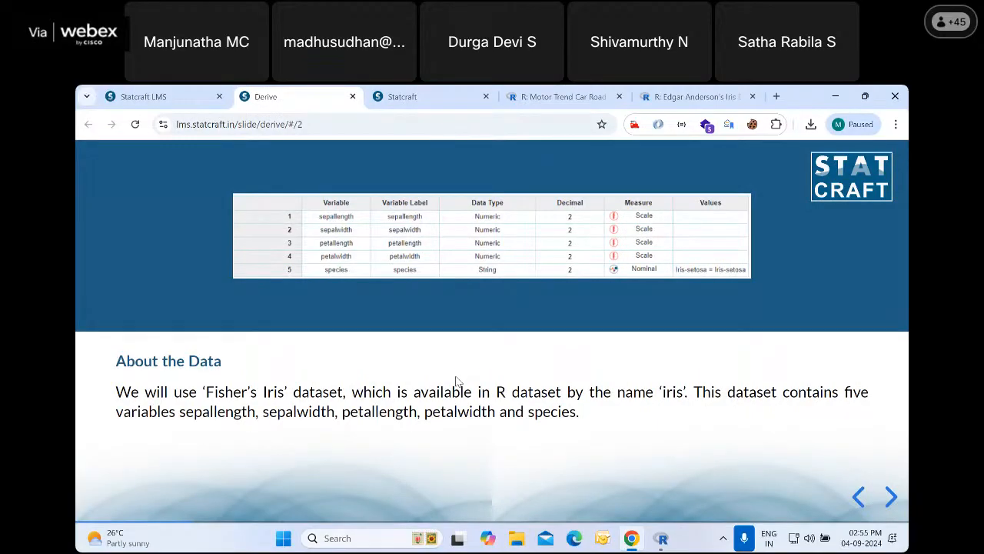
{"action": "left_click", "coordinate": [891, 497]}
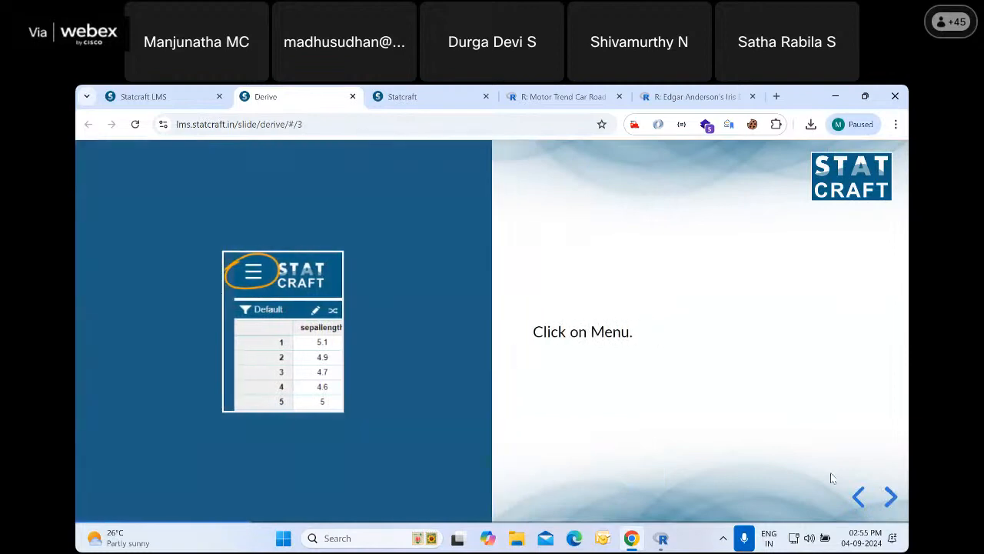
{"action": "left_click", "coordinate": [891, 497]}
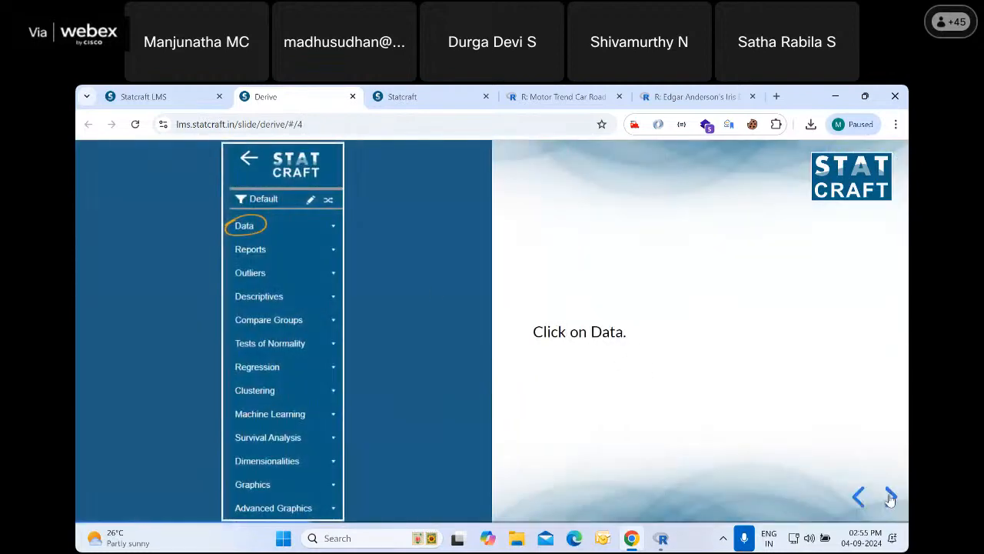
{"action": "left_click", "coordinate": [890, 497]}
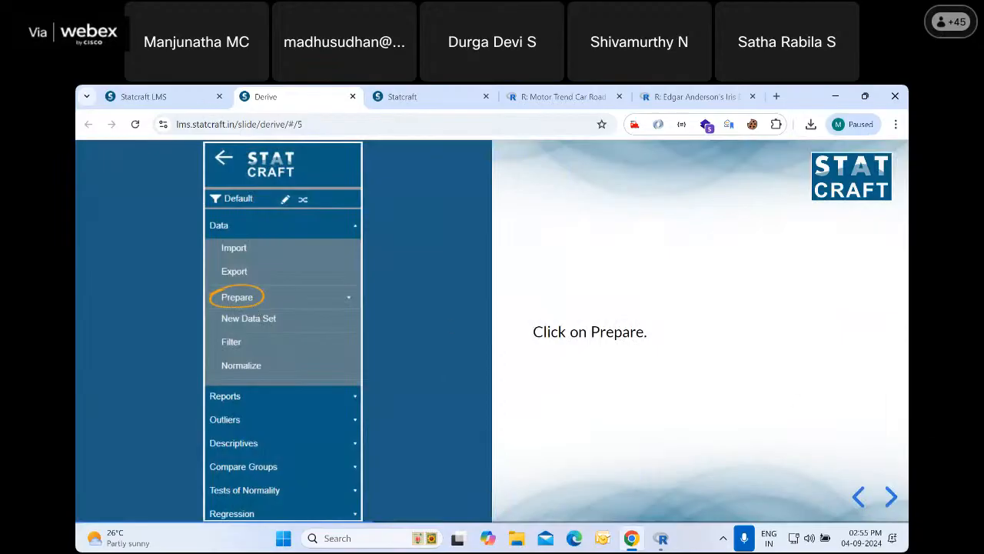
{"action": "left_click", "coordinate": [891, 497]}
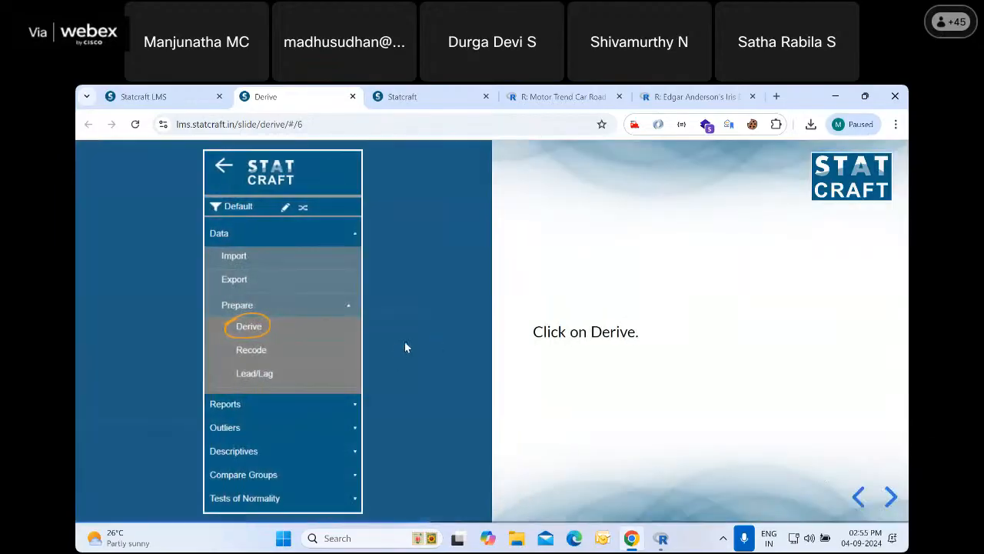
Read the remaining Derive slides on the dialog, the expression editor, validating the areaofsepal formula and the new column
{"action": "left_click", "coordinate": [890, 496]}
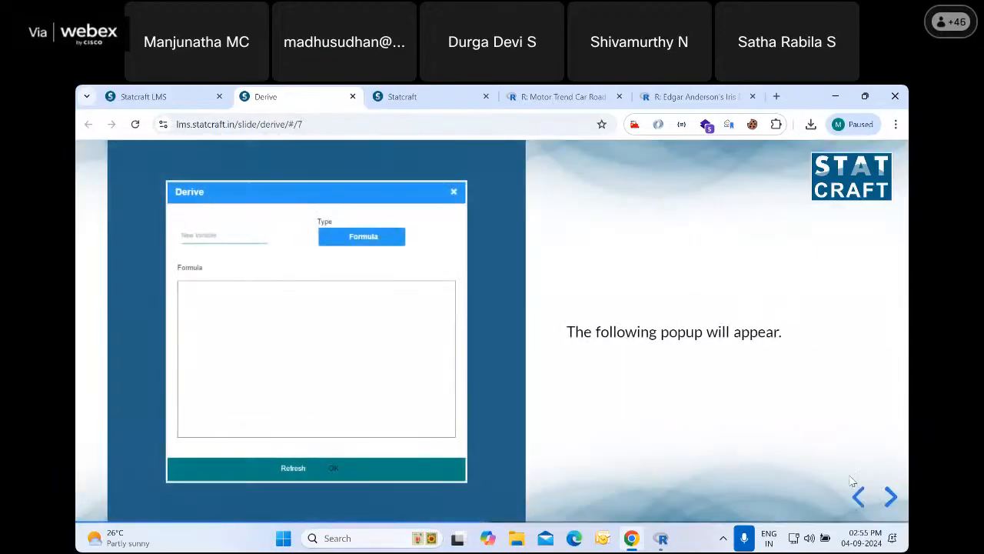
{"action": "left_click", "coordinate": [891, 496]}
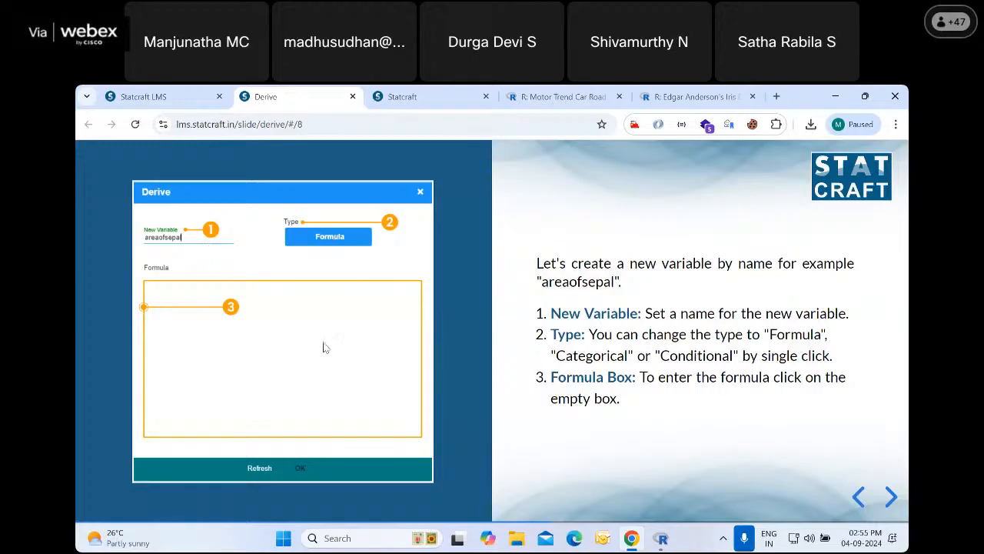
{"action": "left_click", "coordinate": [899, 496]}
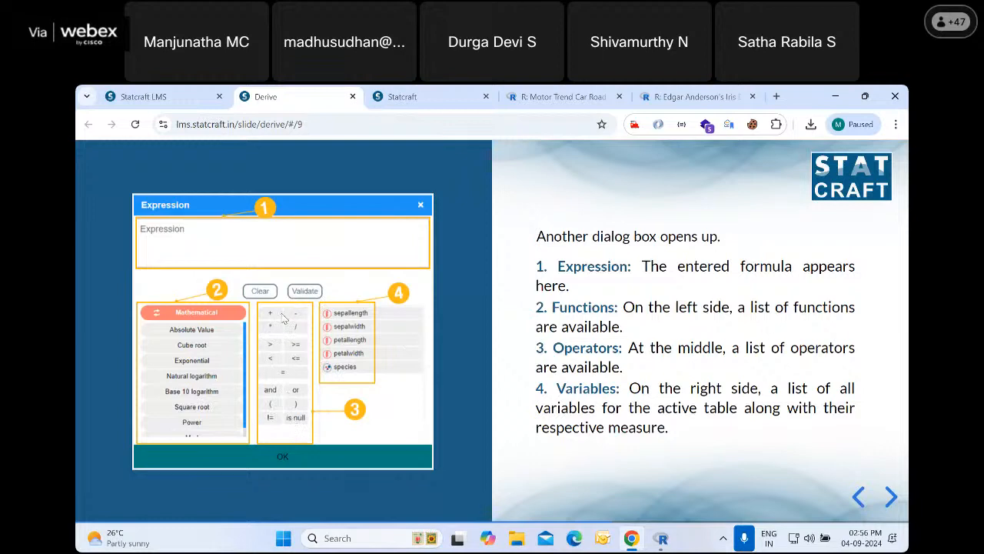
{"action": "left_click", "coordinate": [891, 497]}
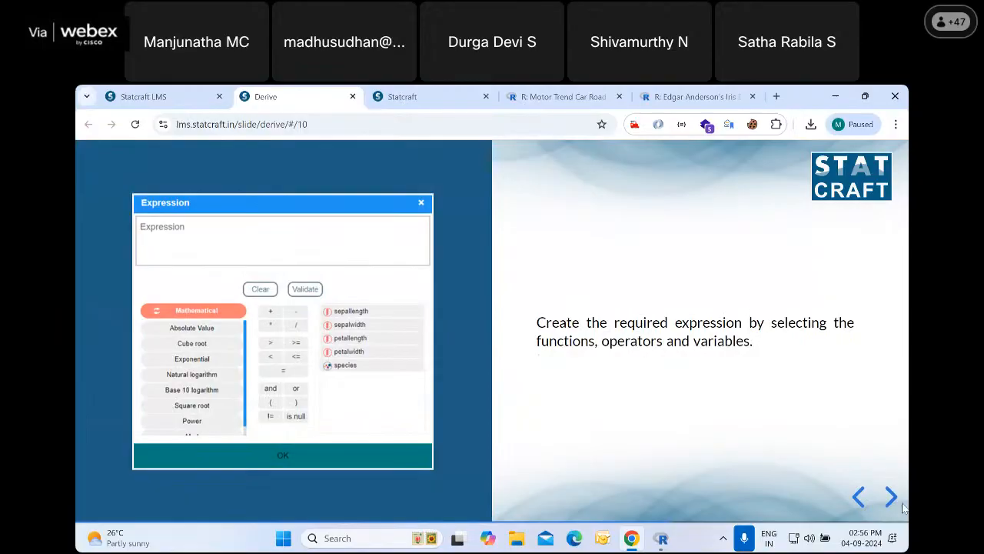
{"action": "left_click", "coordinate": [892, 499]}
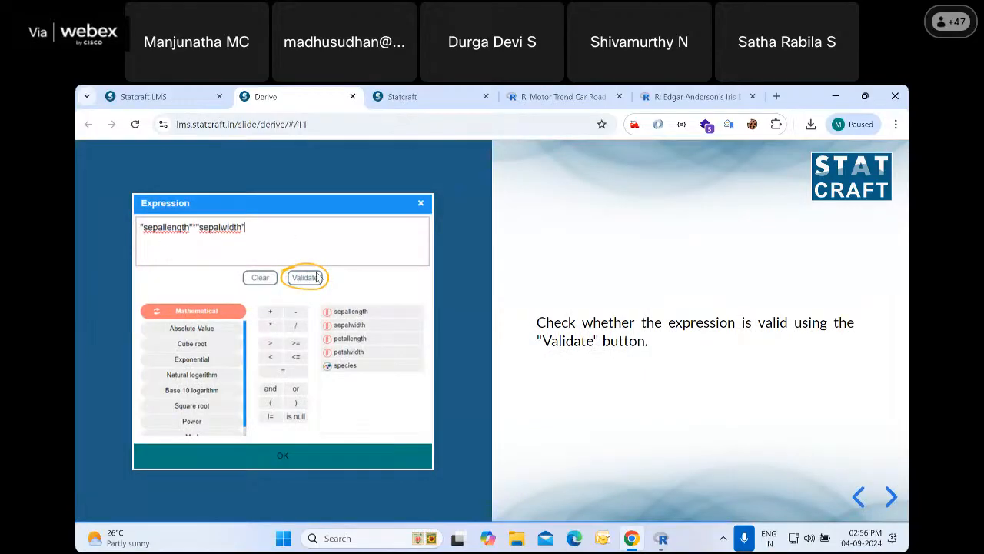
{"action": "left_click", "coordinate": [892, 498]}
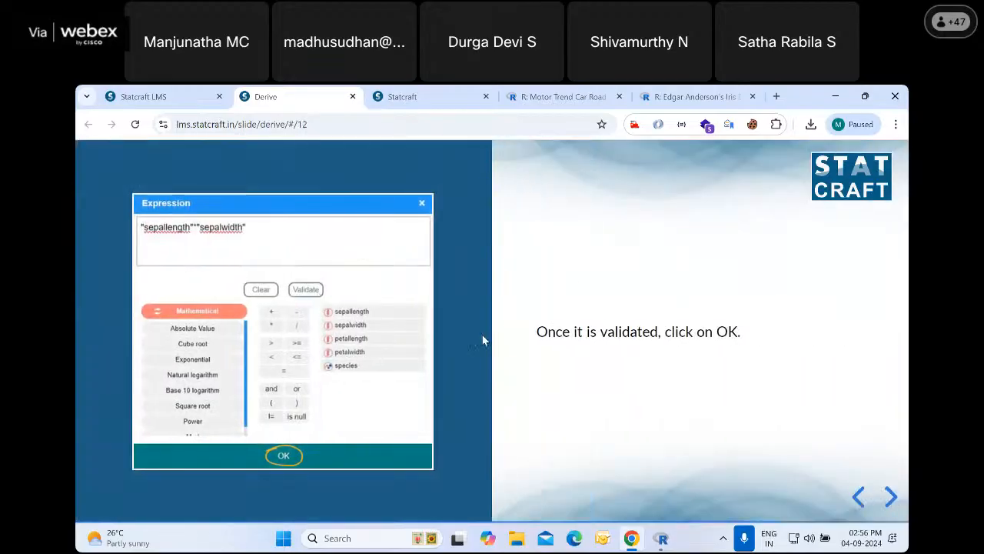
{"action": "left_click", "coordinate": [892, 499]}
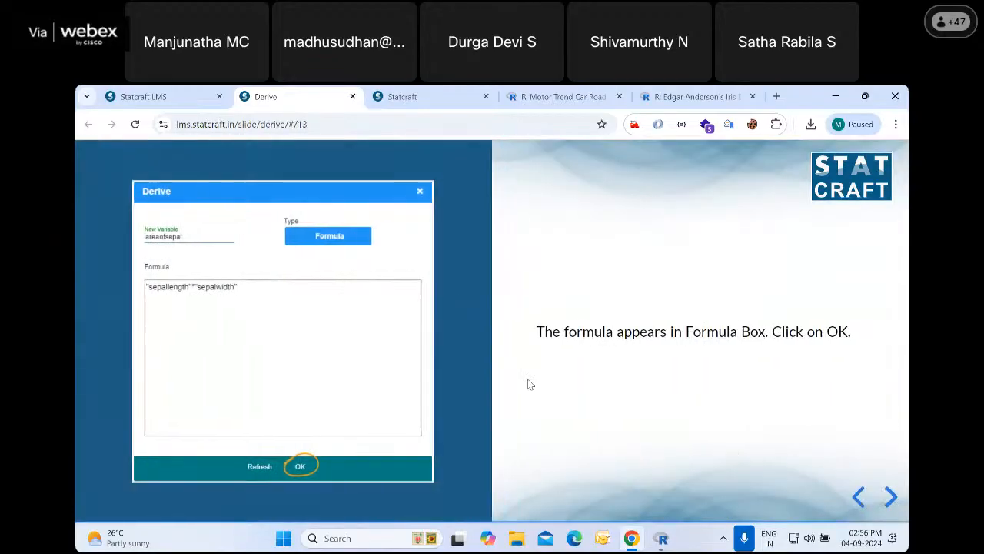
{"action": "left_click", "coordinate": [889, 498]}
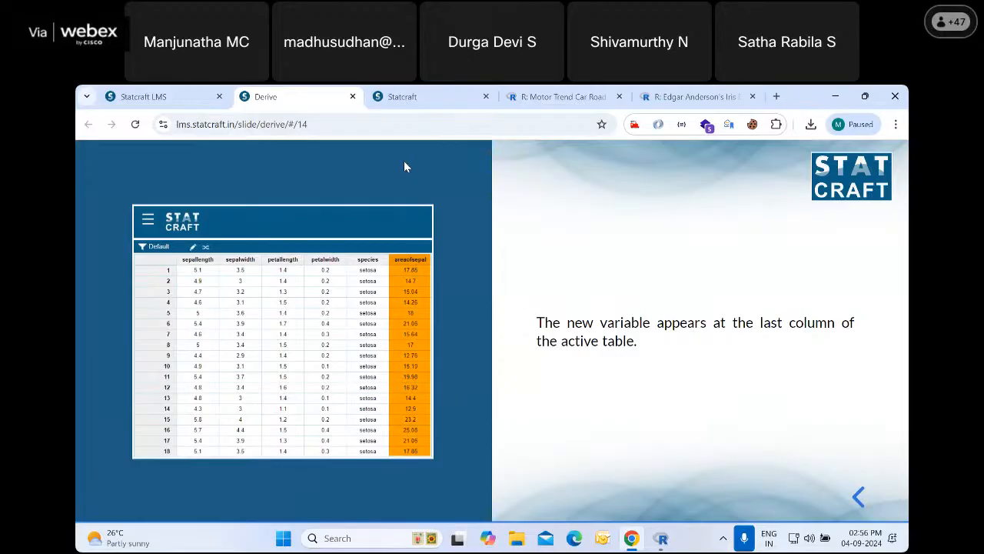
Switch to Statcraft and show the dataset's variable metadata, including the derived logmpg
{"action": "left_click", "coordinate": [429, 99]}
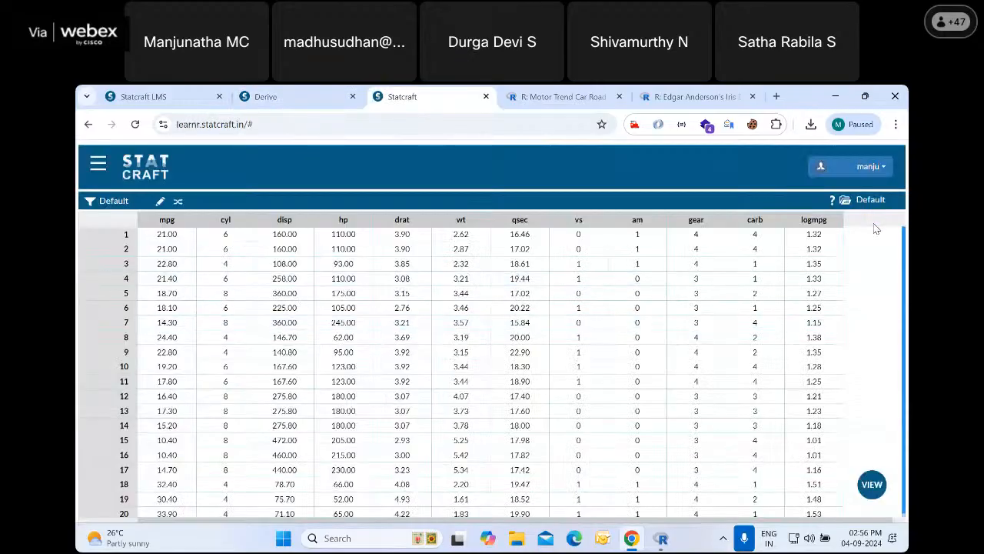
{"action": "left_click", "coordinate": [872, 488]}
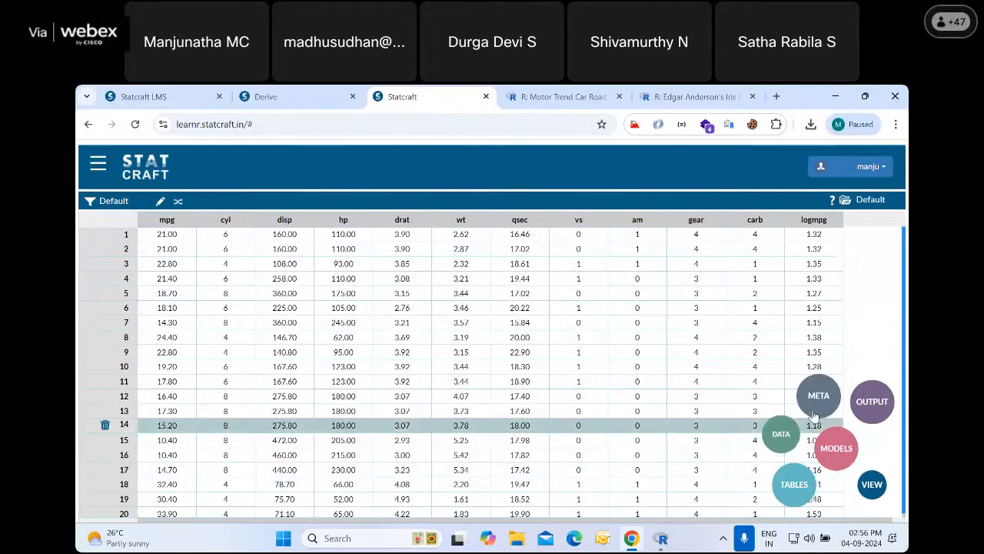
{"action": "left_click", "coordinate": [818, 398]}
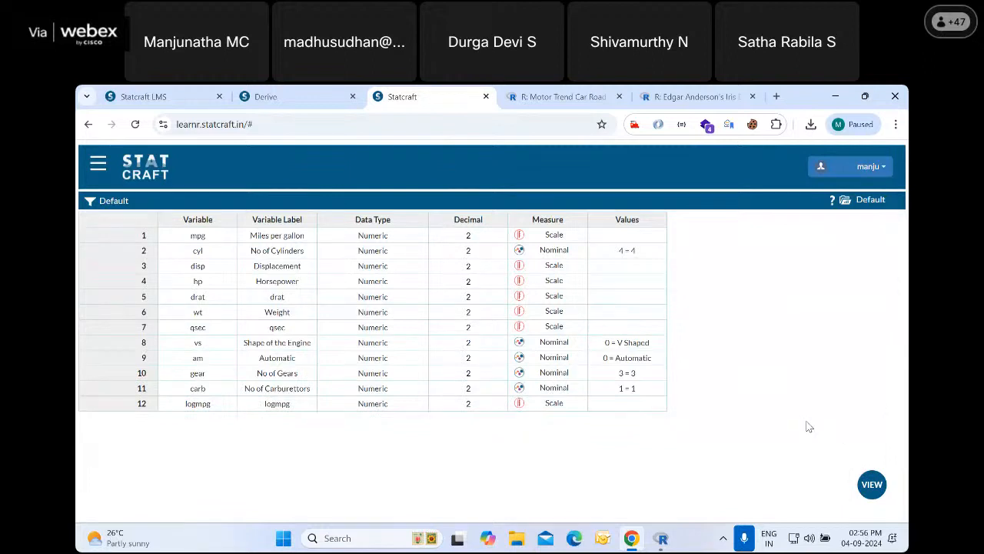
Close the Derive slides and show the Recode slides under Data Wrangling in the Statcraft LMS
{"action": "left_click", "coordinate": [311, 100]}
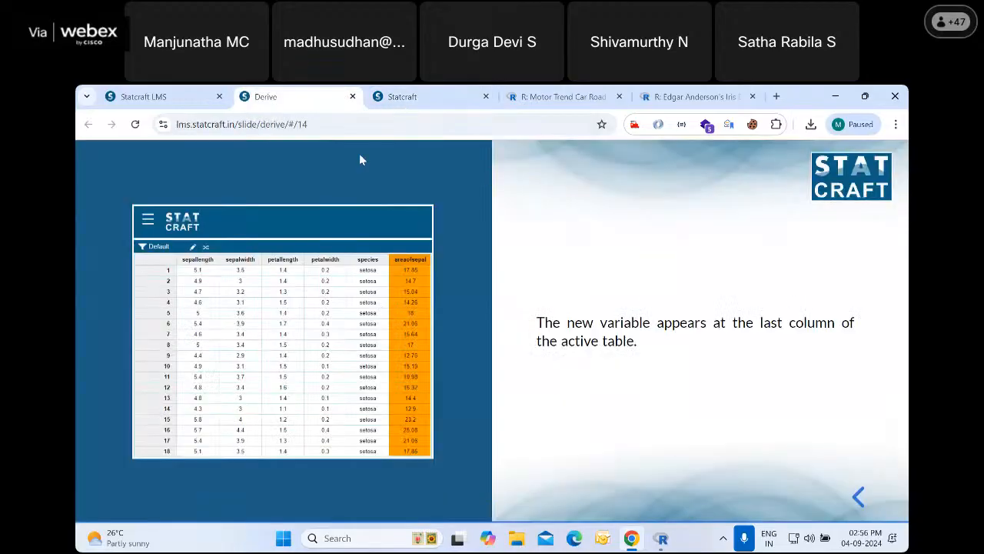
{"action": "left_click", "coordinate": [353, 97]}
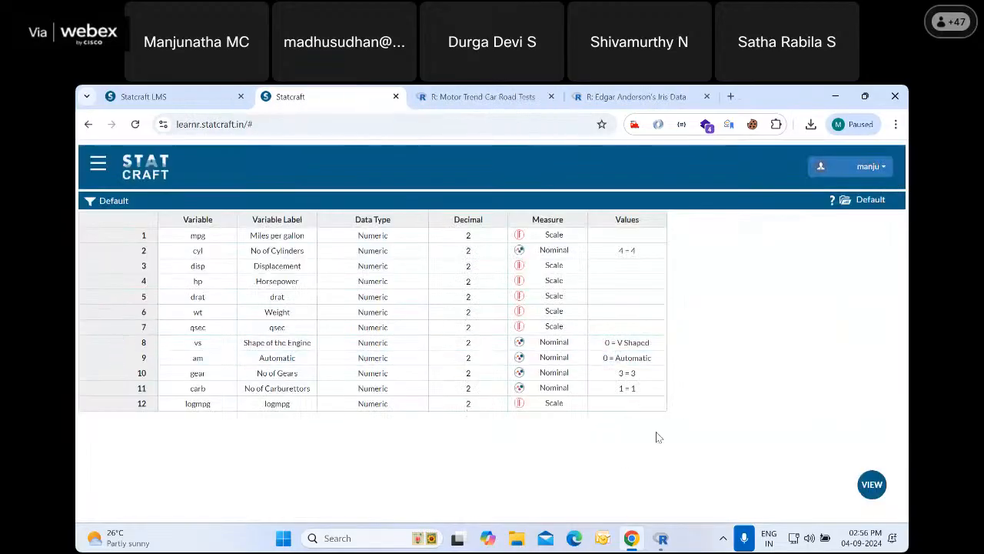
{"action": "left_click", "coordinate": [149, 96]}
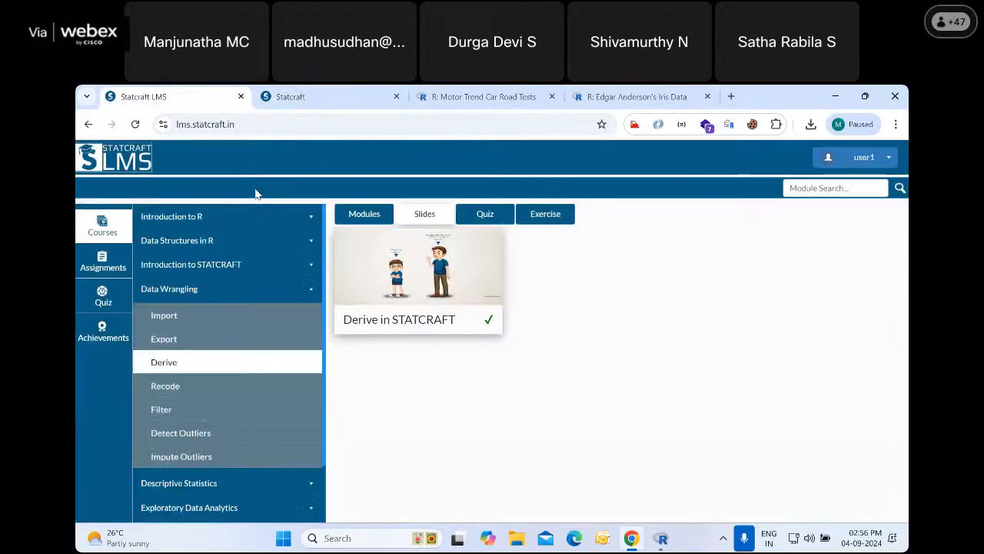
{"action": "left_click", "coordinate": [177, 387]}
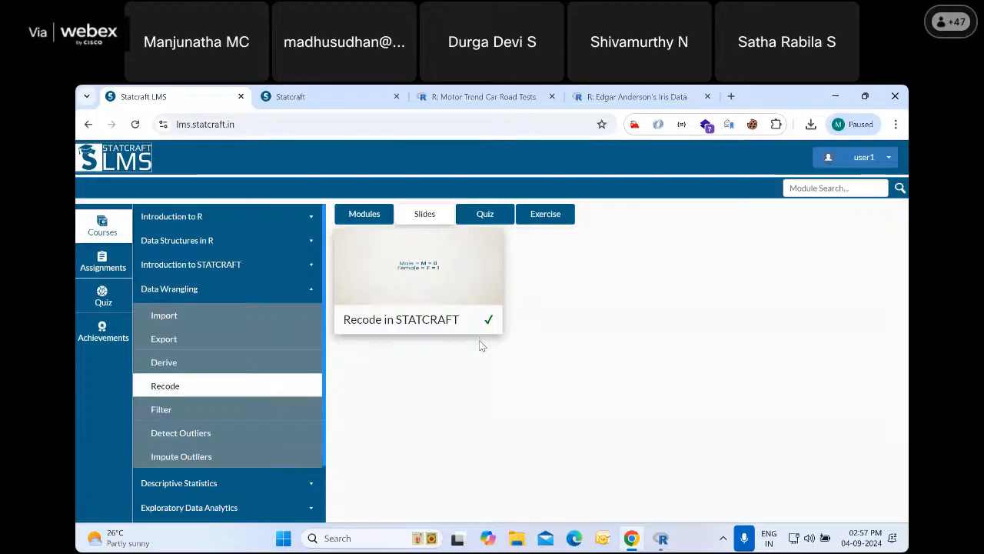
Switch to Statcraft and set the measure of the gear variable (No of Gears) to Scale
{"action": "left_click", "coordinate": [335, 99]}
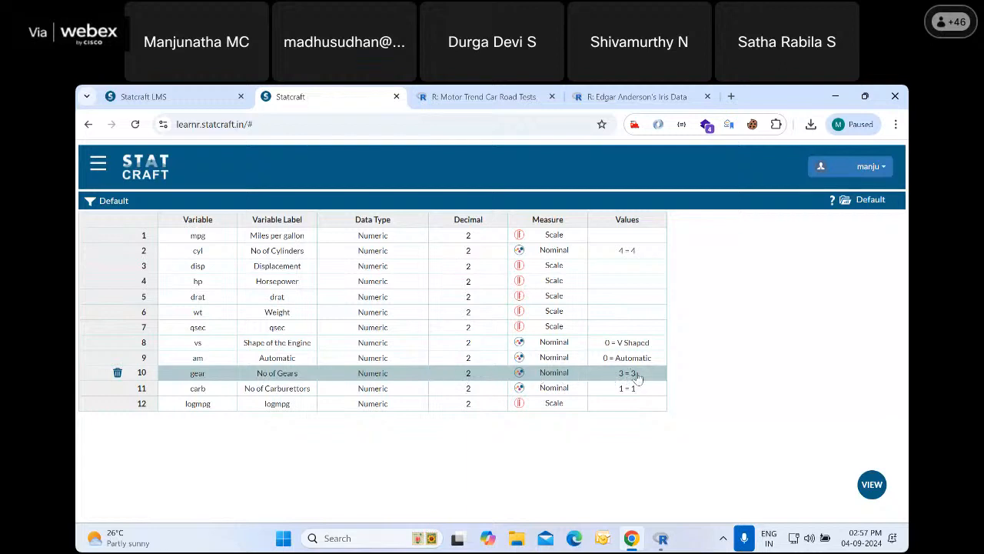
{"action": "left_click", "coordinate": [560, 374]}
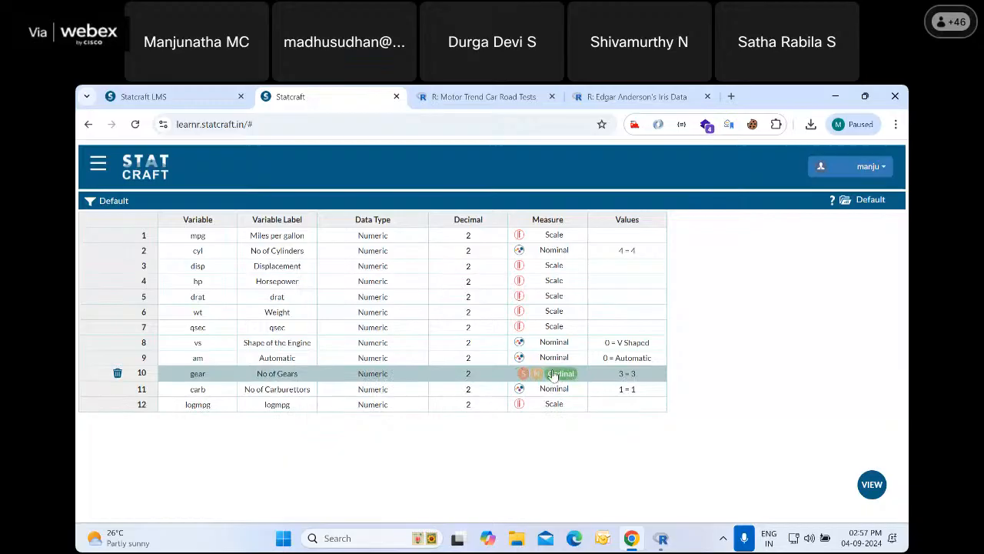
{"action": "left_click", "coordinate": [532, 374]}
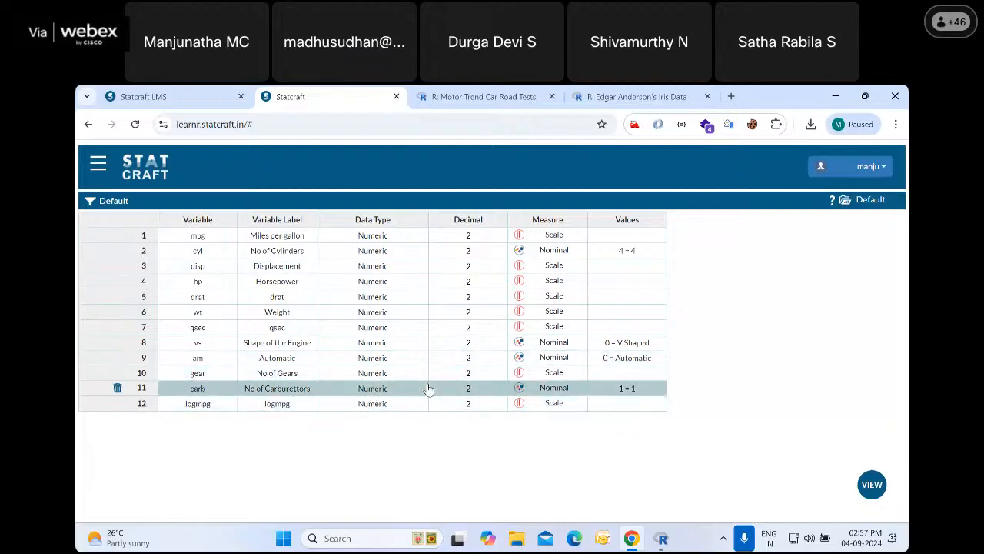
Open Recode under data preparation, examine which variables it offers as a source, and close it
{"action": "left_click", "coordinate": [97, 163]}
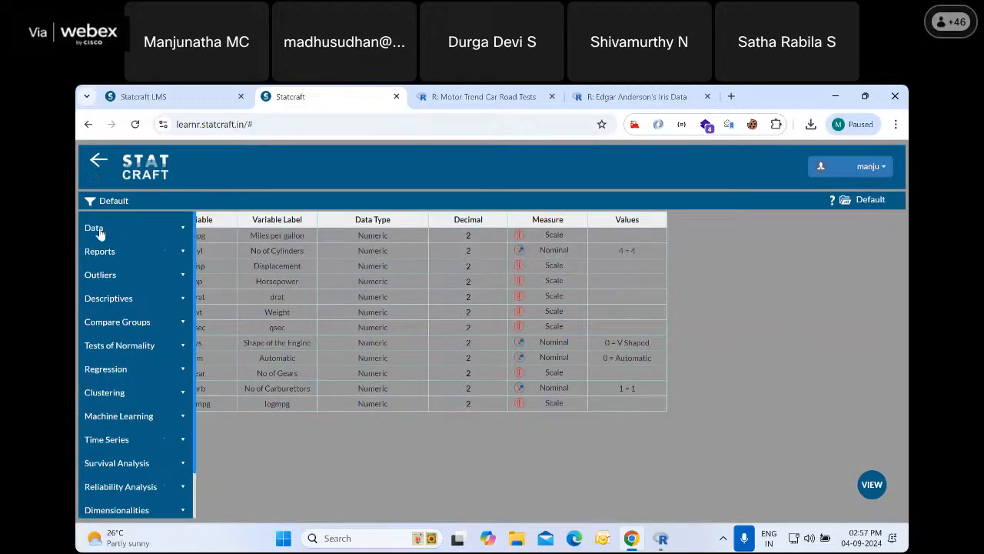
{"action": "left_click", "coordinate": [98, 229]}
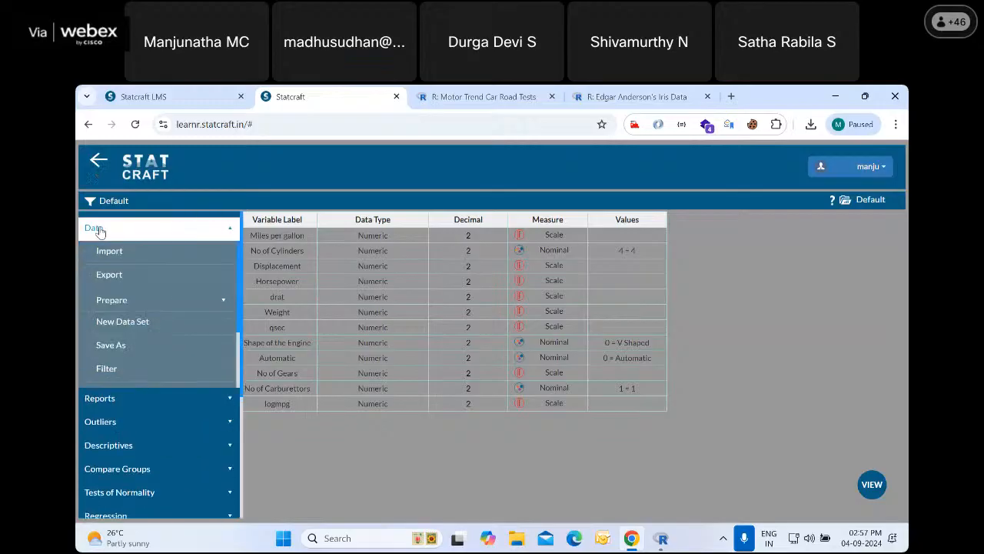
{"action": "left_click", "coordinate": [115, 300]}
{"action": "scroll", "coordinate": [166, 323], "scroll_direction": "down", "scroll_amount": 1}
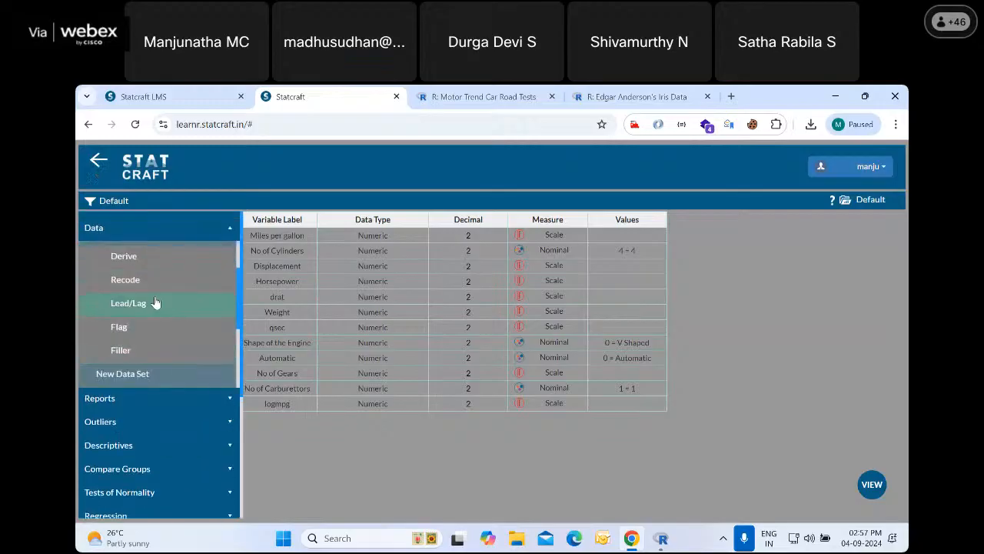
{"action": "left_click", "coordinate": [146, 281]}
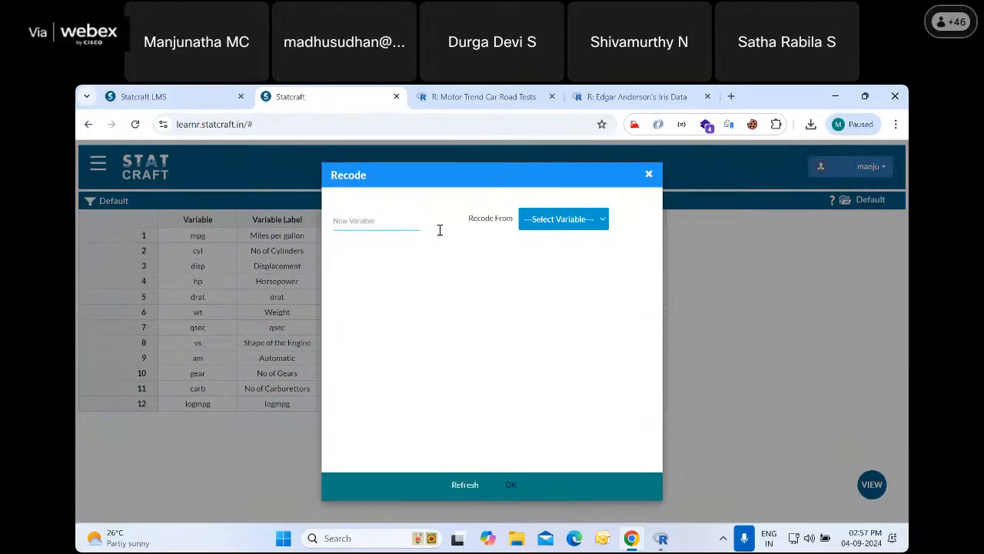
{"action": "left_click", "coordinate": [569, 221]}
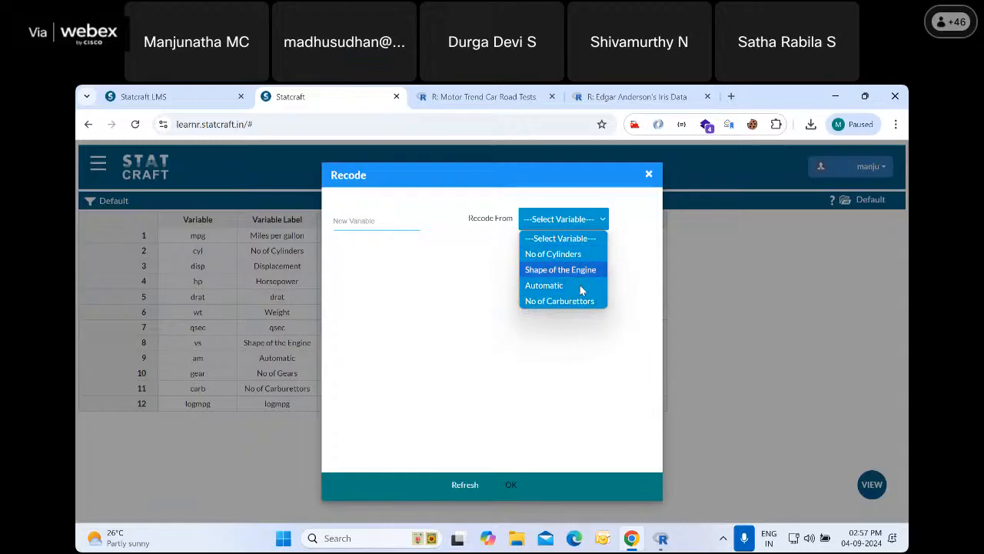
{"action": "left_click", "coordinate": [731, 307]}
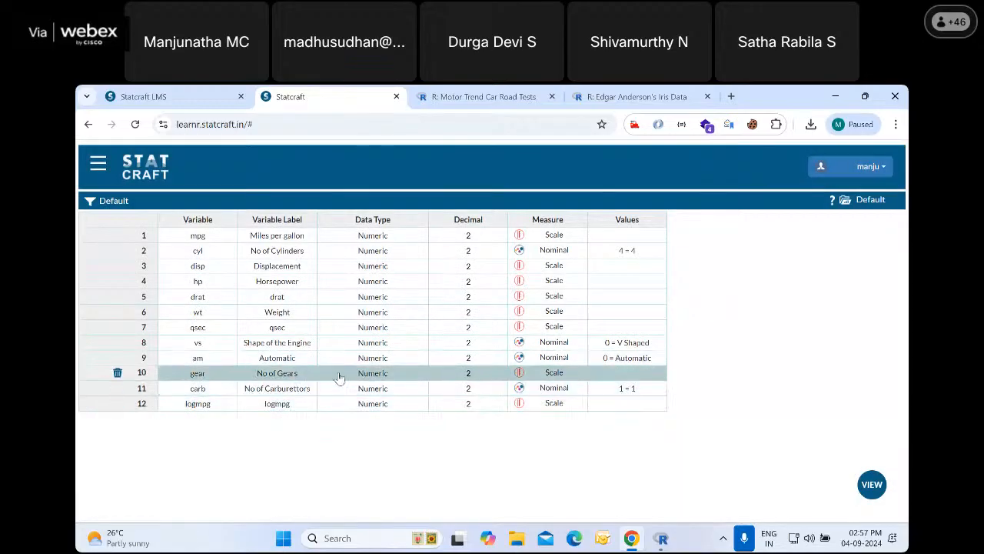
Set the measure of the gear variable to Nominal and start a Recode with No of Gears as the source
{"action": "left_click", "coordinate": [555, 374]}
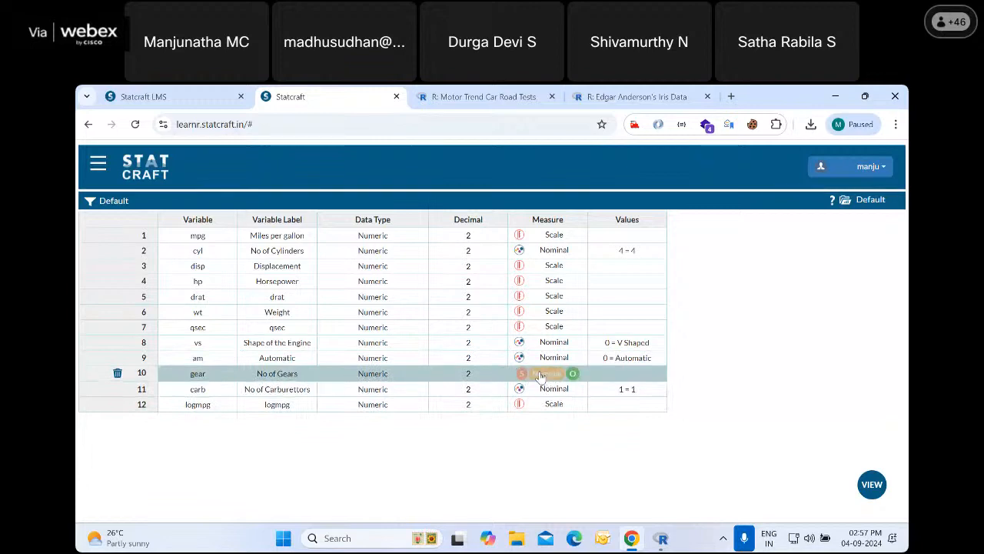
{"action": "left_click", "coordinate": [541, 374]}
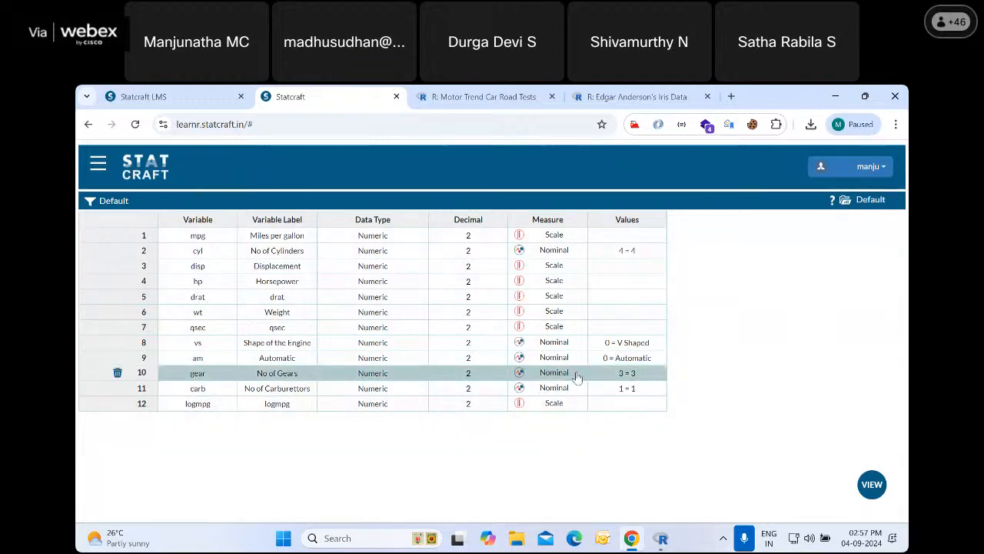
{"action": "left_click", "coordinate": [100, 166]}
{"action": "left_click", "coordinate": [113, 228]}
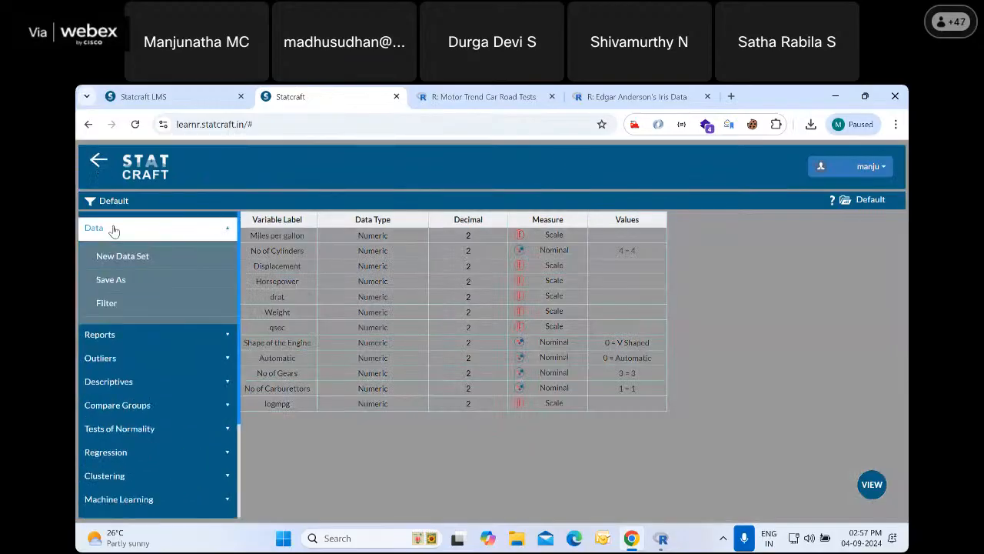
{"action": "scroll", "coordinate": [154, 287], "scroll_direction": "up", "scroll_amount": 3}
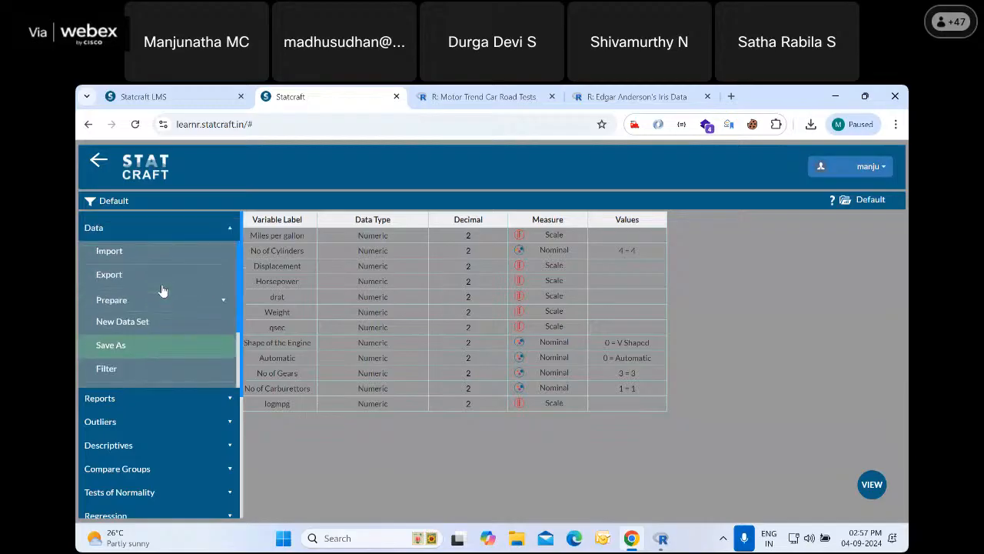
{"action": "left_click", "coordinate": [156, 303]}
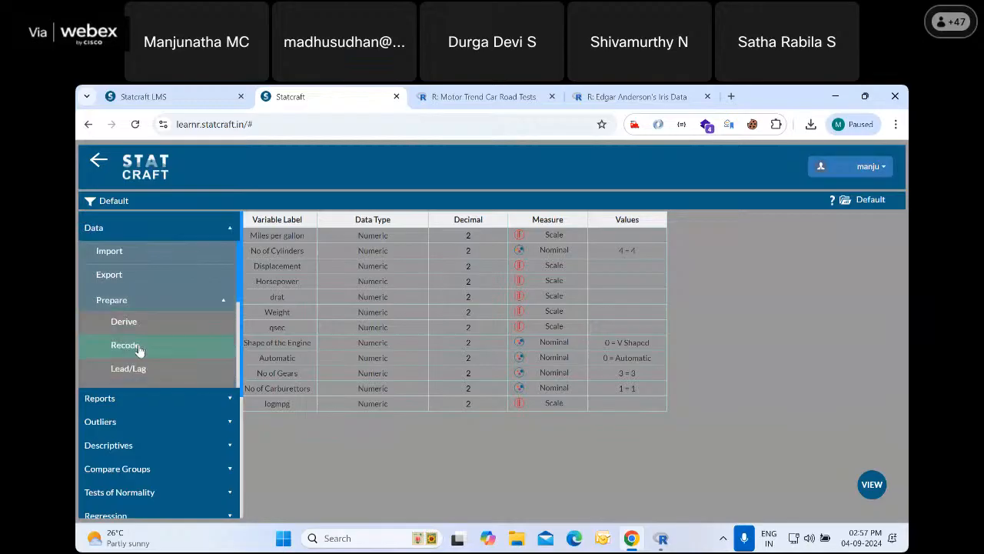
{"action": "left_click", "coordinate": [136, 347]}
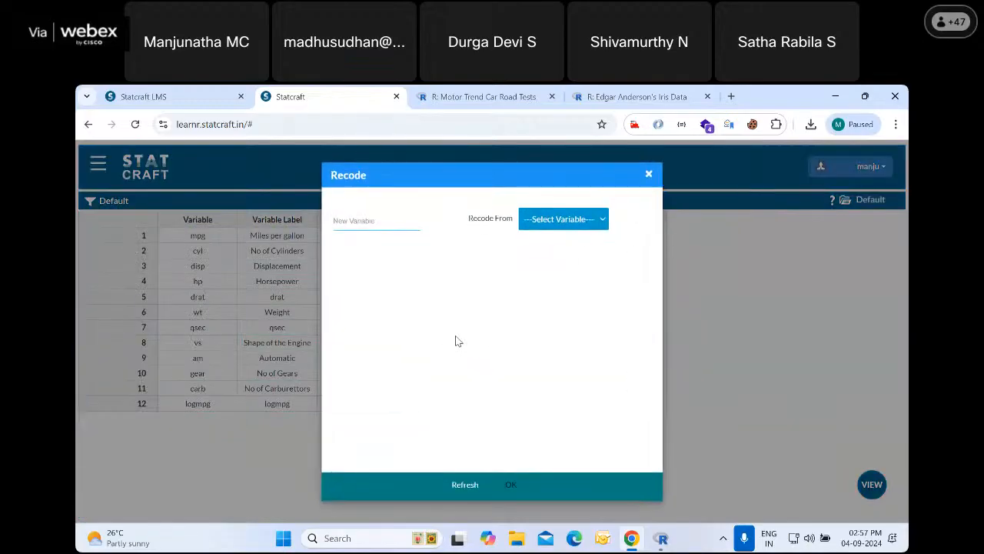
{"action": "left_click", "coordinate": [564, 220]}
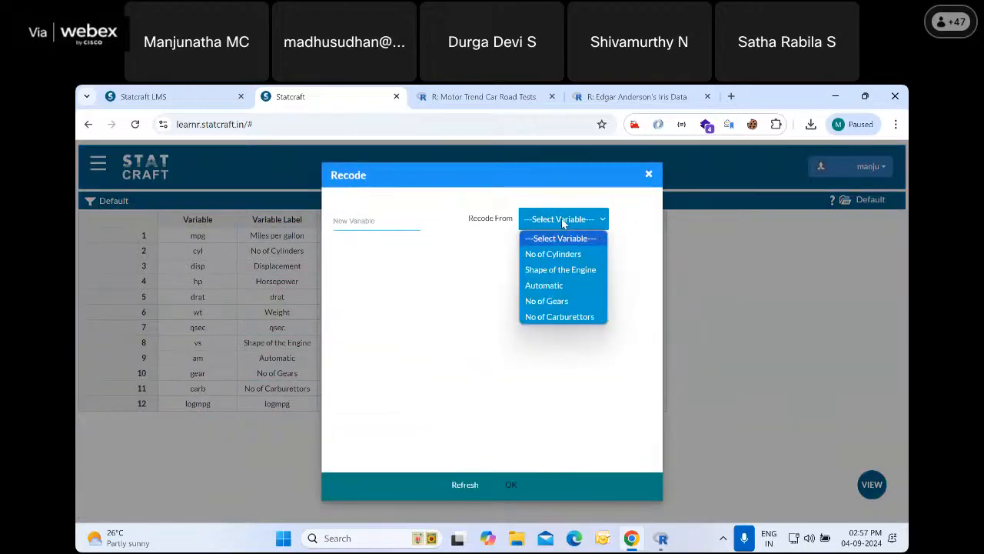
{"action": "left_click", "coordinate": [557, 302]}
Name the new variable gearrecode and recode the gear values 3, 4 and 5 as Three, Four and Five
{"action": "left_click", "coordinate": [359, 224]}
{"action": "type", "text": "gear"}
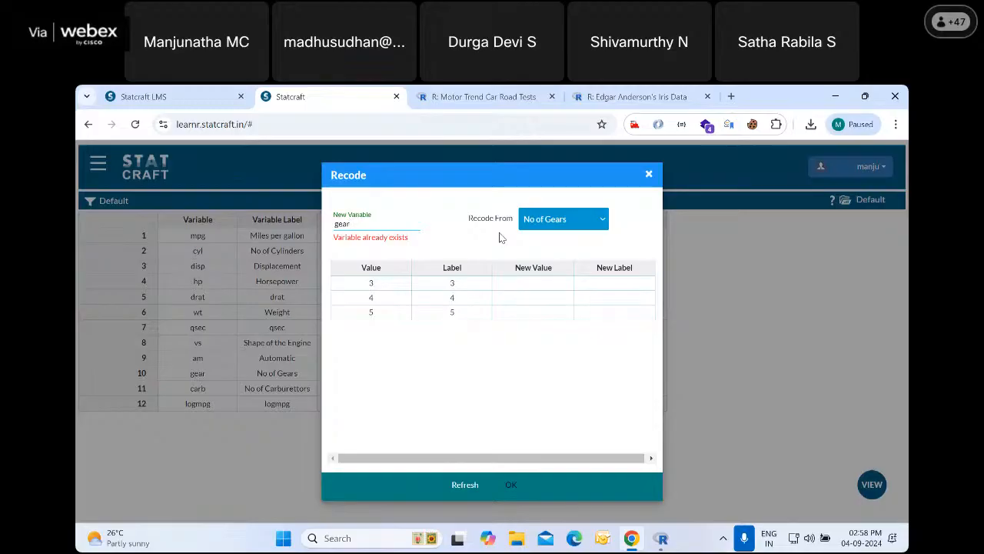
{"action": "type", "text": "recode"}
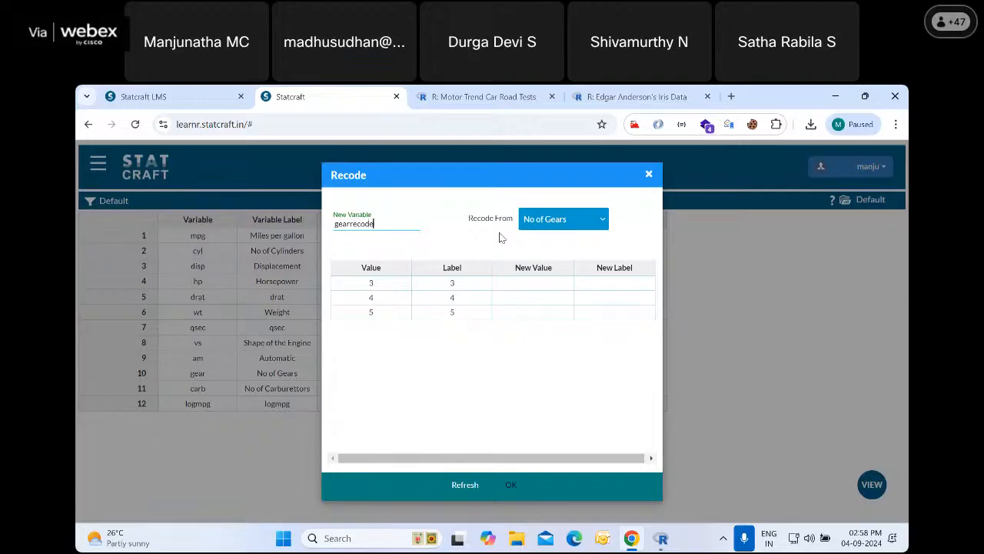
{"action": "left_click", "coordinate": [522, 285]}
{"action": "type", "text": "Three"}
{"action": "left_click", "coordinate": [534, 299]}
{"action": "type", "text": "Four"}
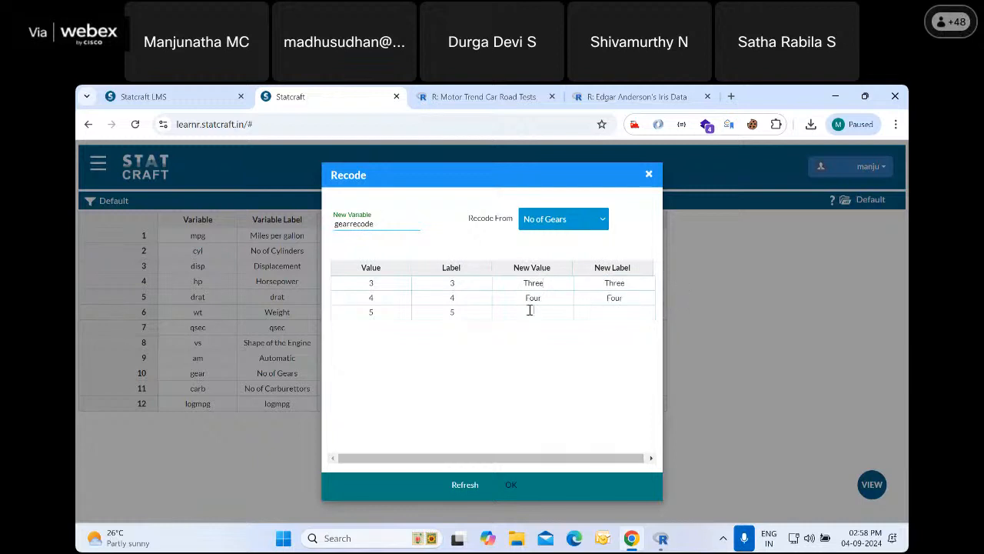
{"action": "left_click", "coordinate": [529, 310]}
{"action": "type", "text": "Five"}
{"action": "left_click", "coordinate": [511, 486]}
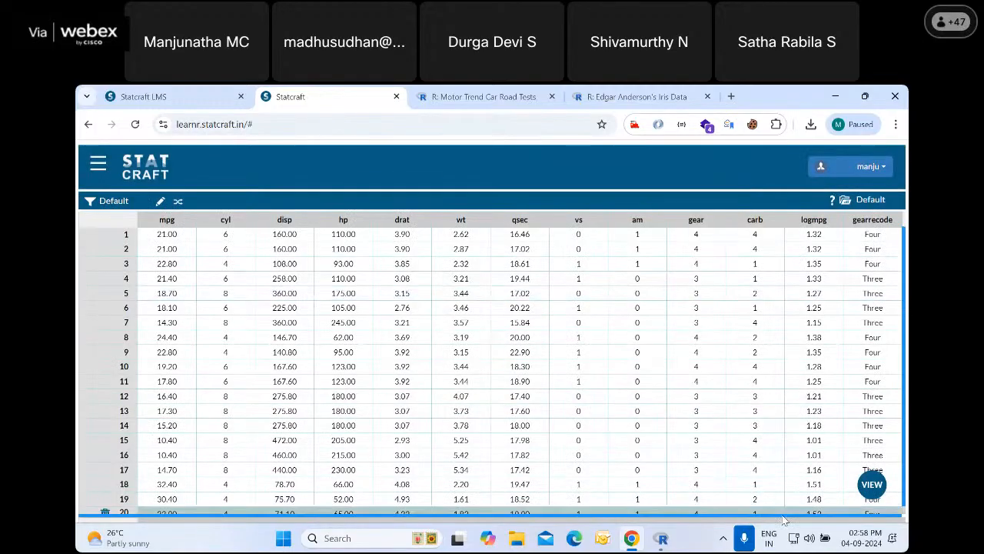
Show the variable metadata and examine the data type and value labels of gearrecode
{"action": "left_click", "coordinate": [872, 486]}
{"action": "left_click", "coordinate": [829, 415]}
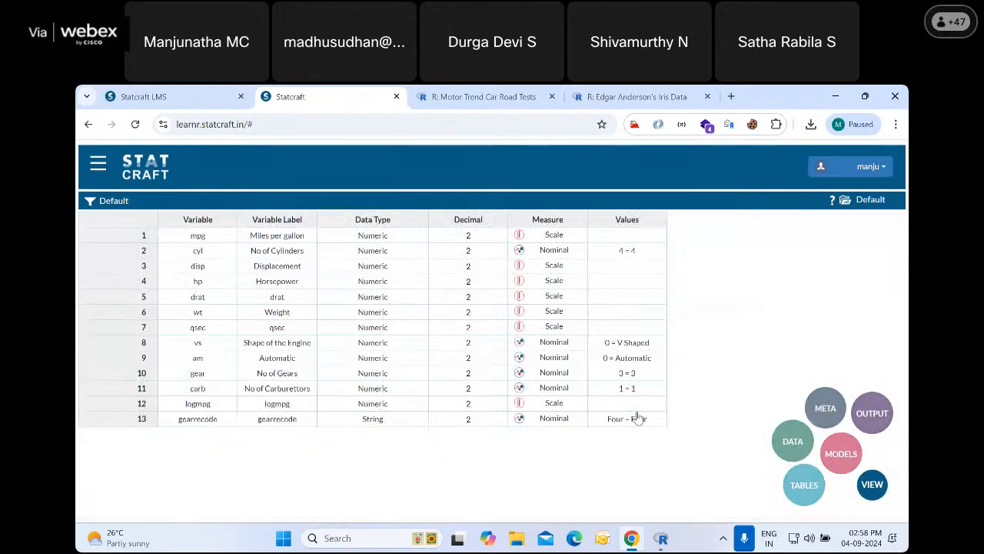
{"action": "left_click", "coordinate": [367, 425]}
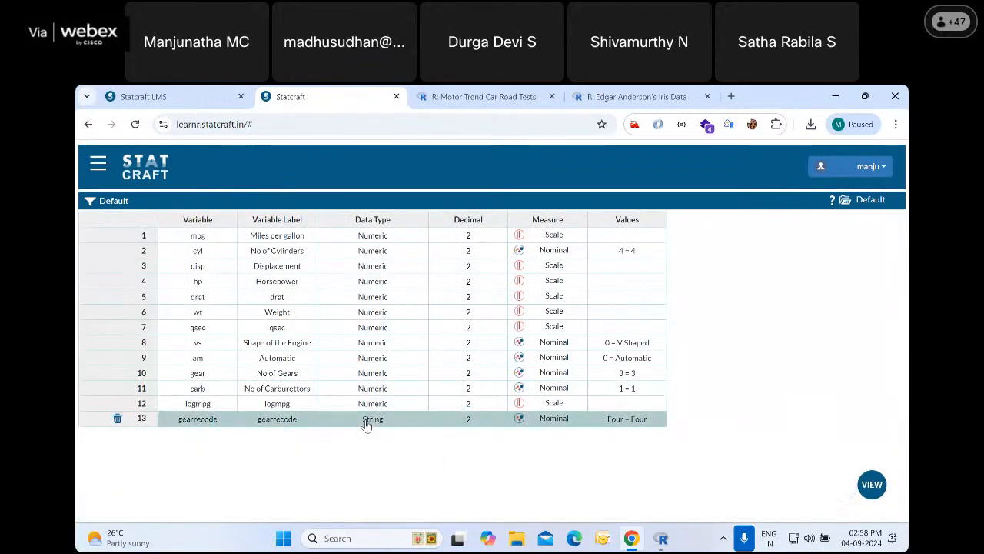
{"action": "double_click", "coordinate": [626, 421]}
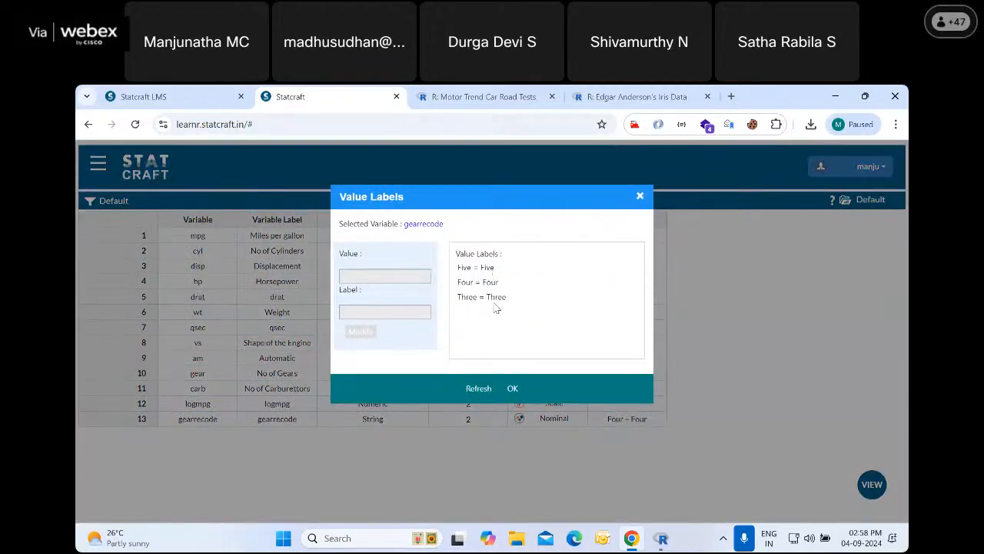
{"action": "left_click", "coordinate": [512, 388]}
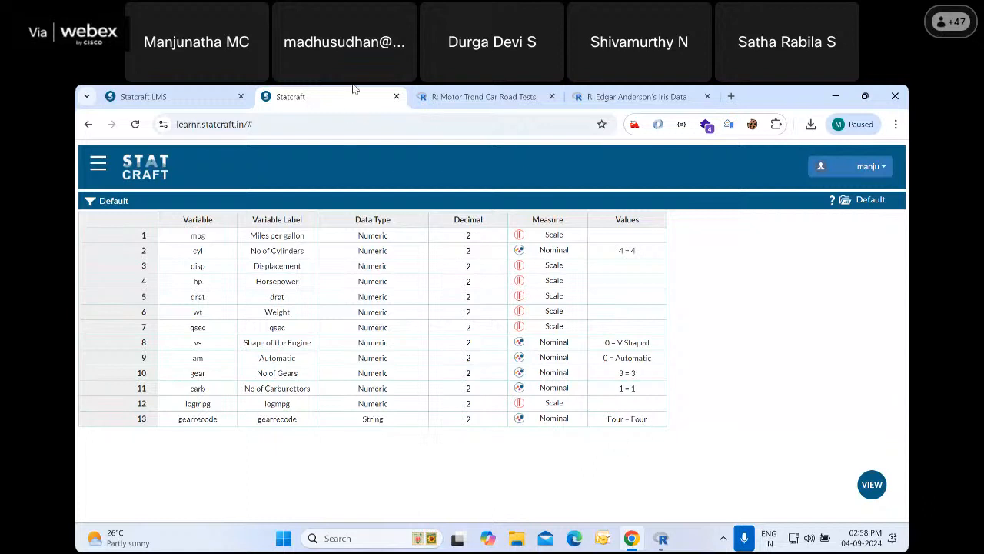
Switch to the Statcraft LMS, open the Recode slides and read from the introduction and iris data up to the Recode popup
{"action": "left_click", "coordinate": [247, 97]}
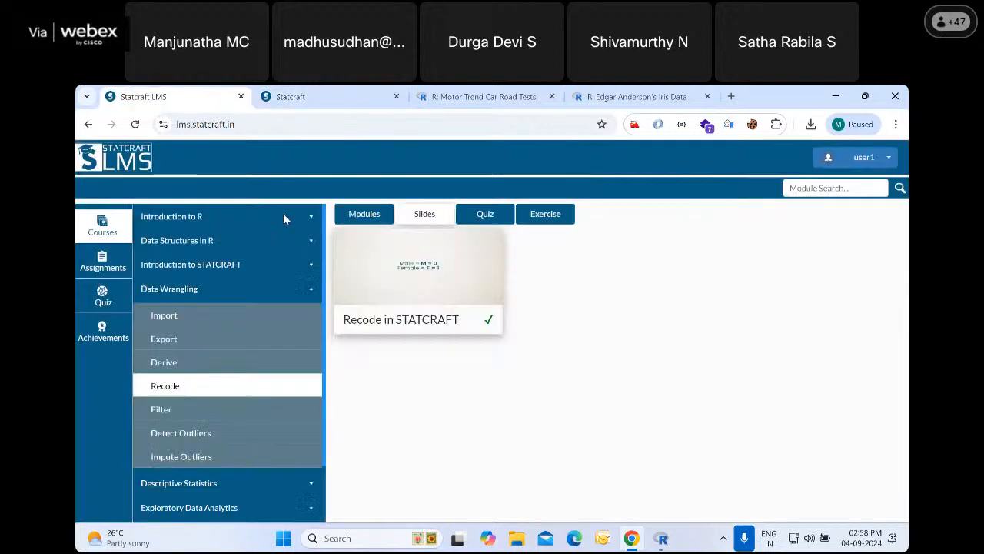
{"action": "left_click", "coordinate": [408, 292]}
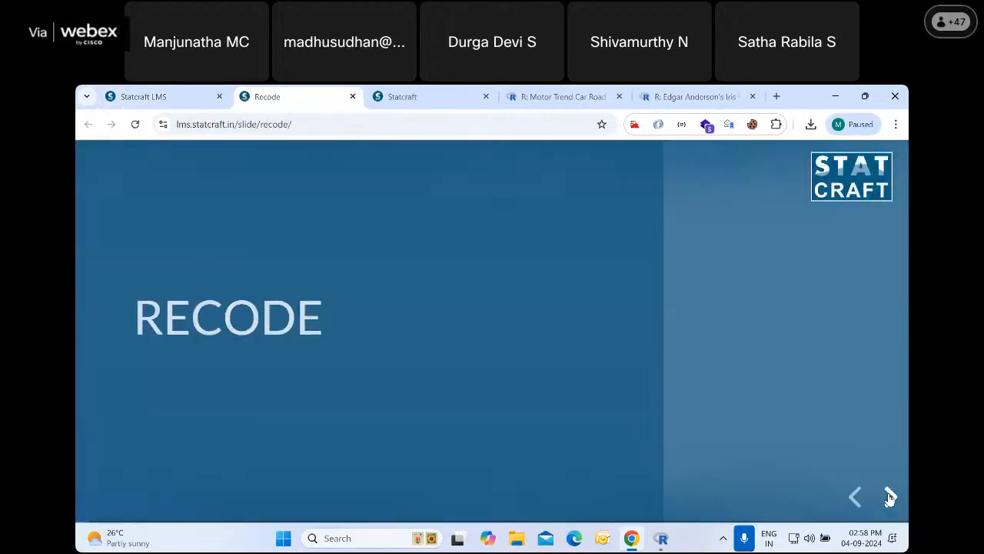
{"action": "left_click", "coordinate": [890, 498]}
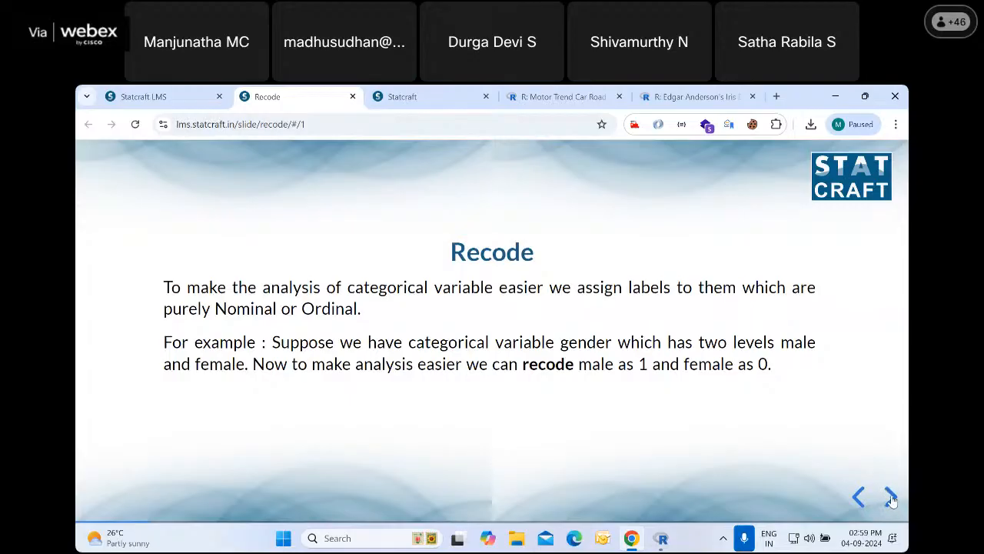
{"action": "left_click", "coordinate": [890, 497]}
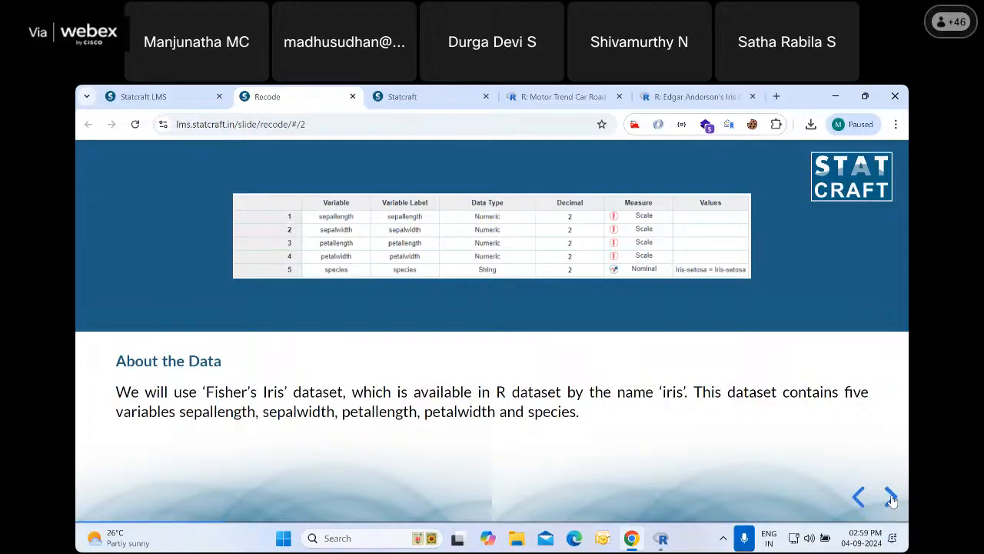
{"action": "left_click", "coordinate": [891, 496]}
{"action": "left_click", "coordinate": [891, 496]}
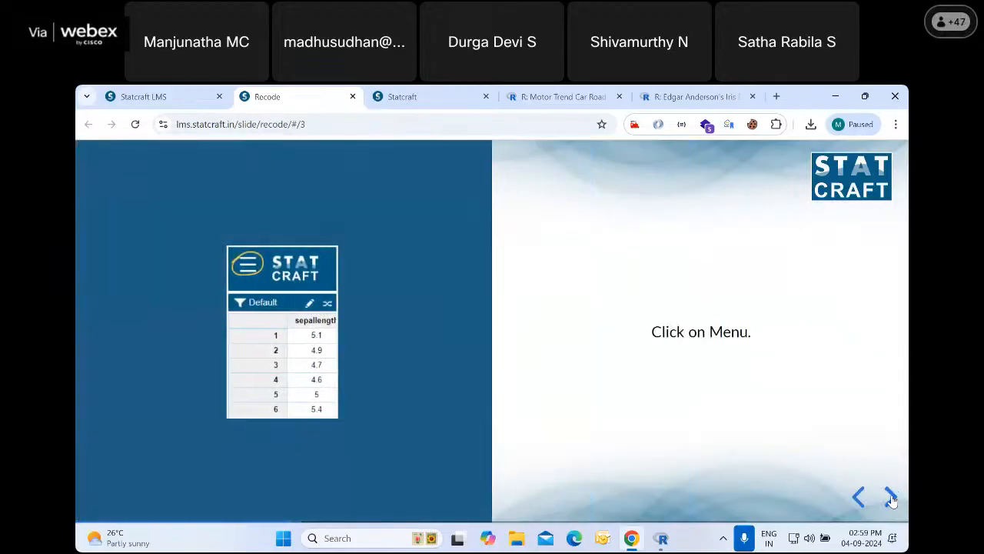
{"action": "left_click", "coordinate": [890, 496]}
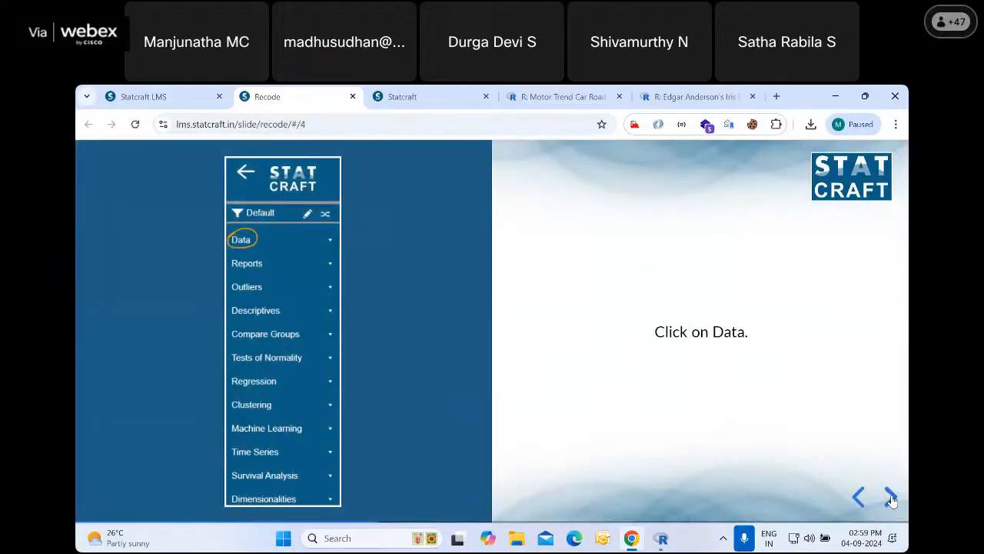
{"action": "left_click", "coordinate": [891, 496]}
{"action": "left_click", "coordinate": [890, 496]}
{"action": "left_click", "coordinate": [891, 497]}
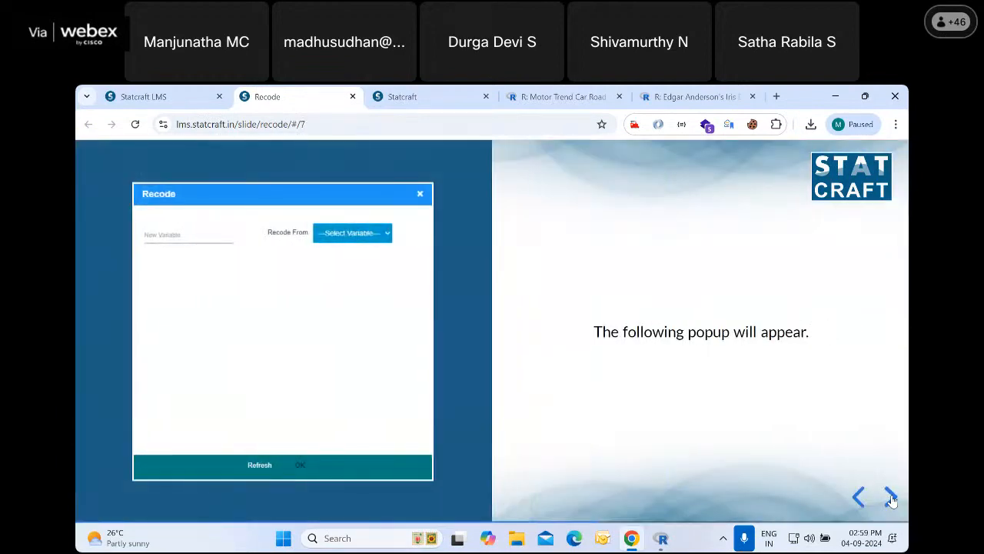
Read the remaining Recode slides on the source variable, its levels, the new values and the added column, and close them
{"action": "left_click", "coordinate": [891, 496]}
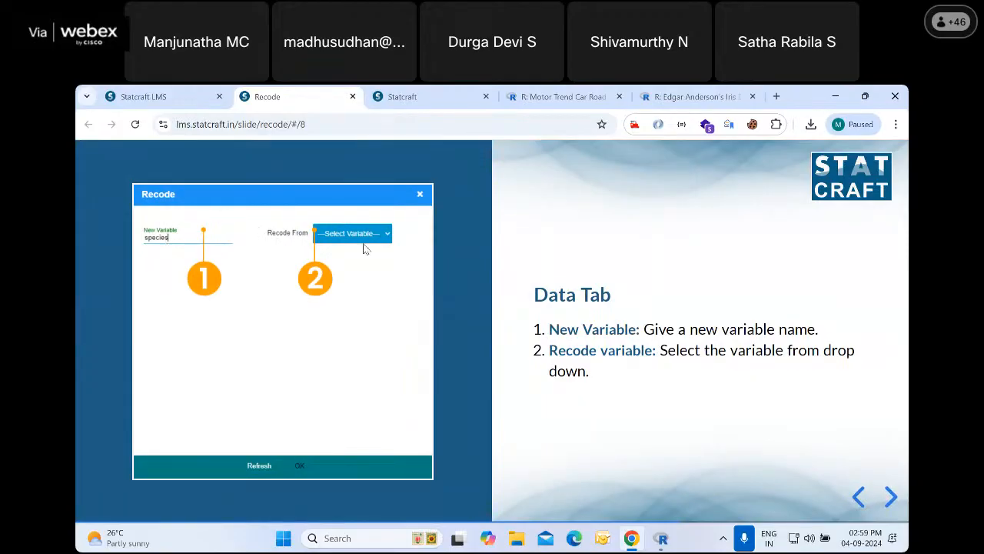
{"action": "left_click", "coordinate": [891, 496]}
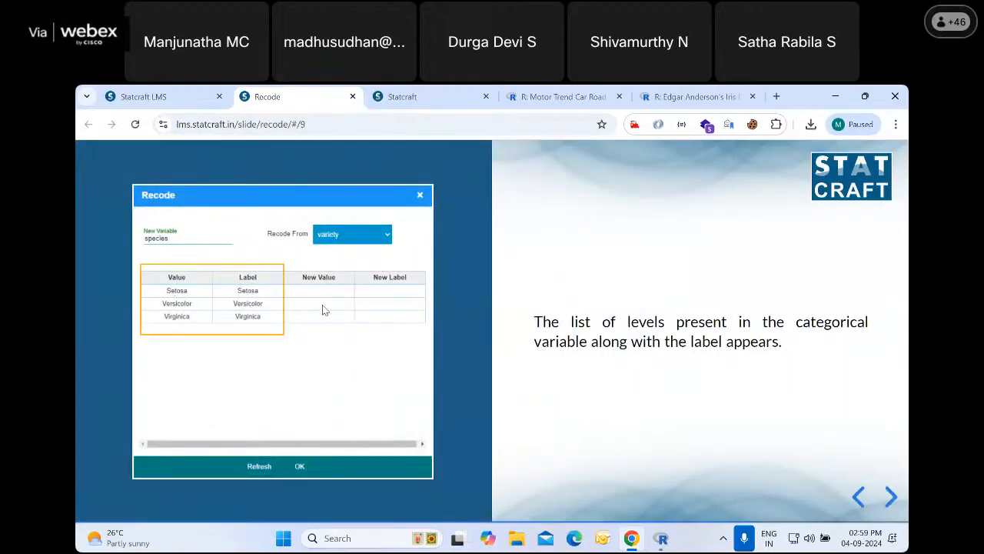
{"action": "left_click", "coordinate": [891, 496]}
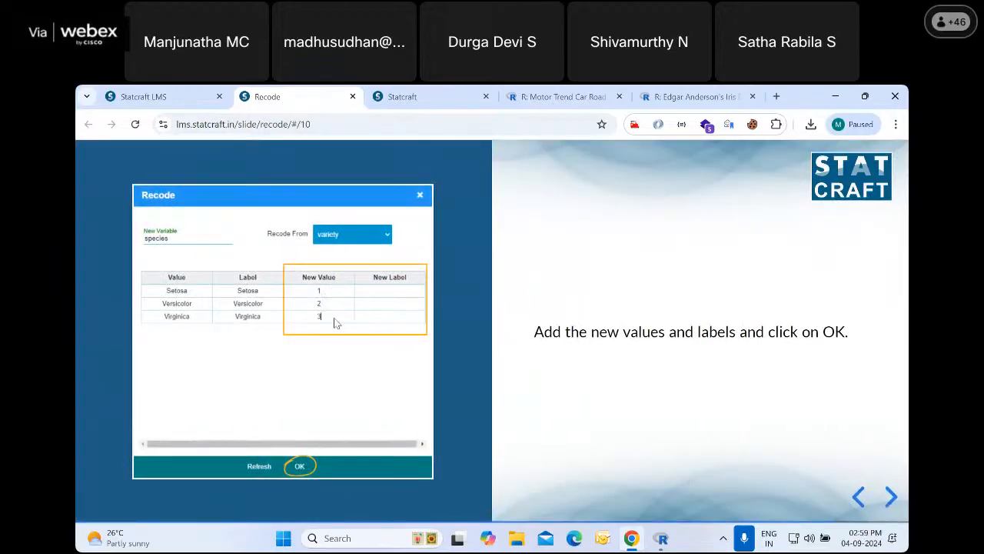
{"action": "left_click", "coordinate": [890, 496]}
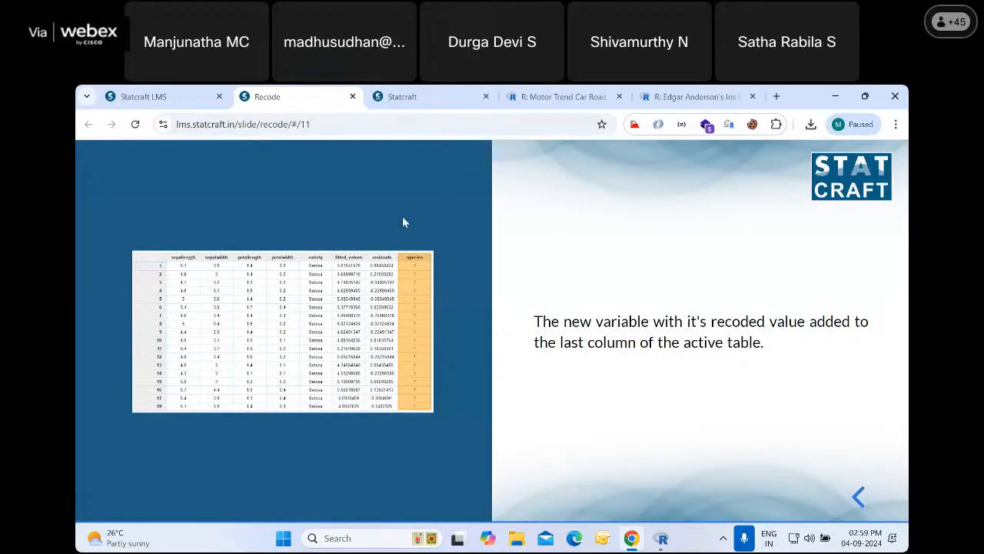
{"action": "left_click", "coordinate": [353, 97]}
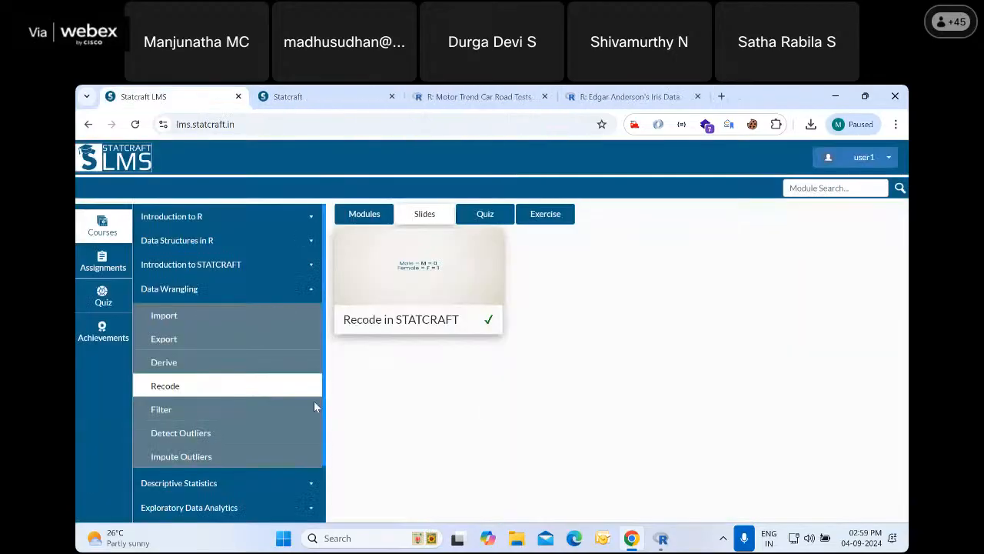
Select the Filter topic in the LMS course, switch to Statcraft and show the data table
{"action": "left_click", "coordinate": [162, 411]}
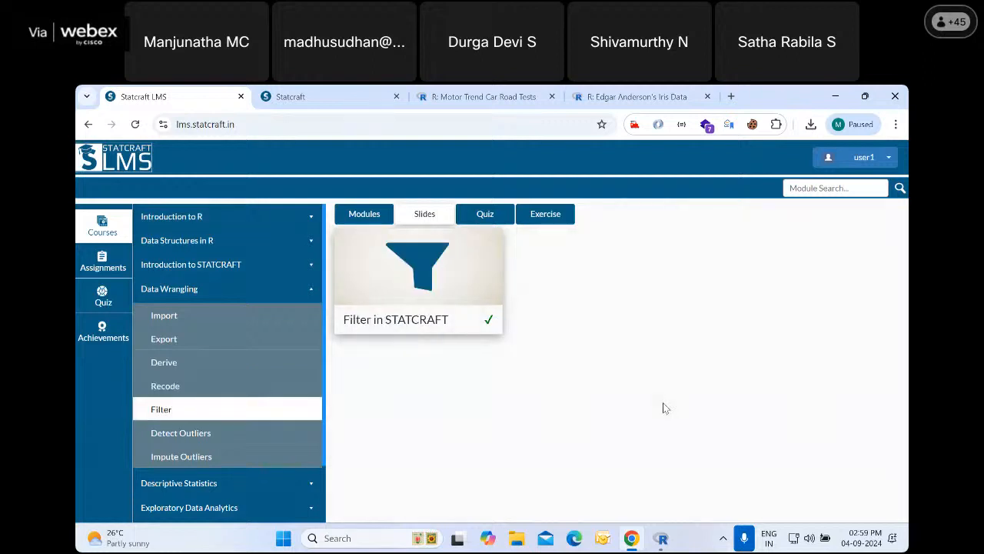
{"action": "left_click", "coordinate": [335, 97]}
{"action": "mouse_move", "coordinate": [865, 492]}
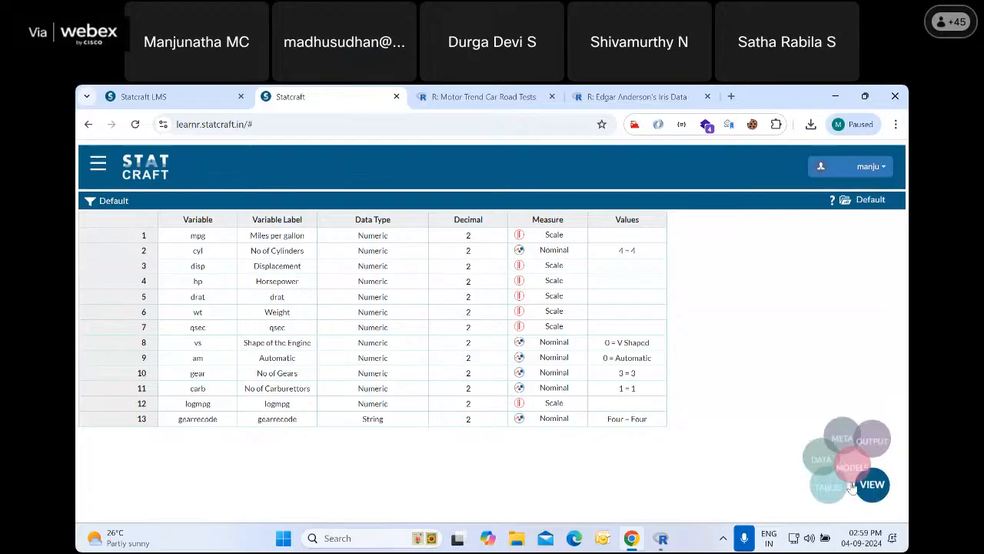
{"action": "left_click", "coordinate": [791, 445]}
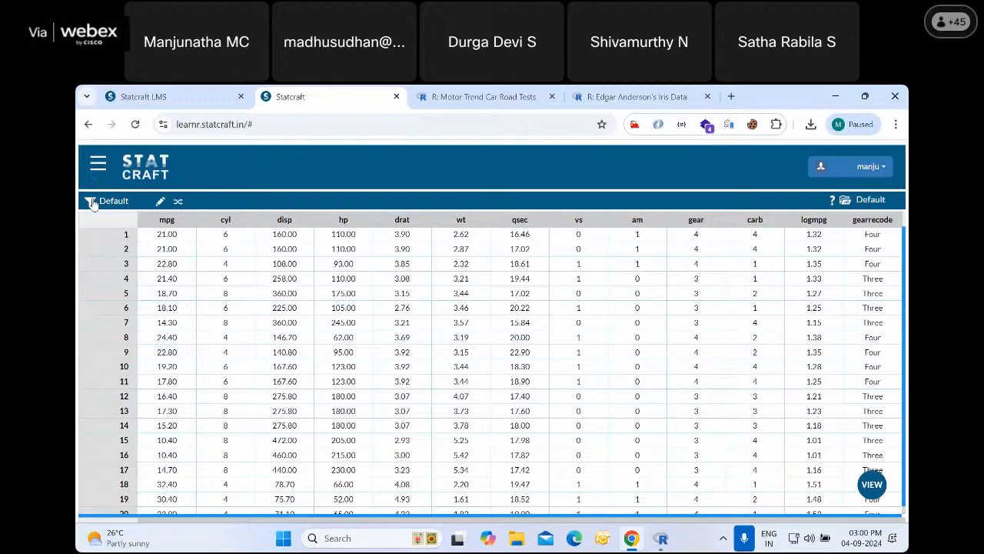
Add a new data filter named mpgfilter with the description mpg filter
{"action": "left_click", "coordinate": [97, 166]}
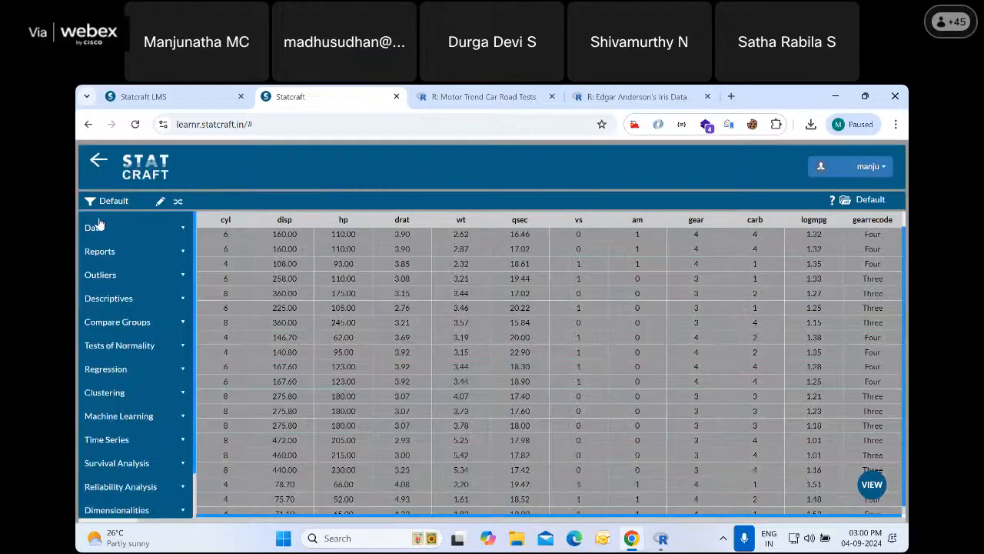
{"action": "left_click", "coordinate": [92, 227]}
{"action": "left_click", "coordinate": [107, 370]}
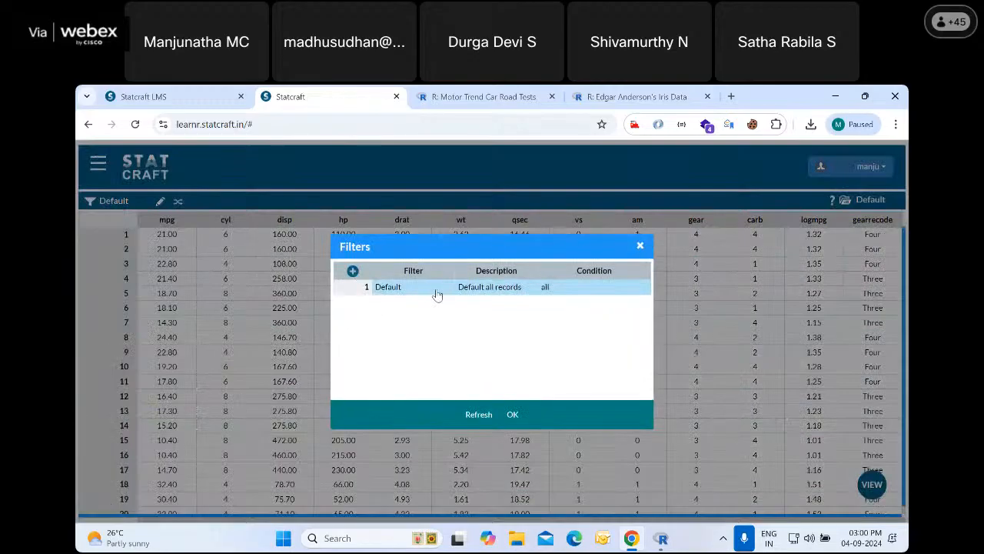
{"action": "left_click", "coordinate": [352, 270]}
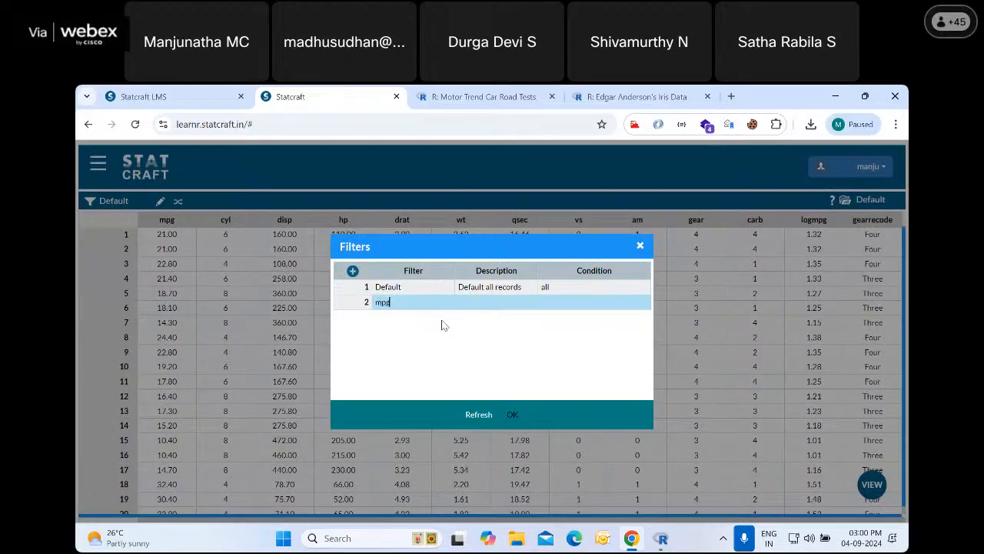
{"action": "left_click", "coordinate": [478, 306]}
Give mpgfilter the validated condition "mpg">=15, apply it and look through the filtered rows
{"action": "left_click", "coordinate": [547, 302]}
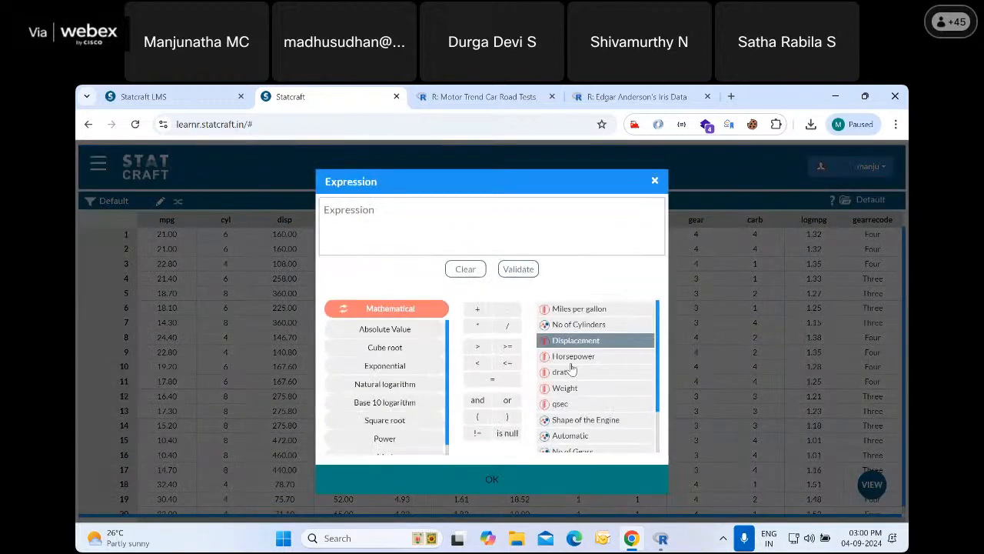
{"action": "double_click", "coordinate": [578, 308]}
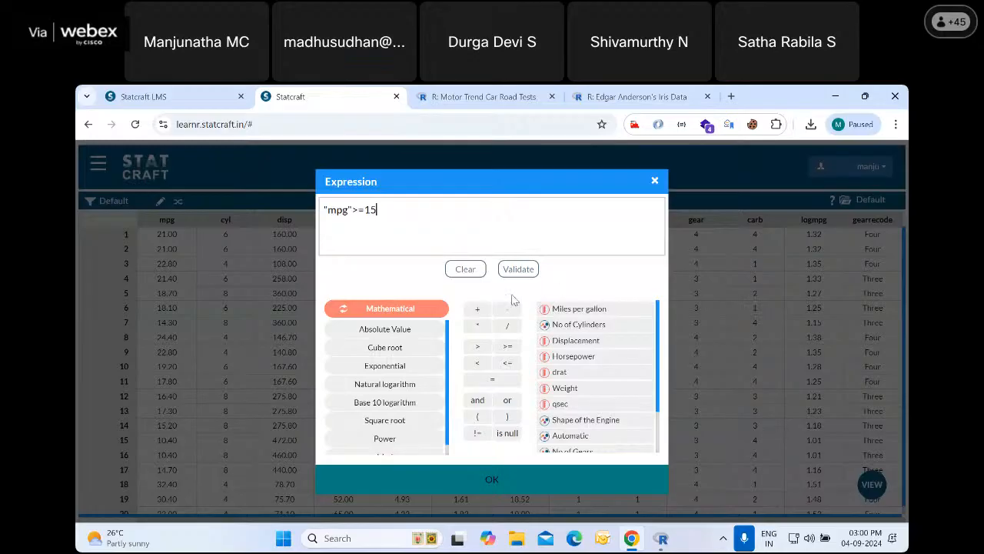
{"action": "left_click", "coordinate": [516, 269]}
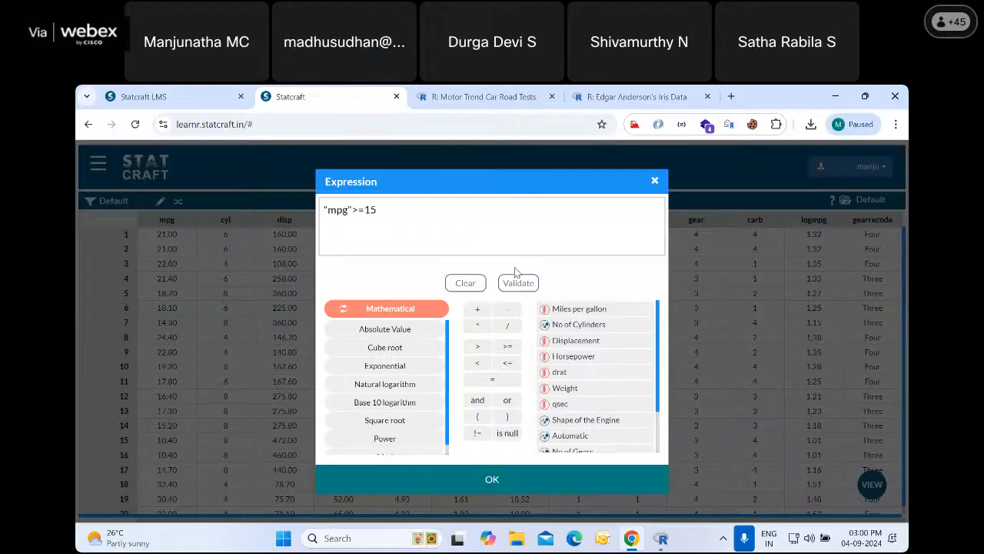
{"action": "left_click", "coordinate": [496, 479]}
{"action": "left_click", "coordinate": [515, 414]}
{"action": "scroll", "coordinate": [223, 441], "scroll_direction": "down", "scroll_amount": 1}
{"action": "scroll", "coordinate": [223, 441], "scroll_direction": "down", "scroll_amount": 3}
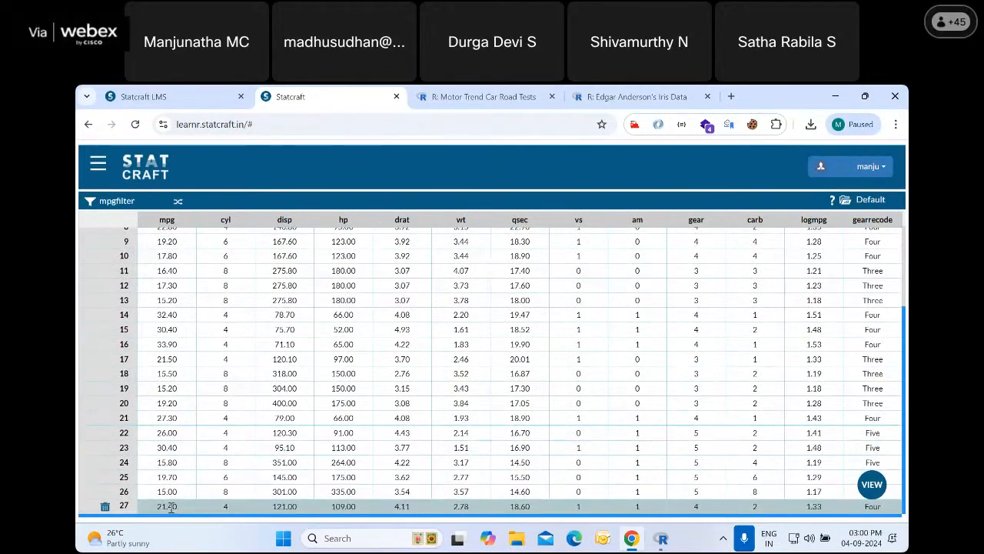
{"action": "scroll", "coordinate": [187, 434], "scroll_direction": "up", "scroll_amount": 4}
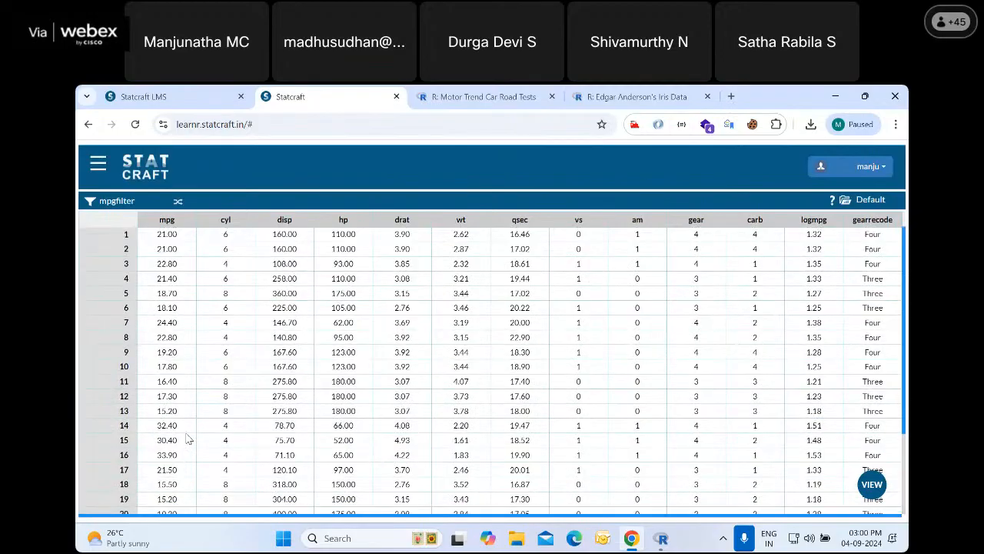
Change the mpgfilter condition to "mpg">=20, validate it and apply the filter
{"action": "left_click", "coordinate": [92, 201]}
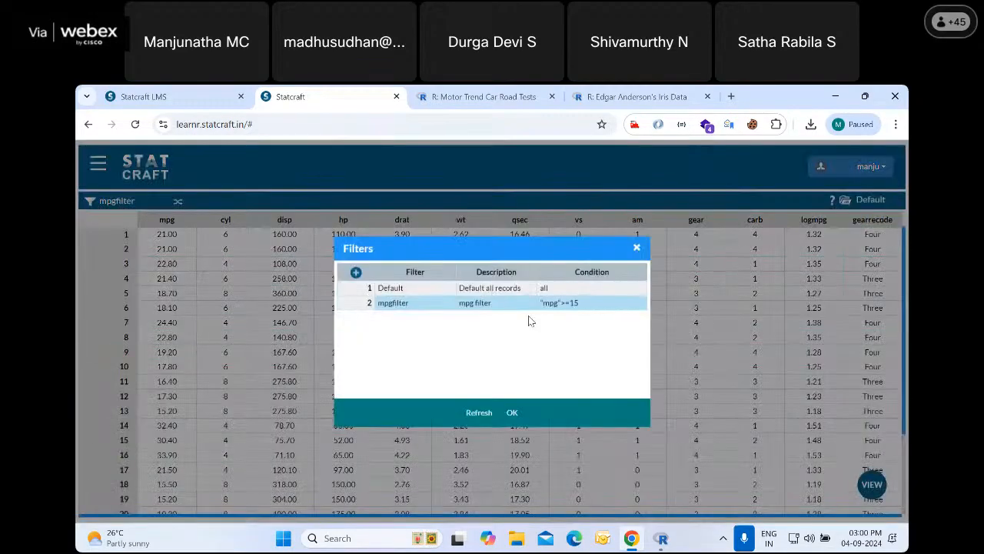
{"action": "double_click", "coordinate": [561, 302]}
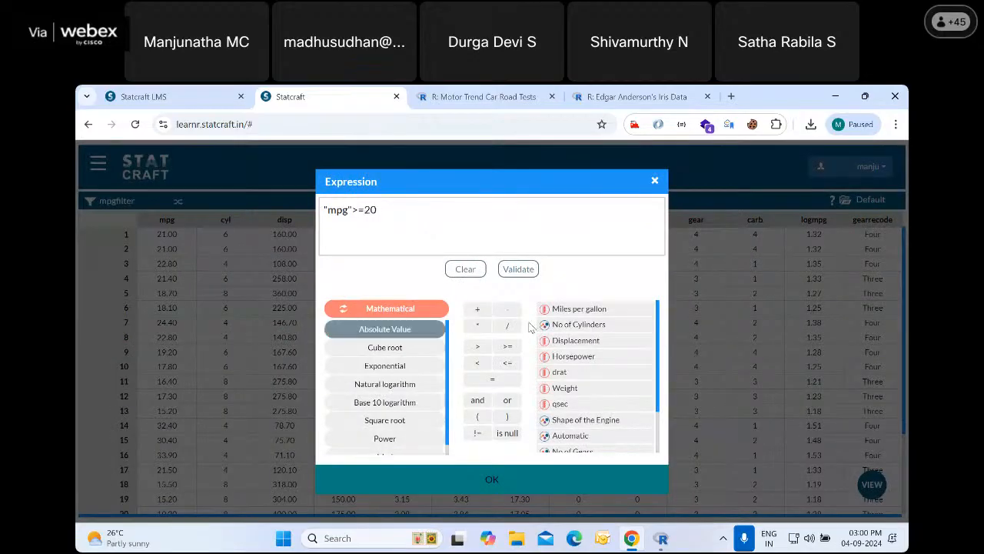
{"action": "left_click", "coordinate": [518, 269]}
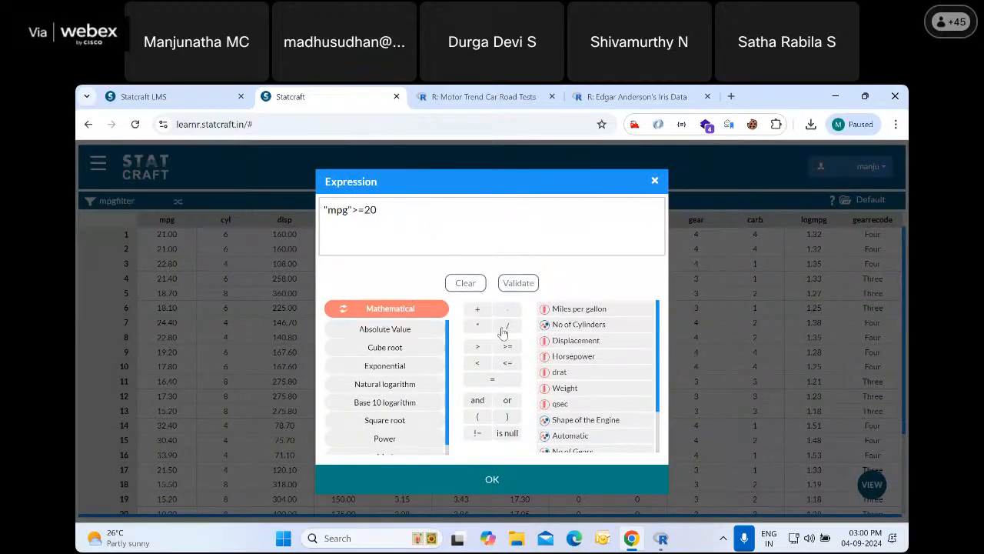
{"action": "left_click", "coordinate": [493, 477]}
{"action": "left_click", "coordinate": [511, 413]}
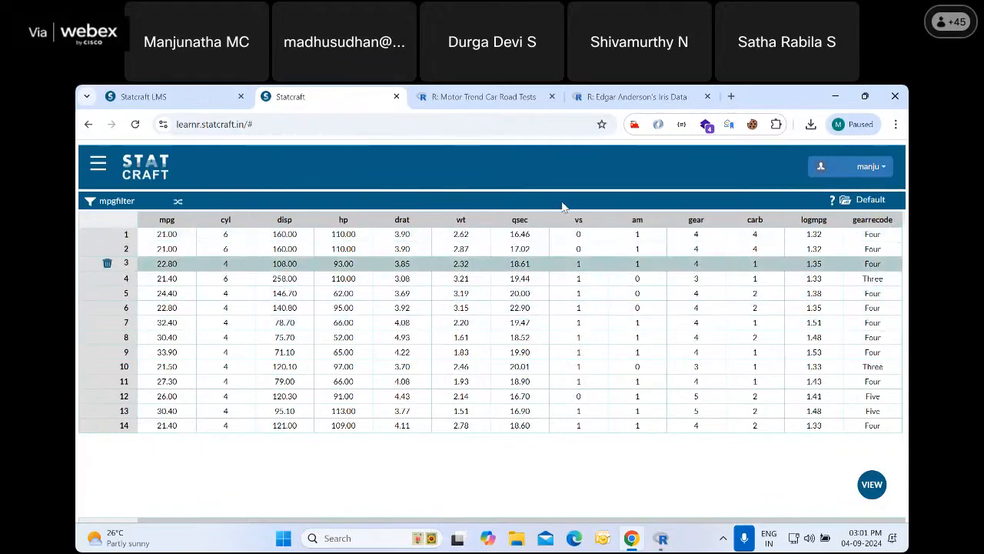
Start a Bar Plot of the filtered data with Automatic as the factor
{"action": "left_click", "coordinate": [98, 163]}
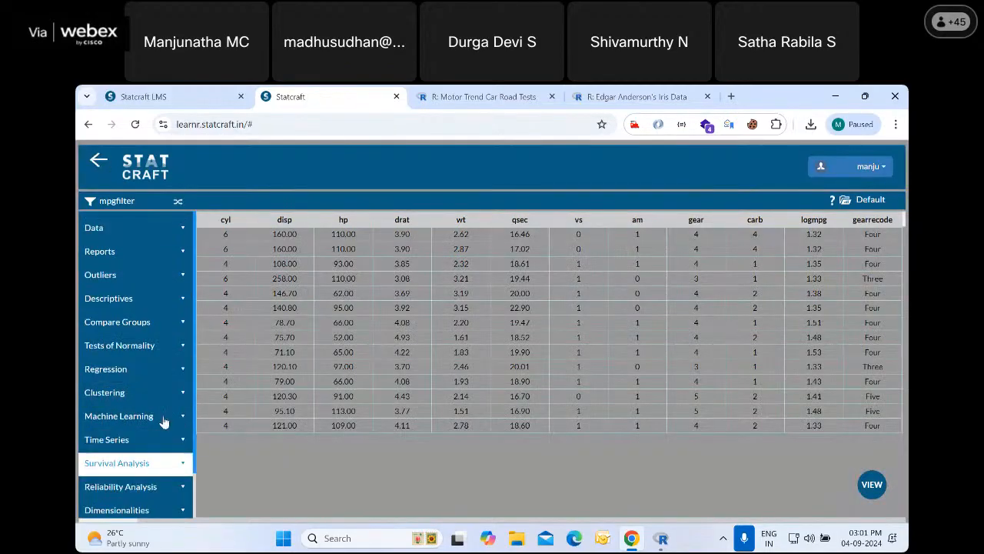
{"action": "scroll", "coordinate": [127, 462], "scroll_direction": "down", "scroll_amount": 1}
{"action": "left_click", "coordinate": [134, 482]}
{"action": "scroll", "coordinate": [139, 461], "scroll_direction": "down", "scroll_amount": 3}
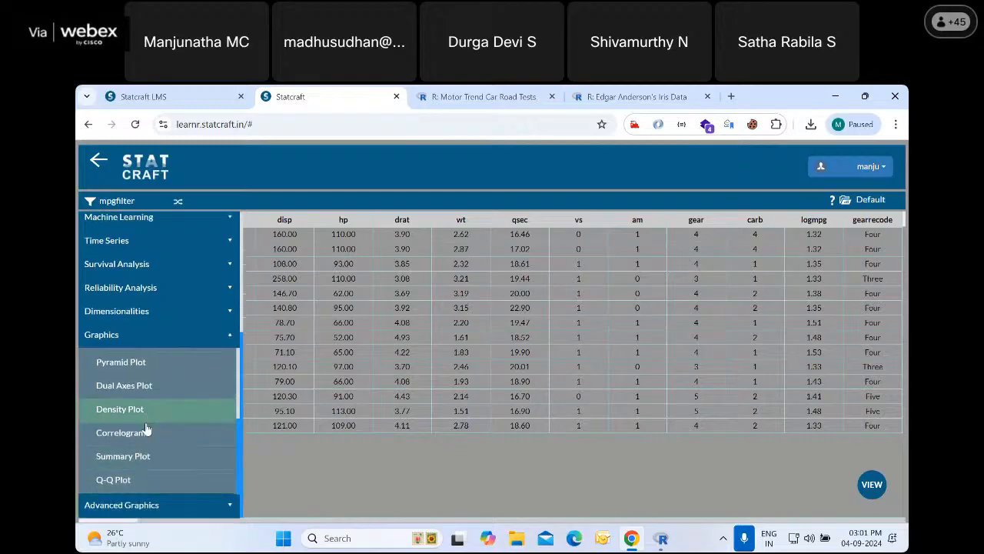
{"action": "scroll", "coordinate": [145, 425], "scroll_direction": "up", "scroll_amount": 1}
{"action": "scroll", "coordinate": [144, 428], "scroll_direction": "up", "scroll_amount": 1}
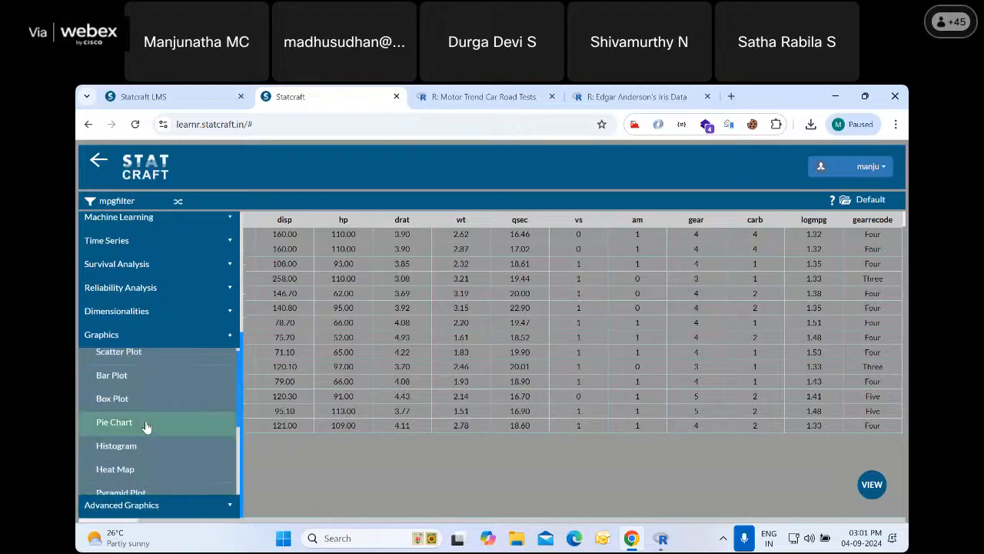
{"action": "left_click", "coordinate": [129, 373]}
{"action": "left_click", "coordinate": [521, 305]}
{"action": "scroll", "coordinate": [419, 323], "scroll_direction": "down", "scroll_amount": 2}
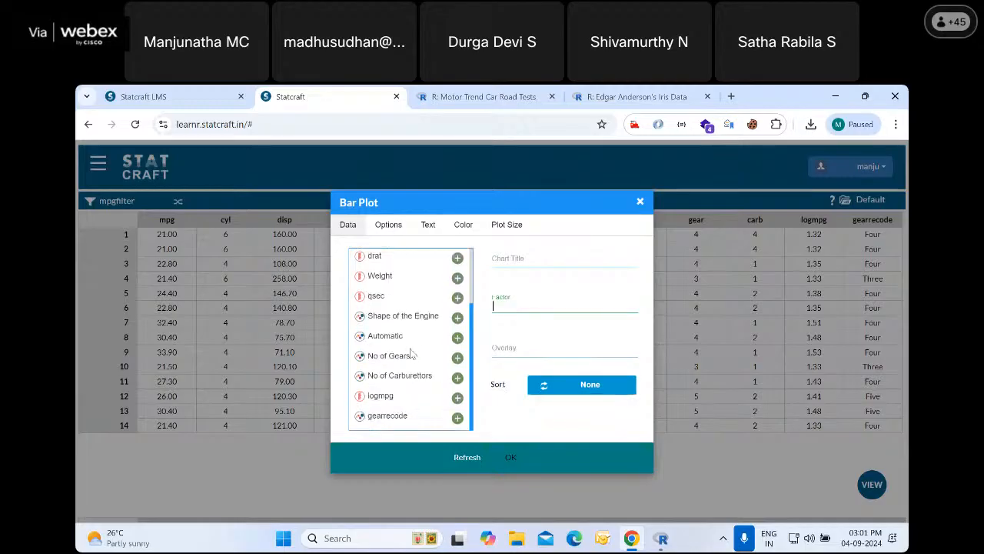
{"action": "left_click", "coordinate": [457, 338]}
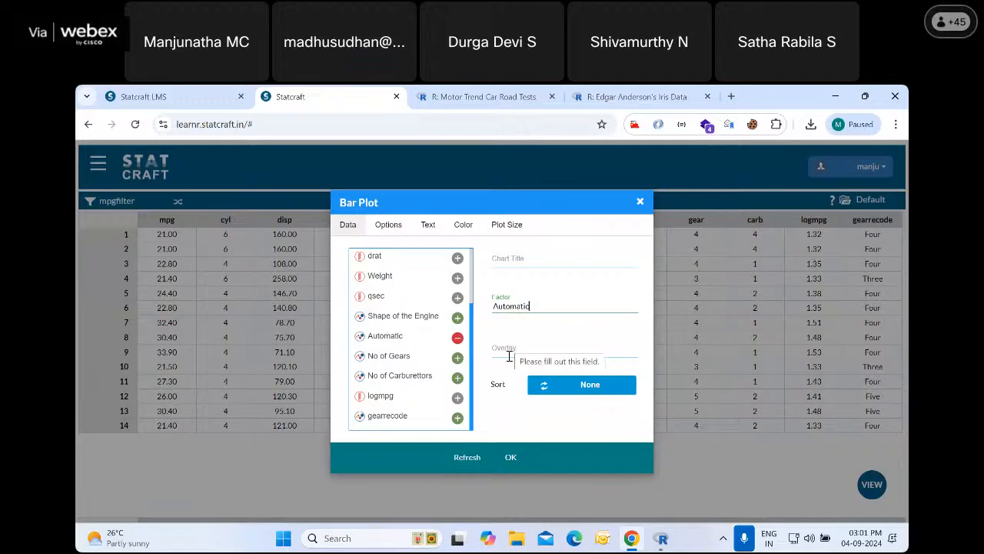
Enable the bar plot's fill colour, set the fill to purple and generate the plot
{"action": "left_click", "coordinate": [391, 228]}
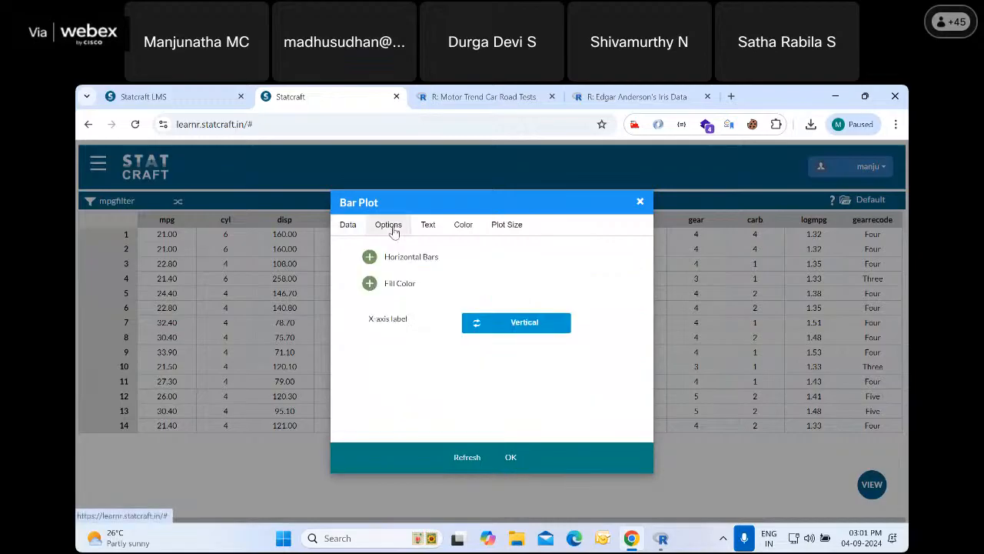
{"action": "left_click", "coordinate": [370, 283]}
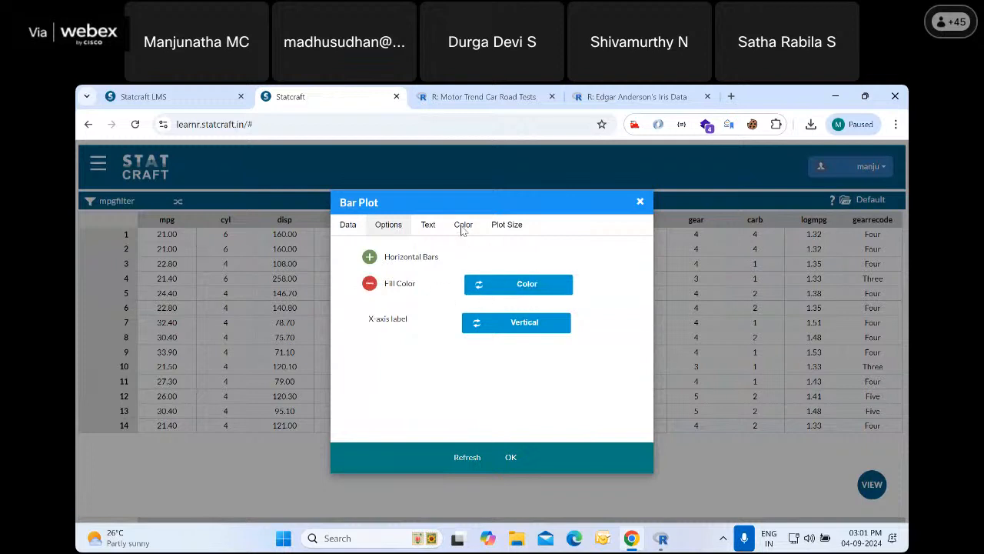
{"action": "left_click", "coordinate": [463, 225]}
{"action": "left_click", "coordinate": [392, 253]}
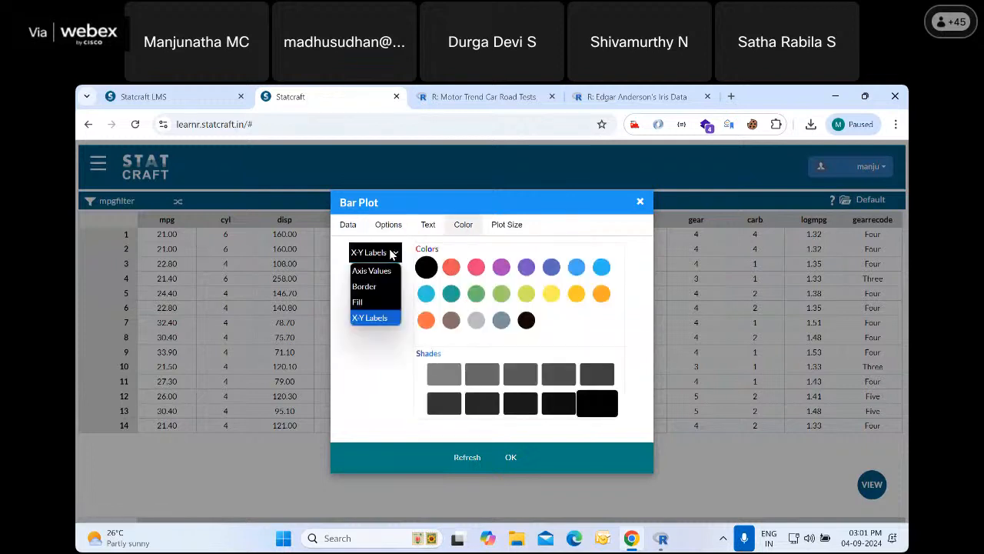
{"action": "left_click", "coordinate": [359, 305]}
{"action": "left_click", "coordinate": [501, 266]}
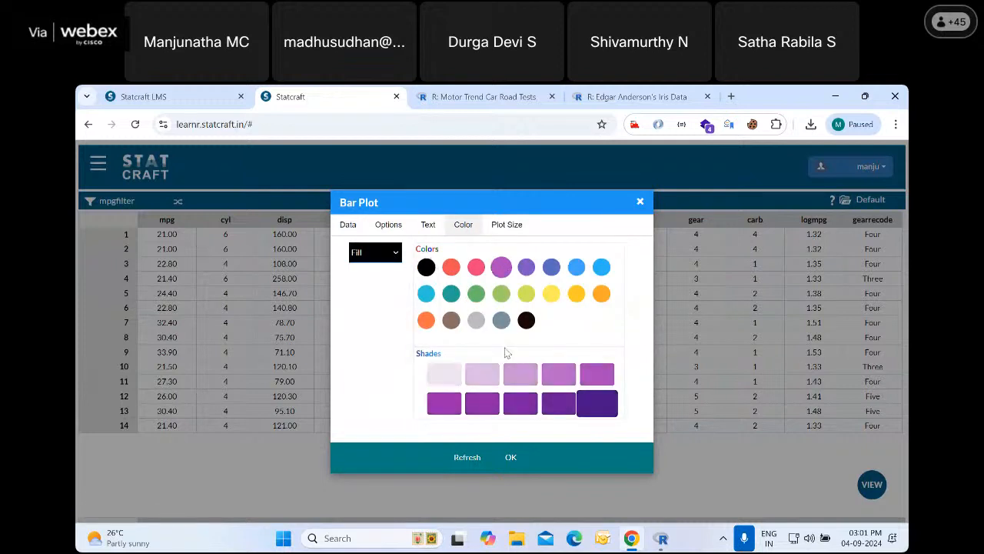
{"action": "left_click", "coordinate": [511, 458]}
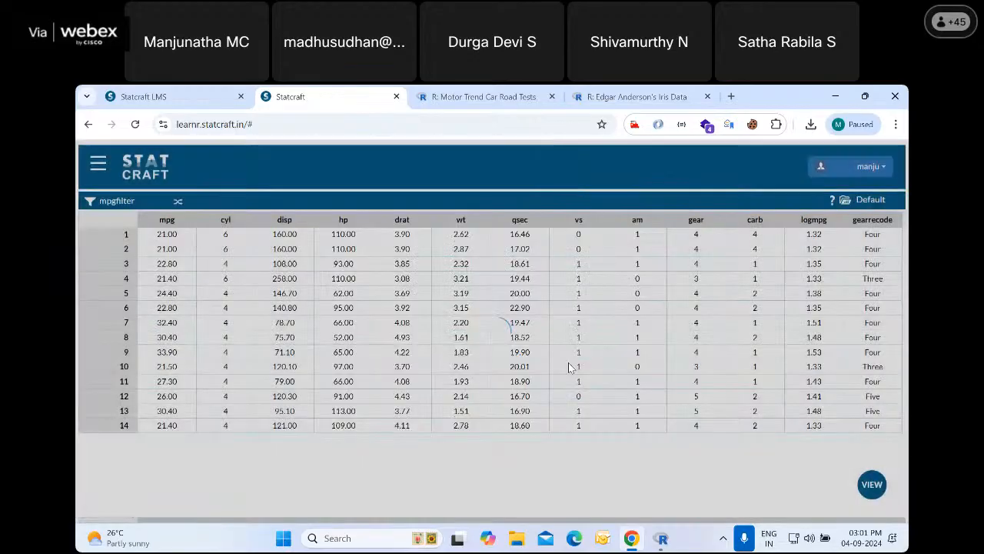
Examine the bar plot output, its R code and the counts of automatic and manual cars
{"action": "scroll", "coordinate": [558, 365], "scroll_direction": "down", "scroll_amount": 7}
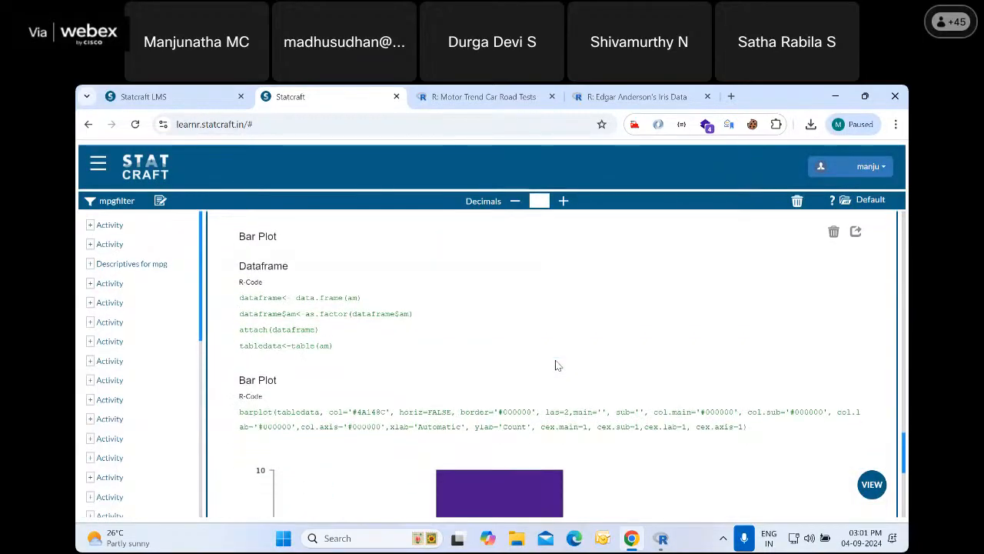
{"action": "scroll", "coordinate": [549, 362], "scroll_direction": "down", "scroll_amount": 1}
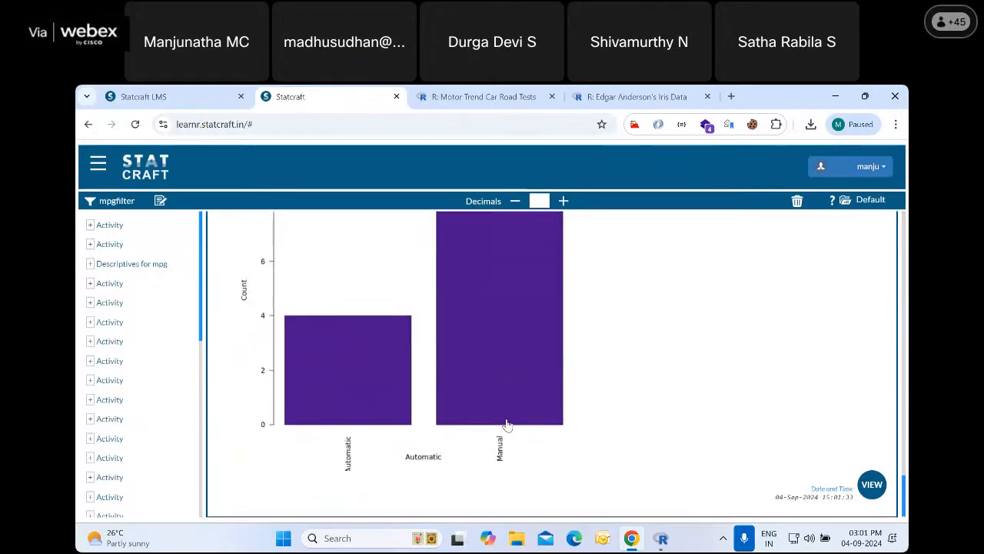
{"action": "scroll", "coordinate": [603, 430], "scroll_direction": "up", "scroll_amount": 3}
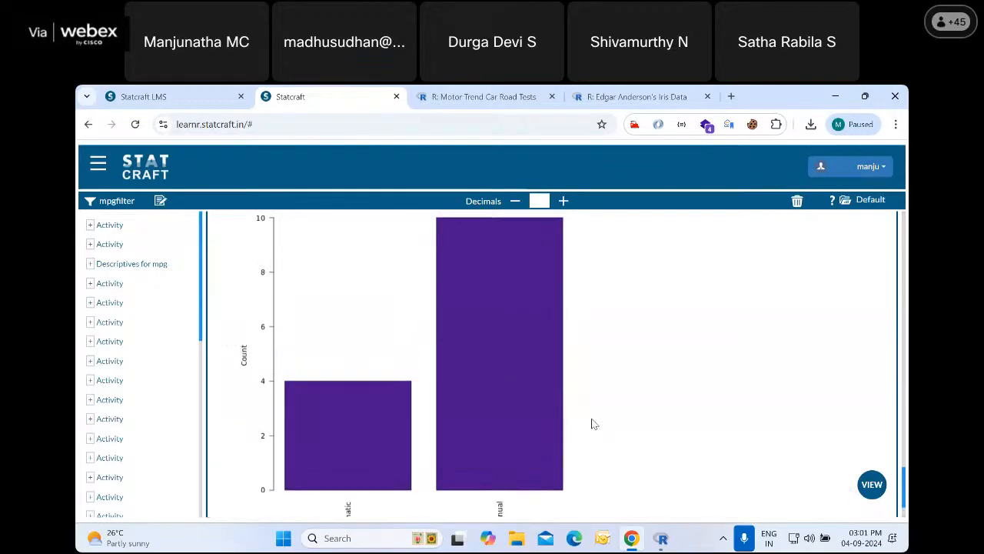
{"action": "scroll", "coordinate": [494, 365], "scroll_direction": "down", "scroll_amount": 1}
{"action": "scroll", "coordinate": [492, 348], "scroll_direction": "down", "scroll_amount": 1}
{"action": "scroll", "coordinate": [497, 360], "scroll_direction": "down", "scroll_amount": 1}
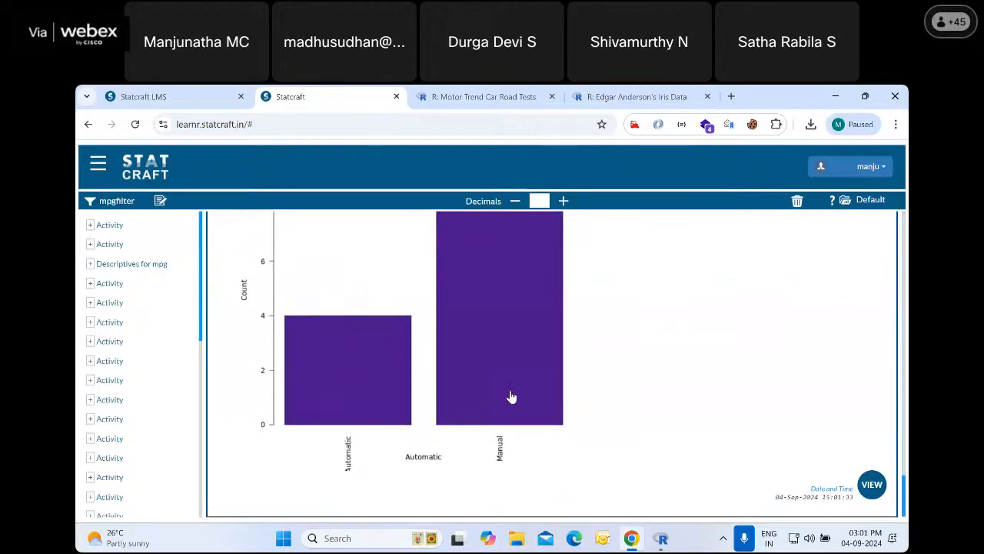
{"action": "scroll", "coordinate": [484, 357], "scroll_direction": "up", "scroll_amount": 1}
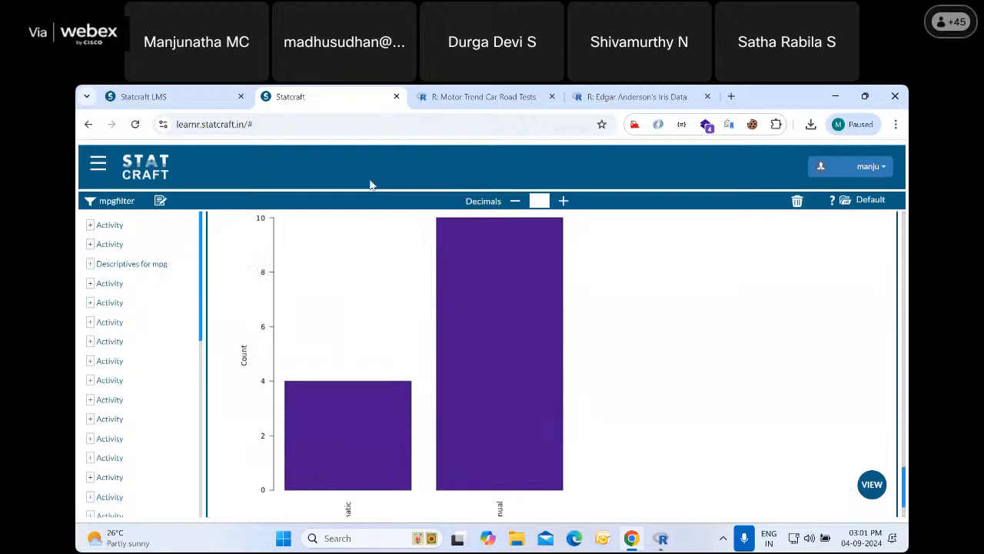
Switch back to the Default filter for all records and review the filter list
{"action": "left_click", "coordinate": [91, 203]}
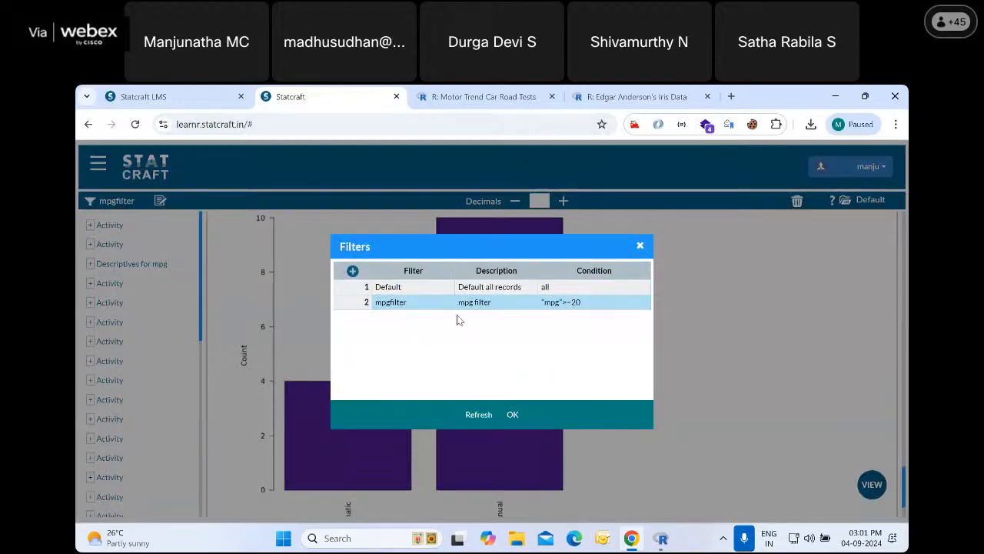
{"action": "left_click", "coordinate": [413, 288]}
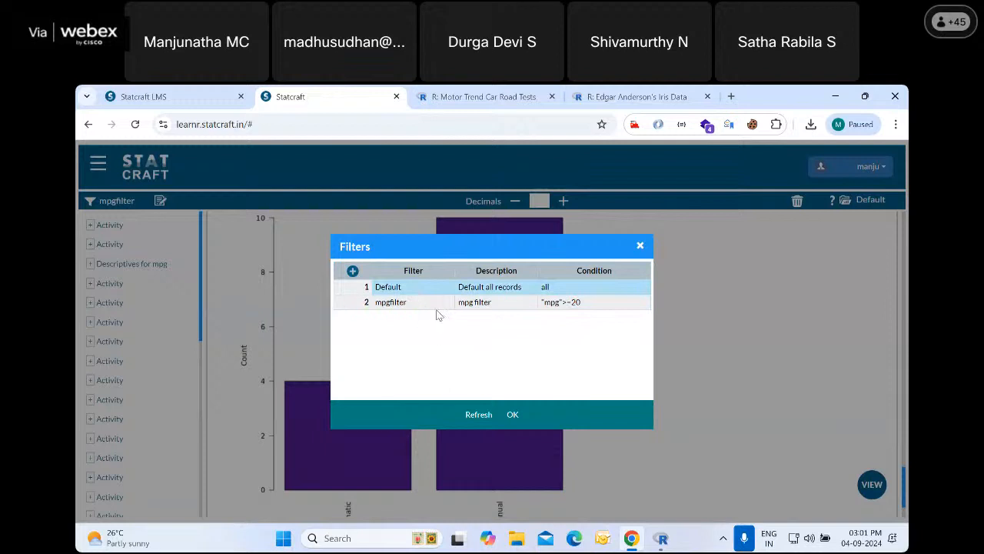
{"action": "left_click", "coordinate": [511, 416]}
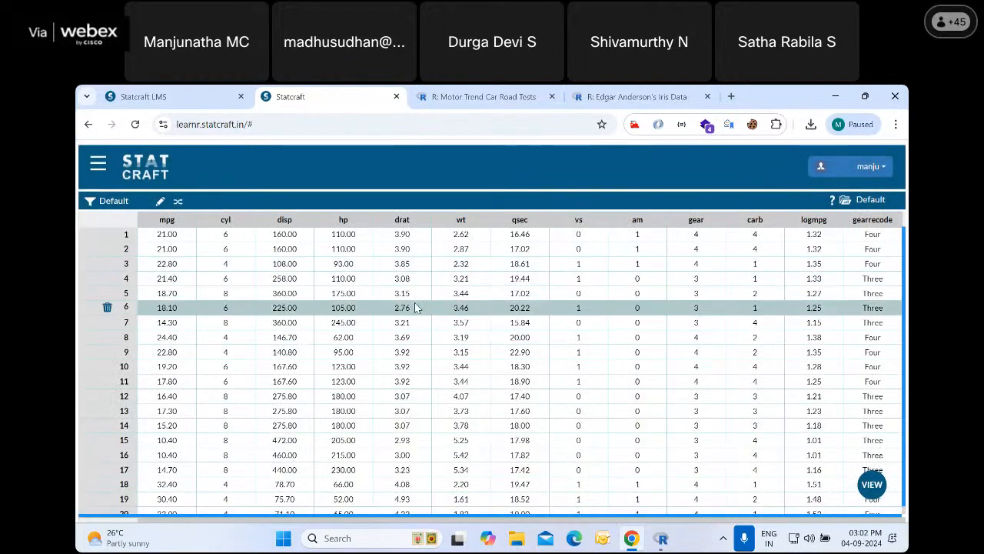
{"action": "left_click", "coordinate": [91, 202]}
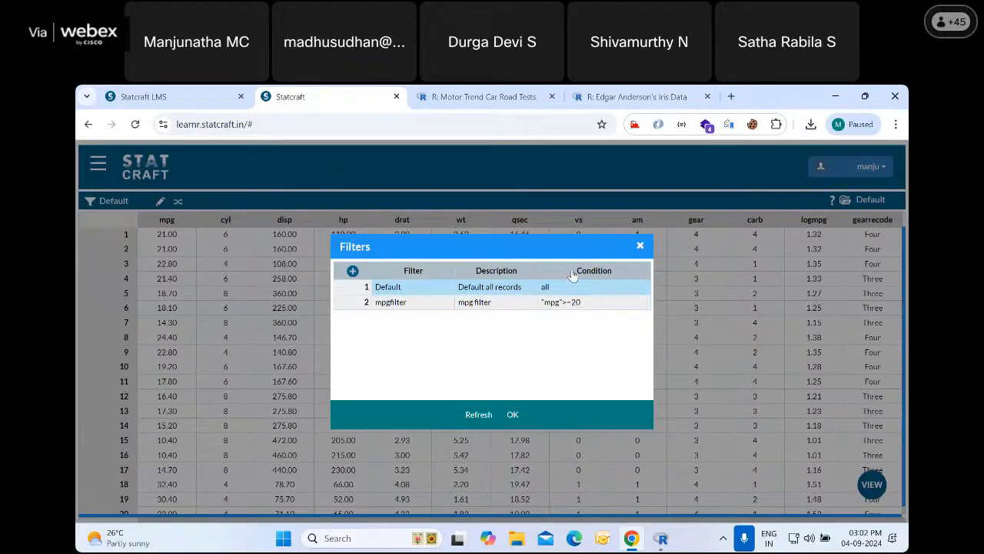
{"action": "left_click", "coordinate": [640, 247]}
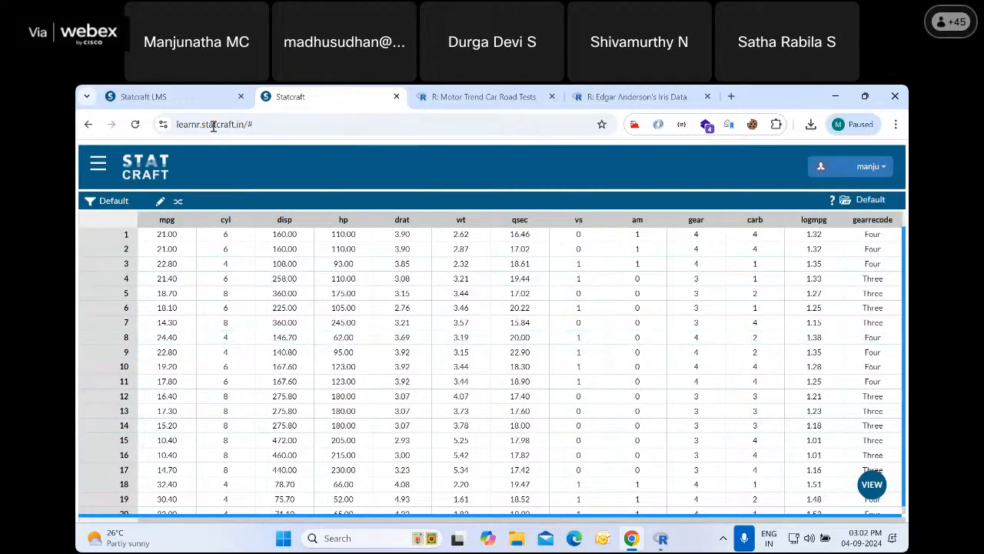
Open the Filter in STATCRAFT slides in the LMS and read how to find the Filter command and add a new filter
{"action": "left_click", "coordinate": [177, 96]}
{"action": "left_click", "coordinate": [411, 296]}
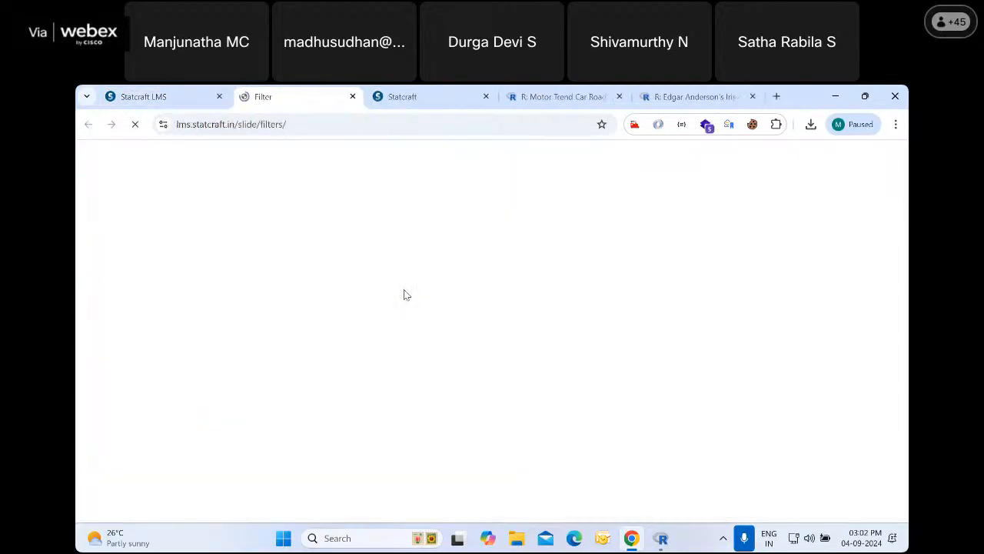
{"action": "left_click", "coordinate": [891, 497]}
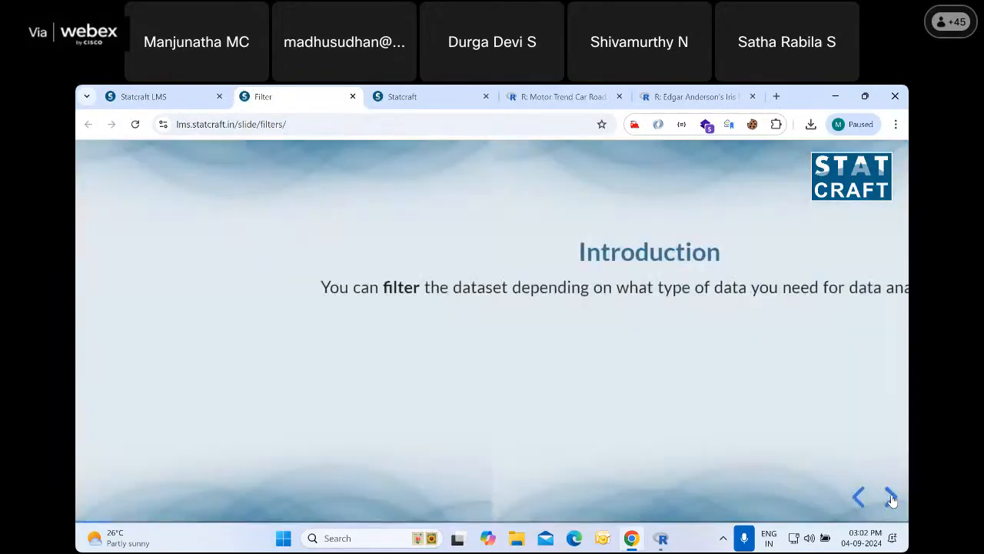
{"action": "left_click", "coordinate": [890, 497]}
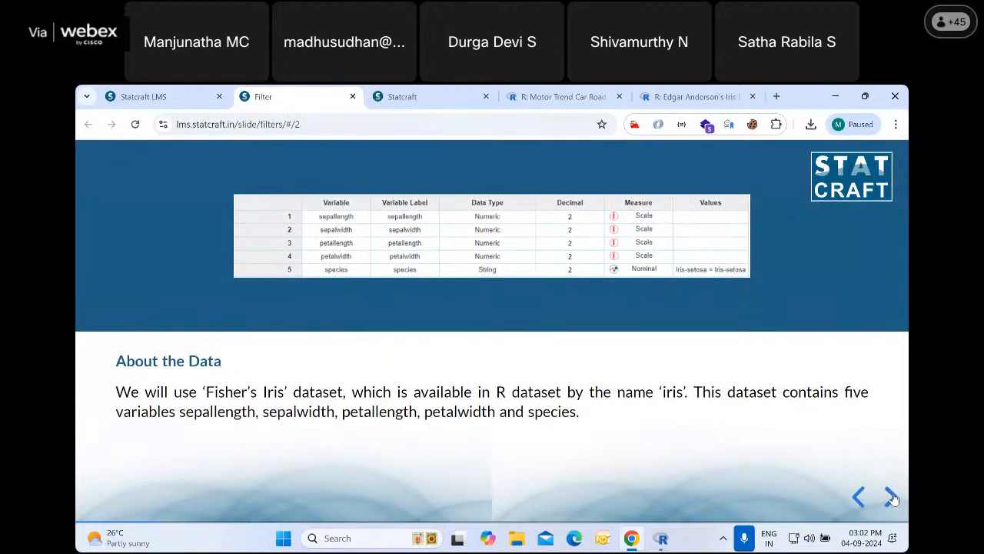
{"action": "left_click", "coordinate": [890, 497]}
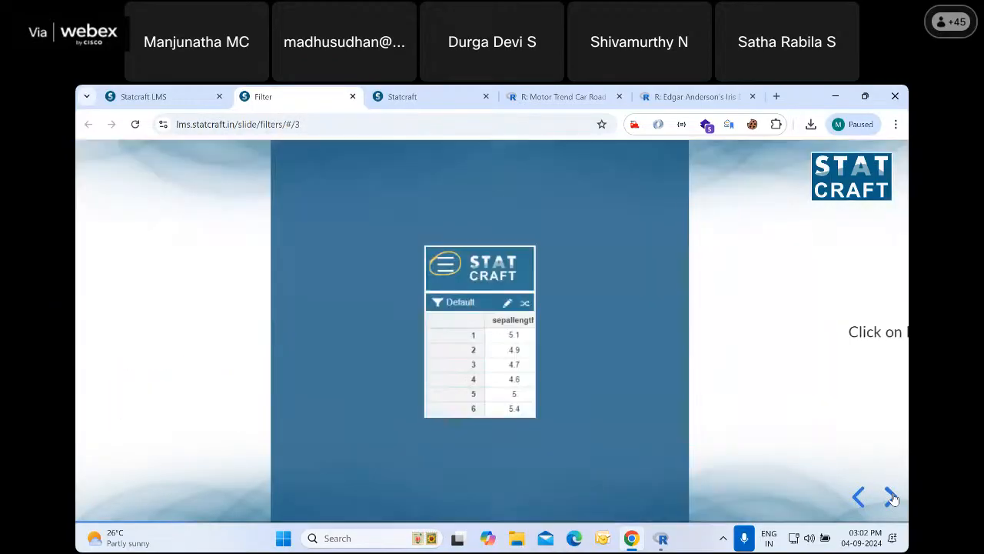
{"action": "left_click", "coordinate": [890, 498]}
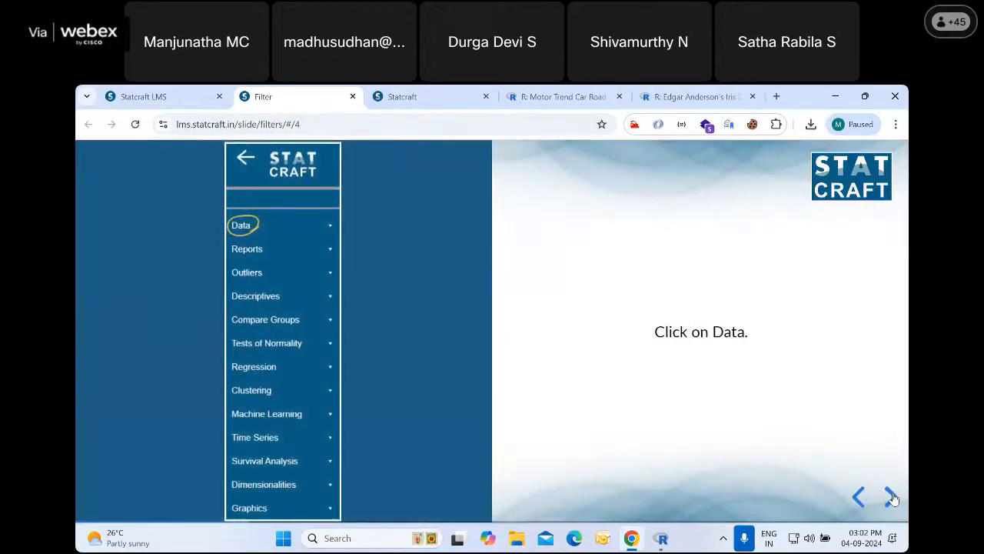
{"action": "left_click", "coordinate": [890, 497]}
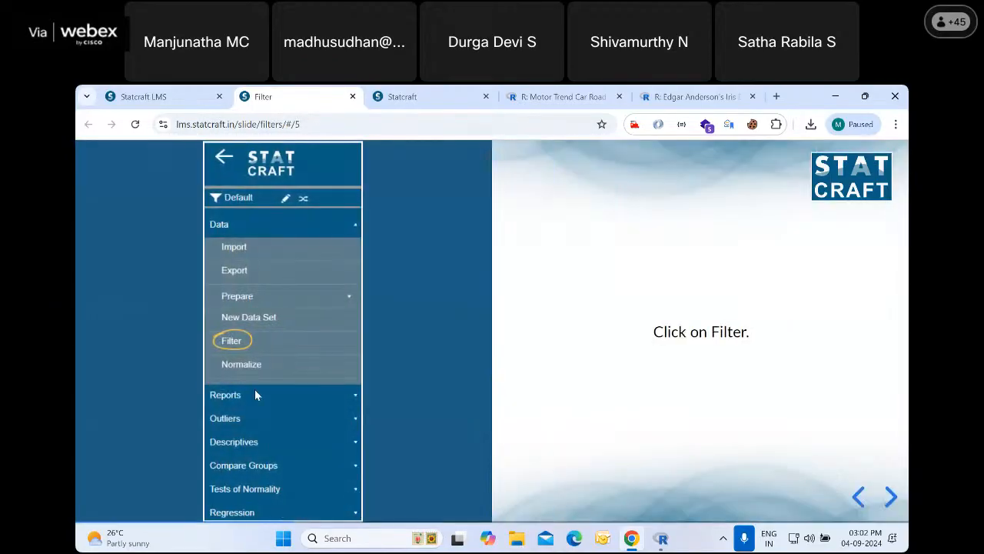
{"action": "left_click", "coordinate": [892, 496]}
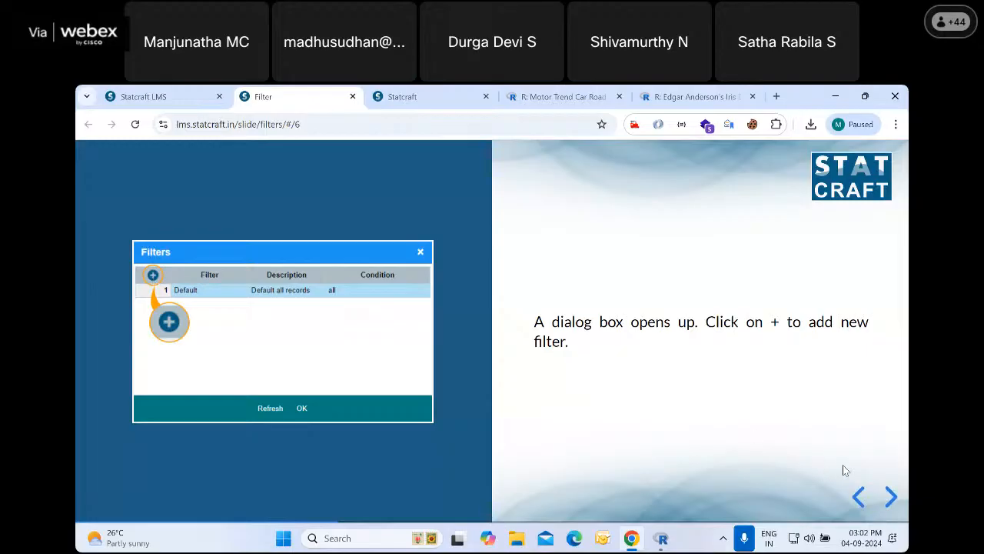
{"action": "left_click", "coordinate": [893, 498]}
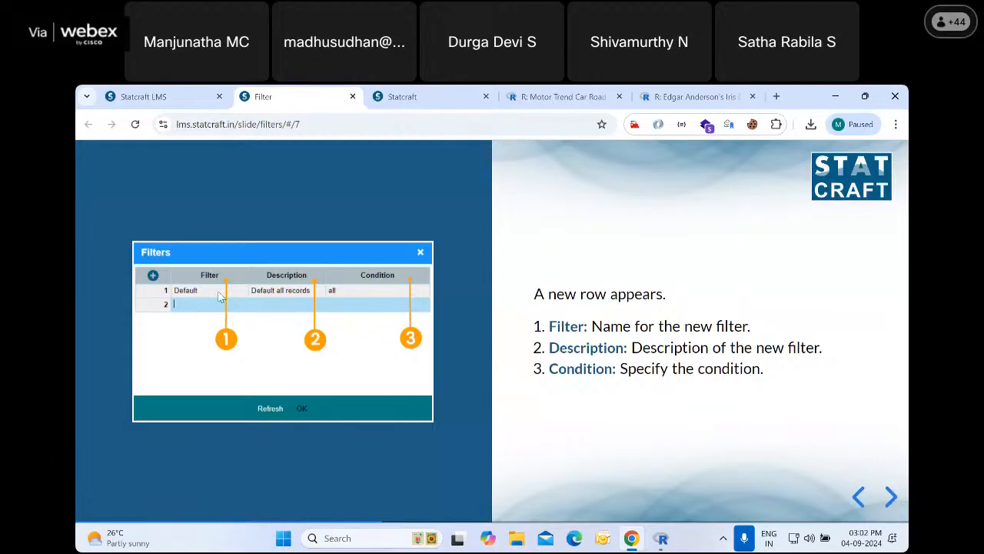
{"action": "left_click", "coordinate": [893, 496]}
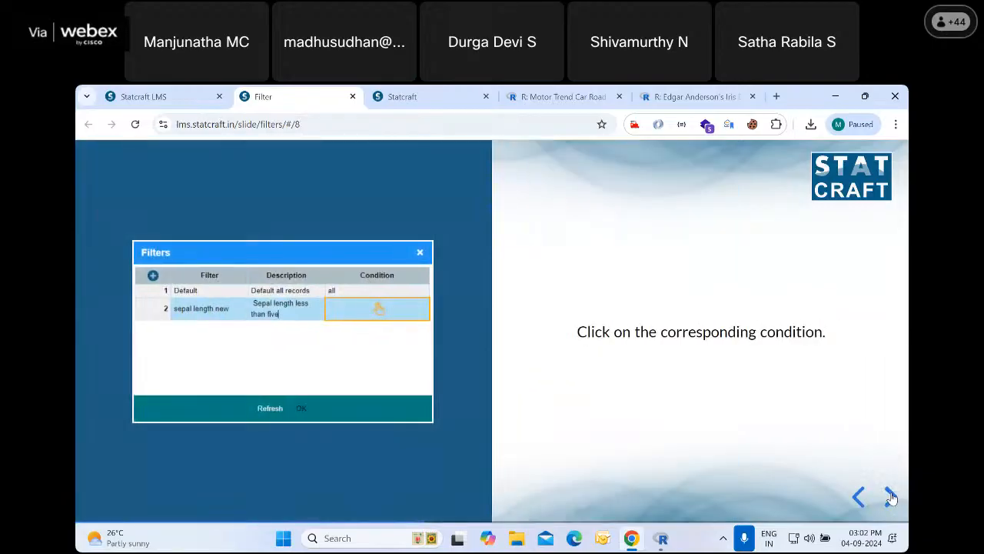
Read the remaining Filter slides on building and validating a condition, applying the filter and restoring the table, and close the slides
{"action": "left_click", "coordinate": [891, 498]}
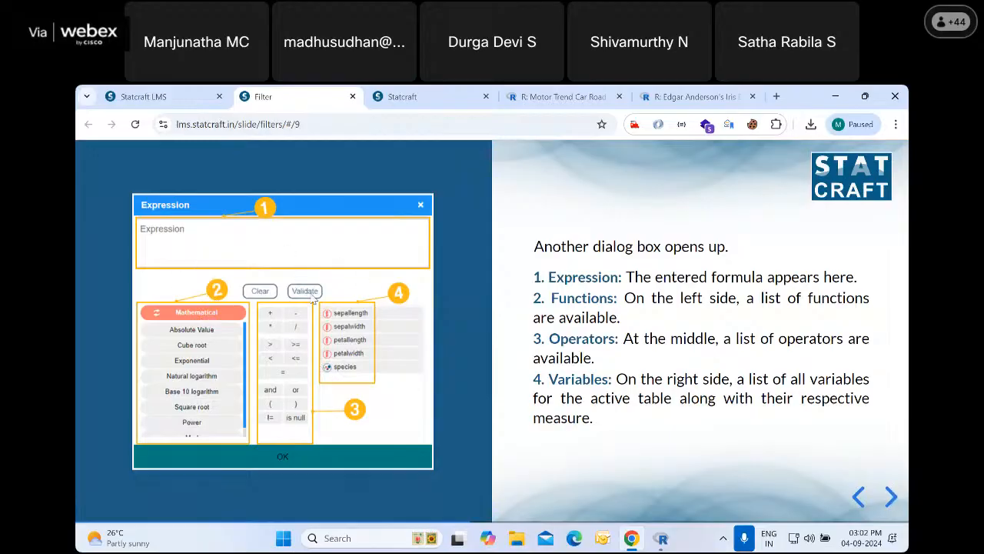
{"action": "left_click", "coordinate": [890, 497]}
{"action": "left_click", "coordinate": [891, 498]}
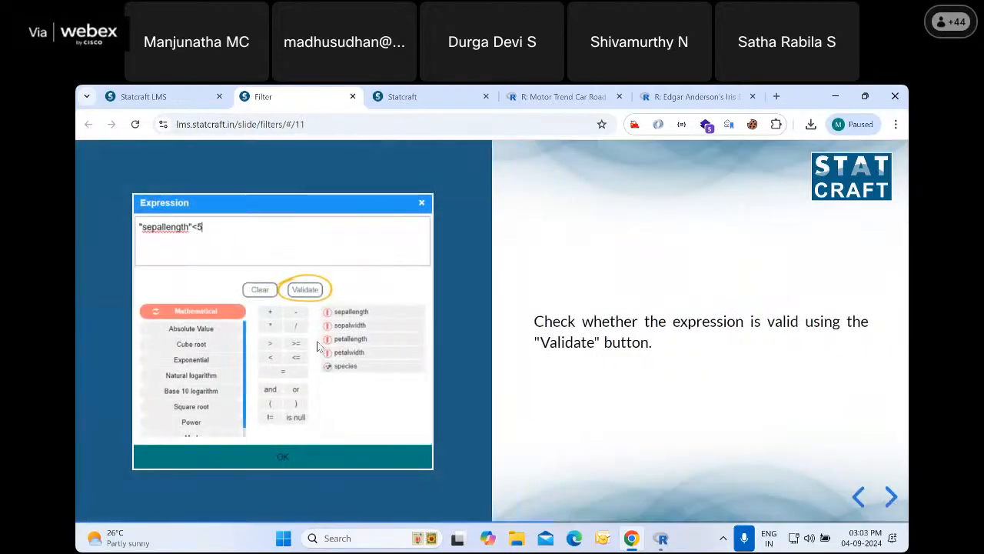
{"action": "left_click", "coordinate": [890, 498]}
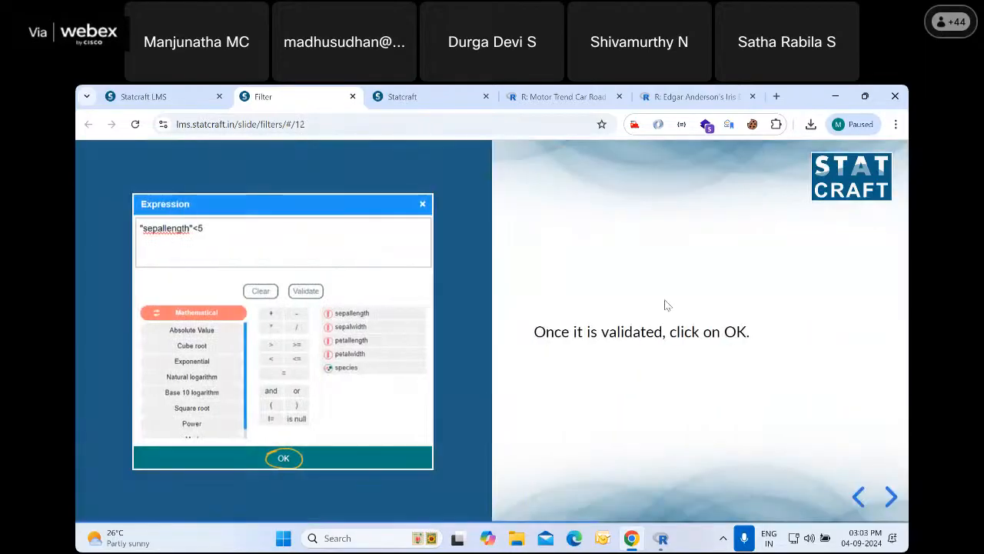
{"action": "left_click", "coordinate": [891, 498]}
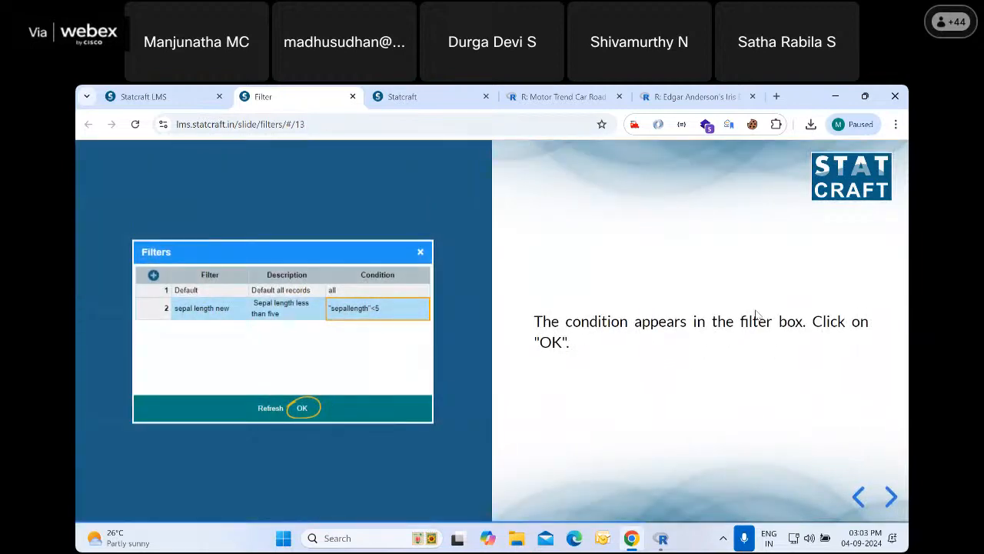
{"action": "left_click", "coordinate": [890, 497]}
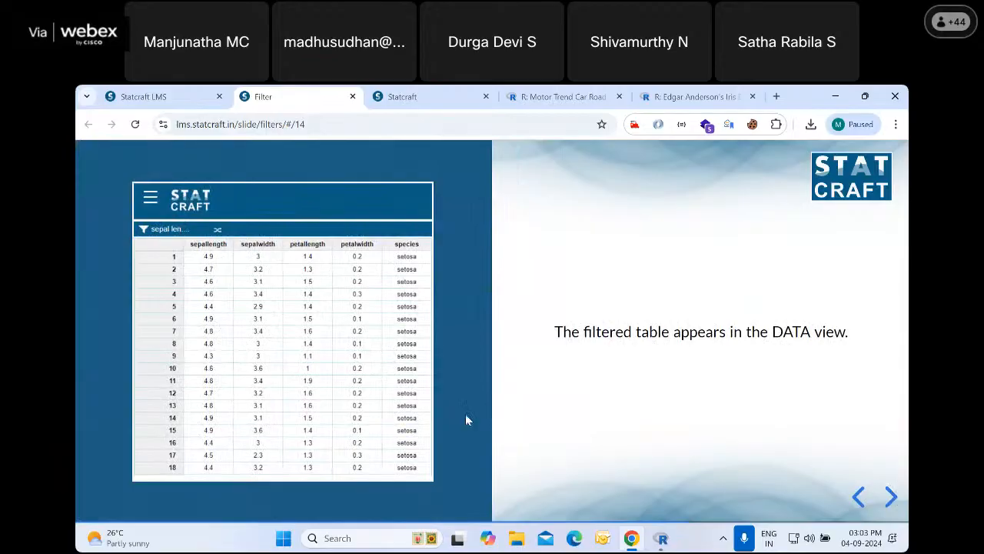
{"action": "left_click", "coordinate": [891, 498]}
{"action": "left_click", "coordinate": [890, 498]}
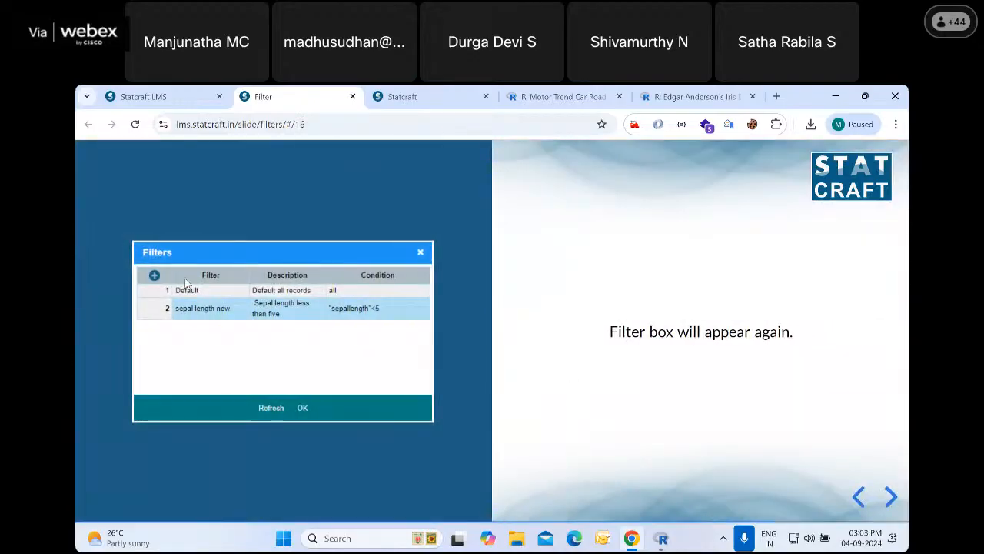
{"action": "left_click", "coordinate": [894, 498]}
{"action": "left_click", "coordinate": [894, 498]}
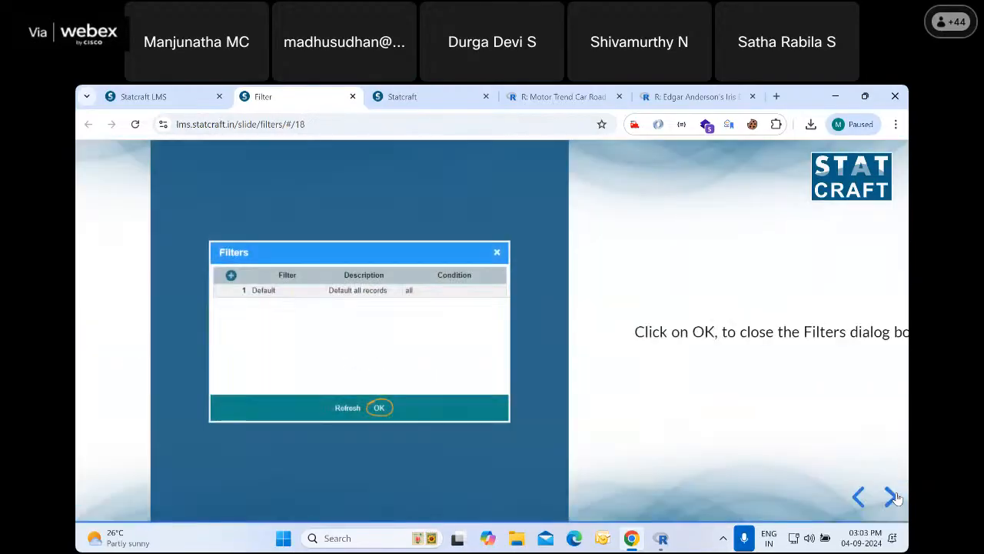
{"action": "left_click", "coordinate": [892, 497]}
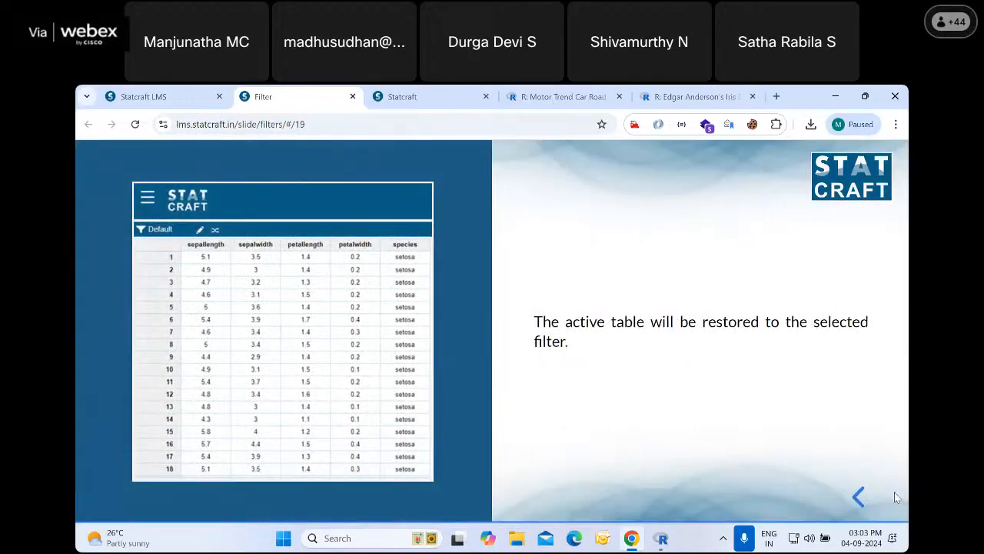
{"action": "left_click", "coordinate": [353, 96]}
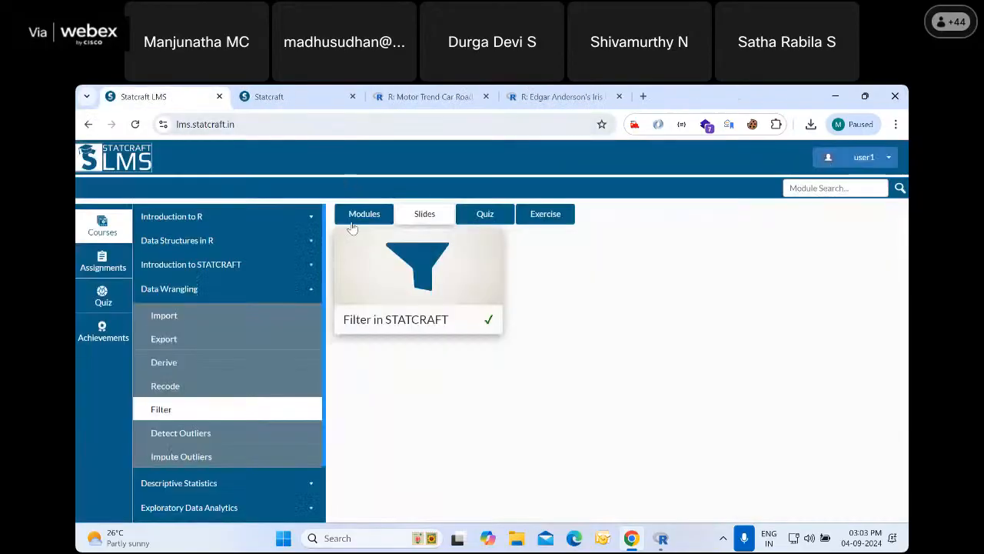
Switch to the Statcraft data page, delete the mpgfilter filter and close the Filters dialog
{"action": "left_click", "coordinate": [336, 100]}
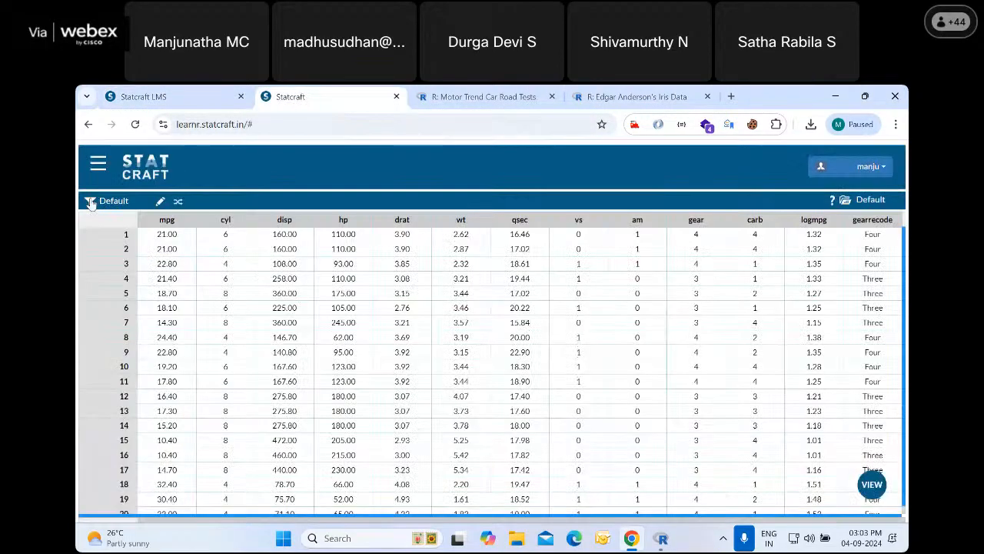
{"action": "left_click", "coordinate": [90, 202]}
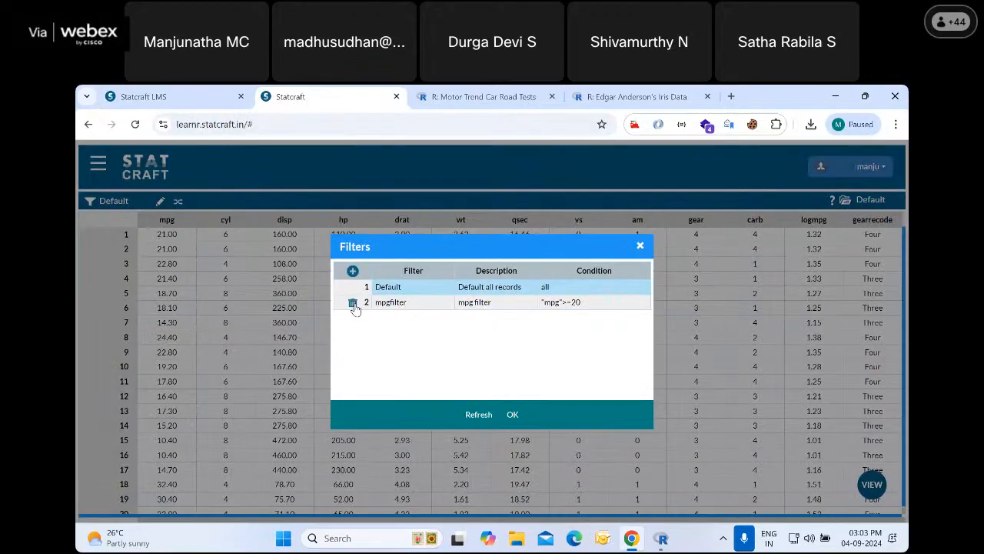
{"action": "left_click", "coordinate": [353, 304]}
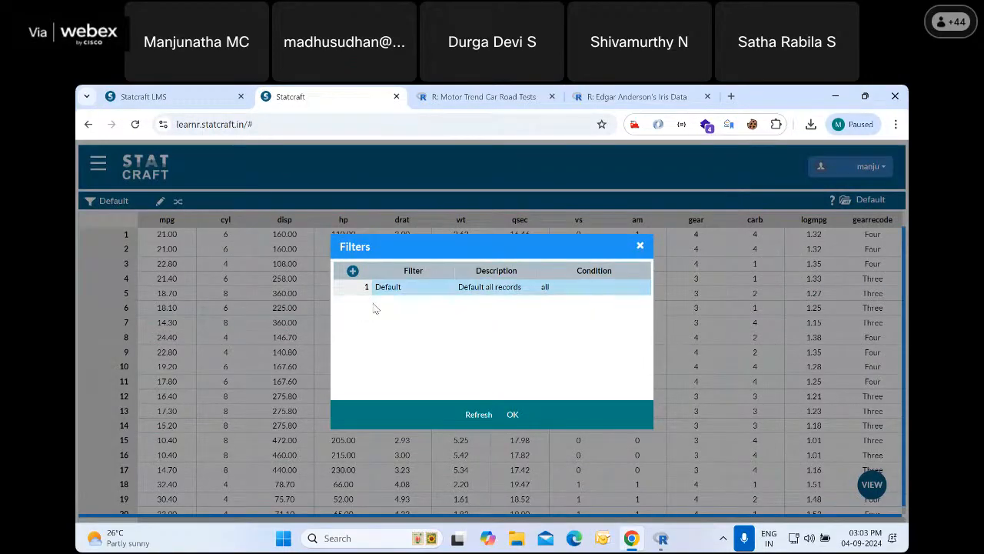
{"action": "left_click", "coordinate": [640, 245]}
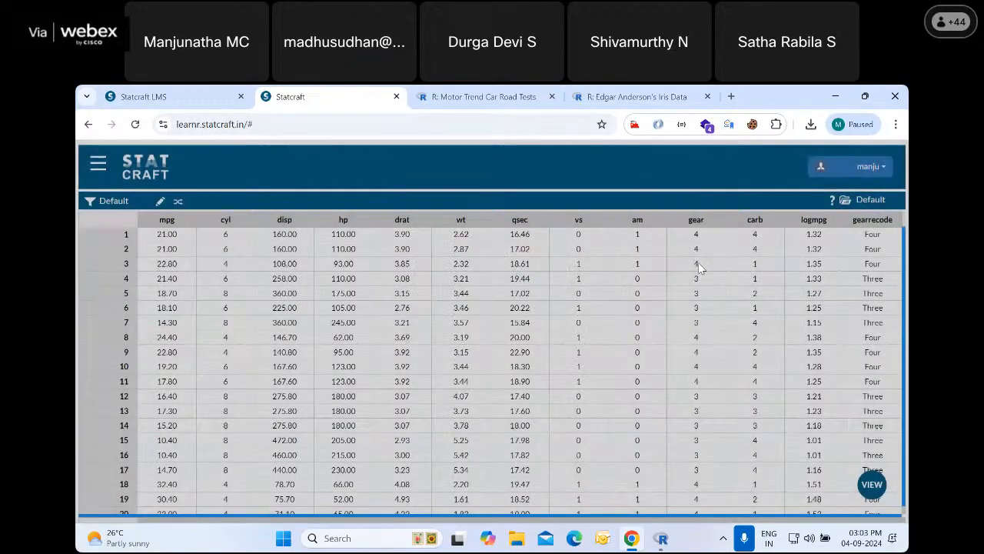
Open the Detect Outliers slides in the LMS and read the definition, objective, dataset description and first instruction
{"action": "left_click", "coordinate": [183, 93]}
{"action": "scroll", "coordinate": [258, 385], "scroll_direction": "down", "scroll_amount": 1}
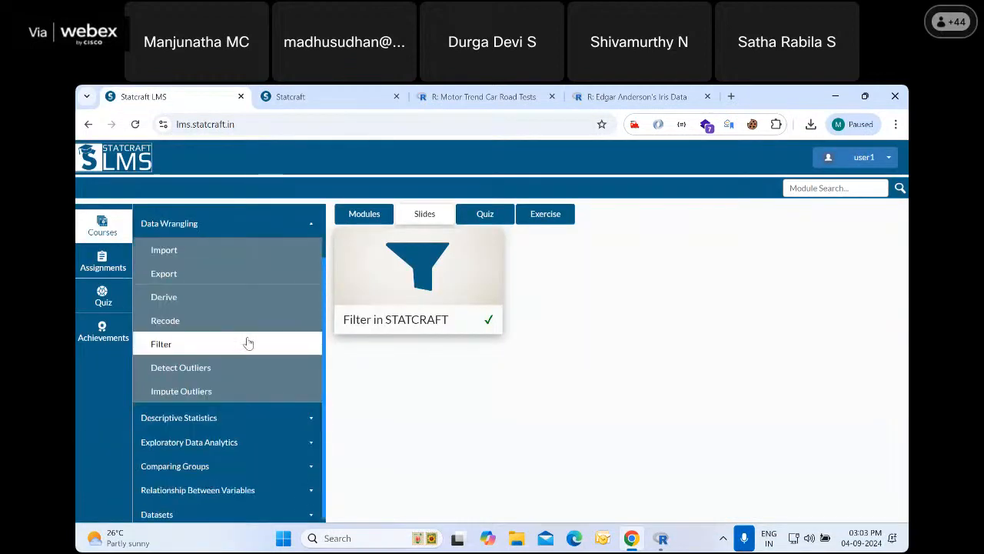
{"action": "left_click", "coordinate": [182, 367]}
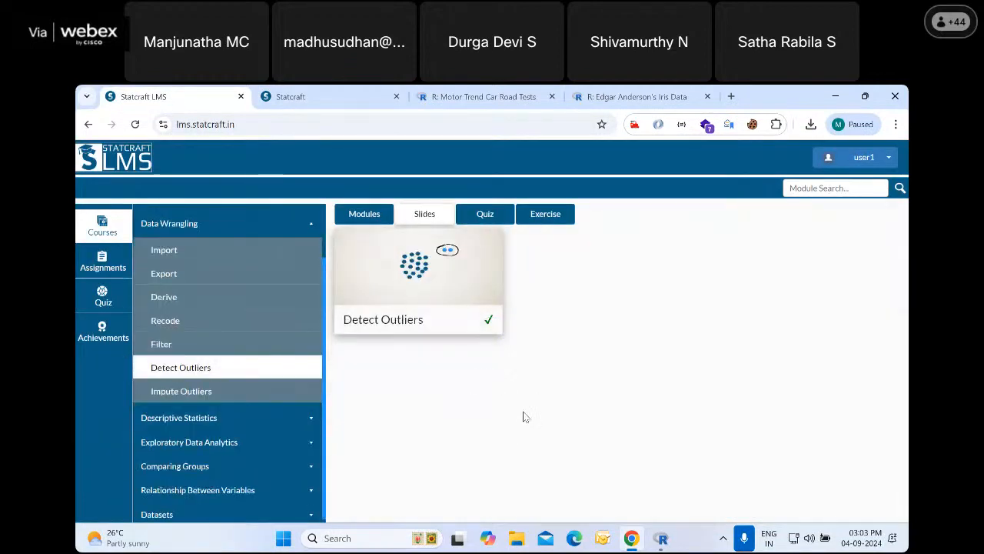
{"action": "left_click", "coordinate": [462, 315]}
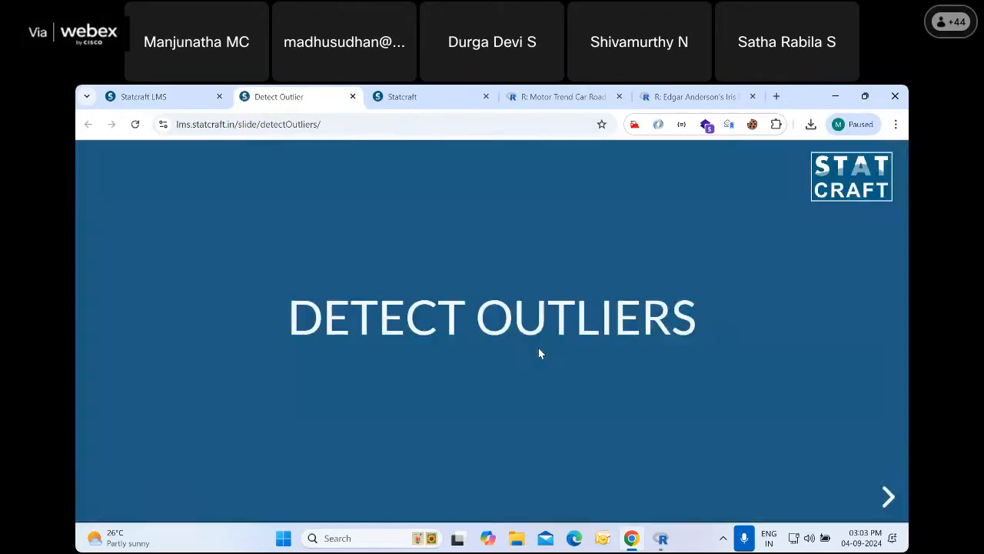
{"action": "left_click", "coordinate": [891, 496]}
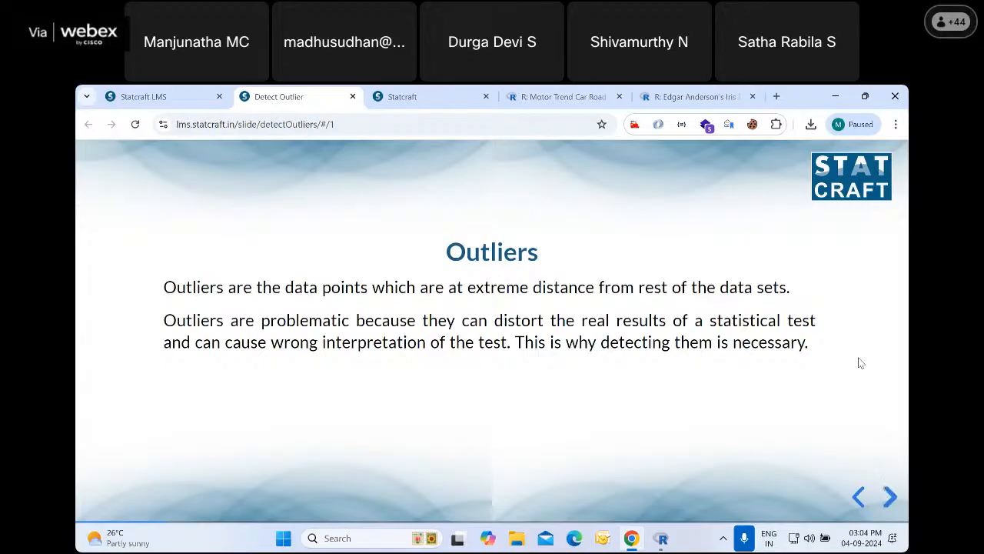
{"action": "left_click", "coordinate": [890, 496]}
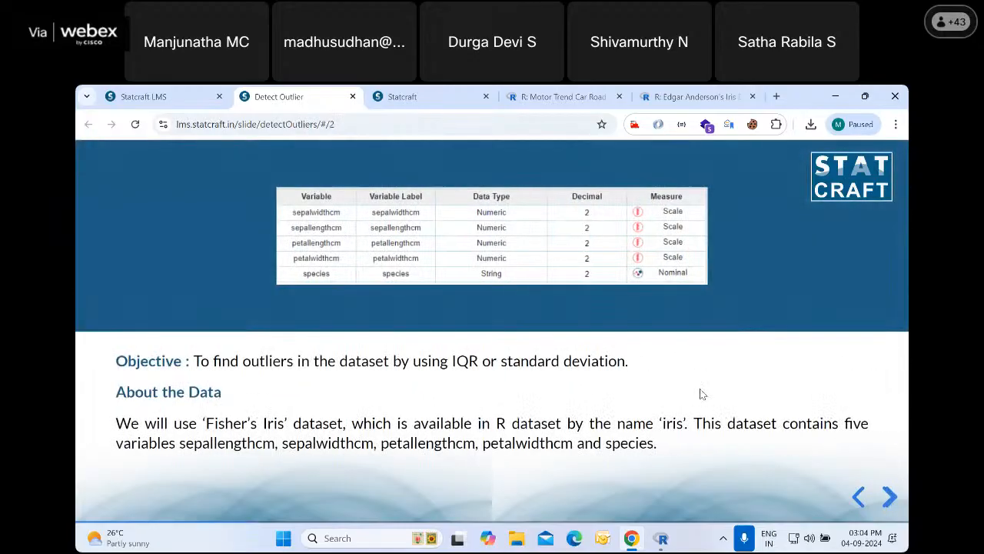
{"action": "left_click", "coordinate": [890, 496]}
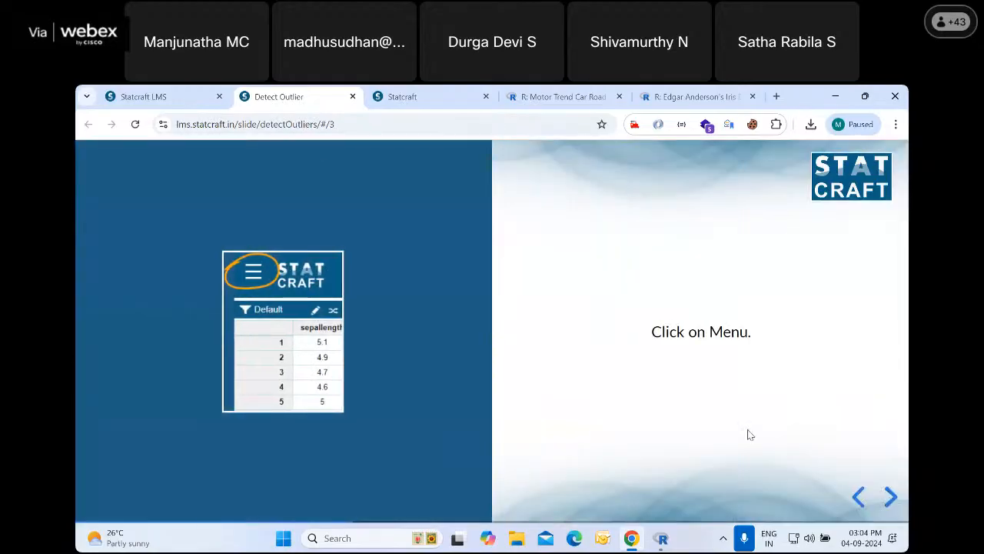
Run Detect Outlier in Statcraft on Miles per gallon with the IQR method and view its R code and outlier table
{"action": "left_click", "coordinate": [392, 96]}
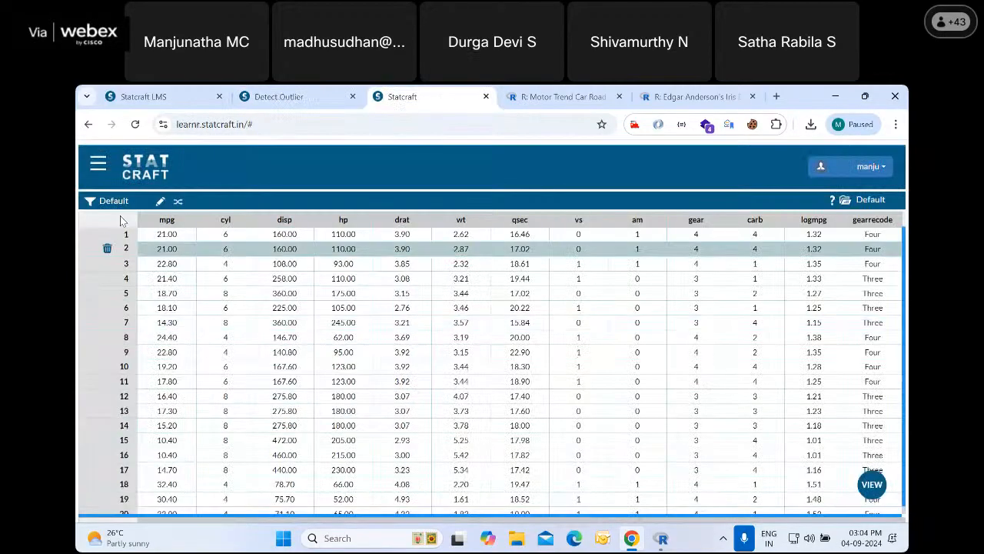
{"action": "left_click", "coordinate": [98, 167]}
{"action": "scroll", "coordinate": [154, 280], "scroll_direction": "up", "scroll_amount": 1}
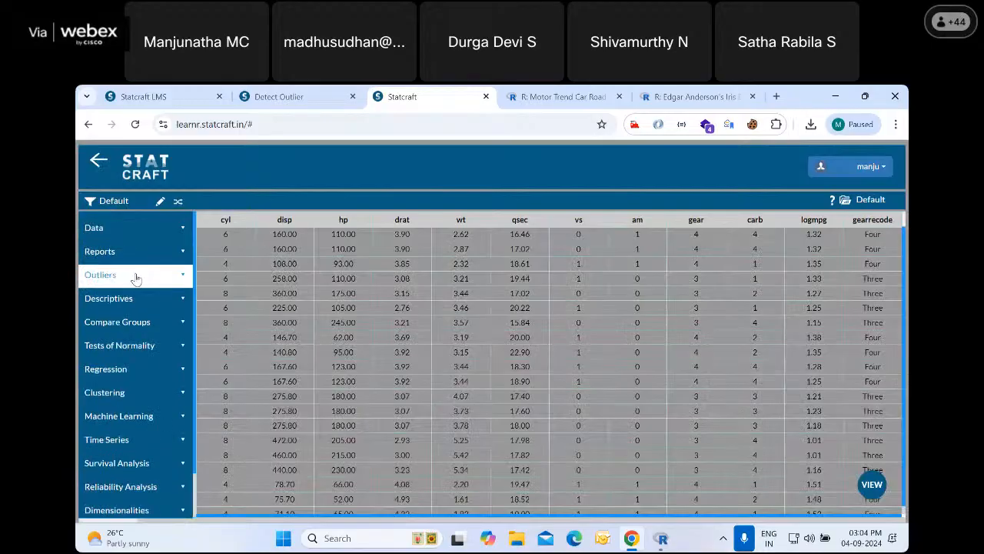
{"action": "left_click", "coordinate": [135, 277]}
{"action": "left_click", "coordinate": [139, 304]}
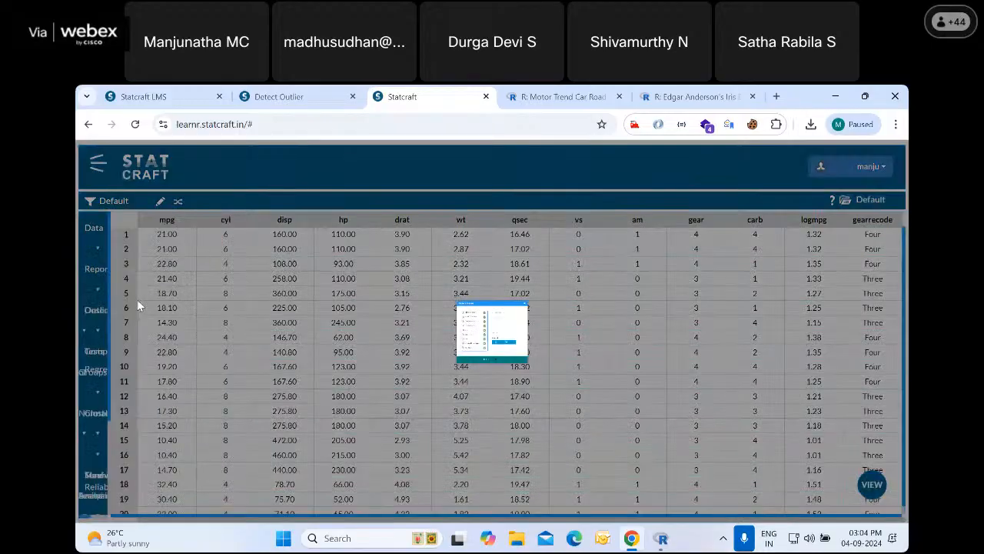
{"action": "left_click", "coordinate": [457, 244]}
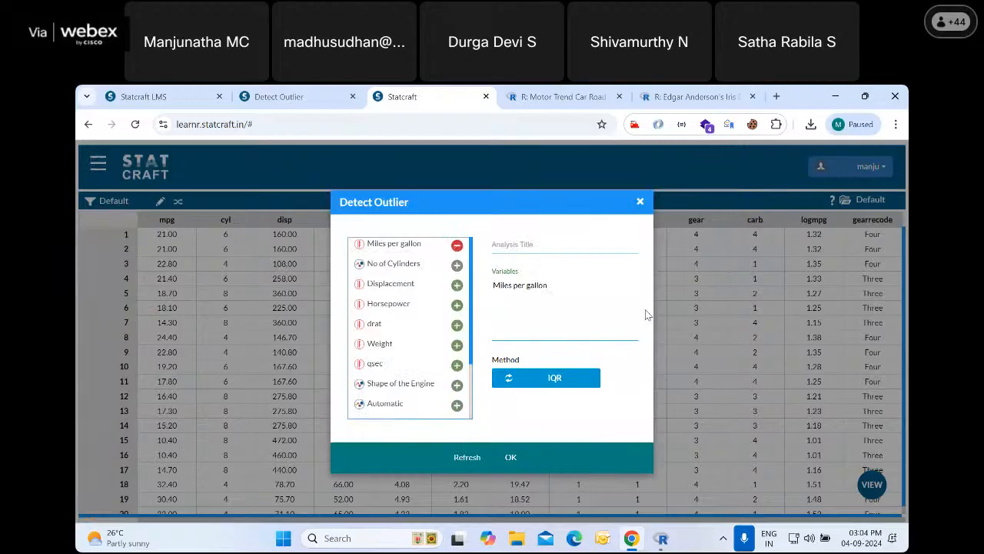
{"action": "left_click", "coordinate": [557, 385]}
{"action": "left_click", "coordinate": [558, 384]}
{"action": "left_click", "coordinate": [510, 458]}
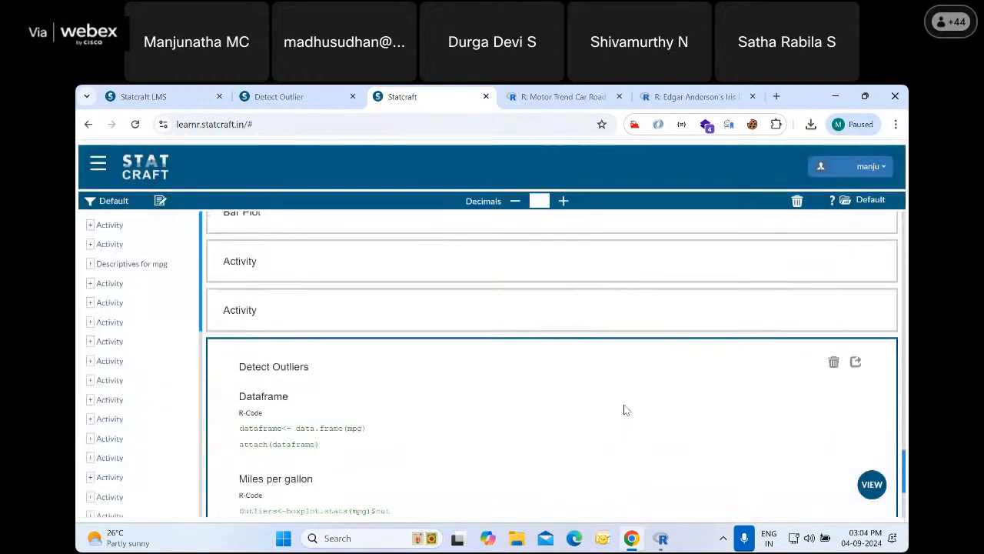
{"action": "scroll", "coordinate": [624, 410], "scroll_direction": "down", "scroll_amount": 2}
{"action": "scroll", "coordinate": [351, 436], "scroll_direction": "down", "scroll_amount": 1}
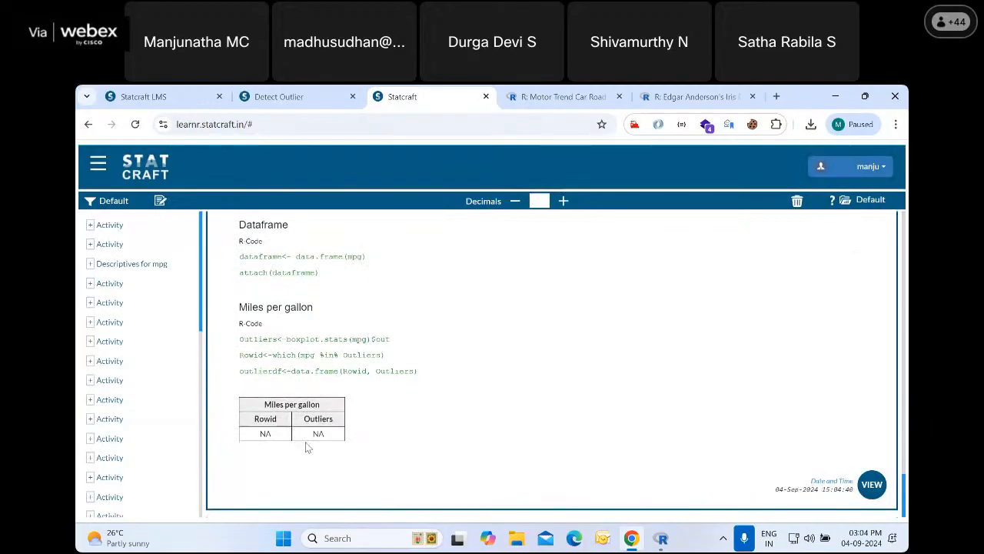
Run Detect Outlier with the IQR method on Displacement, Horsepower, drat and Weight in place of Miles per gallon
{"action": "left_click", "coordinate": [98, 166]}
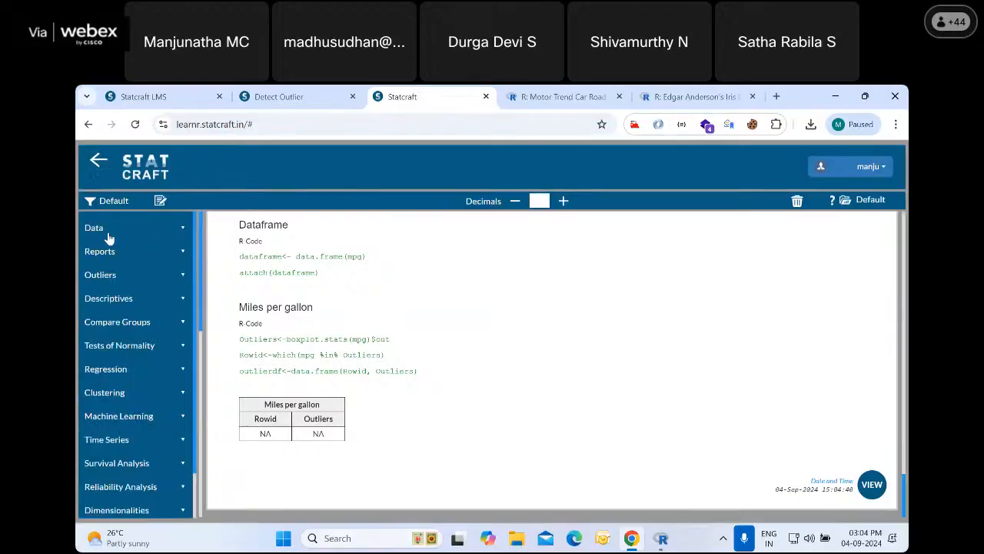
{"action": "left_click", "coordinate": [103, 274]}
{"action": "left_click", "coordinate": [120, 300]}
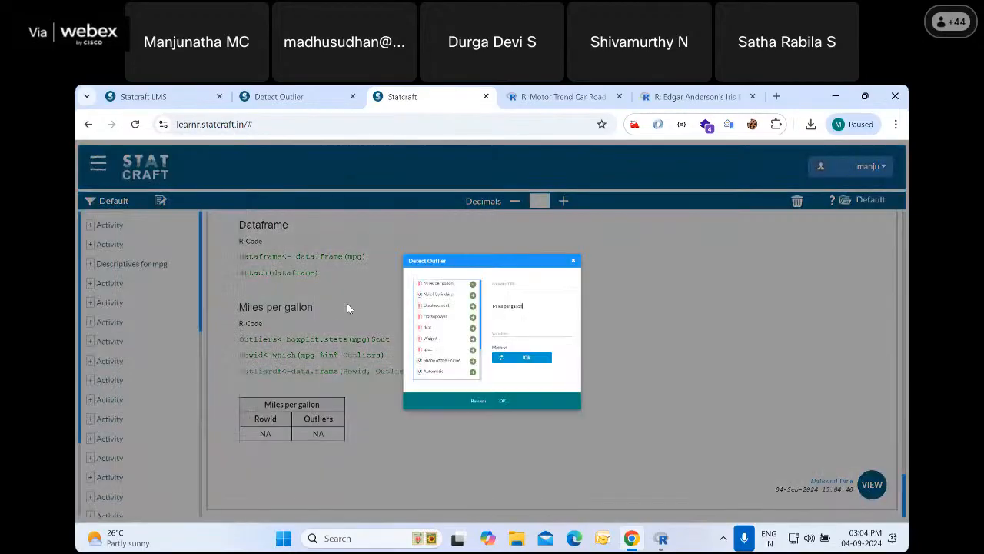
{"action": "left_click", "coordinate": [457, 246]}
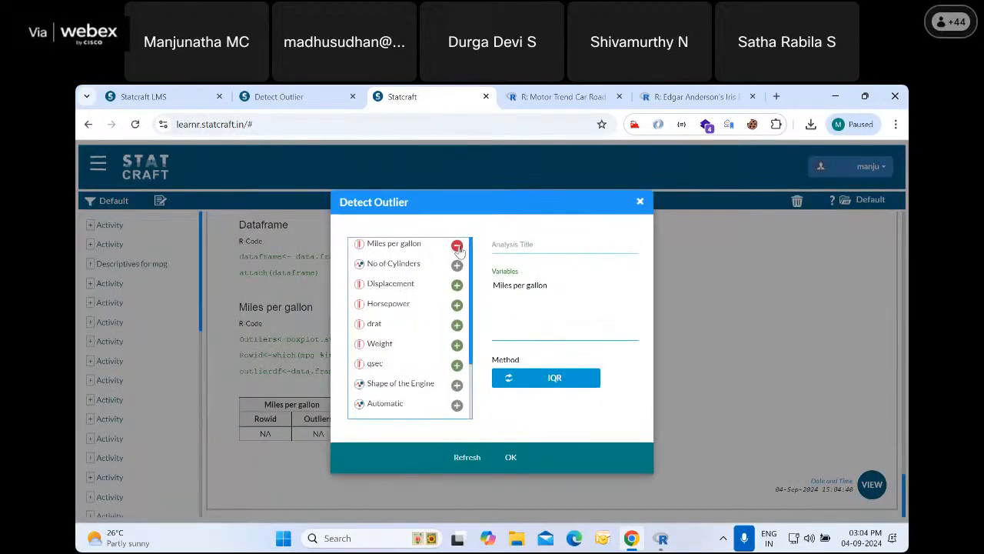
{"action": "left_click", "coordinate": [457, 285]}
{"action": "left_click", "coordinate": [456, 304]}
{"action": "left_click", "coordinate": [457, 324]}
{"action": "left_click", "coordinate": [456, 344]}
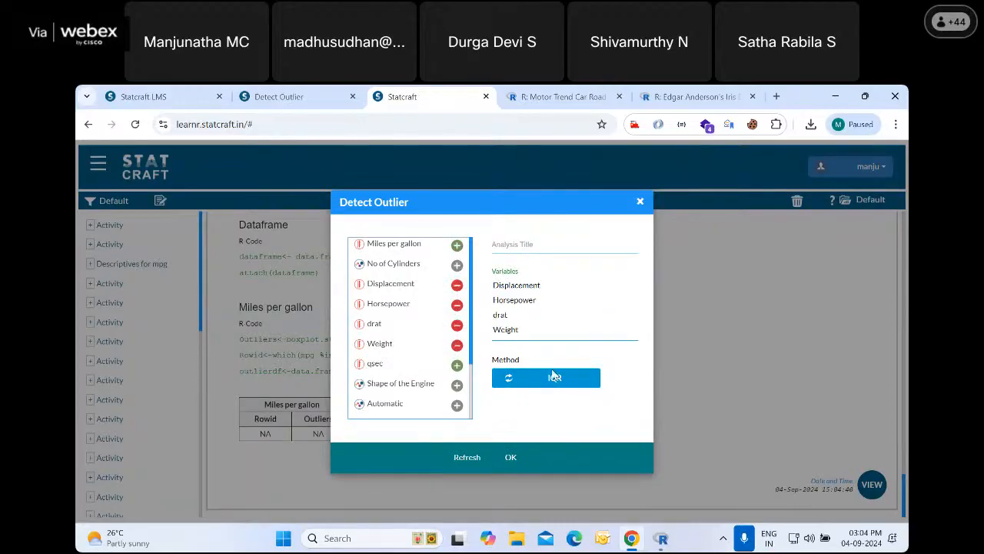
{"action": "left_click", "coordinate": [511, 458]}
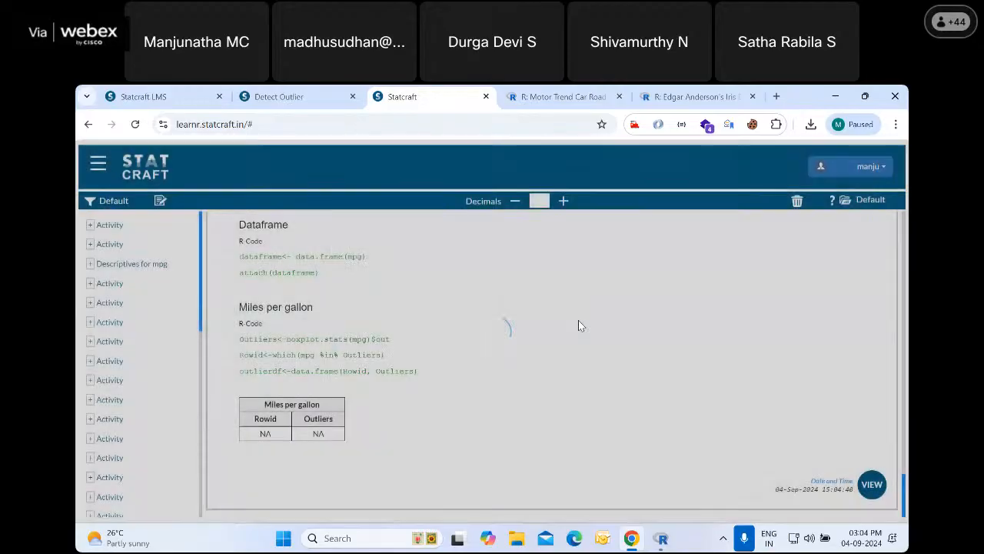
Examine the row ID and value in the Horsepower outlier table, and locate that hp value in the data table
{"action": "scroll", "coordinate": [452, 338], "scroll_direction": "down", "scroll_amount": 5}
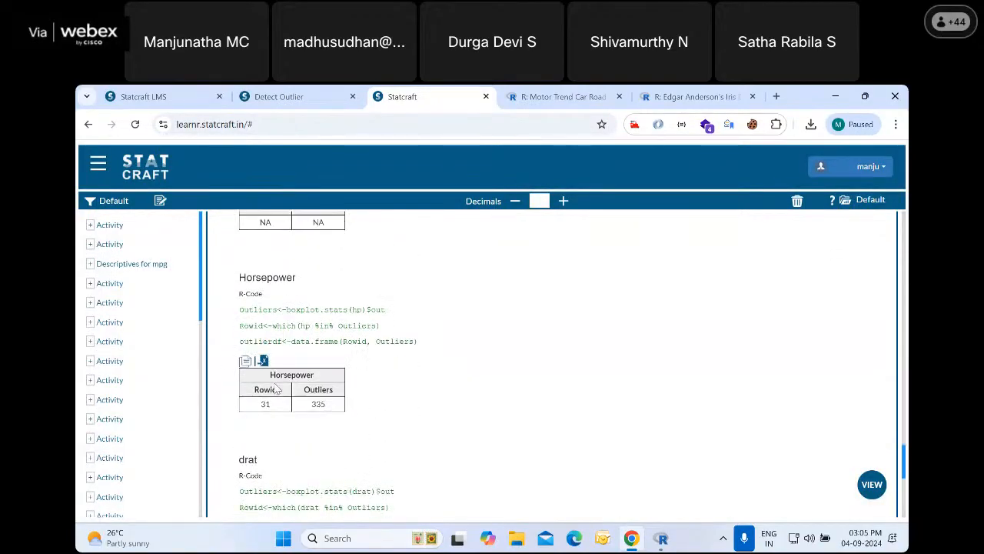
{"action": "left_click_drag", "start_coordinate": [261, 404], "coordinate": [272, 404]}
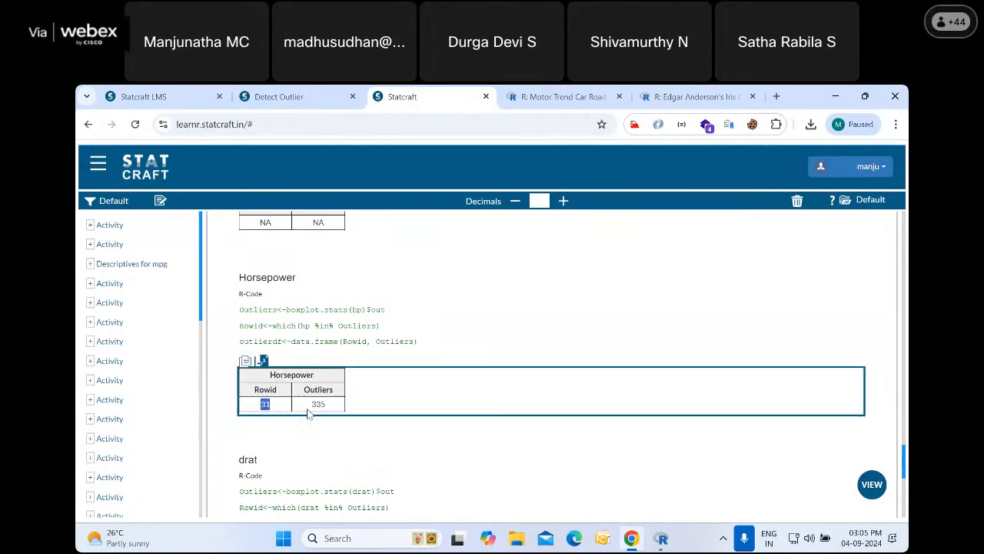
{"action": "left_click", "coordinate": [312, 406]}
{"action": "double_click", "coordinate": [313, 407]}
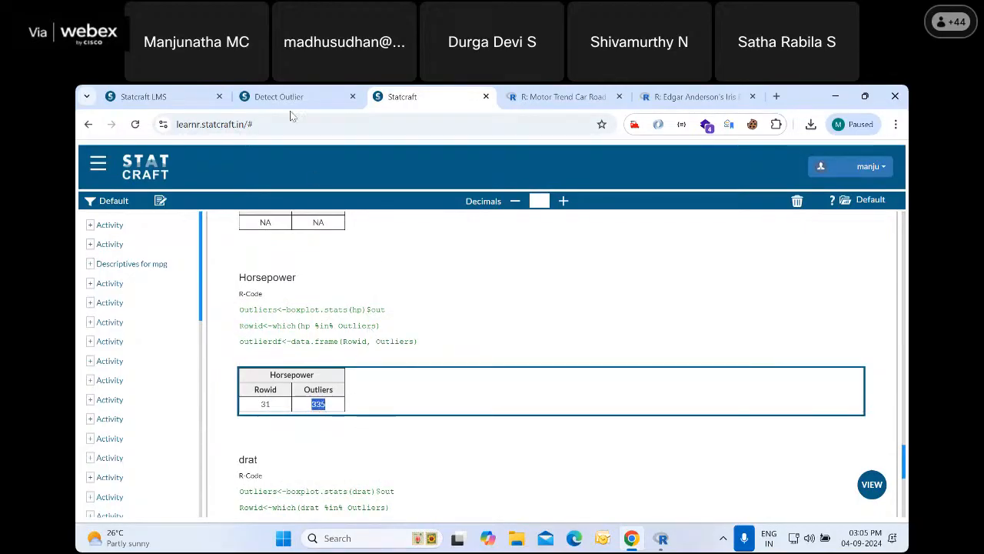
{"action": "left_click", "coordinate": [872, 483]}
{"action": "left_click", "coordinate": [792, 442]}
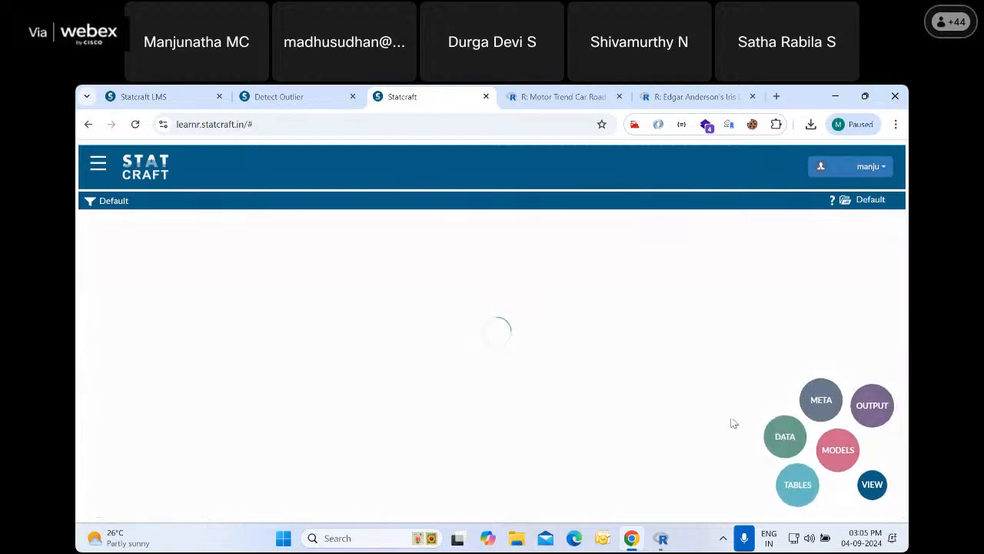
{"action": "scroll", "coordinate": [385, 400], "scroll_direction": "down", "scroll_amount": 3}
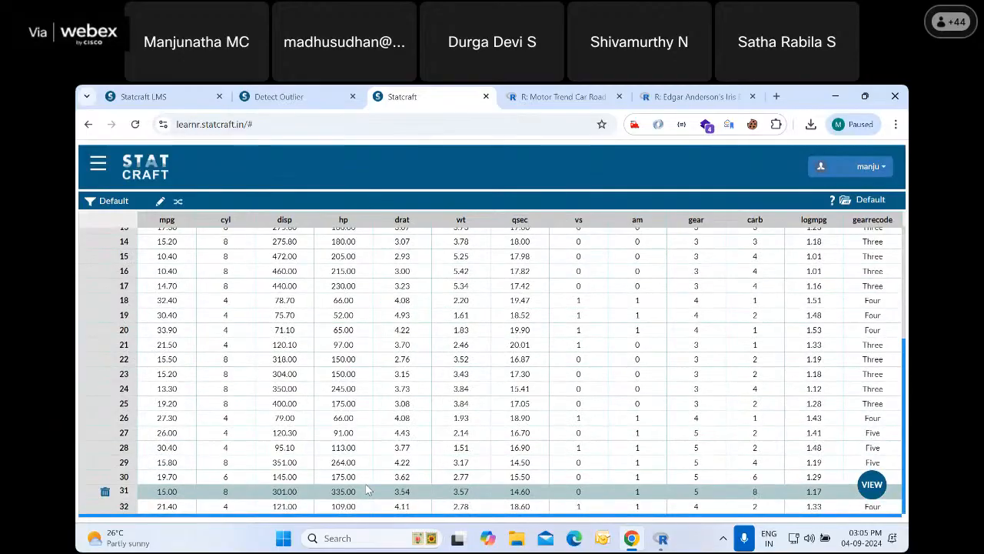
{"action": "left_click_drag", "start_coordinate": [334, 490], "coordinate": [361, 497]}
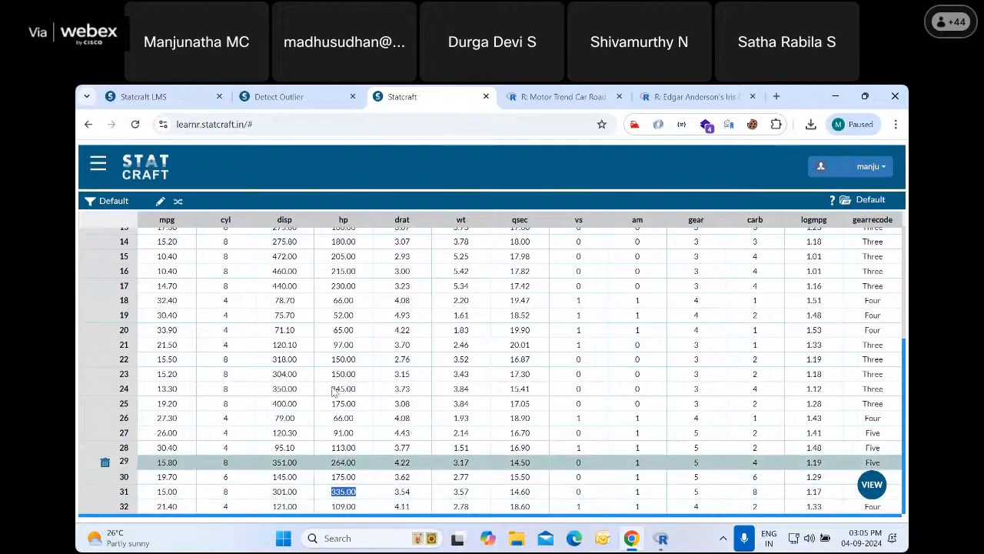
Run Impute Outlier on Horsepower with the IQR method and NULL as the impute option
{"action": "left_click", "coordinate": [99, 166]}
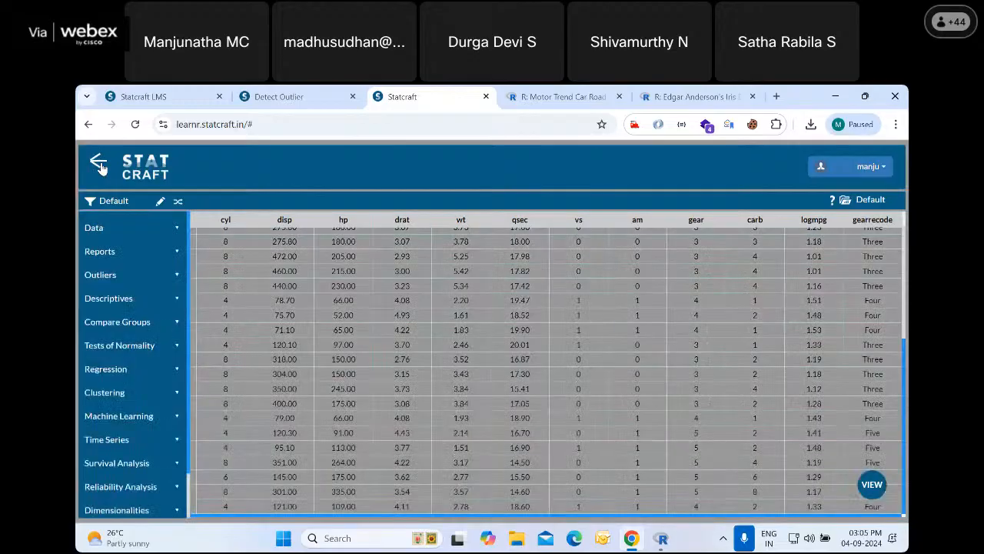
{"action": "left_click", "coordinate": [108, 275]}
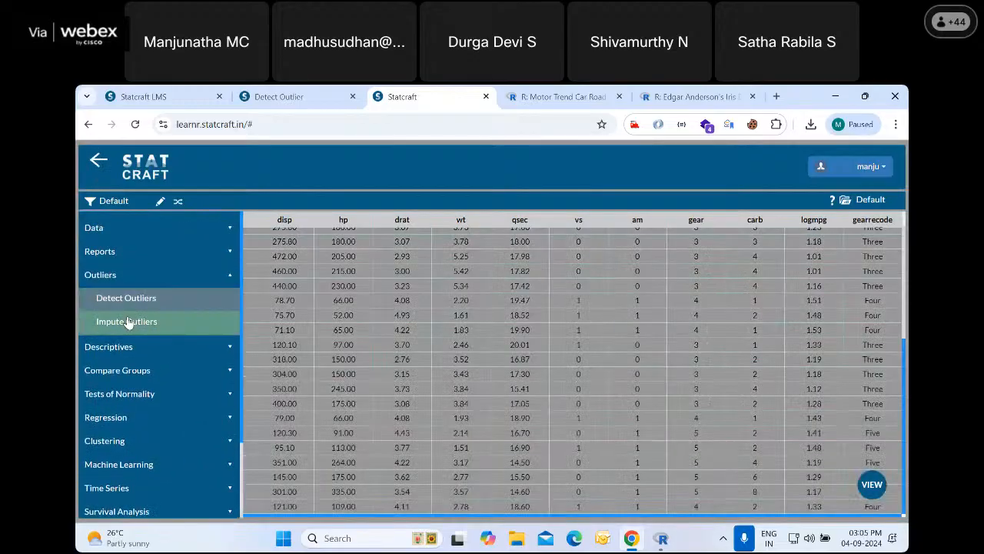
{"action": "left_click", "coordinate": [127, 320]}
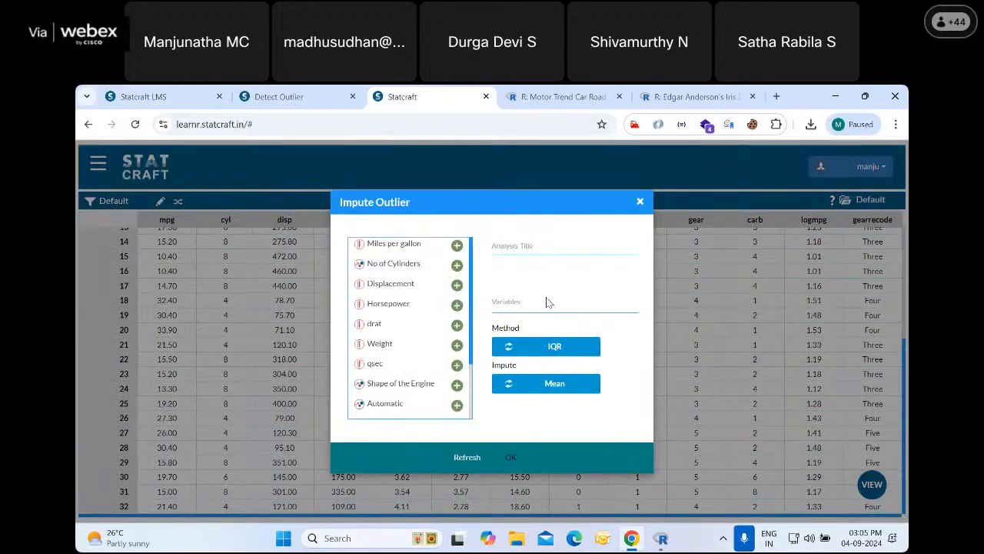
{"action": "left_click", "coordinate": [457, 305]}
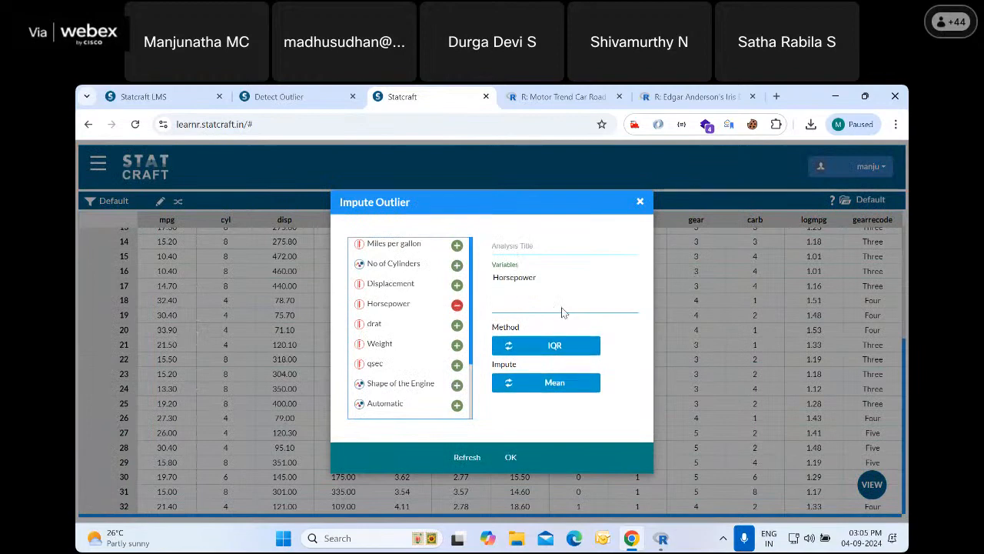
{"action": "left_click", "coordinate": [555, 389]}
{"action": "left_click", "coordinate": [563, 387]}
{"action": "left_click", "coordinate": [567, 388]}
{"action": "left_click", "coordinate": [571, 390]}
{"action": "left_click", "coordinate": [569, 390]}
{"action": "left_click", "coordinate": [569, 391]}
{"action": "left_click", "coordinate": [569, 388]}
{"action": "left_click", "coordinate": [568, 389]}
{"action": "left_click", "coordinate": [569, 388]}
{"action": "left_click", "coordinate": [569, 389]}
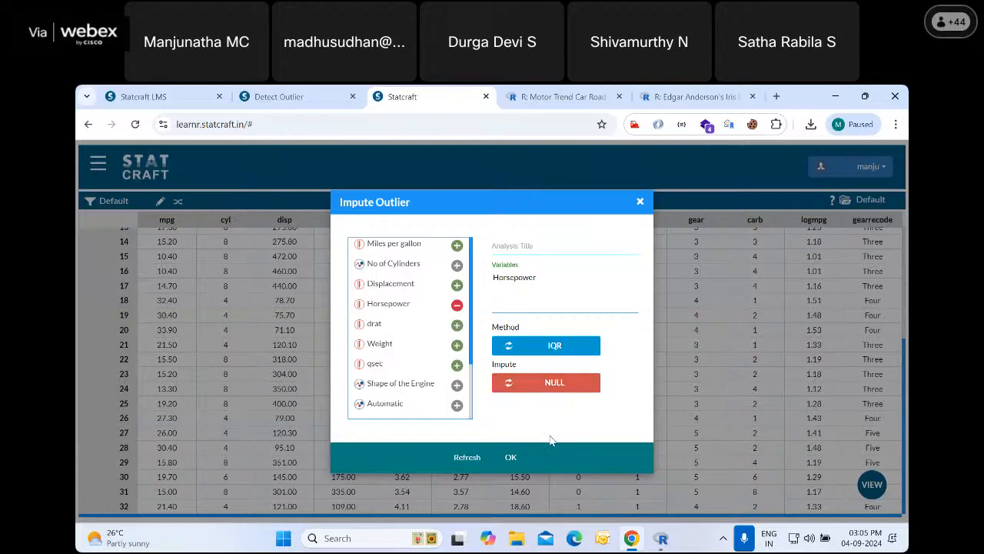
{"action": "left_click", "coordinate": [512, 458]}
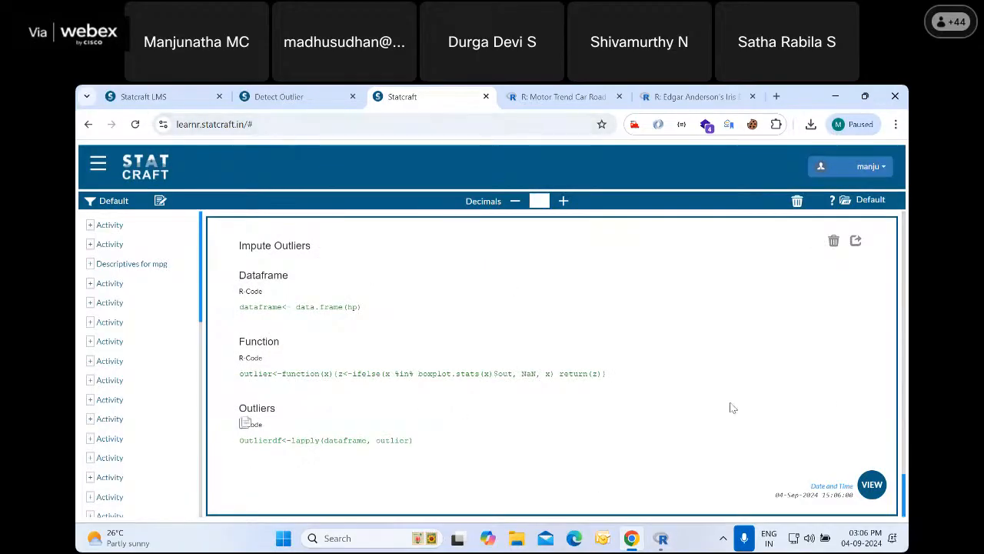
Open the data table, check hp in row 31, and bring the imputed hp_1 column into view
{"action": "left_click", "coordinate": [872, 482]}
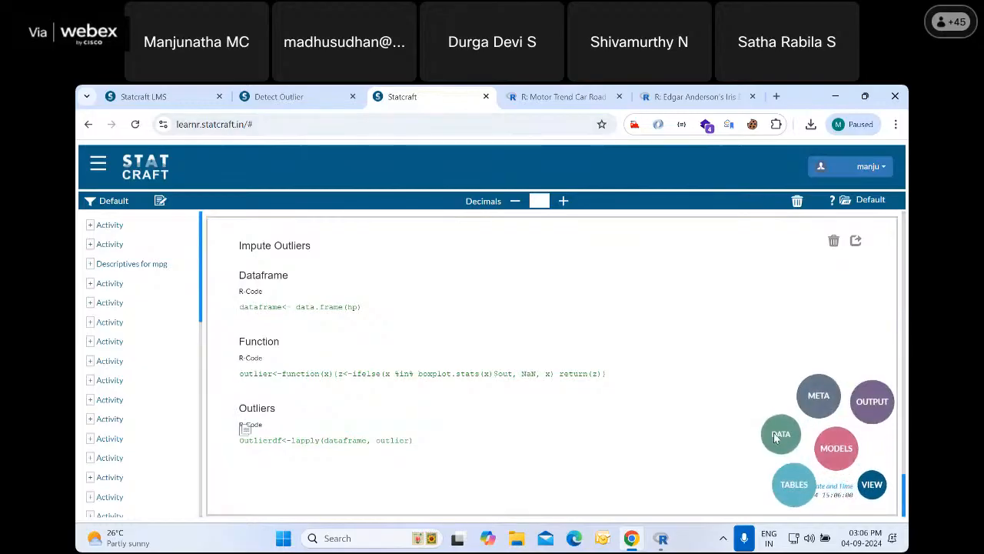
{"action": "left_click", "coordinate": [775, 433]}
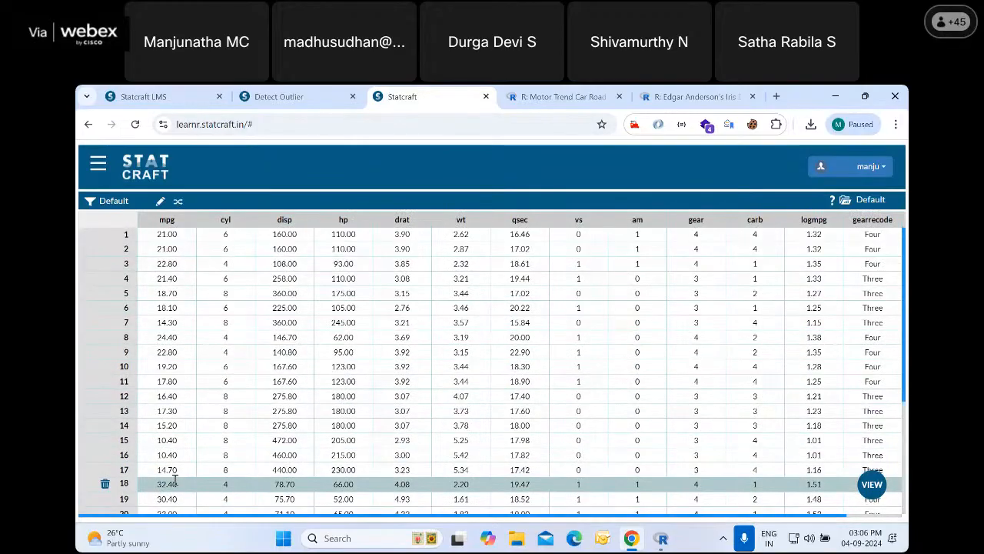
{"action": "scroll", "coordinate": [175, 482], "scroll_direction": "down", "scroll_amount": 3}
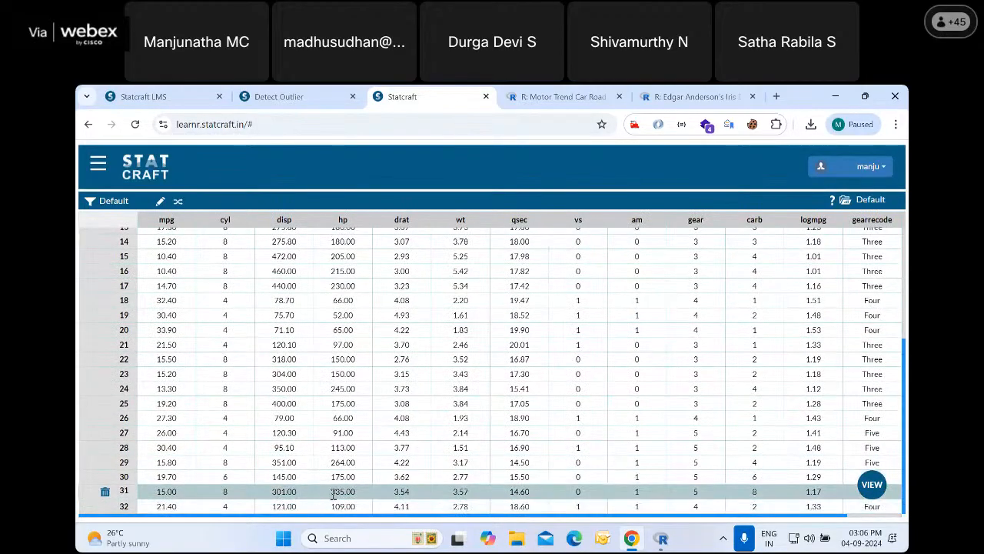
{"action": "left_click_drag", "start_coordinate": [334, 490], "coordinate": [884, 518]}
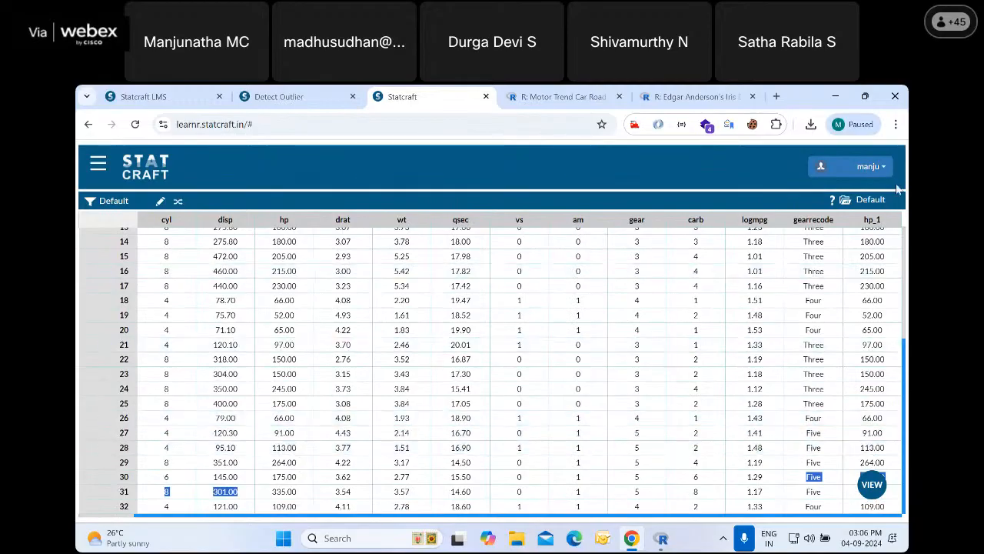
Enlarge the browser page and inspect the hp_1 column of the data table, checking row 31 for the imputed value
{"action": "left_click", "coordinate": [895, 124]}
{"action": "left_click", "coordinate": [860, 365]}
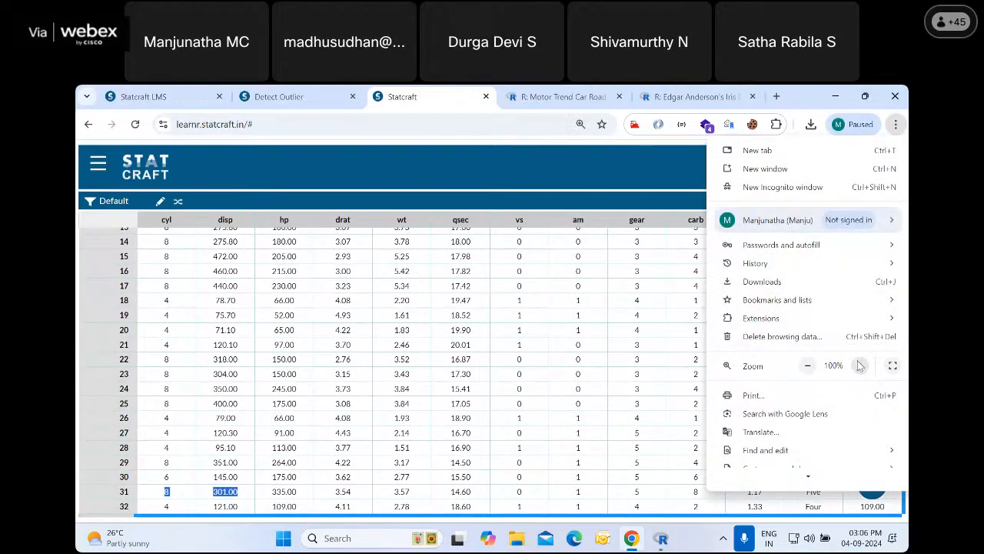
{"action": "scroll", "coordinate": [604, 408], "scroll_direction": "down", "scroll_amount": 2}
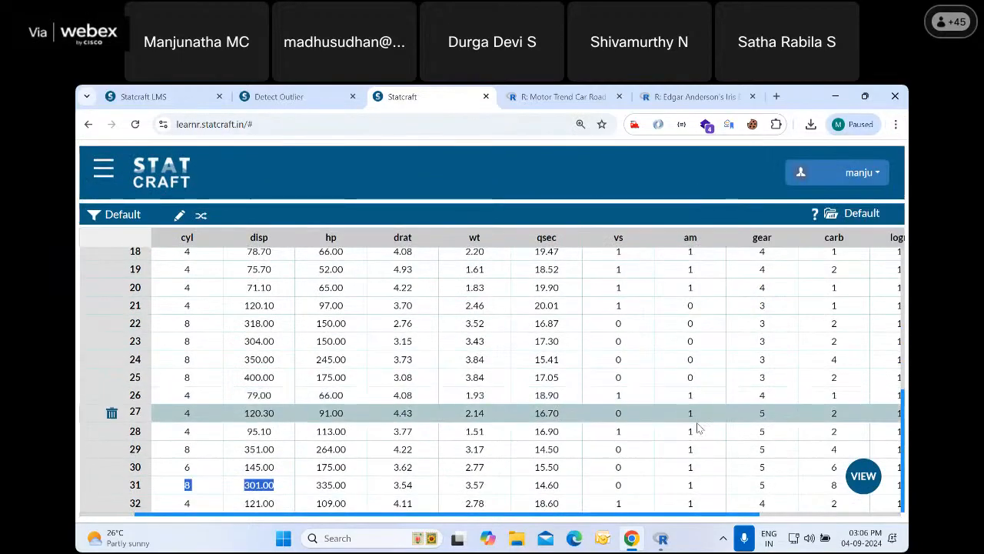
{"action": "left_click_drag", "start_coordinate": [747, 509], "coordinate": [772, 512]}
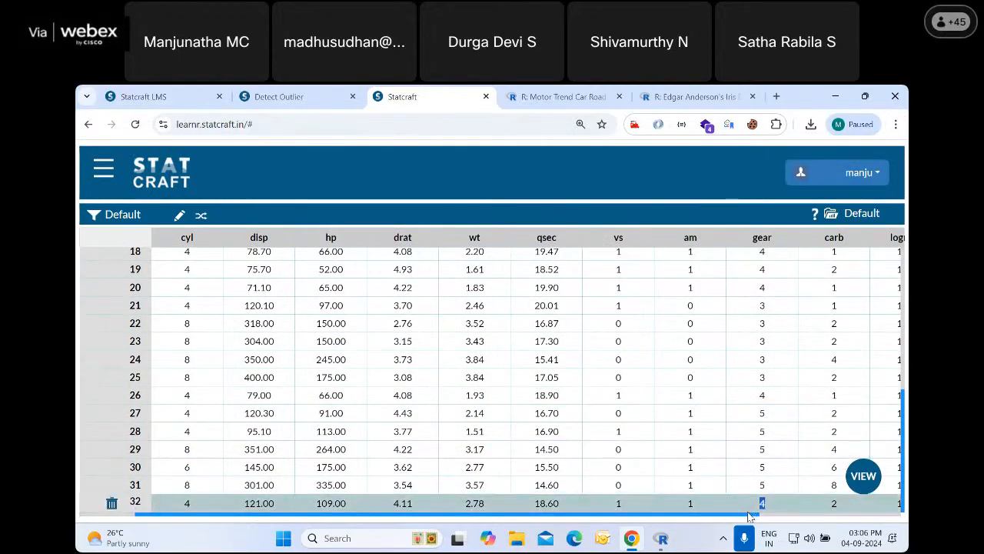
{"action": "left_click_drag", "start_coordinate": [749, 515], "coordinate": [904, 509]}
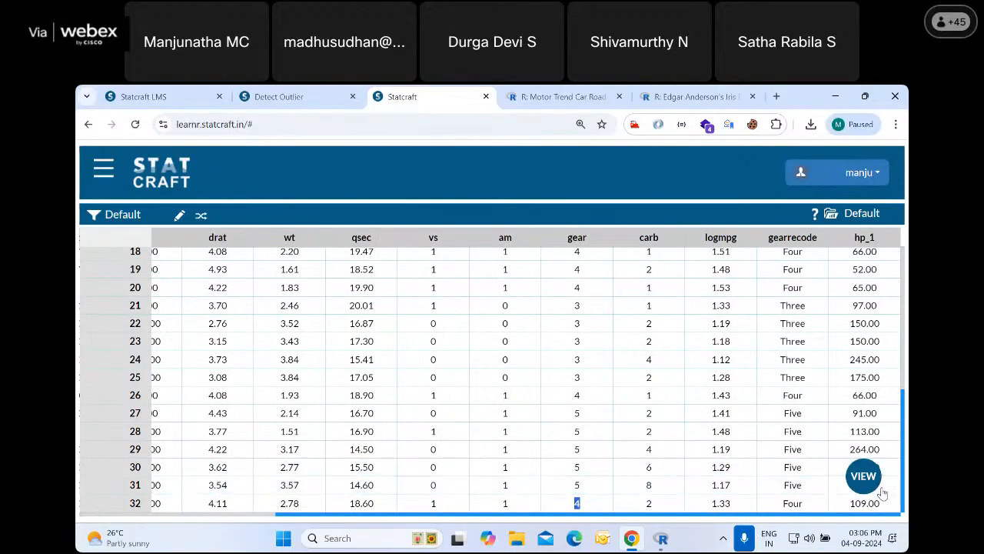
{"action": "scroll", "coordinate": [891, 494], "scroll_direction": "up", "scroll_amount": 1}
{"action": "scroll", "coordinate": [890, 493], "scroll_direction": "down", "scroll_amount": 1}
{"action": "scroll", "coordinate": [890, 493], "scroll_direction": "up", "scroll_amount": 1}
{"action": "scroll", "coordinate": [890, 494], "scroll_direction": "down", "scroll_amount": 1}
{"action": "scroll", "coordinate": [890, 493], "scroll_direction": "down", "scroll_amount": 1}
{"action": "scroll", "coordinate": [890, 494], "scroll_direction": "up", "scroll_amount": 1}
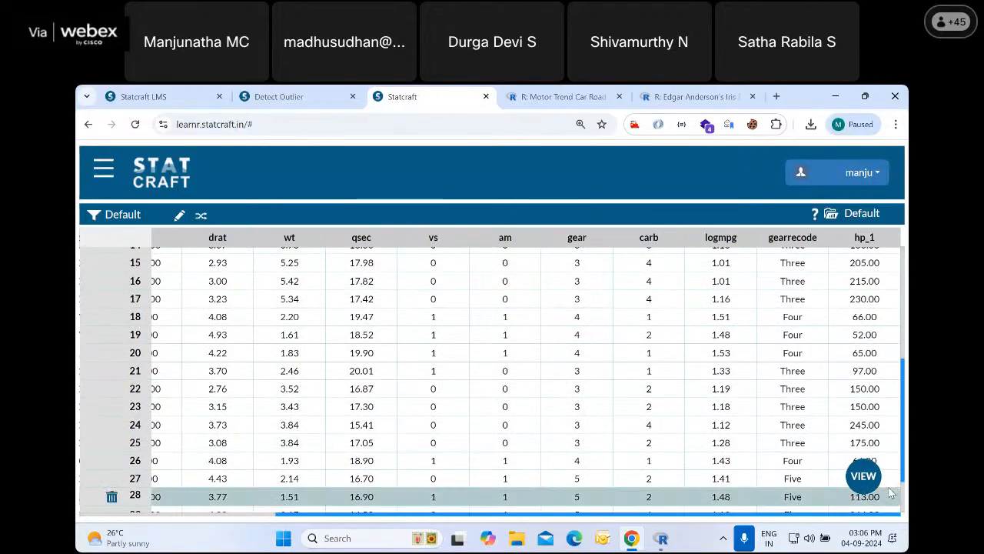
{"action": "left_click_drag", "start_coordinate": [904, 468], "coordinate": [905, 490]}
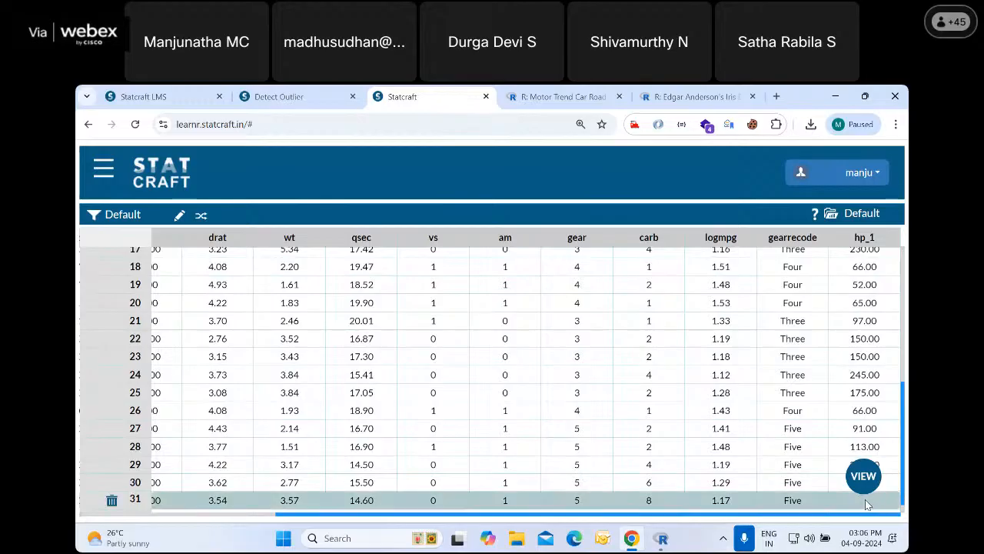
{"action": "scroll", "coordinate": [905, 398], "scroll_direction": "up", "scroll_amount": 3}
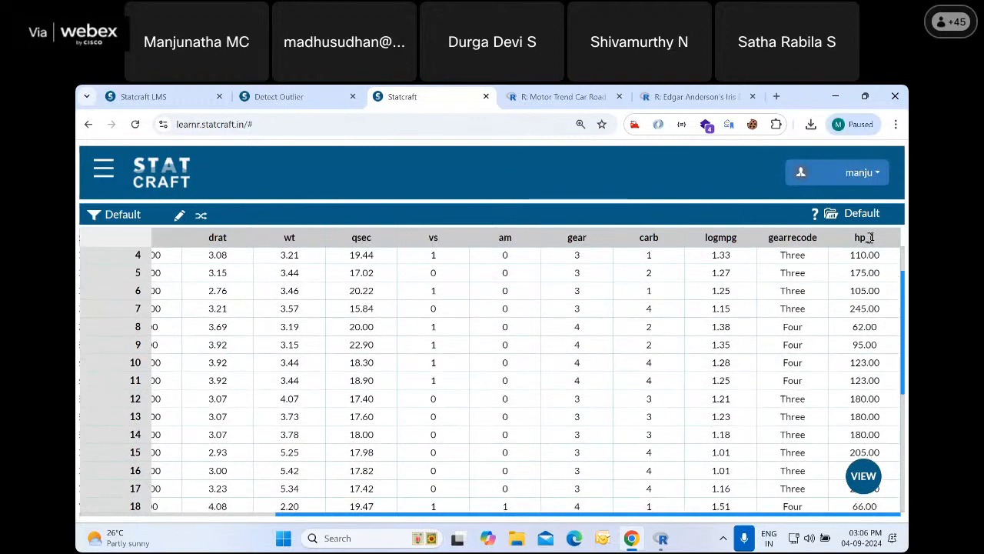
Close the Detect Outlier slides and open the Impute Outliers slides from Data Wrangling in the Statcraft LMS
{"action": "left_click", "coordinate": [299, 93]}
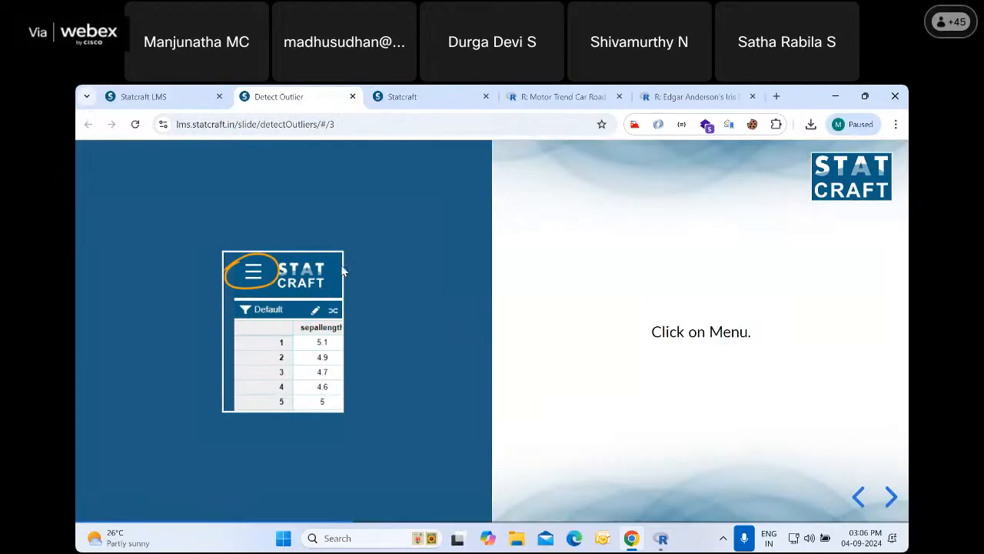
{"action": "left_click", "coordinate": [353, 96]}
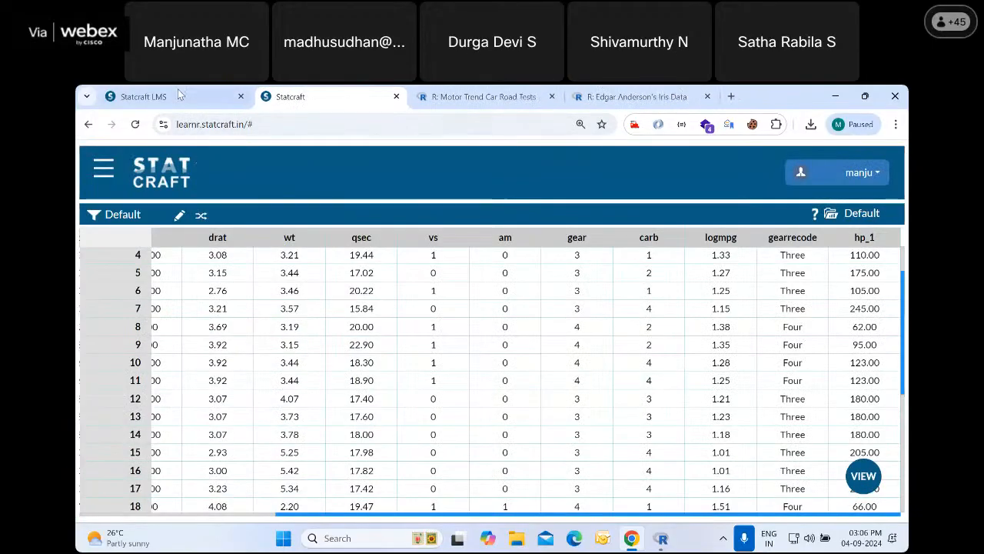
{"action": "left_click", "coordinate": [177, 91]}
{"action": "left_click", "coordinate": [182, 392]}
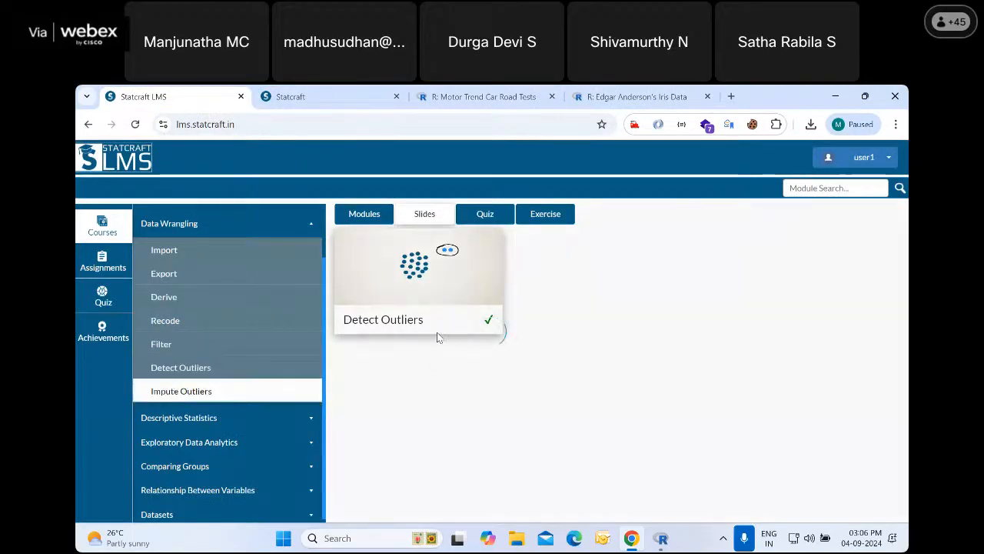
{"action": "left_click", "coordinate": [416, 273]}
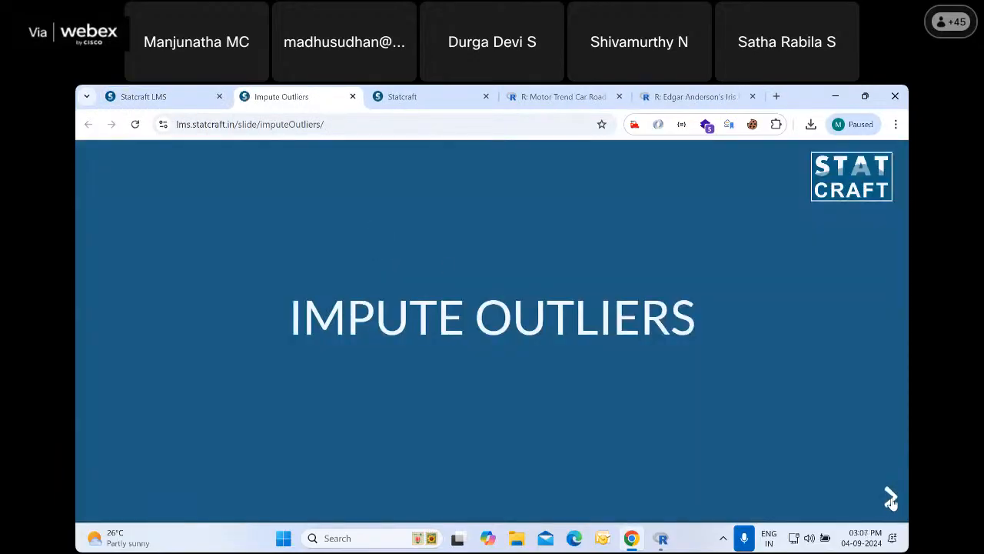
Go through the Impute Outliers slides on outliers, the objective, the iris data and the steps to reach the Impute Outlier dialog
{"action": "left_click", "coordinate": [890, 497]}
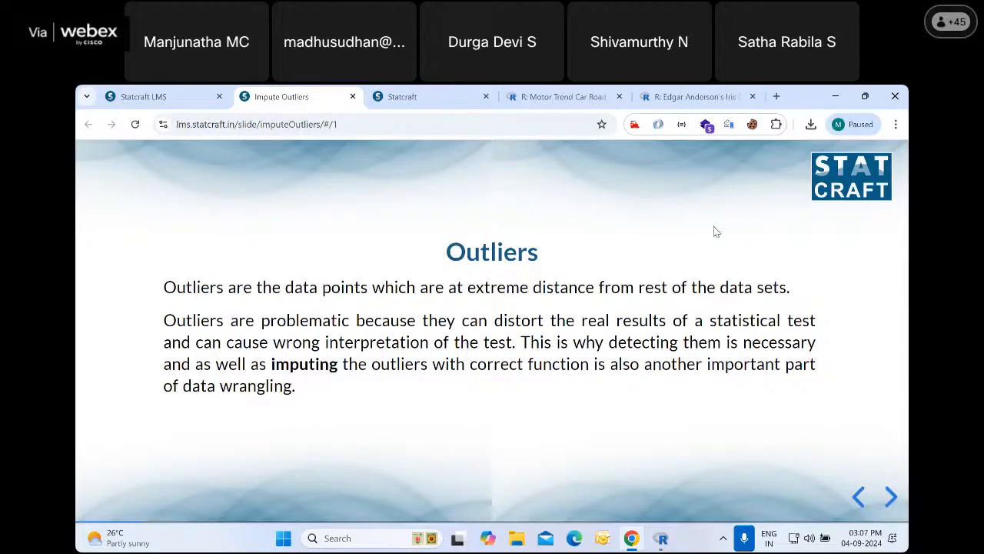
{"action": "left_click", "coordinate": [890, 498]}
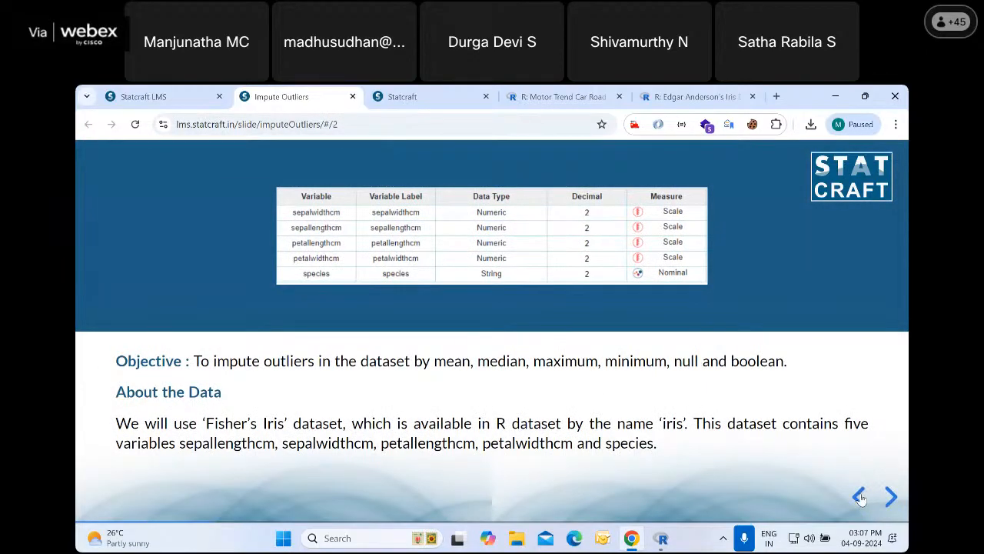
{"action": "left_click", "coordinate": [858, 497]}
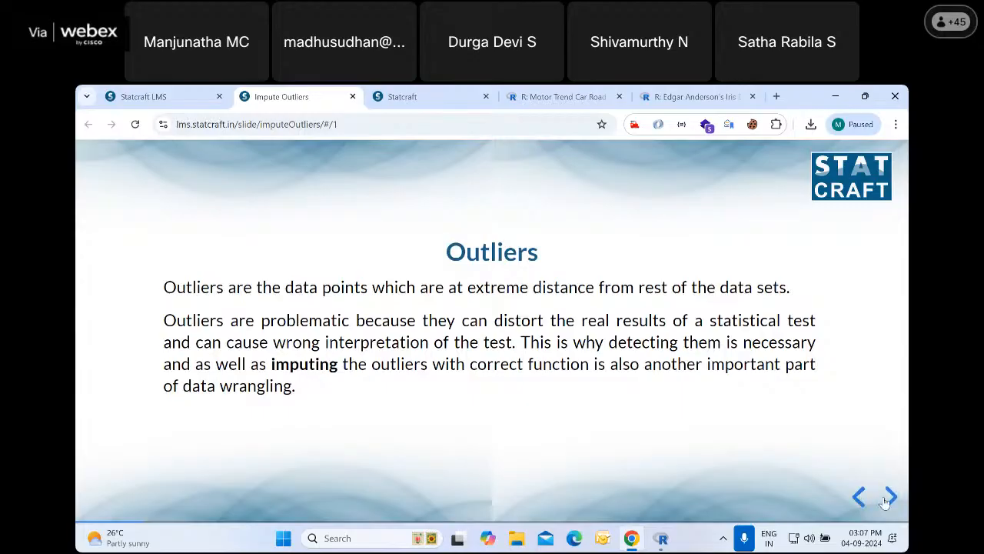
{"action": "left_click", "coordinate": [890, 497]}
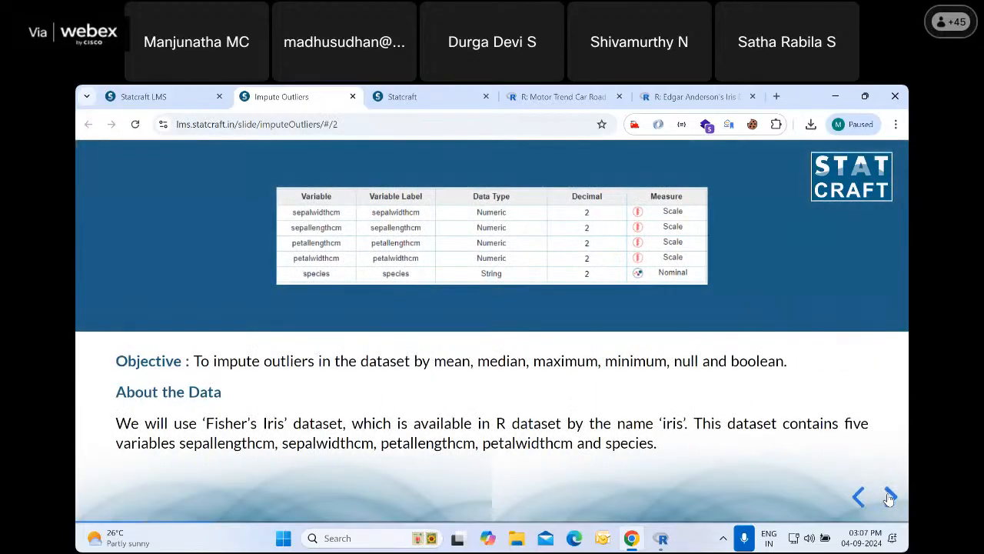
{"action": "left_click", "coordinate": [889, 496]}
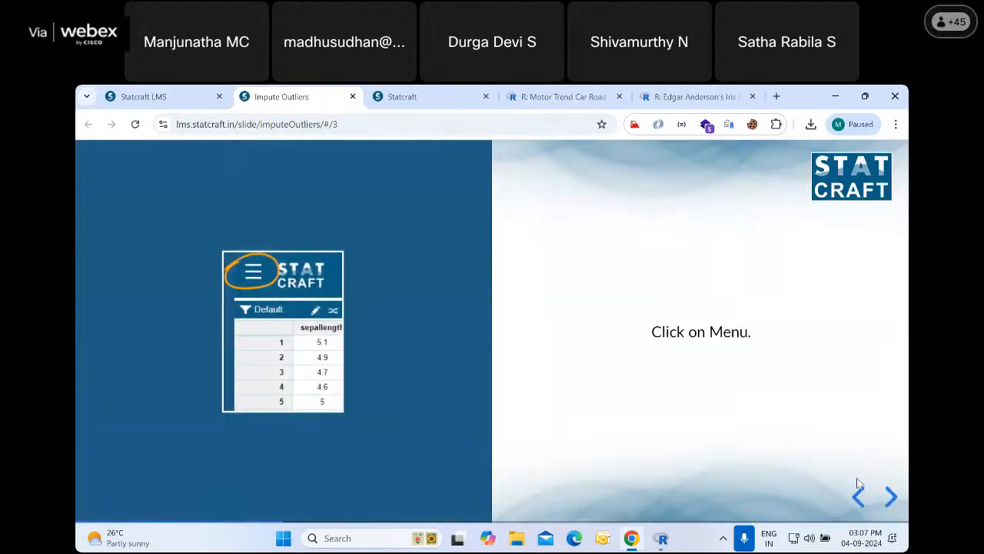
{"action": "left_click", "coordinate": [890, 497]}
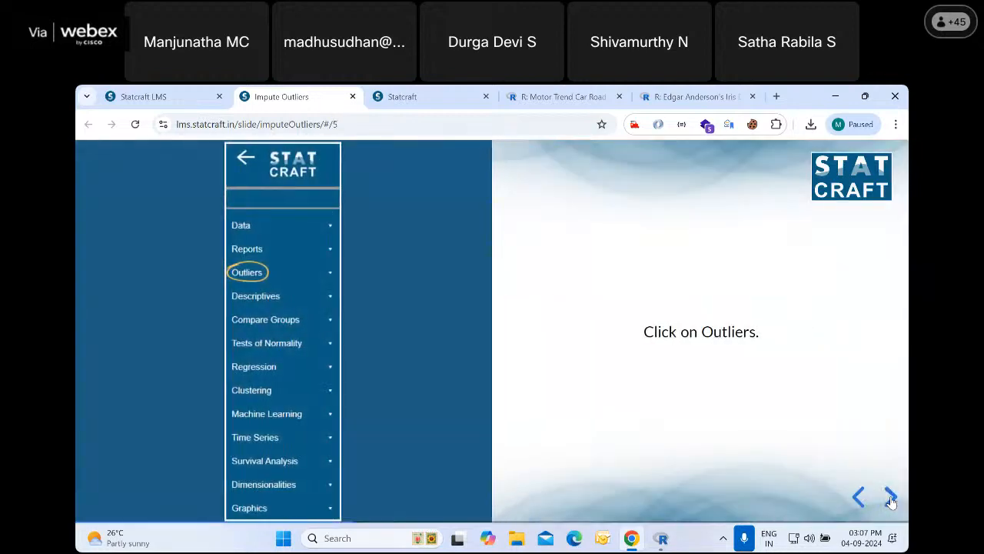
{"action": "left_click", "coordinate": [890, 498]}
{"action": "left_click", "coordinate": [890, 497]}
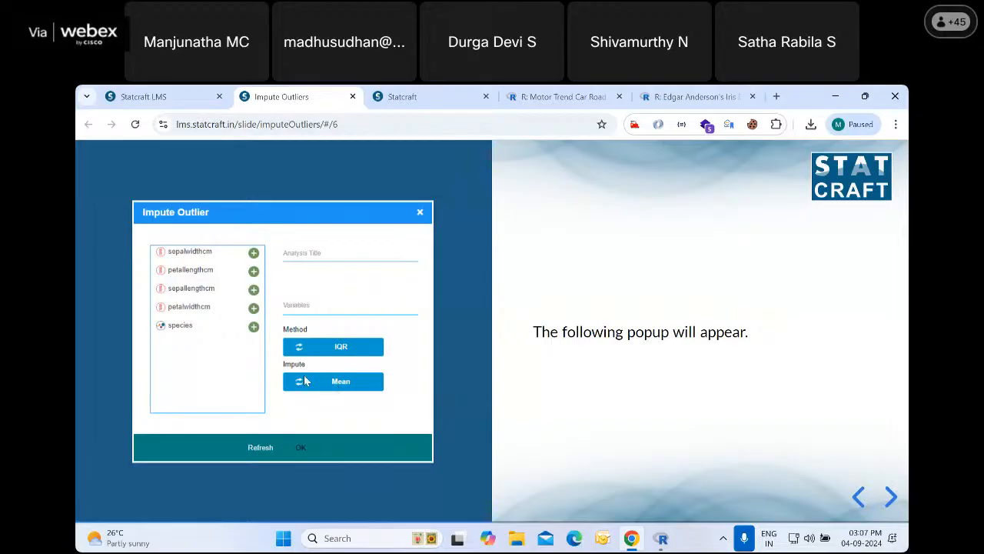
Review the slides on the Impute Outlier options, R-code output and the added variable, and close the presentation
{"action": "left_click", "coordinate": [890, 498]}
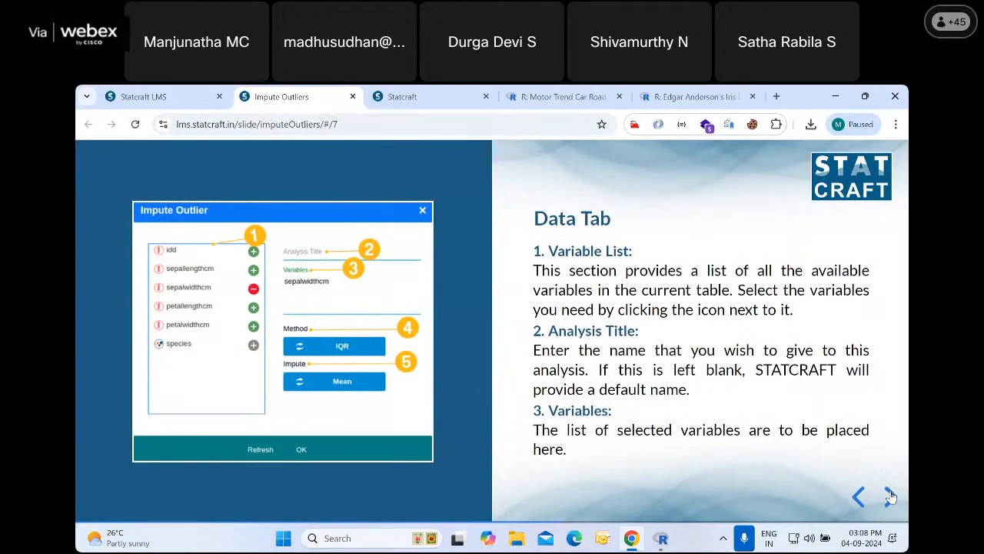
{"action": "left_click", "coordinate": [890, 498]}
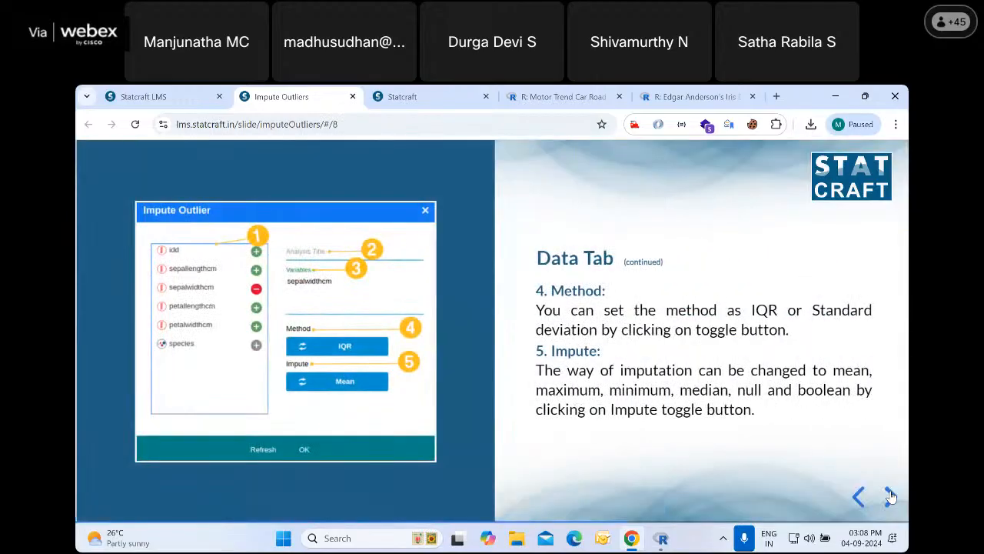
{"action": "left_click", "coordinate": [889, 497]}
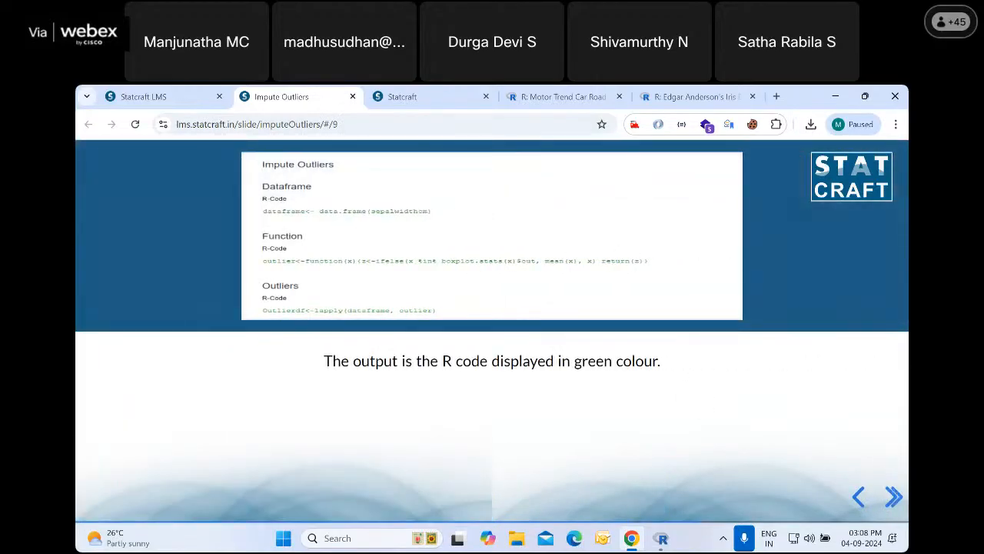
{"action": "left_click", "coordinate": [891, 496]}
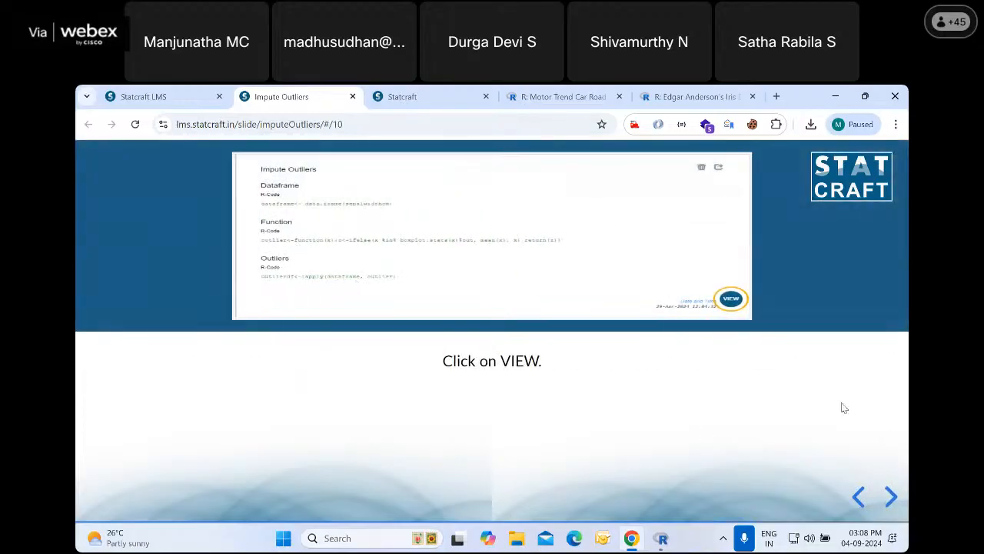
{"action": "left_click", "coordinate": [891, 497]}
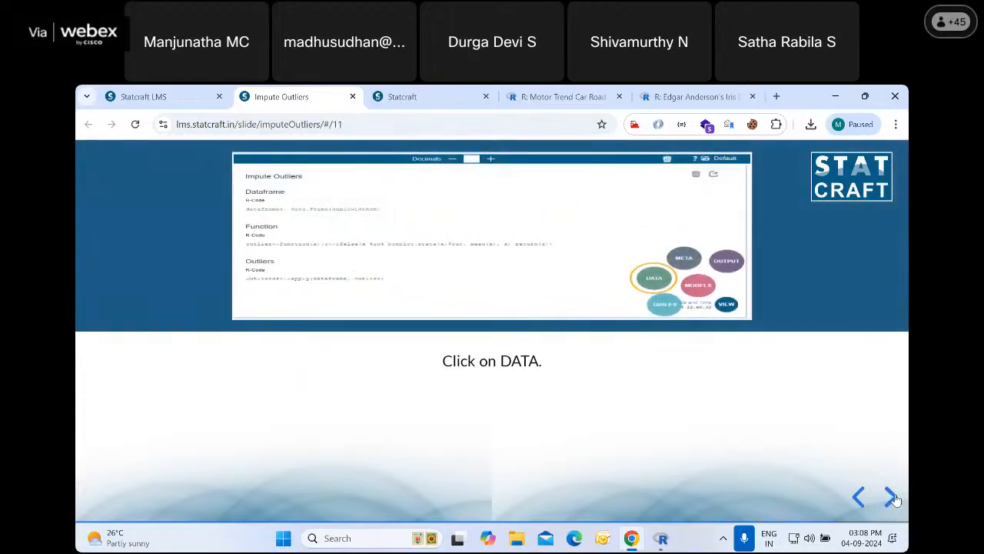
{"action": "left_click", "coordinate": [891, 497]}
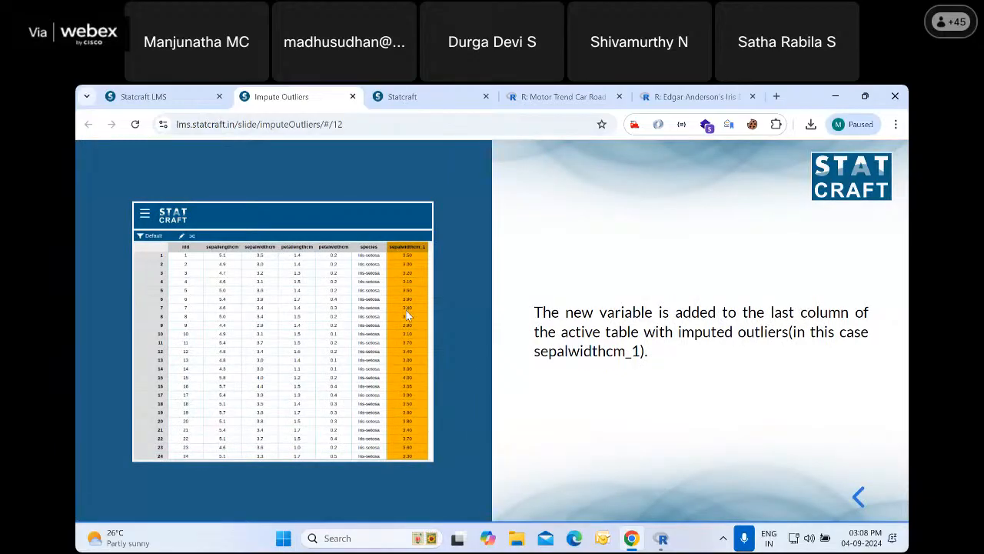
{"action": "left_click", "coordinate": [353, 97]}
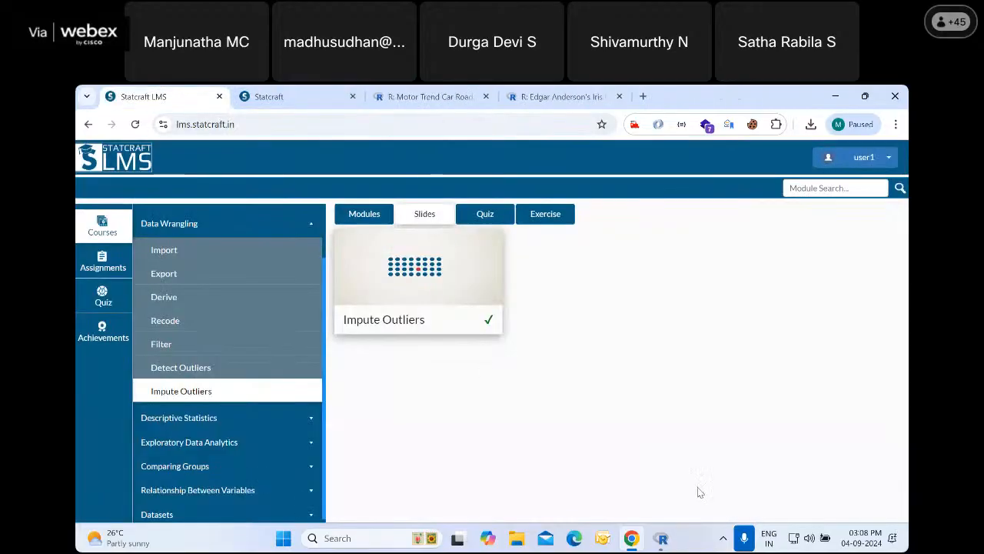
Return to the Statcraft data table, view the last rows of the hp_1 column and reduce the browser zoom by two levels
{"action": "left_click", "coordinate": [324, 100]}
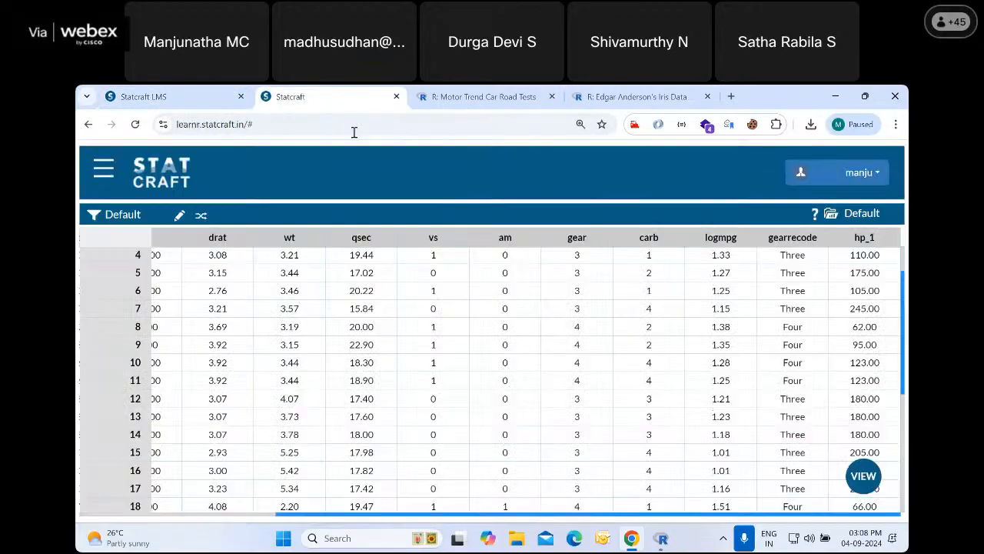
{"action": "left_click", "coordinate": [902, 398]}
{"action": "left_click_drag", "start_coordinate": [902, 398], "coordinate": [879, 521]}
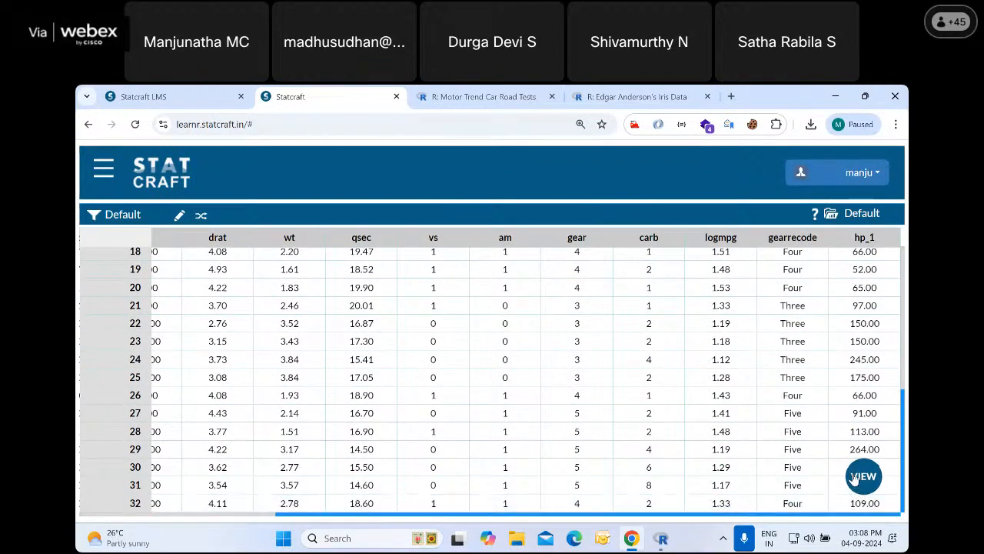
{"action": "left_click", "coordinate": [895, 125]}
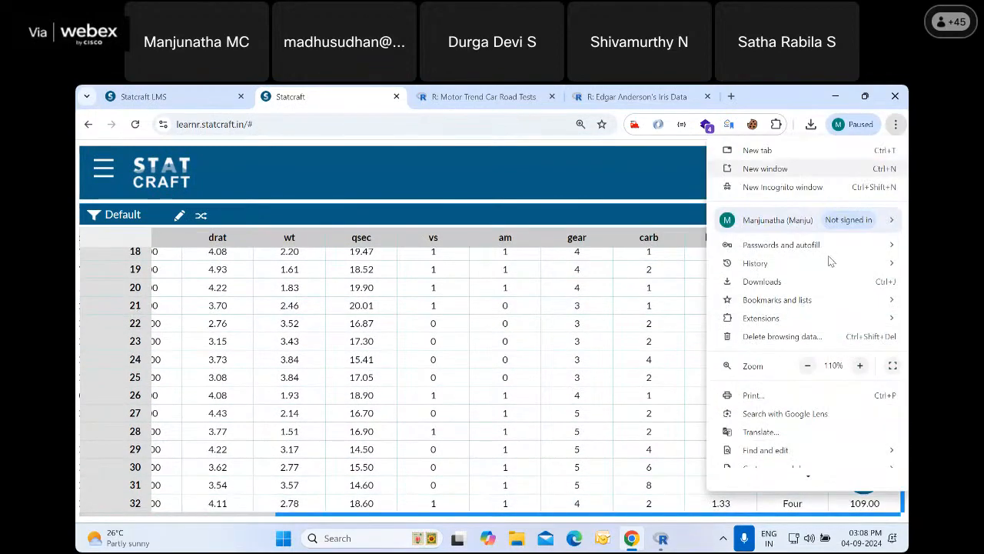
{"action": "left_click", "coordinate": [807, 366]}
{"action": "left_click", "coordinate": [808, 366]}
{"action": "left_click", "coordinate": [641, 385]}
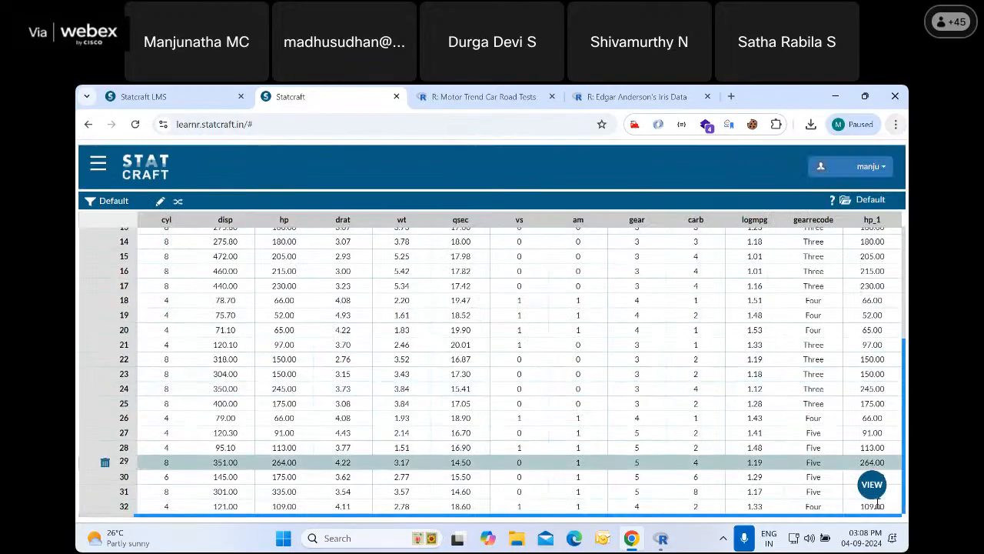
Open the output view and review the Detect Outliers results down to the Weight table
{"action": "left_click", "coordinate": [873, 487]}
{"action": "left_click", "coordinate": [871, 403]}
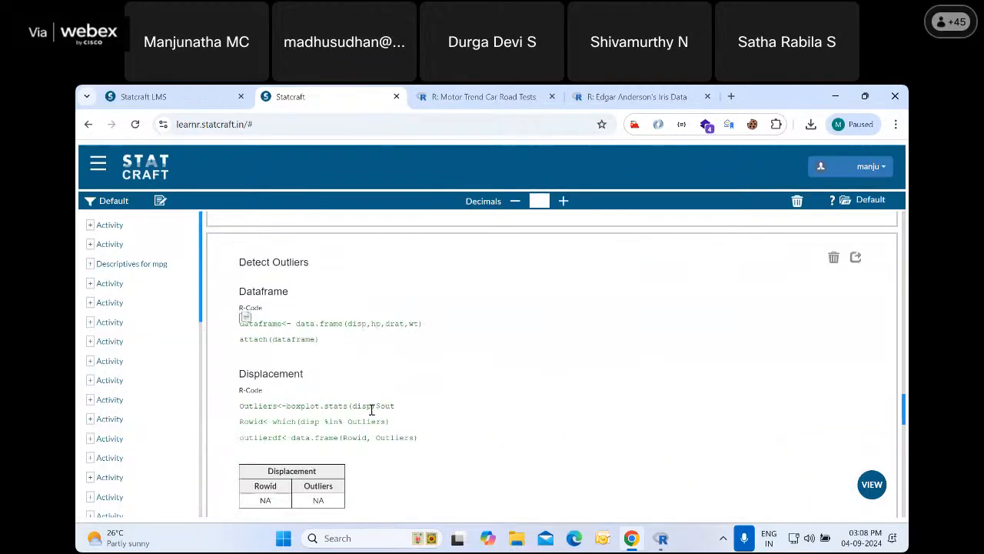
{"action": "scroll", "coordinate": [361, 409], "scroll_direction": "down", "scroll_amount": 4}
{"action": "scroll", "coordinate": [359, 415], "scroll_direction": "down", "scroll_amount": 6}
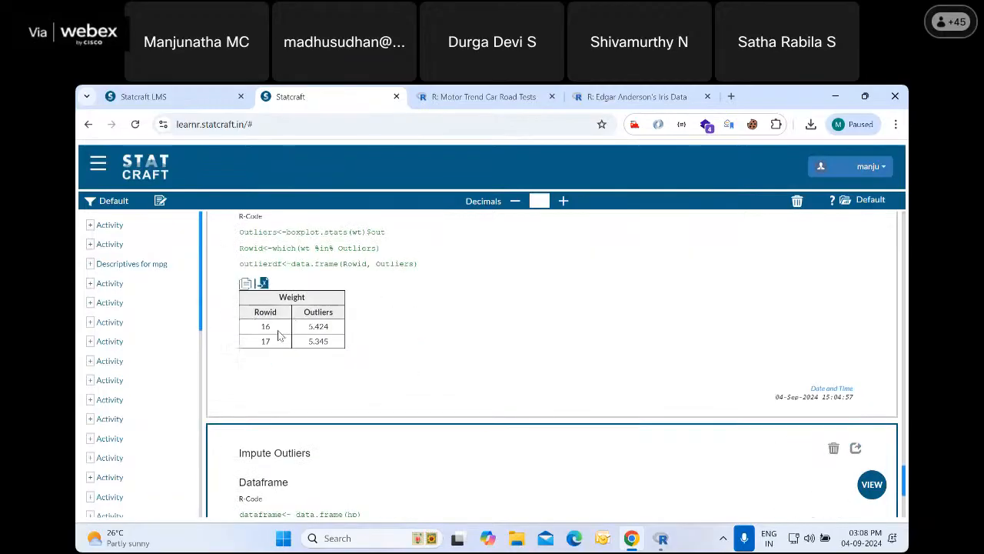
Run Impute Outlier on Weight instead of Horsepower, with the IQR method and NULL as the impute option
{"action": "left_click", "coordinate": [97, 168]}
{"action": "left_click", "coordinate": [94, 228]}
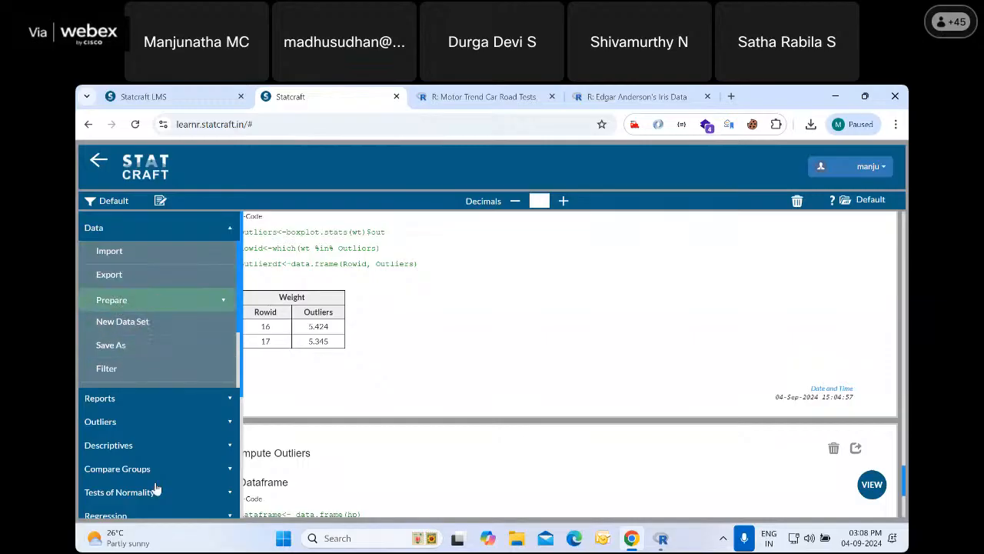
{"action": "left_click", "coordinate": [139, 421]}
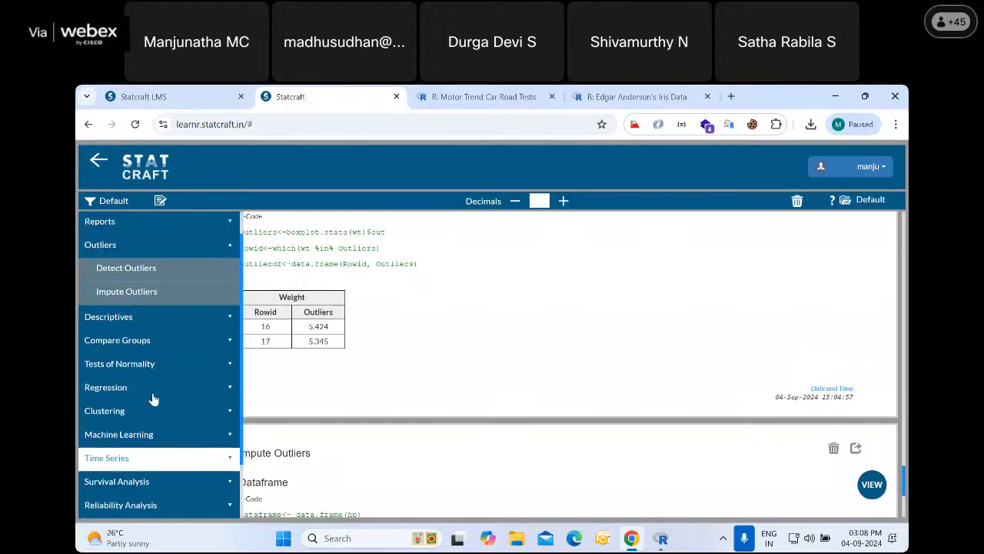
{"action": "left_click", "coordinate": [136, 322]}
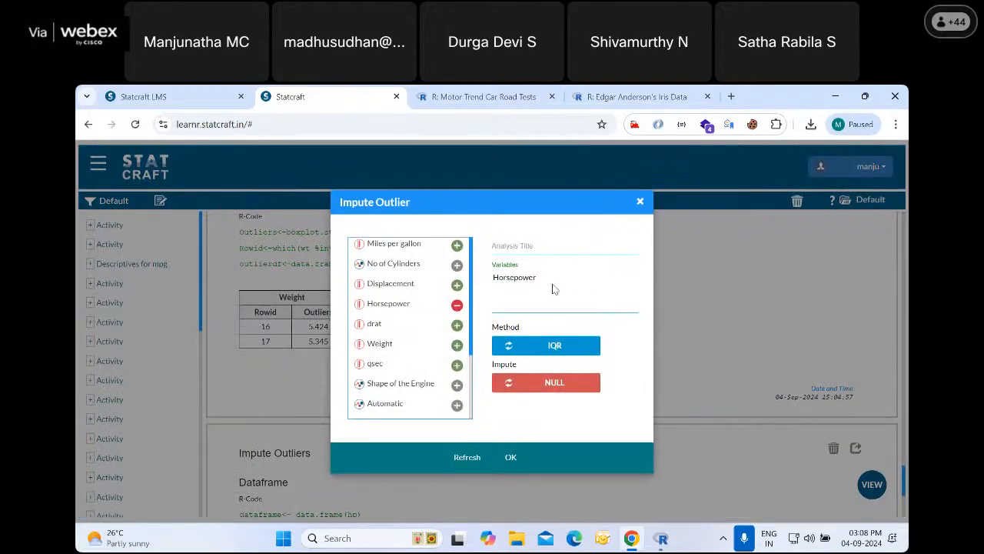
{"action": "left_click", "coordinate": [456, 305]}
{"action": "left_click", "coordinate": [456, 346]}
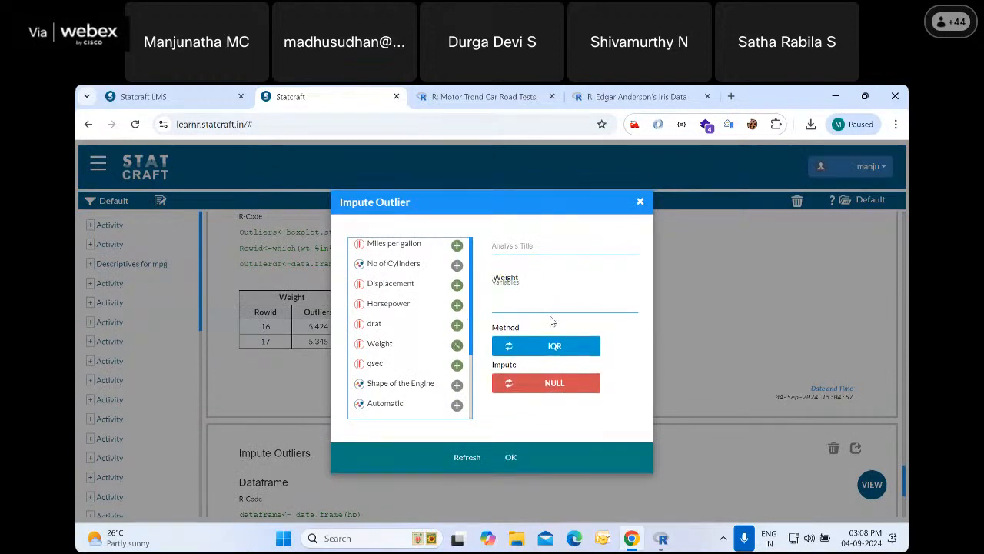
{"action": "left_click", "coordinate": [511, 458]}
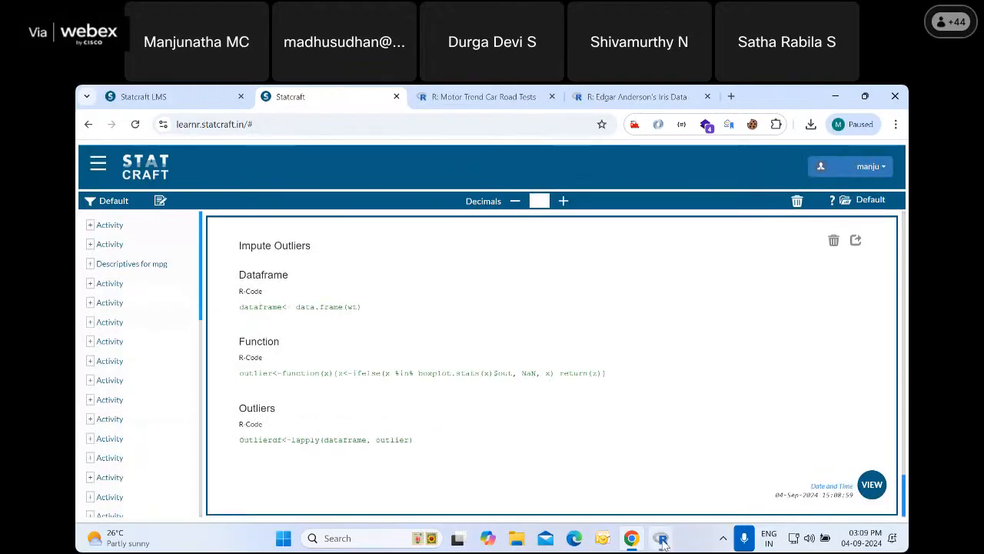
Open the data table and inspect the imputed wt_1 column, checking rows 16 and 17
{"action": "left_click", "coordinate": [870, 487]}
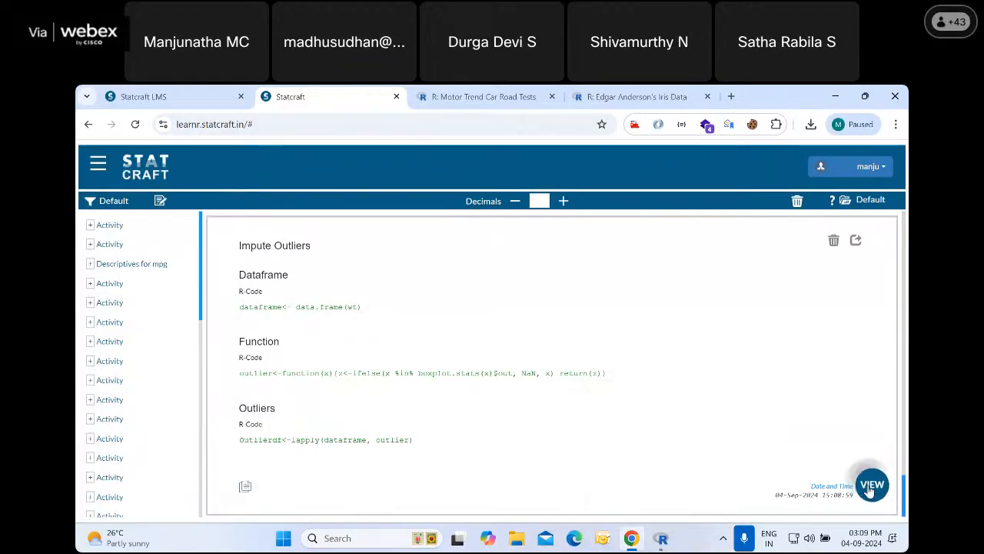
{"action": "left_click", "coordinate": [772, 432]}
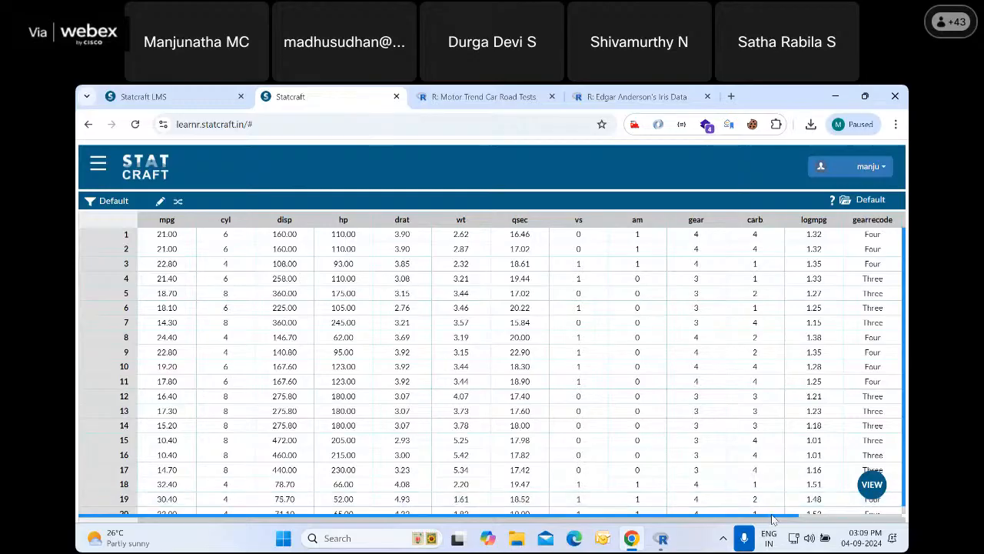
{"action": "left_click_drag", "start_coordinate": [770, 515], "coordinate": [896, 518]}
{"action": "scroll", "coordinate": [904, 431], "scroll_direction": "down", "scroll_amount": 3}
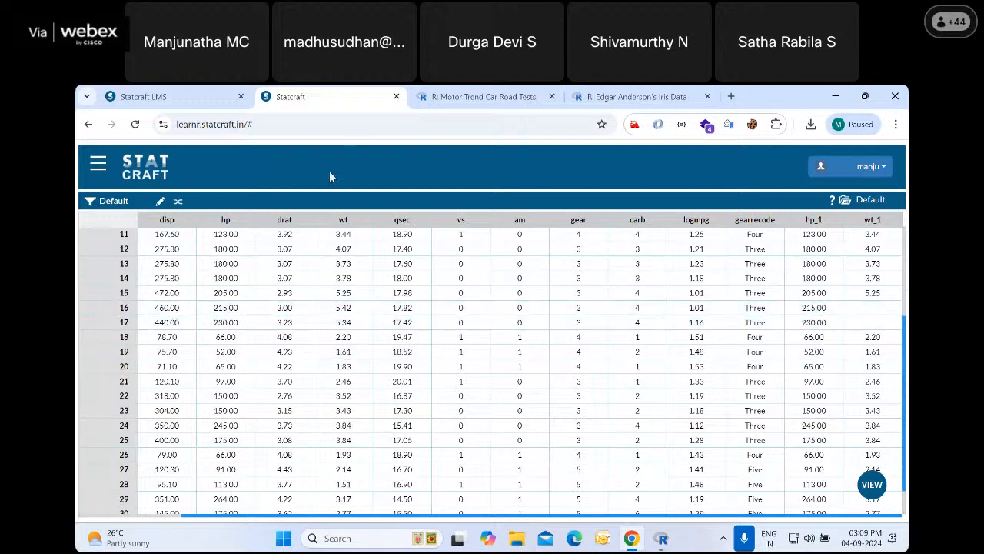
Leave the Statcraft data table, switch to the next-batch announcement in PowerPoint and start the slide show from the current slide
{"action": "left_click", "coordinate": [158, 96]}
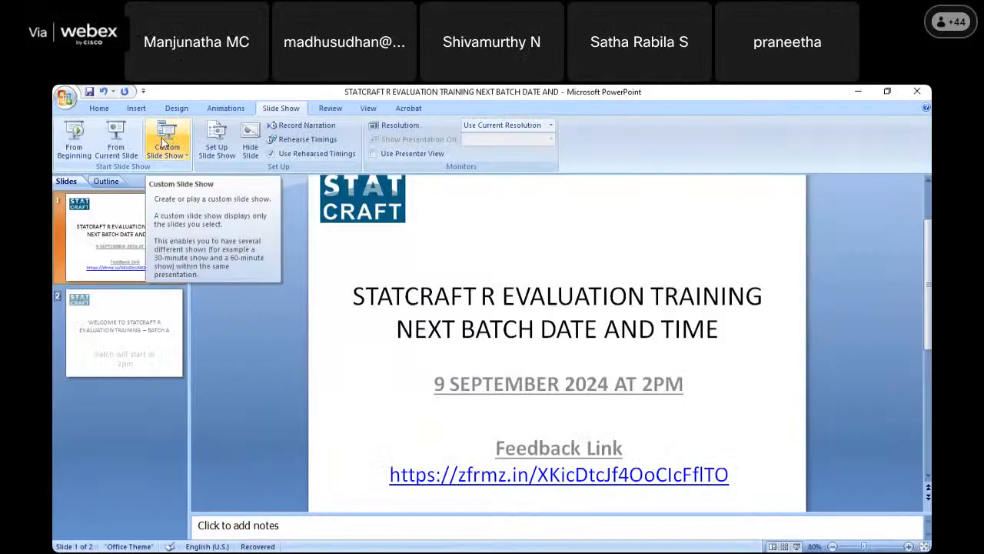
{"action": "left_click", "coordinate": [116, 138]}
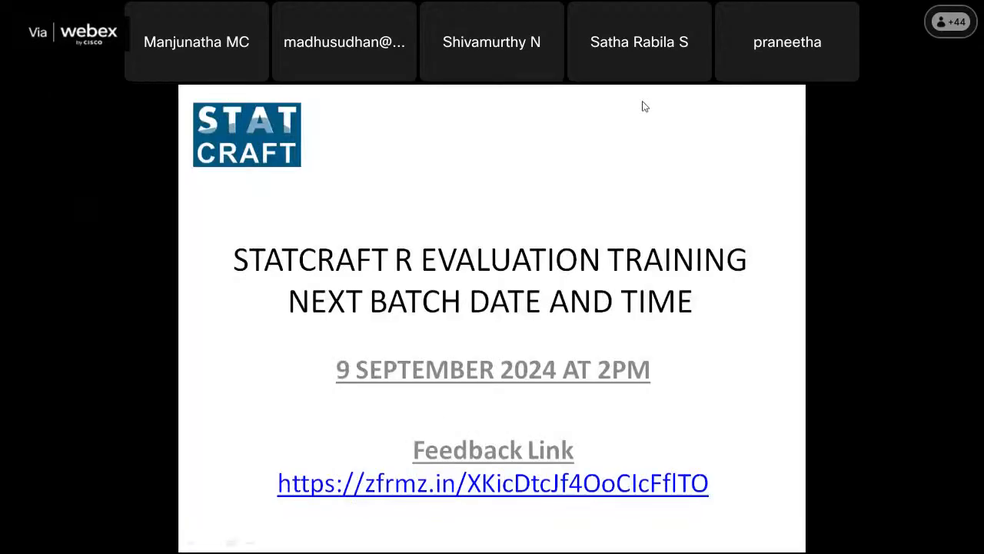